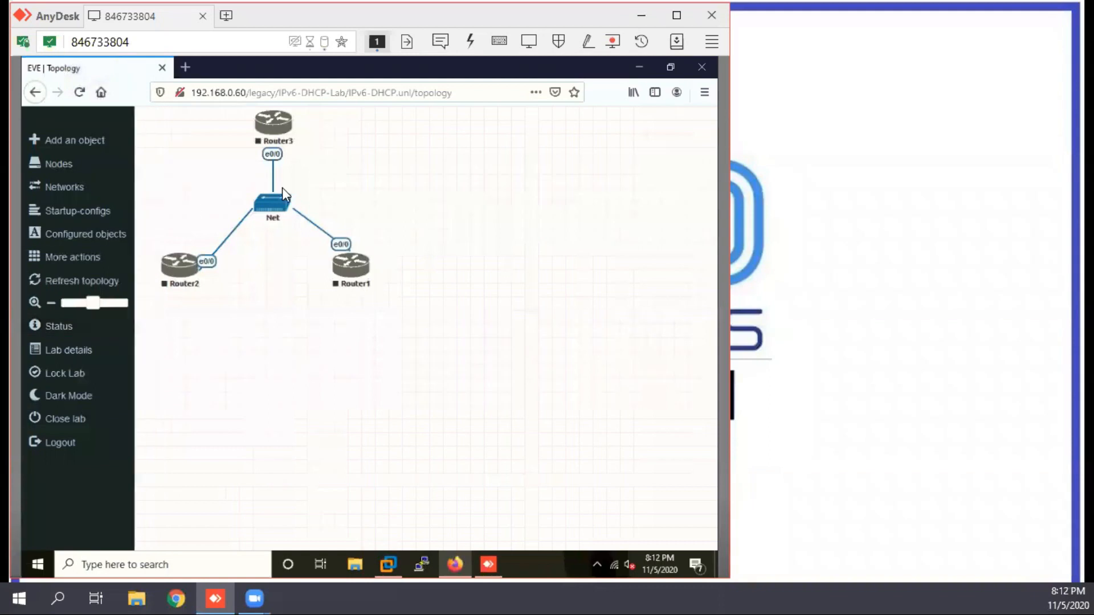
Step: Start all nodes in the lab and open the console of Router3
click(69, 257)
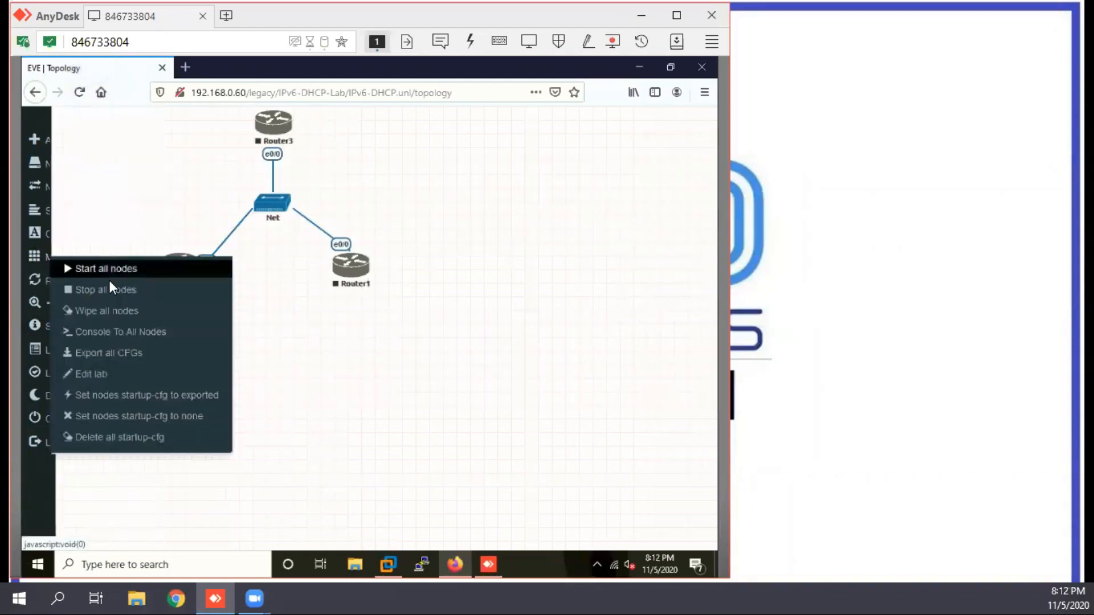
click(109, 268)
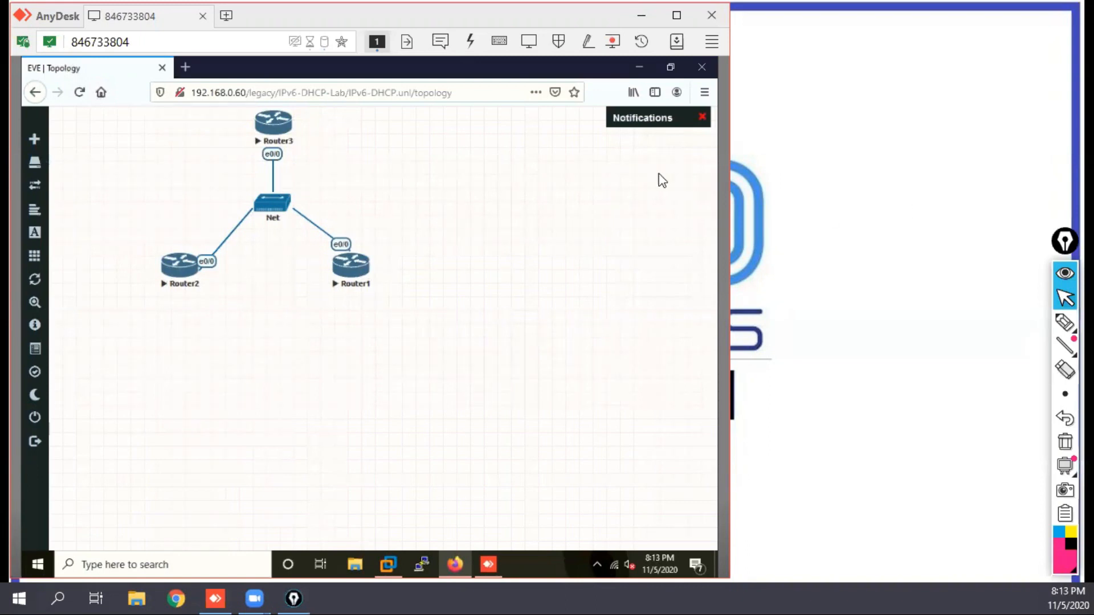
click(274, 126)
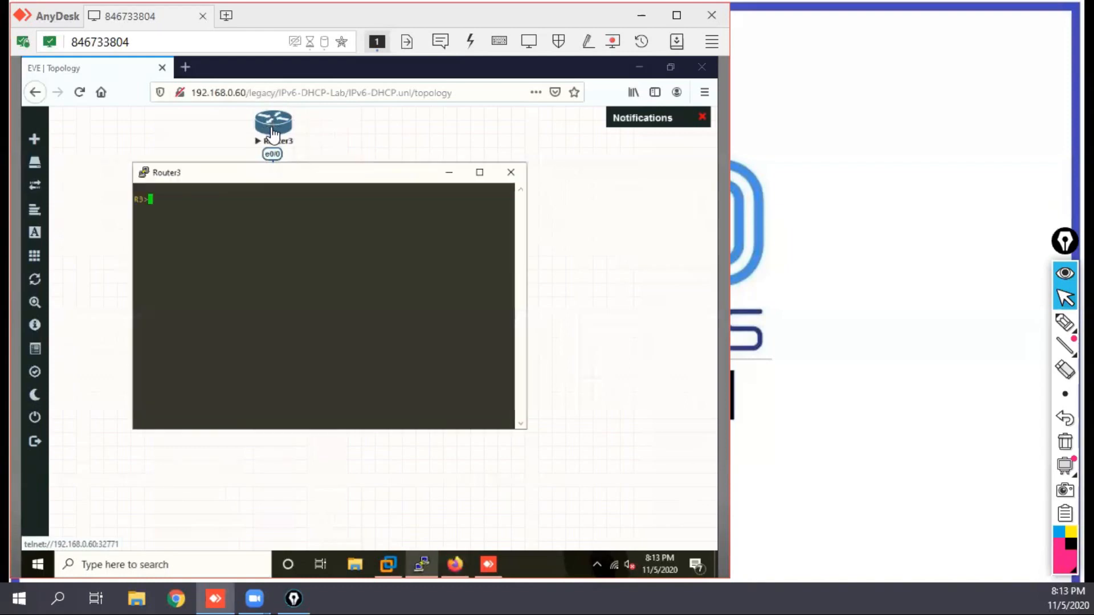
drag(354, 178, 288, 134)
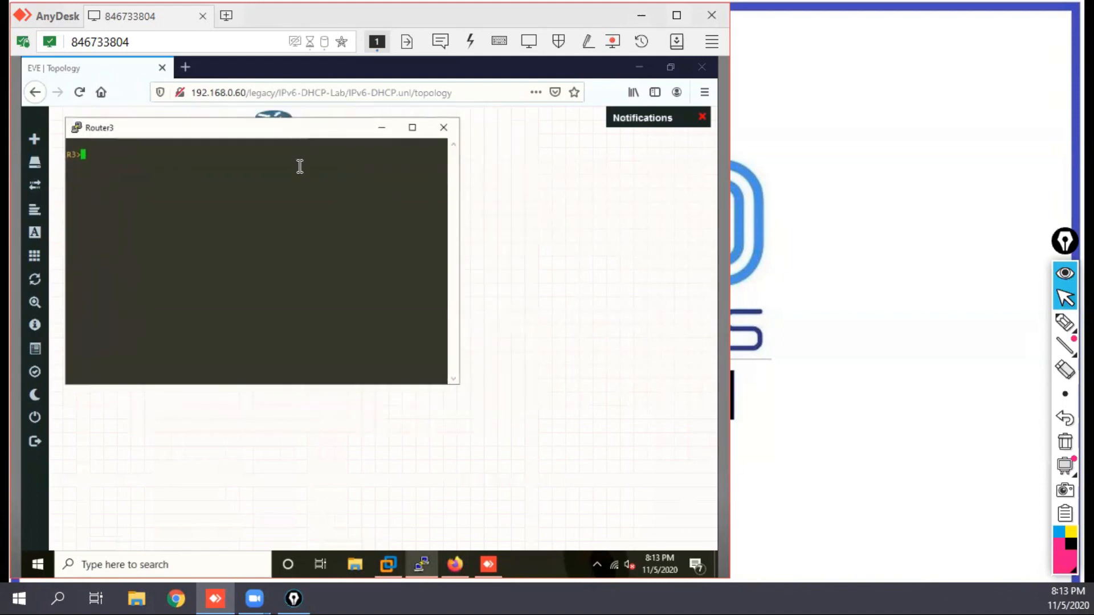
key(Return)
key(Return)
Step: Set the Router3 terminal font to Courier, bold, 12-point
right_click(238, 132)
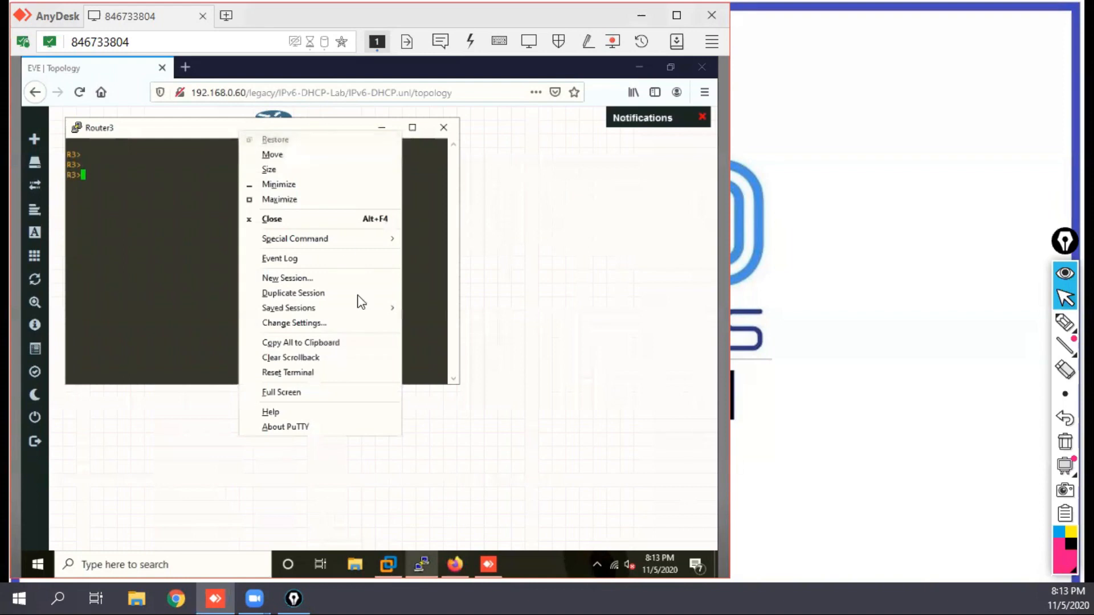
click(323, 323)
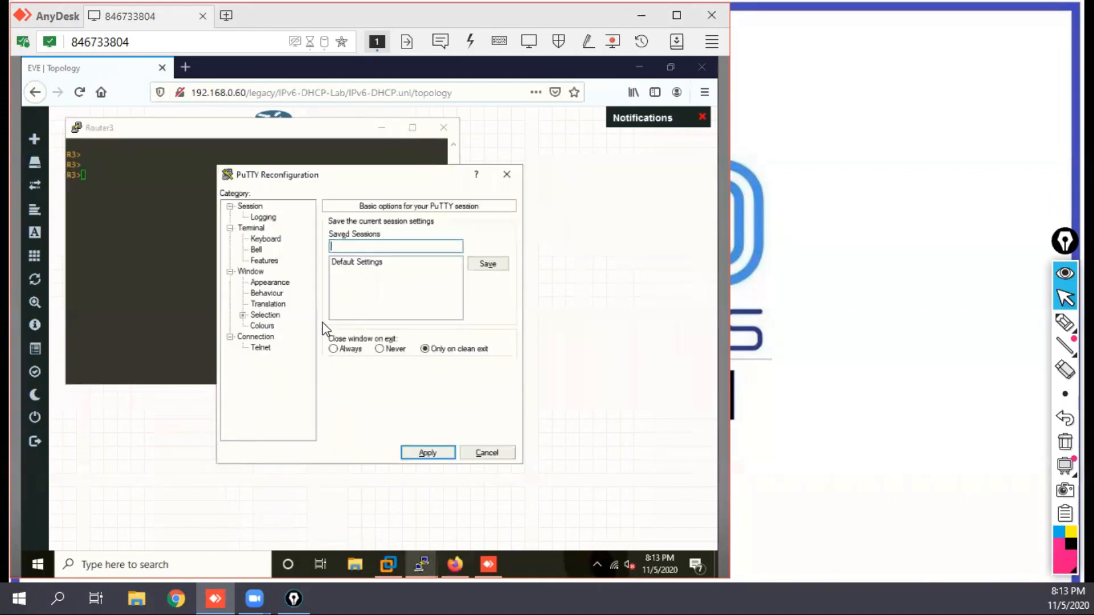
click(283, 283)
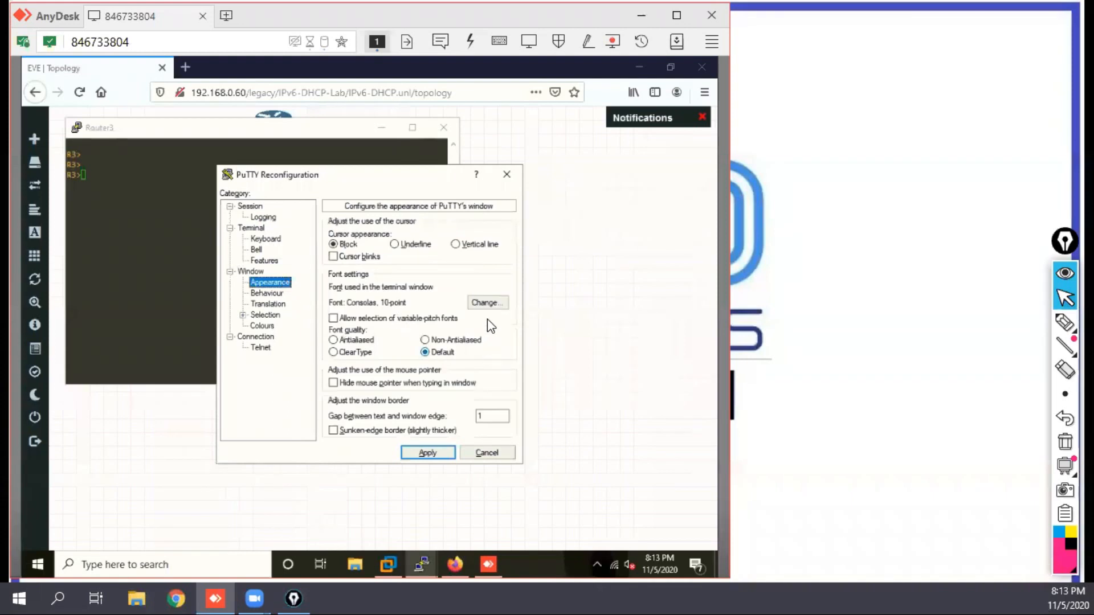
click(479, 303)
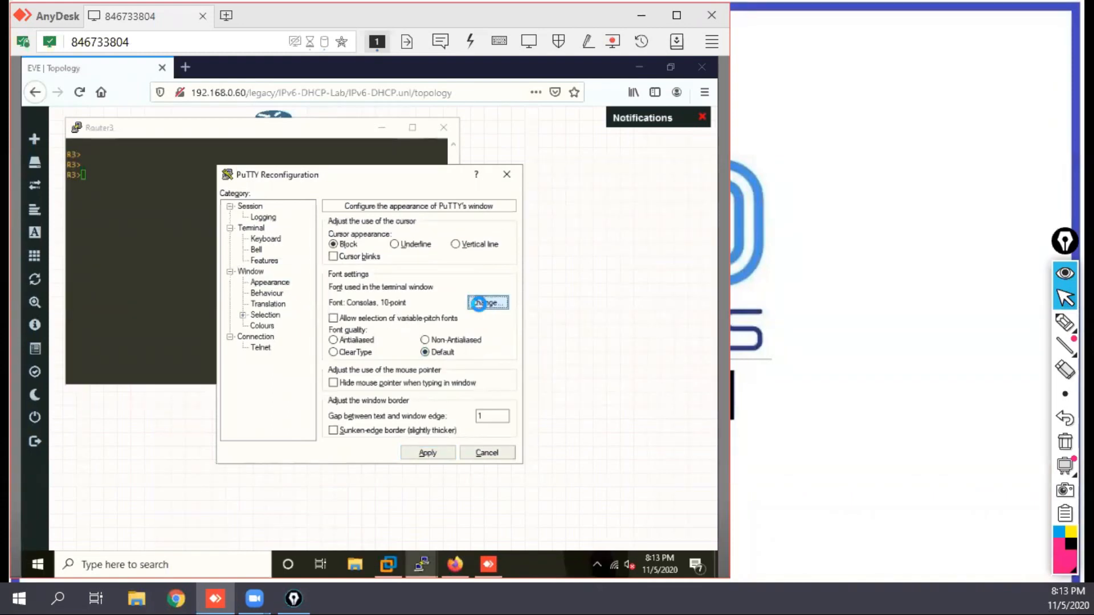
click(481, 307)
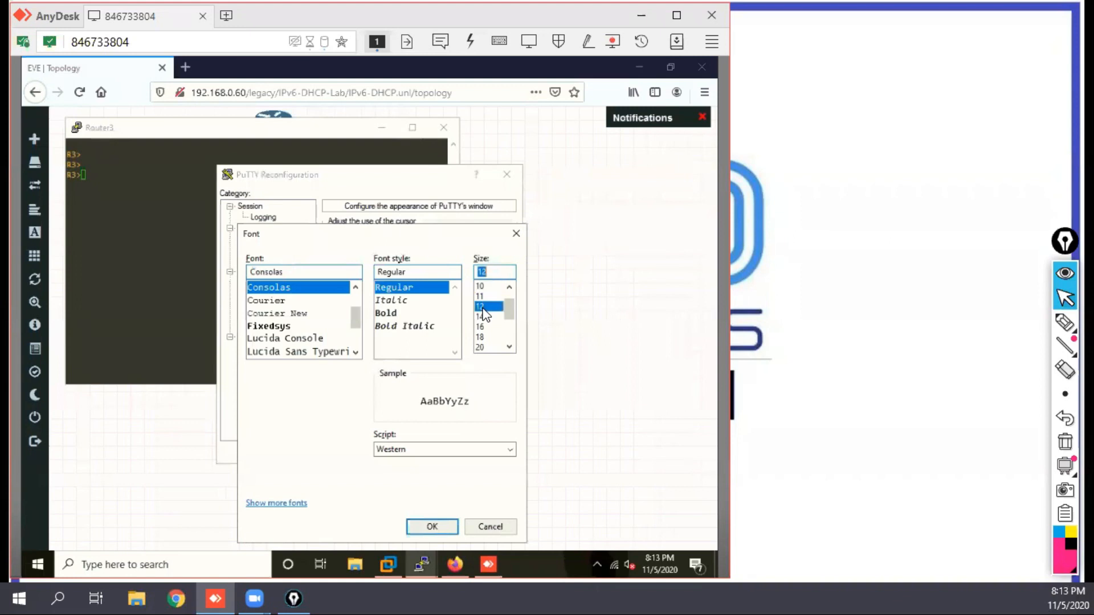
click(384, 313)
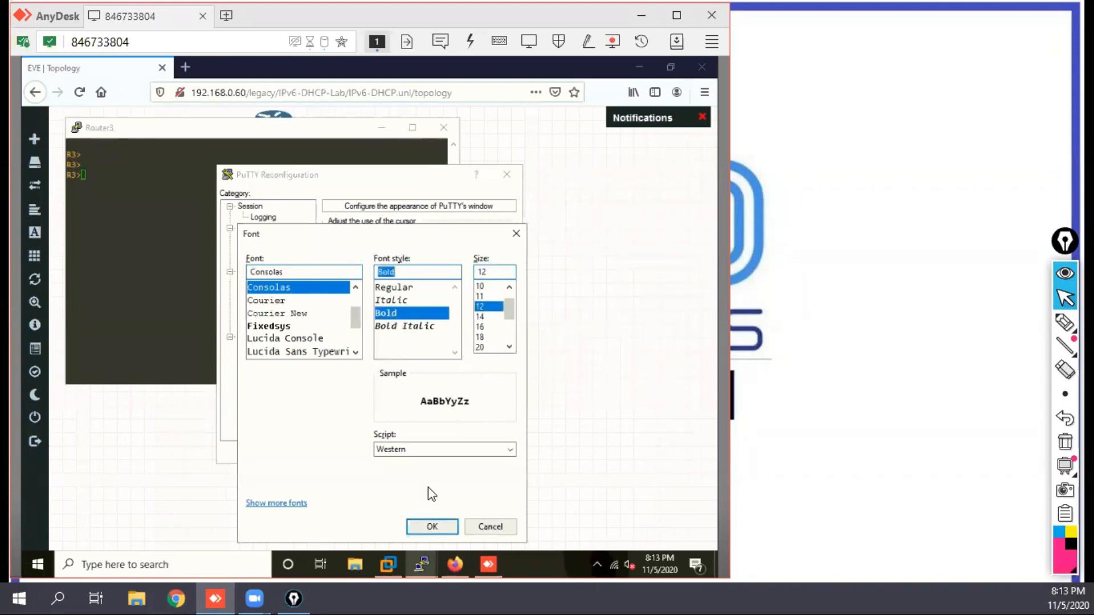
click(264, 300)
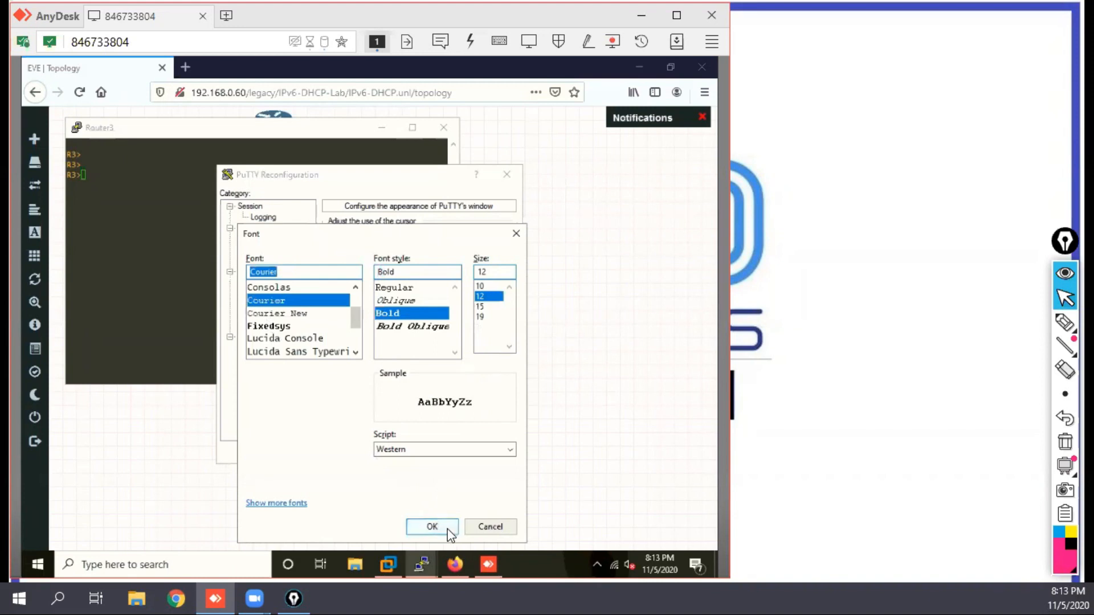
click(432, 526)
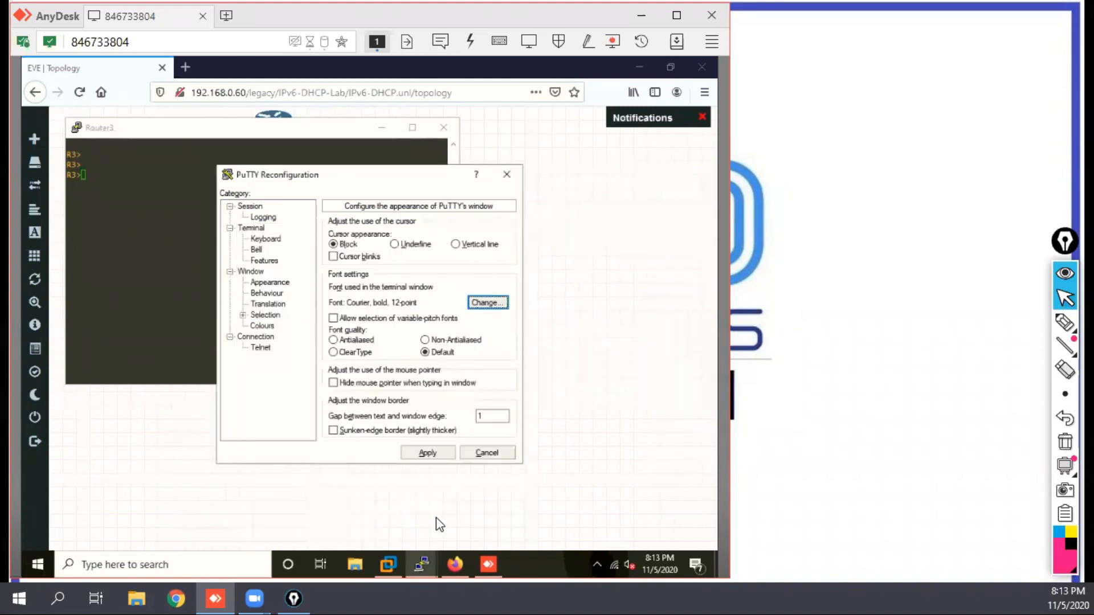
click(426, 455)
key(Return)
key(Return)
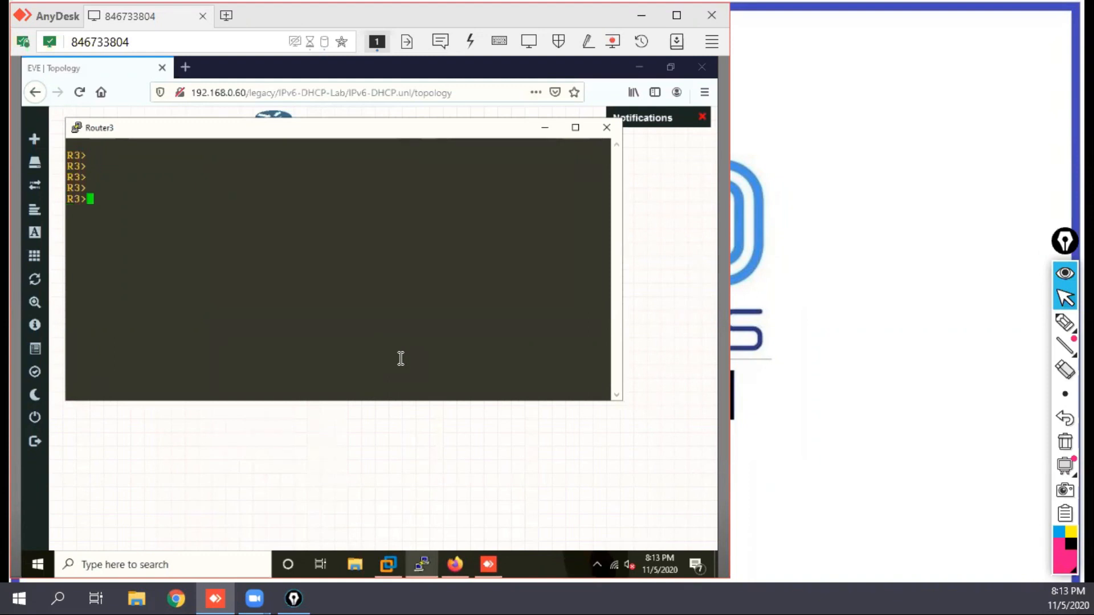
Step: Enter privileged mode on R3 and display the brief IPv6 interface status with "sh ipv int br"
text(en)
key(Return)
key(Return)
text(sh ipv in)
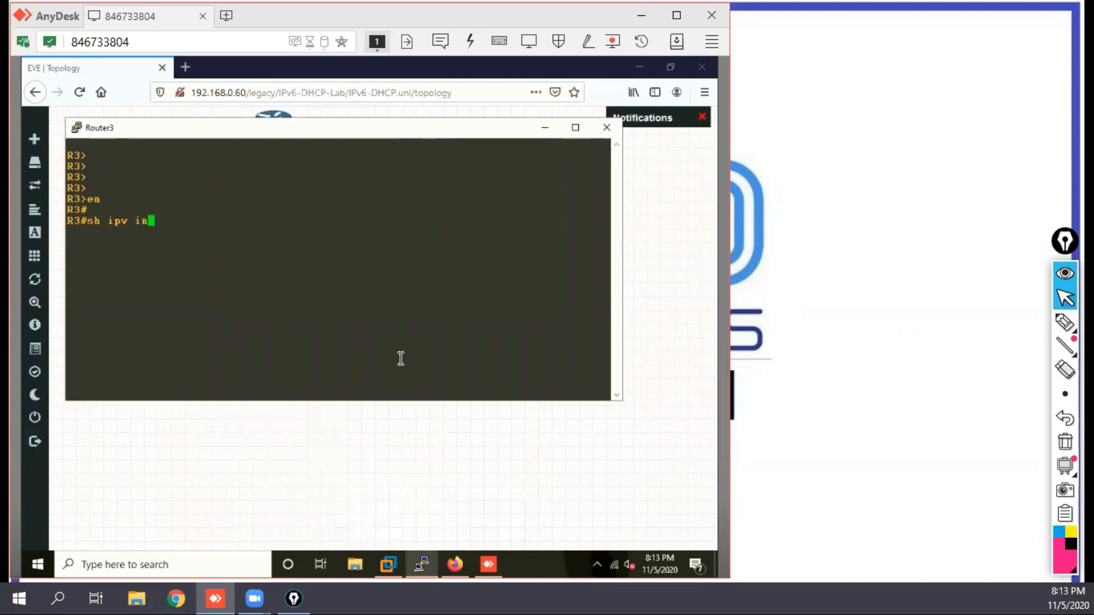
text(t br)
key(Return)
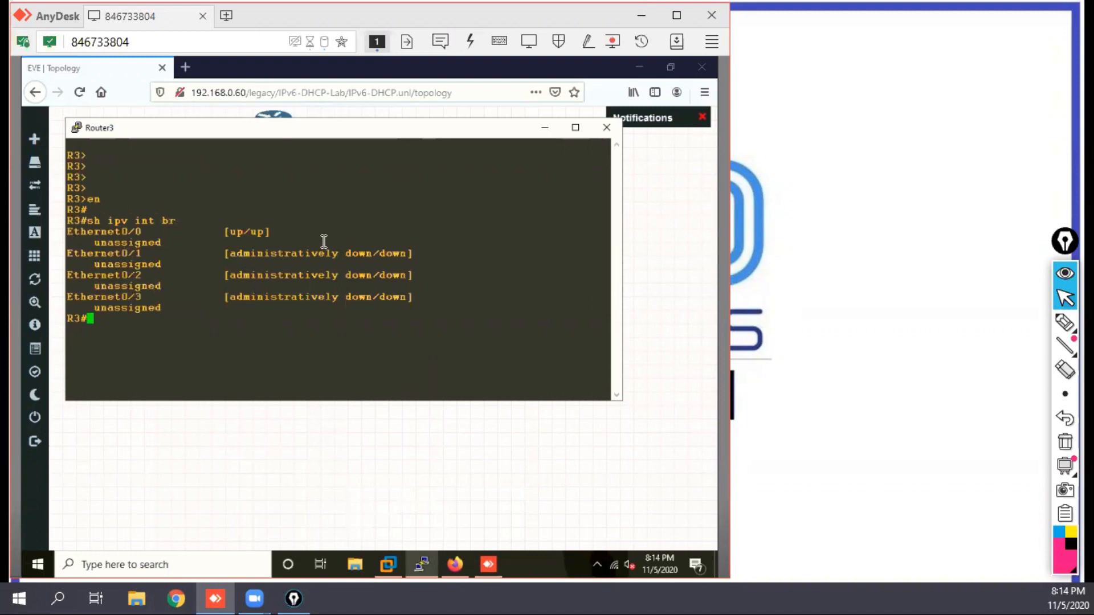
Step: Enter global configuration mode on R3 and enable IPv6 unicast routing with "ipv uni"
key(Return)
key(Return)
text(conf t)
key(Return)
key(Return)
key(Return)
text(ipv uni)
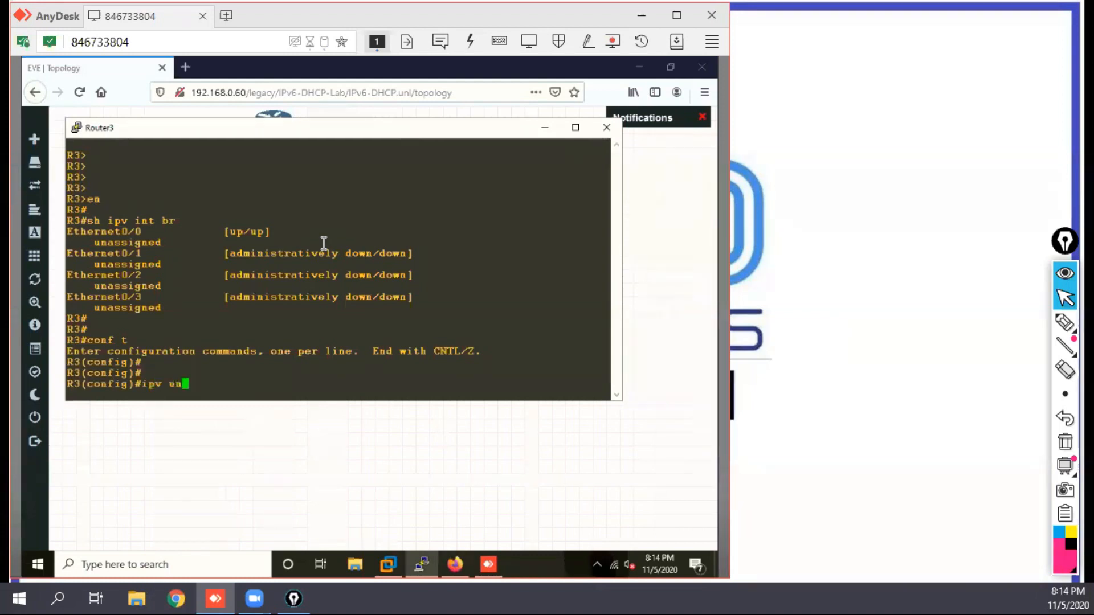
key(Return)
key(Return)
key(Return)
key(Return)
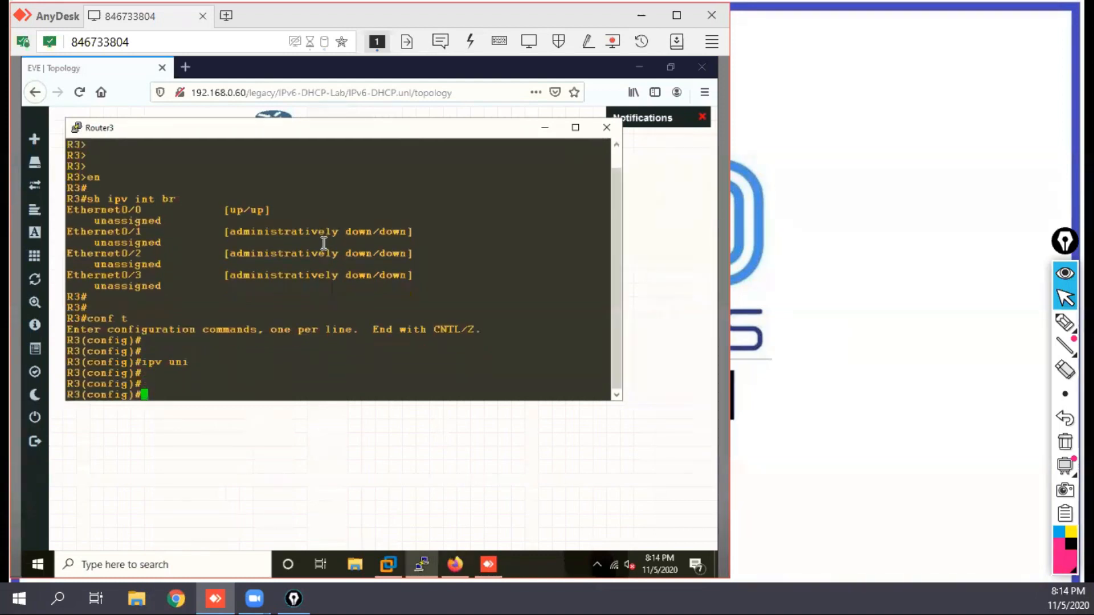
Step: Check in the topology which R3 port connects to the Net switch and enter interface configuration for e0/0
text(int f)
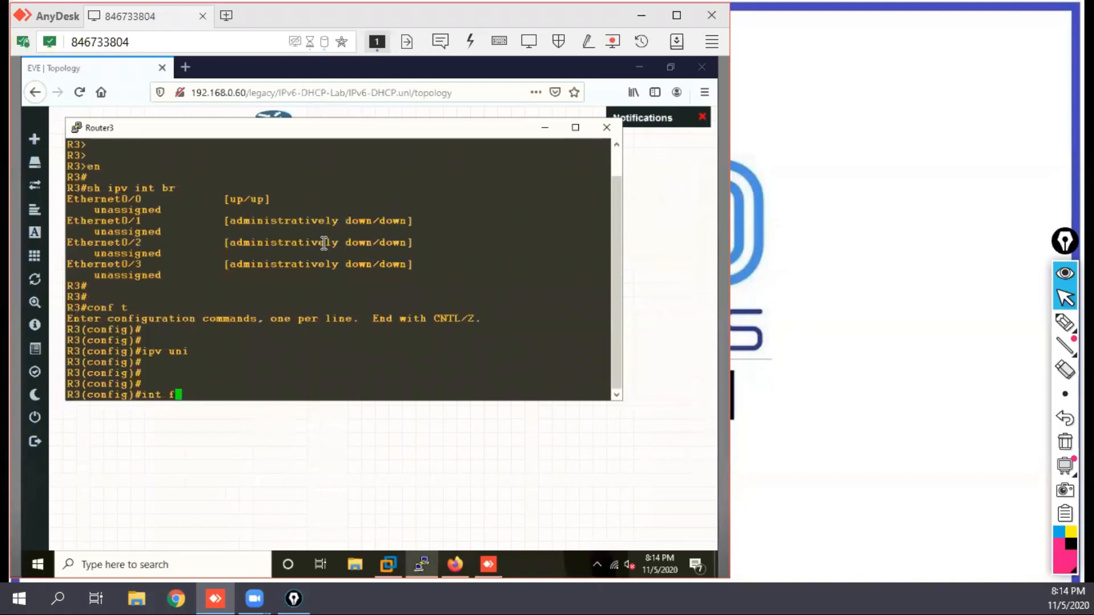
key(BackSpace)
drag(420, 132, 488, 236)
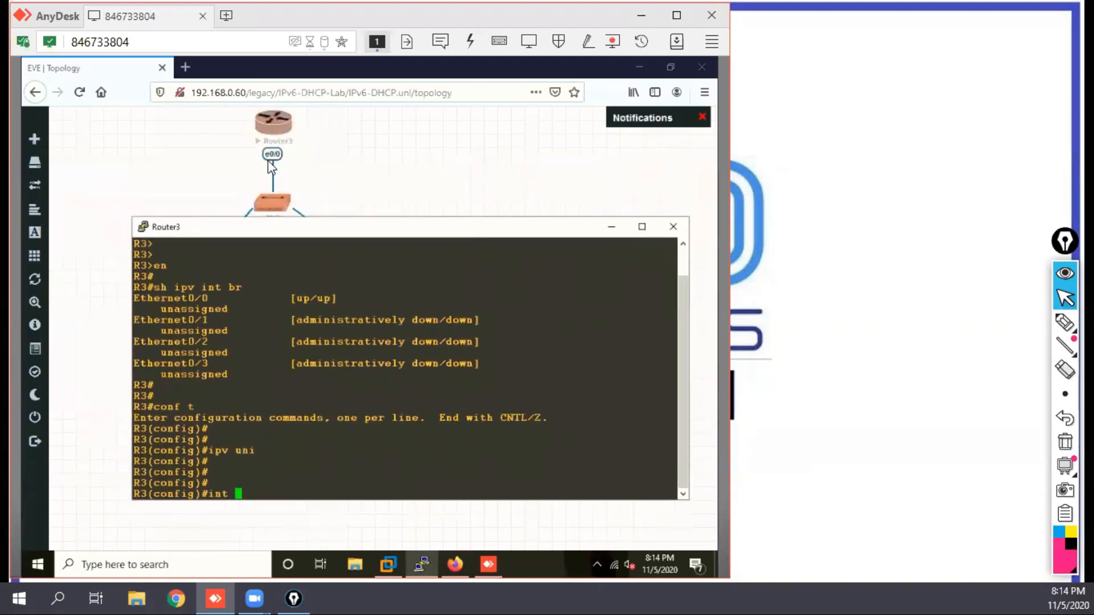
drag(495, 226, 488, 156)
mouse_move(35, 372)
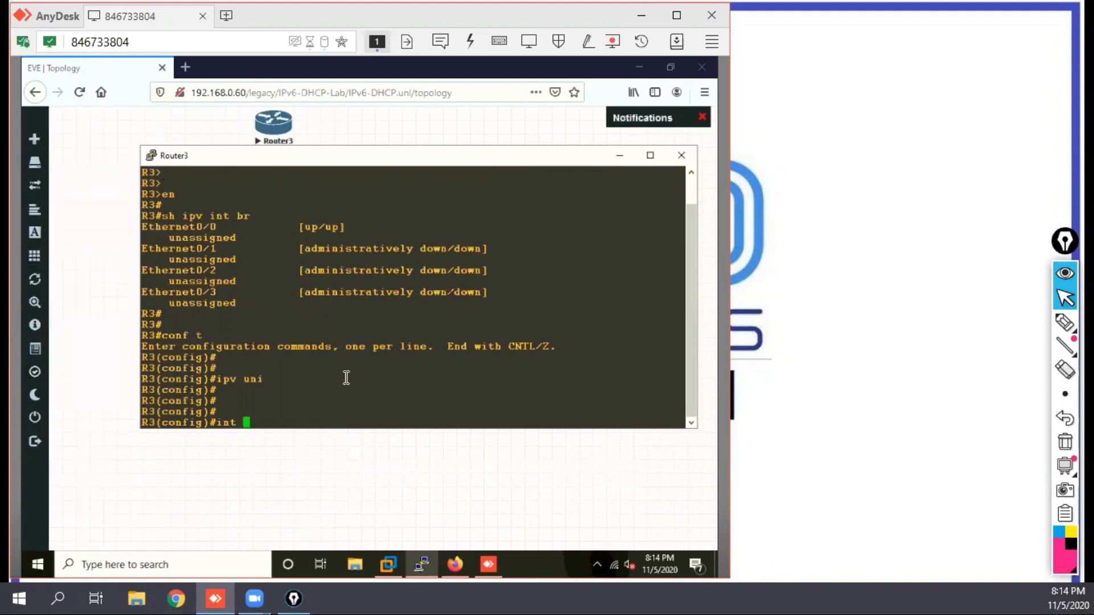
text(e0/0)
key(Return)
key(Return)
key(Return)
key(Return)
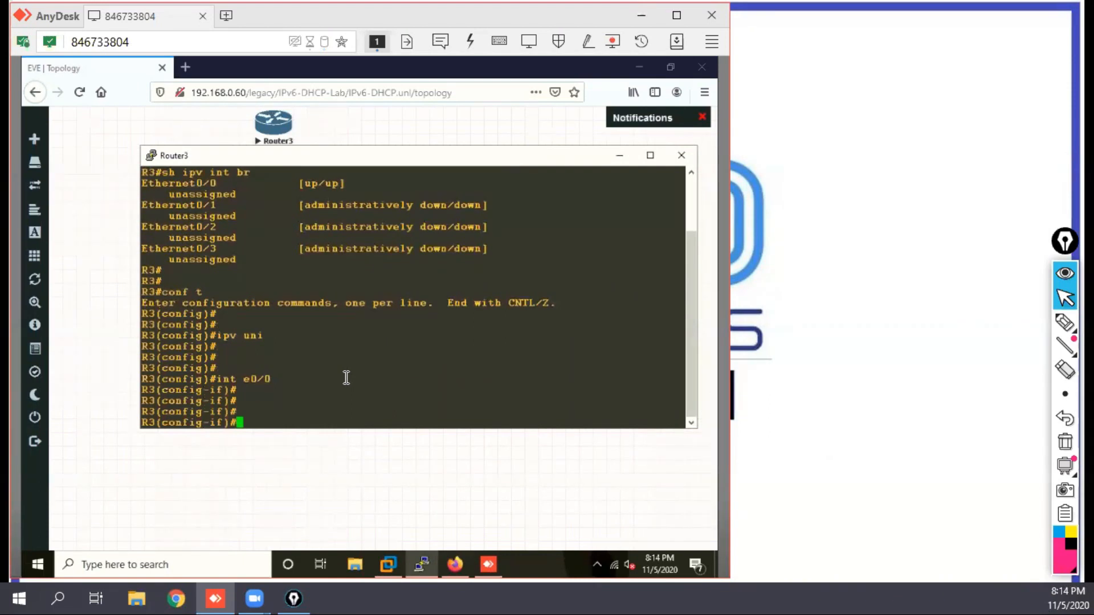
Step: Assign the IPv6 address 2123::3/64 to R3's e0/0 and return to global configuration mode
text(ipv add 2123::3/64)
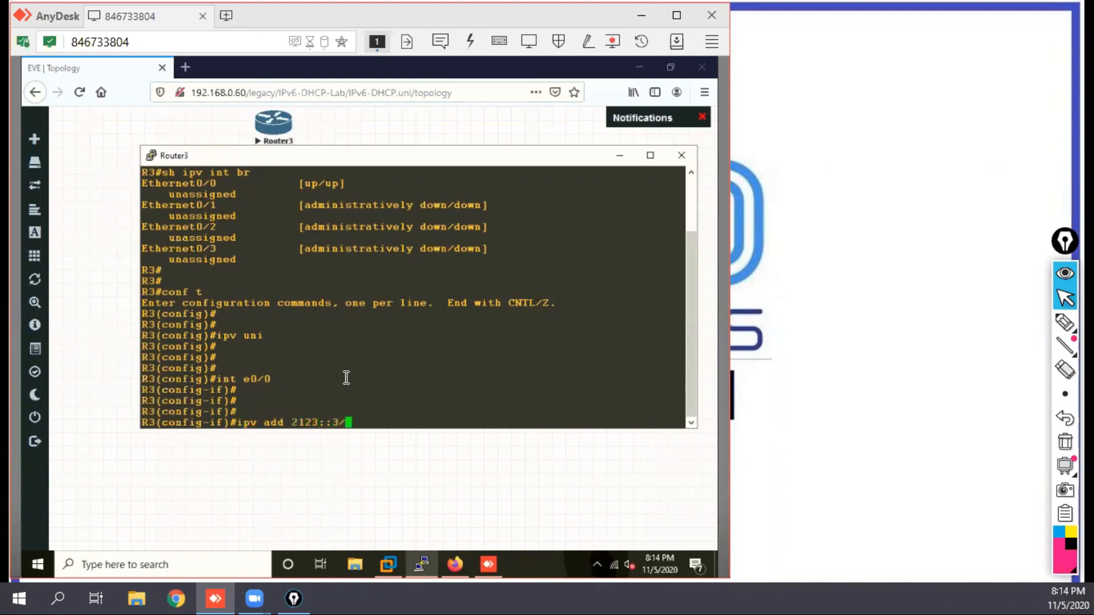
key(Return)
key(Return)
key(Return)
key(Return)
key(Return)
key(Return)
key(Return)
key(Return)
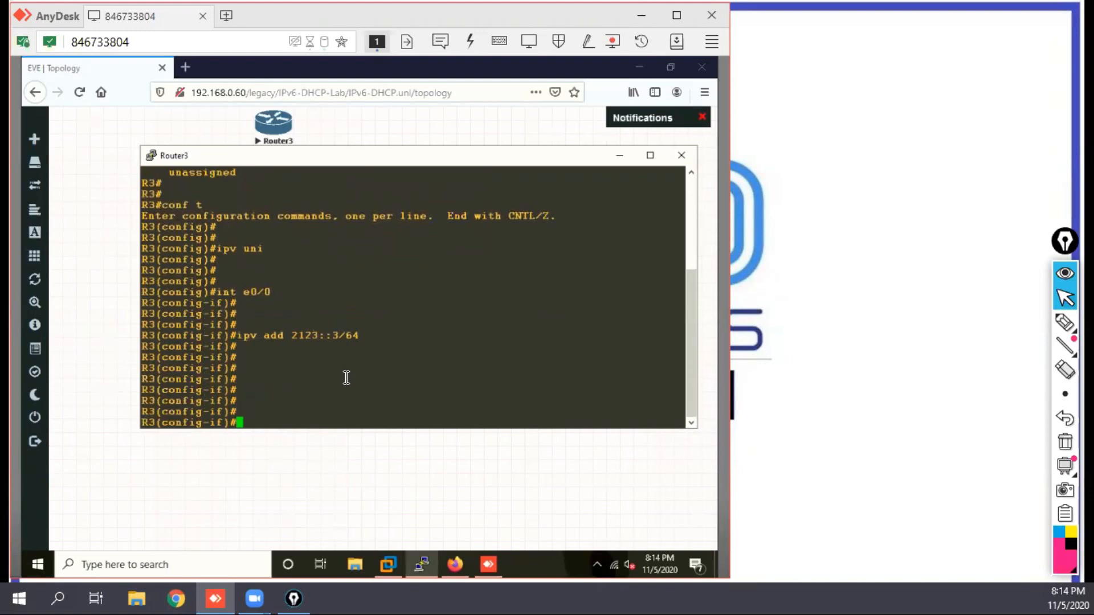
text(exit)
key(Return)
key(Return)
key(Return)
key(Return)
key(Return)
key(Return)
key(Return)
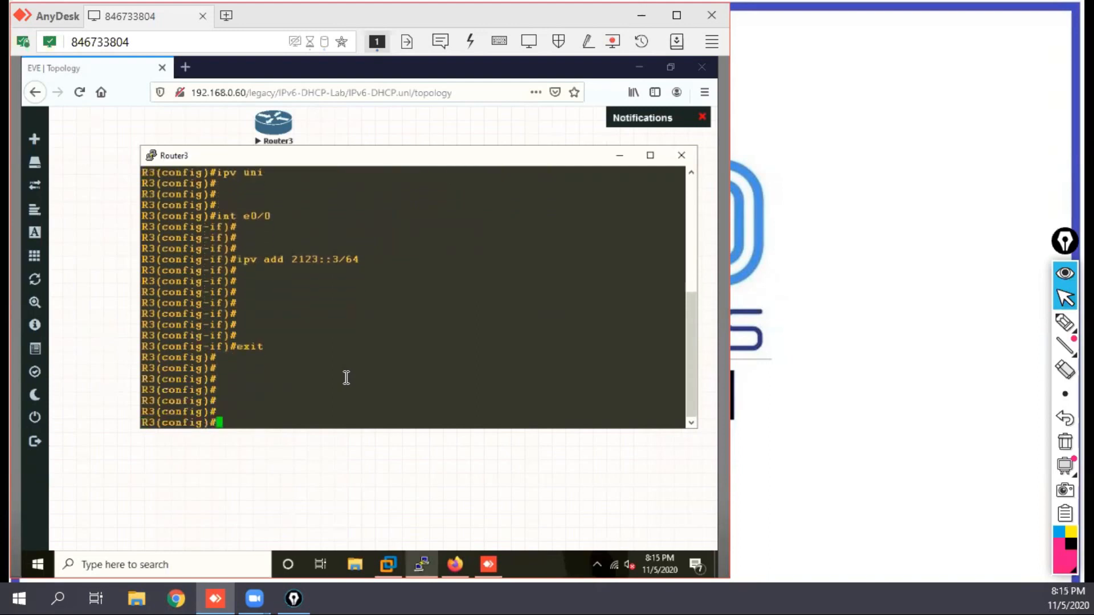
Step: Create an IPv6 DHCP pool named LAN on R3
text(ipv dhc)
key(Tab)
text(poo)
key(Tab)
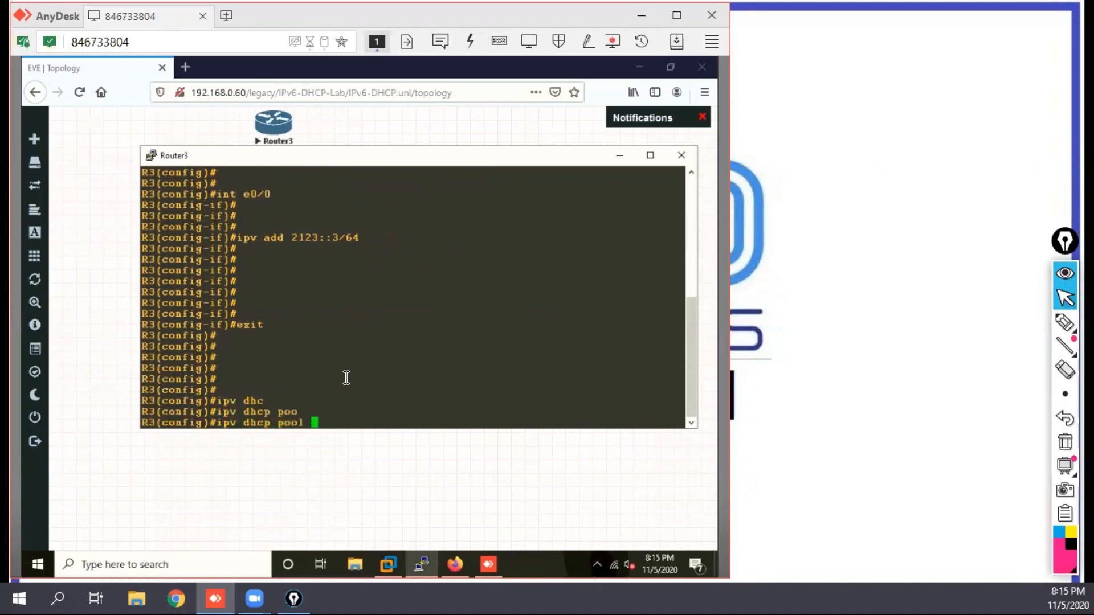
text(LAN)
key(Return)
Step: Set the address prefix of the LAN pool to 2123::/64
text(add)
key(Tab)
text(pre)
key(Tab)
text(2123)
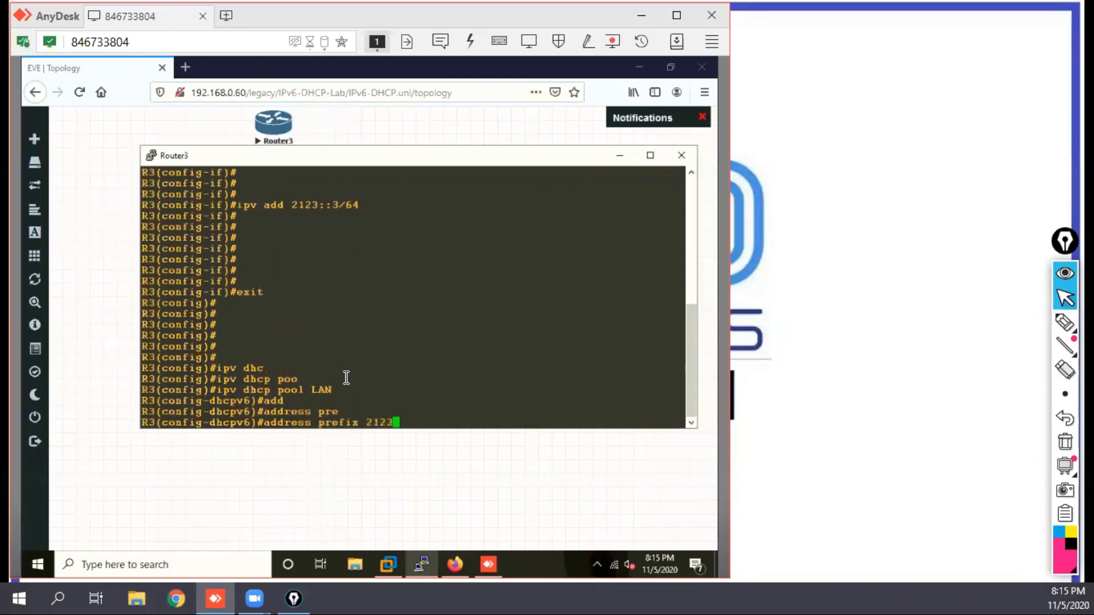
text(::/64)
key(Return)
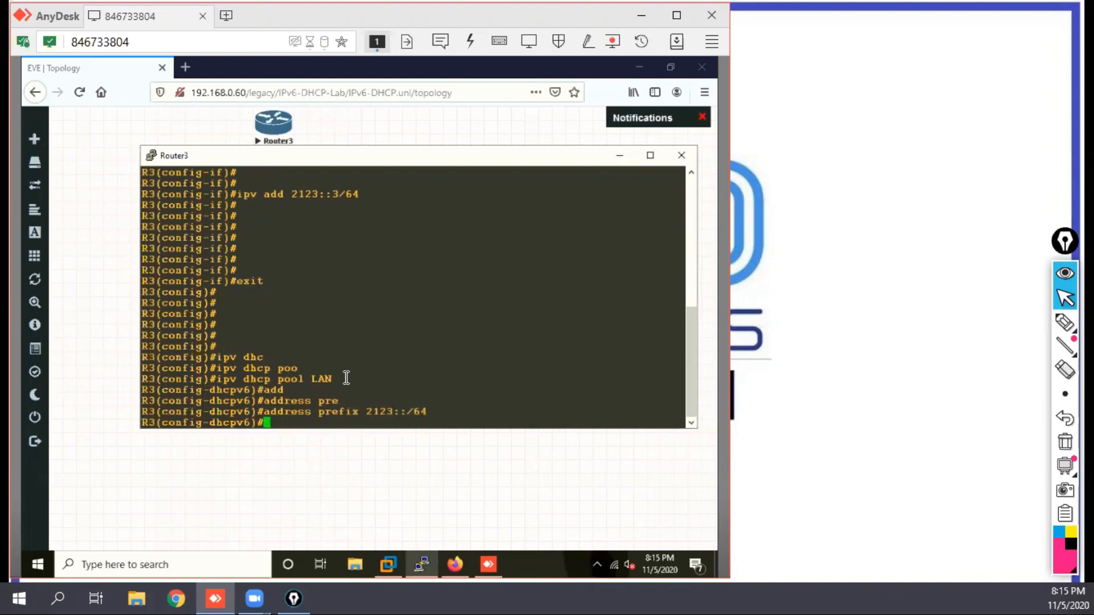
Step: Set the domain name of the LAN pool to xyz.com
text(dom)
key(Tab)
text(x)
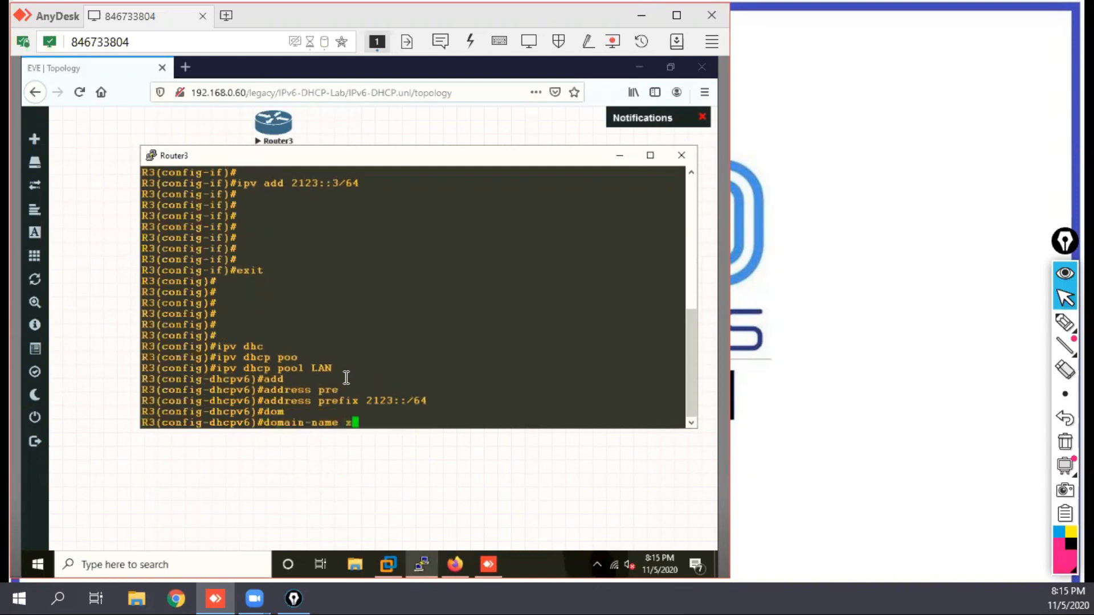
text(yz.com)
key(Return)
Step: Set the LAN pool's DNS server to 2123::100 and exit the pool configuration
text(dns)
key(Tab)
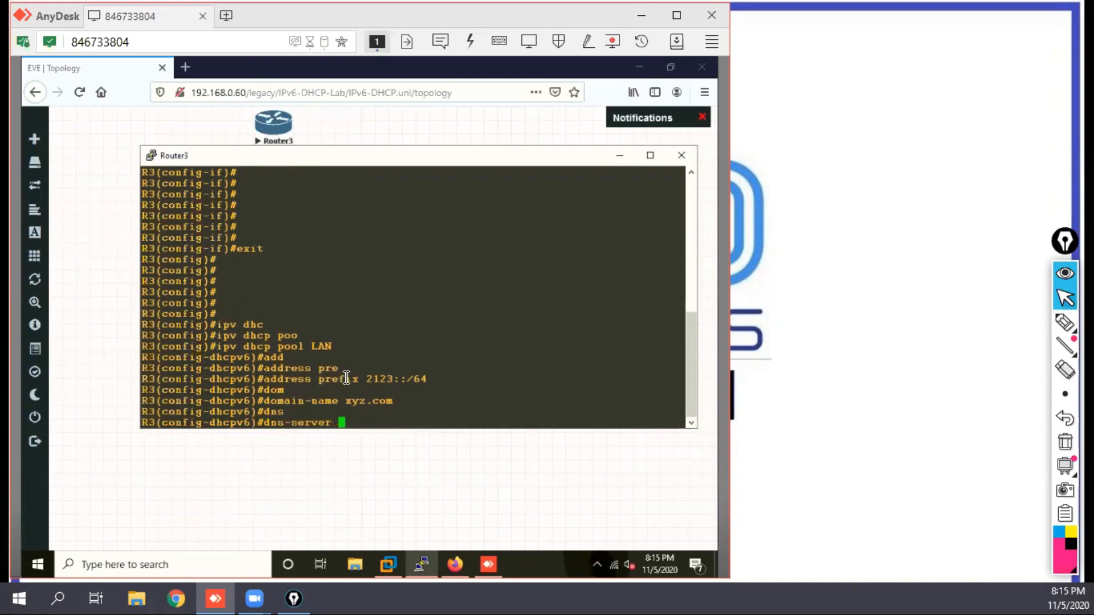
text(2123::100)
key(Return)
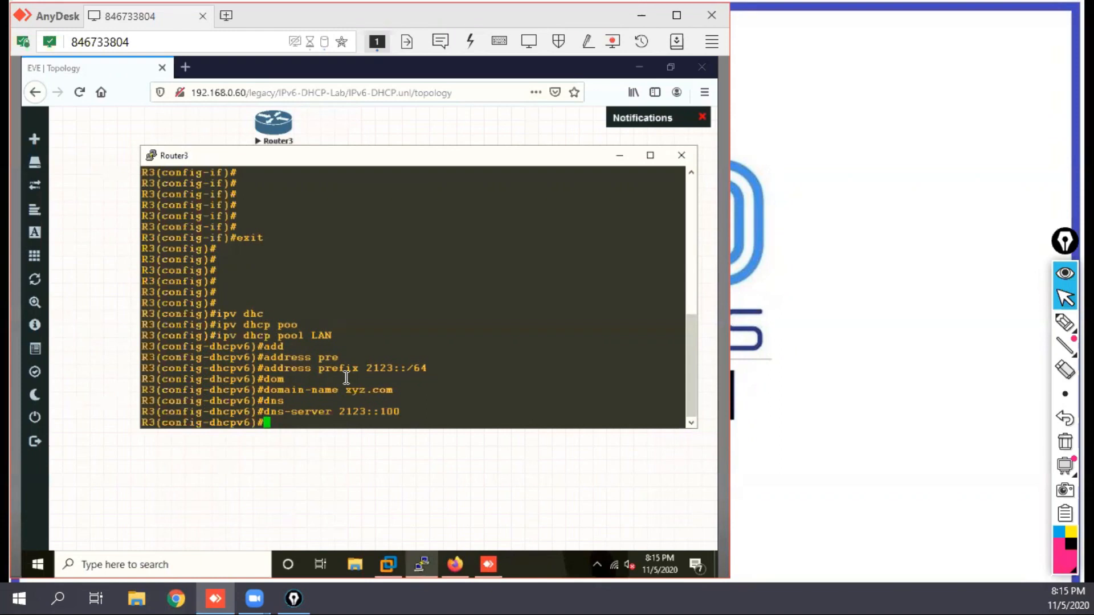
text(exi)
key(Return)
key(Return)
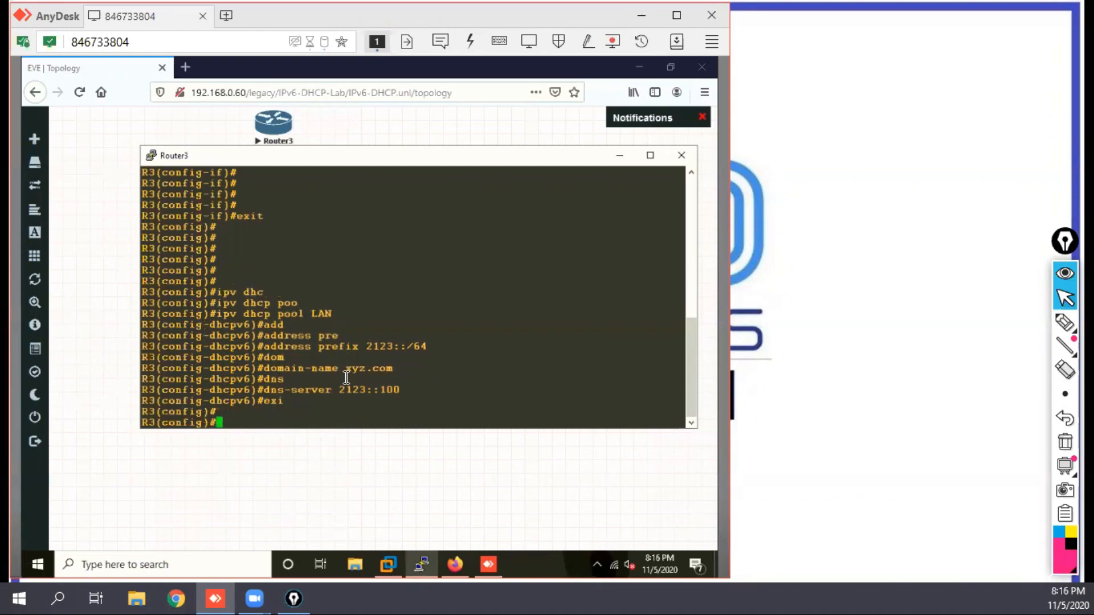
Step: Enter interface e0/0's configuration on R3 and list the options available for its IPv6 DHCP server command with pool LAN, highlighting rapid-commit
text(int e0/0)
key(Return)
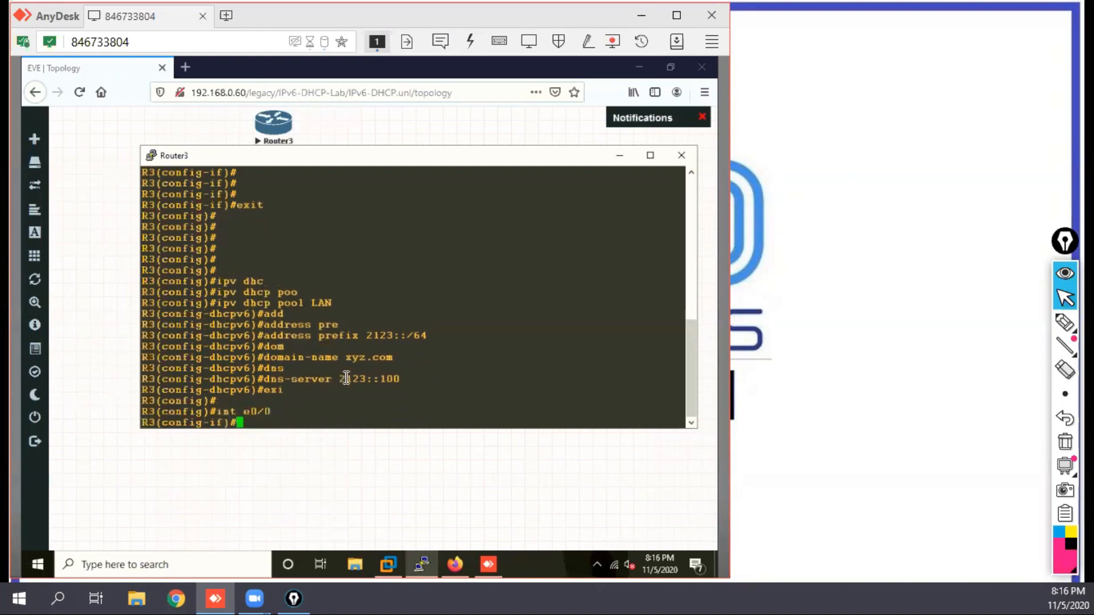
text(ip)
text(v)
key(Tab)
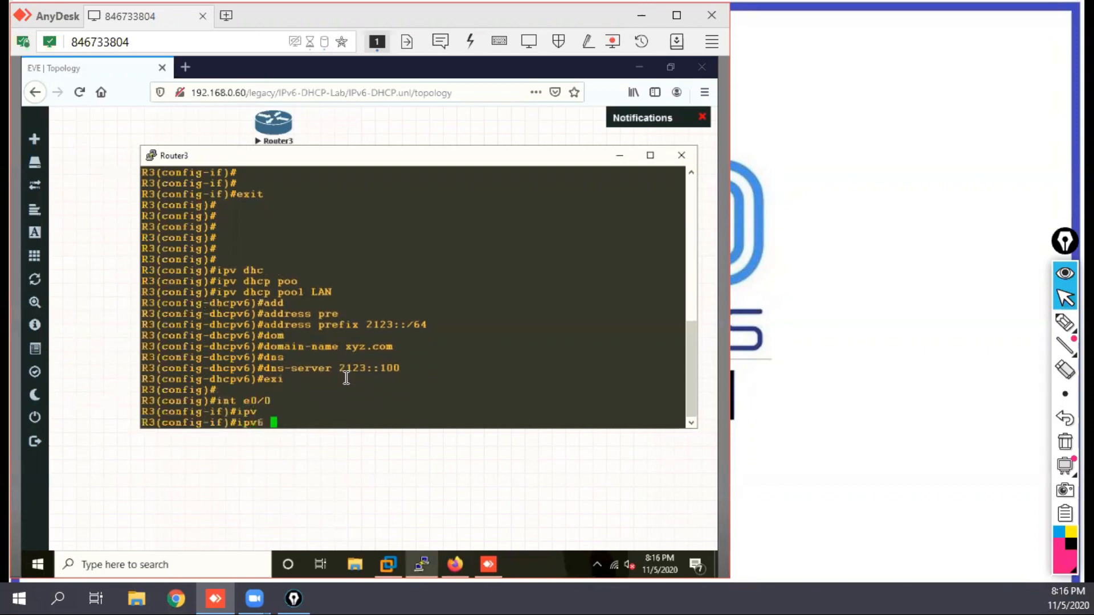
text(dh)
key(Tab)
text(ser)
key(Tab)
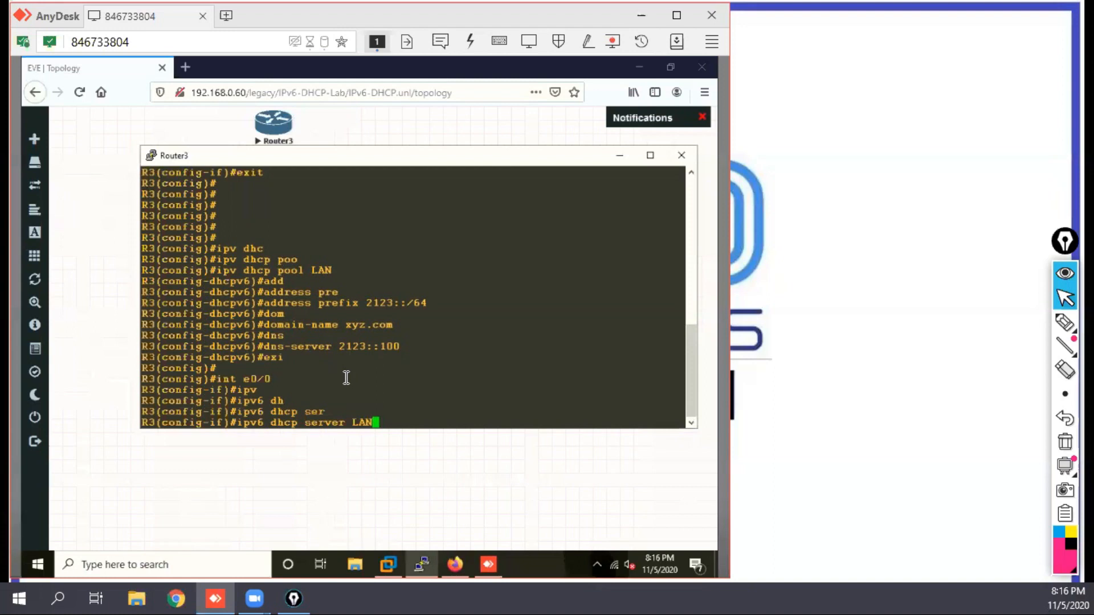
text(?)
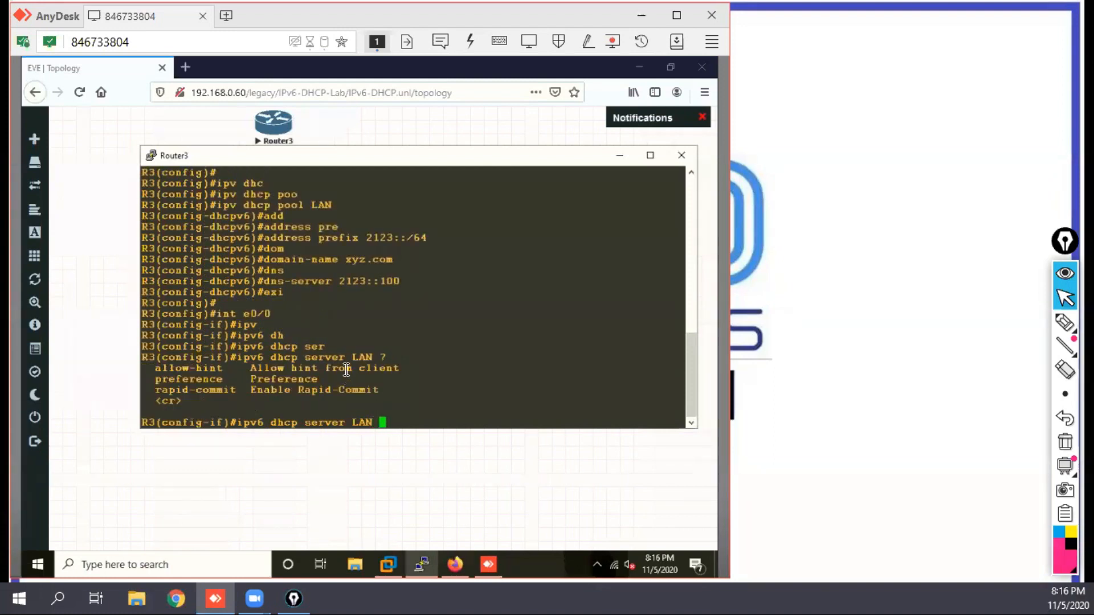
drag(243, 389, 162, 392)
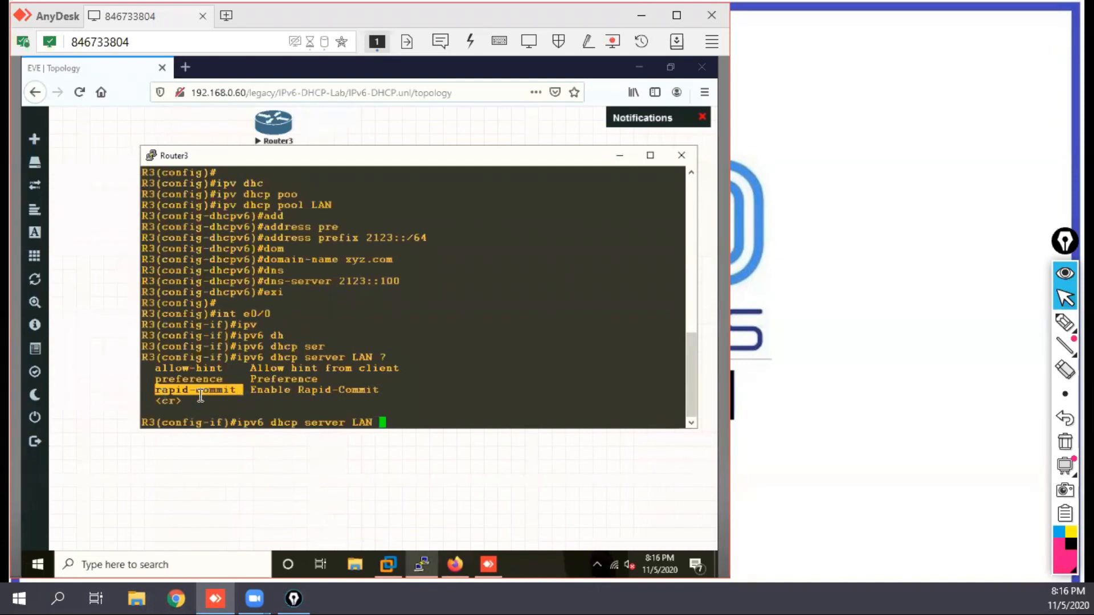
Step: Handwrite the headings NC and R-C on the blank area beside the terminal, with "4 Mesg" and "2 Msg" beneath them
mouse_move(1064, 346)
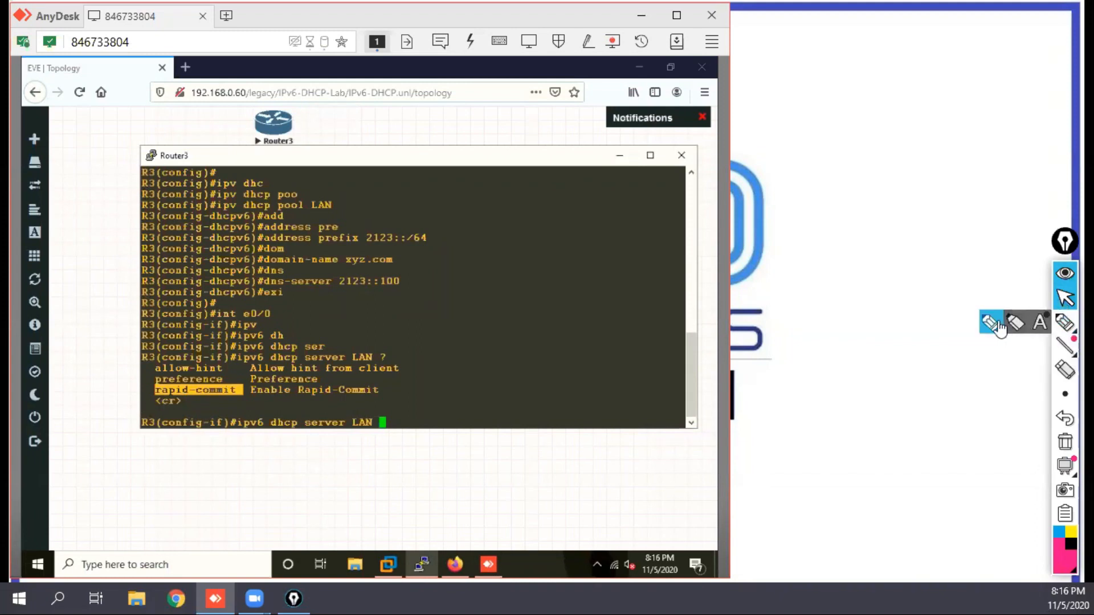
click(1064, 322)
mouse_move(823, 94)
mouse_down()
mouse_move(823, 70)
mouse_move(842, 87)
mouse_move(843, 69)
mouse_move(868, 91)
mouse_up()
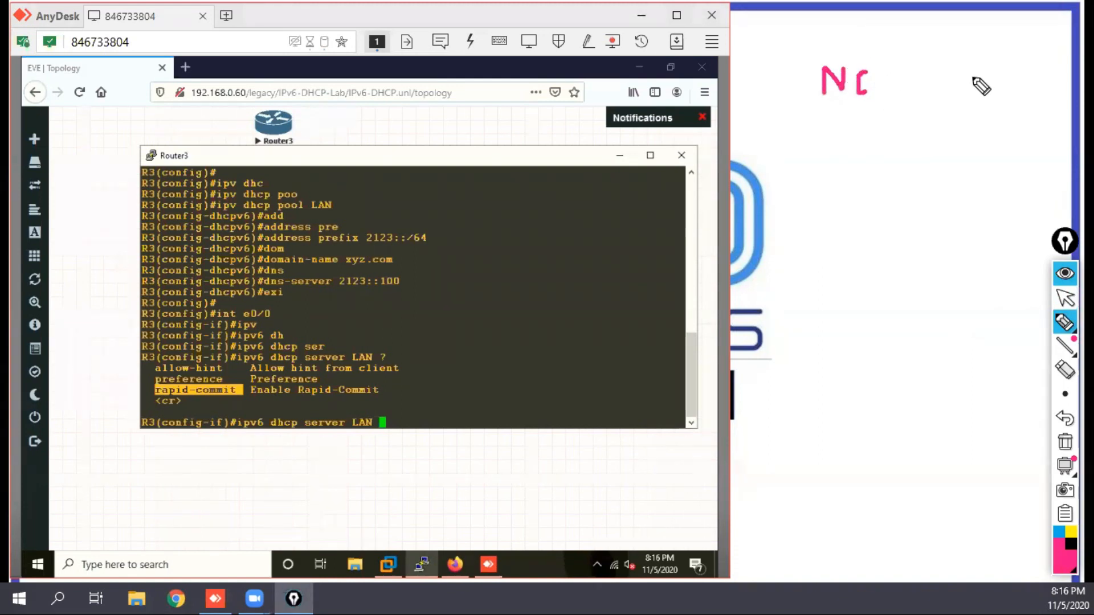
mouse_move(971, 80)
mouse_down()
mouse_move(972, 102)
mouse_move(993, 81)
mouse_move(983, 98)
mouse_move(1015, 85)
mouse_move(1032, 95)
mouse_up()
mouse_move(833, 111)
mouse_down()
mouse_move(819, 178)
mouse_move(837, 177)
mouse_move(831, 189)
mouse_move(860, 163)
mouse_move(879, 188)
mouse_move(904, 180)
mouse_move(904, 203)
mouse_up()
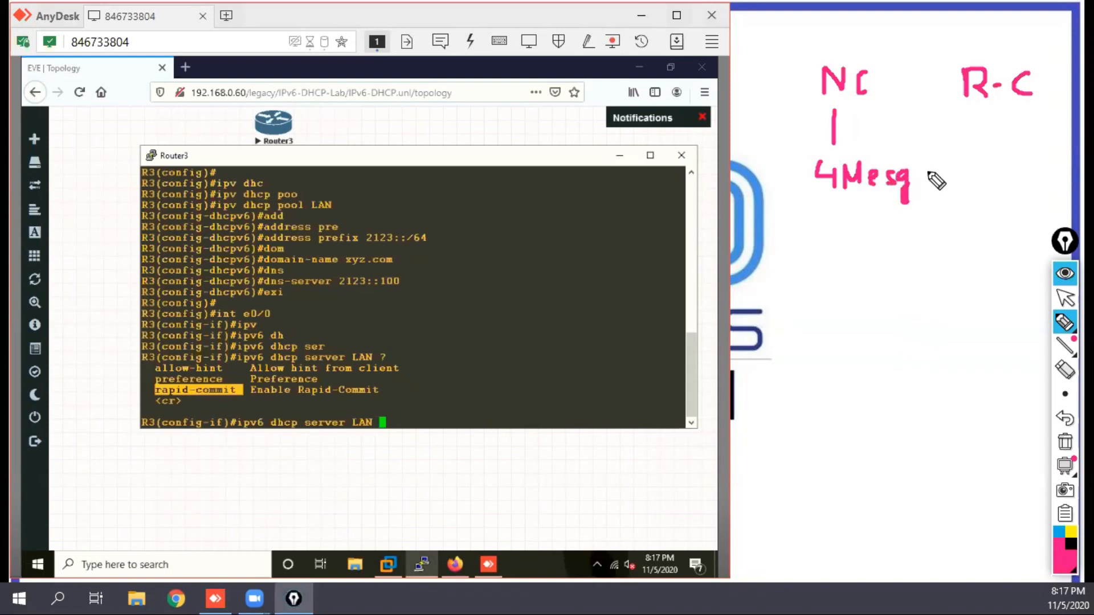
mouse_move(969, 157)
mouse_down()
mouse_move(967, 179)
mouse_move(1023, 173)
mouse_move(1040, 190)
mouse_move(1033, 204)
mouse_up()
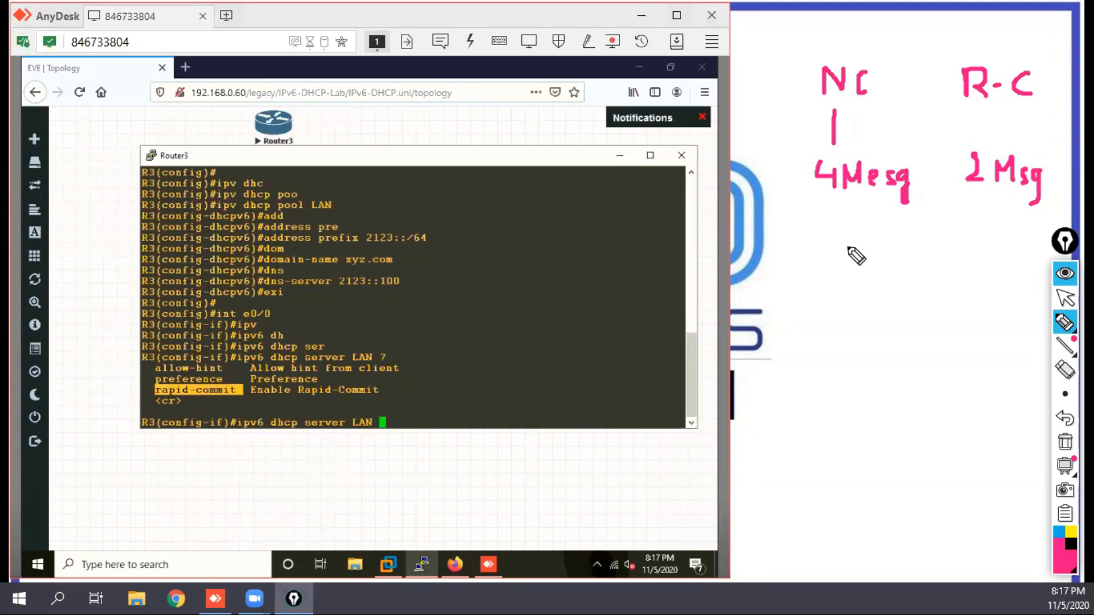
Step: Handwrite the four message names Solicit, Advertise, Request and Reply in a column beneath "4 Mesg"
mouse_move(824, 216)
mouse_down()
mouse_move(805, 242)
mouse_move(842, 232)
mouse_up()
click(837, 229)
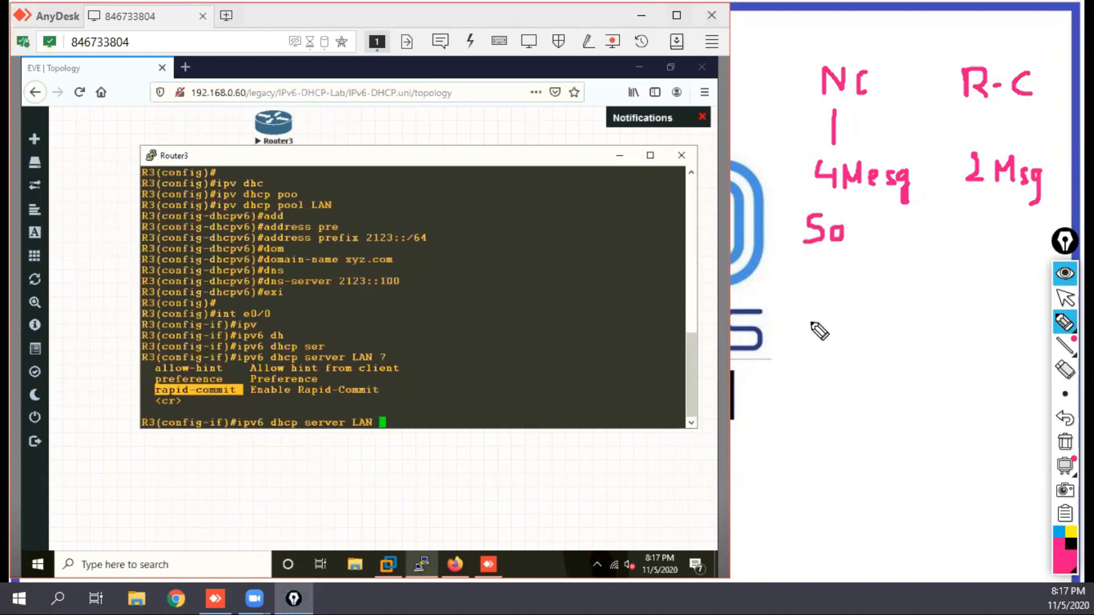
mouse_move(811, 282)
mouse_down()
mouse_move(800, 311)
mouse_move(816, 300)
mouse_up()
mouse_move(804, 358)
mouse_down()
mouse_move(803, 379)
mouse_move(822, 365)
mouse_move(830, 386)
mouse_move(809, 439)
mouse_move(820, 412)
mouse_move(815, 430)
mouse_move(831, 447)
mouse_up()
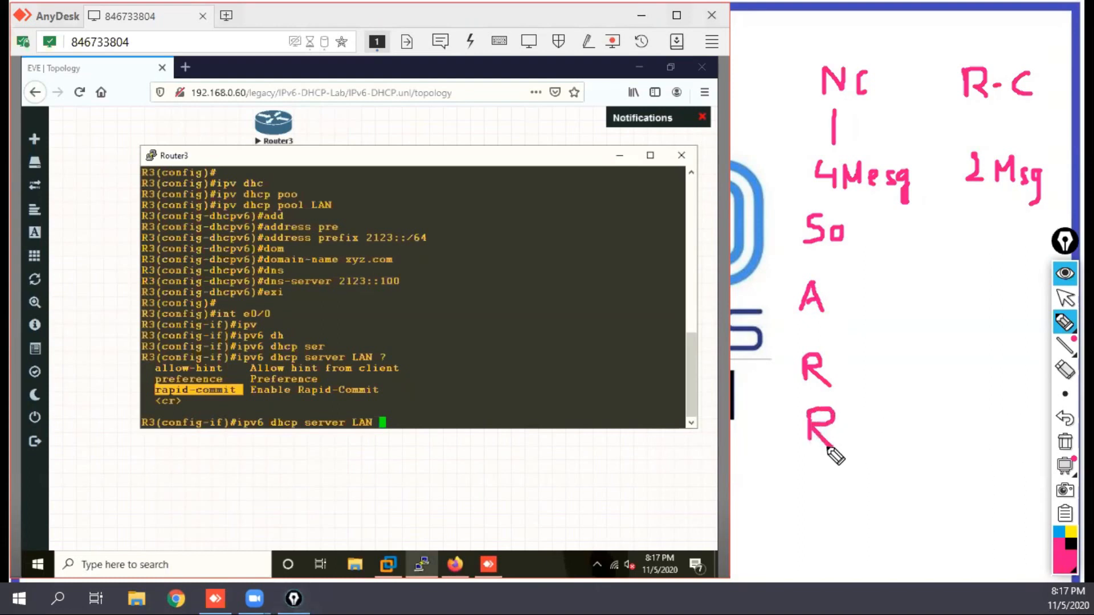
mouse_move(849, 205)
mouse_down()
mouse_move(850, 244)
mouse_move(885, 242)
mouse_up()
click(856, 212)
click(884, 214)
mouse_move(893, 205)
mouse_down()
mouse_move(897, 242)
mouse_move(904, 209)
mouse_up()
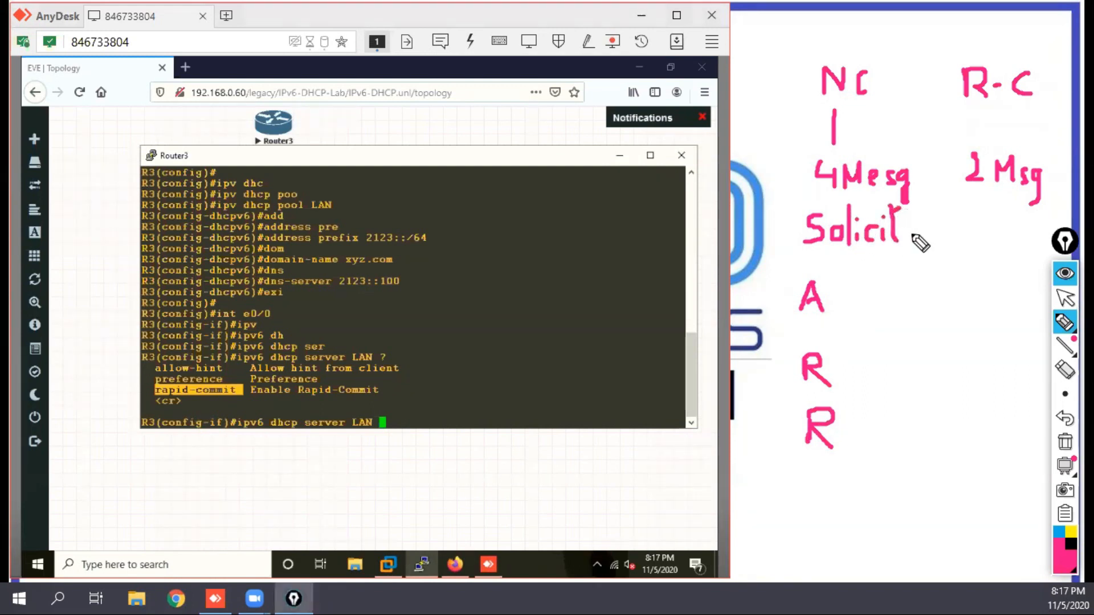
mouse_move(839, 296)
mouse_down()
mouse_move(848, 285)
mouse_move(860, 310)
mouse_move(867, 292)
mouse_move(879, 310)
mouse_move(900, 296)
mouse_move(910, 310)
mouse_move(938, 299)
mouse_move(927, 285)
mouse_up()
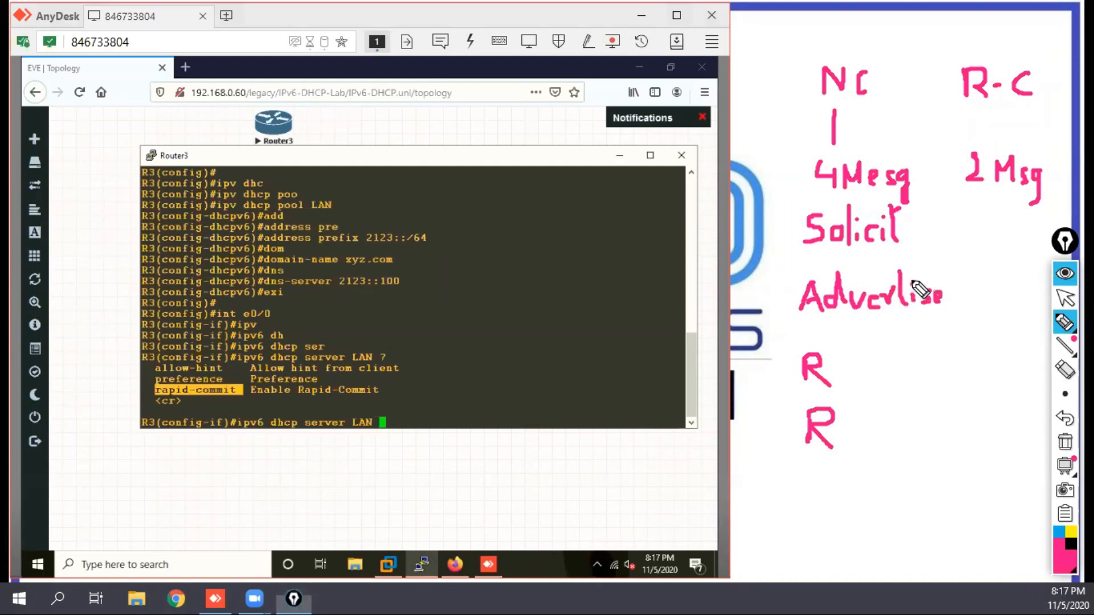
mouse_move(837, 378)
mouse_down()
mouse_move(849, 371)
mouse_move(853, 386)
mouse_move(872, 373)
mouse_move(872, 407)
mouse_move(893, 373)
mouse_move(923, 371)
mouse_move(917, 381)
mouse_move(930, 359)
mouse_up()
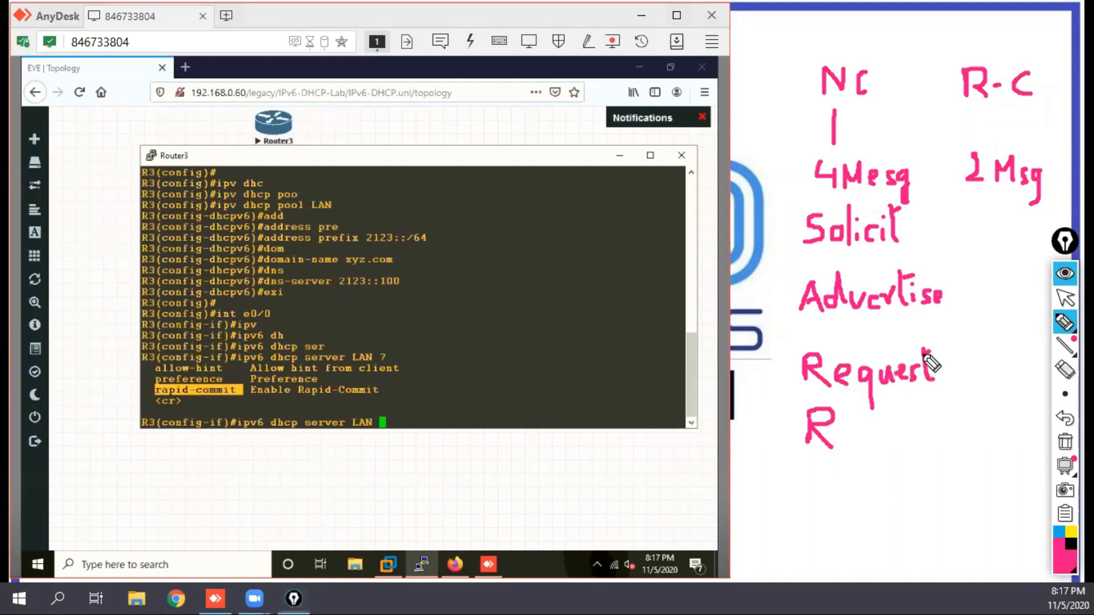
mouse_move(847, 436)
mouse_down()
mouse_move(881, 457)
mouse_move(879, 439)
mouse_move(908, 455)
mouse_move(915, 445)
mouse_move(917, 466)
mouse_up()
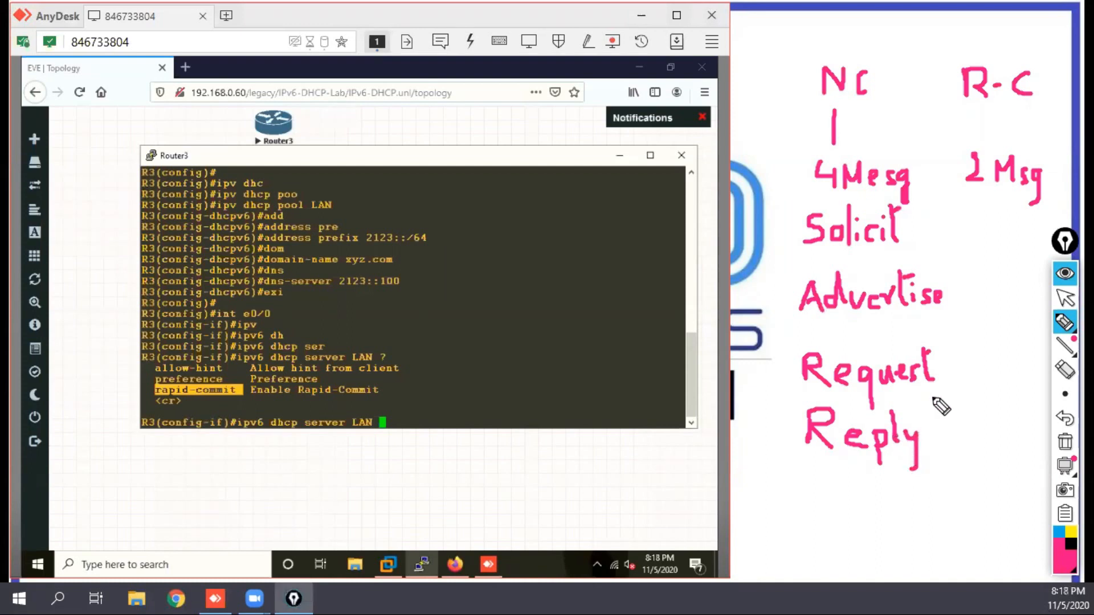
Step: Draw an arrow with the letters S and R beneath "2 Msg", and rule lines between the columns and under the headings
mouse_move(1006, 197)
mouse_down()
mouse_move(1004, 235)
mouse_move(1017, 230)
mouse_move(987, 282)
mouse_move(994, 308)
mouse_up()
mouse_move(994, 445)
mouse_down()
mouse_move(1013, 417)
mouse_move(1027, 447)
mouse_up()
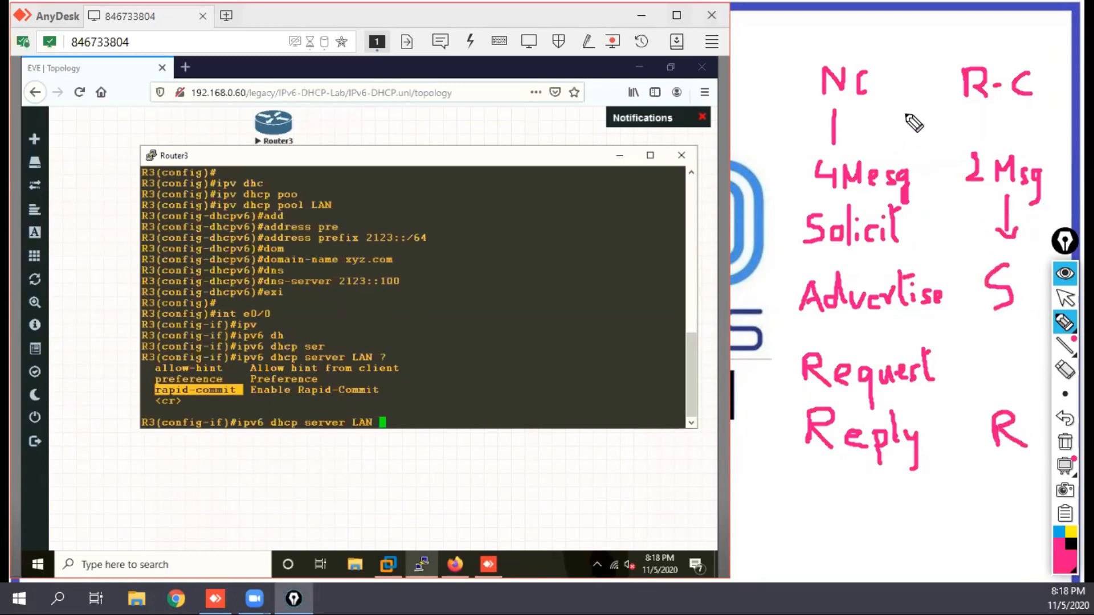
mouse_move(951, 58)
mouse_down()
mouse_move(951, 293)
mouse_move(962, 378)
mouse_move(951, 501)
mouse_up()
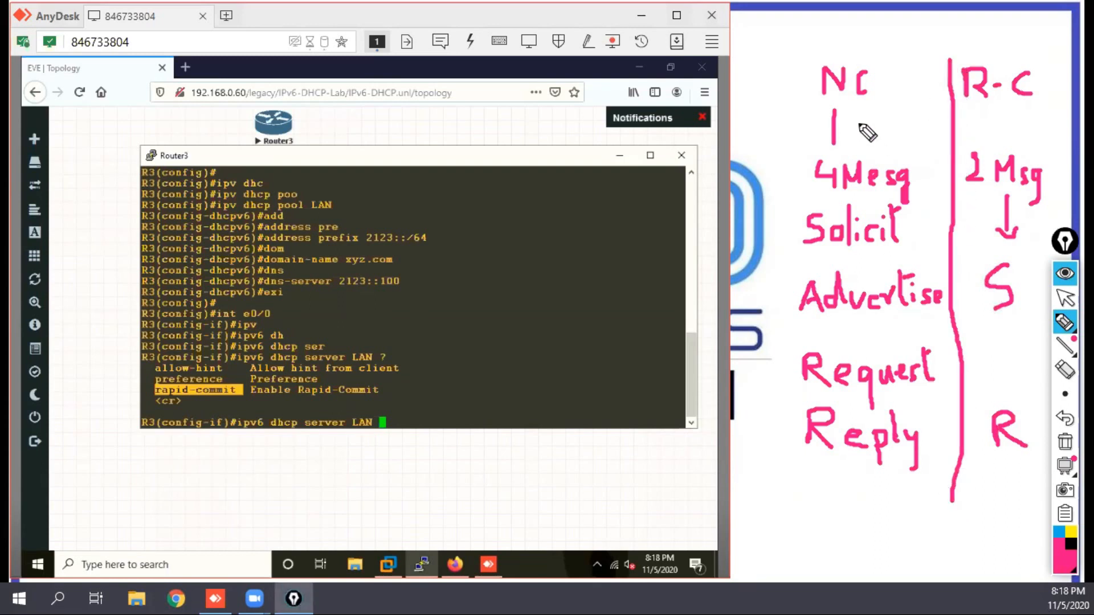
drag(775, 107, 1048, 102)
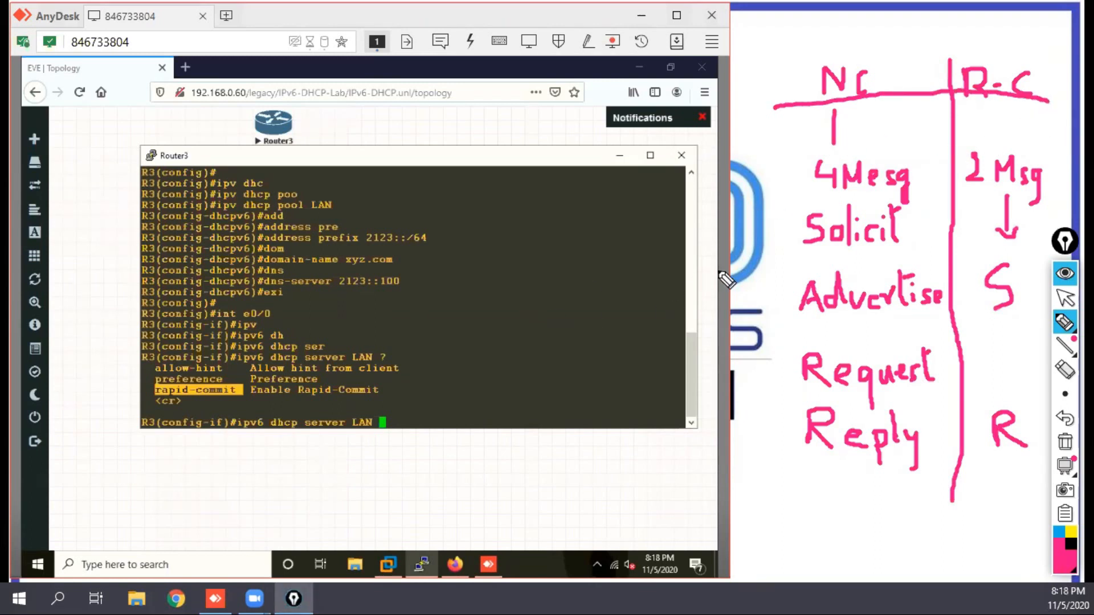
click(1064, 301)
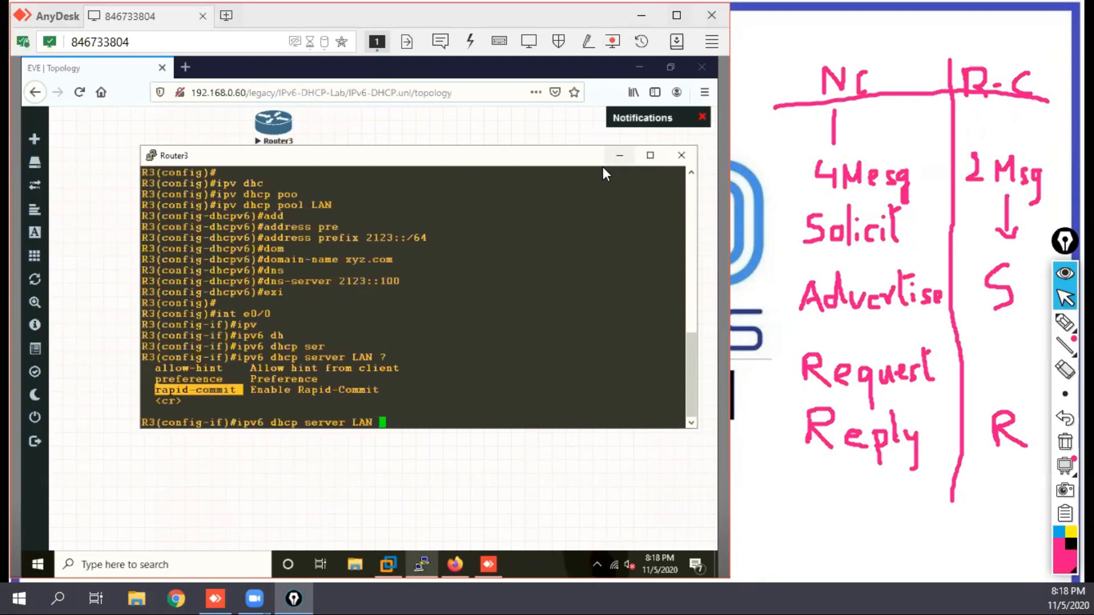
Step: Apply the LAN pool as the IPv6 DHCP server on R3's interface e0/0 and return to privileged mode
click(481, 323)
key(Return)
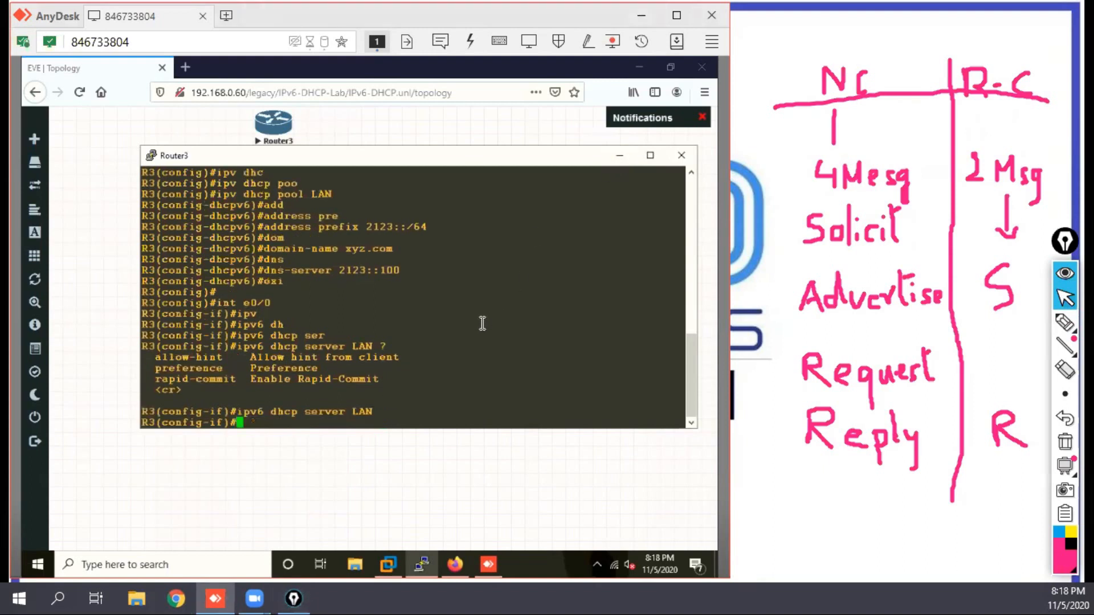
key(Return)
key(Return)
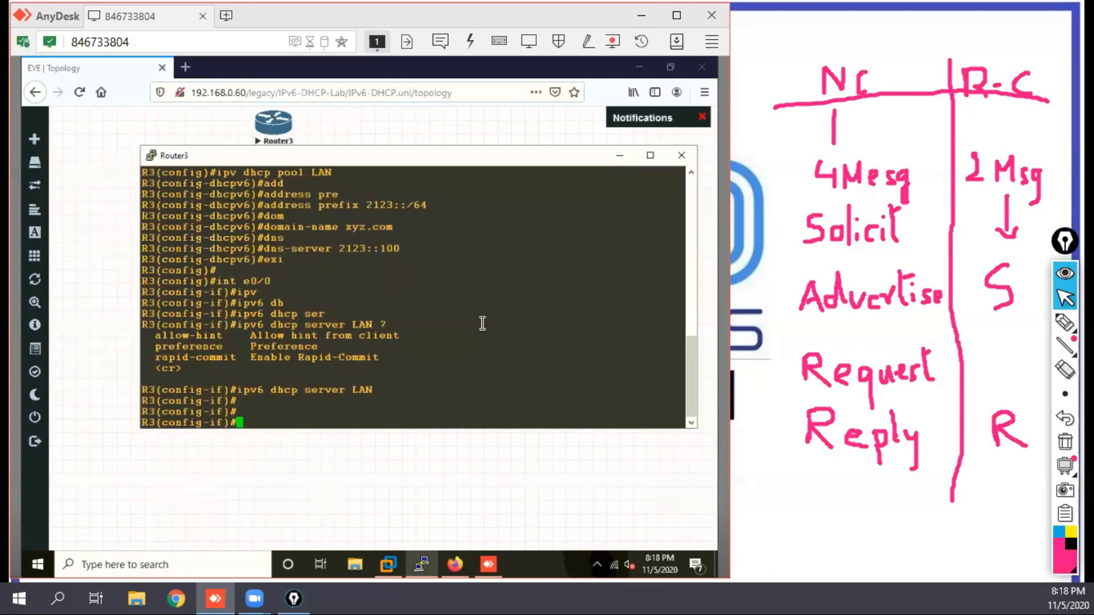
text(end)
key(Return)
key(Return)
key(Return)
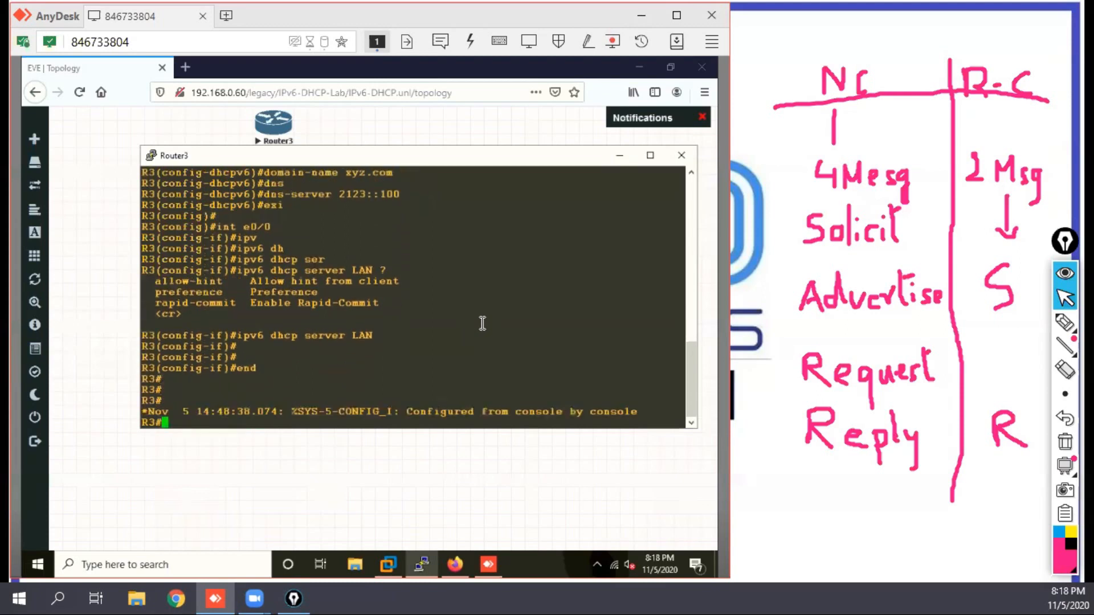
key(Return)
key(Return)
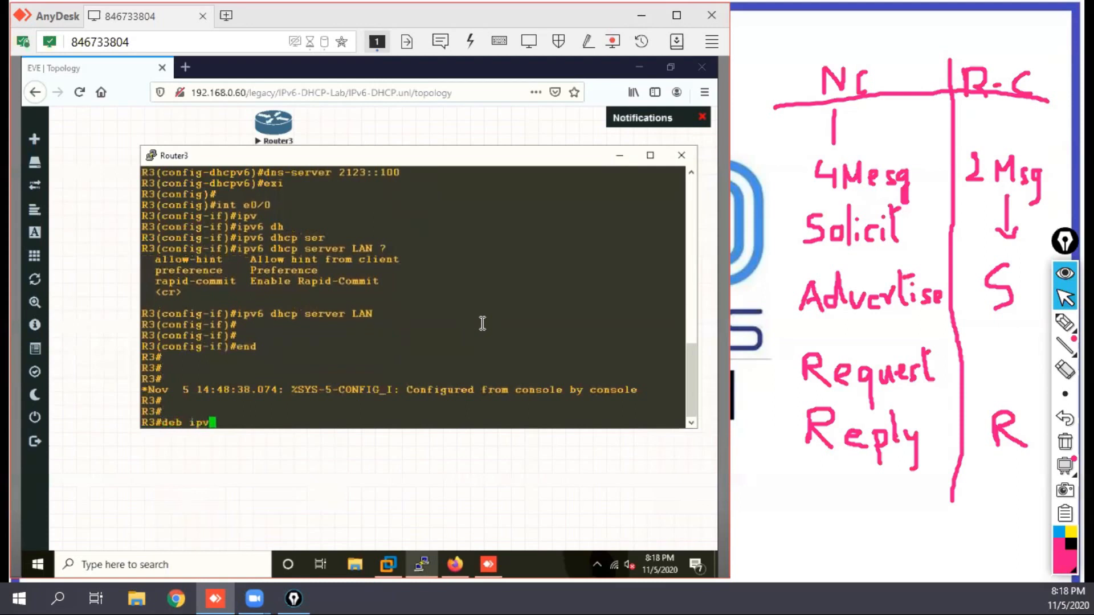
Step: Check the IPv6 DHCP debug options on R3 and enable detailed IPv6 DHCP debugging
text(deb ipv)
key(Tab)
text(d)
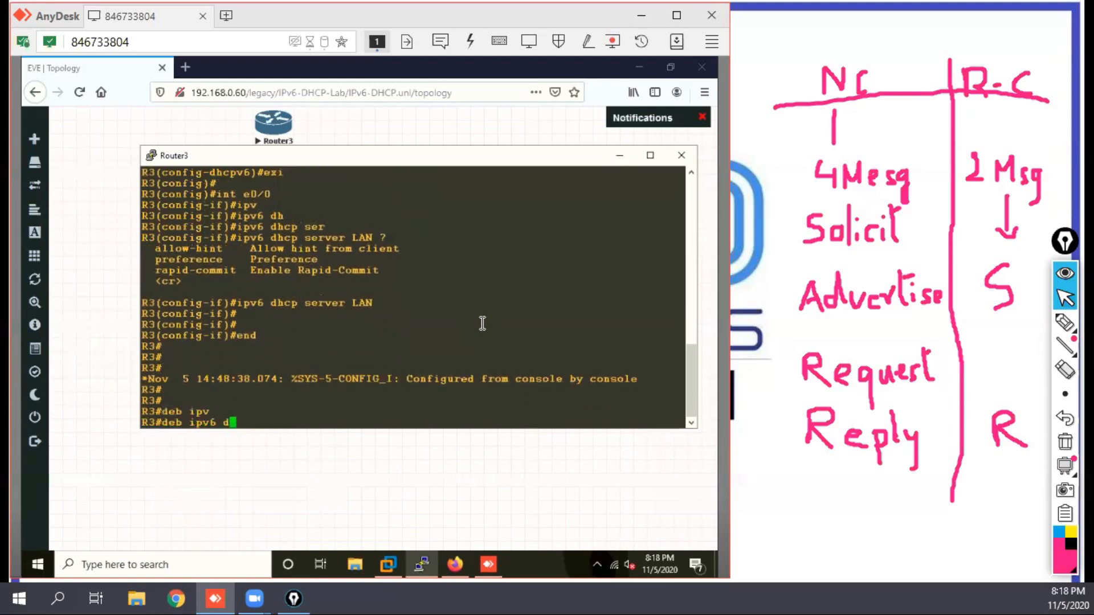
text(hc)
key(Tab)
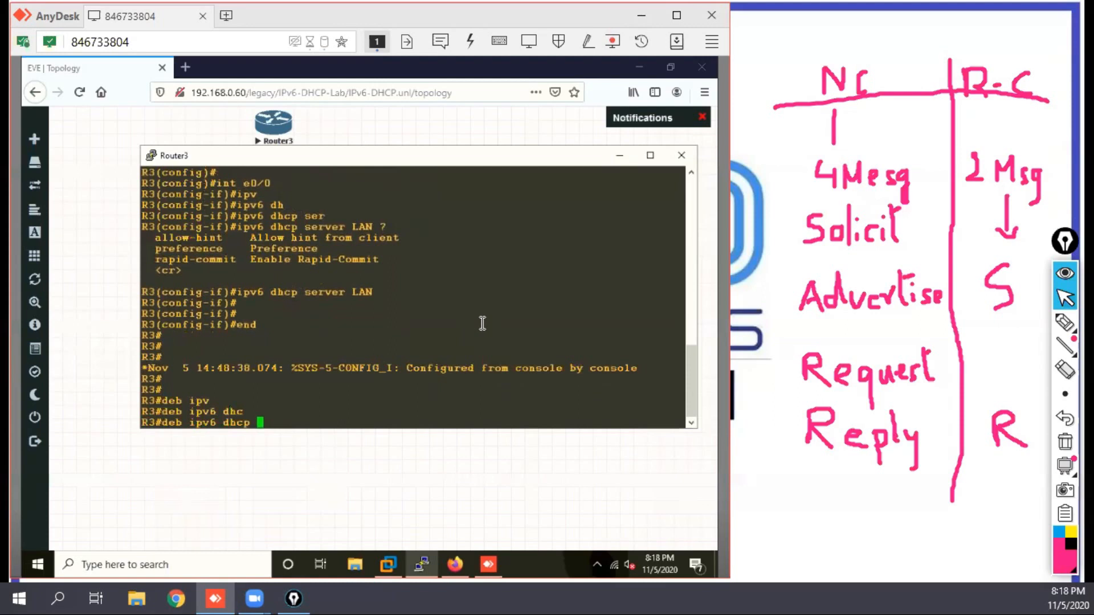
text(?)
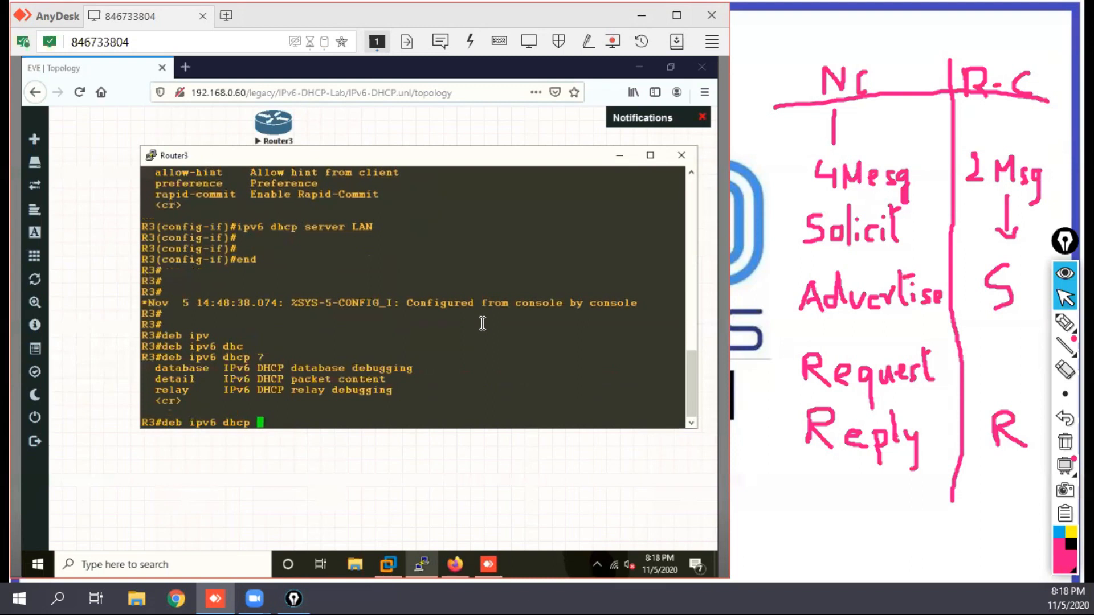
text(de)
key(Tab)
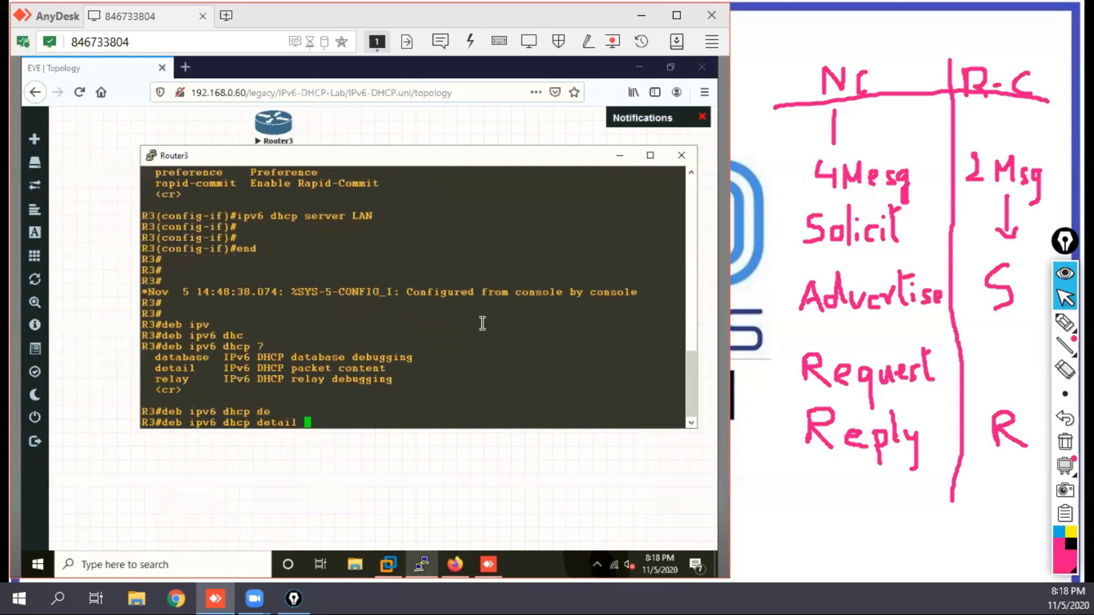
text(?)
key(Return)
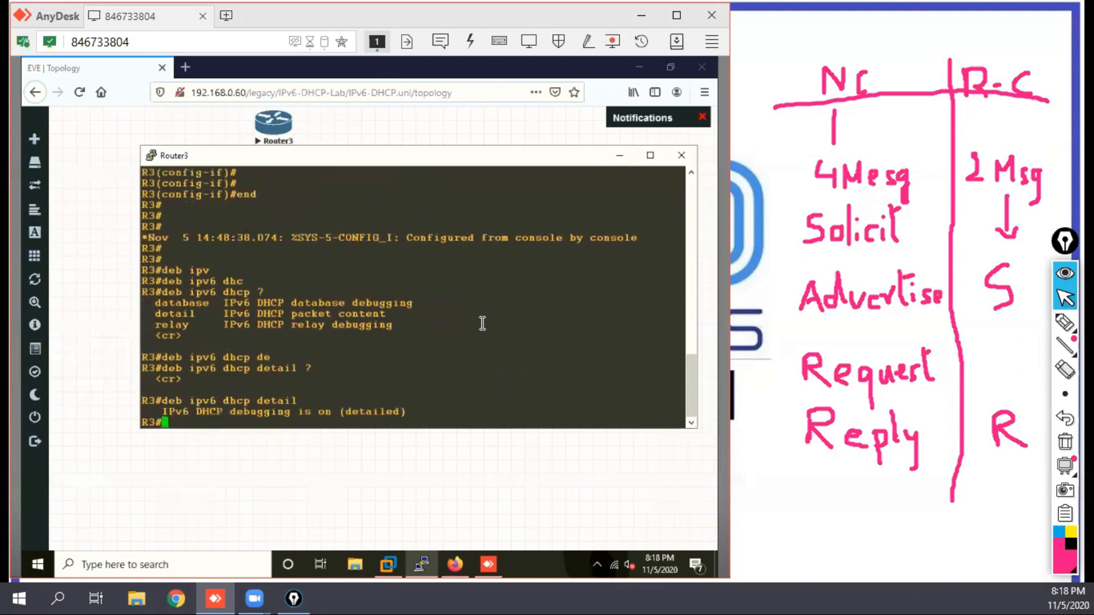
key(Return)
key(Return)
key(Return)
key(Return)
key(Return)
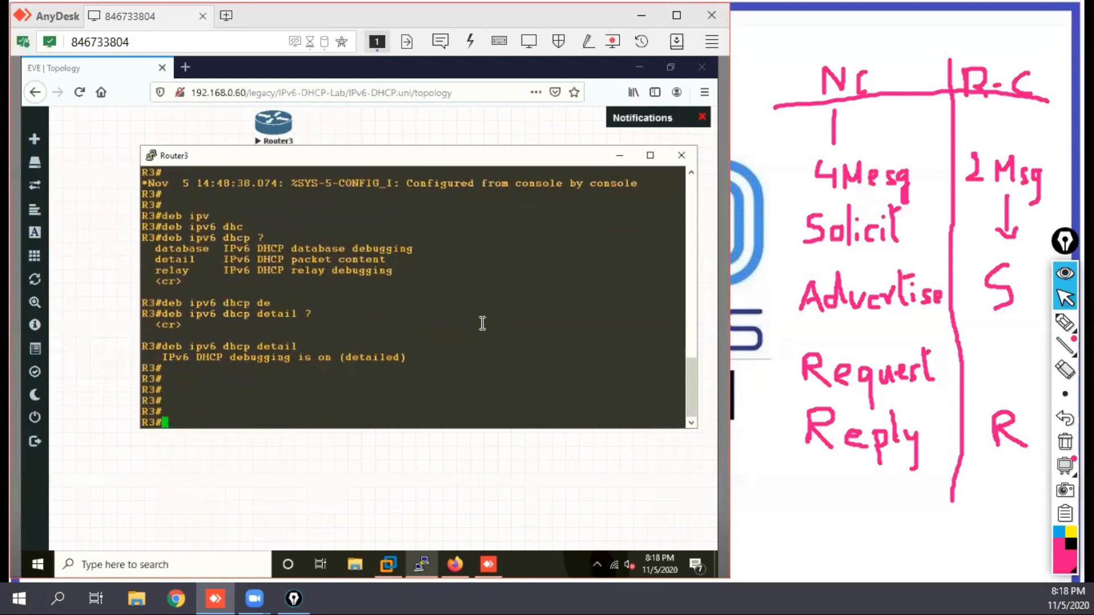
Step: List the options of the non-IPv6 debug dhcp command on R3 and clear the command line
key(Up)
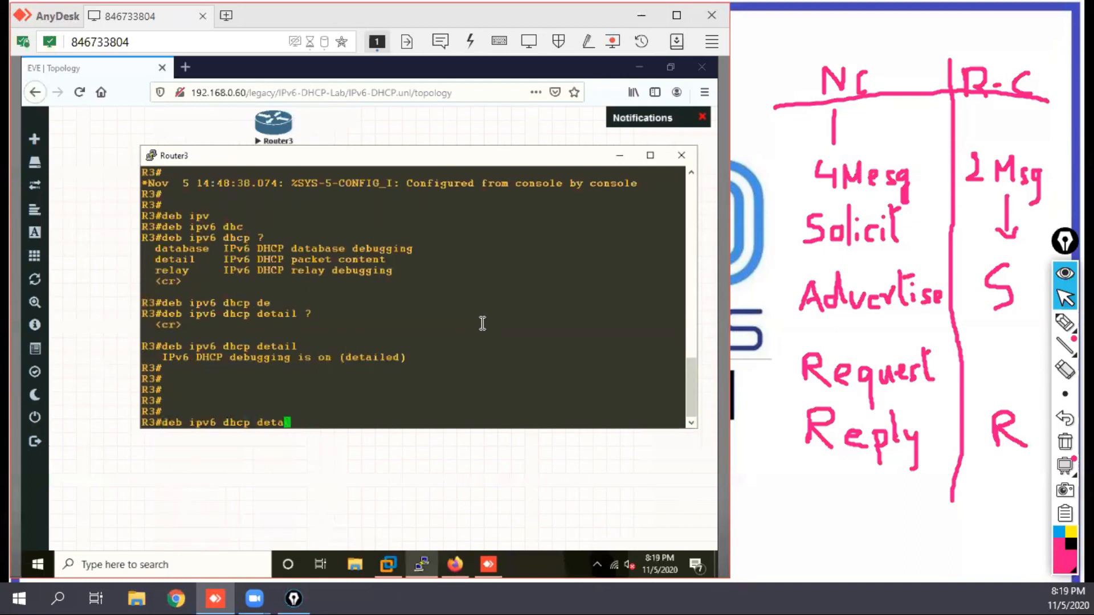
key(BackSpace)
key(BackSpace)
key(BackSpace)
text(dh)
key(Tab)
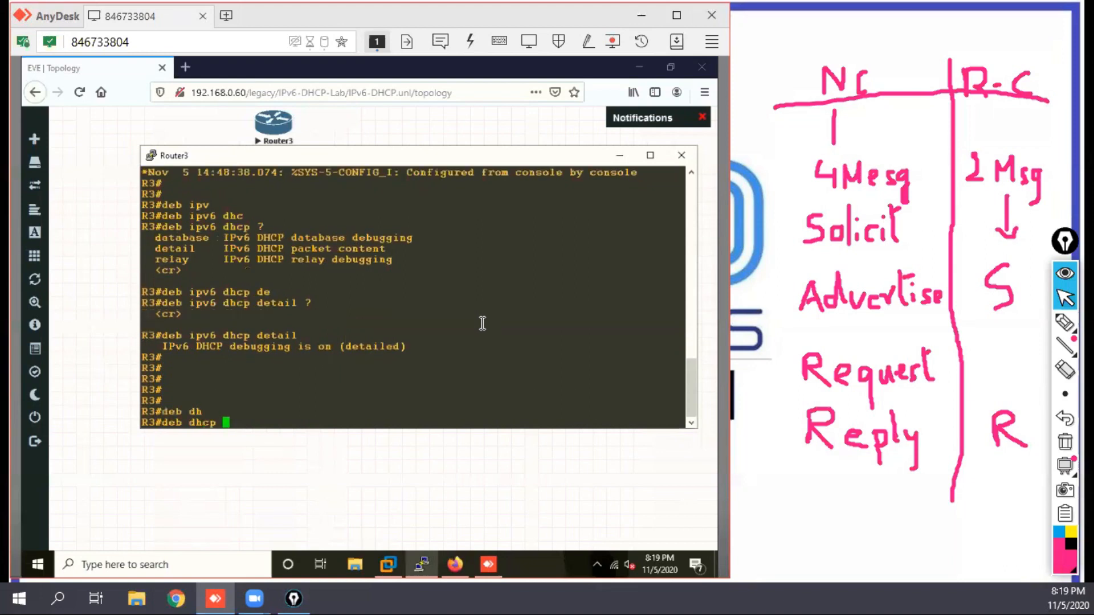
text(?)
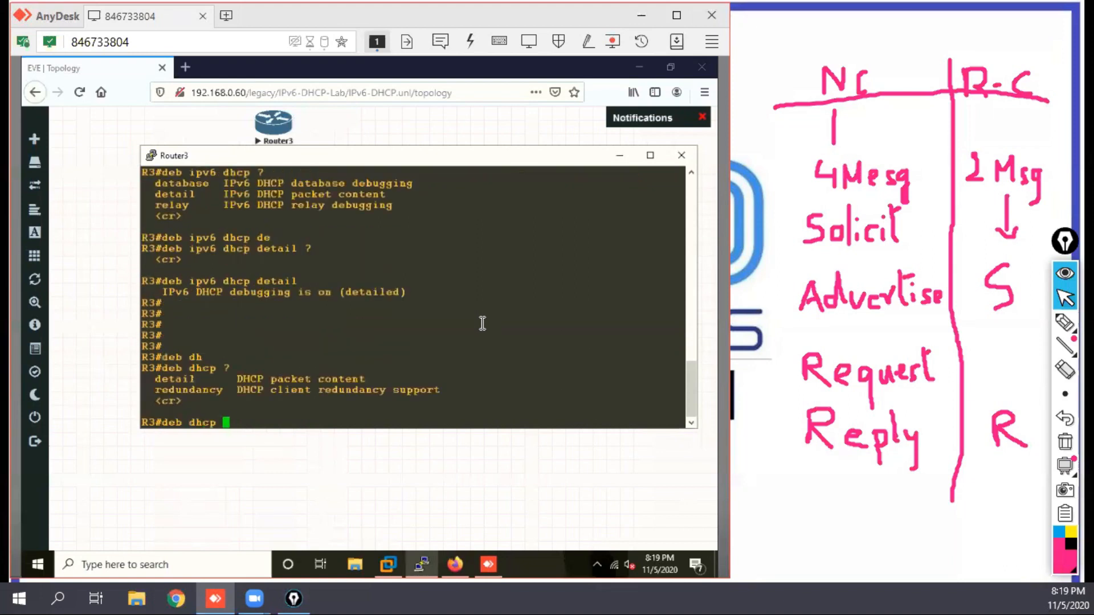
key(BackSpace)
key(BackSpace)
key(BackSpace)
Step: Display the IPv6 DHCP bindings on R3
text(ipov)
key(Tab)
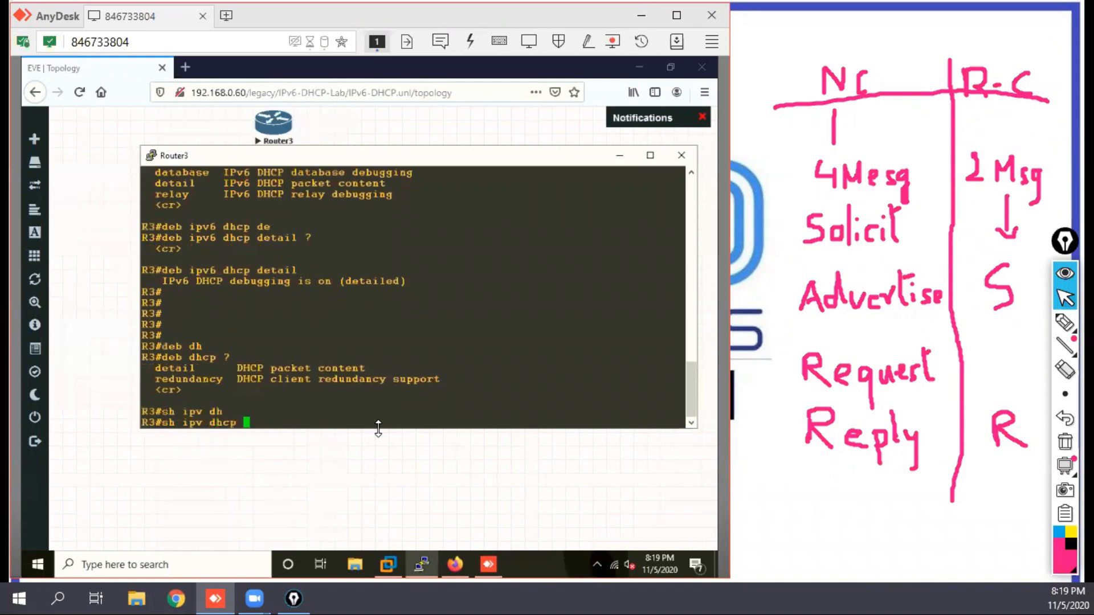
text(bin)
key(Tab)
key(Return)
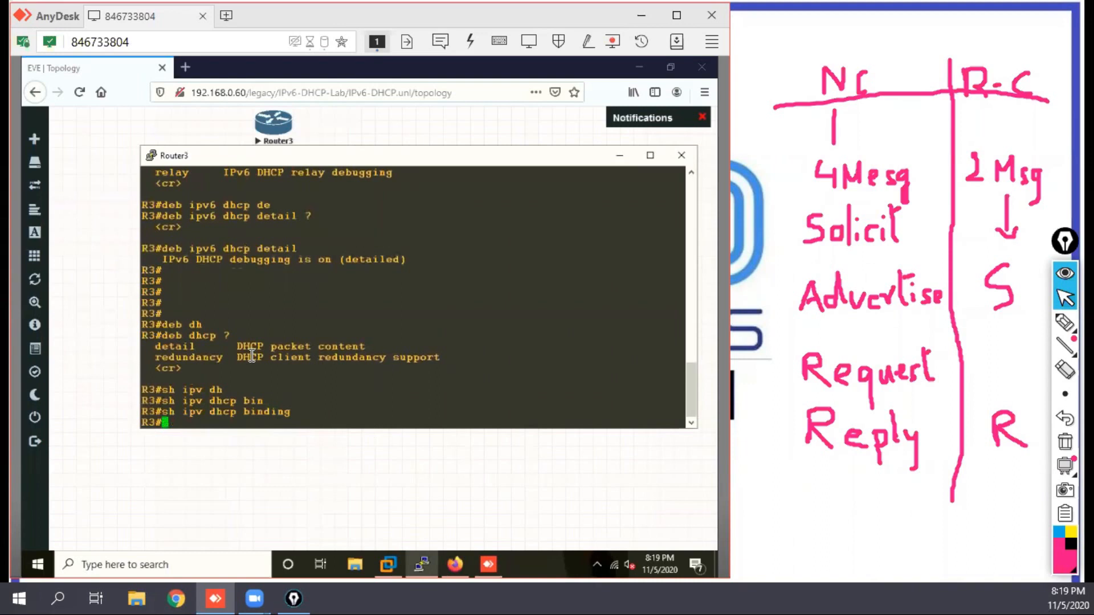
key(Return)
key(Return)
key(Return)
key(Return)
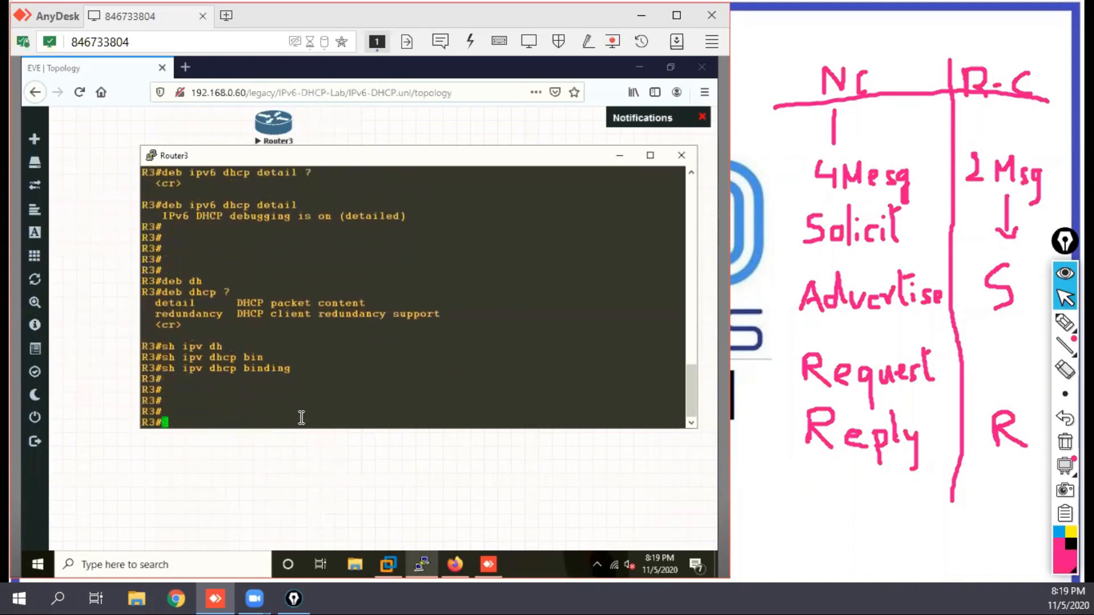
Step: Make the Router3 console window narrower, move it aside and bring the lab topology back to the front
drag(696, 245, 567, 246)
drag(339, 159, 257, 123)
click(550, 330)
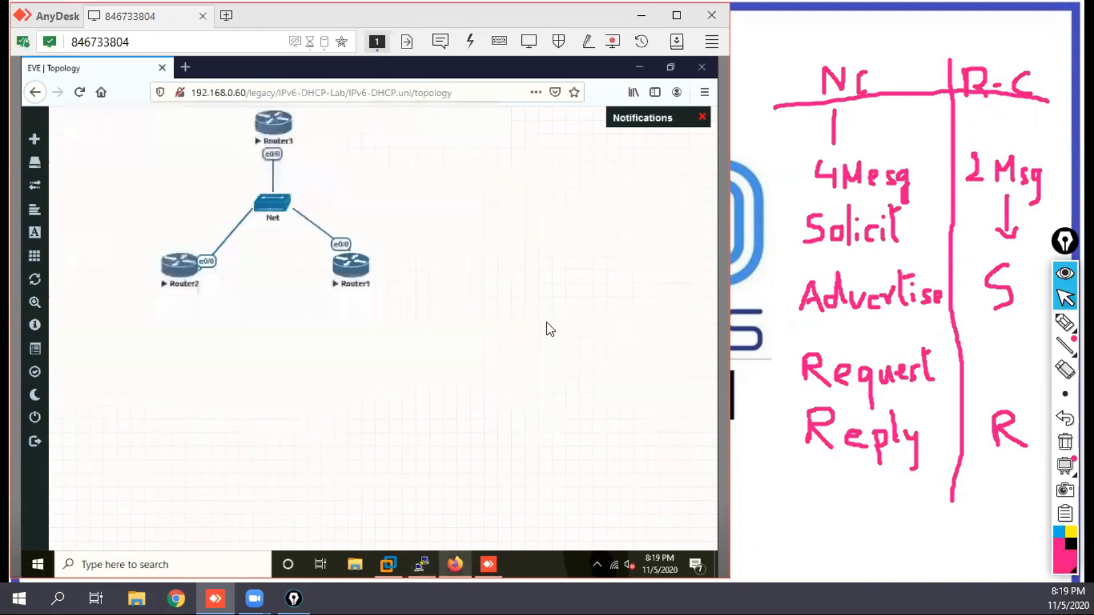
Step: Open Router1's console from the topology, decline its initial configuration dialog and move the window off the routers
click(355, 266)
key(Return)
key(Return)
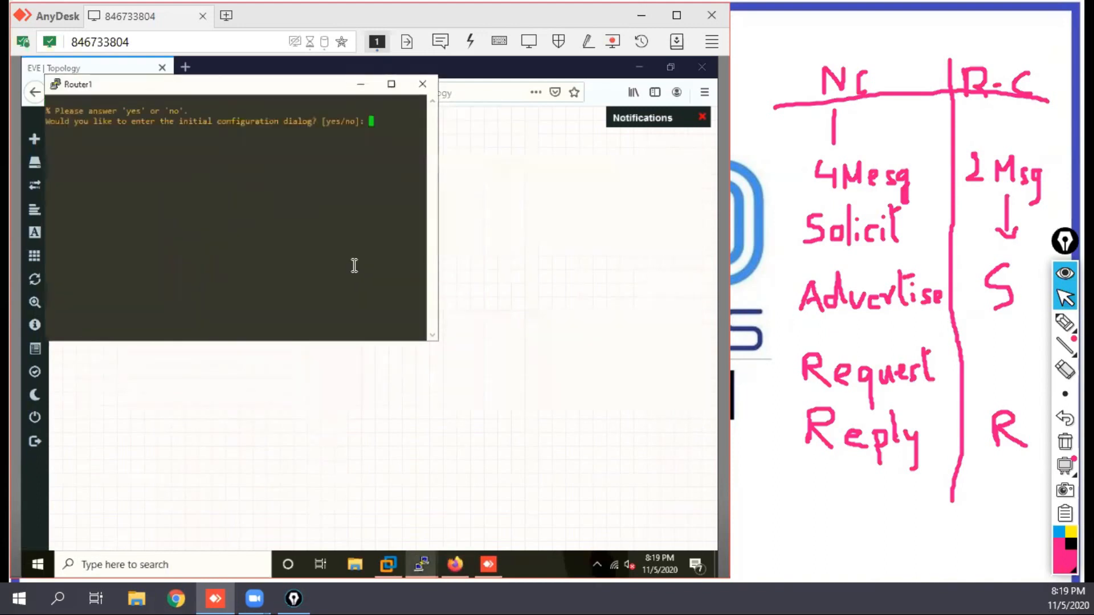
text(n)
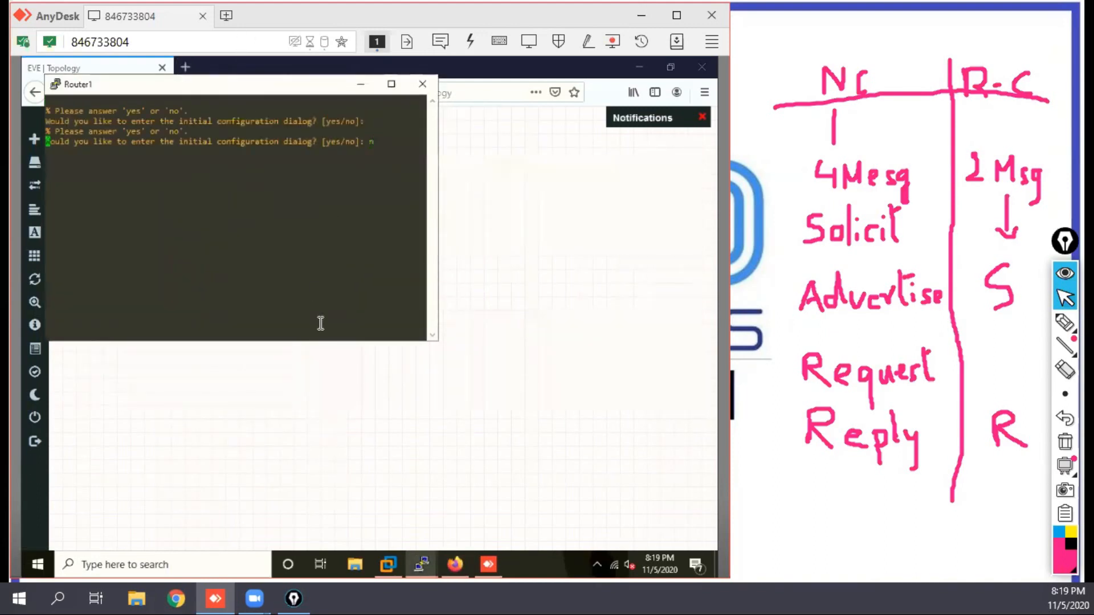
drag(264, 83, 543, 292)
Step: Open Router2's console, decline its initial configuration dialog and move the window below the topology diagram
click(180, 263)
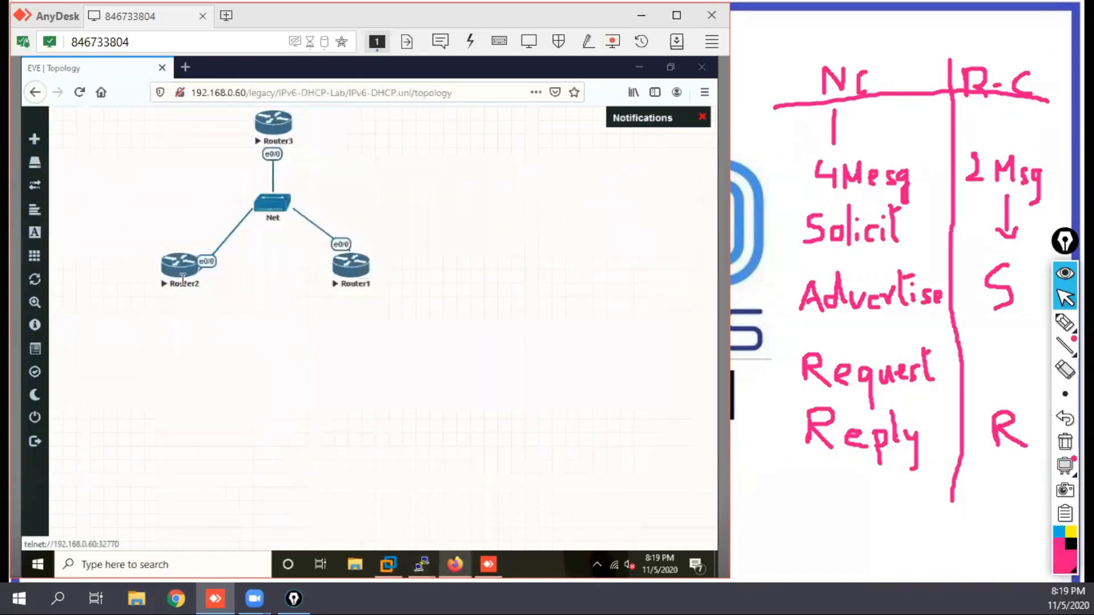
text(n)
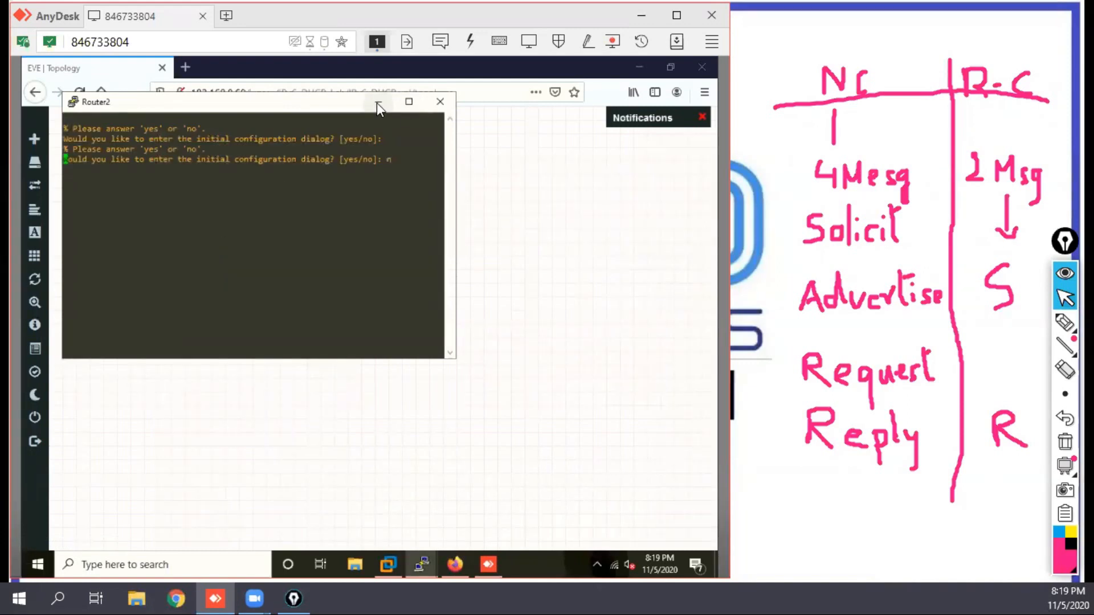
drag(261, 110, 271, 292)
key(Return)
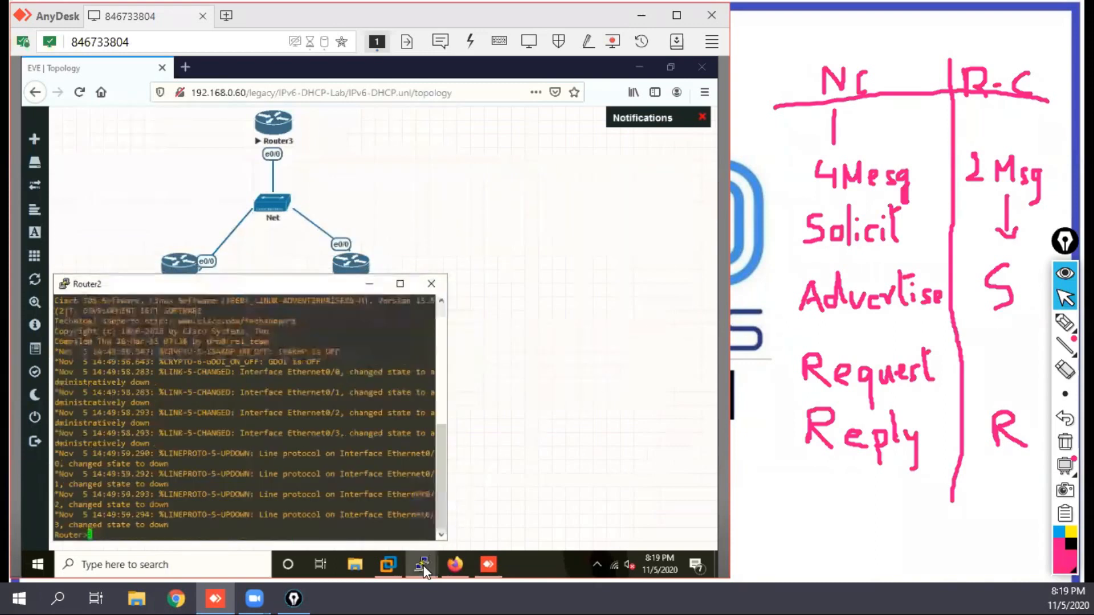
Step: Switch to Router1's console and enter privileged mode and then global configuration mode
mouse_move(421, 564)
click(428, 519)
scroll(509, 390, down, 3)
key(Return)
key(Return)
key(Return)
key(Return)
key(Return)
key(Return)
key(Return)
text(ennf t)
key(Return)
key(Return)
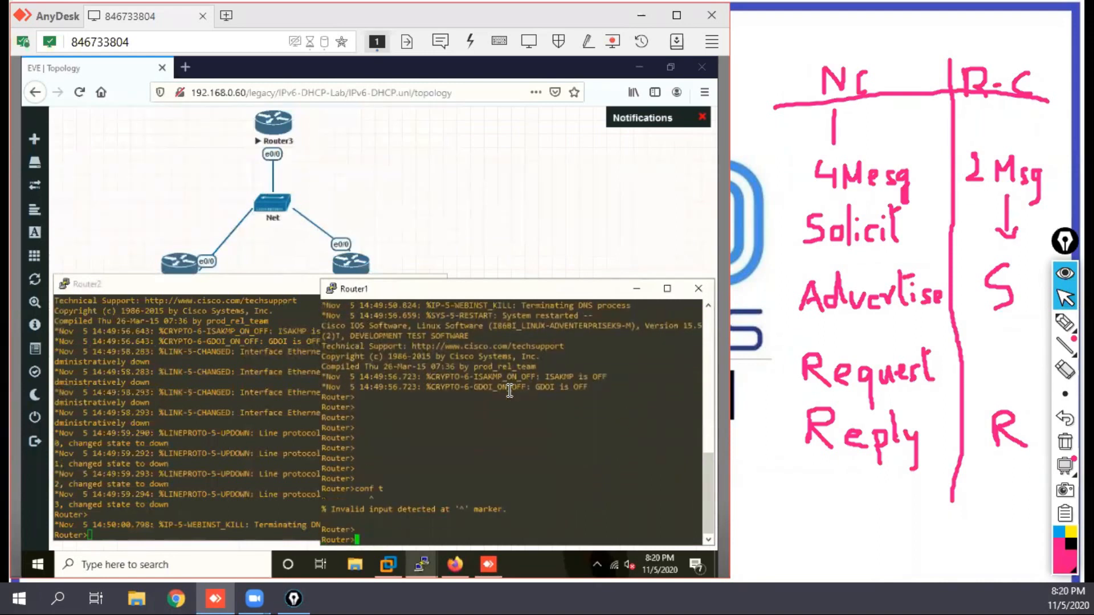
text(en)
key(Return)
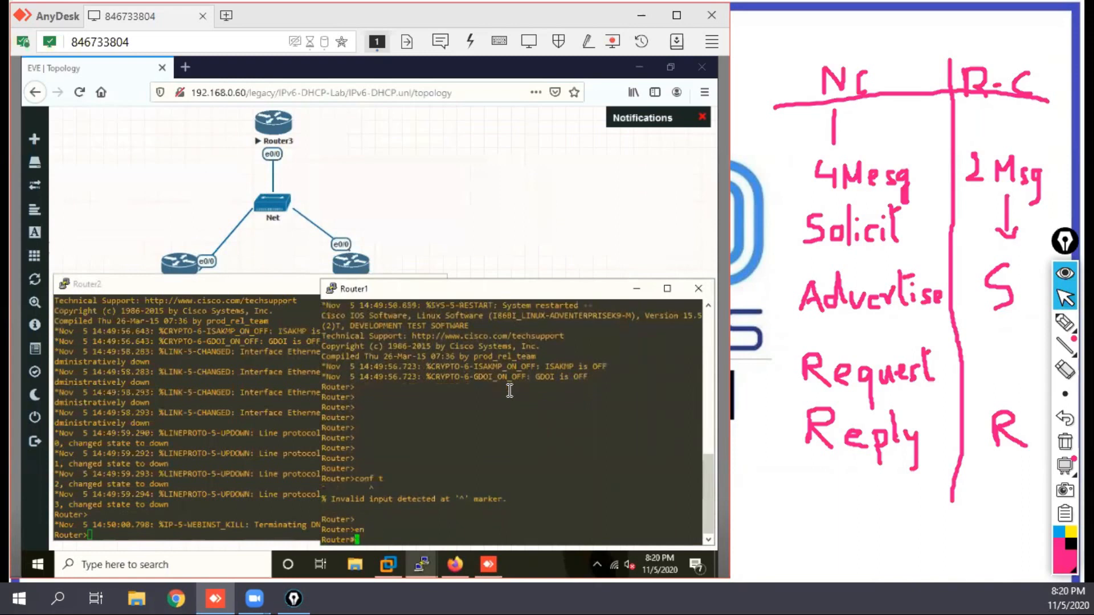
text(conf t)
key(Return)
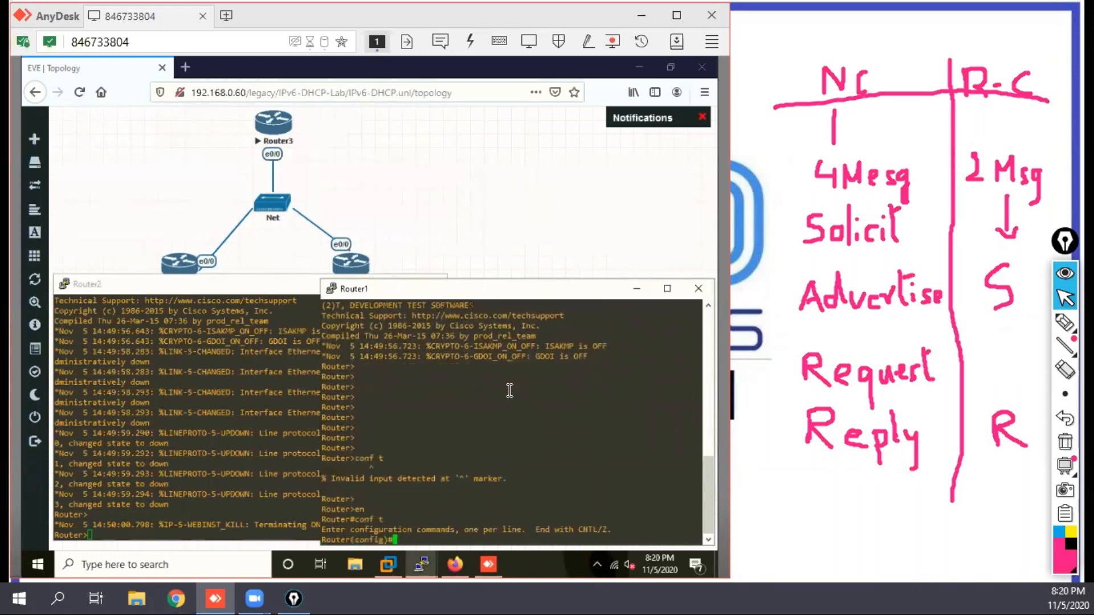
Step: Enable IPv6 unicast routing on Router1
text(ipv uni)
key(Return)
key(Return)
key(Return)
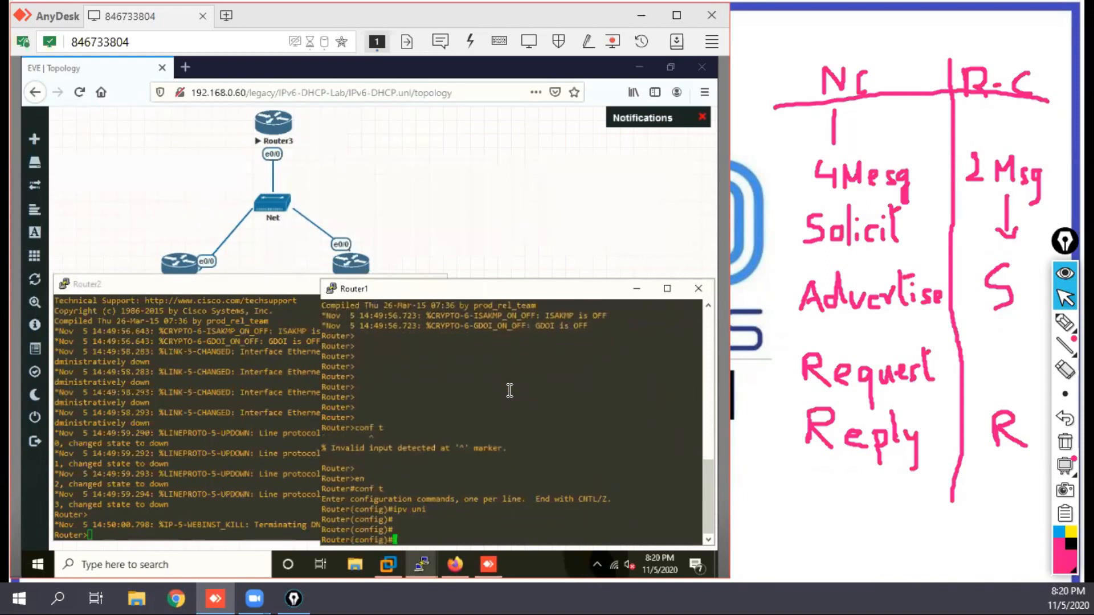
Step: Enter interface e0/0 on Router1 and bring it up with no shutdown
text(int e0/0)
key(Return)
key(Return)
text(no shut)
key(Return)
key(Return)
key(Return)
key(Return)
key(Return)
Step: Configure Router1's e0/0 interface to obtain its IPv6 address through DHCP
text(ipv6)
key(BackSpace)
text(add)
key(Tab)
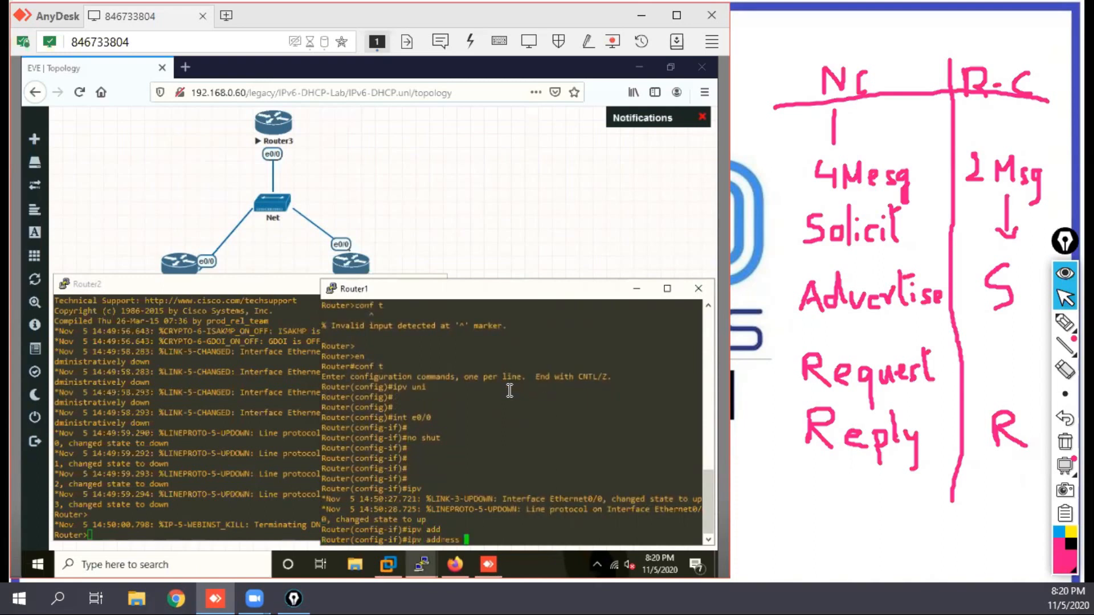
text(dh)
key(Tab)
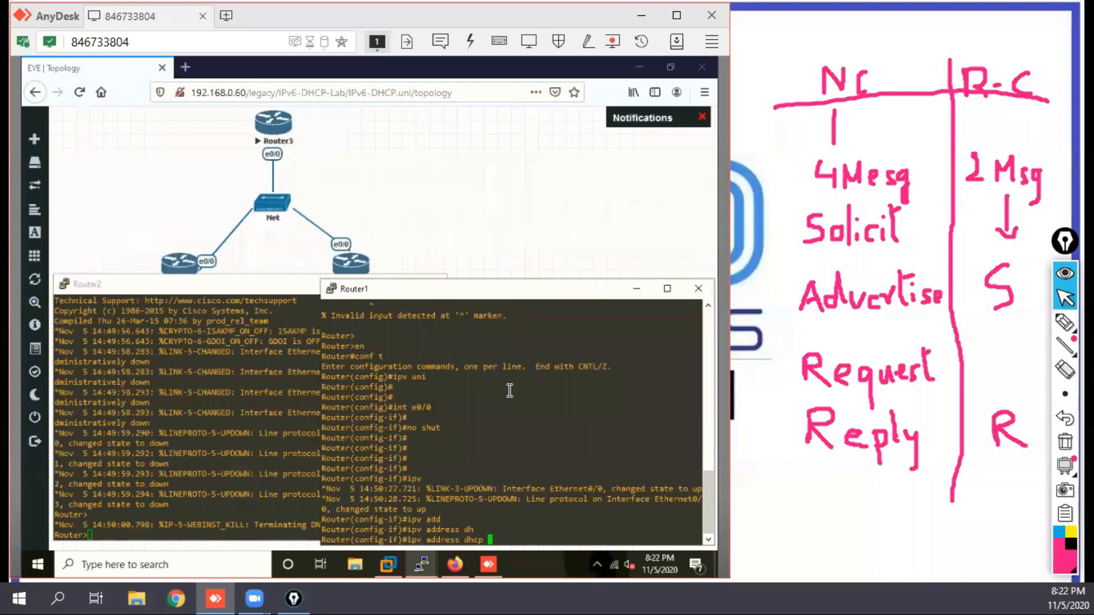
key(Return)
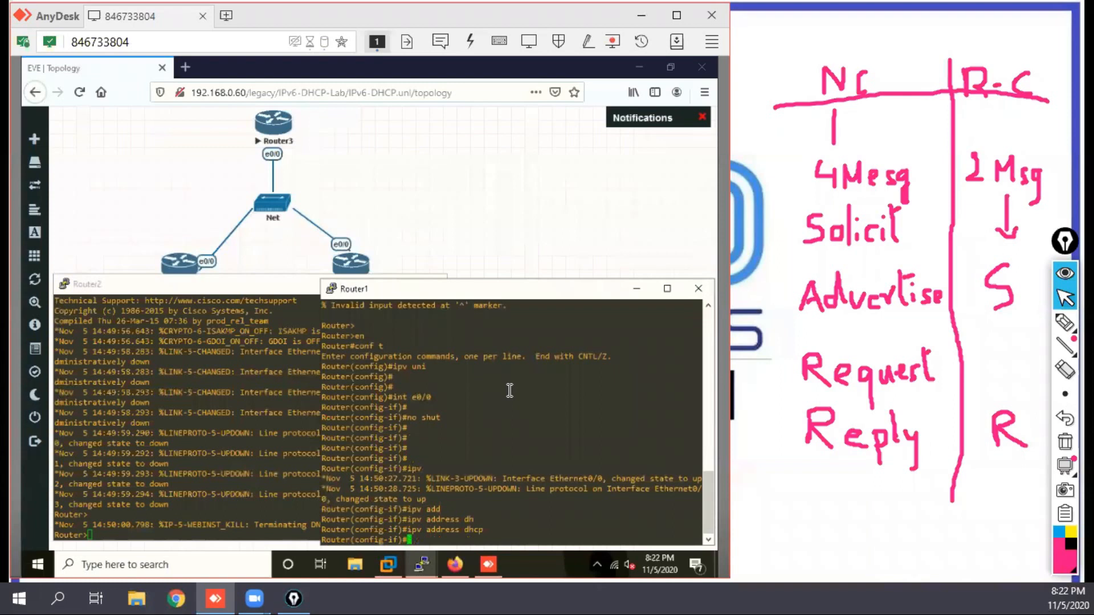
Step: Enable IPv6 processing on Router1's e0/0 interface
text(ipv ena)
key(Return)
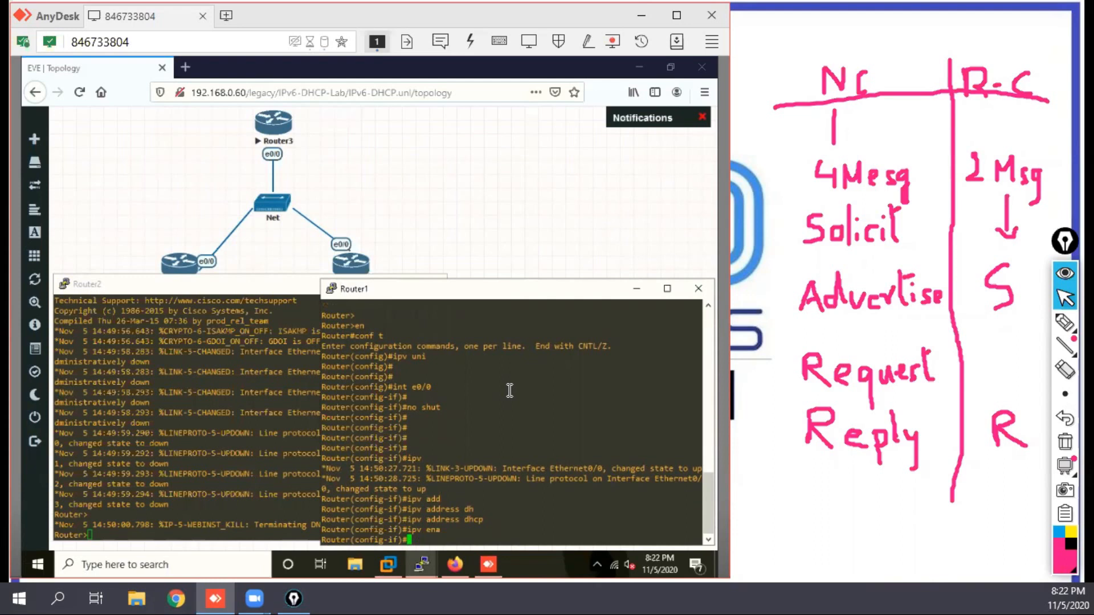
Step: Switch to Router3's console, maximize it and examine the SOLICIT message received in the IPv6 DHCP debug output
mouse_move(428, 573)
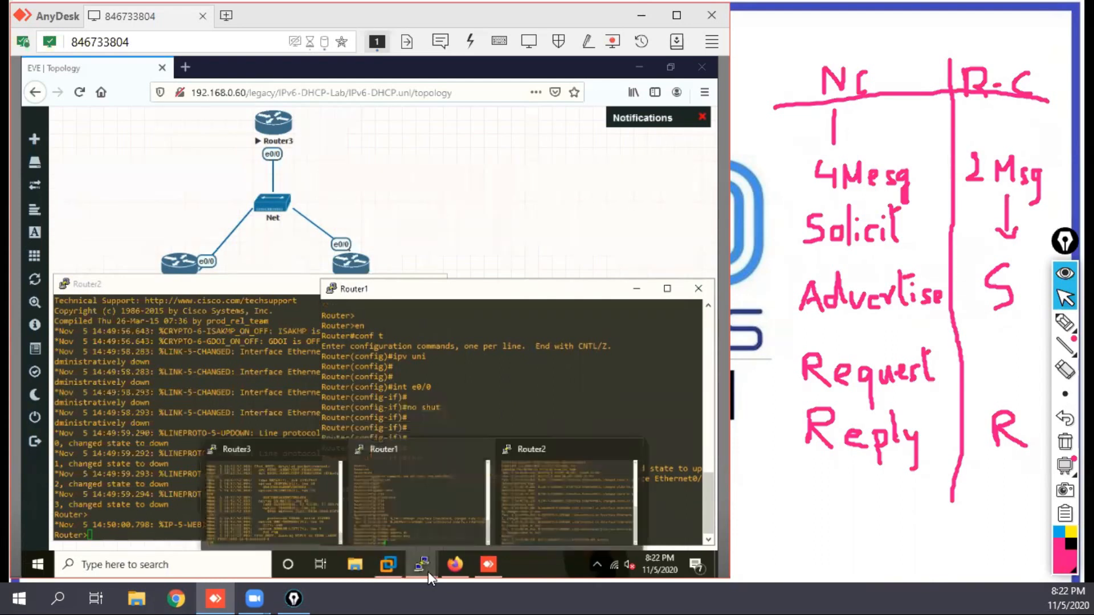
click(309, 486)
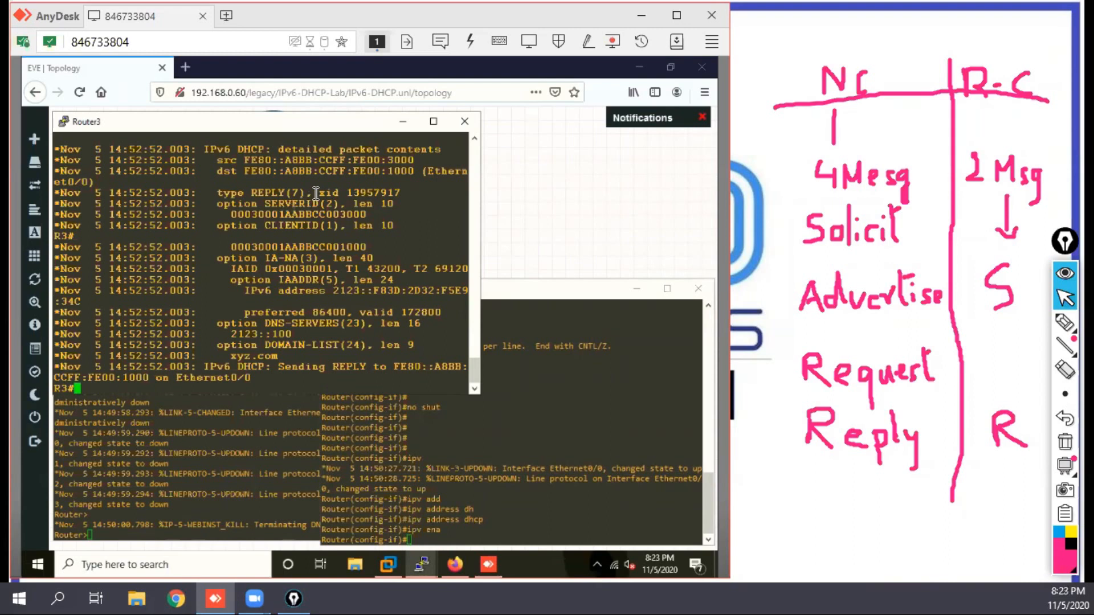
click(433, 123)
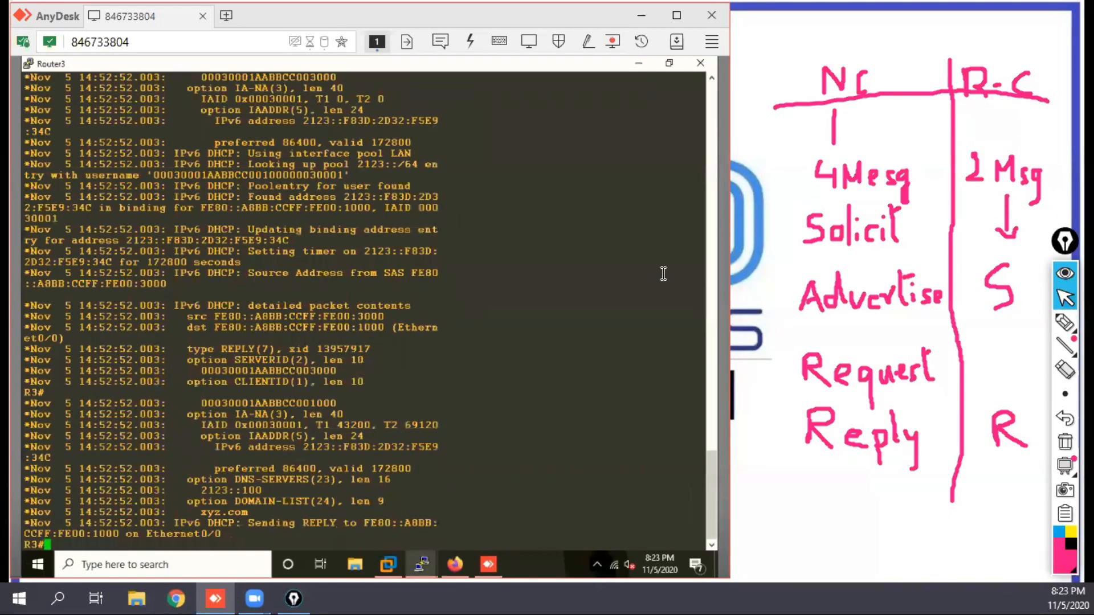
drag(714, 480, 708, 313)
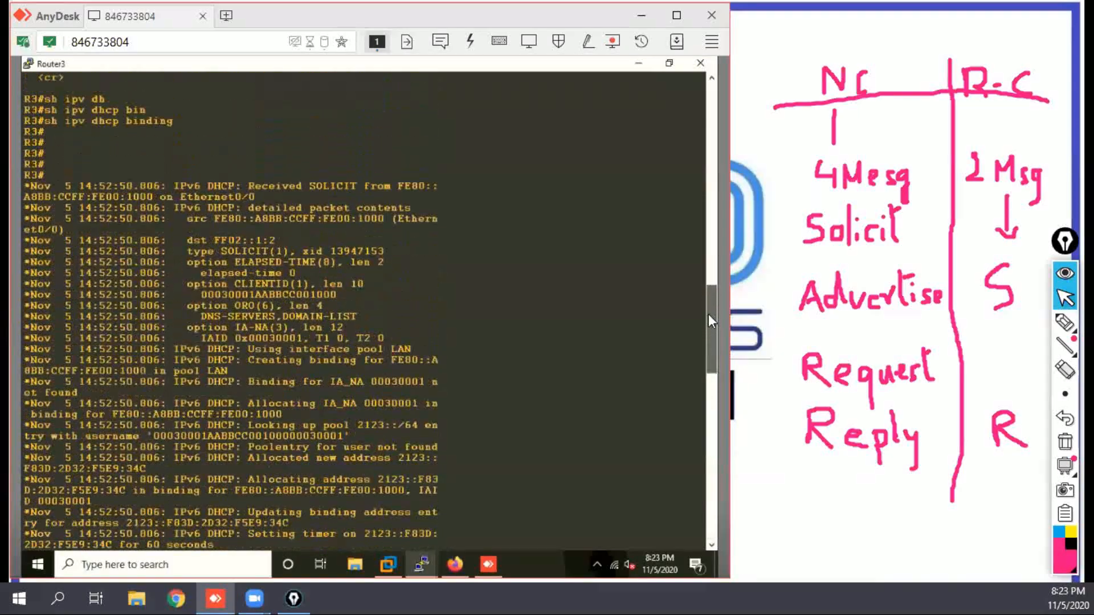
drag(363, 186, 317, 186)
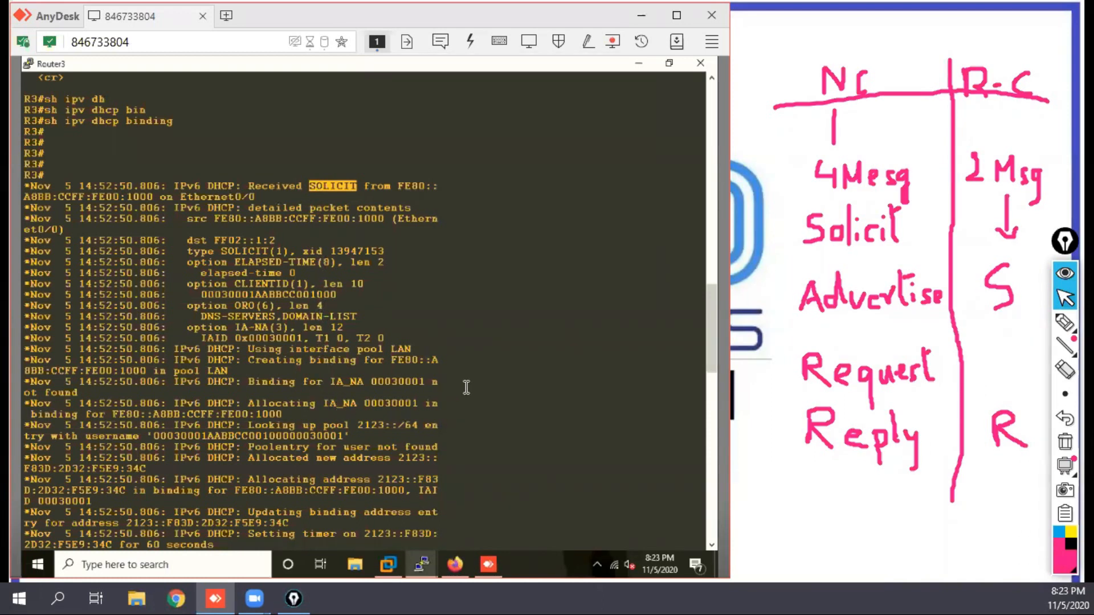
Step: Follow Router3's debug output from the SOLICIT to the ADVERTISE message and mark its message type
click(712, 544)
click(712, 544)
click(712, 544)
click(712, 544)
click(710, 544)
click(710, 544)
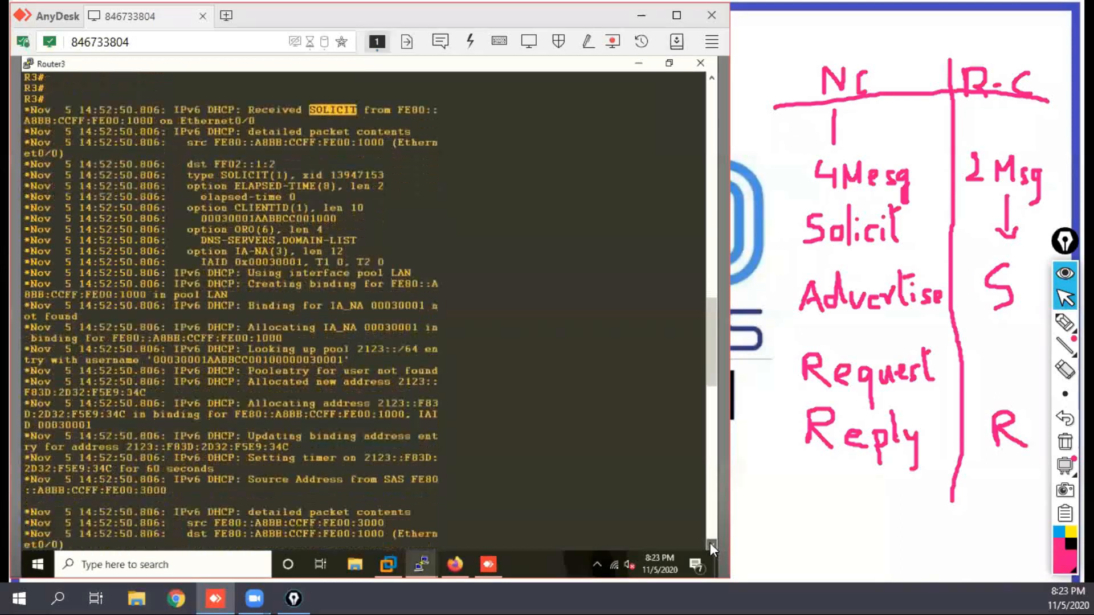
click(710, 544)
click(711, 544)
click(711, 544)
click(710, 544)
click(711, 544)
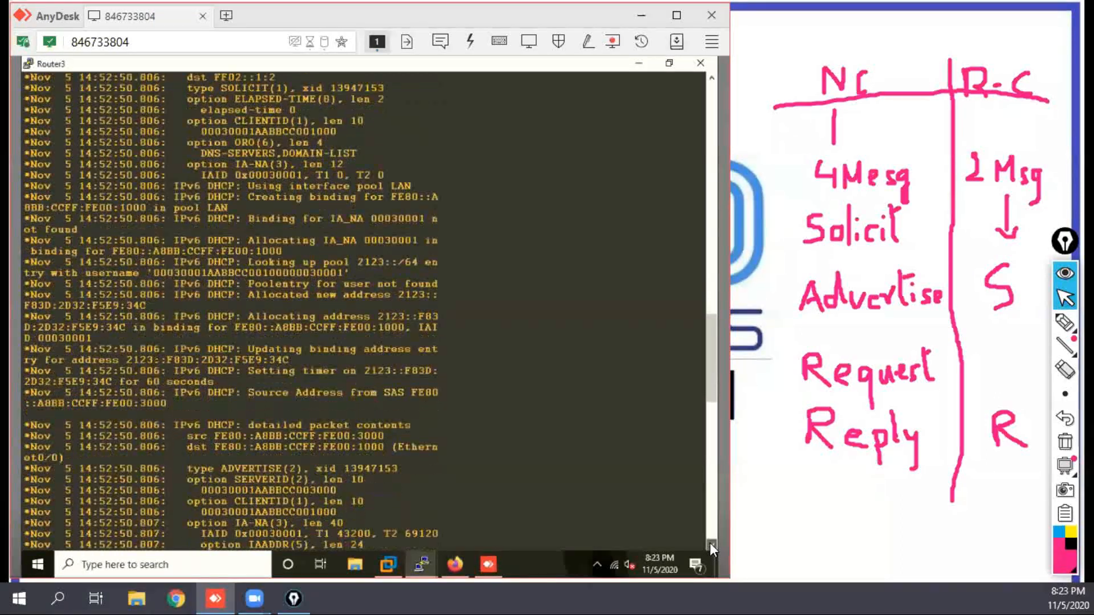
click(710, 544)
click(710, 544)
drag(302, 359, 221, 359)
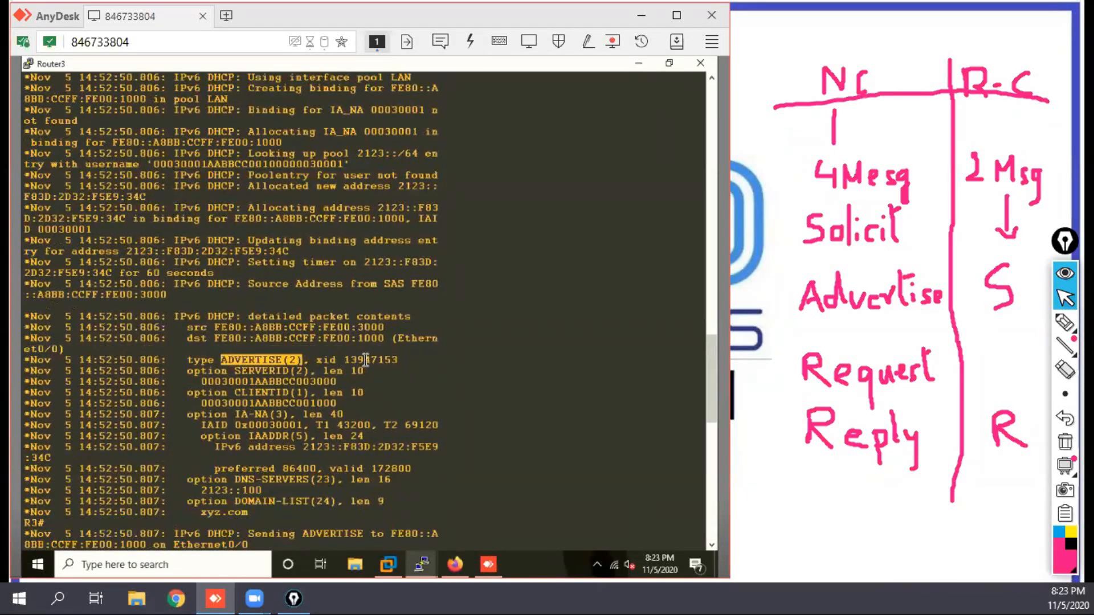
Step: Examine the DNS server, domain name and offered IPv6 address in the ADVERTISE message
click(712, 545)
click(713, 545)
click(713, 545)
click(712, 544)
click(712, 545)
click(713, 545)
click(713, 545)
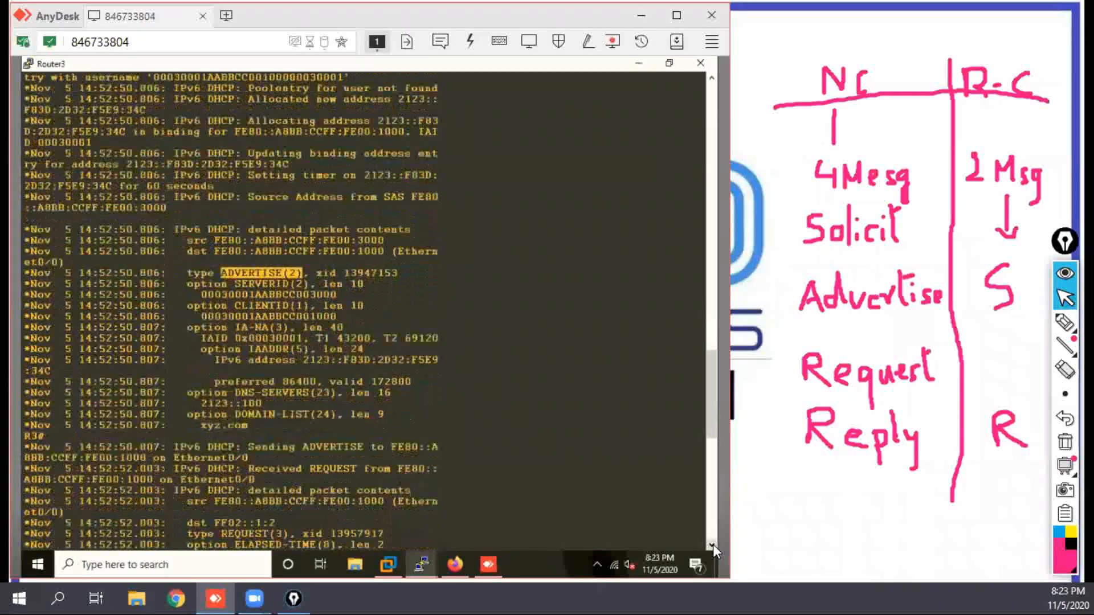
click(713, 545)
click(713, 544)
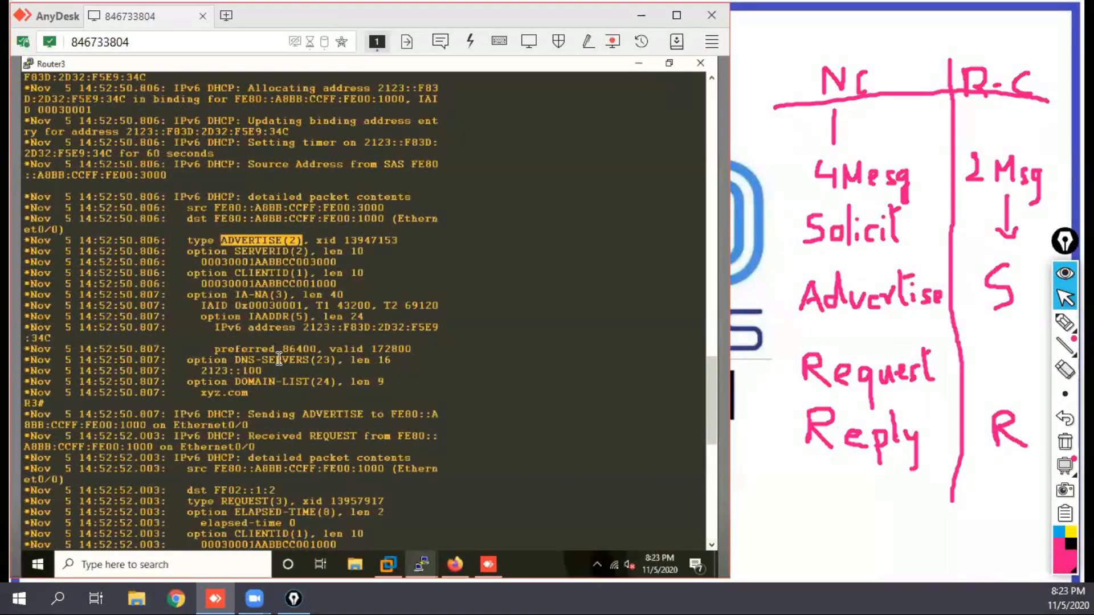
click(262, 373)
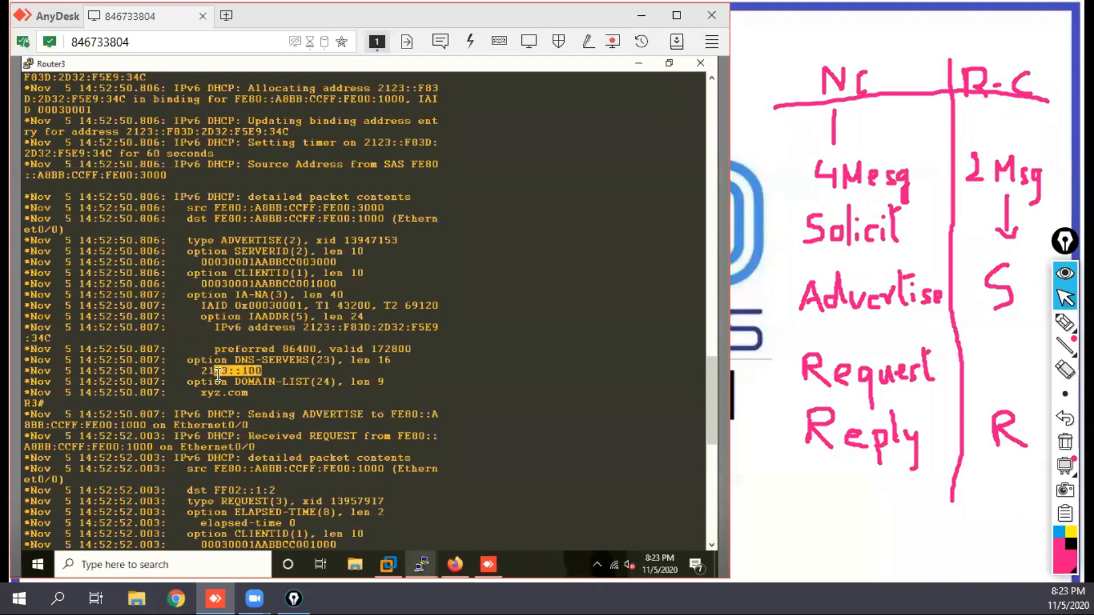
double_click(251, 403)
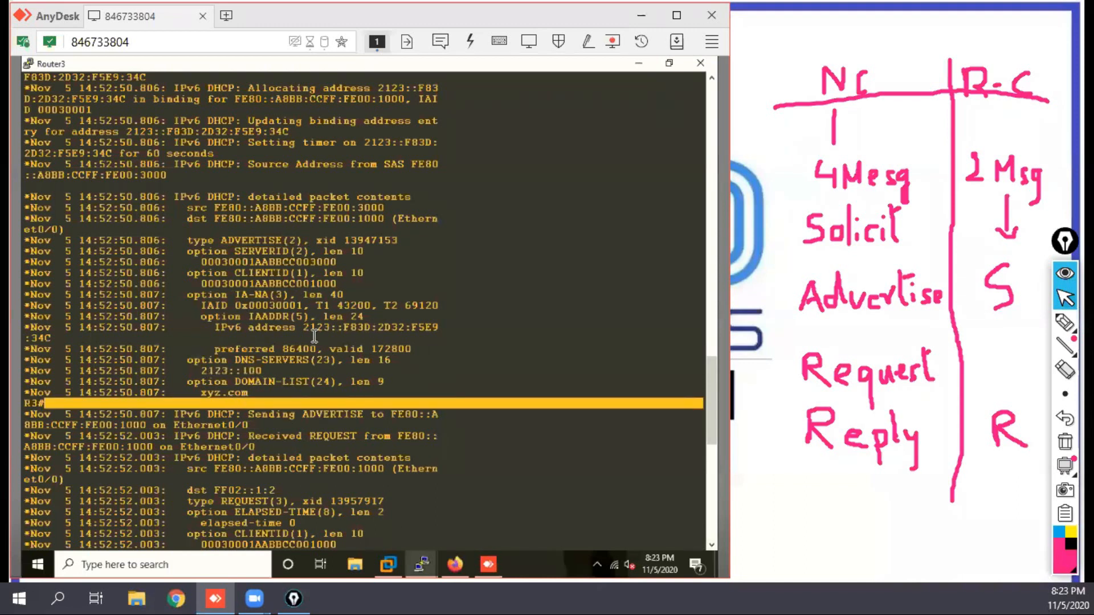
drag(297, 329, 400, 328)
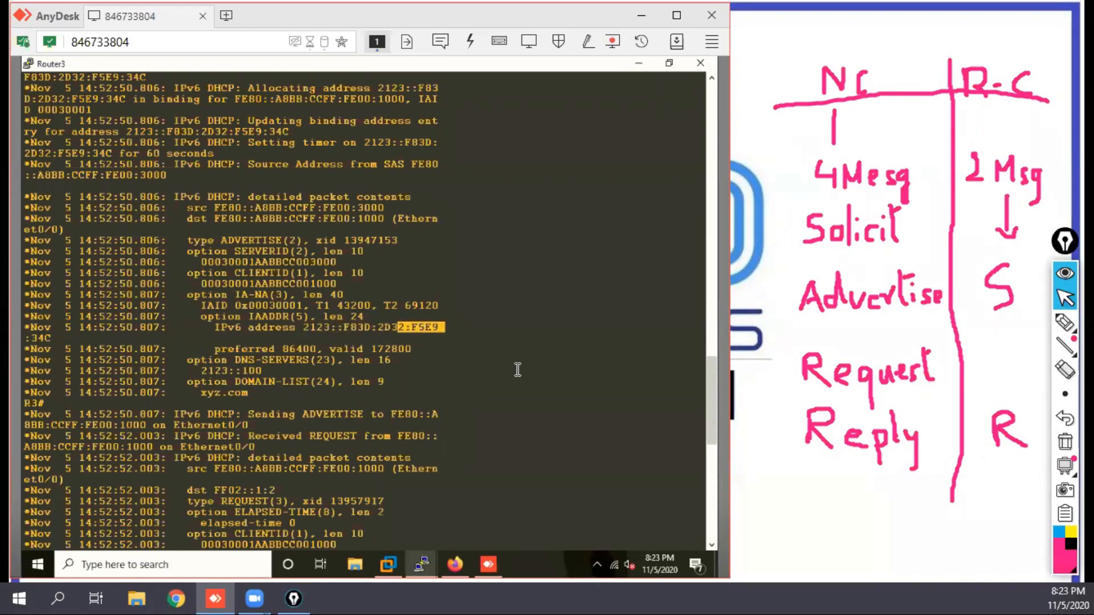
Step: Locate the REQUEST and REPLY messages in Router3's debug output and mark their message types
drag(711, 545, 711, 546)
drag(288, 208, 214, 209)
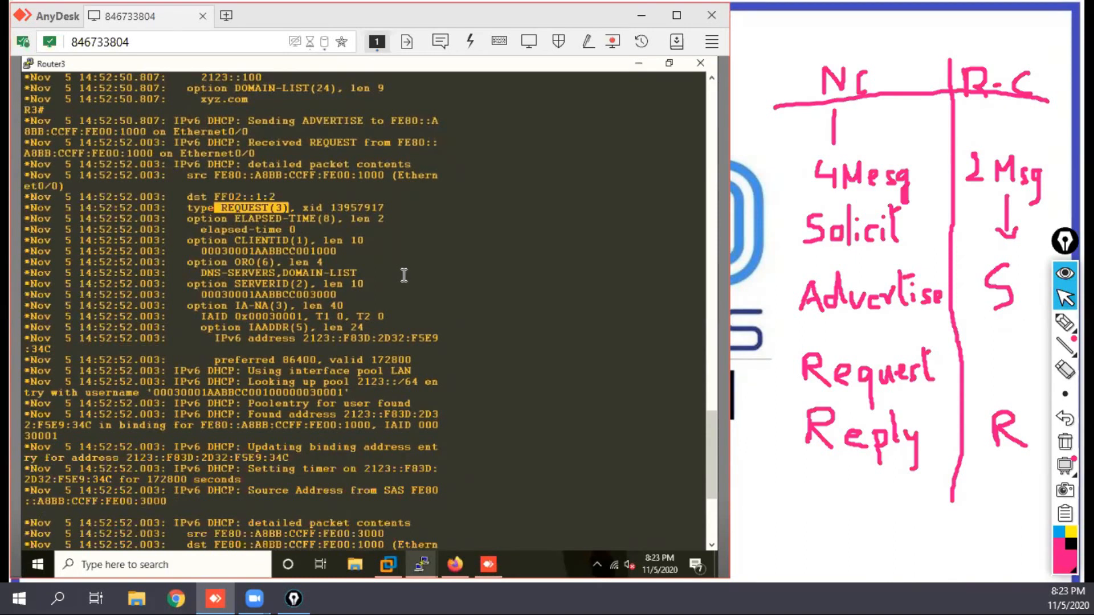
click(711, 545)
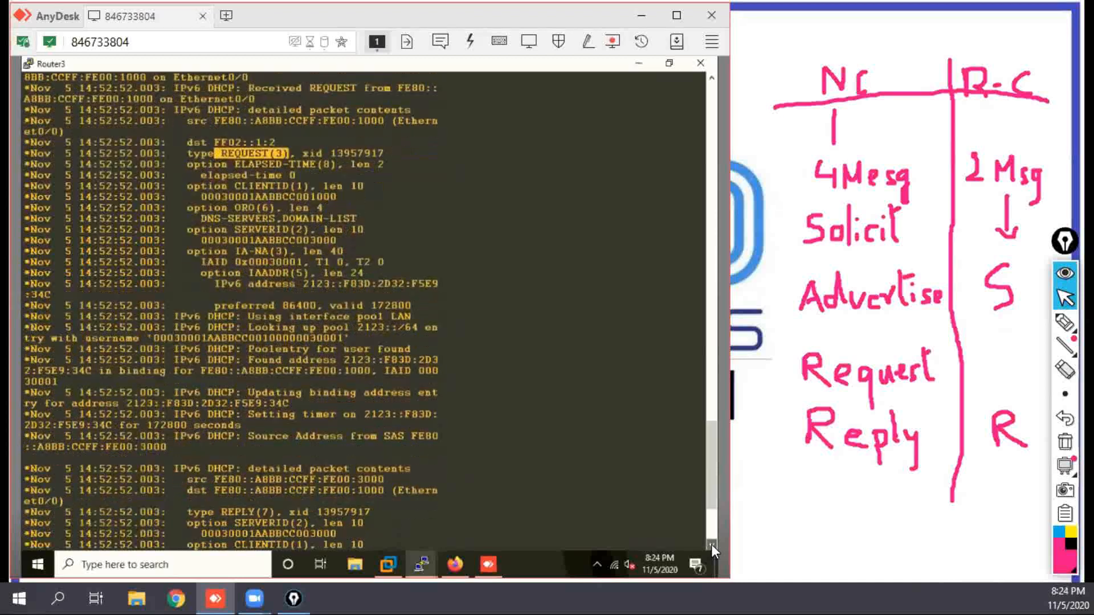
click(711, 545)
drag(182, 360, 274, 361)
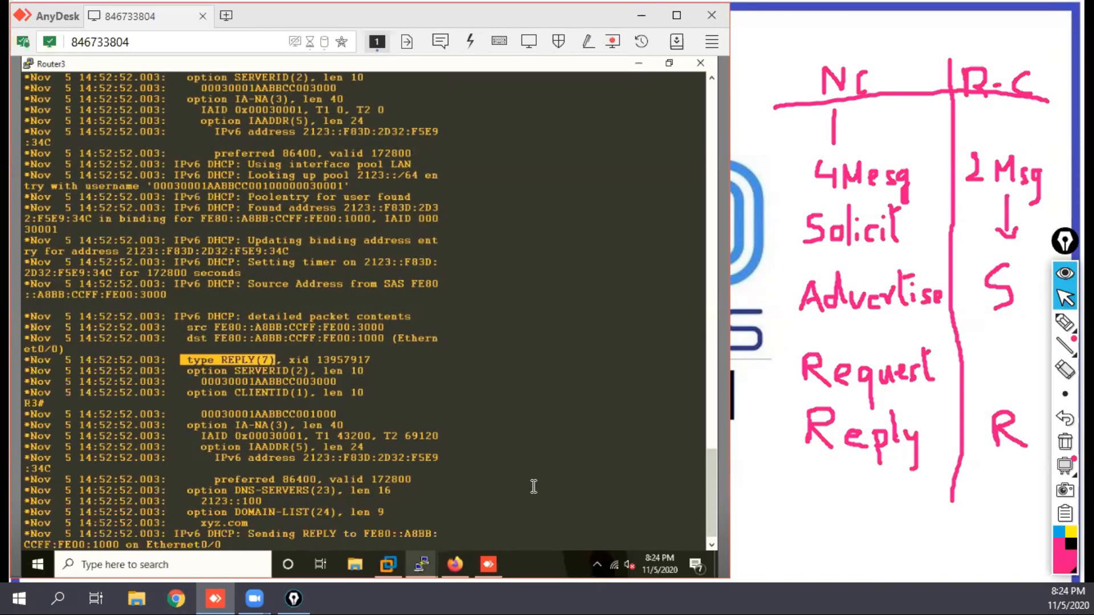
Step: Examine the assigned IPv6 address and the preferred and valid lifetimes in the REPLY message
click(712, 544)
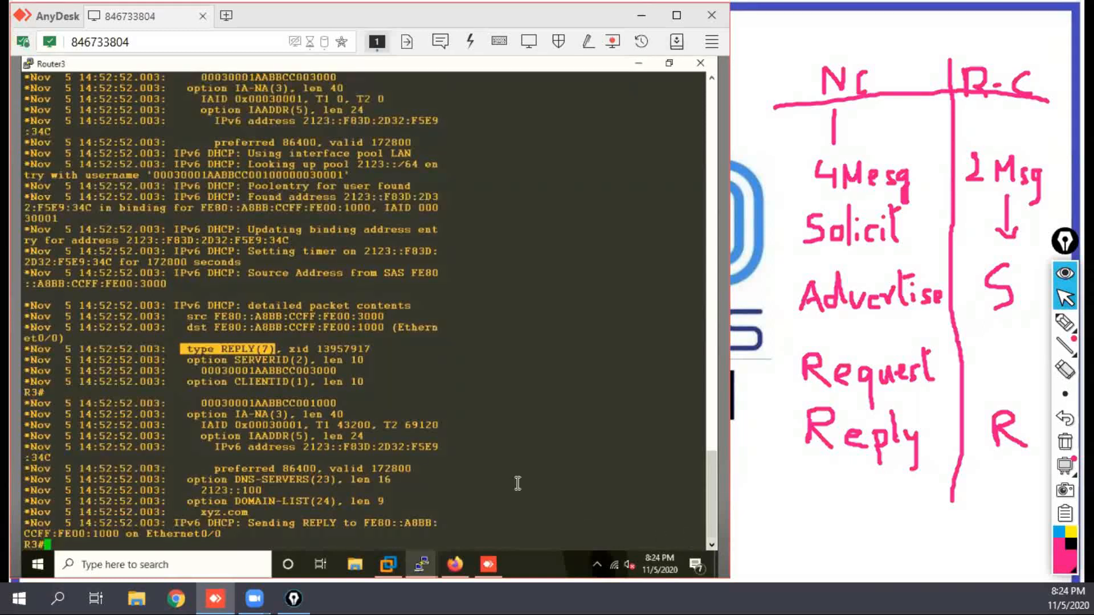
drag(304, 447, 437, 450)
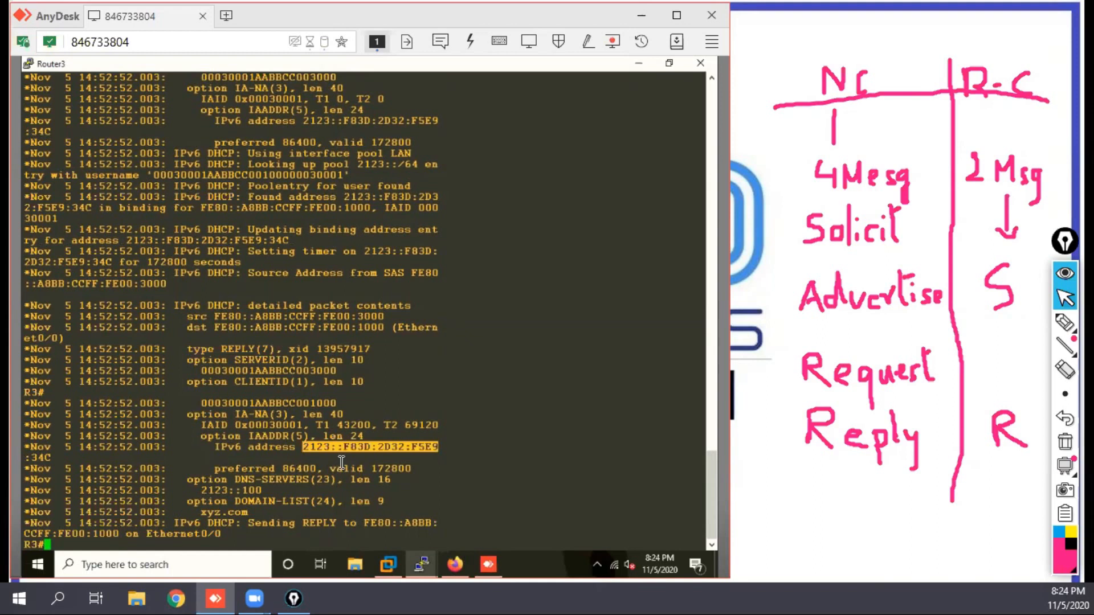
mouse_move(289, 468)
mouse_down()
mouse_move(319, 468)
mouse_move(287, 469)
mouse_up()
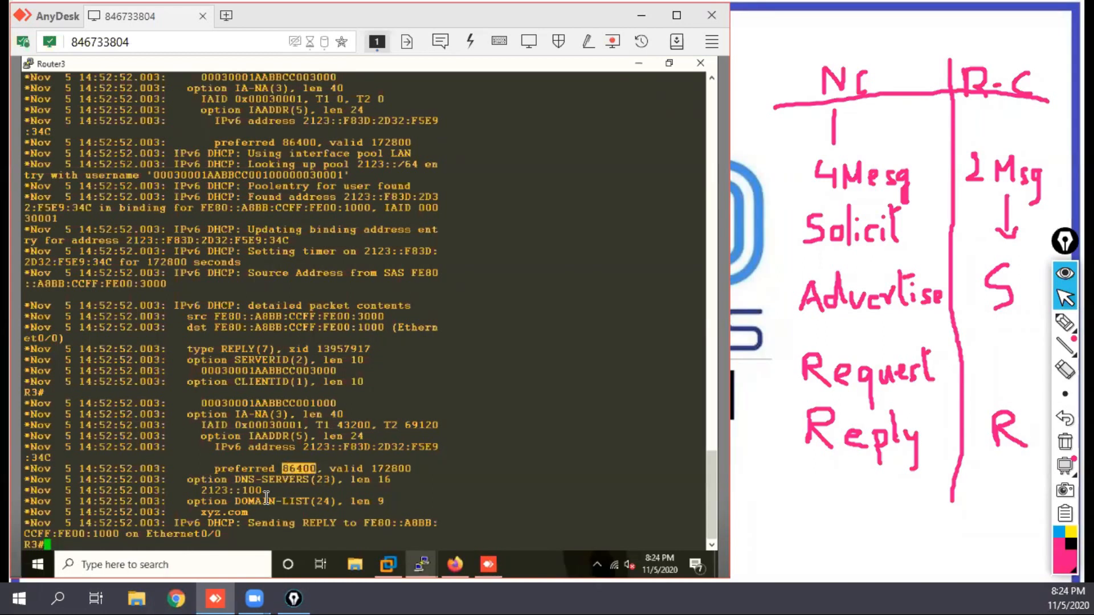
click(319, 468)
drag(373, 470, 416, 472)
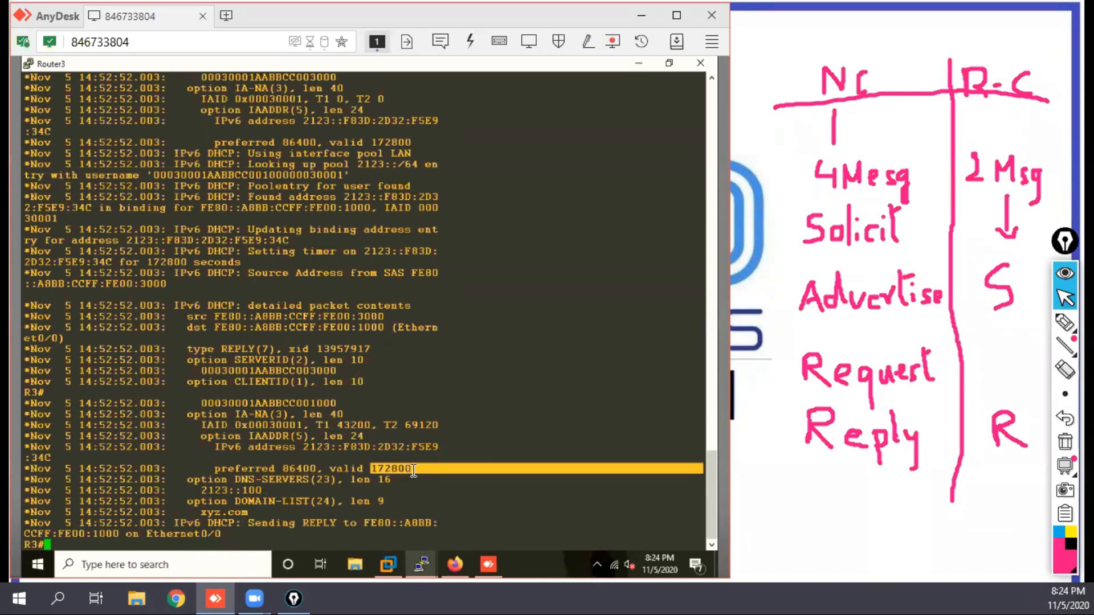
click(412, 468)
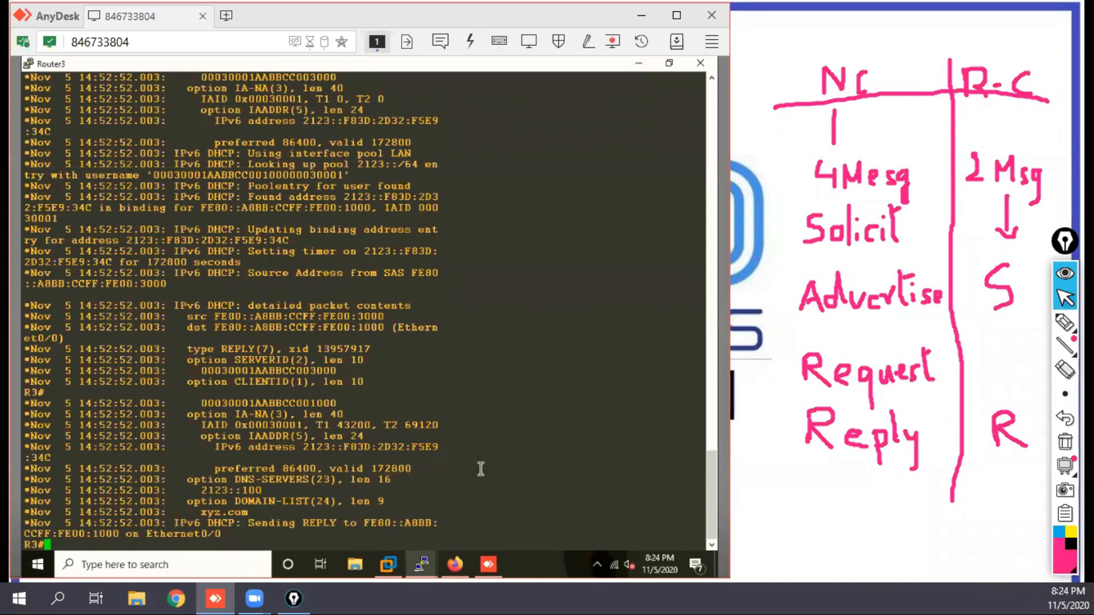
Step: Mark the valid lifetime, DNS server and domain name options of the REPLY message in Router3's debug output
drag(415, 468, 371, 470)
drag(316, 468, 283, 473)
drag(415, 471, 383, 468)
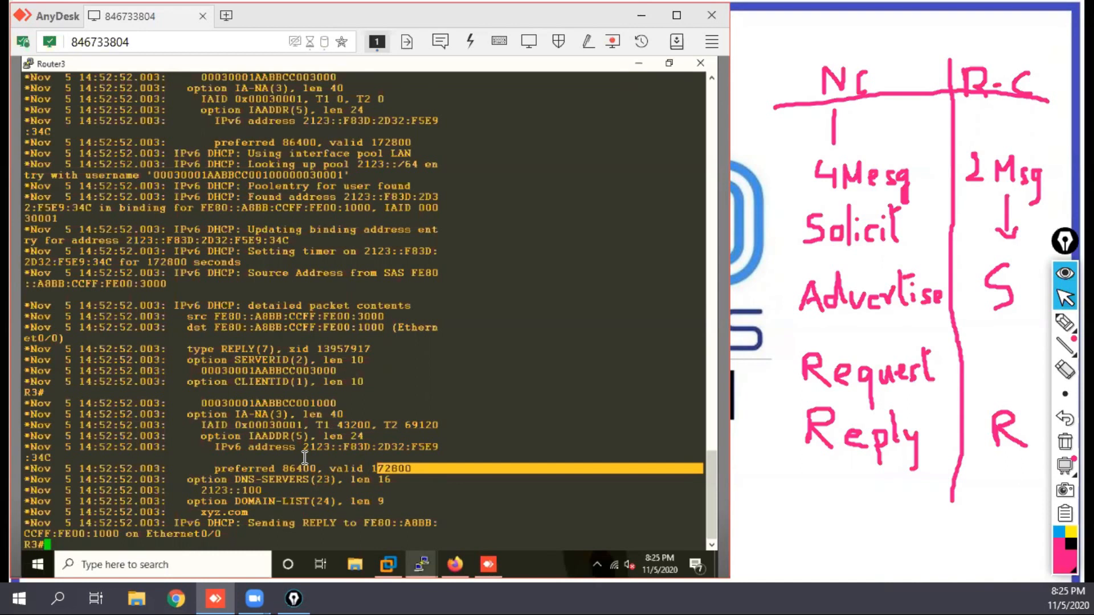
drag(251, 523, 216, 486)
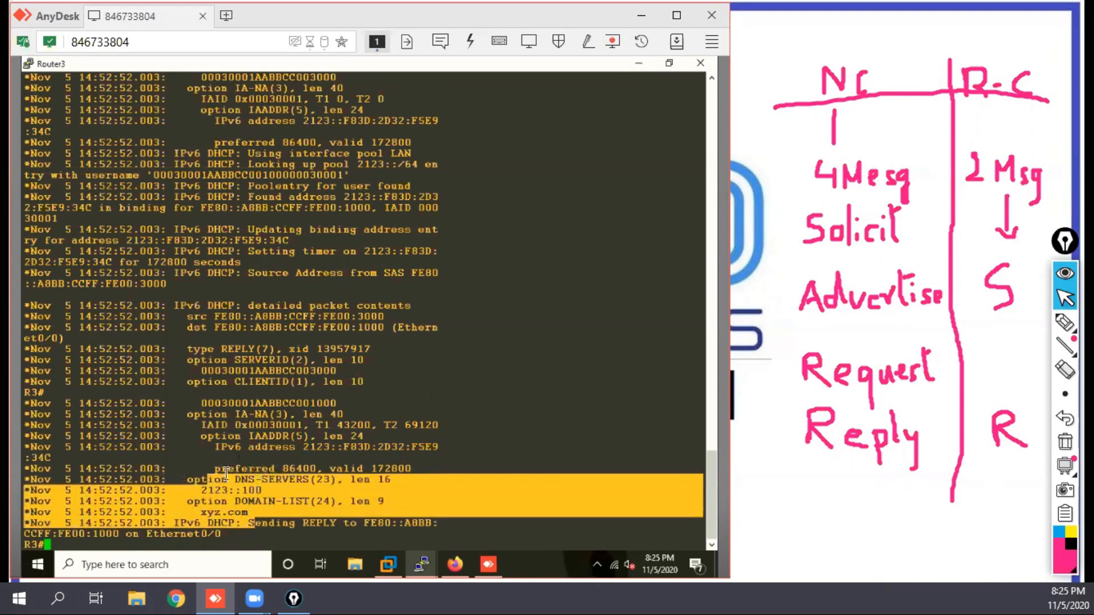
Step: Display Router1's IPv6 interface summary with do sh ipv int br
mouse_move(430, 561)
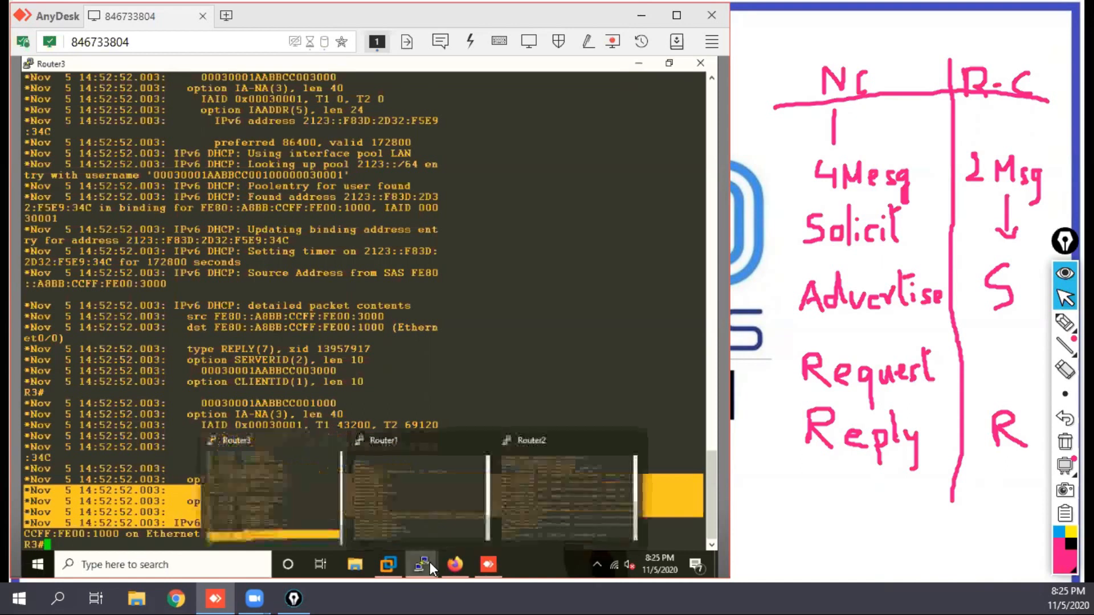
click(412, 512)
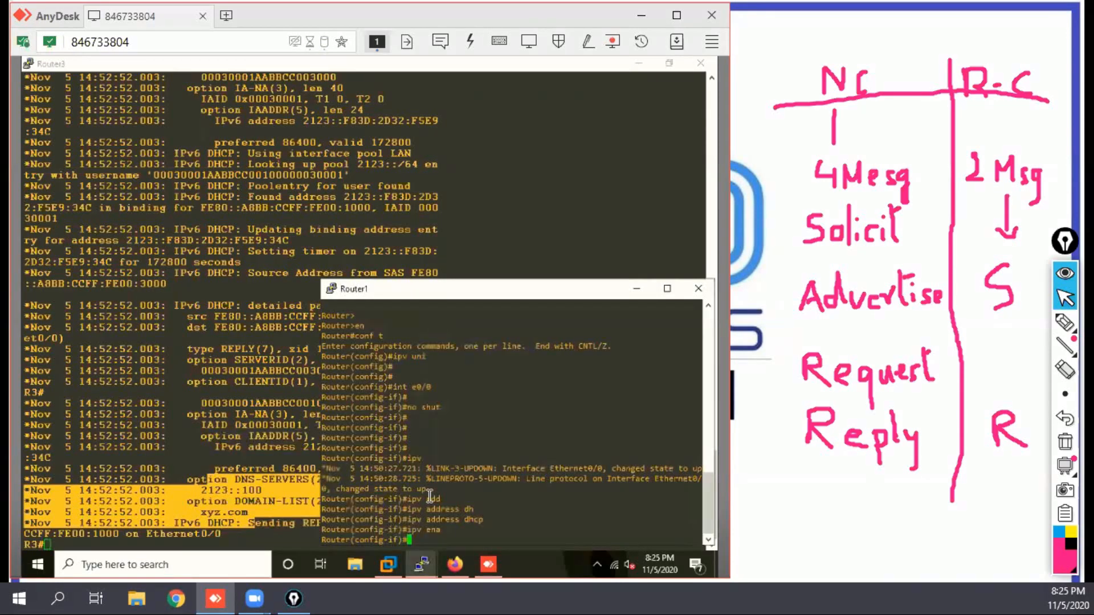
key(Return)
key(Return)
key(Return)
text(do)
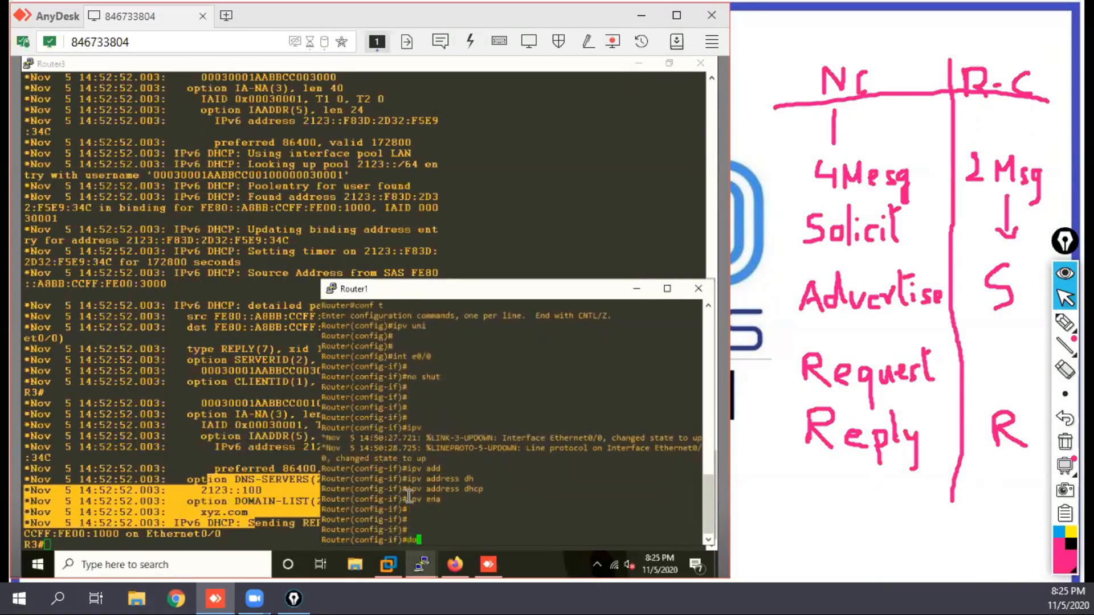
text( sh ipv int br)
key(Return)
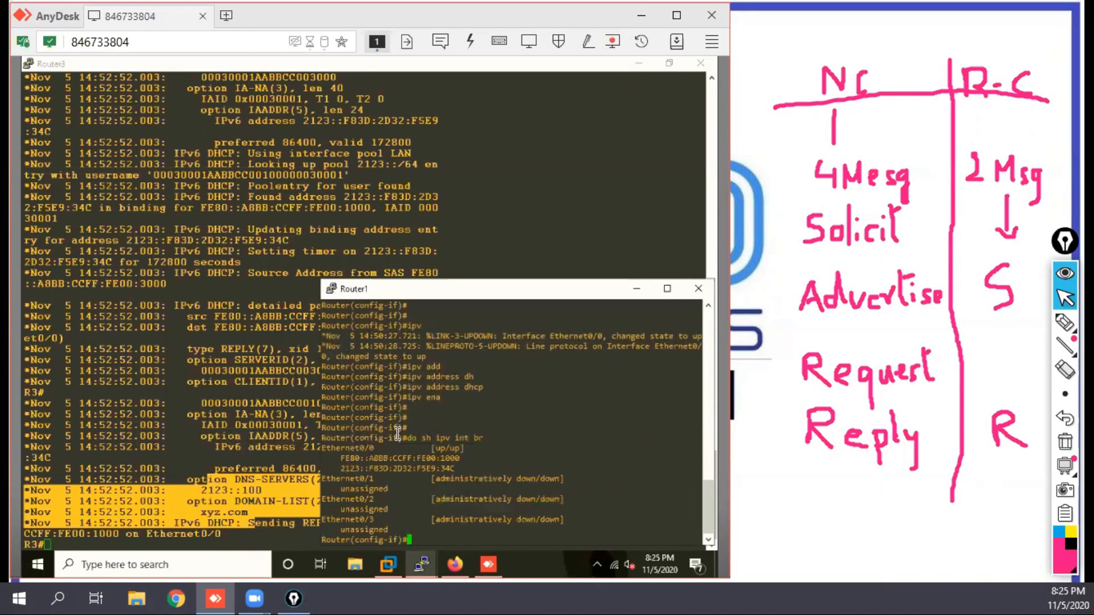
Step: Compare the global IPv6 address on Router1's Ethernet0/0 with the address in Router3's REPLY message
drag(474, 293, 452, 161)
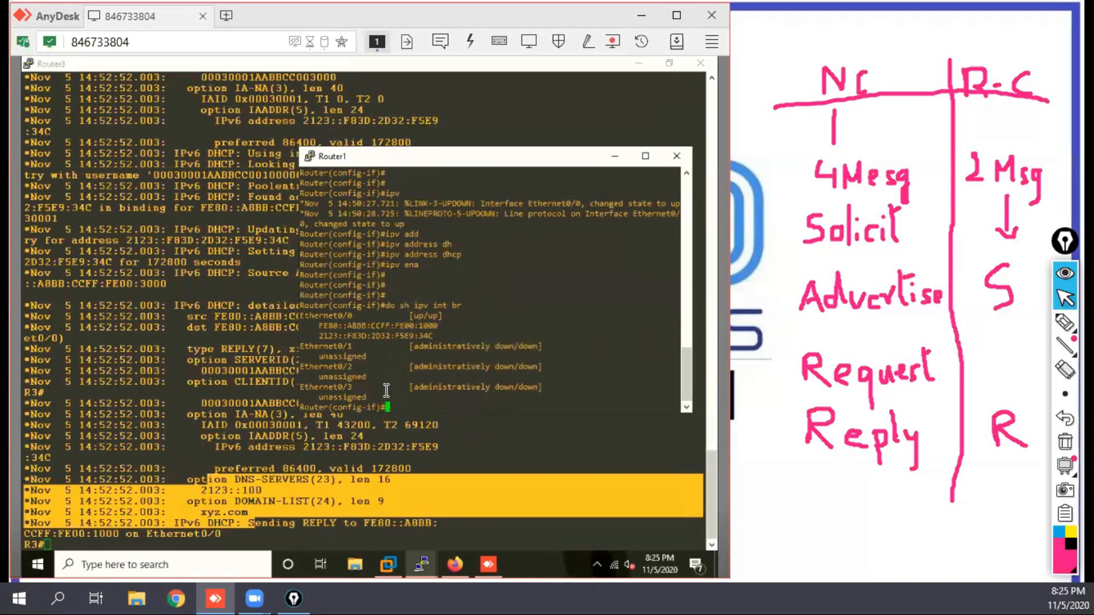
drag(439, 336, 315, 335)
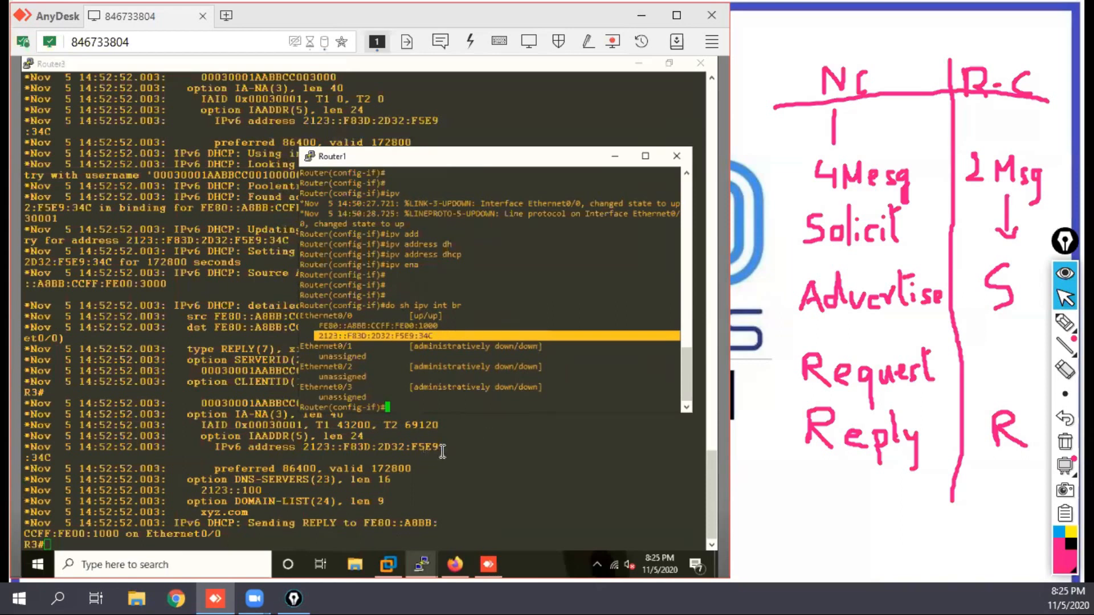
drag(442, 451, 343, 449)
drag(441, 448, 418, 449)
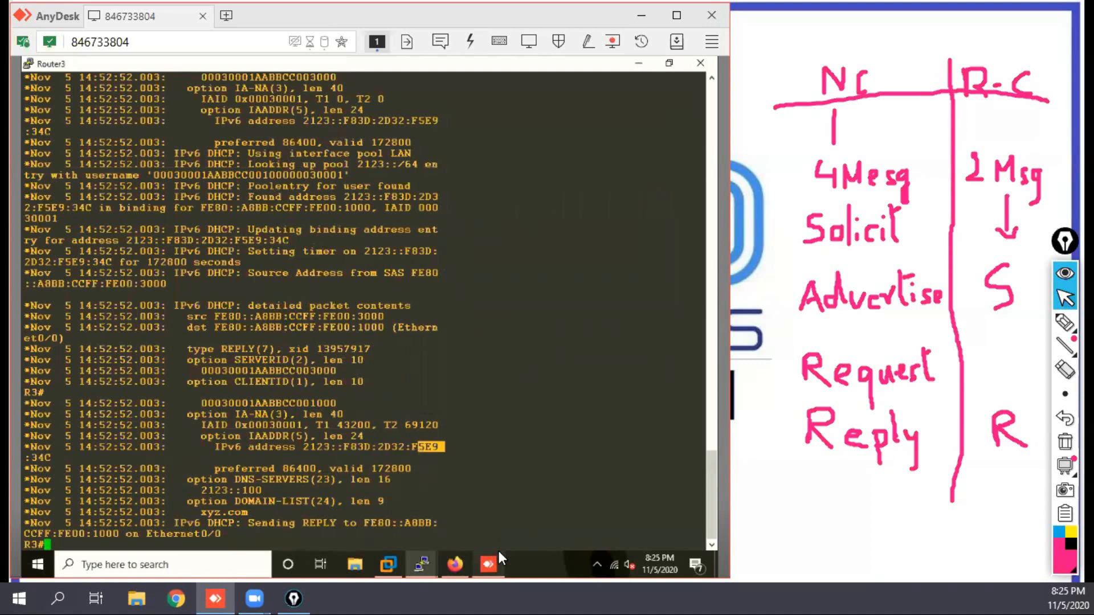
mouse_move(426, 559)
click(465, 507)
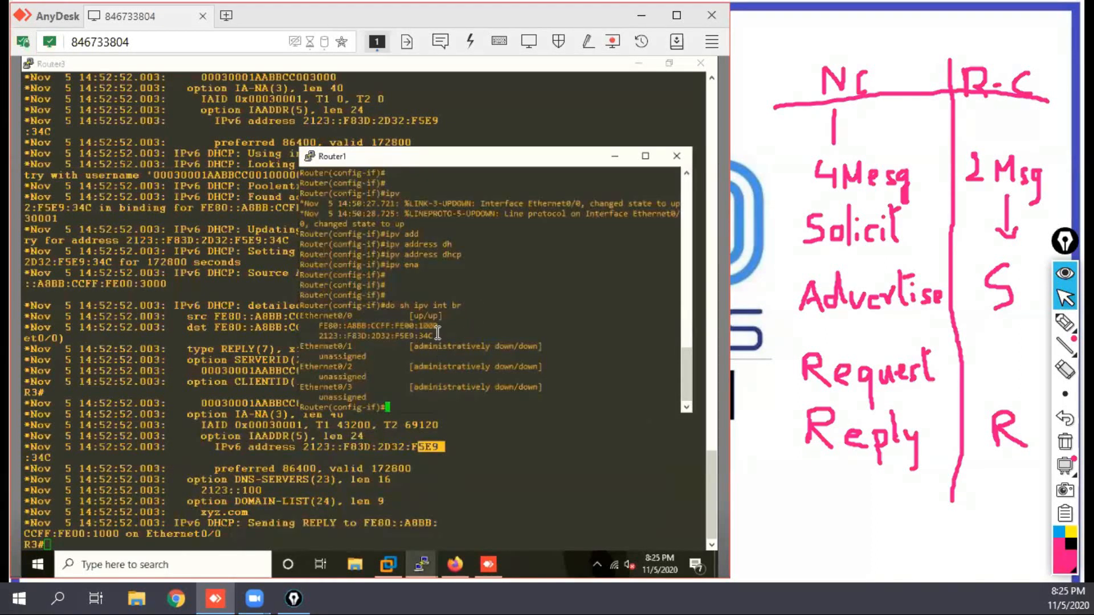
drag(433, 336, 381, 336)
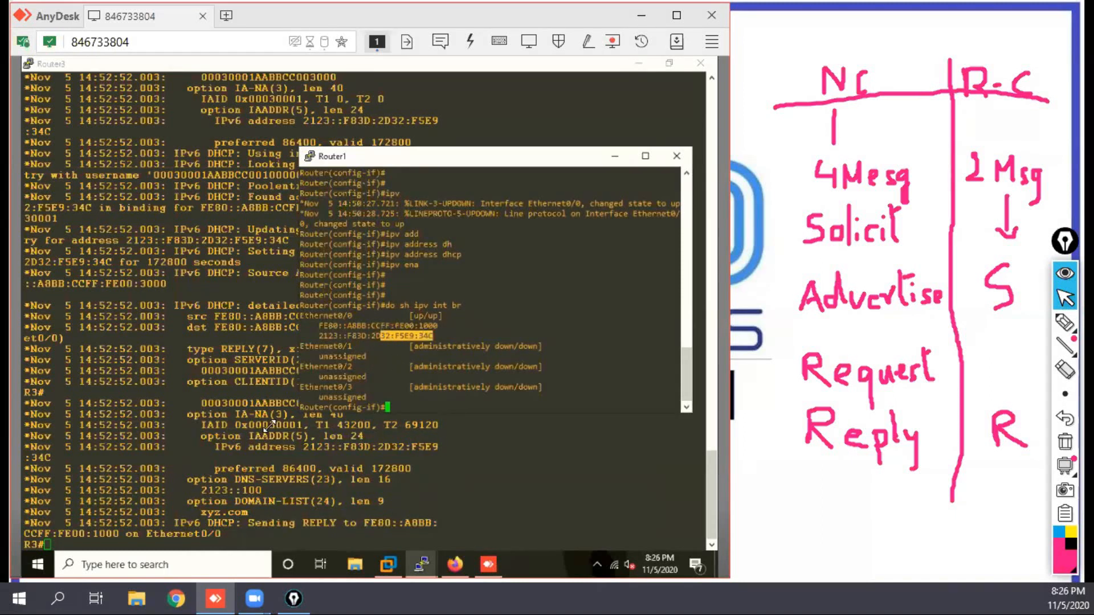
Step: Display Router3's DHCP bindings with sh ipv dhcp binding and mark the client's link-local and leased addresses
click(99, 462)
key(Return)
key(Return)
key(Return)
key(Return)
key(Return)
key(Return)
key(Return)
key(Return)
key(Return)
key(Return)
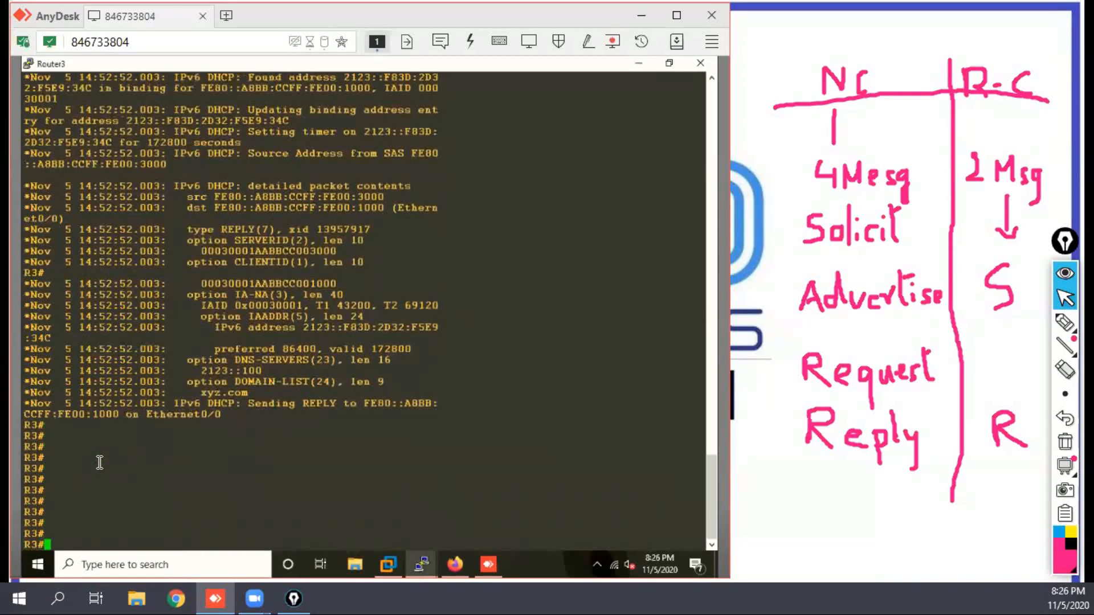
text(sh ipv dhcp binding)
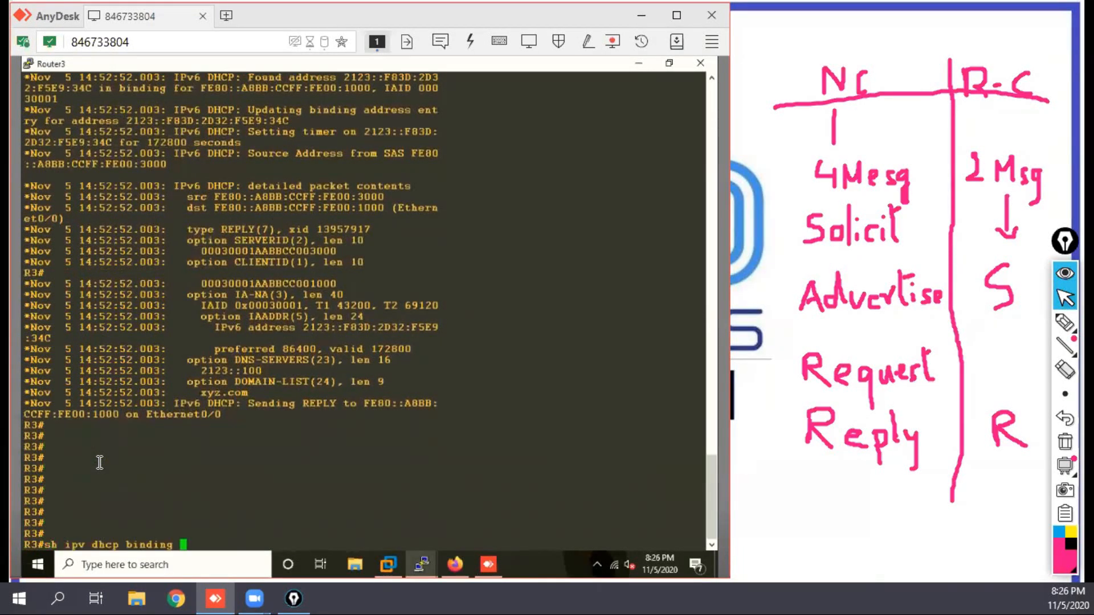
key(Return)
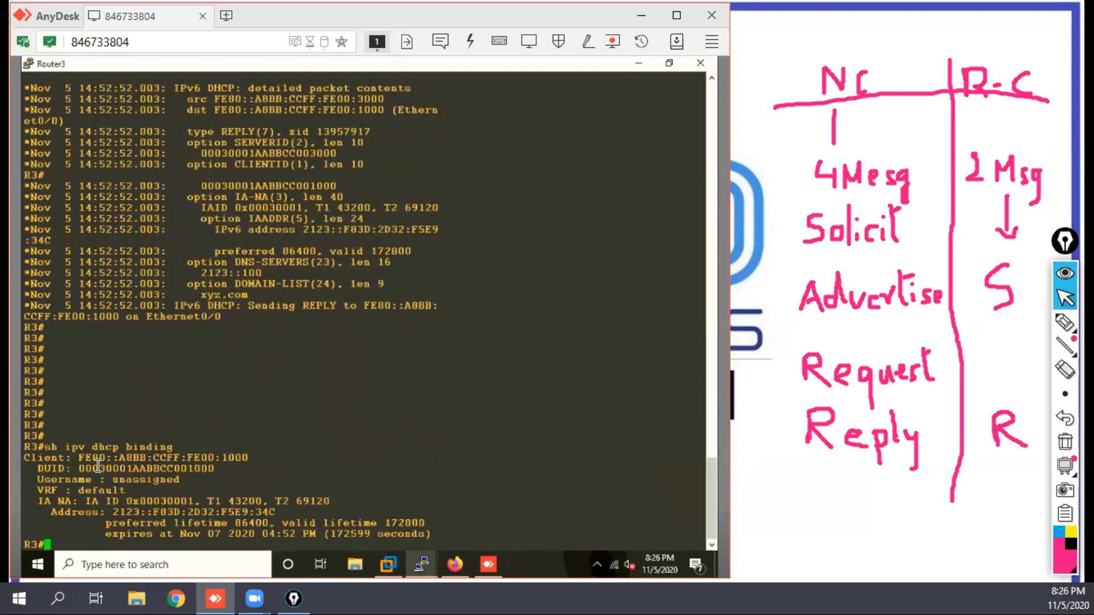
drag(79, 460, 166, 459)
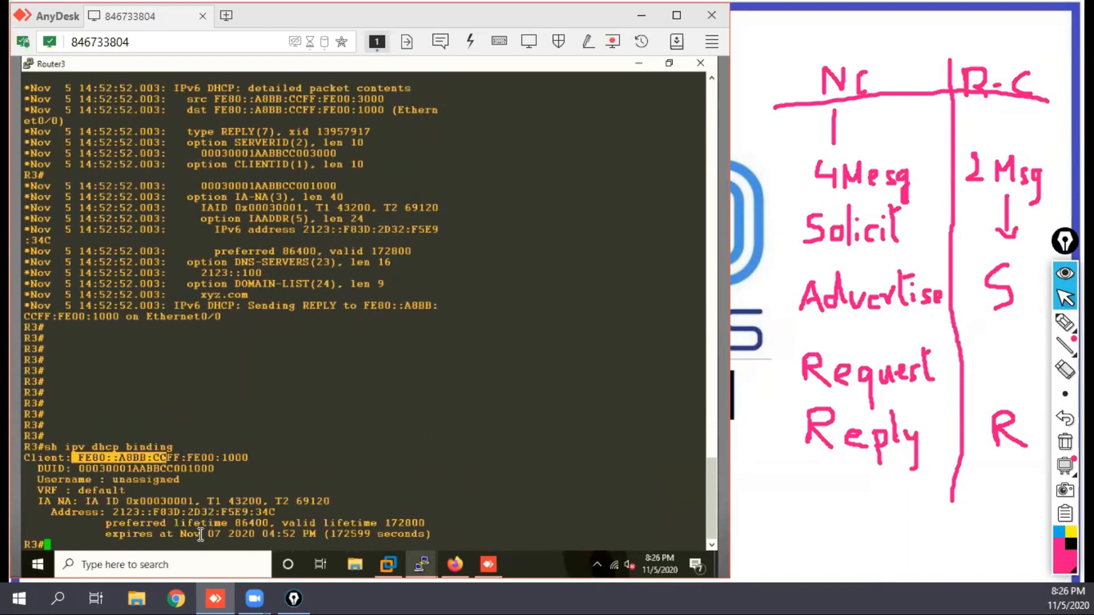
drag(276, 512, 110, 513)
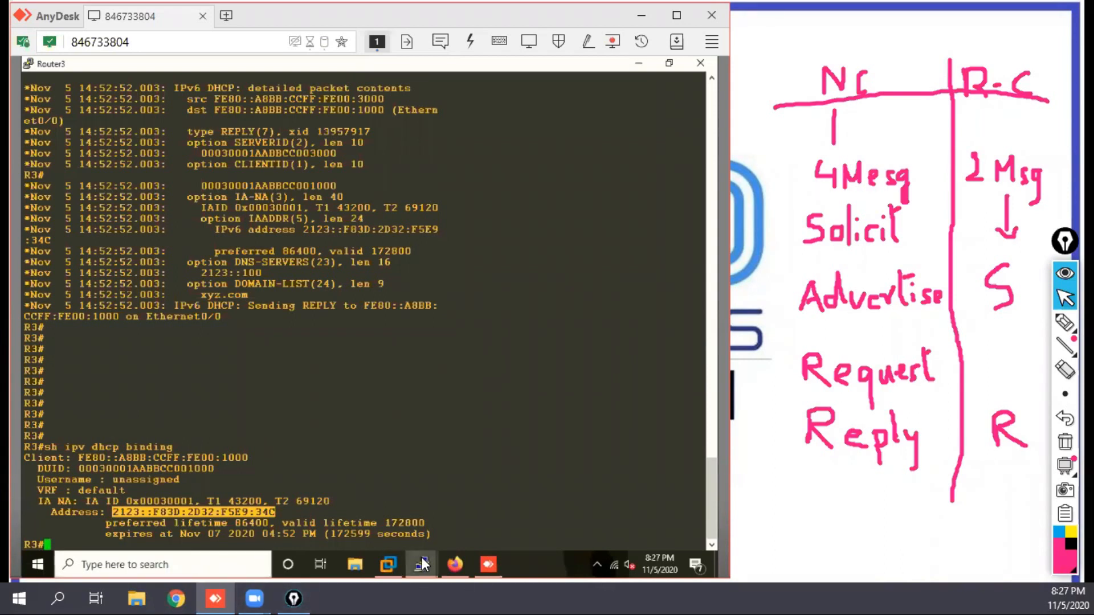
Step: Enter privileged mode on Router2 and display its IPv6 interface summary with sh ipv int br
mouse_move(422, 564)
click(473, 471)
key(Return)
key(Return)
key(Return)
key(Return)
key(Return)
key(Return)
text(er>e)
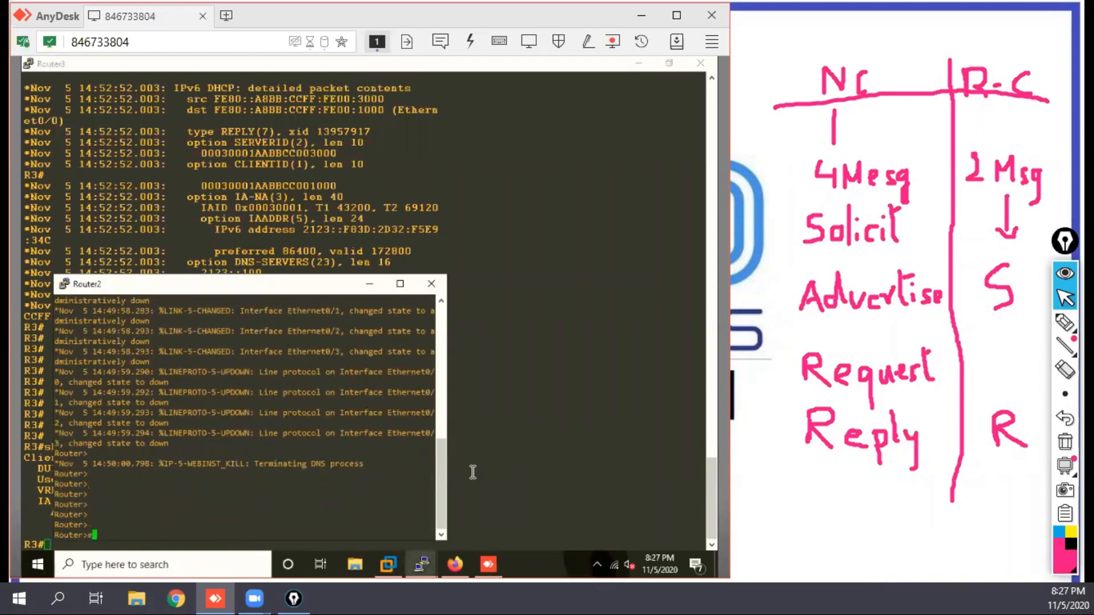
text(n)
key(Return)
key(Return)
key(Return)
key(Return)
key(Return)
key(Return)
key(Return)
key(Return)
text(sh ipv int br)
key(Return)
Step: Enter global configuration mode on Router2 and set its hostname to R2
key(Return)
text(conf t)
key(Return)
text(ho R2\)
key(Return)
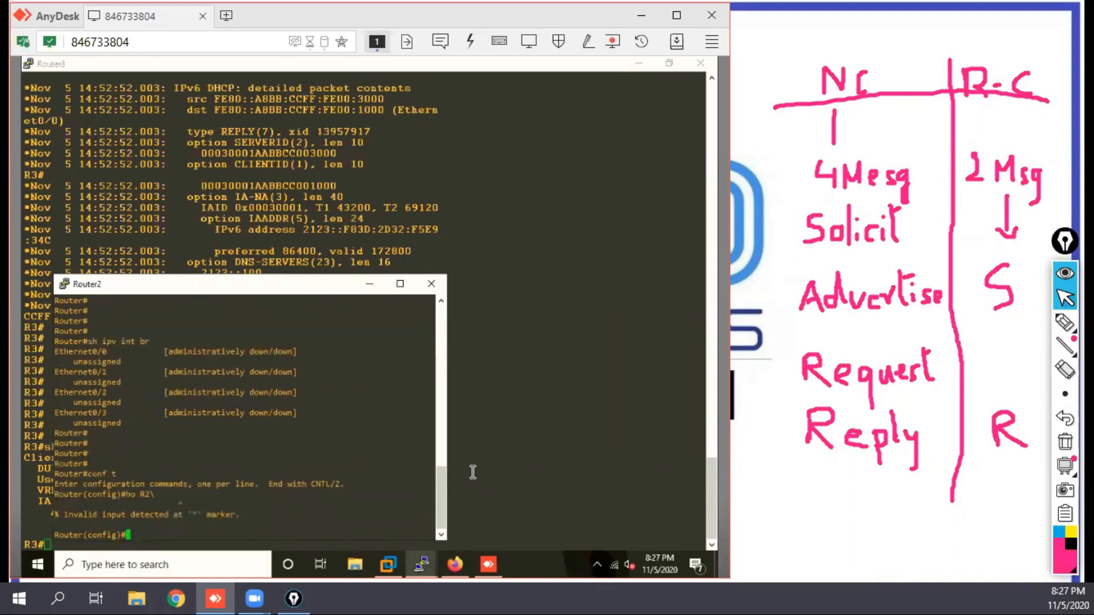
text(ho R2)
key(Return)
key(Return)
key(Return)
key(Return)
key(Return)
key(Return)
key(Return)
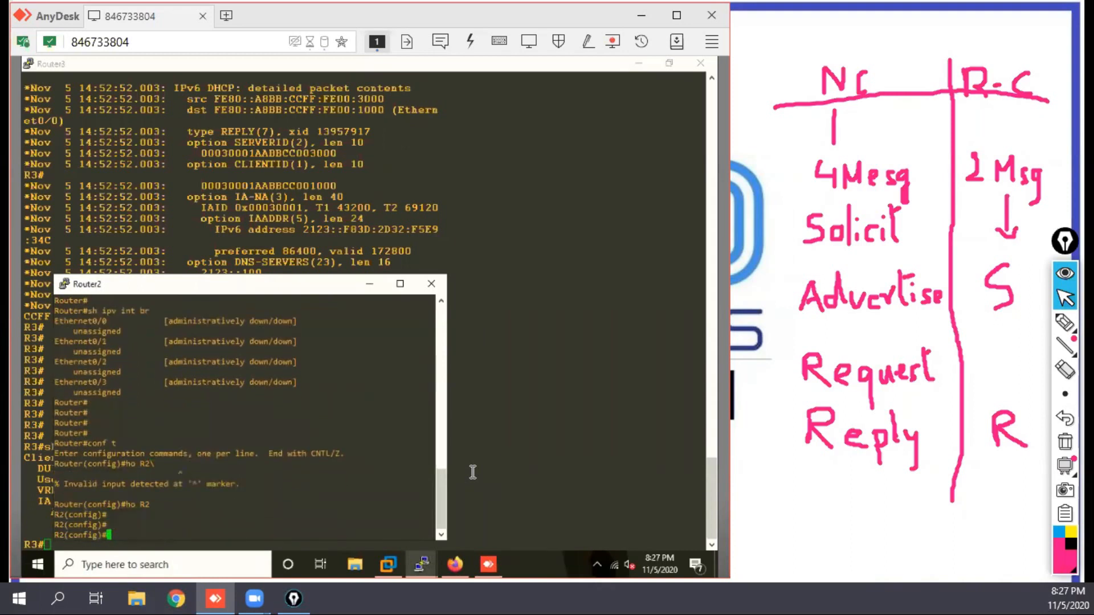
key(Return)
key(Return)
key(Return)
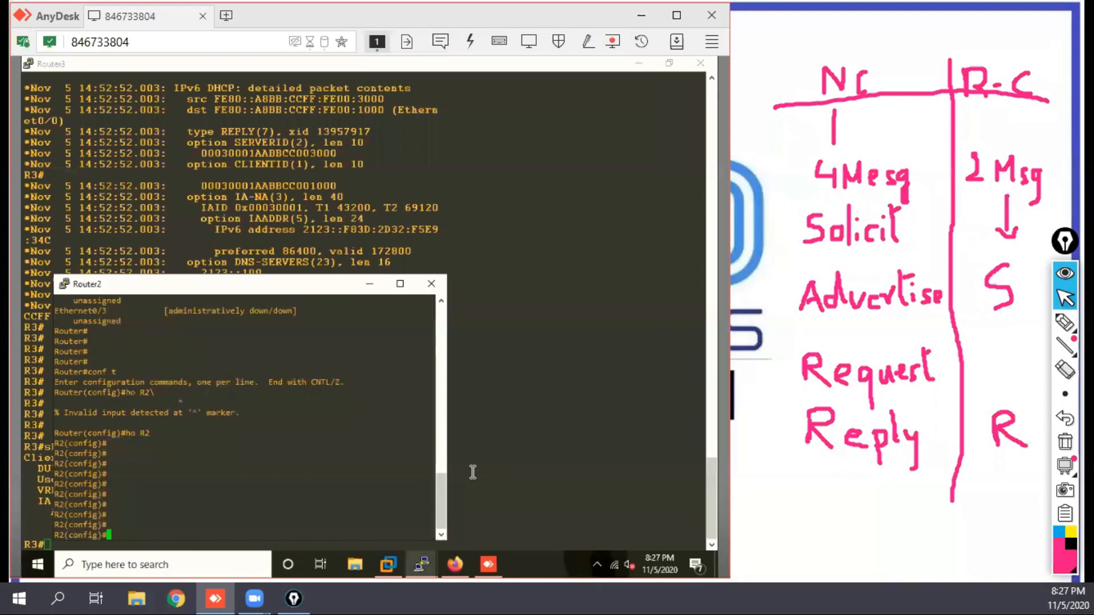
Step: Move the Router2 console aside and push the old output out of view on Router3 with empty prompt lines
text(int e0/0)
drag(316, 287, 569, 247)
click(188, 349)
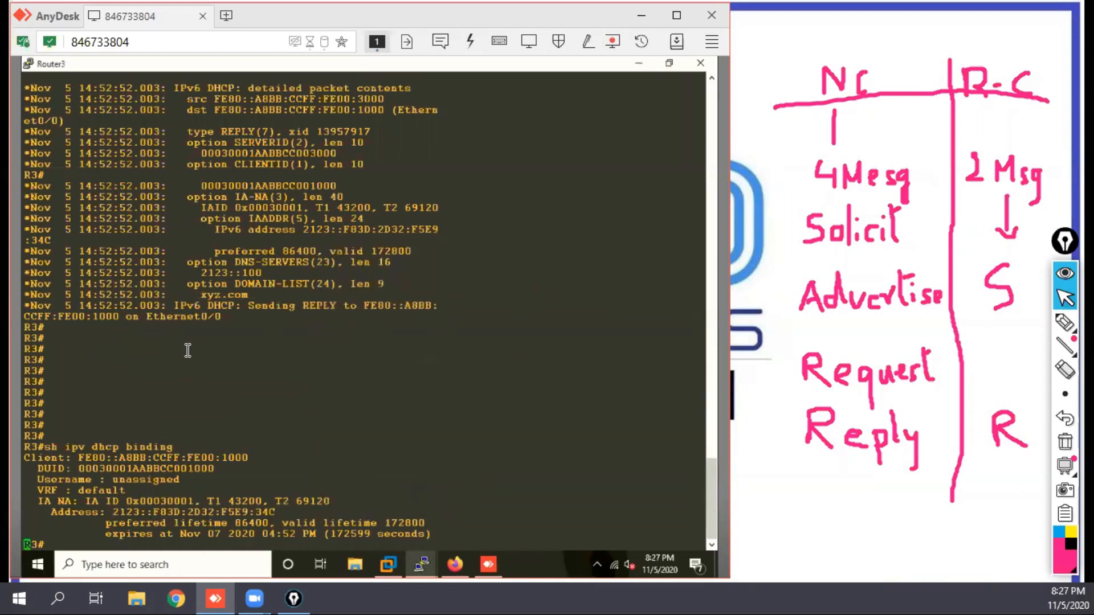
key(Return)
key(Return)
key(Return)
key(Return)
key(Return)
key(Return)
key(Return)
key(Return)
key(Return)
key(Return)
key(Return)
key(Return)
key(Return)
key(Return)
key(Return)
key(Return)
key(Return)
key(Return)
key(Return)
key(Return)
key(Return)
key(Return)
key(Return)
key(Return)
key(Return)
key(Return)
key(Return)
key(Return)
key(Return)
key(Return)
key(Return)
key(Return)
key(Return)
key(Return)
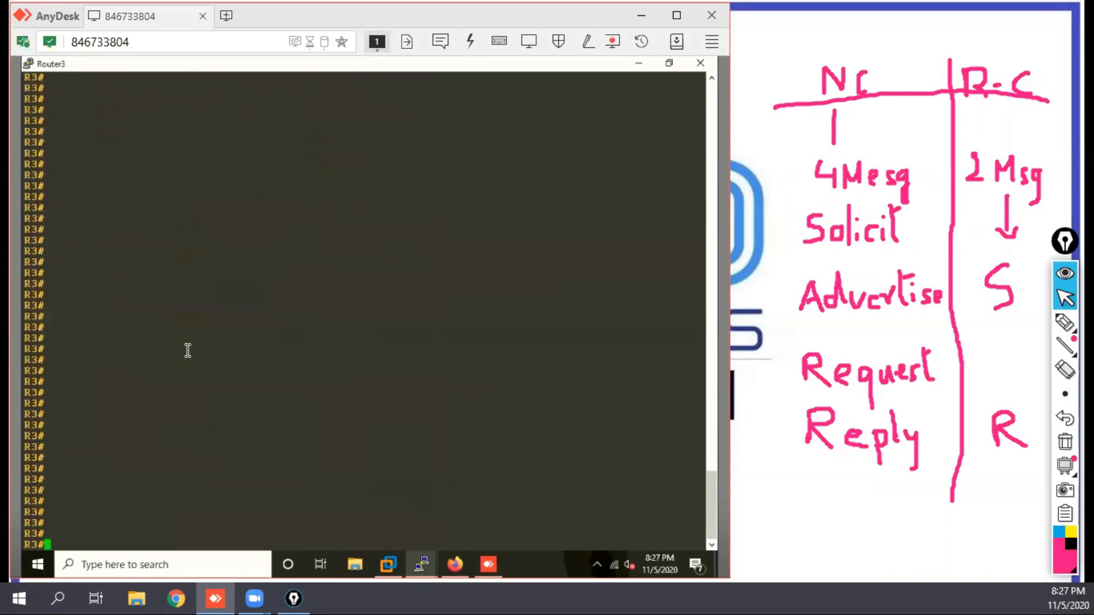
Step: Enter interface e0/0 on Router2 and enable IPv6 with ipv ena
mouse_move(420, 562)
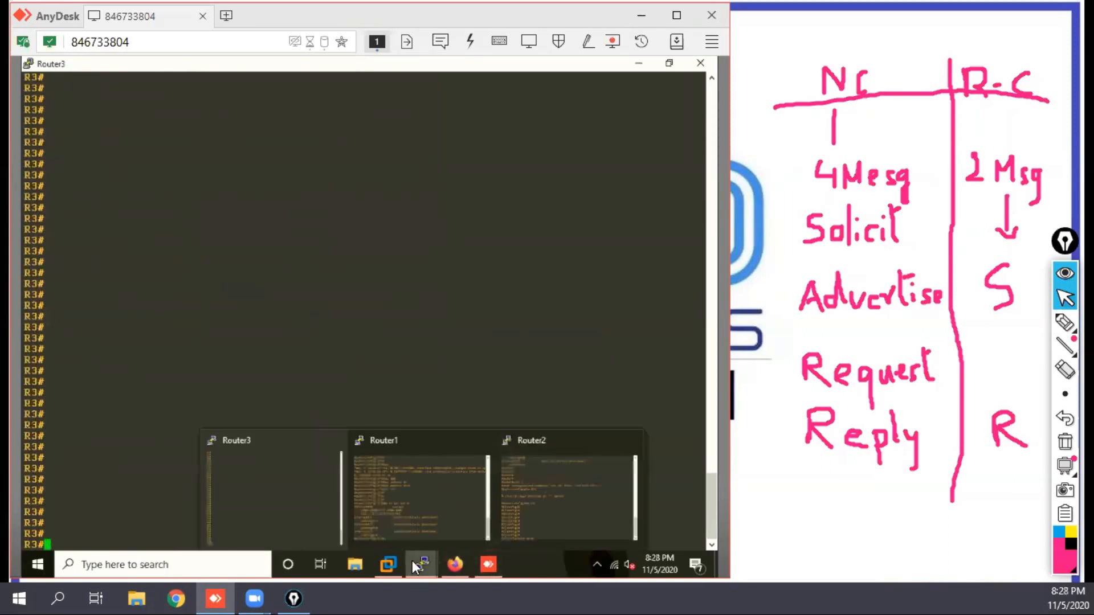
click(602, 501)
text(int e0/0)
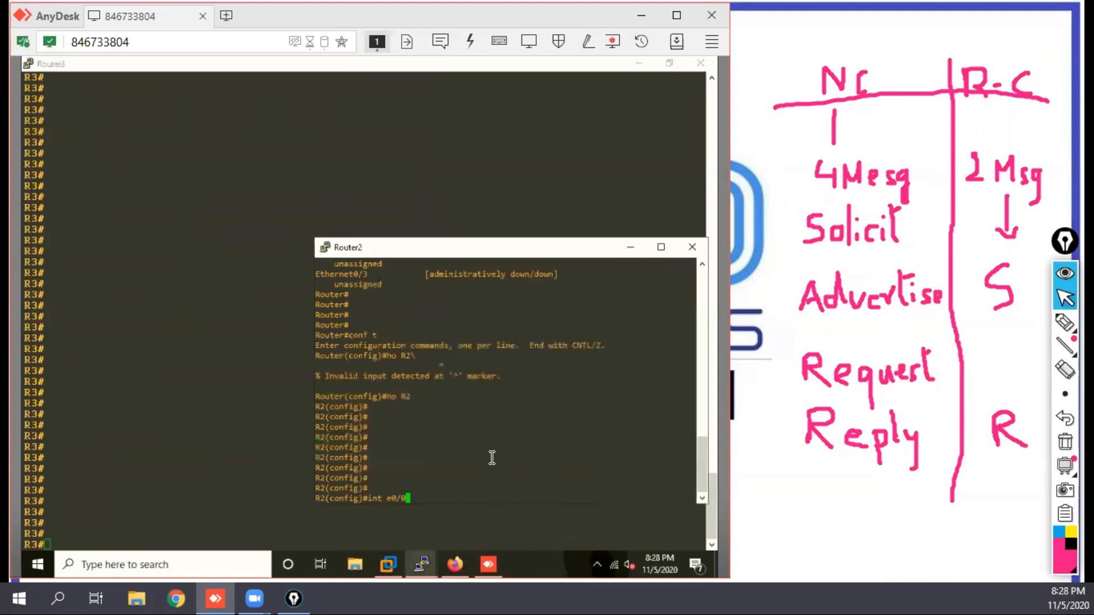
key(Return)
key(Return)
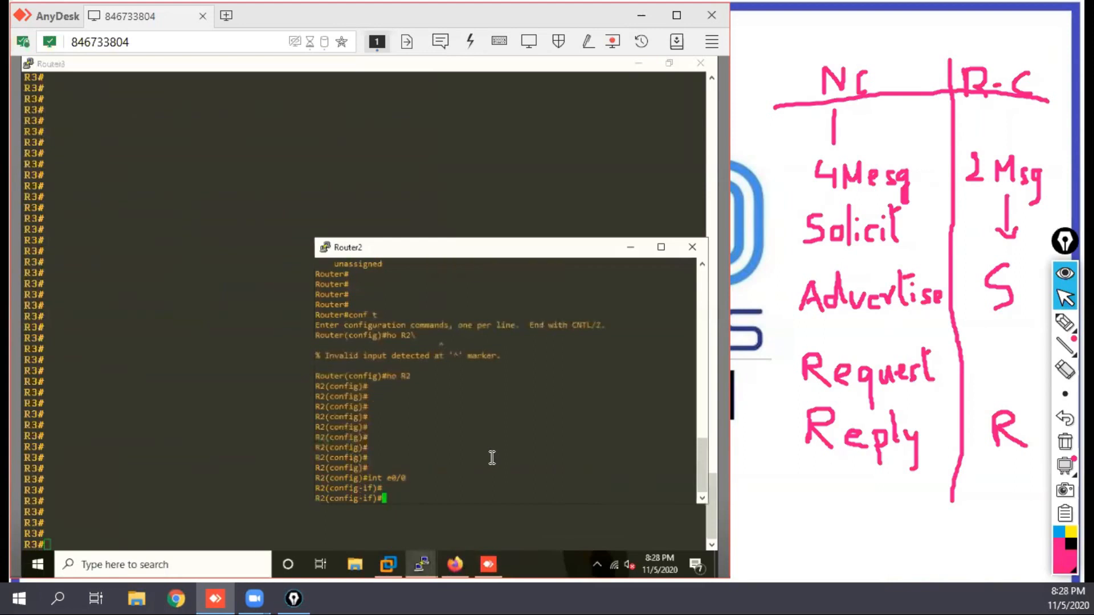
text(ipv ena)
key(Return)
key(Return)
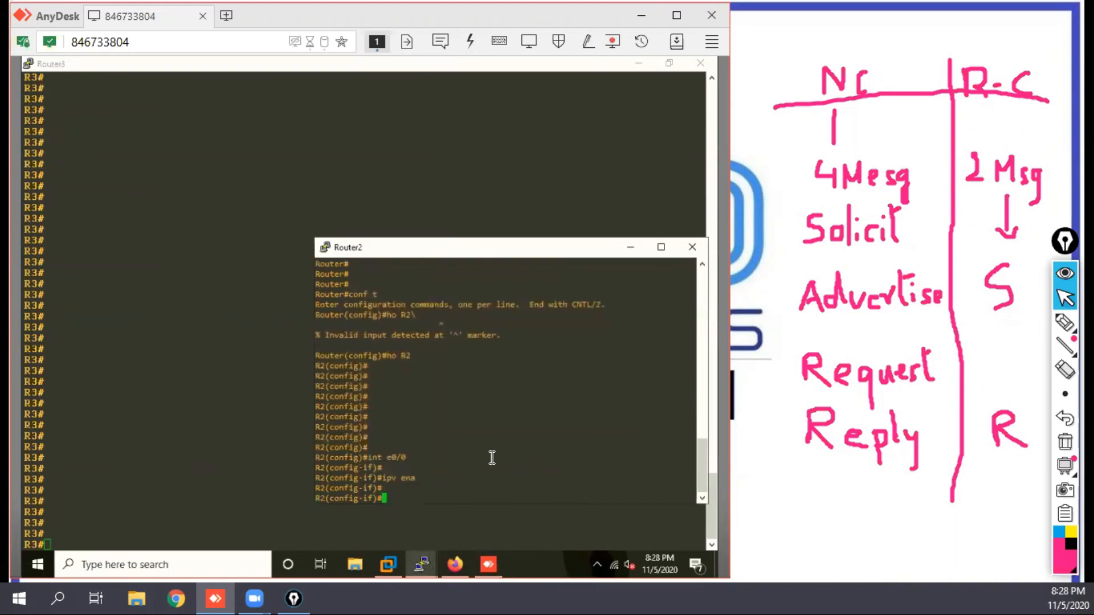
Step: Make Router2's e0/0 obtain its IPv6 address through DHCP with ipv add dhcp, and bring it up with no shut
text(ipv add dhc)
key(Tab)
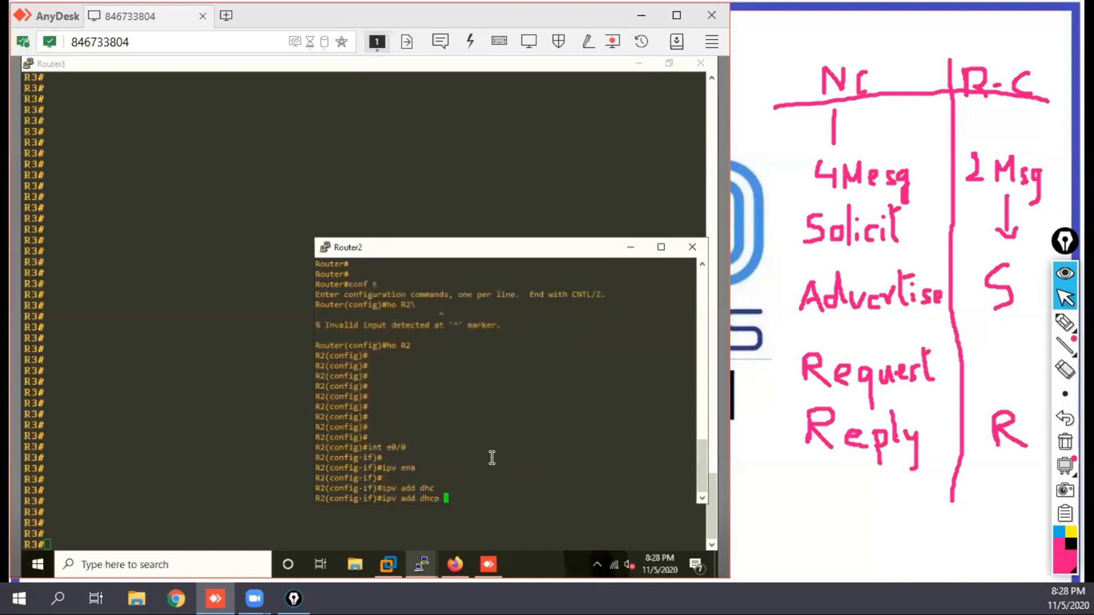
key(Return)
key(Return)
key(Return)
text(n)
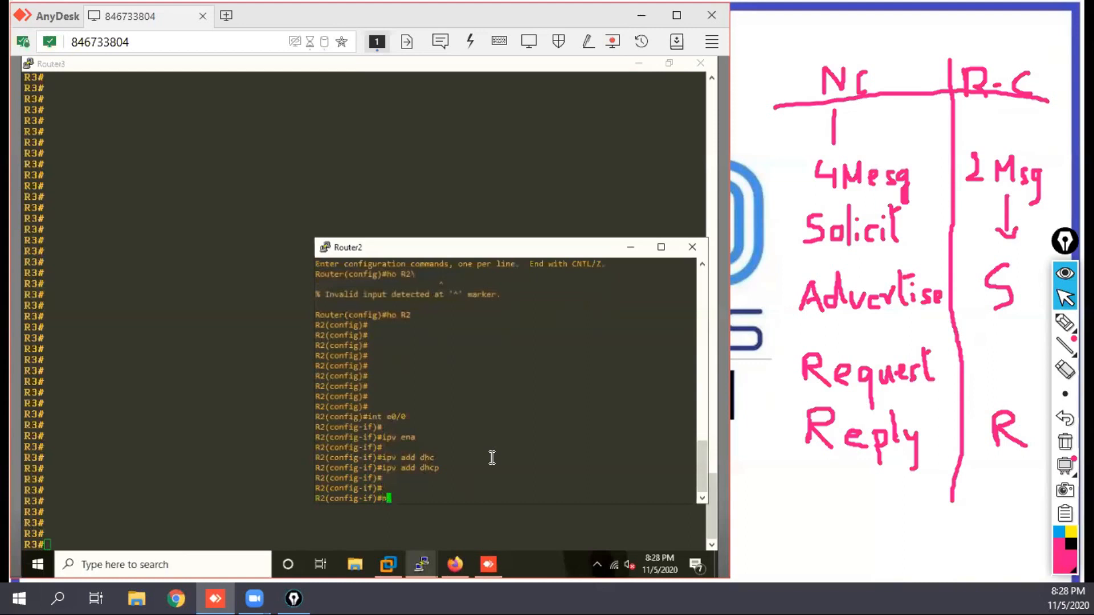
text(o shut)
key(Return)
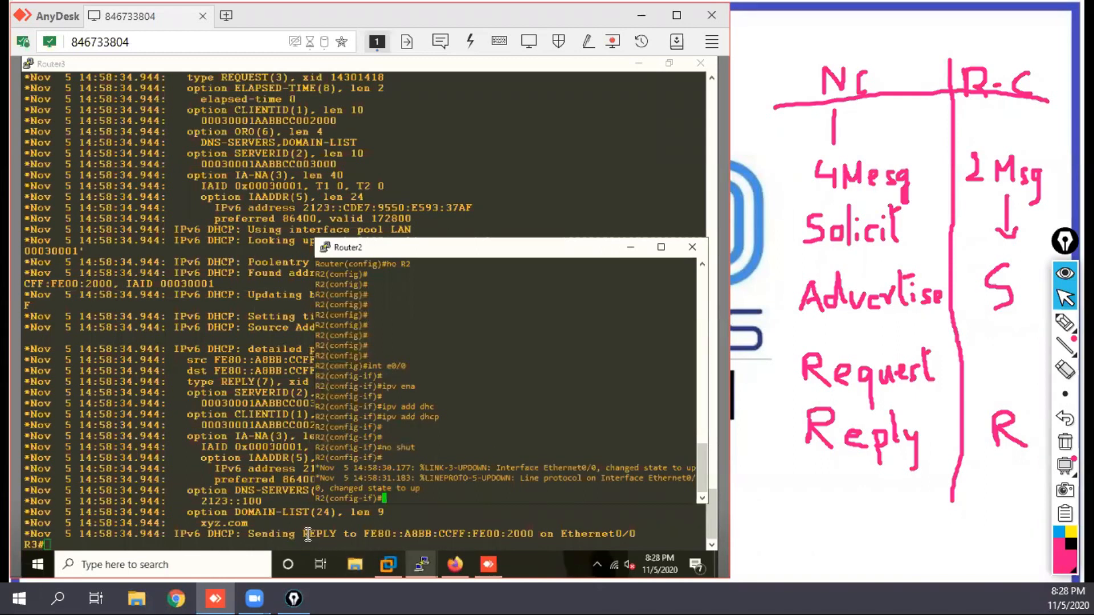
Step: List the IPv6 DHCP bindings on Router3 again and mark the address leased to Router2
click(307, 534)
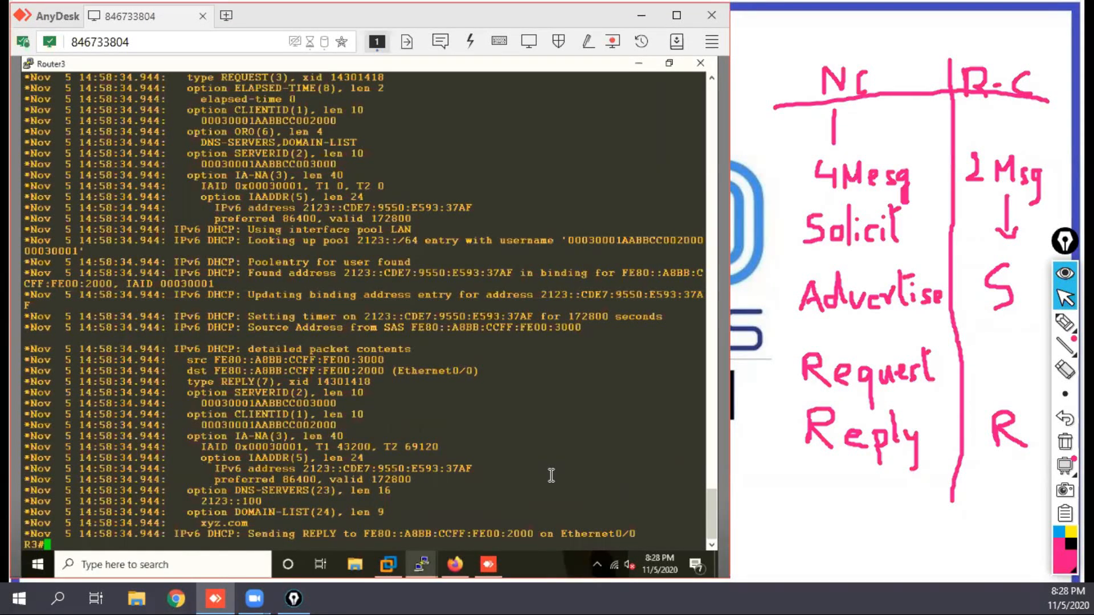
key(Return)
key(Return)
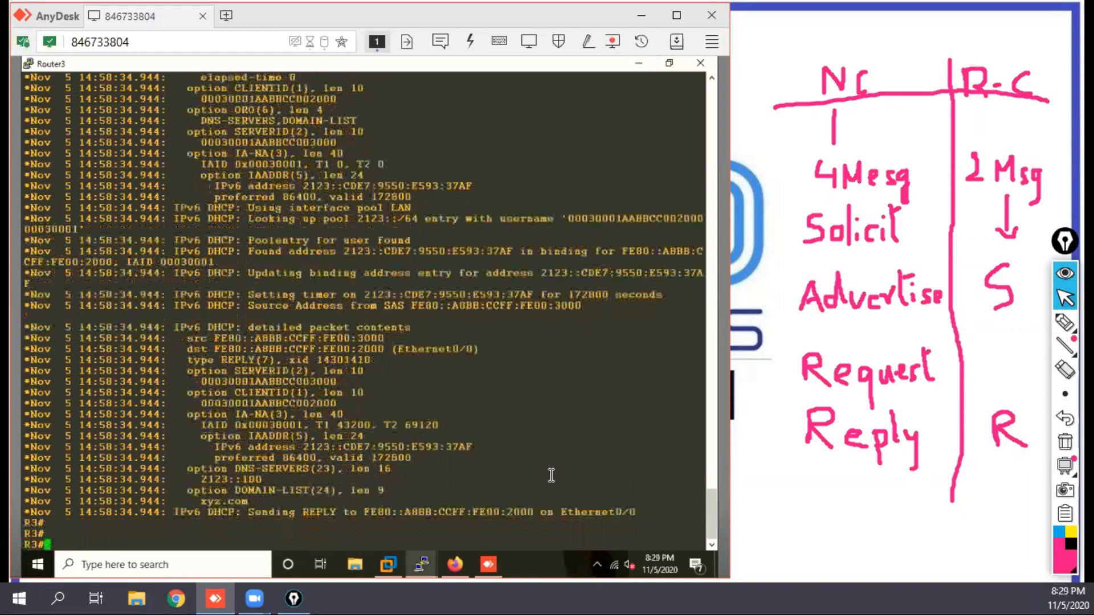
text(sh ipv dhcp binding)
key(Return)
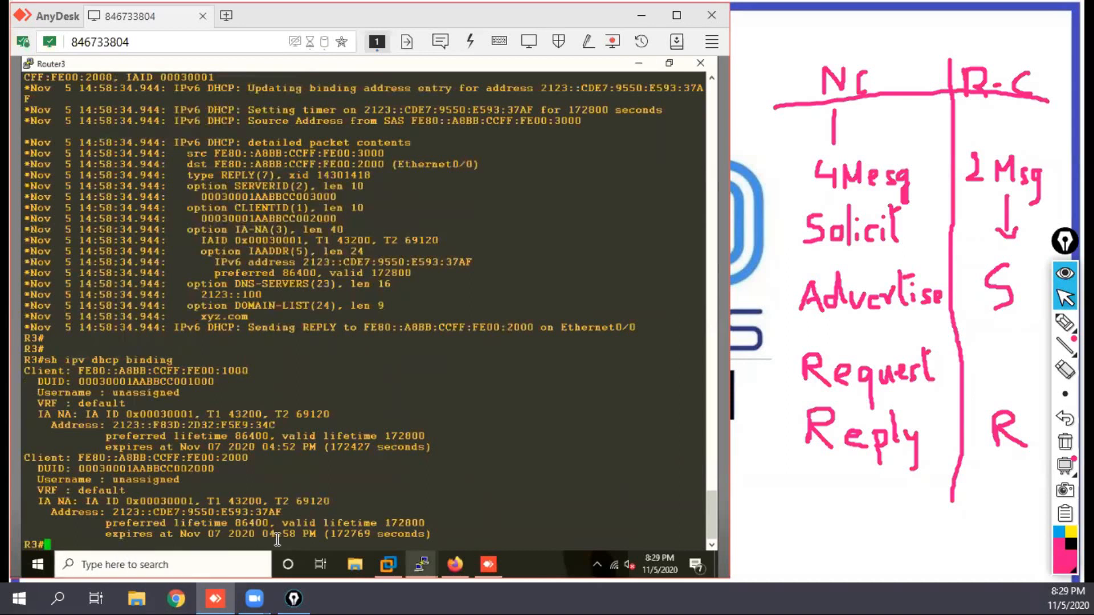
drag(282, 512, 260, 512)
Step: Display Router2's IPv6 interface summary with do sh ipv int br to check its leased address
mouse_move(425, 561)
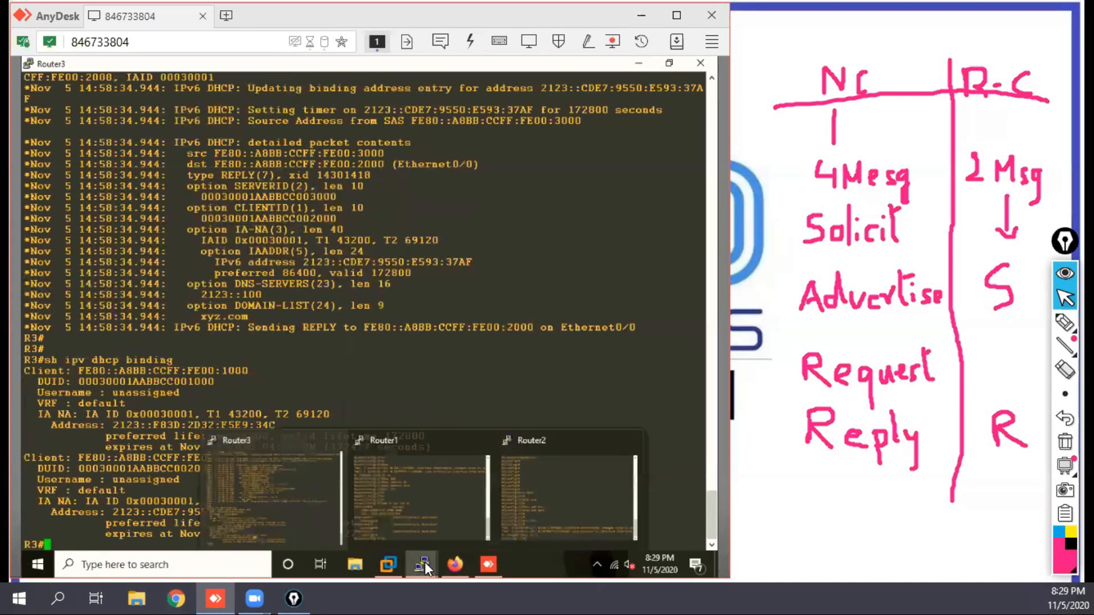
click(537, 512)
key(Return)
key(Return)
text(do)
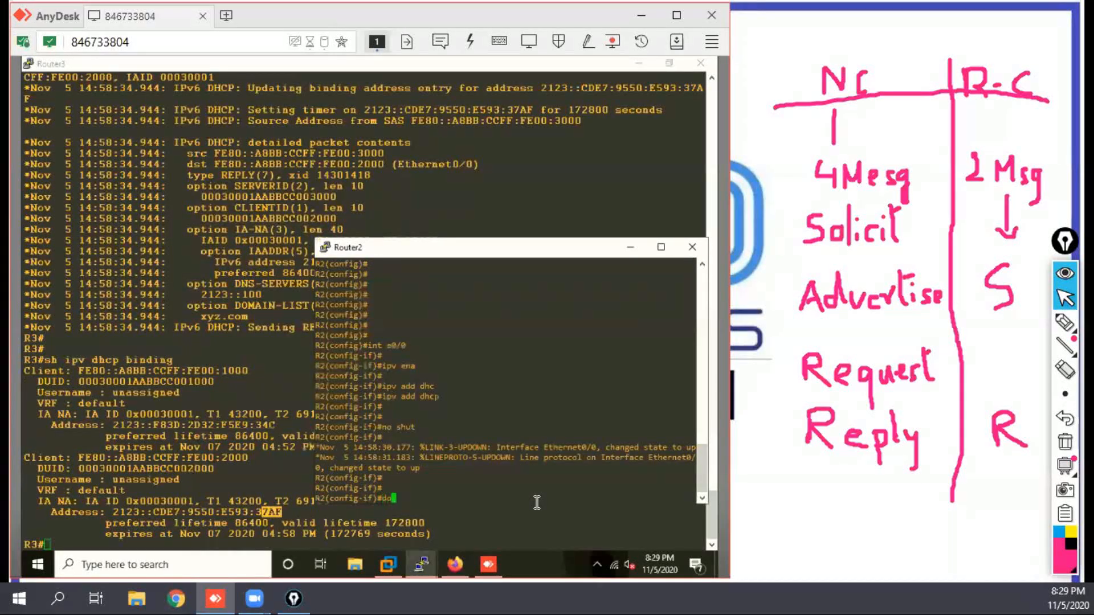
text( sh ipv int br)
key(Return)
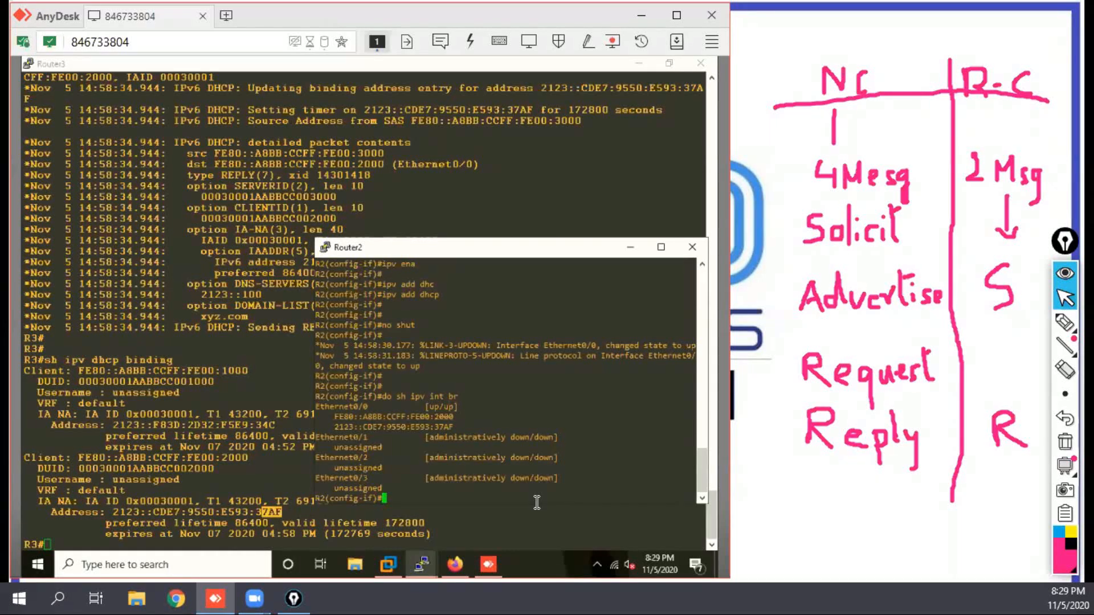
Step: Leave interface configuration on Router2 and reset e0/0 to its default configuration with defa int e0/0
key(Return)
key(Return)
text(exi)
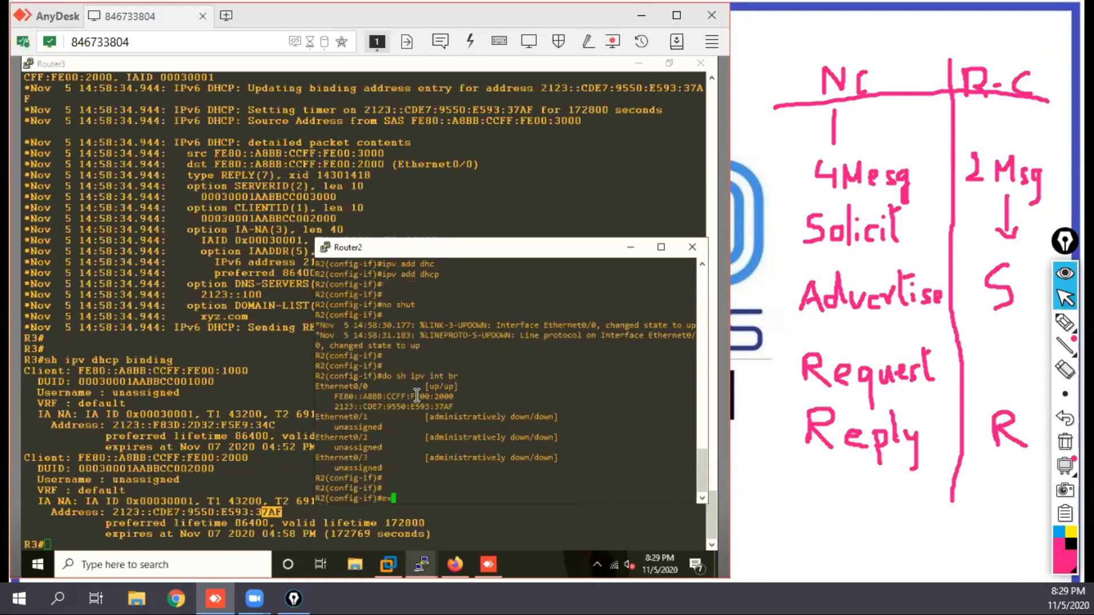
key(Return)
key(Return)
key(Return)
key(Return)
key(Return)
text(defa i)
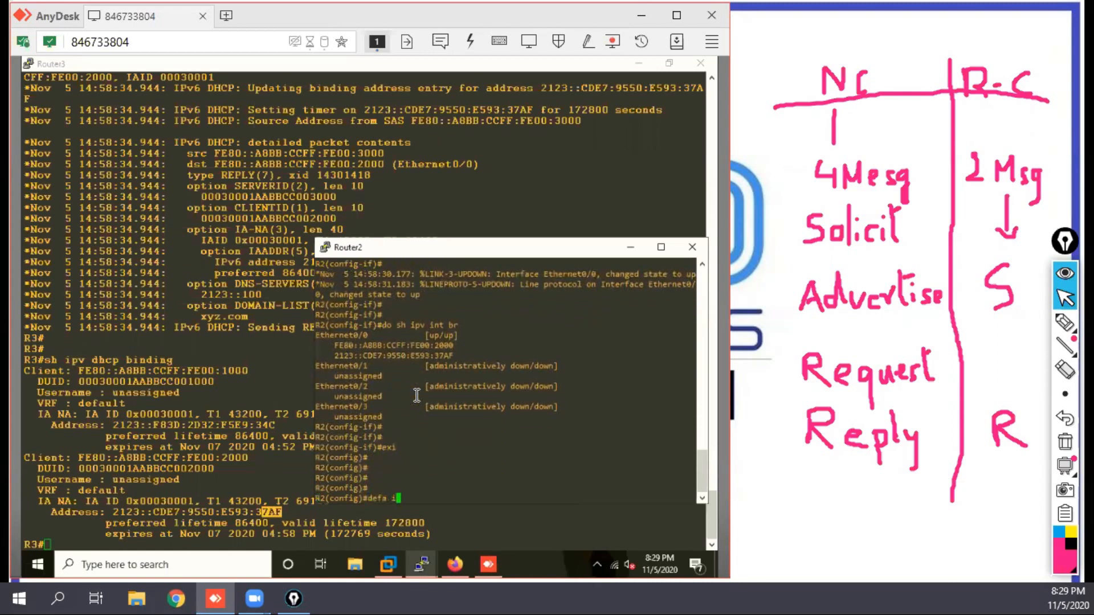
text(nt e0/0)
key(Return)
key(Return)
key(Return)
key(Return)
key(Return)
key(Return)
key(Return)
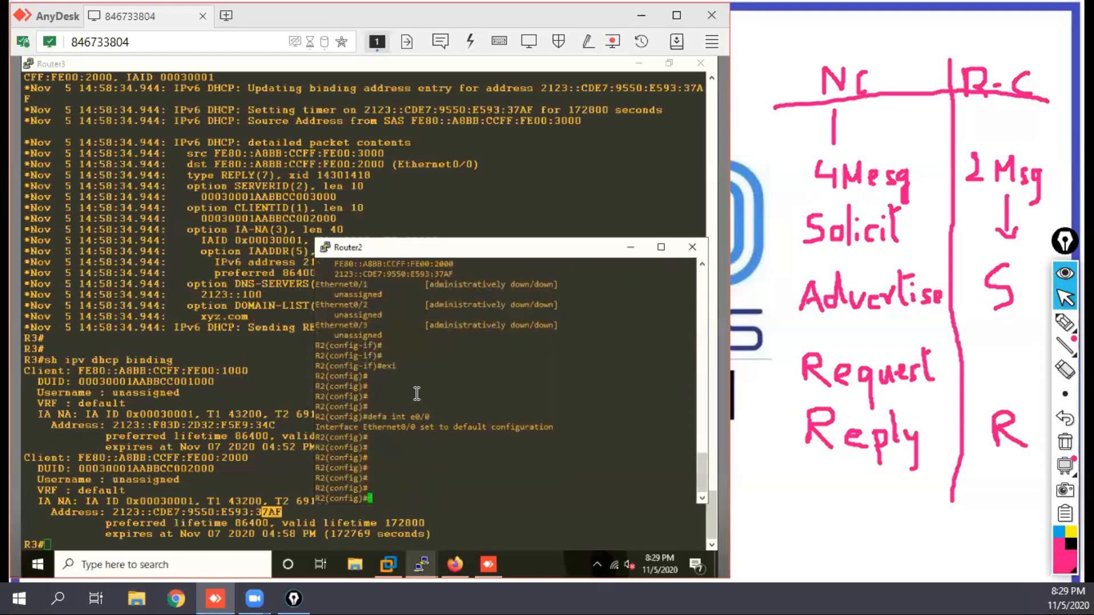
key(Return)
key(Return)
key(Return)
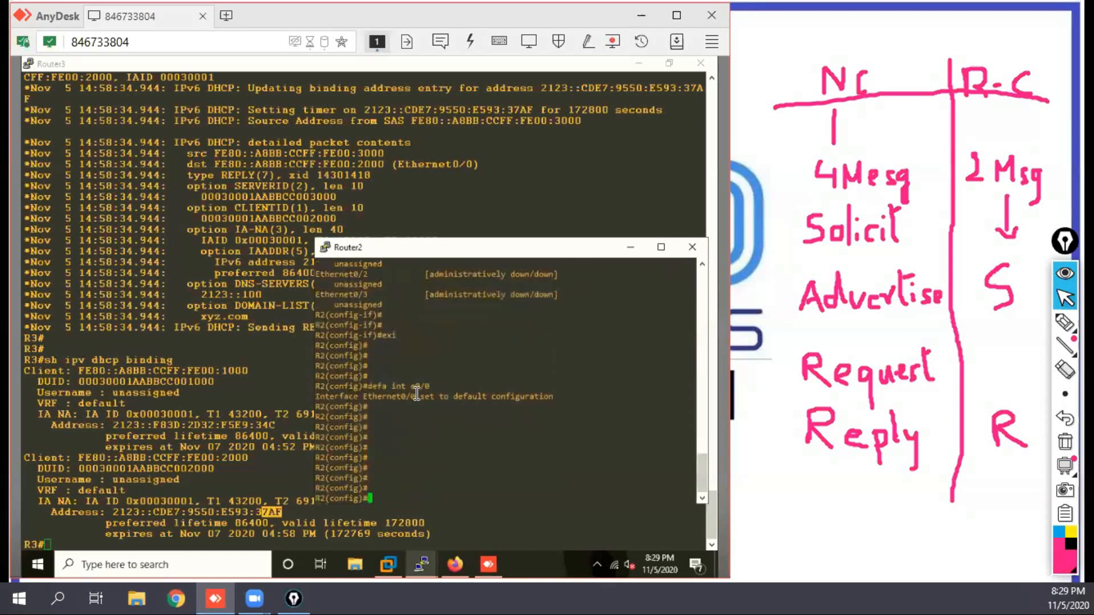
Step: Display Router2's IPv6 interface summary with do sh ipv int br to check e0/0 after the reset
key(Return)
key(Return)
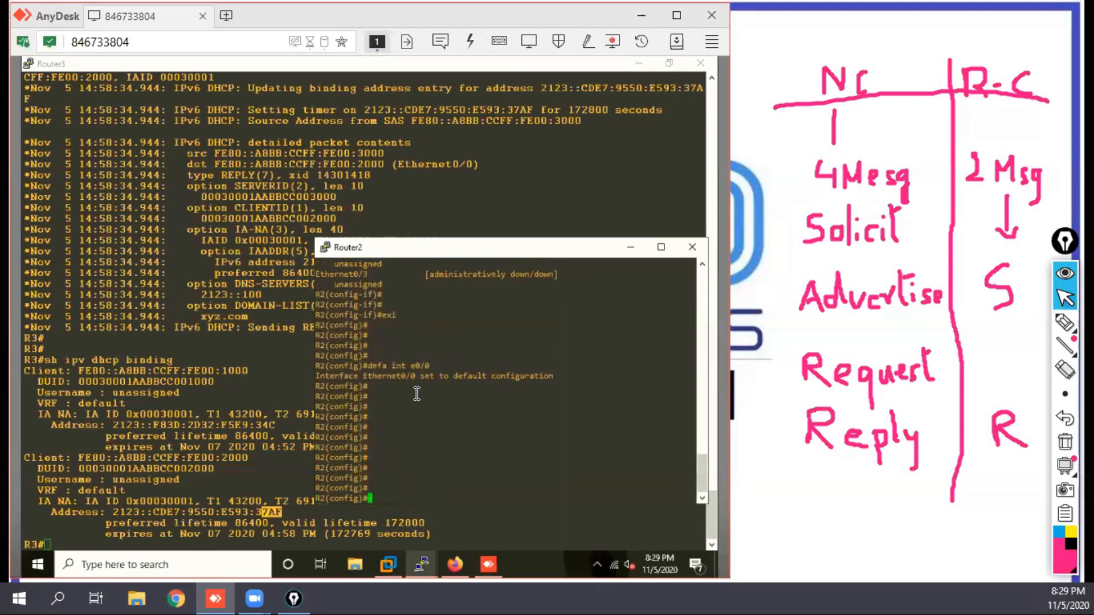
text(do sh ipv int br)
key(Return)
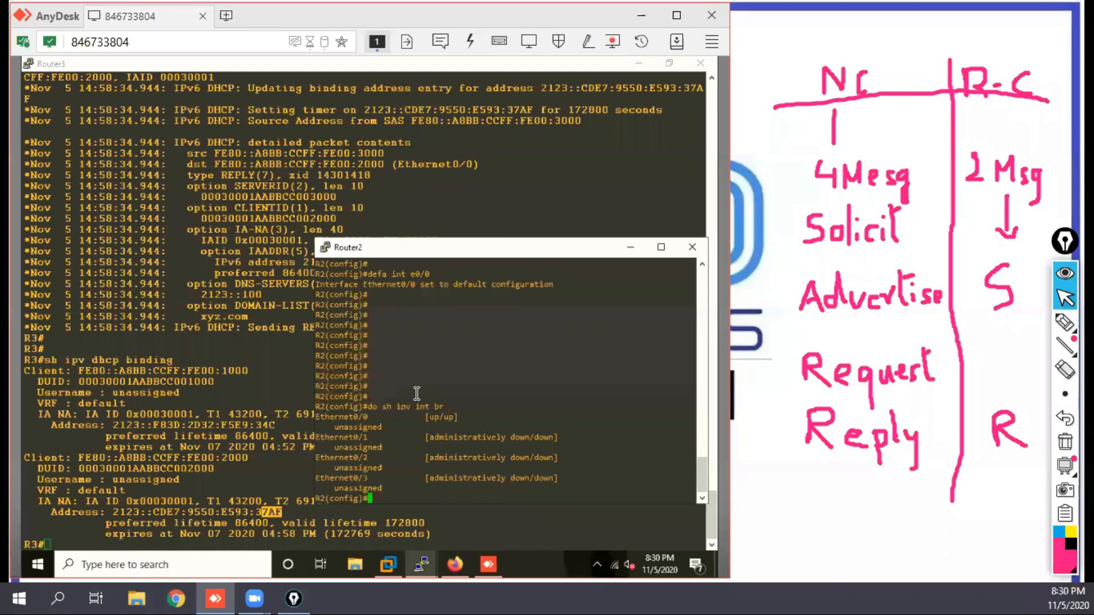
key(Return)
key(Return)
key(Return)
key(Return)
Step: Enter interface e0/0 on Router2 again and enable IPv6 on it with ipv ena
text(int e0/0)
key(Return)
key(Return)
text(ipv ena)
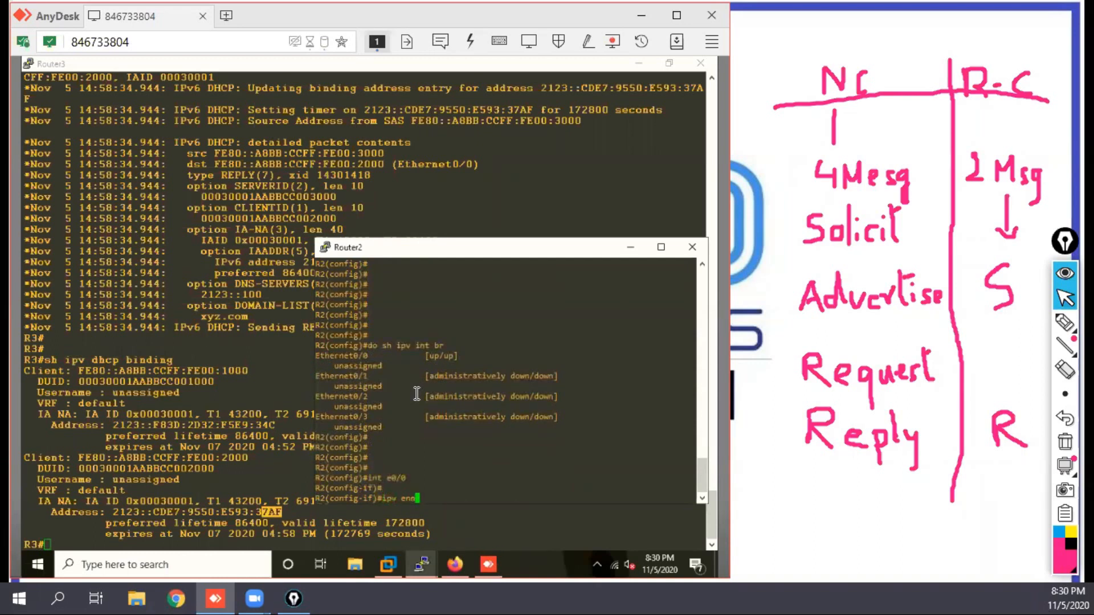
key(Return)
Step: Write ipv address dhcp rapid-commit at Router2's e0/0 interface prompt without running it yet
text(ip)
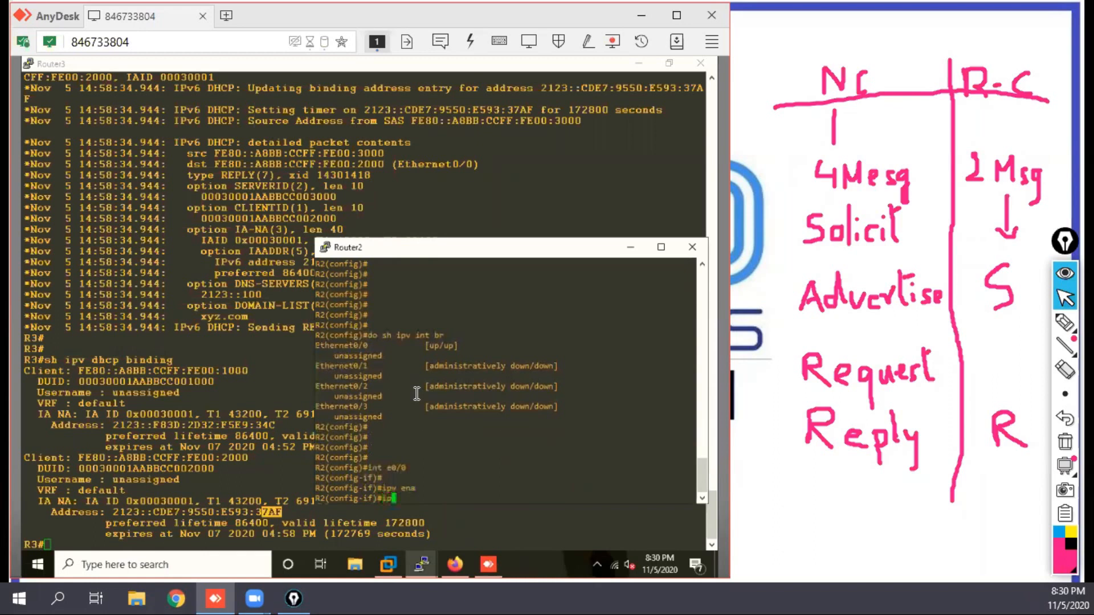
text(v ad)
key(Tab)
text(dh)
key(Tab)
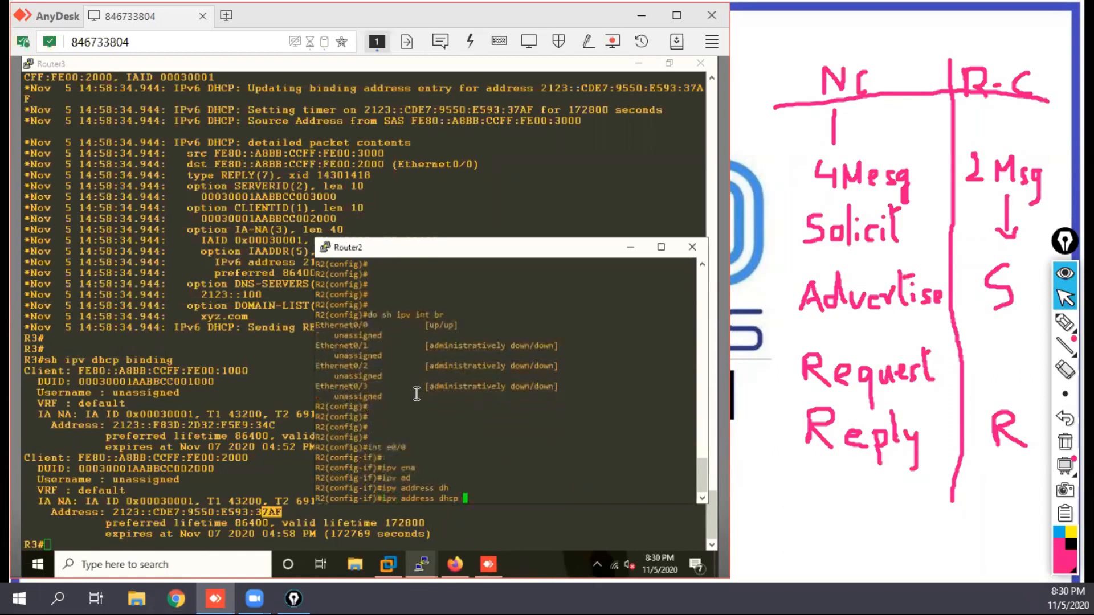
text(r)
key(Tab)
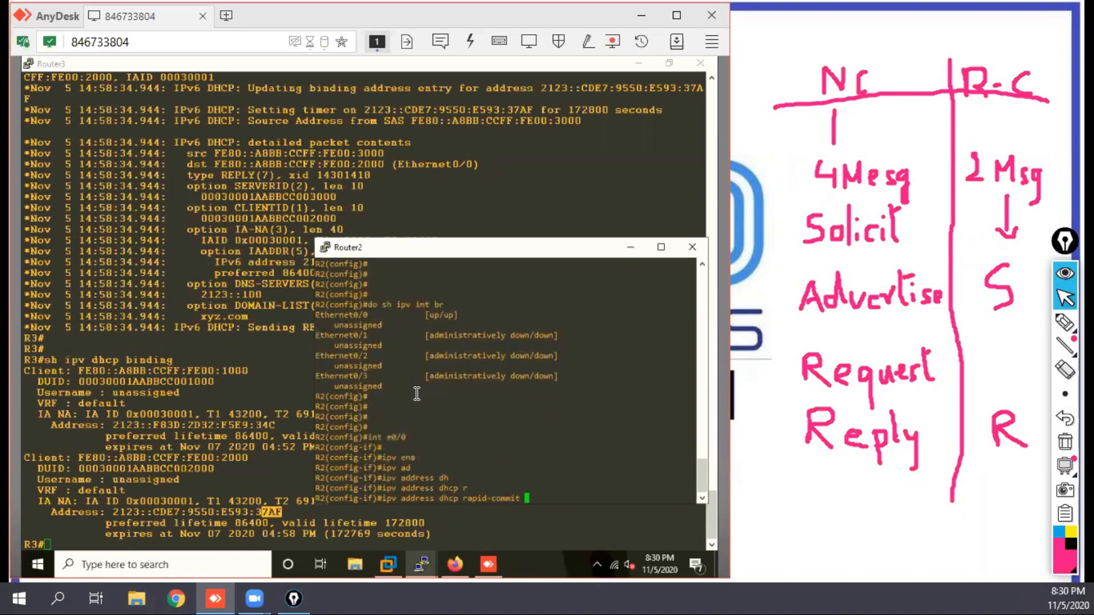
Step: Switch to the Router3 console and push its old output out of view with blank prompt lines
click(217, 365)
key(Return)
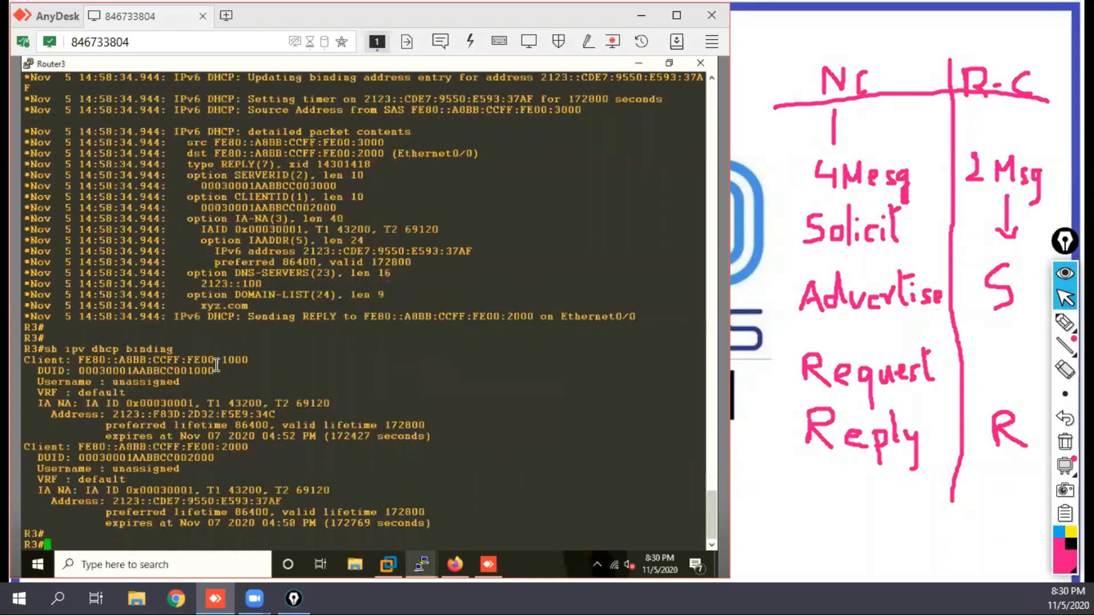
key(Return)
key(Return)
key(Return)
key(Return)
key(Return)
key(Return)
key(Return)
key(Return)
key(Return)
key(Return)
key(Return)
key(Return)
key(Return)
key(Return)
key(Return)
key(Return)
key(Return)
key(Return)
key(Return)
key(Return)
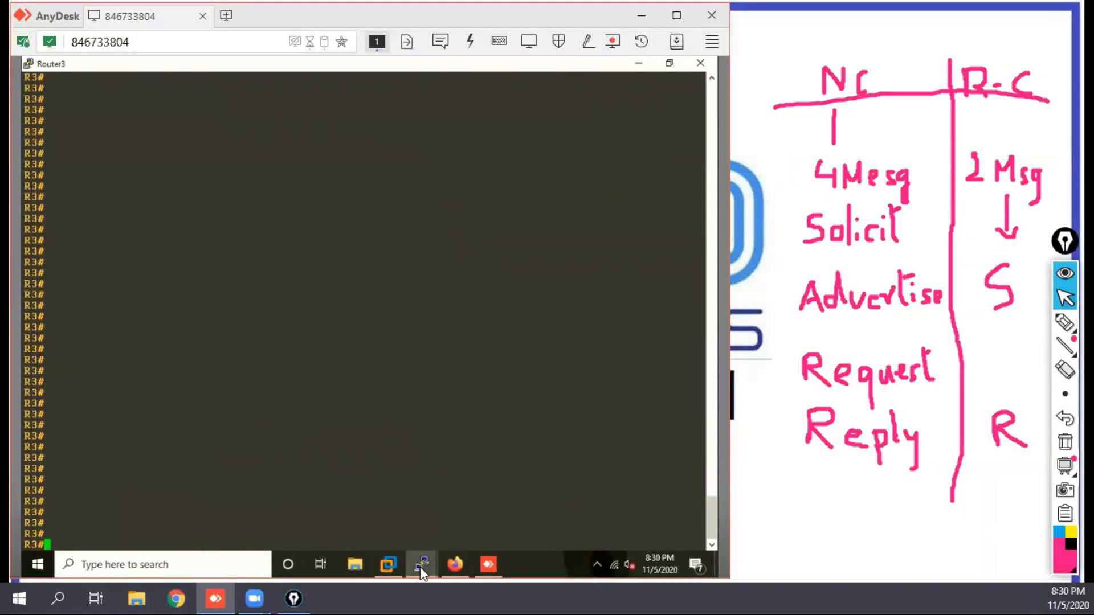
Step: Return to Router2 and run the prepared ipv address dhcp rapid-commit command on e0/0
mouse_move(421, 565)
click(565, 523)
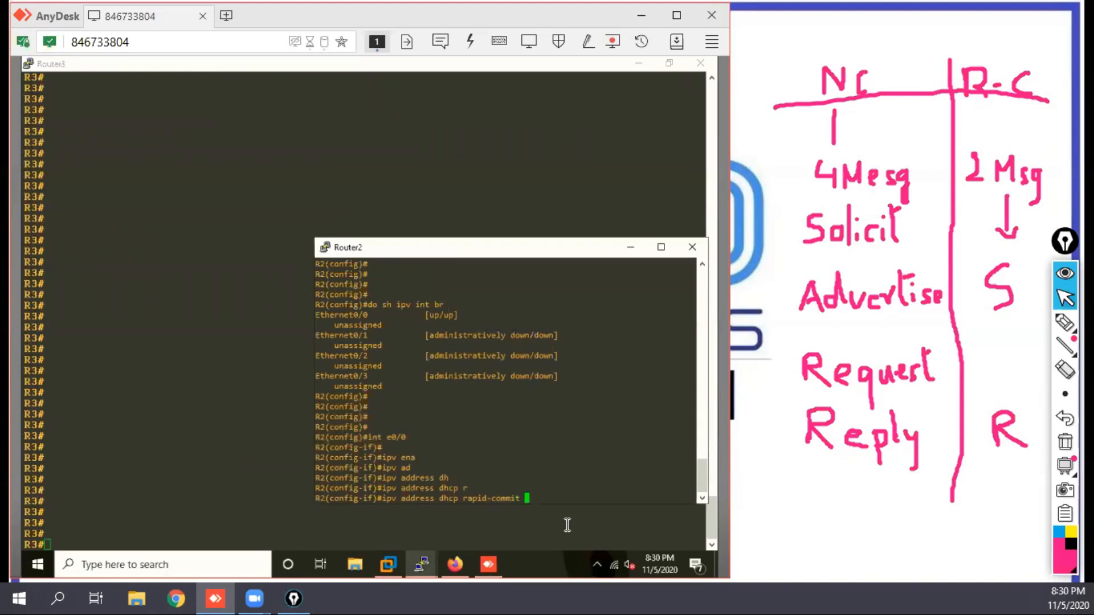
key(Return)
key(Return)
key(Return)
key(Return)
key(Return)
key(Return)
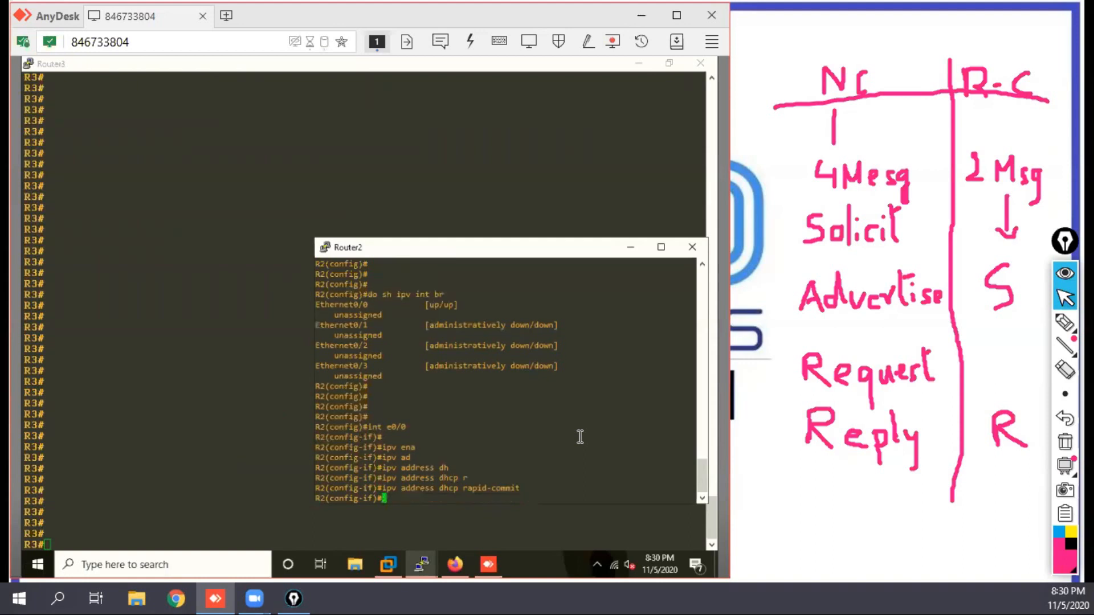
key(Return)
key(Return)
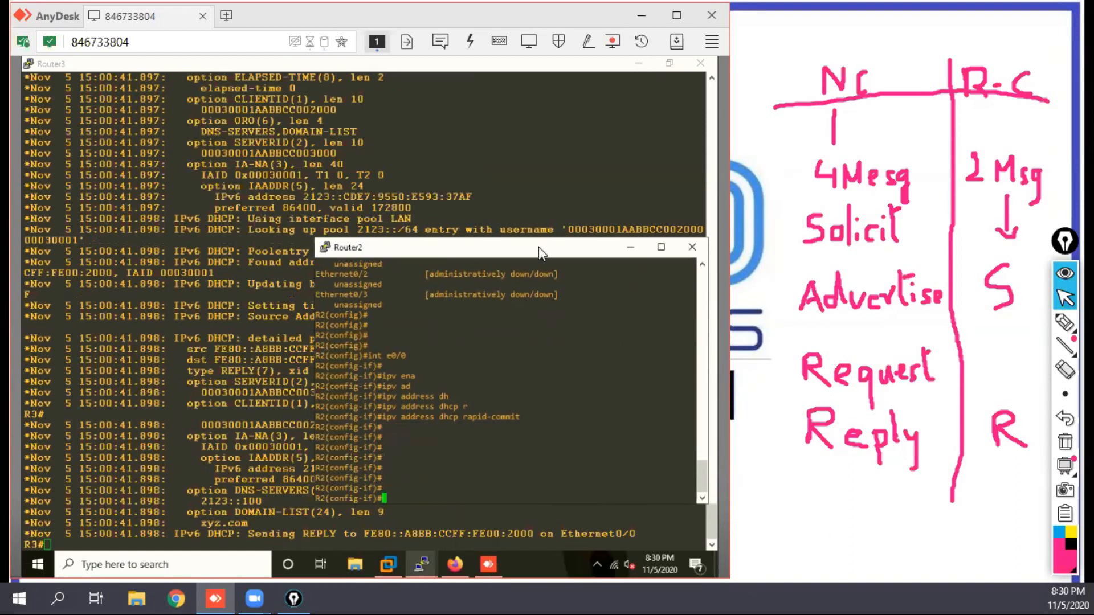
Step: Examine Router3's DHCP debug output for the messages exchanged with Router2, marking the words REQUEST and REPLY
click(434, 160)
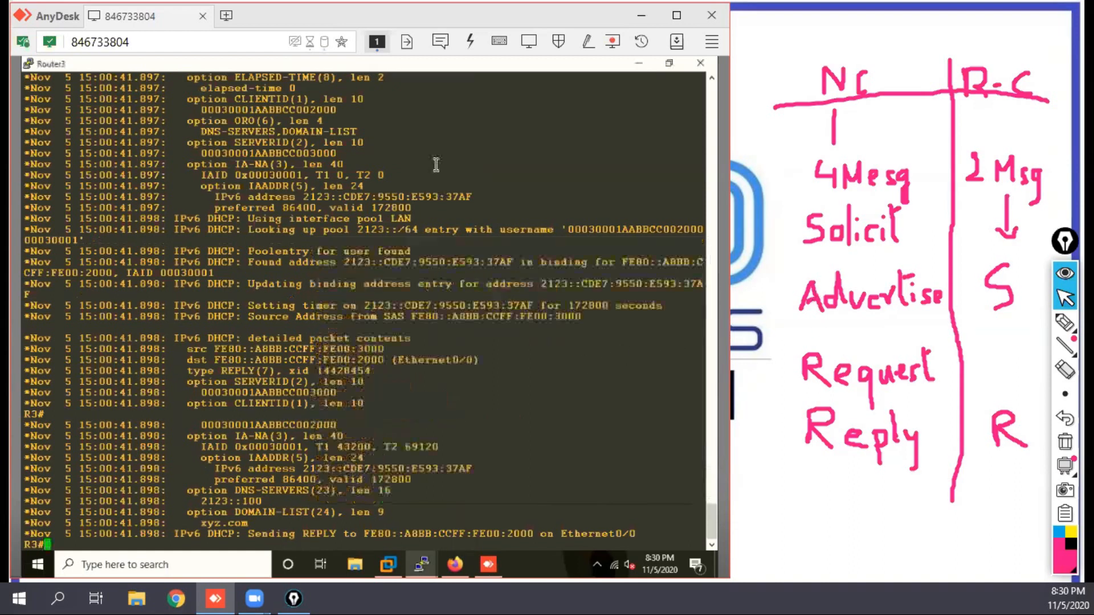
mouse_move(714, 508)
mouse_down()
mouse_move(718, 459)
mouse_move(729, 499)
mouse_up()
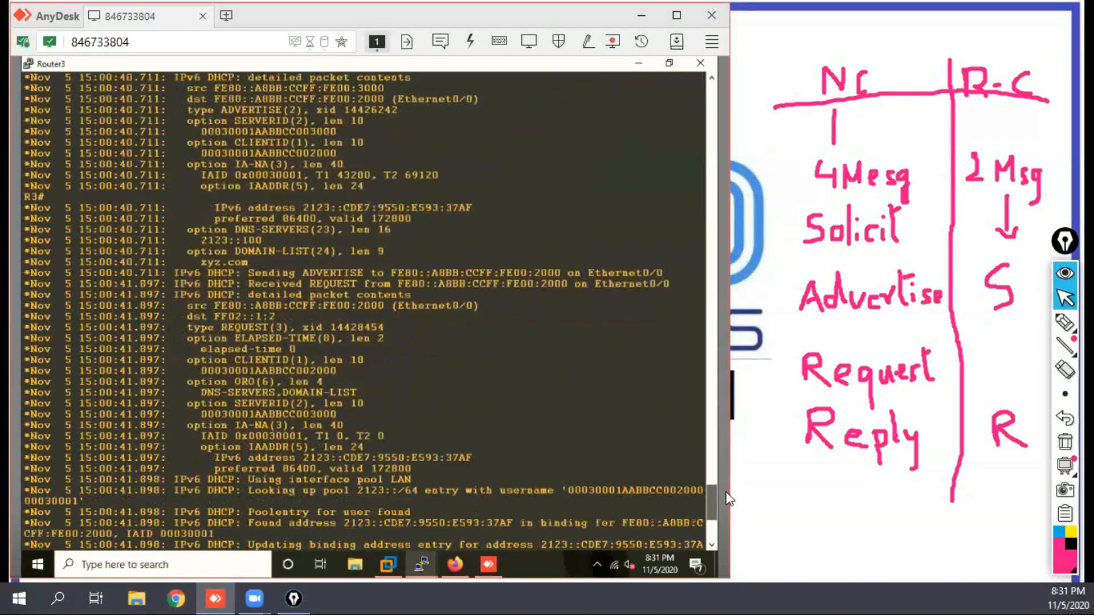
drag(370, 272, 316, 284)
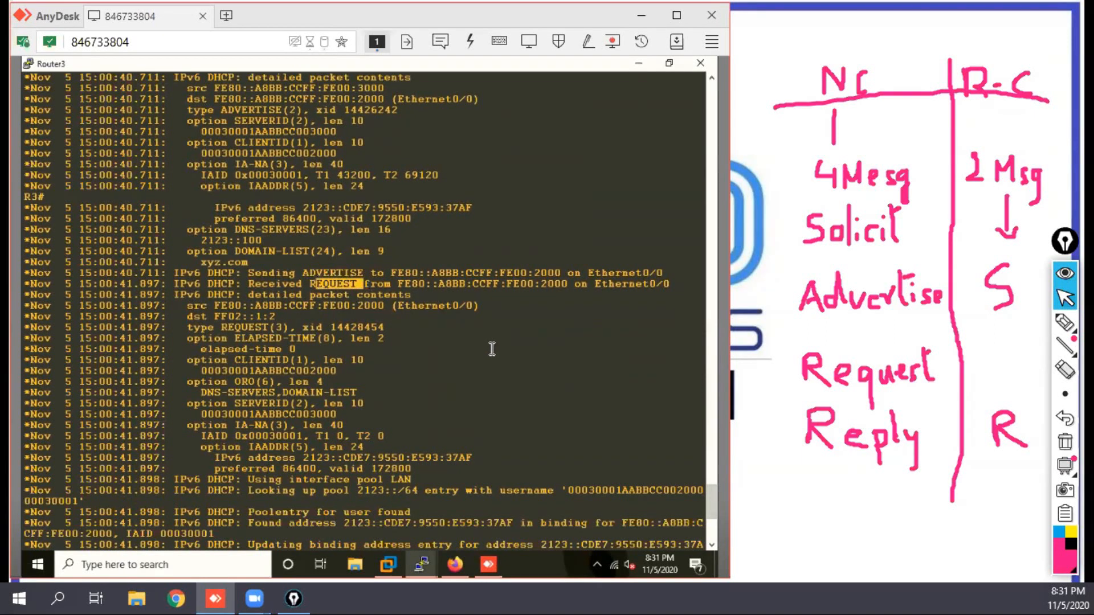
scroll(491, 348, down, 8)
drag(344, 533, 302, 533)
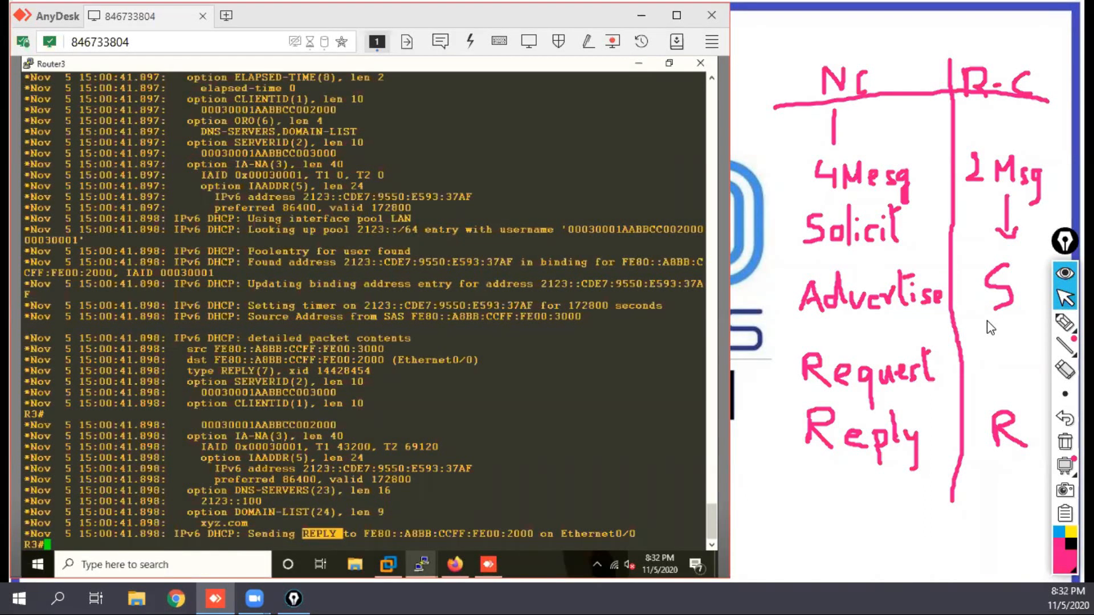
Step: Add blank prompt lines on Router3, enter global configuration with conf t, and open interface e0/0
key(Return)
key(Return)
key(Return)
key(Return)
key(Return)
key(Return)
key(Return)
key(Return)
key(Return)
key(Return)
key(Return)
key(Return)
key(Return)
key(Return)
key(Return)
key(Return)
key(Return)
key(Return)
key(Return)
key(Return)
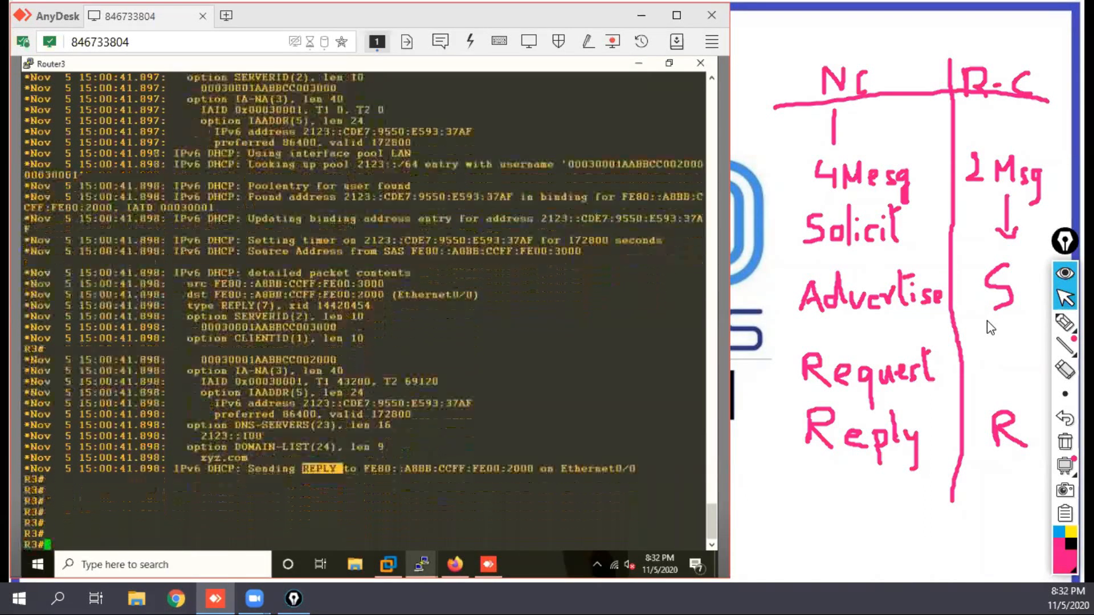
key(Return)
key(Return)
key(Return)
key(Return)
key(Return)
key(Return)
key(Return)
key(Return)
key(Return)
key(Return)
key(Return)
key(Return)
key(Return)
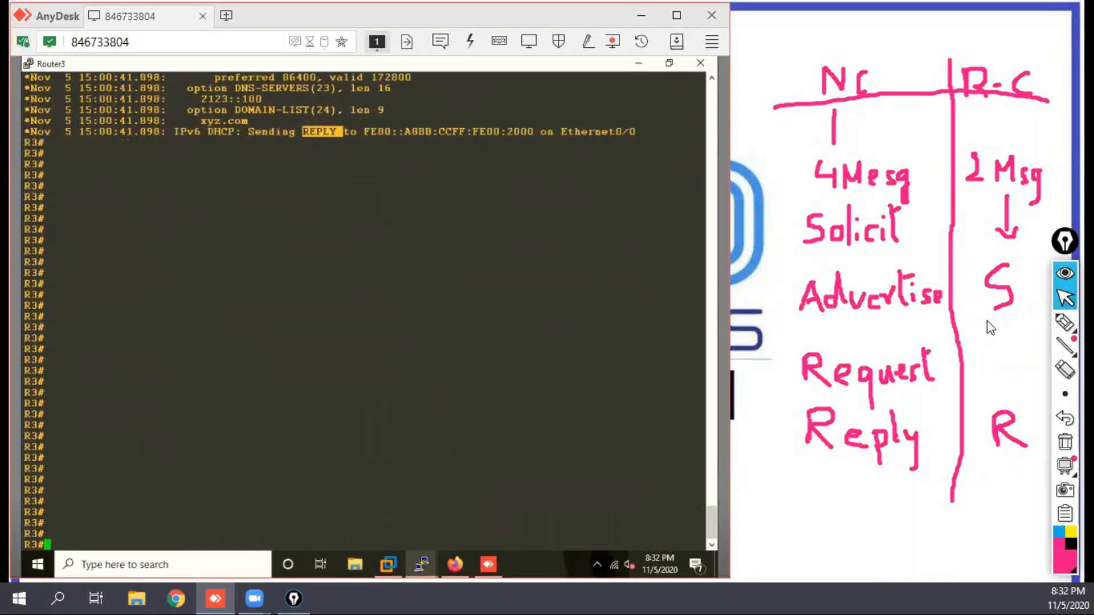
text(conf t)
key(Return)
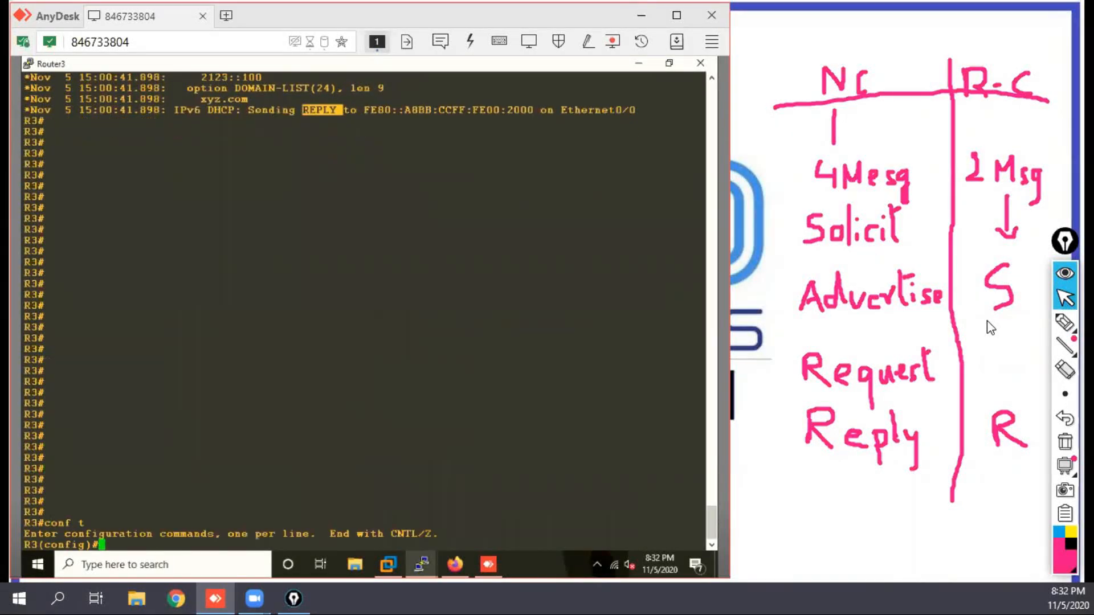
text(int e0/0)
key(Return)
key(Return)
Step: Display the running configuration of Router3's e0/0 with do sh run int e0/0
text(do sh run )
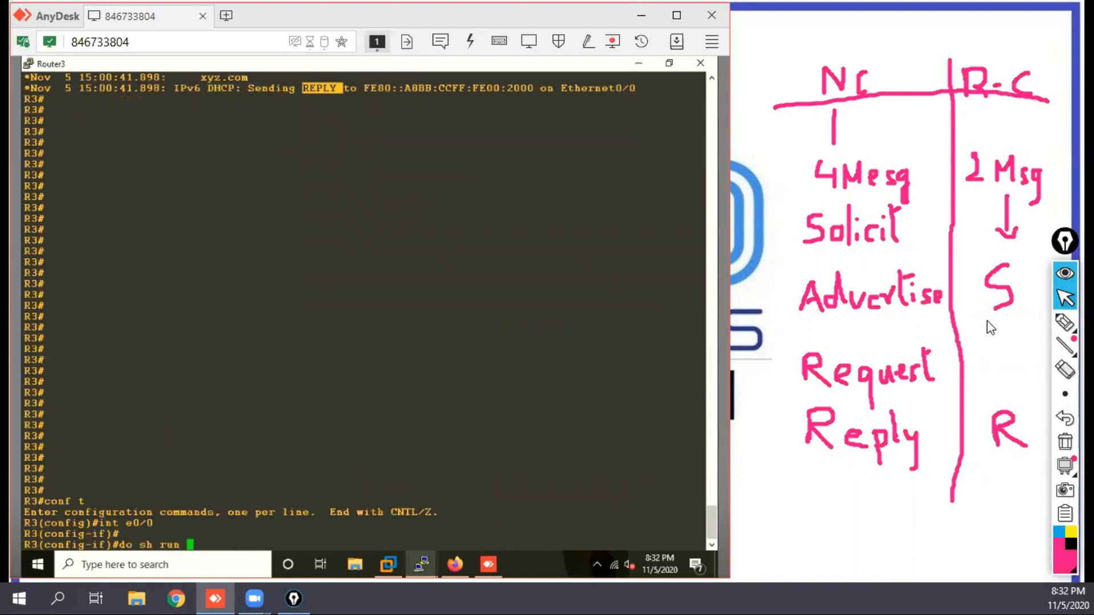
text(int e0/0)
key(Return)
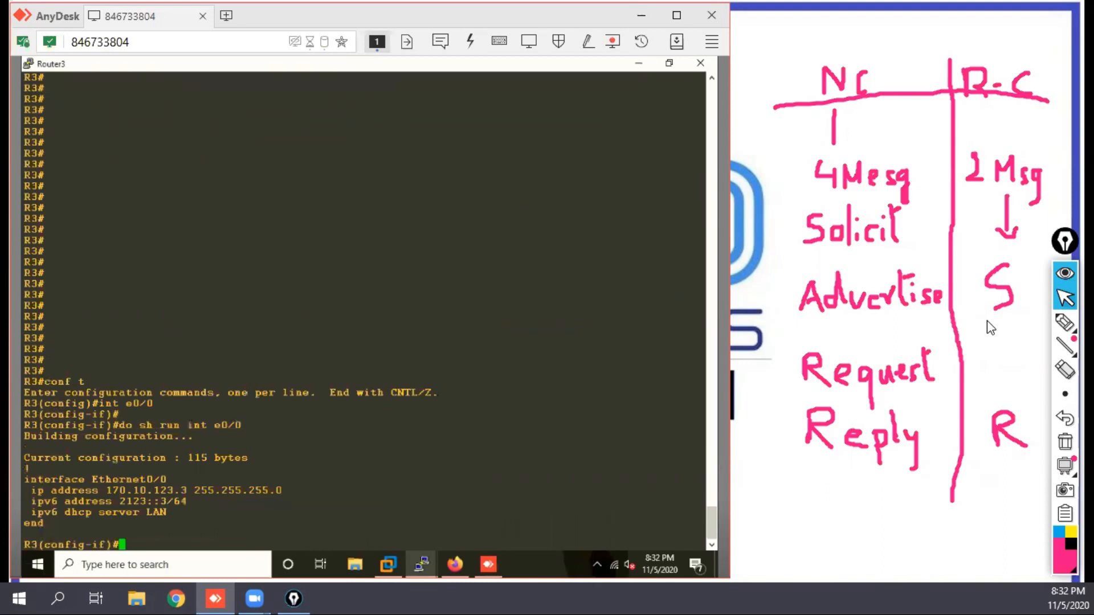
Step: Remove the DHCP server line from Router3's e0/0 with no ipv6 dhcp server LAN, copying the line from the displayed configuration
text(no)
key(Up)
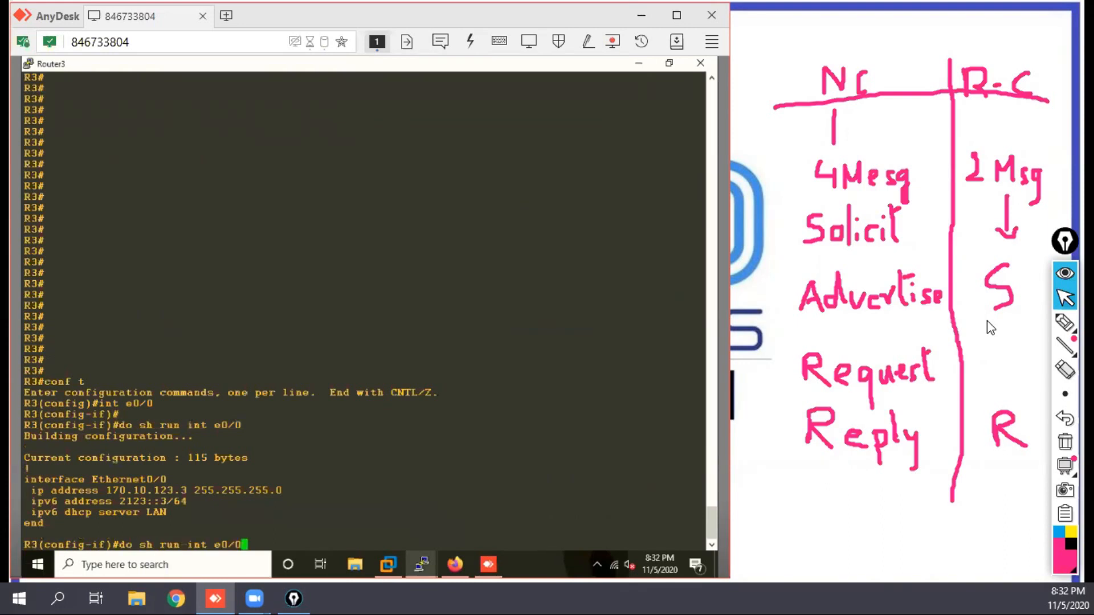
key(Down)
triple_click(107, 515)
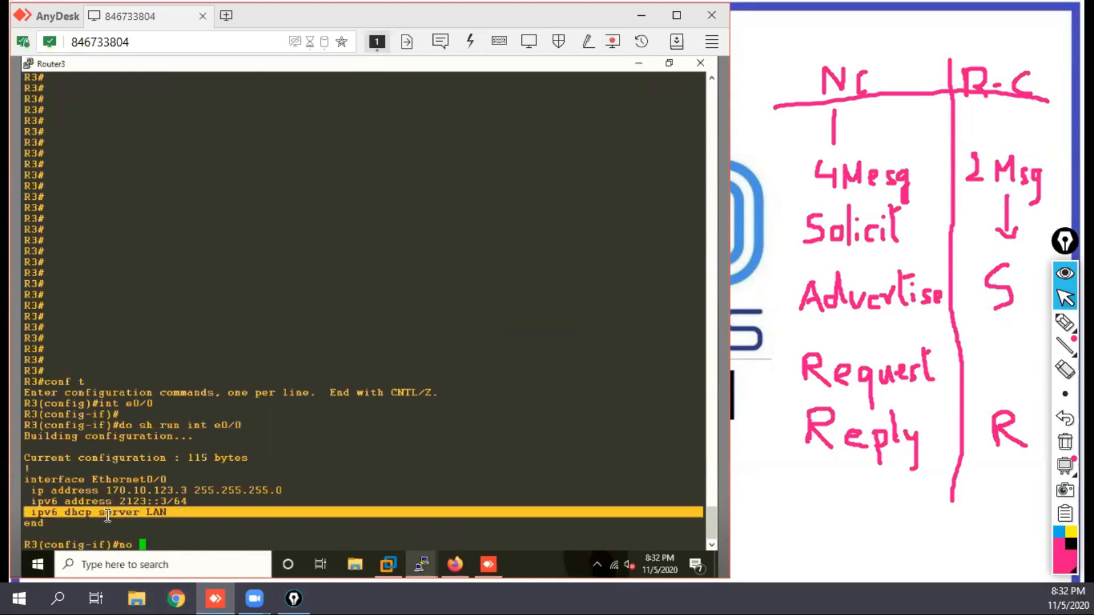
right_click(321, 489)
key(Return)
key(Return)
key(Return)
key(Return)
key(Return)
key(Return)
key(Return)
key(Return)
key(Return)
key(Return)
key(Return)
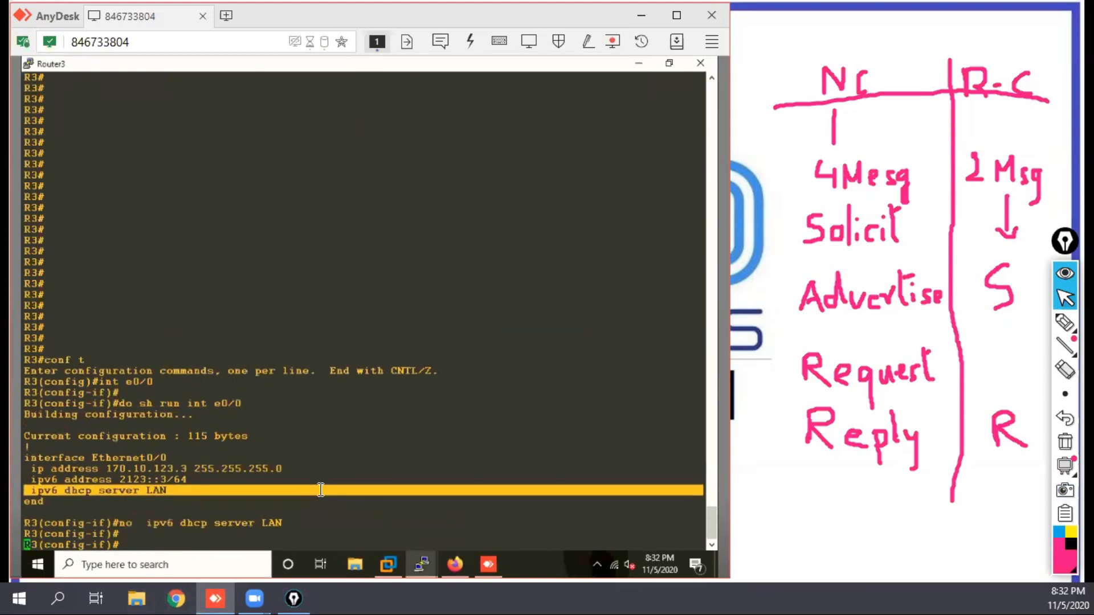
key(Return)
key(Return)
key(Return)
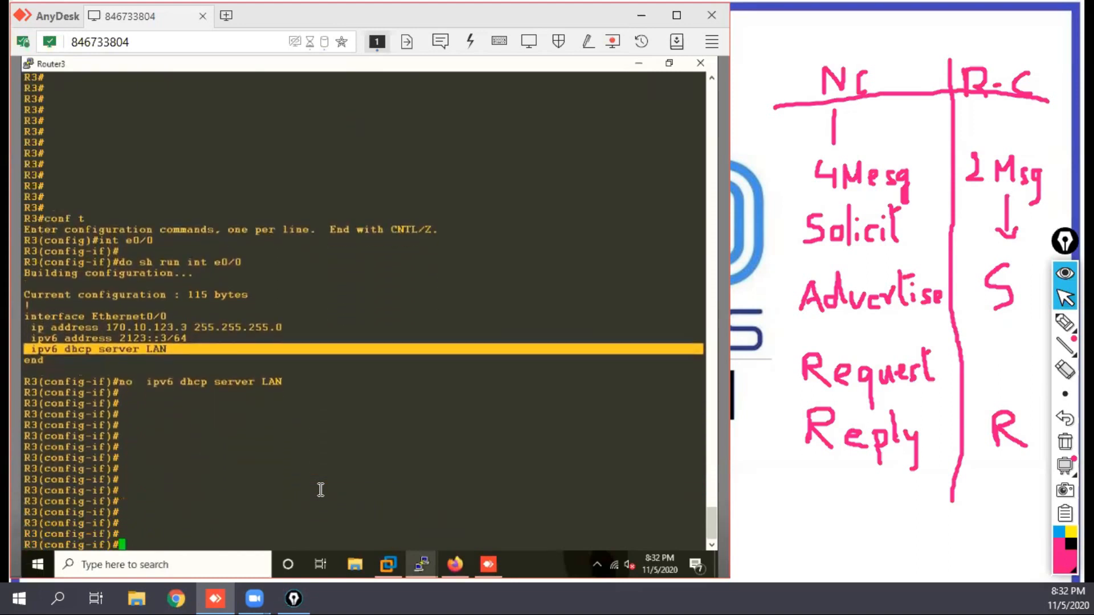
Step: Apply ipv6 dhcp server LAN rapid-commit on Router3's e0/0 by editing the recalled removal command
key(Up)
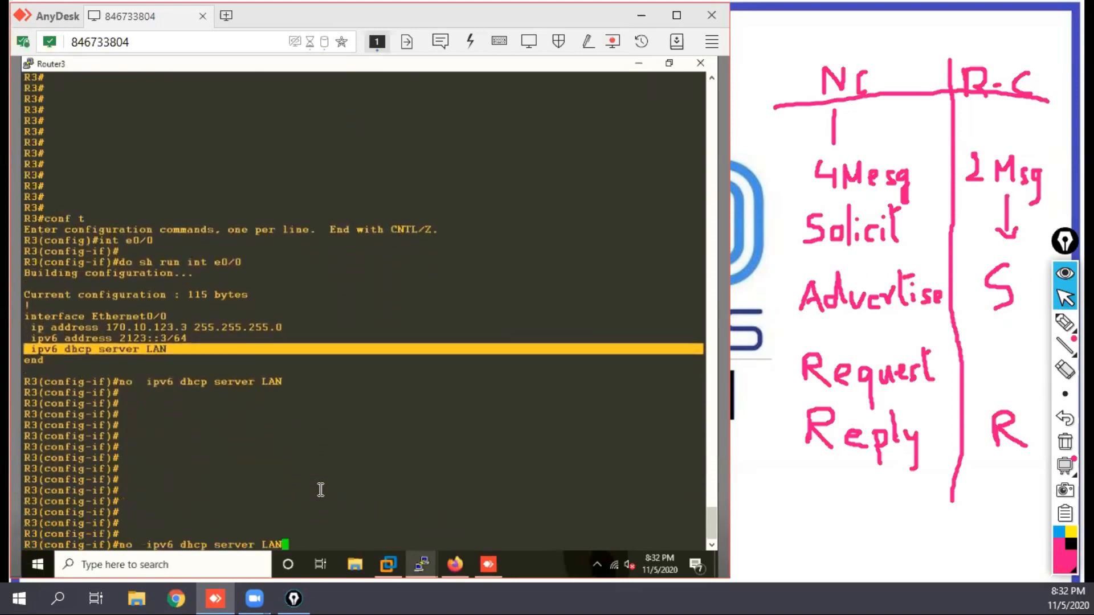
key(ctrl+a)
key(Delete)
key(Delete)
key(Delete)
key(Delete)
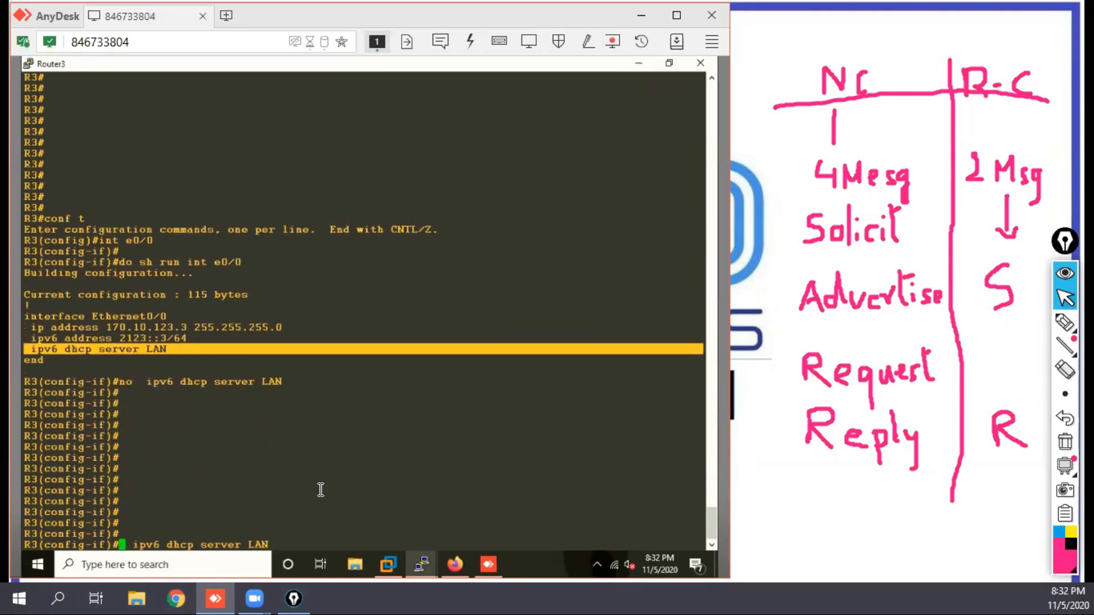
key(Delete)
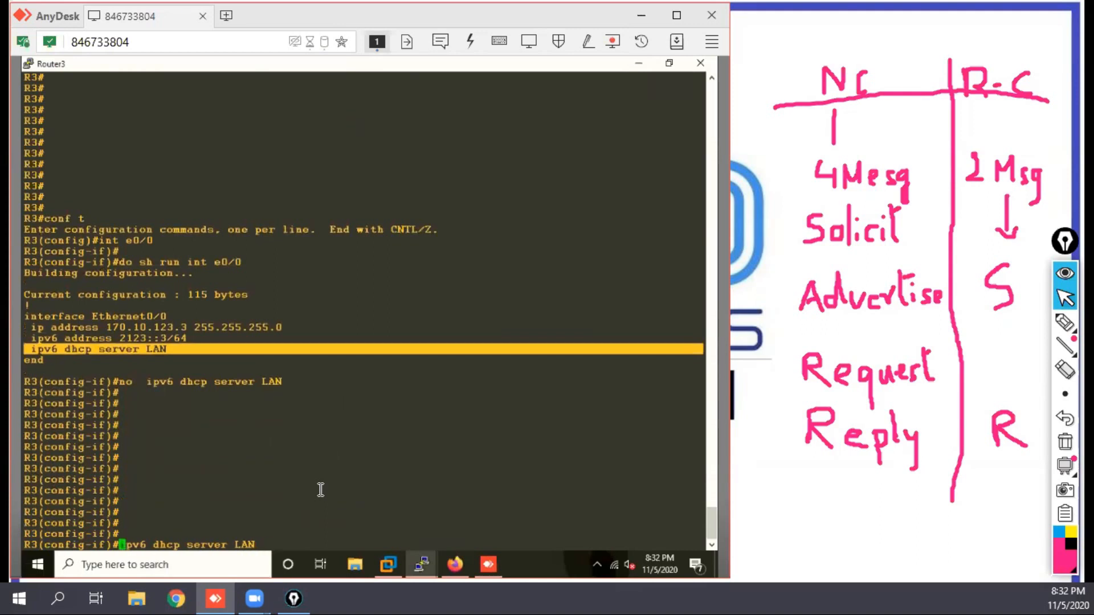
text(i)
key(Right)
key(Right)
key(Right)
key(Right)
key(Right)
key(Right)
key(Right)
key(Right)
key(Right)
key(Right)
key(Right)
key(Right)
key(Right)
key(Right)
key(Right)
key(Right)
key(Right)
key(Right)
key(Right)
text(rap)
key(Tab)
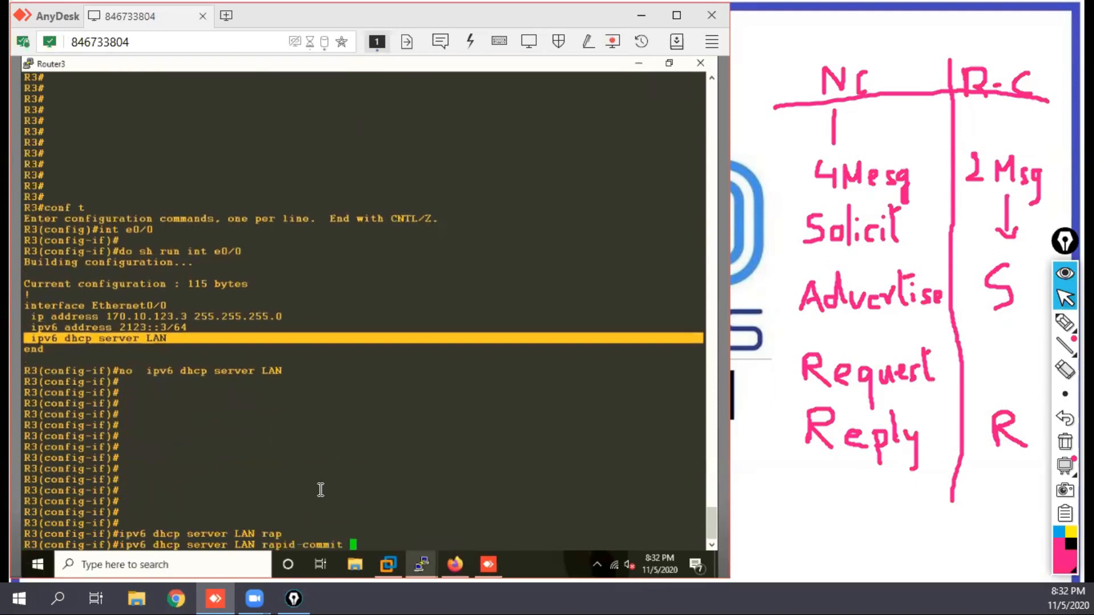
key(Return)
key(Return)
key(Return)
key(Return)
key(Return)
key(Return)
key(Return)
key(Return)
key(Return)
key(Return)
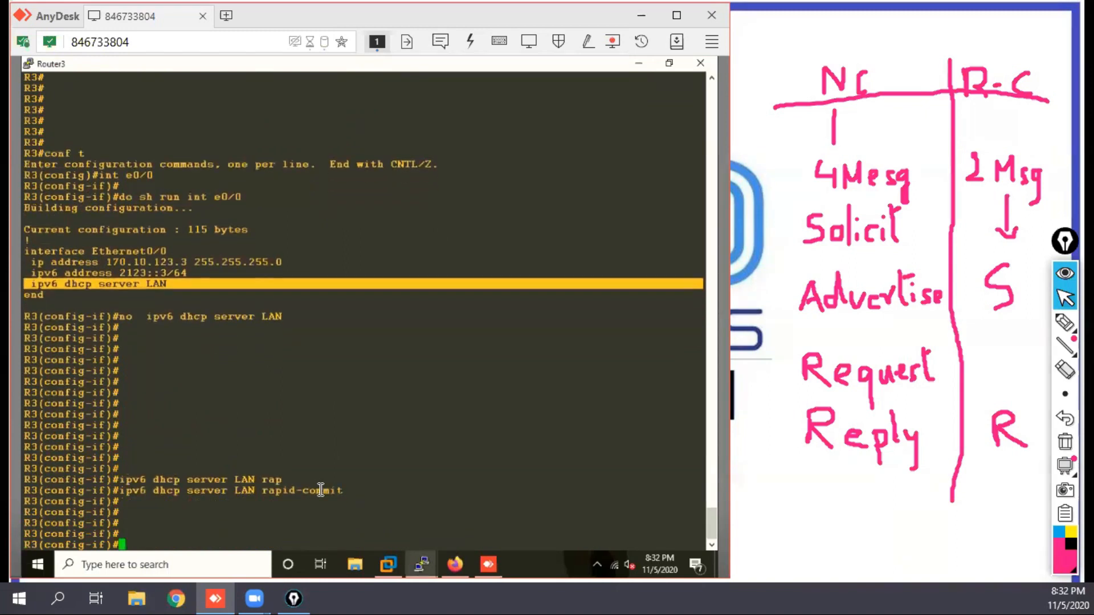
Step: Leave configuration mode on Router3 with end, returning to the privileged prompt
text(end)
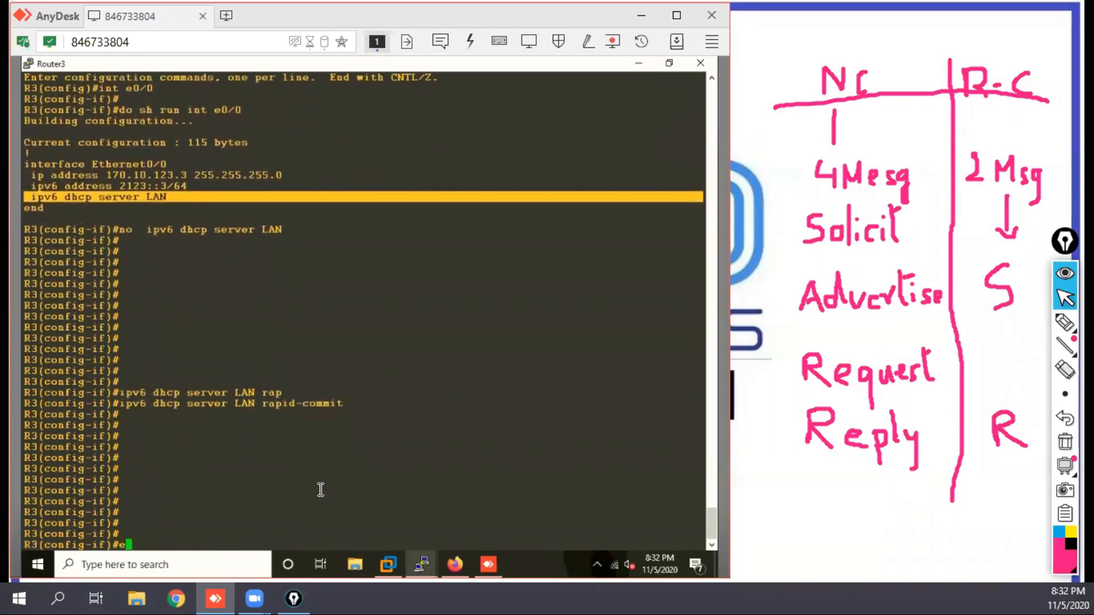
key(Return)
key(Return)
key(Return)
key(Return)
key(Return)
key(Return)
key(Return)
key(Return)
key(Return)
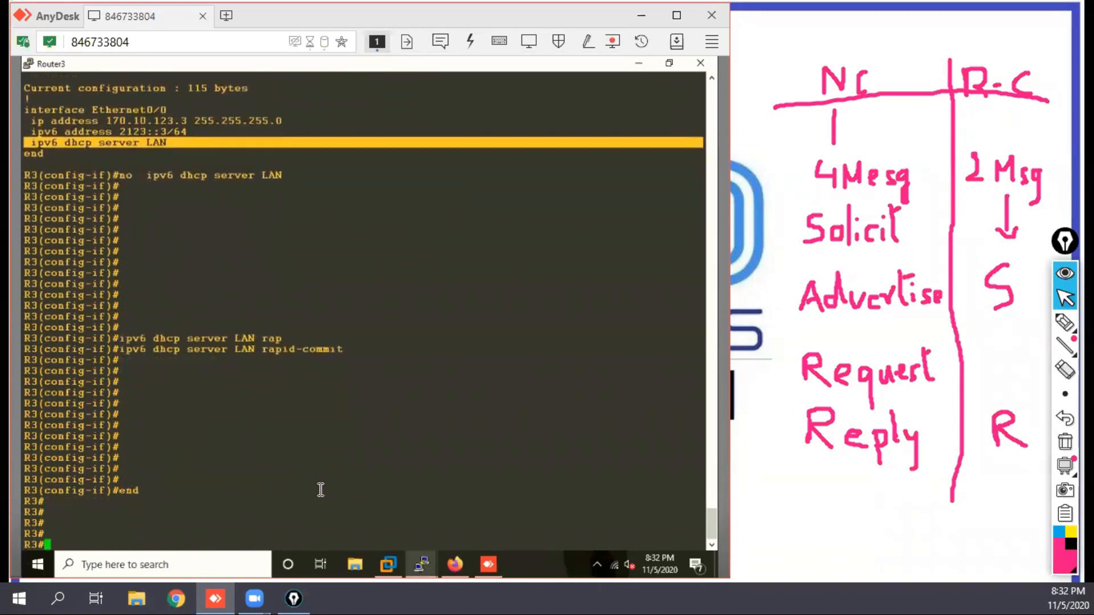
key(Return)
key(Return)
key(Return)
key(Return)
key(Return)
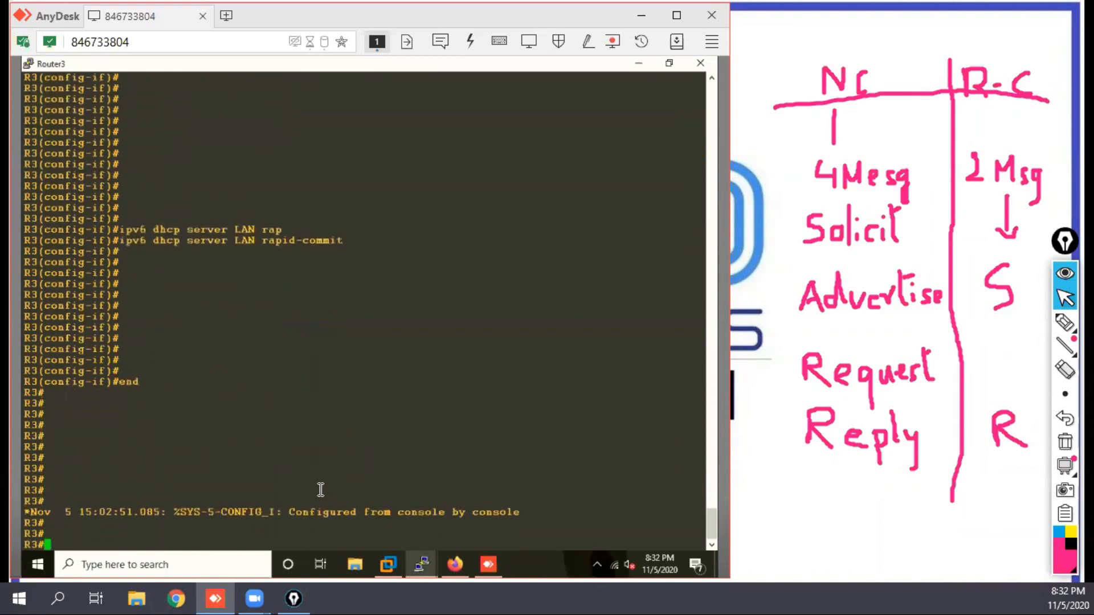
Step: Switch to Router2's console and leave interface configuration mode with exit, returning to global configuration
mouse_move(426, 569)
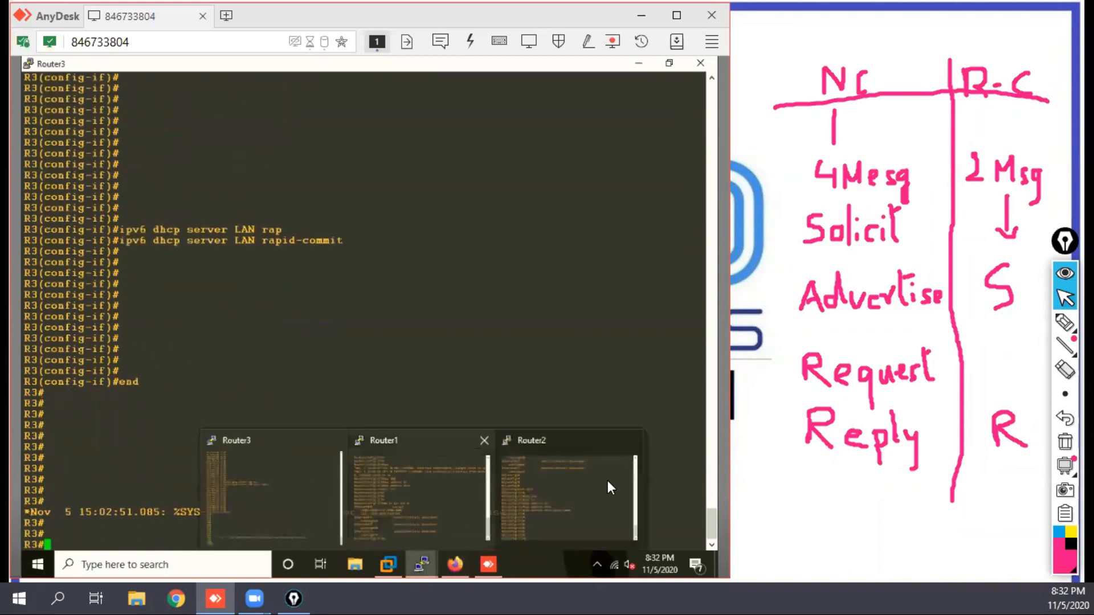
mouse_move(418, 488)
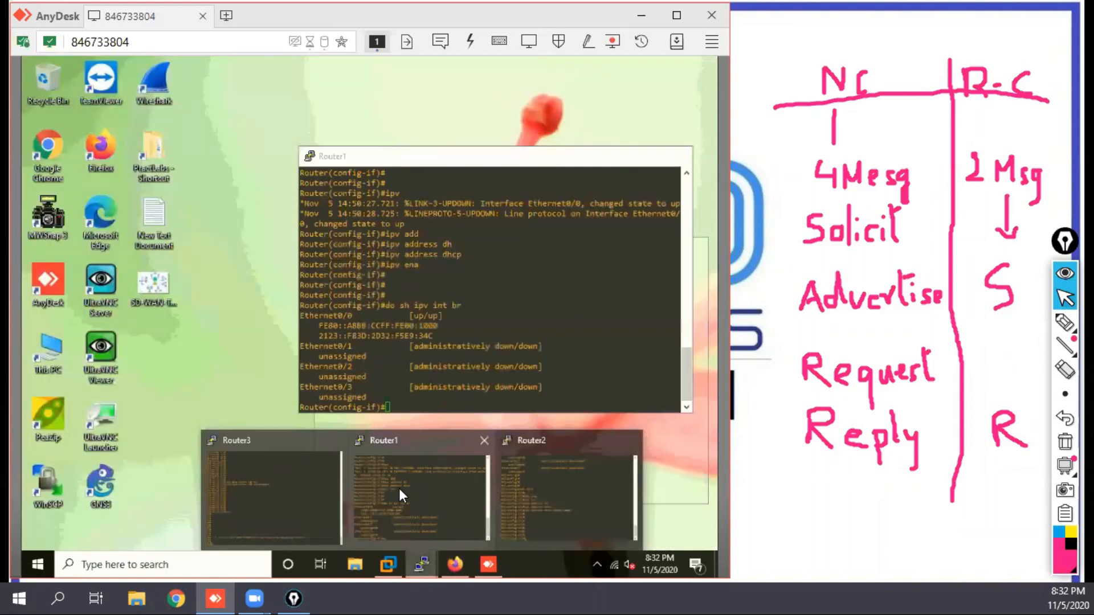
click(518, 493)
key(Return)
key(Return)
text(exit)
key(Return)
key(Return)
key(Return)
key(Return)
Step: Reset Router2's e0/0 to its default configuration with defa int e0/0
text(defa int e0/0)
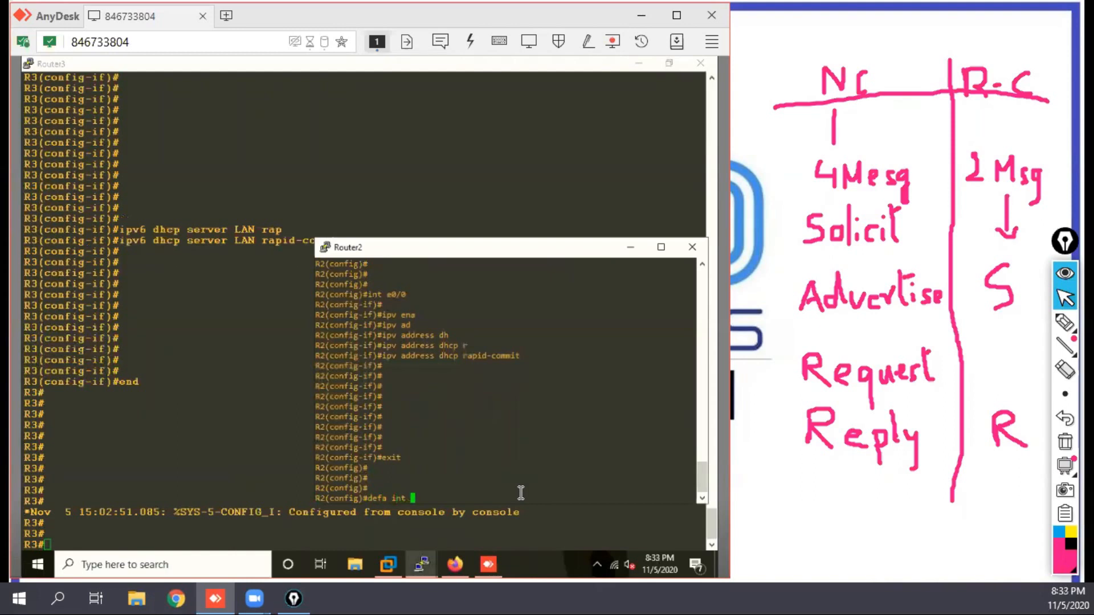
key(Return)
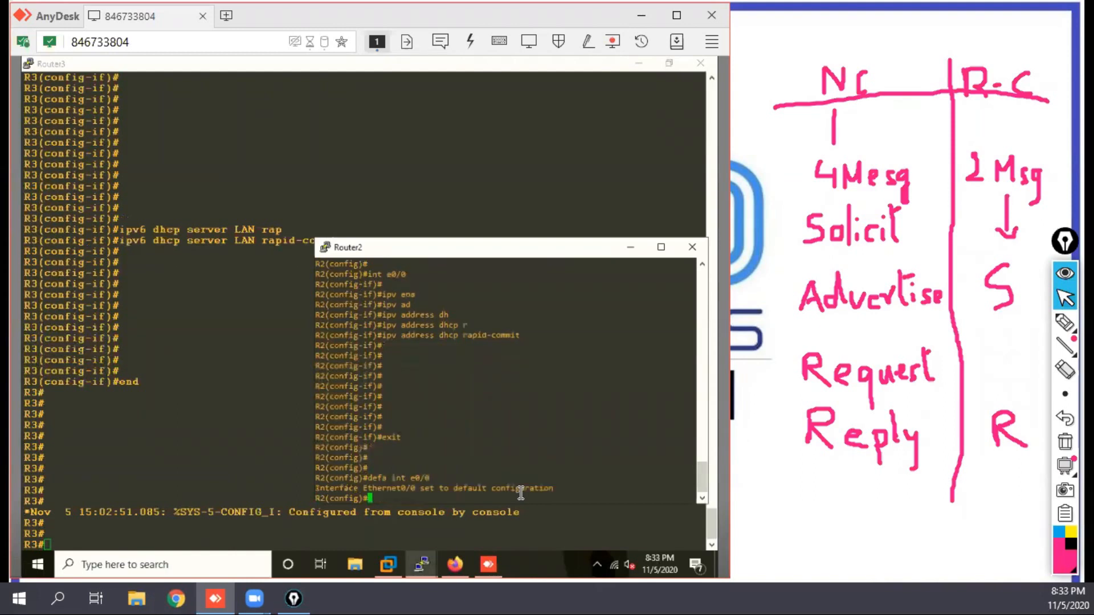
key(Return)
key(Return)
key(Return)
key(Return)
key(Return)
key(Return)
Step: Enter interface e0/0 on Router2 and apply ipv address dhcp rapid-commit
key(Return)
text(int e0/0)
key(Return)
key(Return)
key(Return)
key(Return)
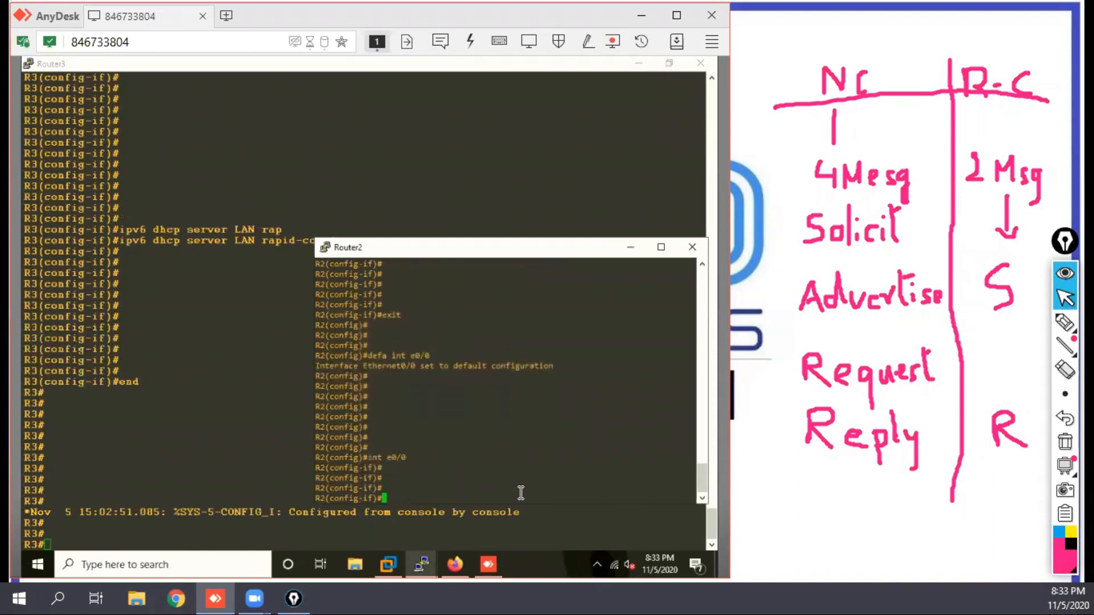
text(ipv address dhcp rapid-commit)
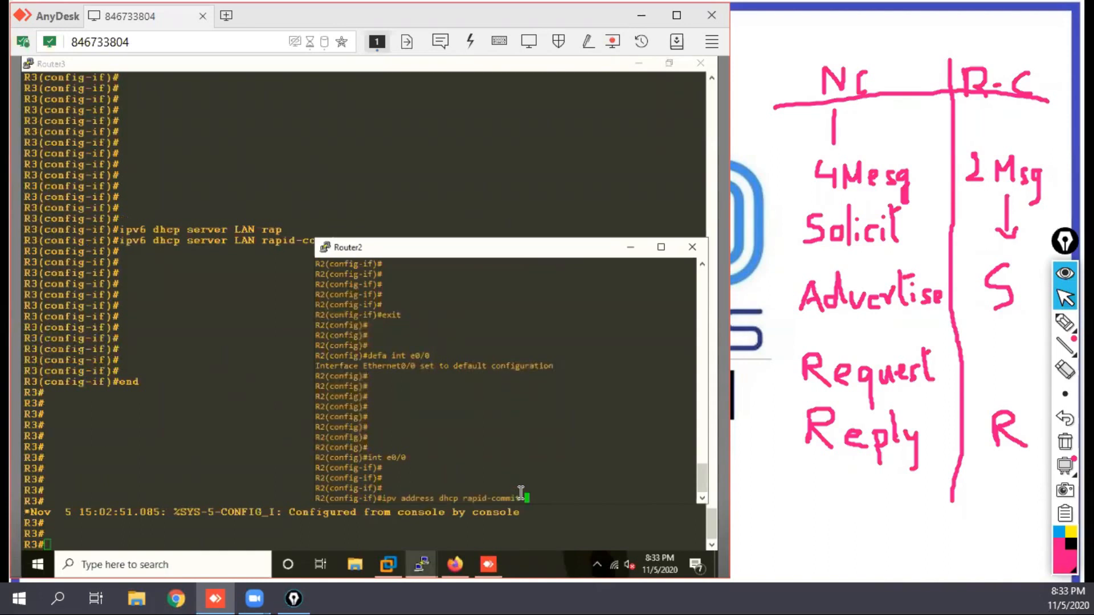
key(Return)
Step: Enable IPv6 on Router2's e0/0 with ipv ena
text(ipv ena)
key(Return)
key(Return)
key(Return)
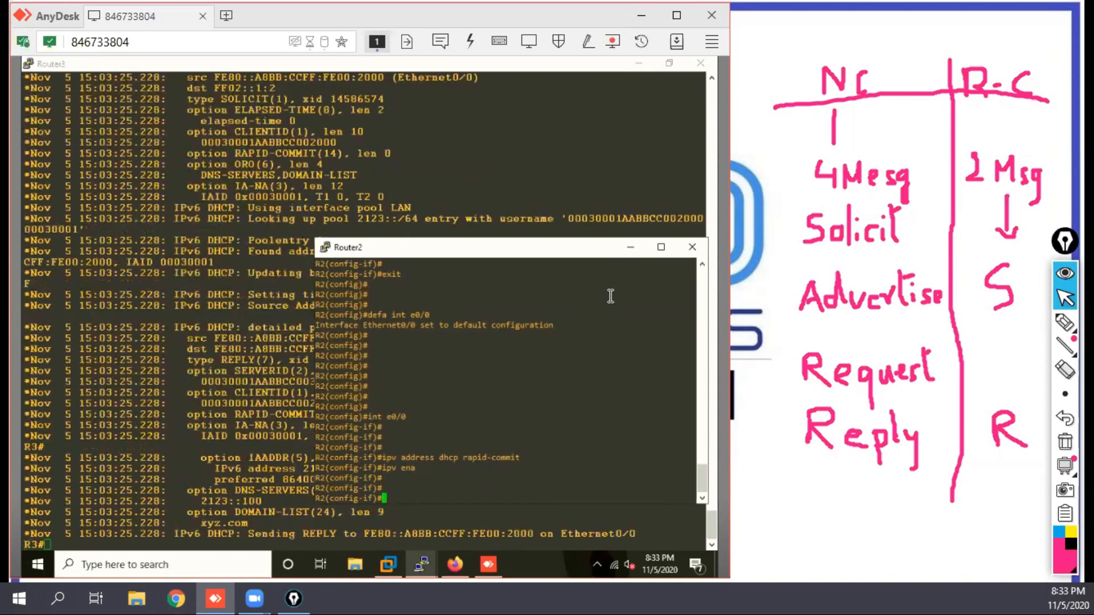
Step: Examine Router3's IPv6 DHCP debug output for the messages exchanged with Router2, marking the SOLICIT and REPLY entries
click(630, 247)
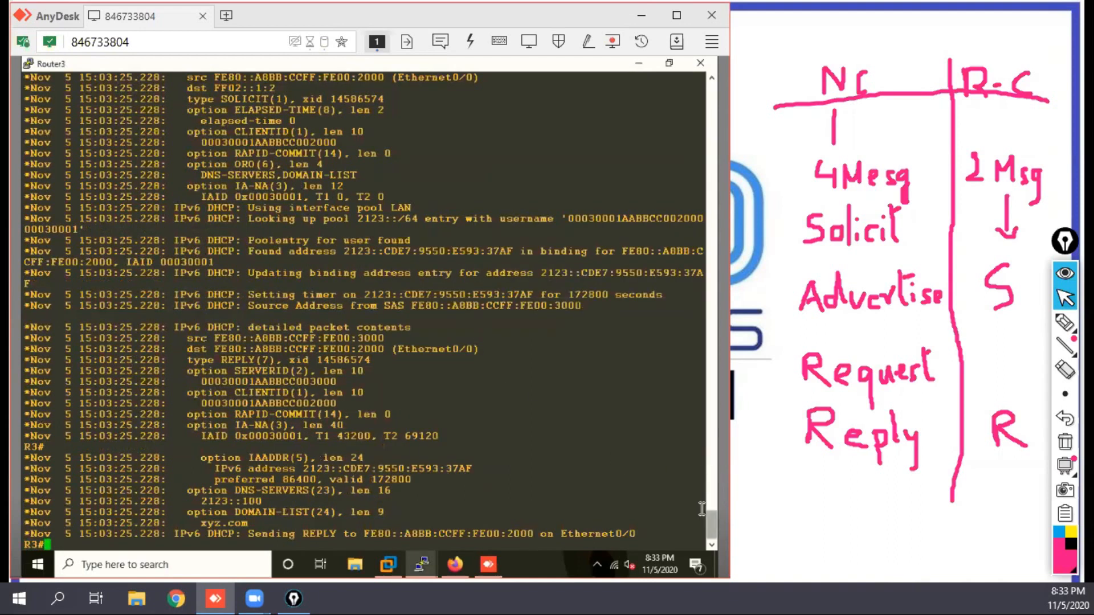
key(Return)
key(Return)
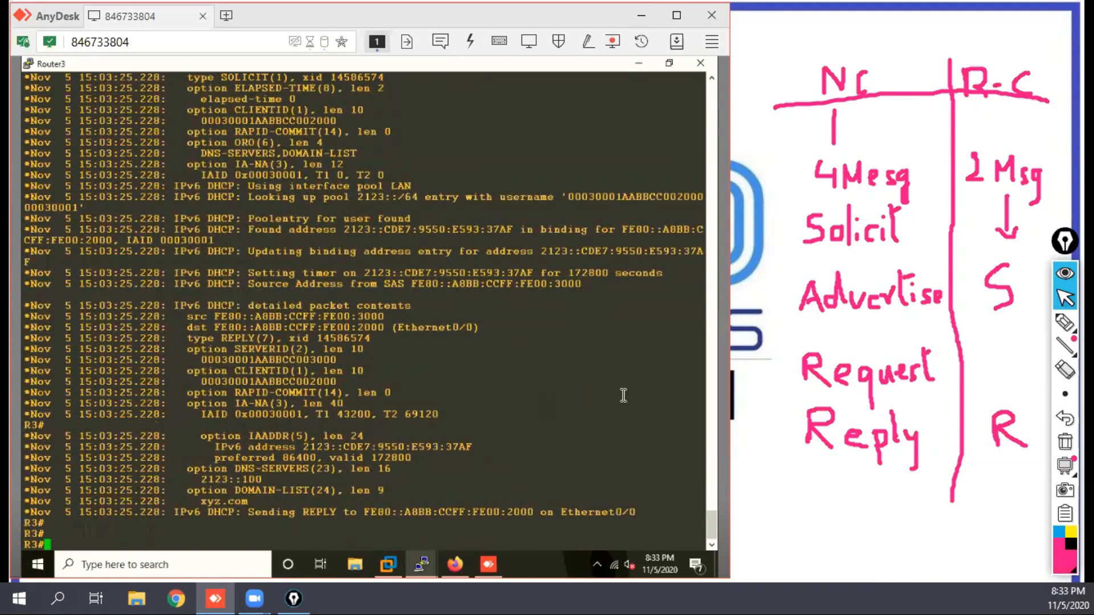
drag(712, 529, 714, 519)
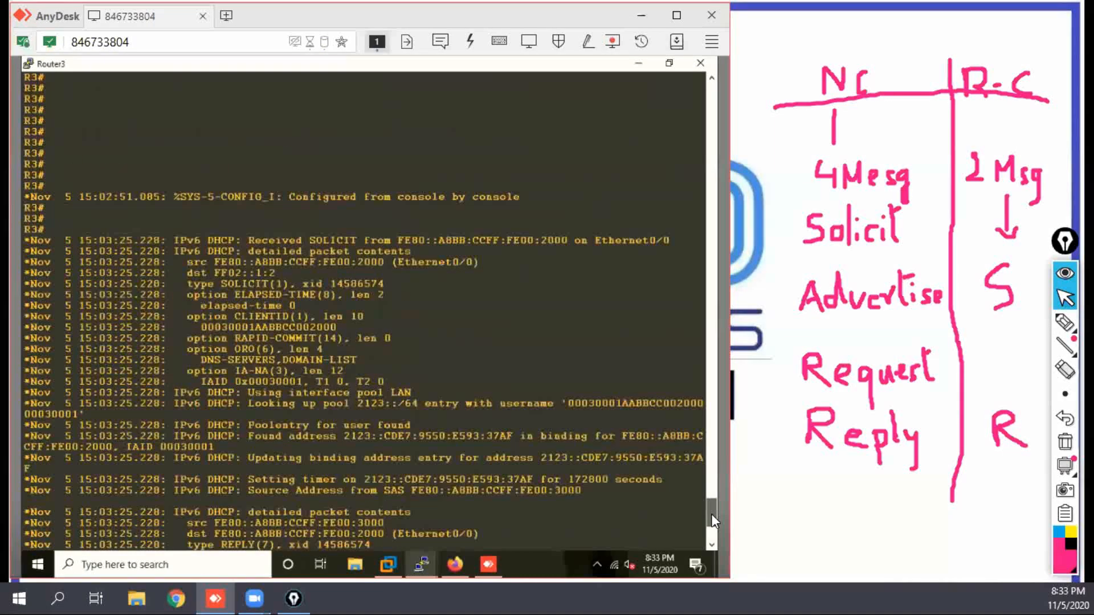
scroll(711, 515, down, 2)
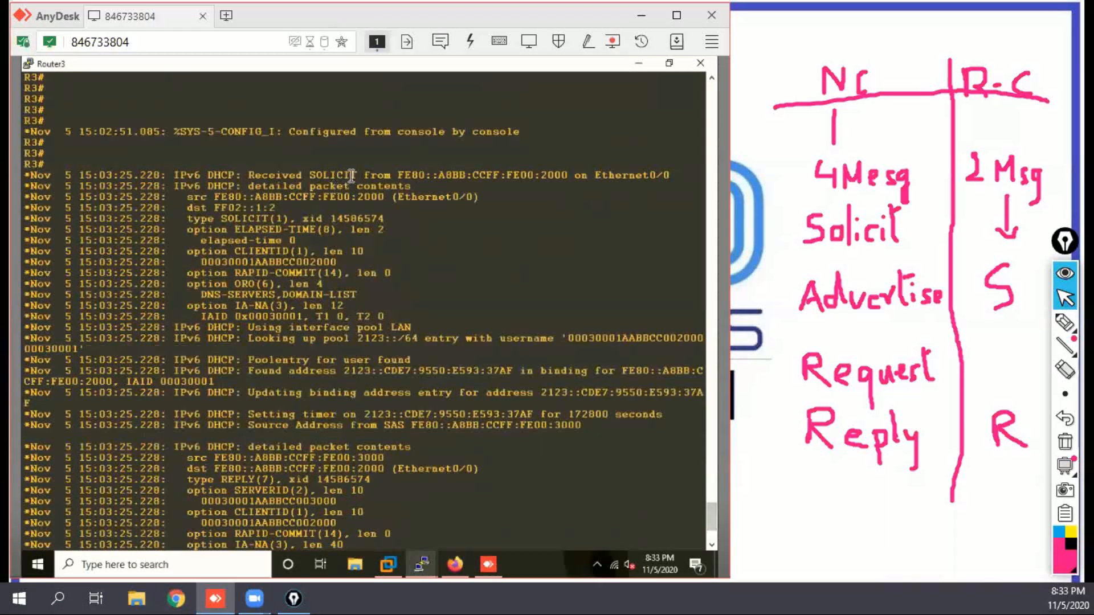
drag(363, 176, 309, 176)
scroll(711, 548, down, 3)
scroll(711, 548, down, 2)
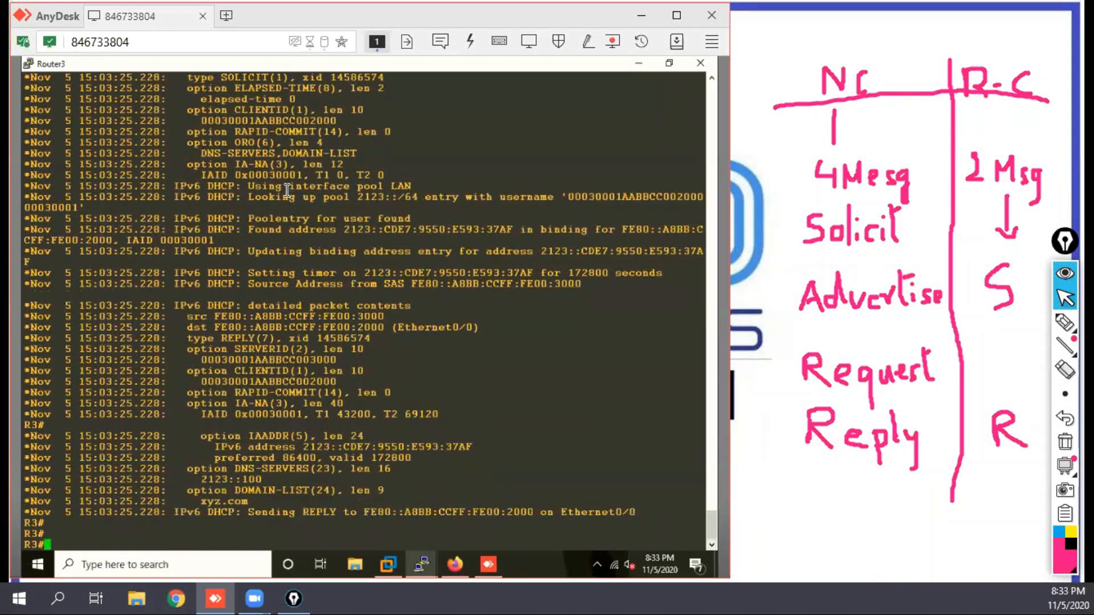
drag(343, 512, 306, 512)
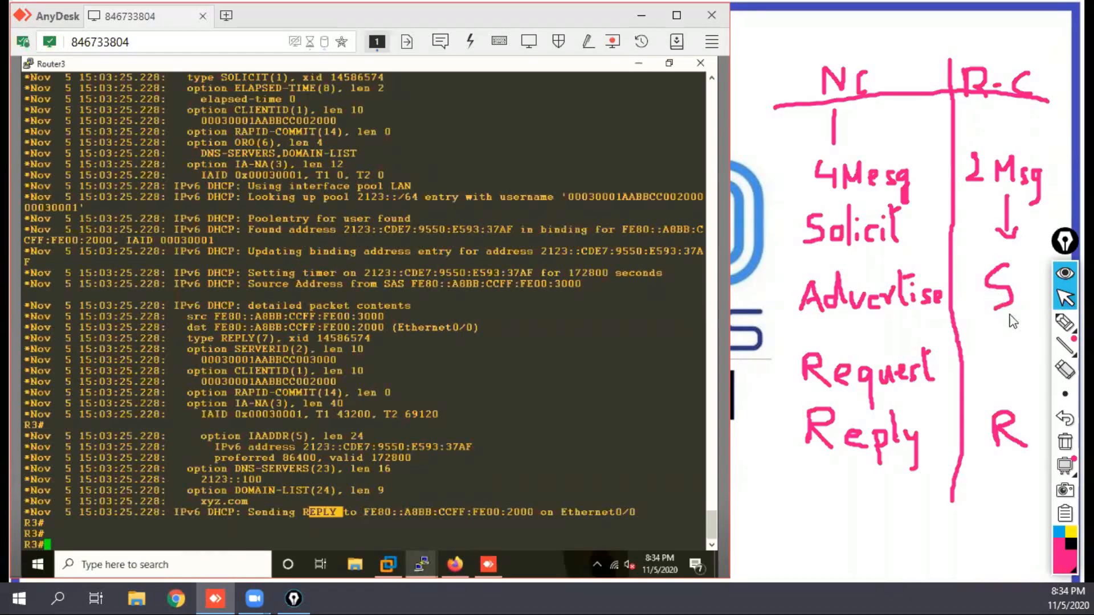
Step: Clear the handwritten screen annotations and minimise the Router3 console and the EVE topology browser
click(1065, 442)
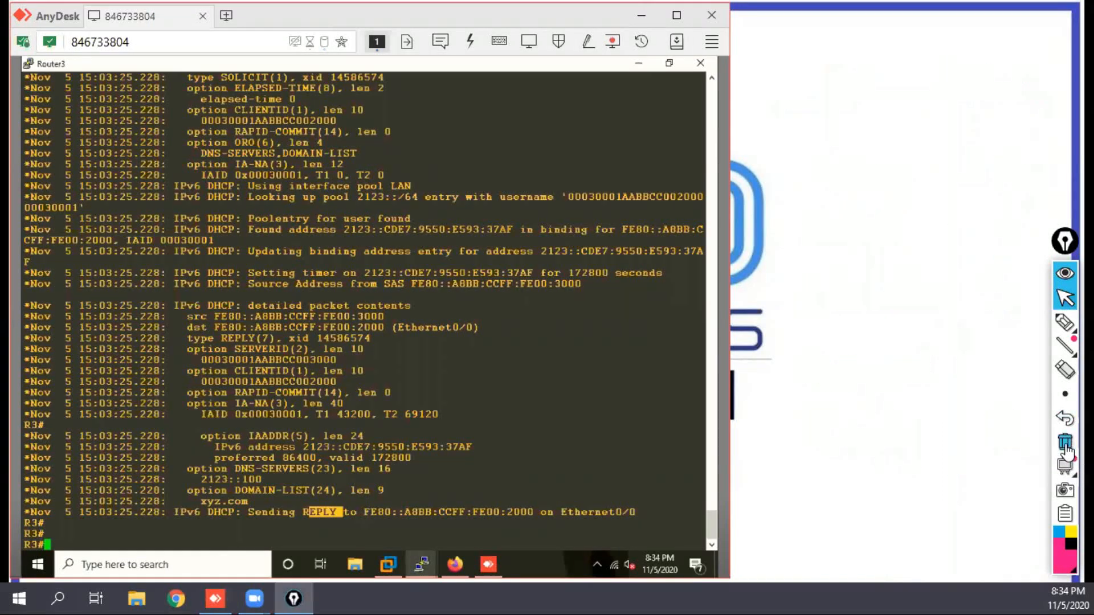
click(637, 66)
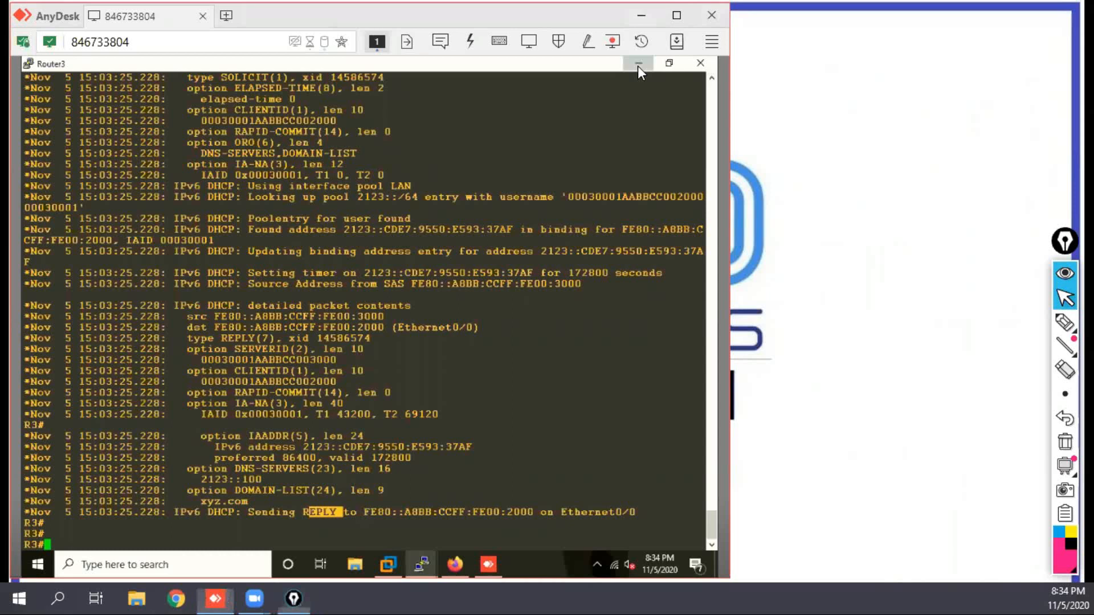
click(638, 66)
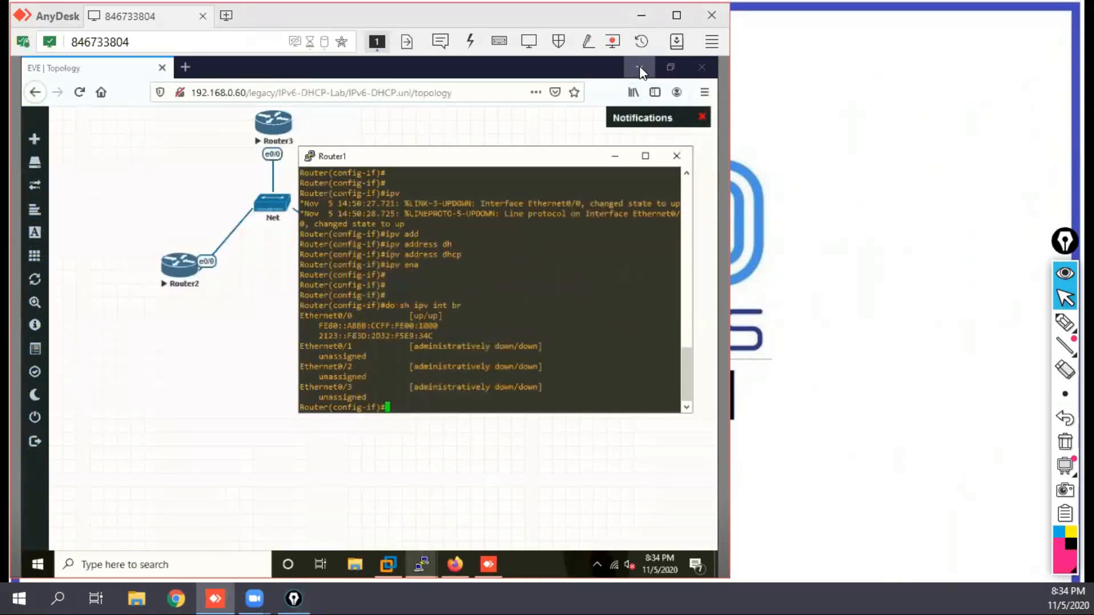
click(639, 66)
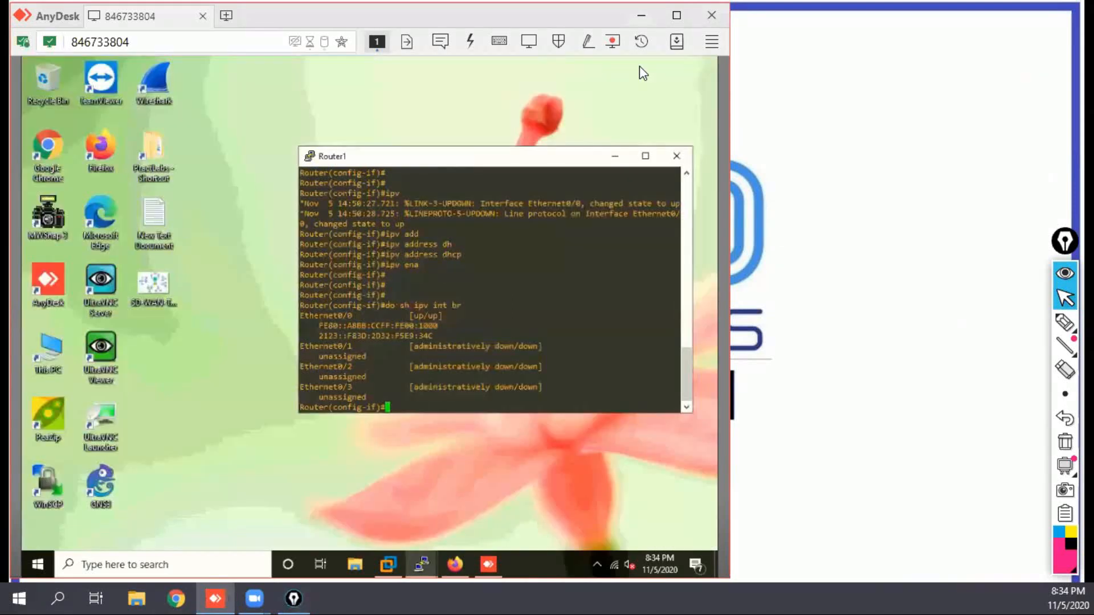
Step: Close the Router1, Router2 and Router3 PuTTY sessions, confirming each exit
click(683, 160)
click(388, 359)
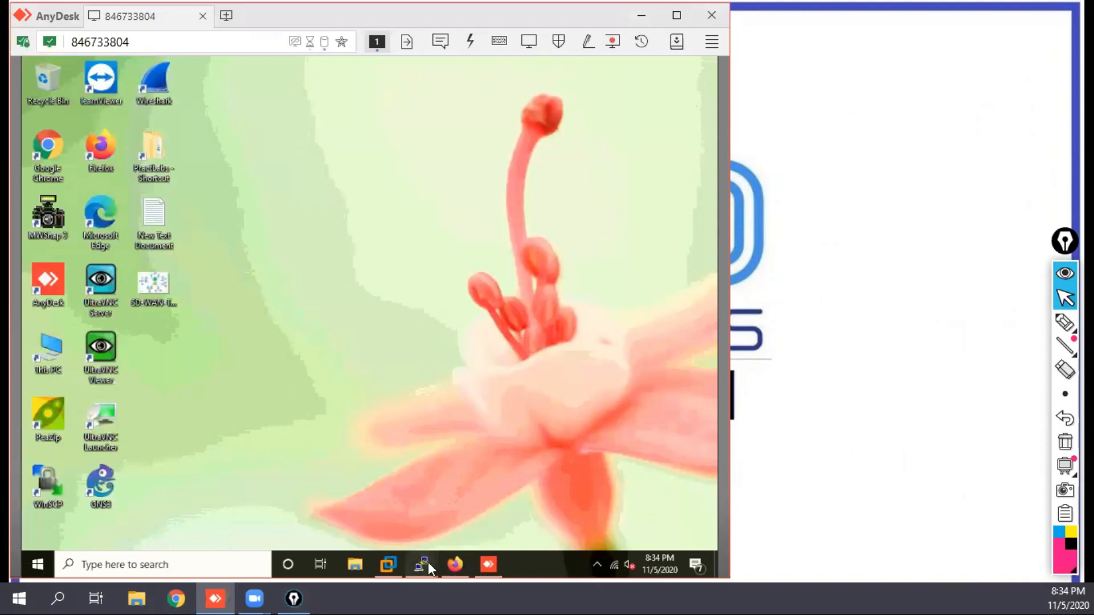
mouse_move(428, 562)
click(558, 437)
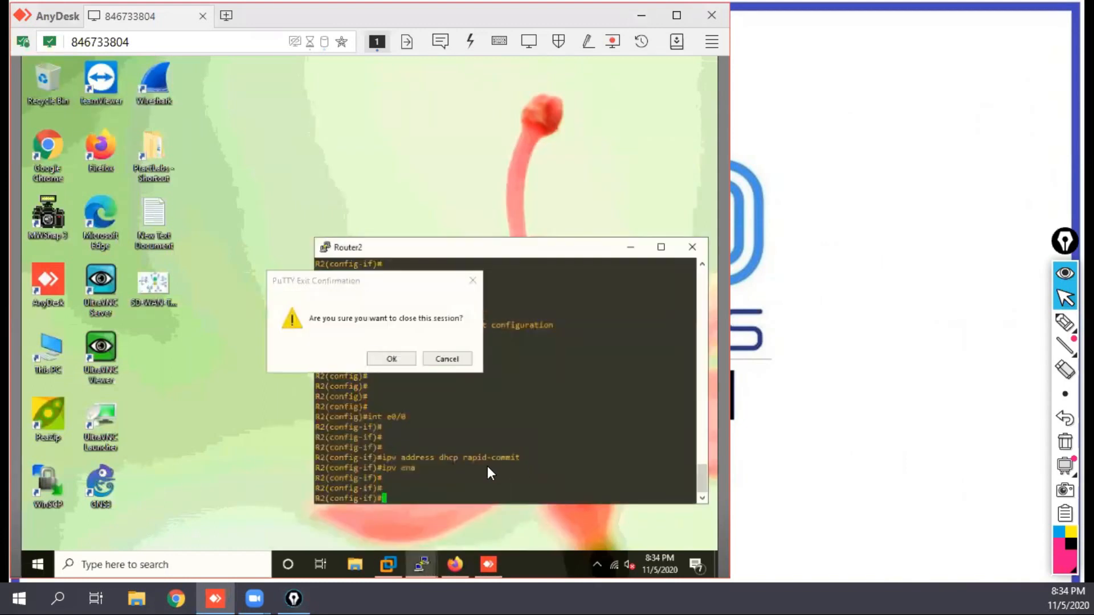
click(398, 360)
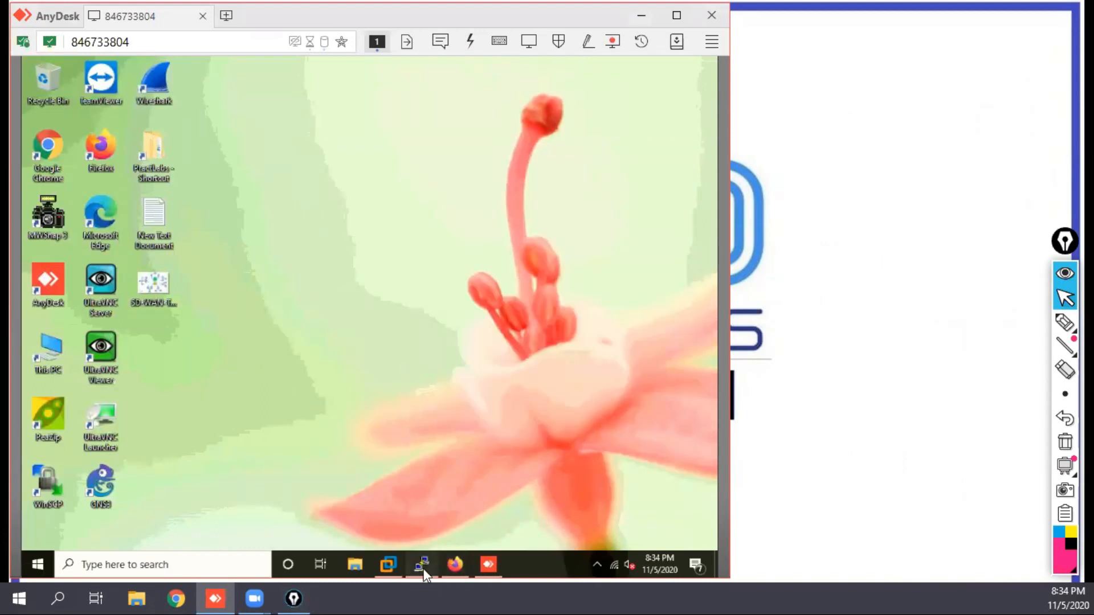
click(422, 564)
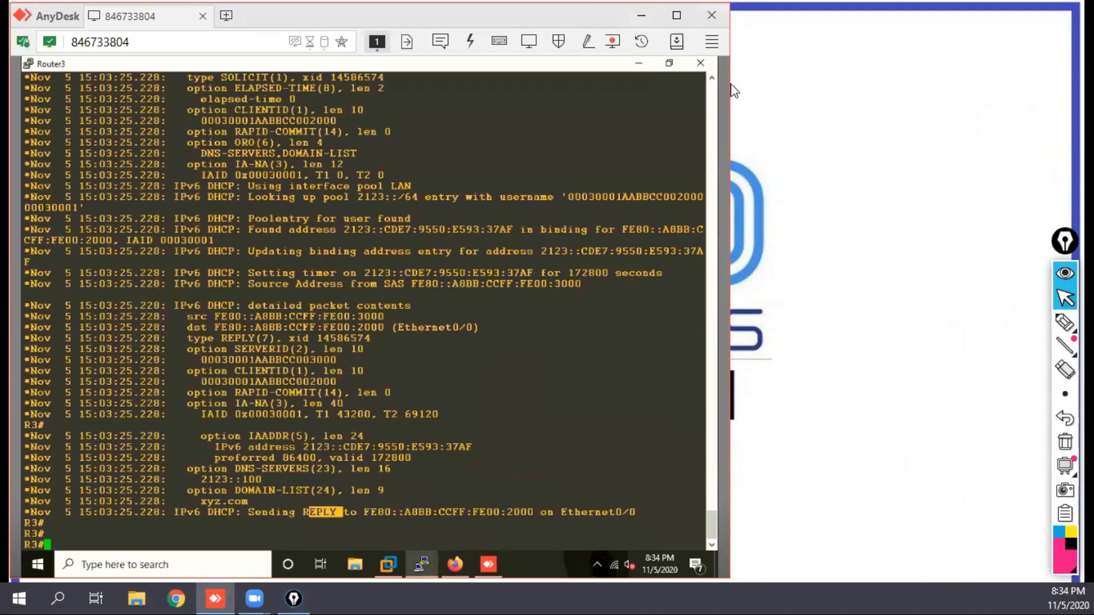
click(700, 62)
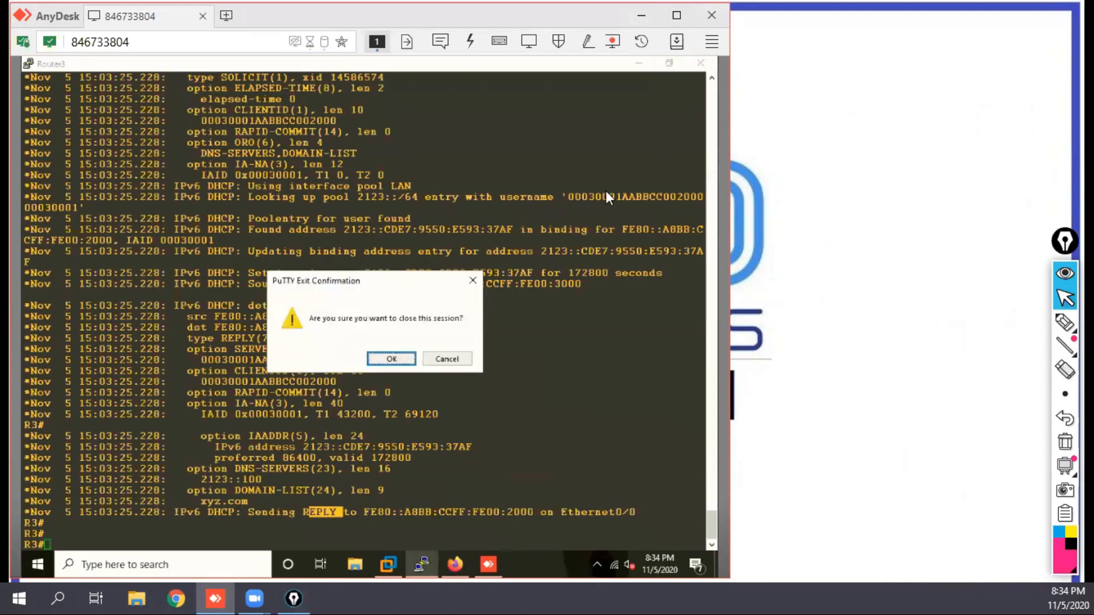
click(386, 359)
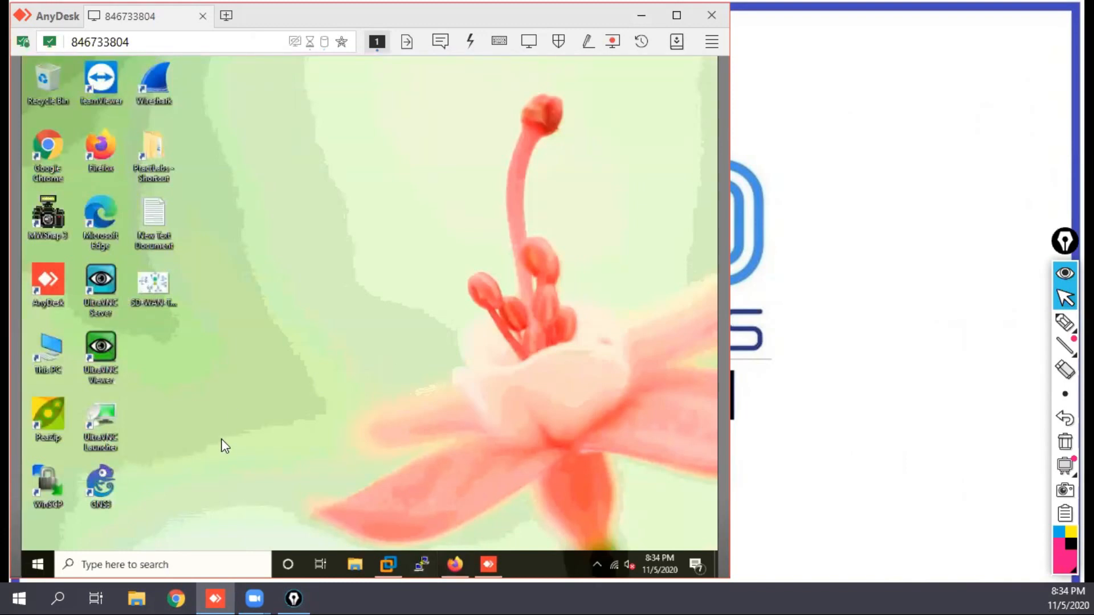
Step: Open the 8-New-Rtr GNS3 project from the 8-New-Rtrs folder inside PractLabs
double_click(147, 150)
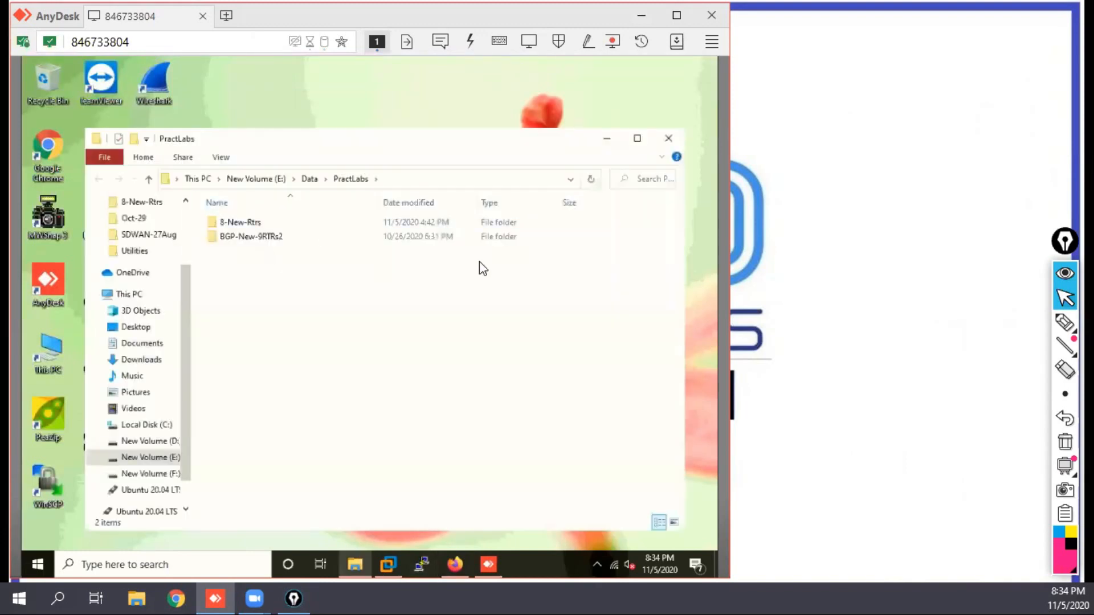
double_click(246, 224)
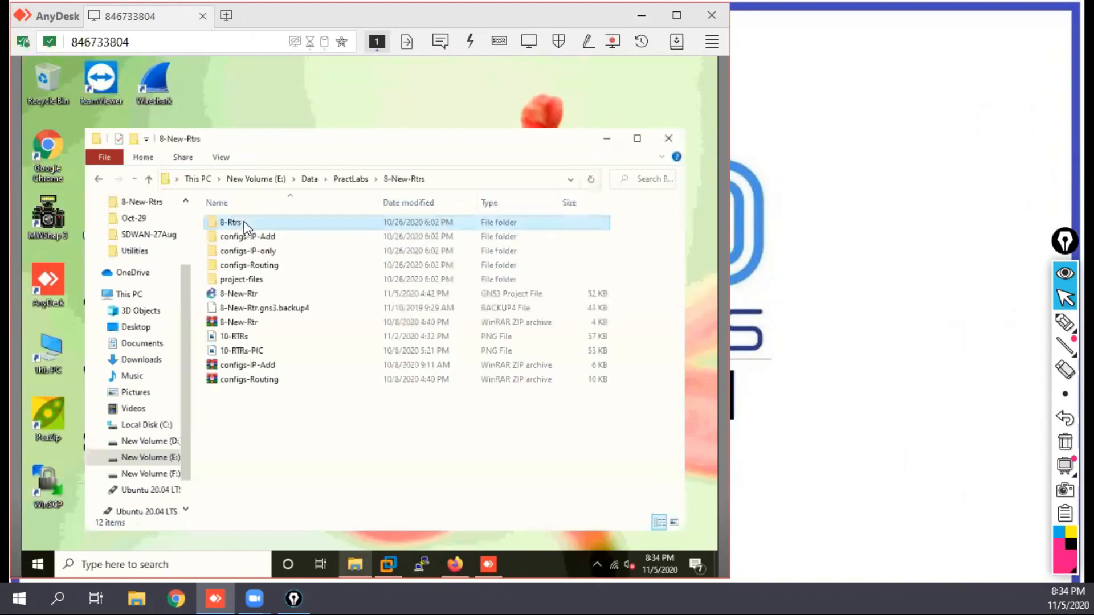
double_click(254, 298)
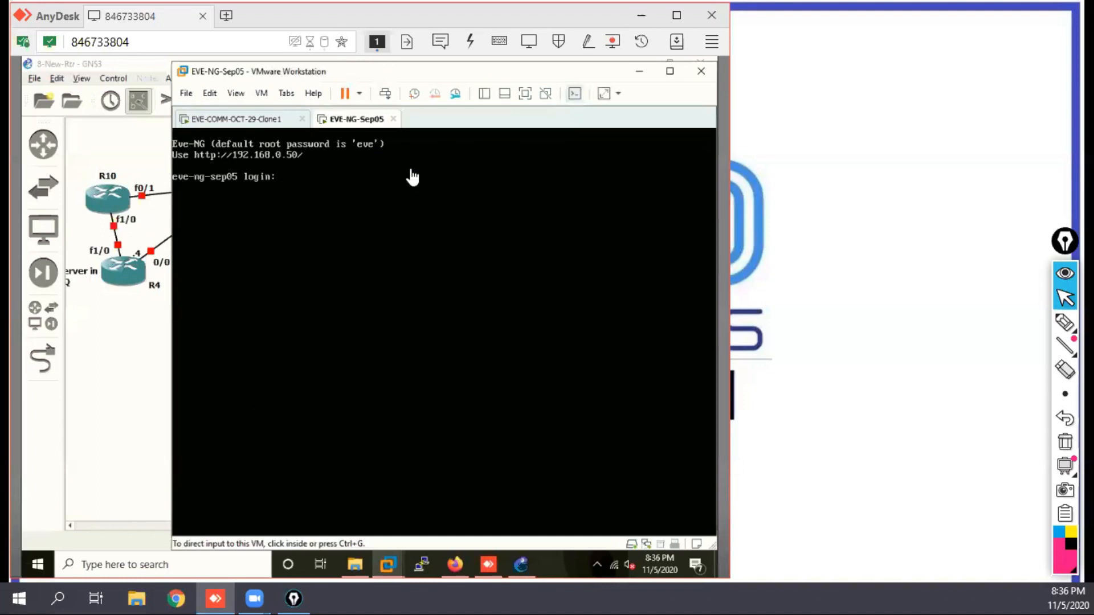
Step: Minimise the VMware window, open consoles for all devices in the 8-New-Rtr project, and return to the topology
click(640, 73)
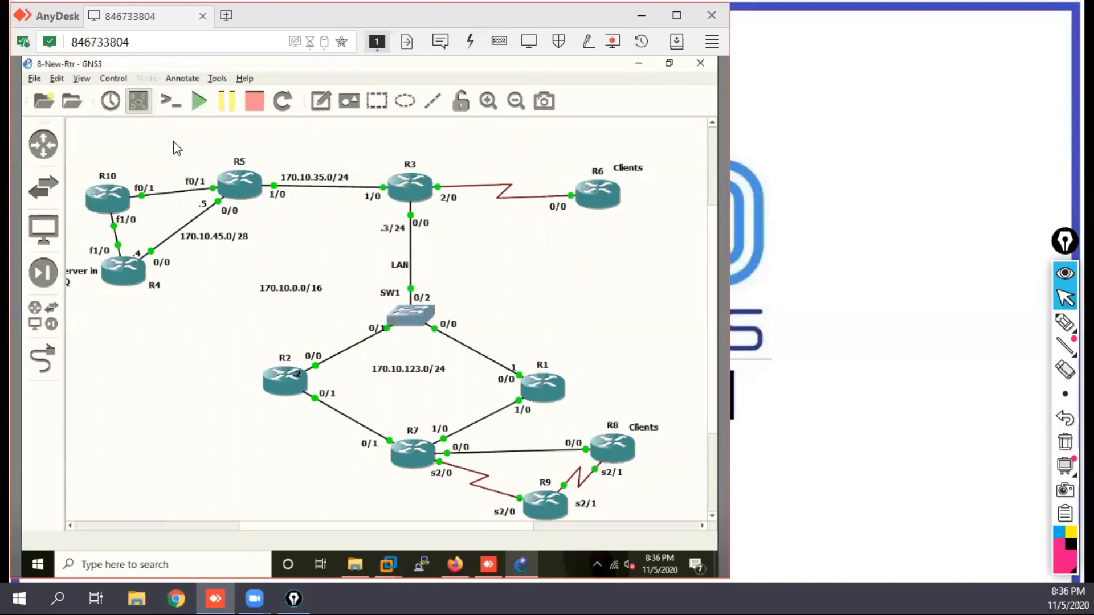
click(170, 102)
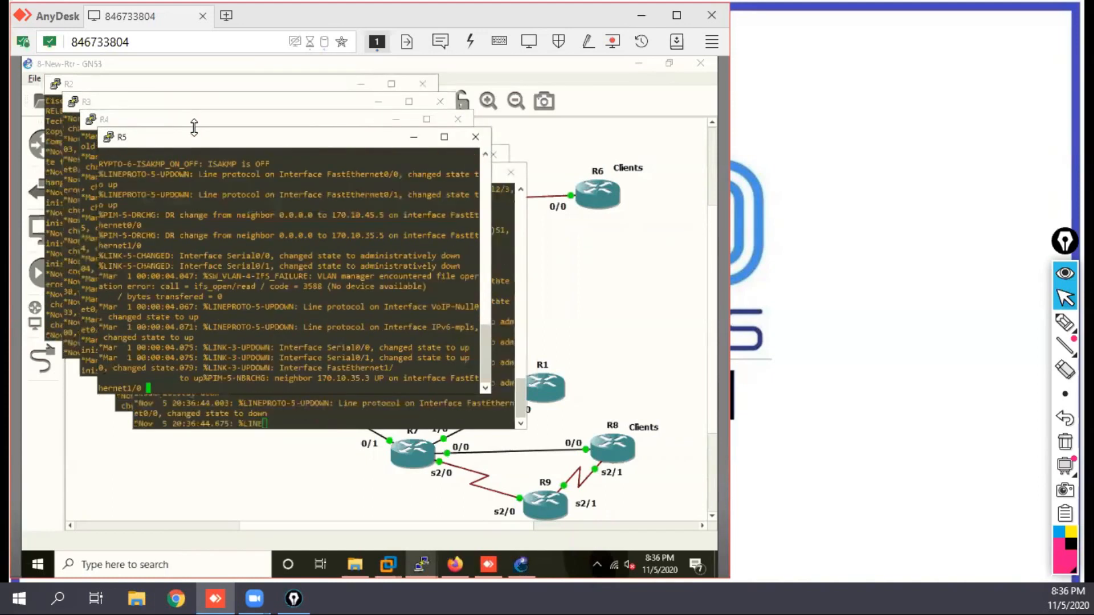
click(636, 267)
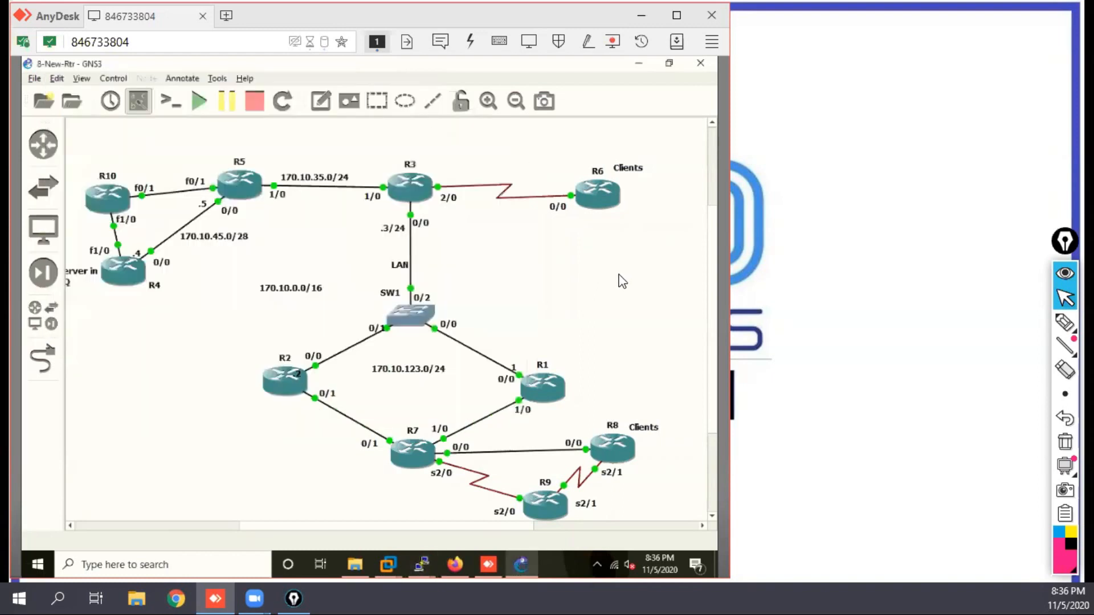
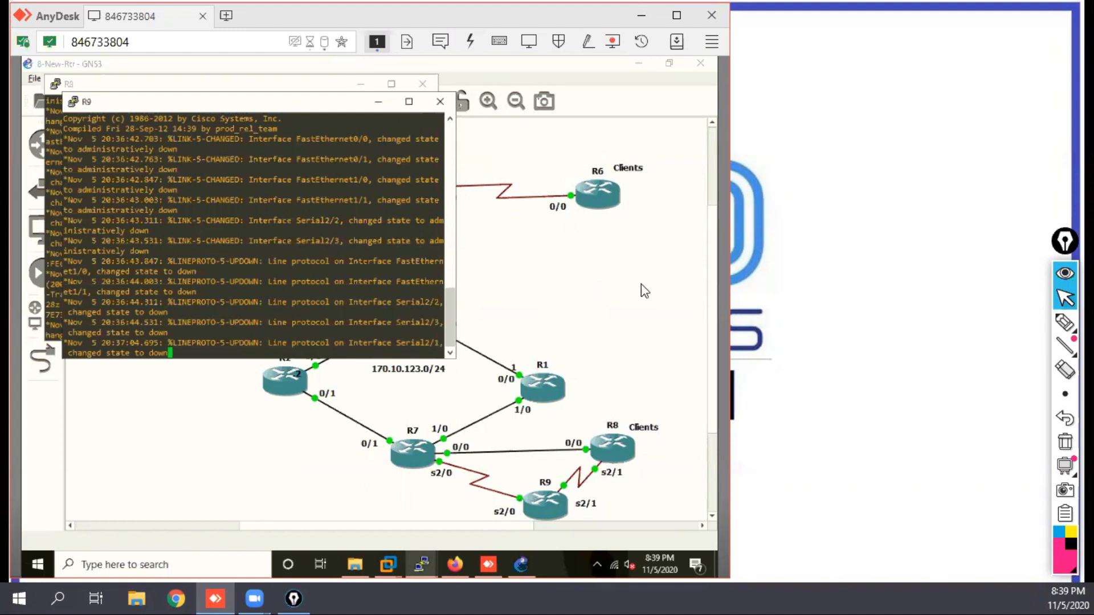
Step: Handwrite the underlined heading "6To4" with the notes "Dy T", "A to A" and "Scalable" beside the remote desktop
click(1067, 326)
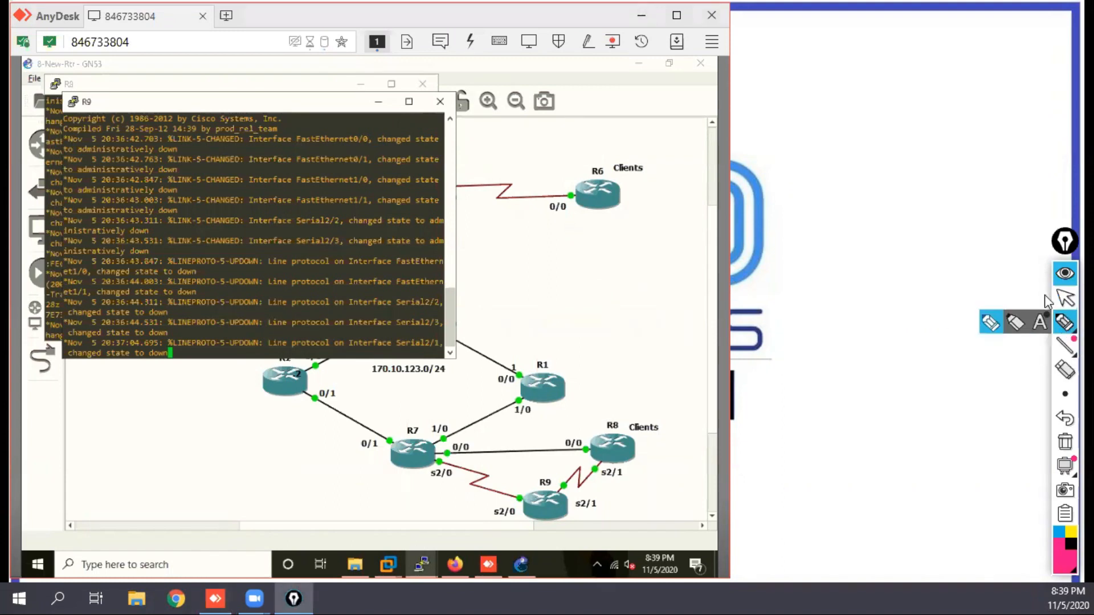
mouse_move(836, 76)
mouse_down()
mouse_move(845, 93)
mouse_move(838, 87)
mouse_move(886, 69)
mouse_move(877, 102)
mouse_move(895, 89)
mouse_move(911, 97)
mouse_move(921, 81)
mouse_up()
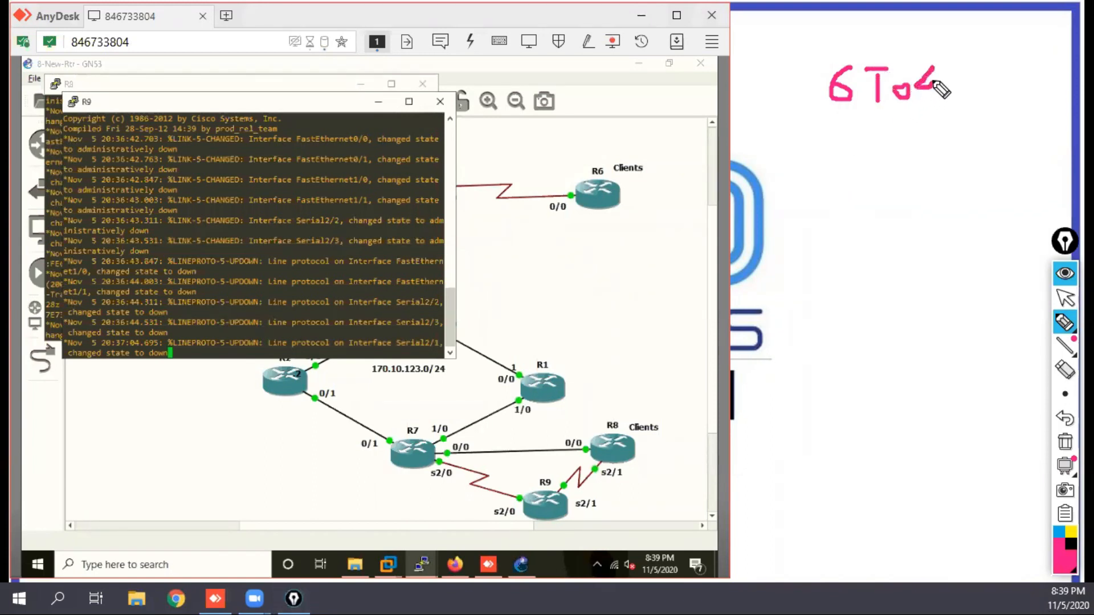
drag(812, 110, 955, 110)
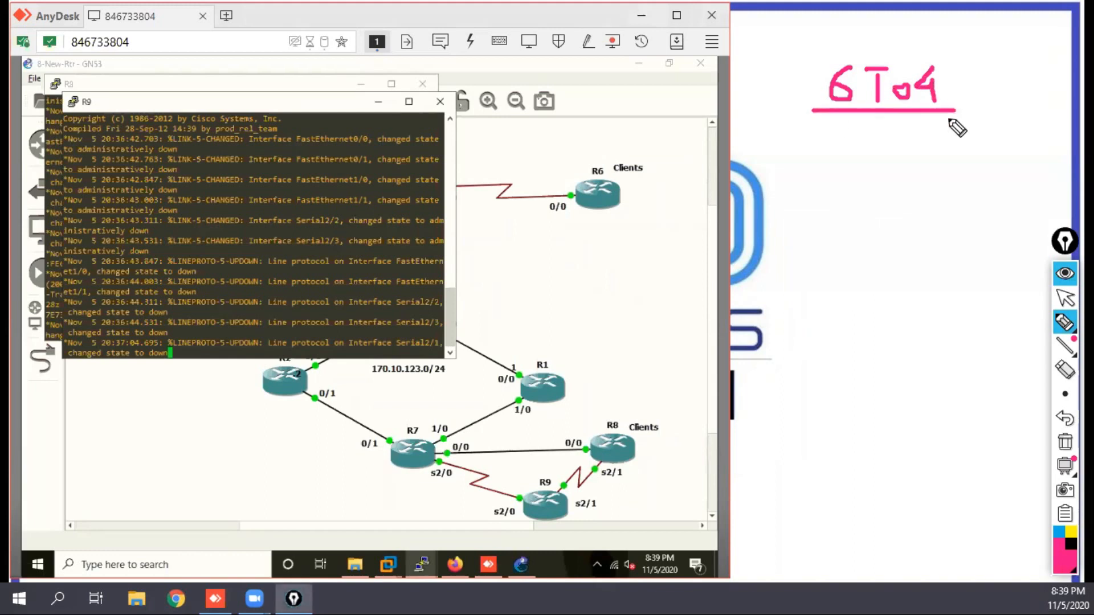
drag(807, 130, 809, 168)
mouse_move(801, 130)
mouse_down()
mouse_move(812, 167)
mouse_move(878, 150)
mouse_move(866, 217)
mouse_up()
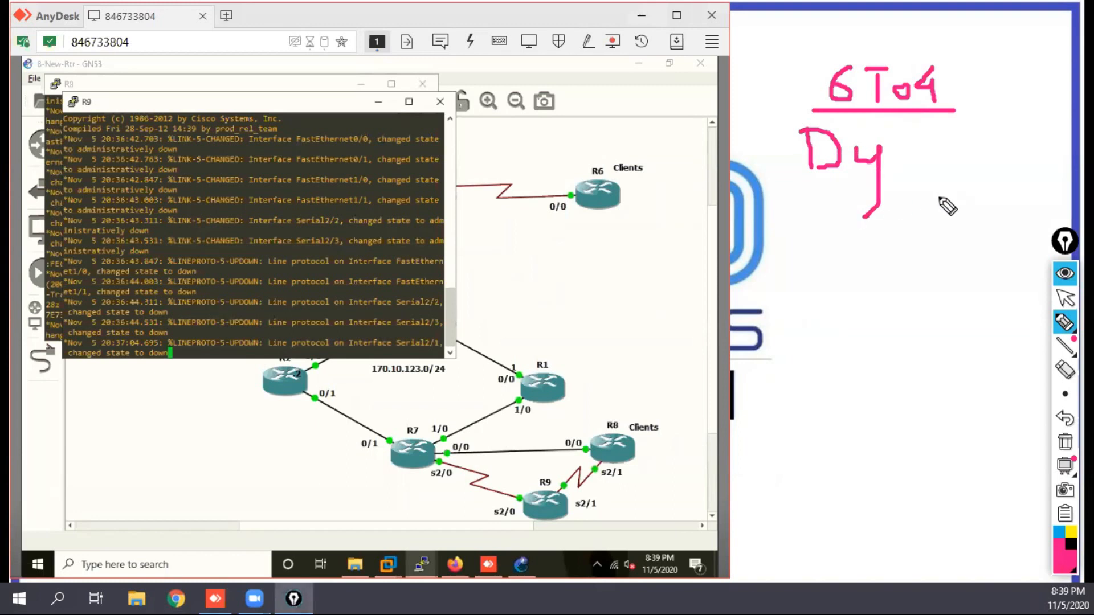
mouse_move(930, 134)
mouse_down()
mouse_move(943, 135)
mouse_move(942, 162)
mouse_up()
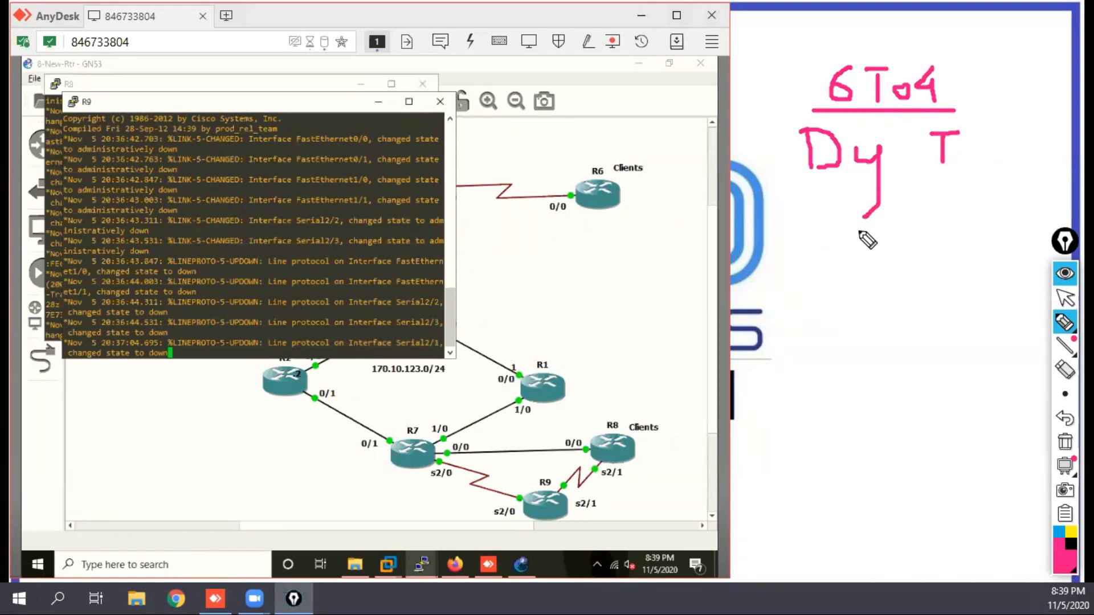
mouse_move(806, 264)
mouse_down()
mouse_move(832, 265)
mouse_move(831, 247)
mouse_move(866, 234)
mouse_move(879, 261)
mouse_move(889, 242)
mouse_move(954, 267)
mouse_move(950, 247)
mouse_up()
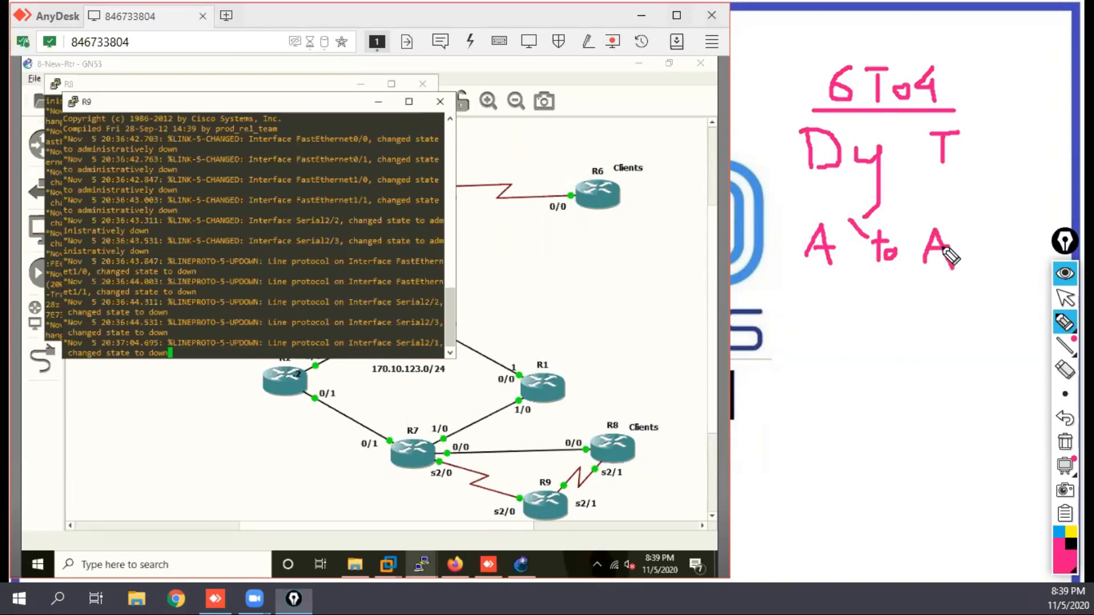
mouse_move(855, 290)
mouse_down()
mouse_move(835, 322)
mouse_move(908, 327)
mouse_move(917, 308)
mouse_move(918, 324)
mouse_move(934, 311)
mouse_move(968, 316)
mouse_move(958, 324)
mouse_move(999, 315)
mouse_move(1013, 332)
mouse_up()
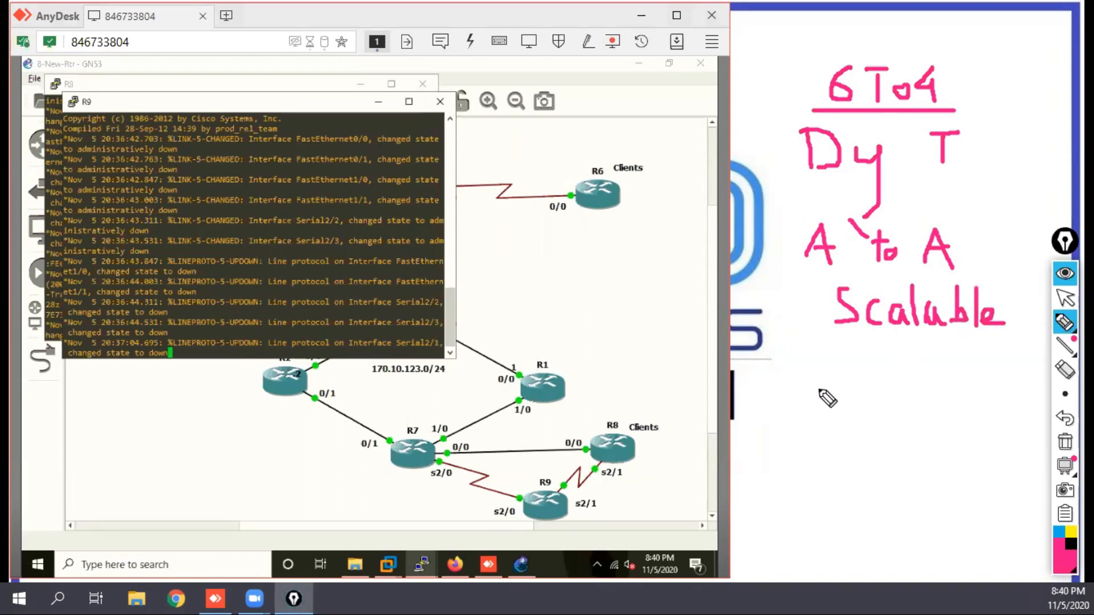
Step: Handwrite the first numbered point, "1> Reachability", below the Scalable note
drag(769, 373, 770, 389)
mouse_move(766, 350)
mouse_down()
mouse_move(798, 386)
mouse_move(763, 414)
mouse_up()
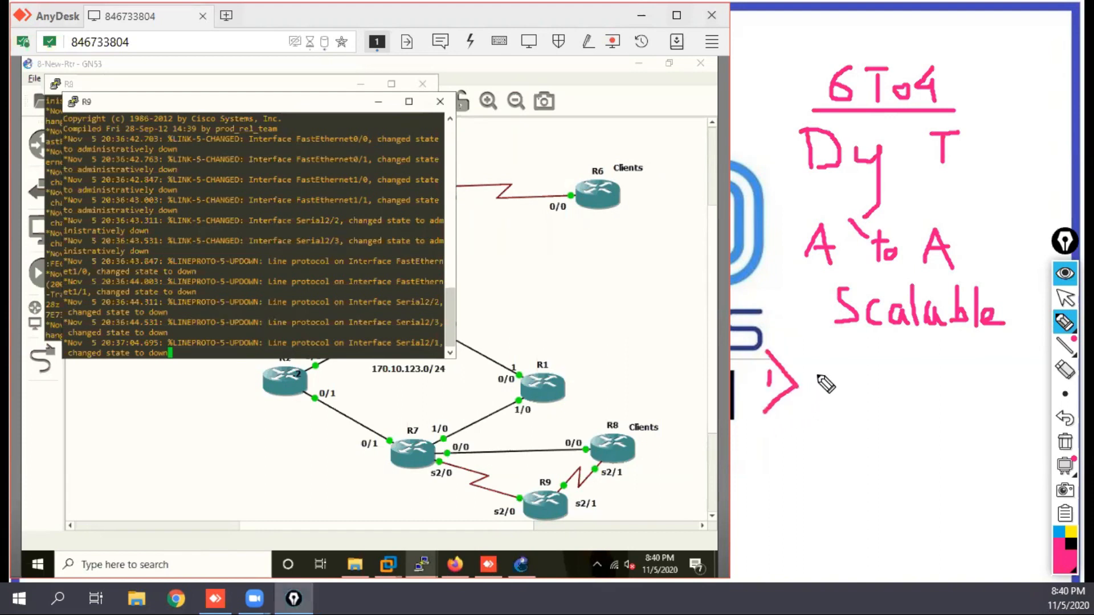
mouse_move(808, 391)
mouse_down()
mouse_move(835, 361)
mouse_move(812, 374)
mouse_move(842, 392)
mouse_move(900, 369)
mouse_move(911, 386)
mouse_move(1028, 392)
mouse_move(1034, 416)
mouse_move(1017, 419)
mouse_up()
click(975, 370)
click(1000, 371)
drag(1010, 360, 1025, 361)
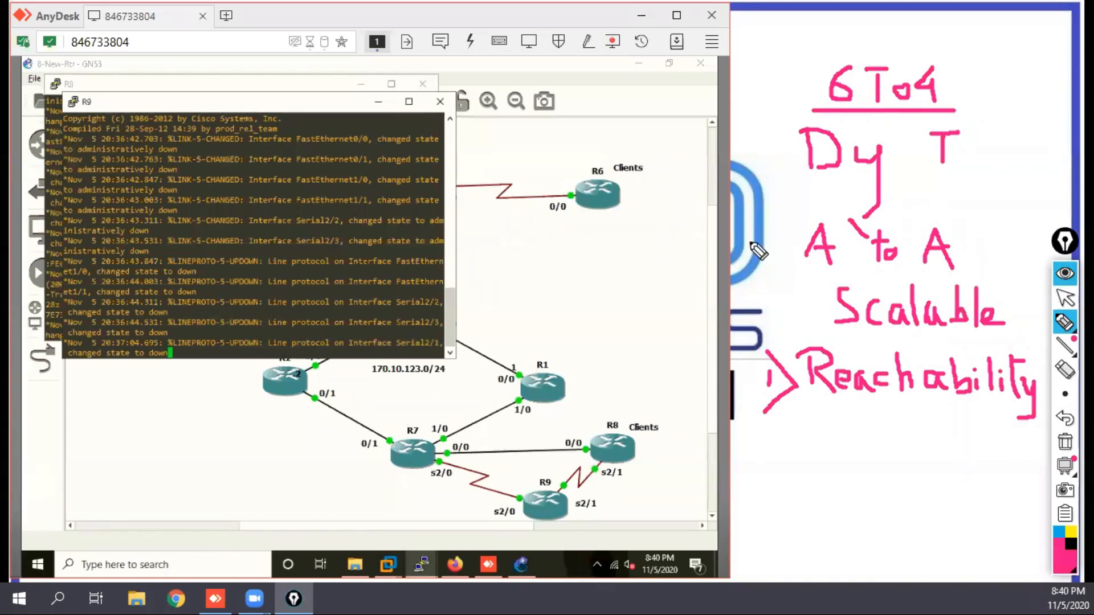
Step: Stop drawing and minimise the R9 and R8 consoles to uncover the 8-New-Rtr topology
mouse_move(1064, 324)
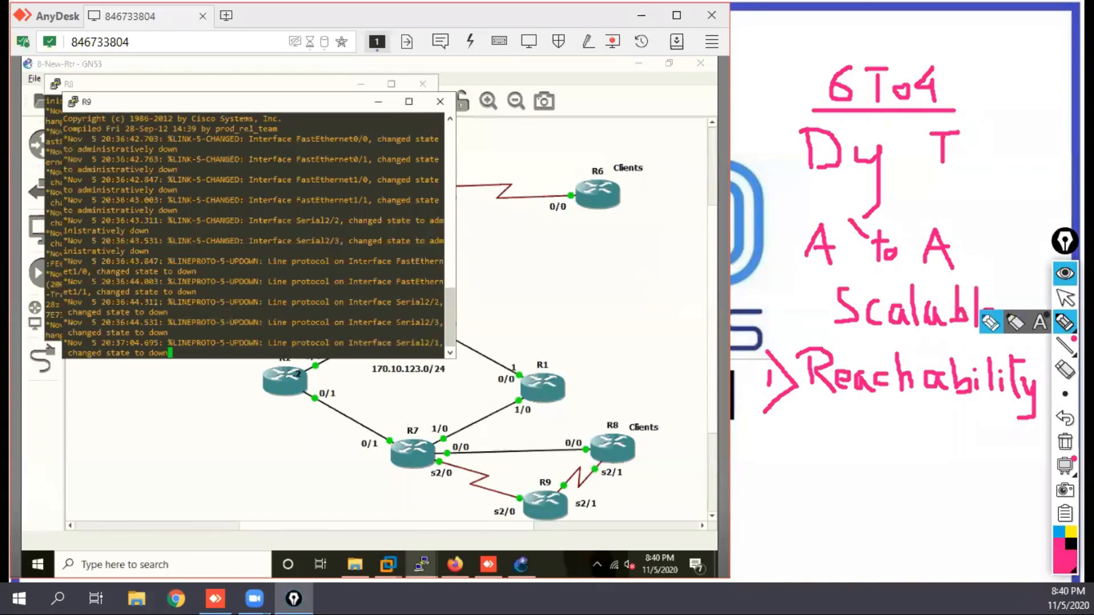
click(1063, 302)
click(378, 102)
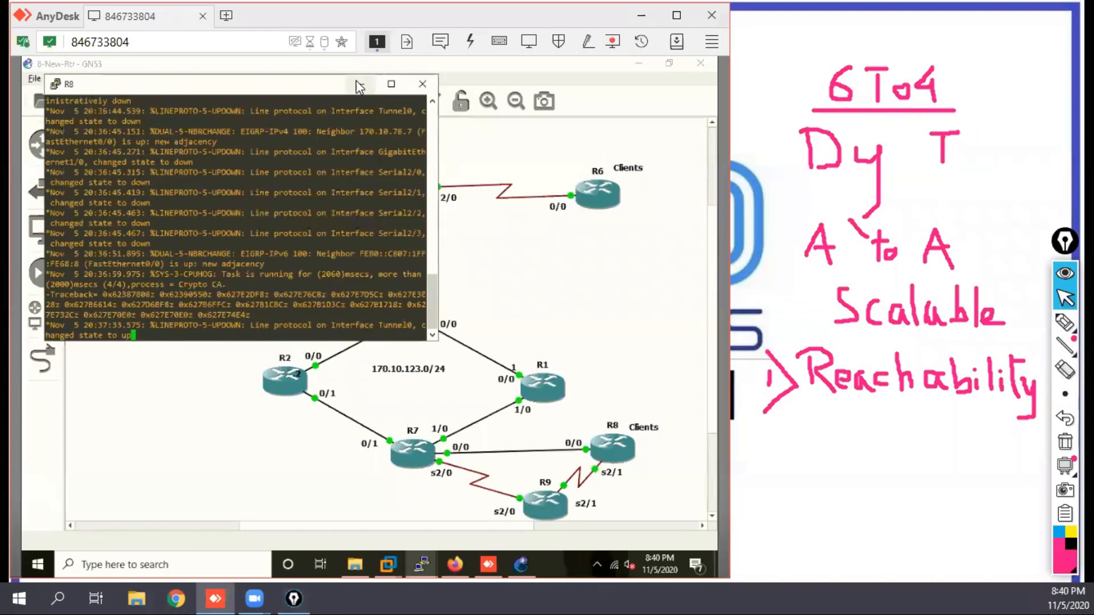
click(360, 84)
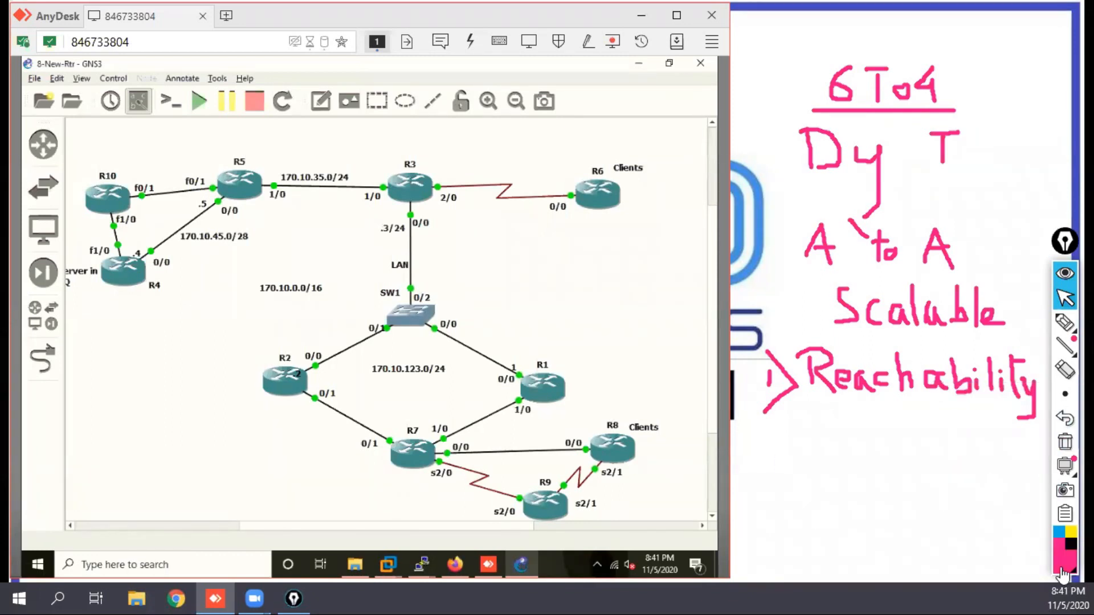
Step: Circle routers R10, R6 and R8 in pink on the topology
click(1065, 322)
mouse_move(127, 152)
mouse_down()
mouse_move(66, 181)
mouse_move(72, 211)
mouse_move(114, 227)
mouse_move(135, 178)
mouse_move(114, 150)
mouse_up()
mouse_move(616, 150)
mouse_down()
mouse_move(598, 149)
mouse_move(570, 226)
mouse_move(666, 195)
mouse_move(614, 151)
mouse_up()
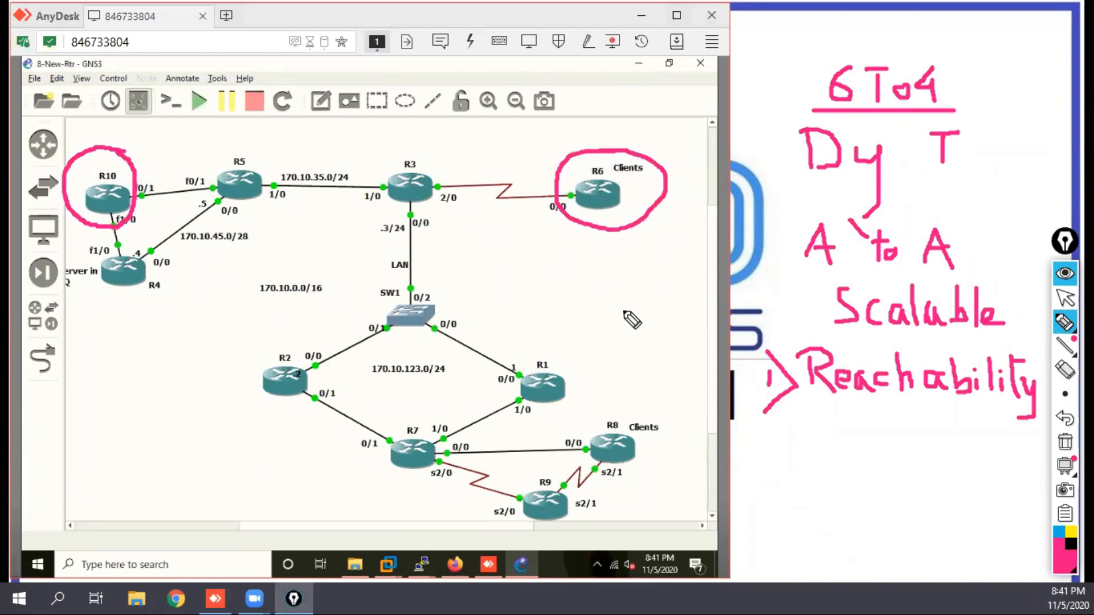
mouse_move(664, 418)
mouse_down()
mouse_move(621, 406)
mouse_move(593, 450)
mouse_move(640, 488)
mouse_move(672, 416)
mouse_move(655, 407)
mouse_up()
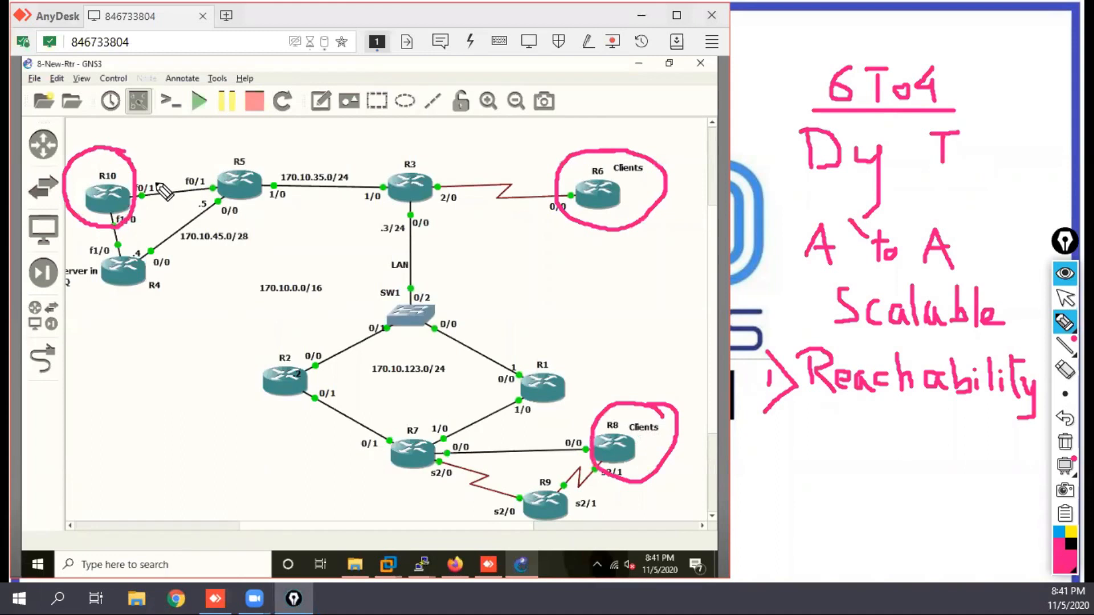
Step: Sketch pink dashed paths from R10 to R6 and from R10 to R8 across the topology
drag(150, 179, 537, 200)
mouse_move(144, 222)
mouse_down()
mouse_move(242, 259)
mouse_move(358, 329)
mouse_up()
drag(411, 359, 573, 426)
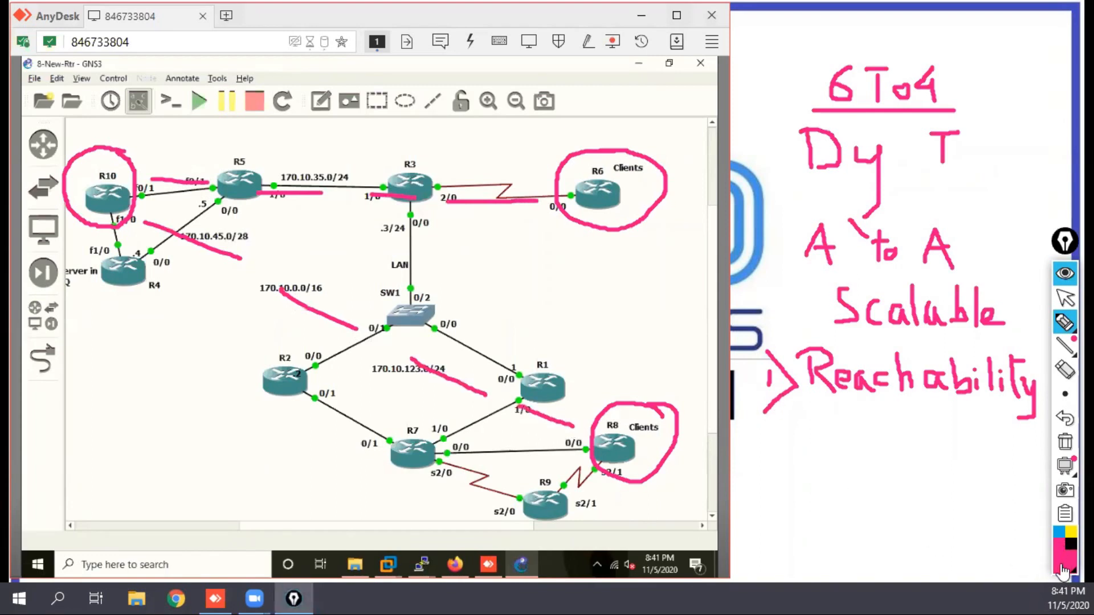
Step: Draw a blue dashed line between R6 and R8 and mark the tunnel endpoints near R10, R6 and R8 in blue
click(1060, 534)
drag(597, 218, 603, 410)
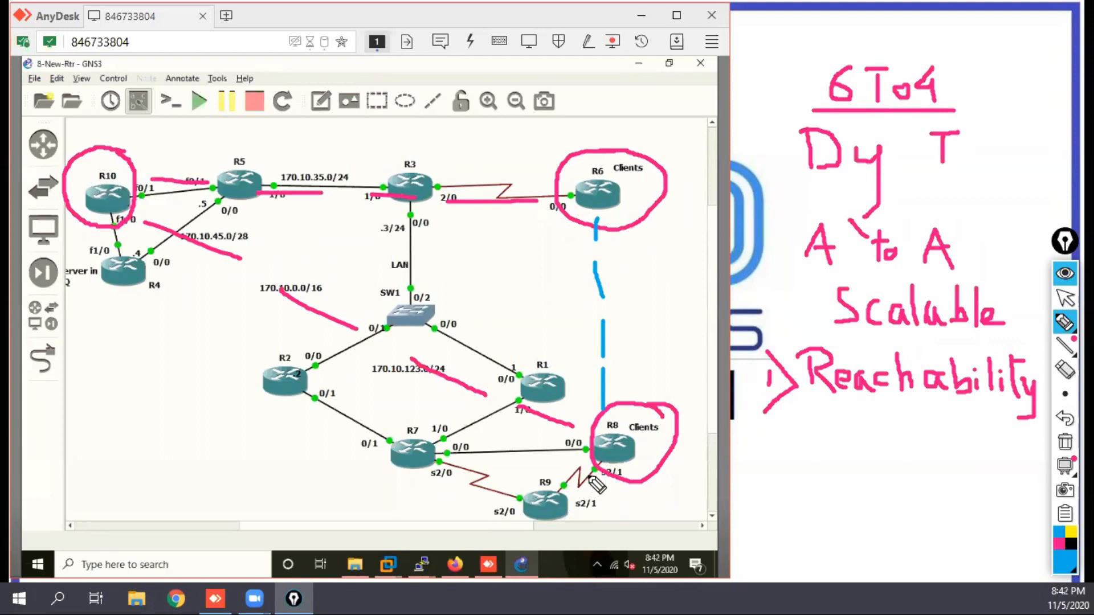
mouse_move(158, 171)
mouse_down()
mouse_move(138, 174)
mouse_move(163, 166)
mouse_move(132, 227)
mouse_move(146, 236)
mouse_move(150, 212)
mouse_up()
mouse_move(548, 194)
mouse_down()
mouse_move(541, 203)
mouse_move(610, 243)
mouse_move(597, 217)
mouse_up()
mouse_move(606, 402)
mouse_down()
mouse_move(593, 412)
mouse_move(618, 407)
mouse_move(608, 397)
mouse_up()
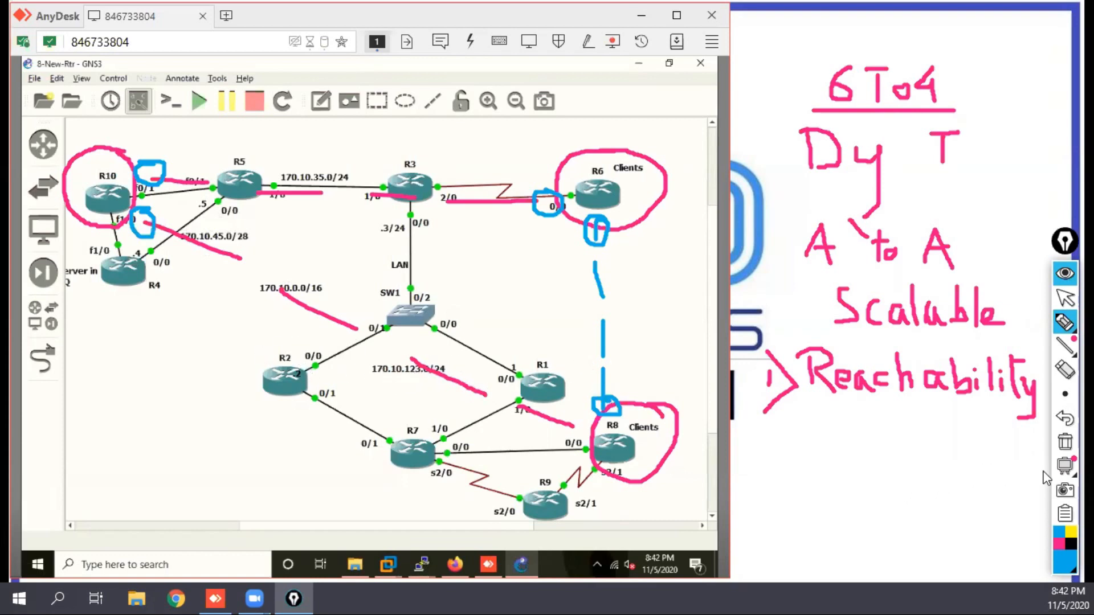
Step: Erase the dashed paths, the blue endpoint marks and the circle around R8
click(1065, 369)
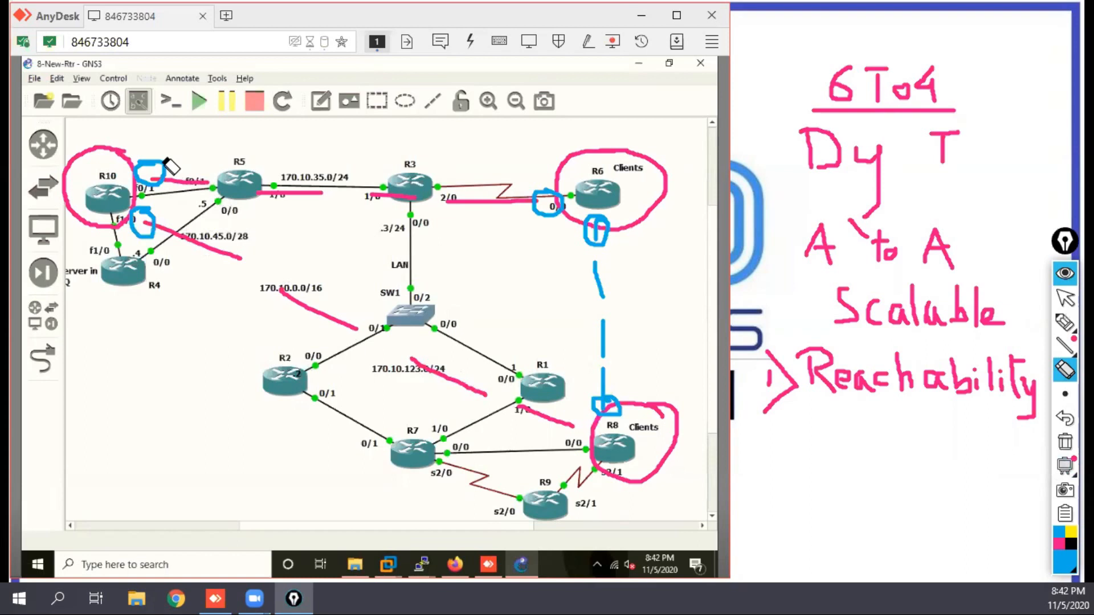
mouse_move(158, 188)
mouse_down()
mouse_move(152, 243)
mouse_move(557, 441)
mouse_move(605, 393)
mouse_move(599, 410)
mouse_move(600, 275)
mouse_move(610, 398)
mouse_up()
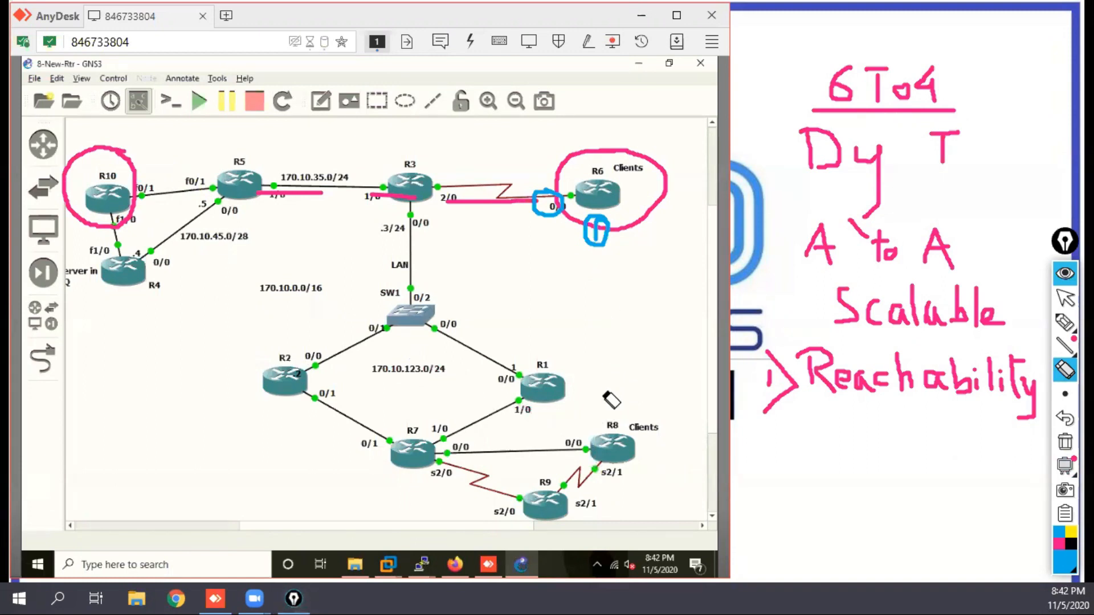
mouse_move(604, 242)
mouse_down()
mouse_move(569, 237)
mouse_move(520, 186)
mouse_move(314, 201)
mouse_up()
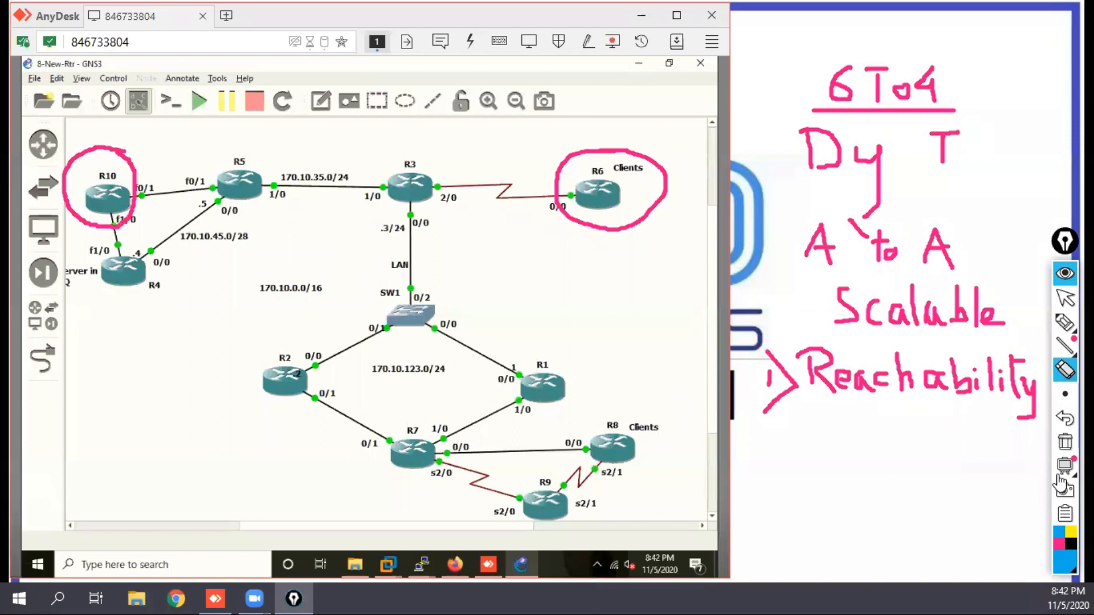
Step: Circle R8 in pink again and draw a short pink stroke at each of R6, R8 and R10
click(1058, 545)
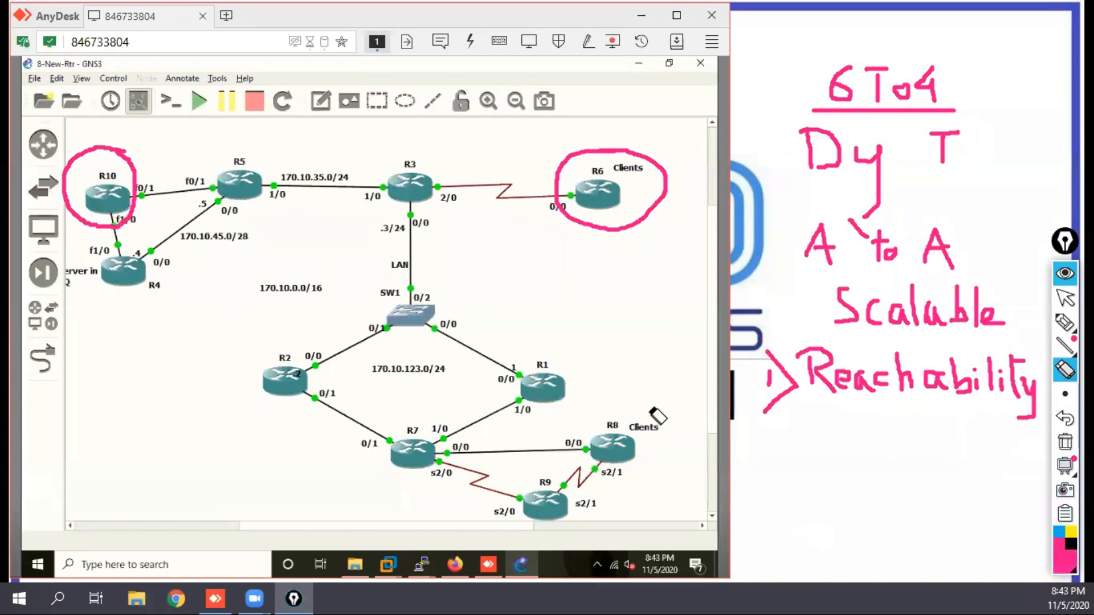
click(1064, 323)
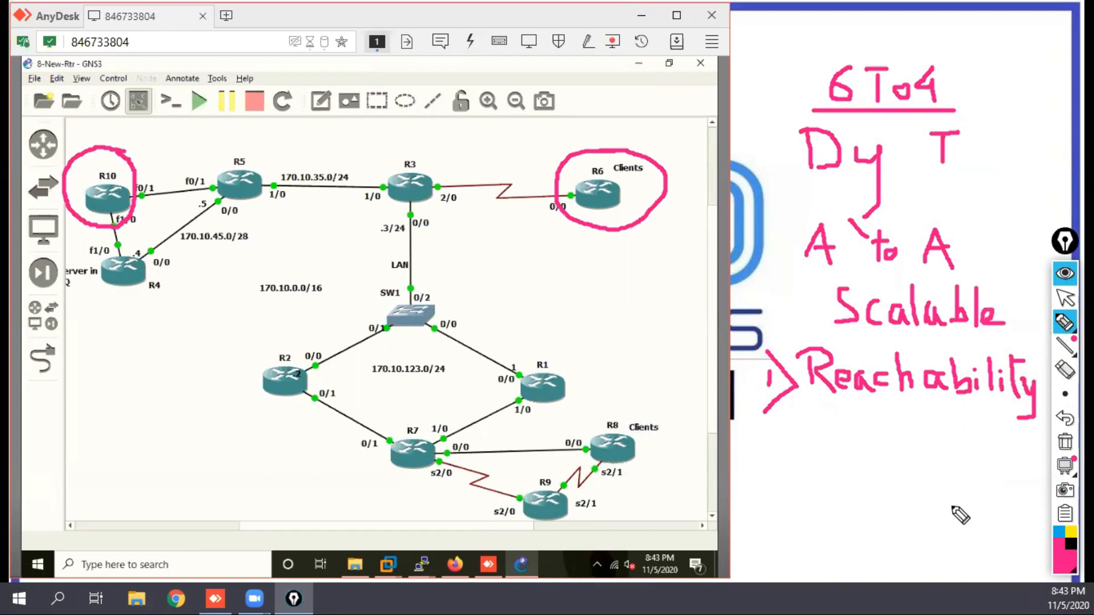
mouse_move(660, 411)
mouse_down()
mouse_move(630, 411)
mouse_move(590, 456)
mouse_move(664, 463)
mouse_move(645, 401)
mouse_up()
drag(646, 177, 620, 186)
drag(629, 450, 678, 467)
drag(93, 184, 81, 166)
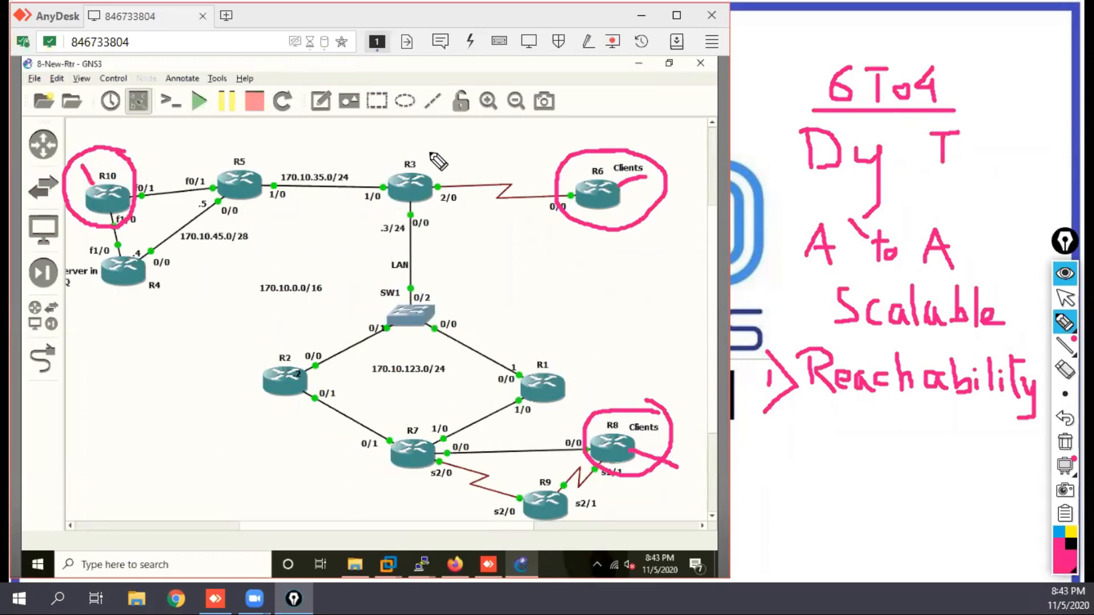
Step: Outline the core around R5, R3, R1, R7 and R2 in green and label it "INET"
click(1063, 571)
click(1012, 397)
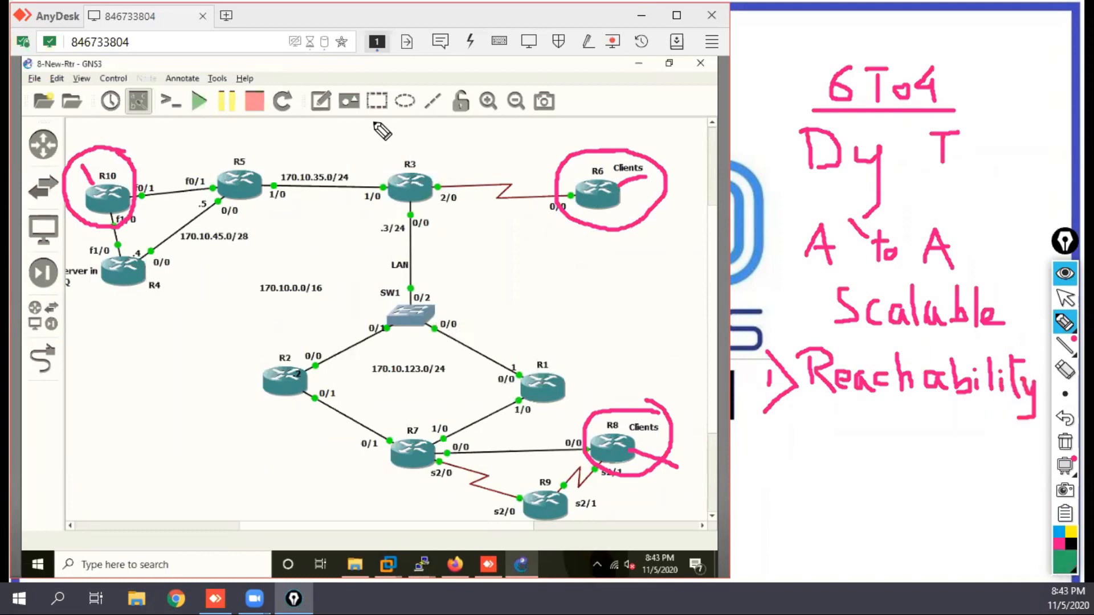
mouse_move(437, 166)
mouse_down()
mouse_move(406, 141)
mouse_move(269, 135)
mouse_move(212, 166)
mouse_move(202, 211)
mouse_move(214, 317)
mouse_move(254, 398)
mouse_move(319, 462)
mouse_move(439, 470)
mouse_move(575, 399)
mouse_move(567, 322)
mouse_move(500, 270)
mouse_move(443, 202)
mouse_move(432, 165)
mouse_up()
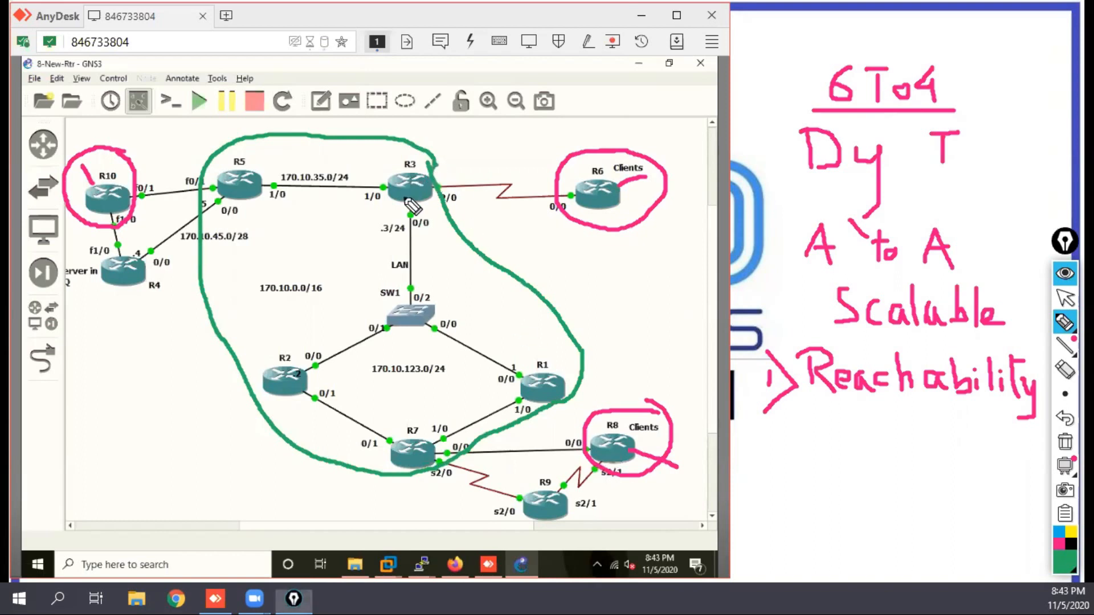
mouse_move(282, 254)
mouse_down()
mouse_move(329, 247)
mouse_move(308, 282)
mouse_move(352, 290)
mouse_move(354, 244)
mouse_move(376, 295)
mouse_move(390, 295)
mouse_up()
mouse_move(376, 269)
mouse_down()
mouse_move(433, 252)
mouse_move(423, 302)
mouse_up()
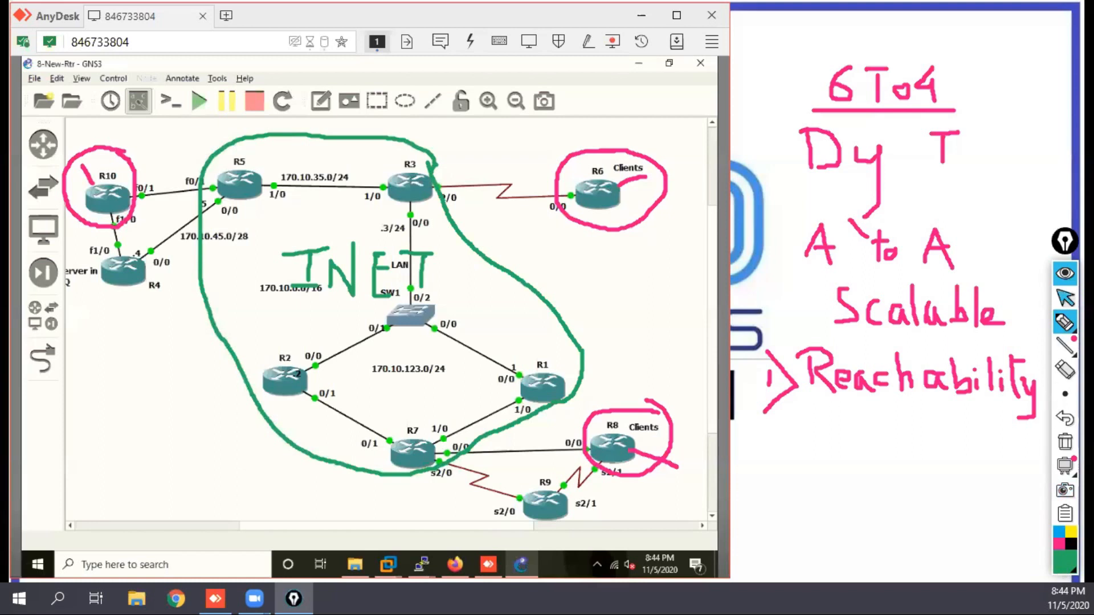
Step: Hide the handwritten annotations and bring up the R10 console at a fresh prompt
click(1064, 298)
click(1065, 276)
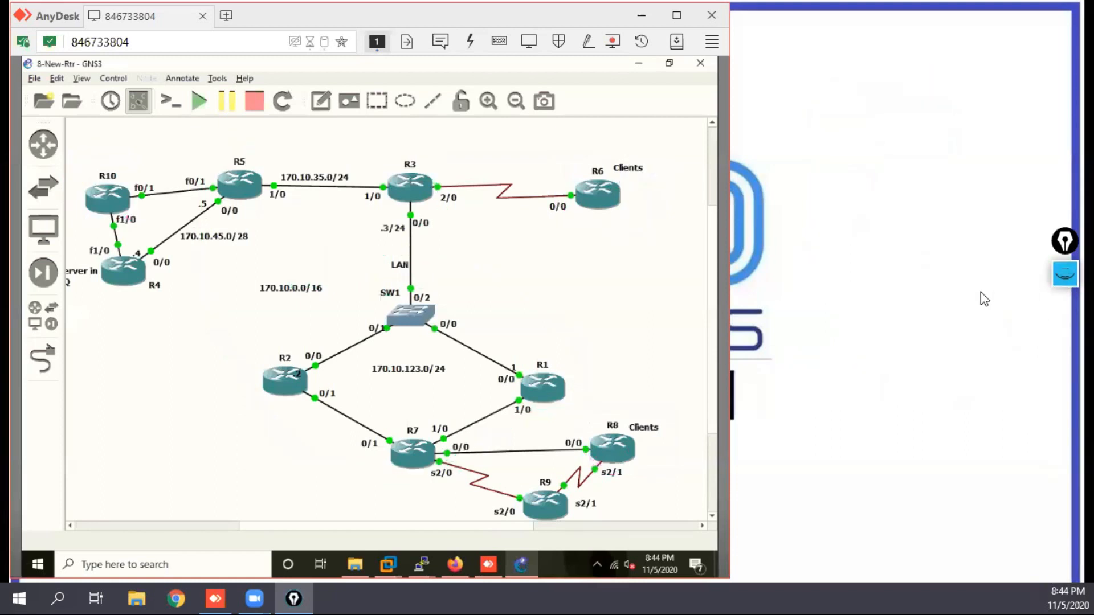
mouse_move(404, 568)
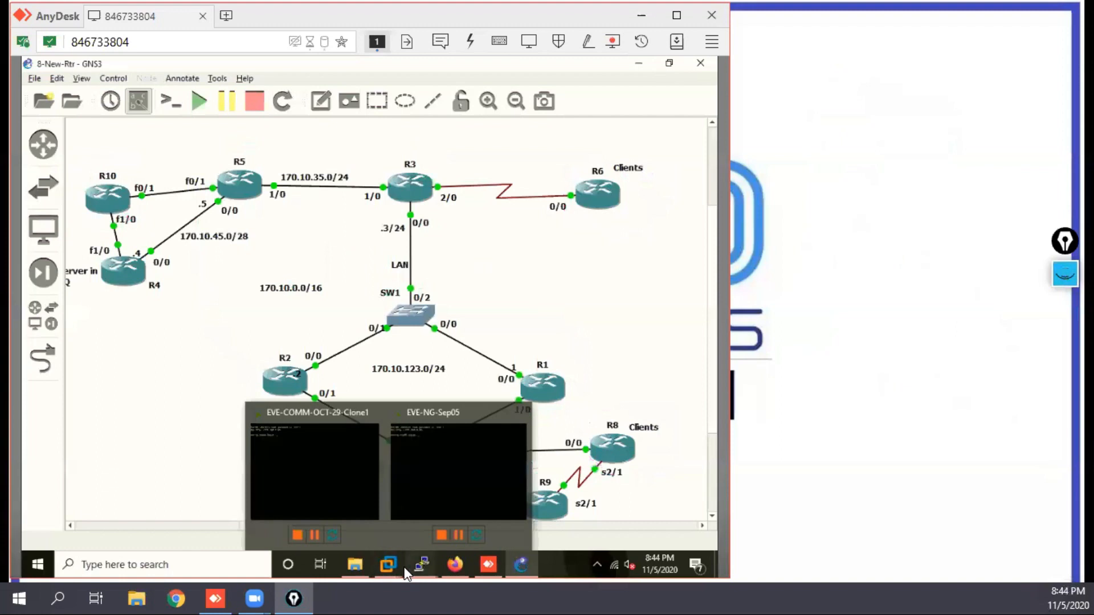
click(121, 528)
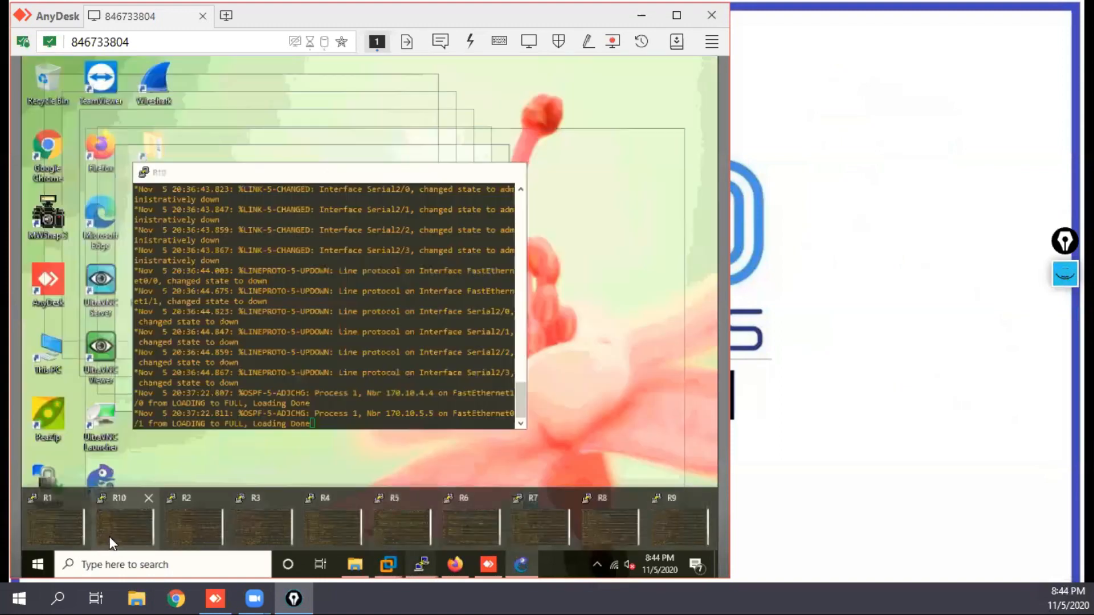
key(Return)
key(Return)
key(Return)
key(Return)
key(Return)
key(Return)
key(Return)
key(Return)
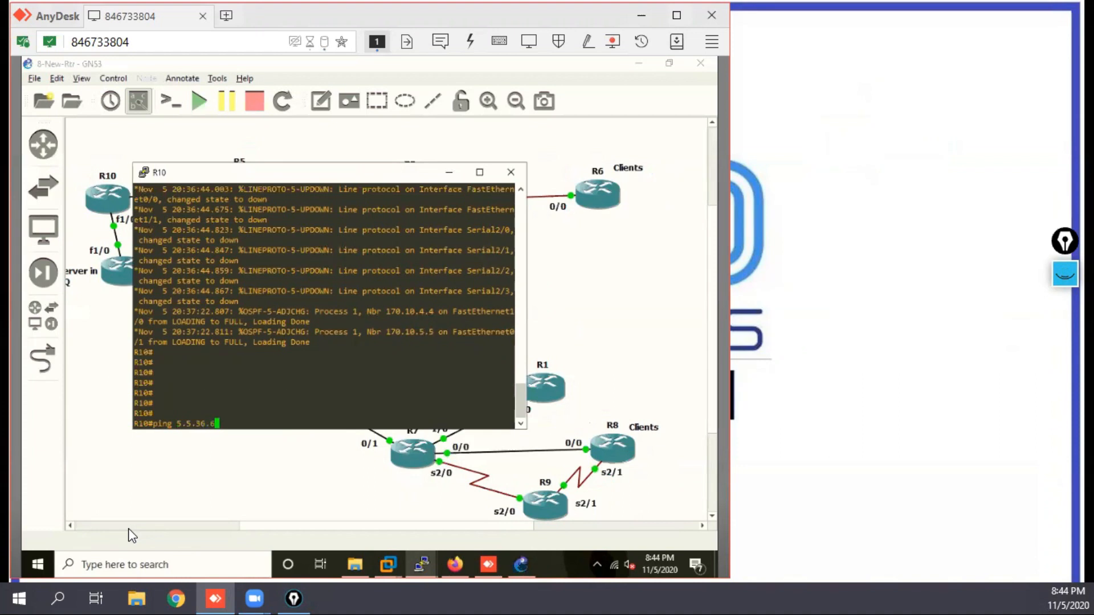
Step: Test reachability from R10 by pinging 5.5.36.6 and 170.10.78.8
key(Return)
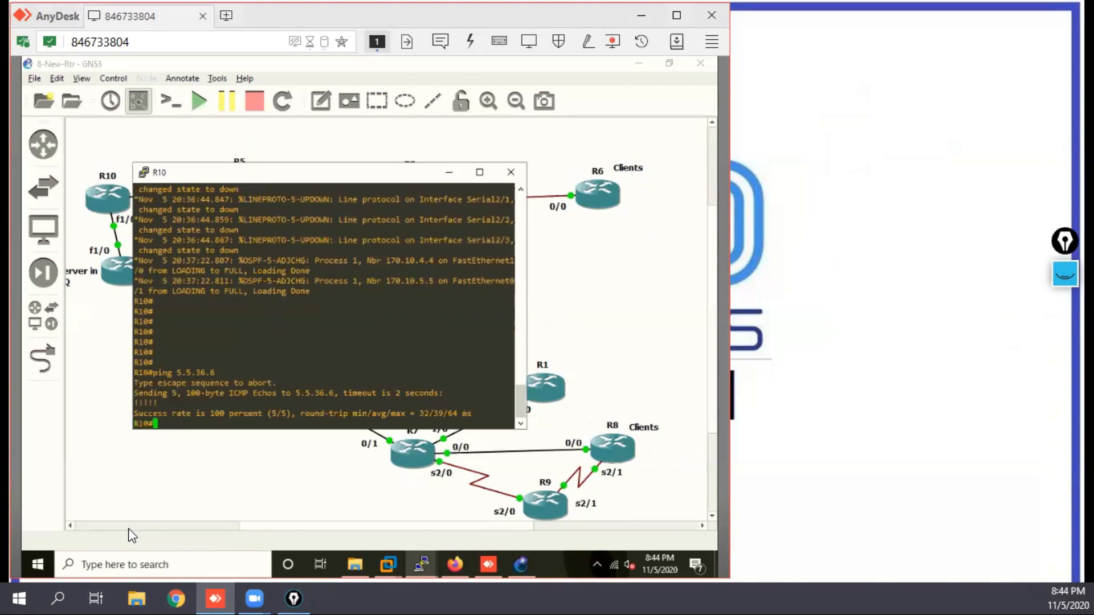
text(ping 170.10.78.8)
key(Return)
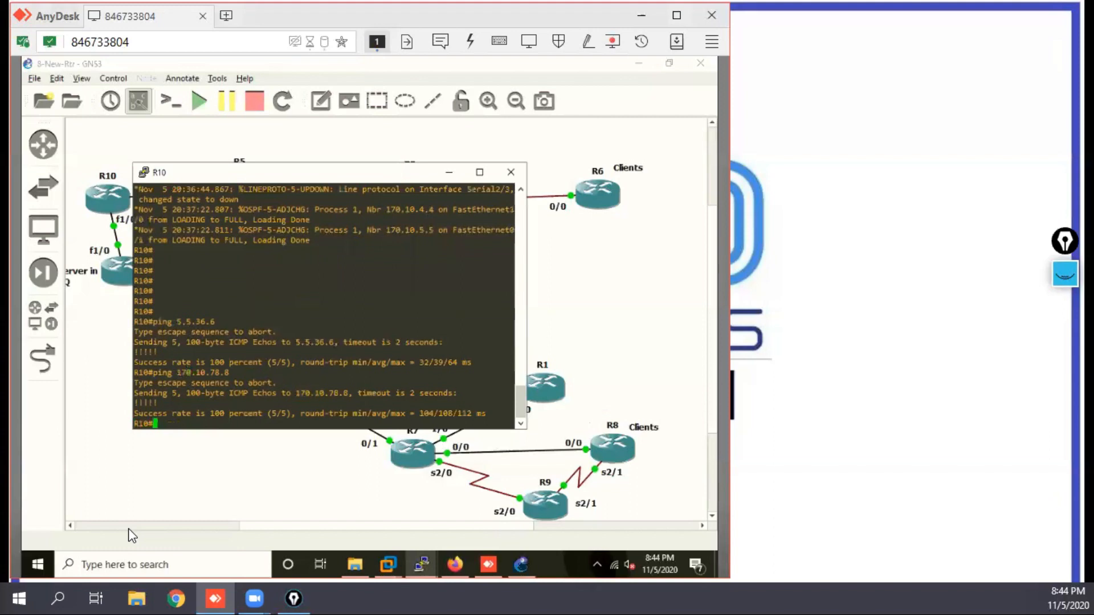
key(Return)
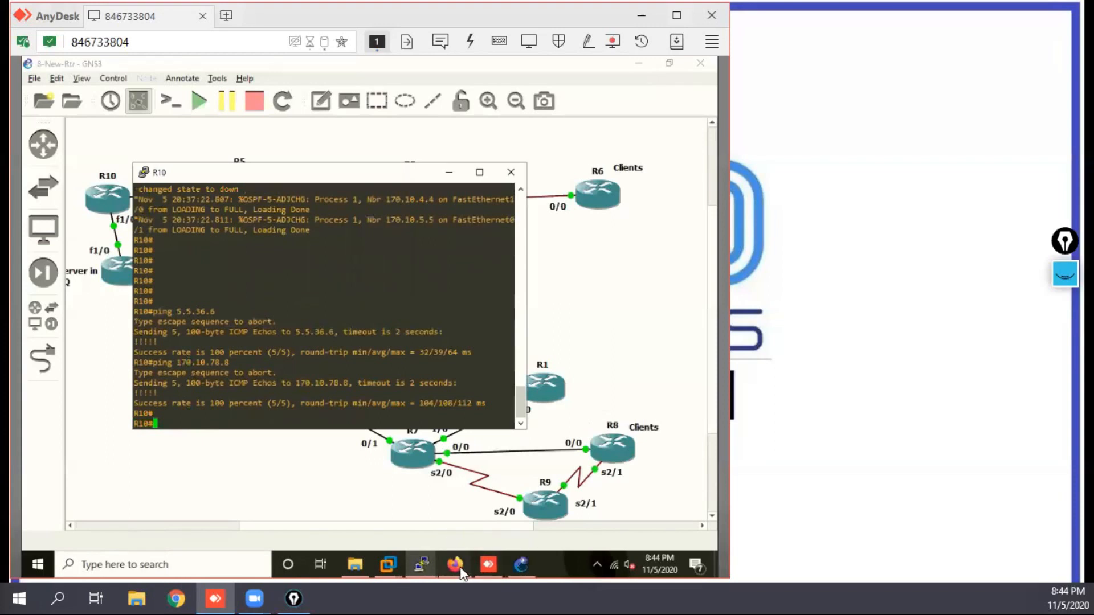
Step: Bring up the R3 console, enter configuration mode and disable IPv6 unicast routing with "no ipv uni"
click(587, 336)
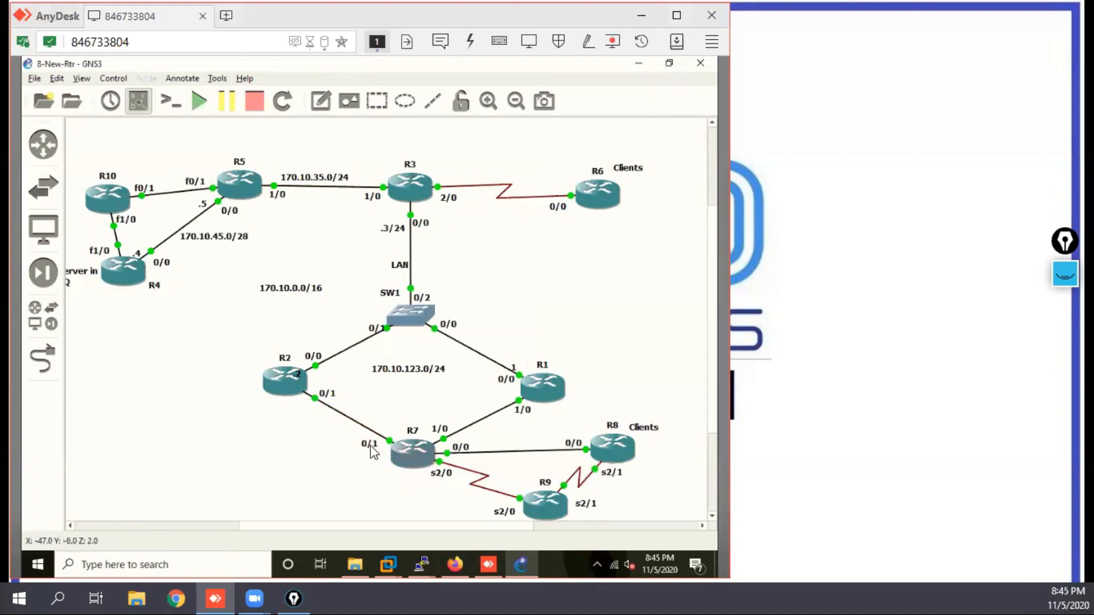
mouse_move(454, 570)
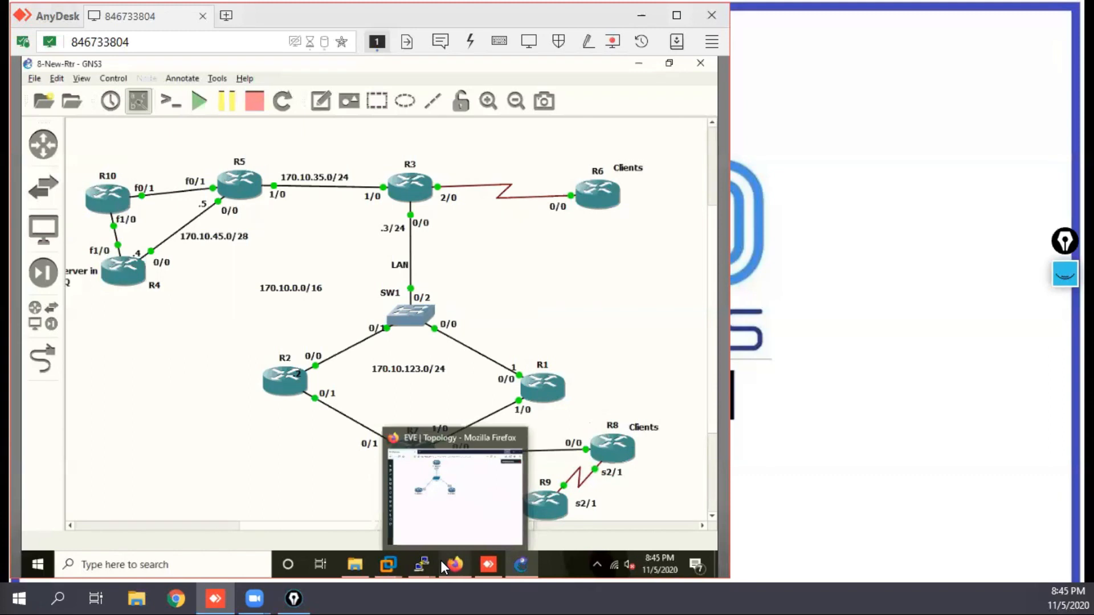
mouse_move(419, 573)
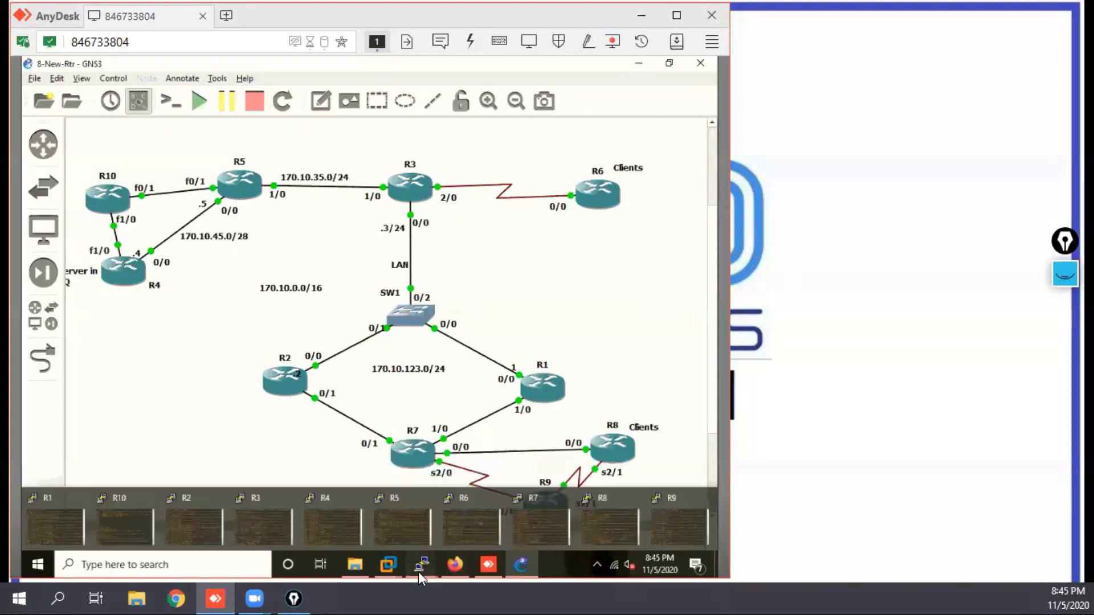
mouse_move(304, 546)
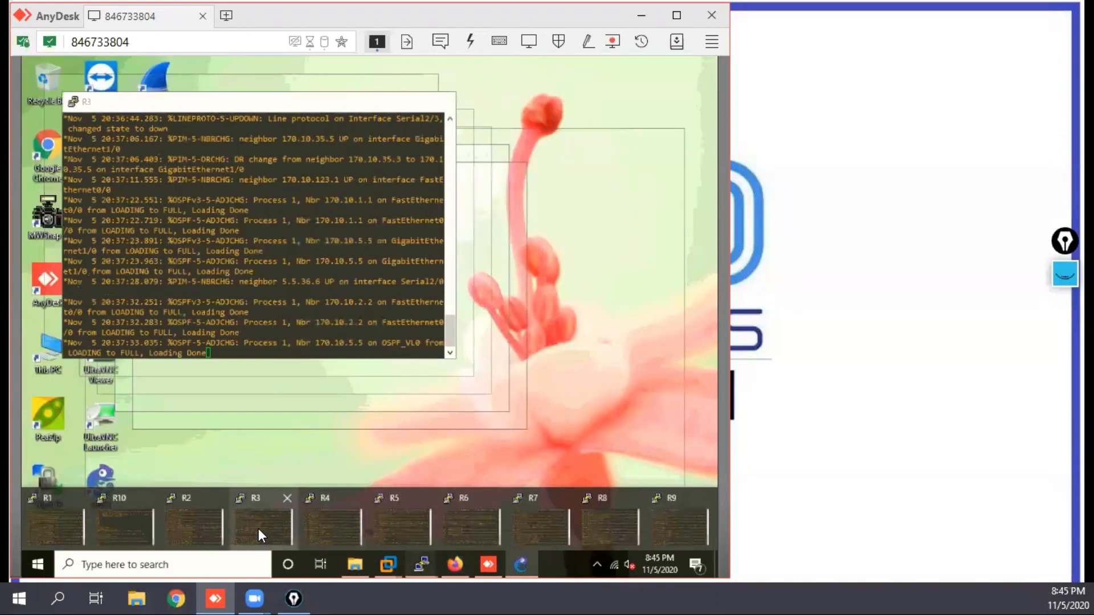
click(259, 530)
key(Return)
key(Return)
key(Return)
key(Return)
key(Return)
key(Return)
text(c)
key(Return)
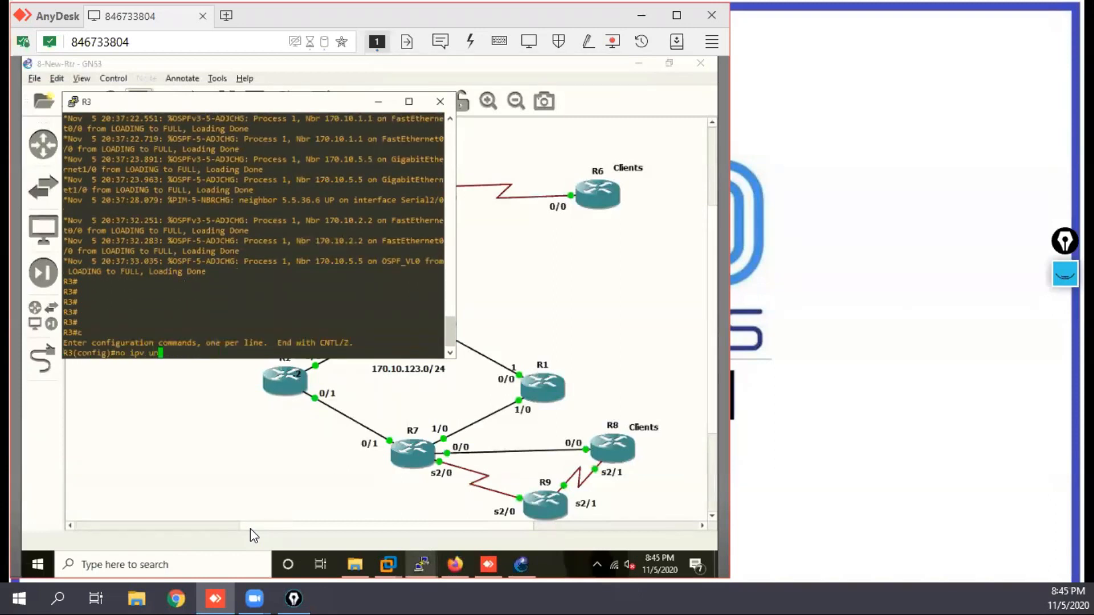
text(no ipv uni)
key(Return)
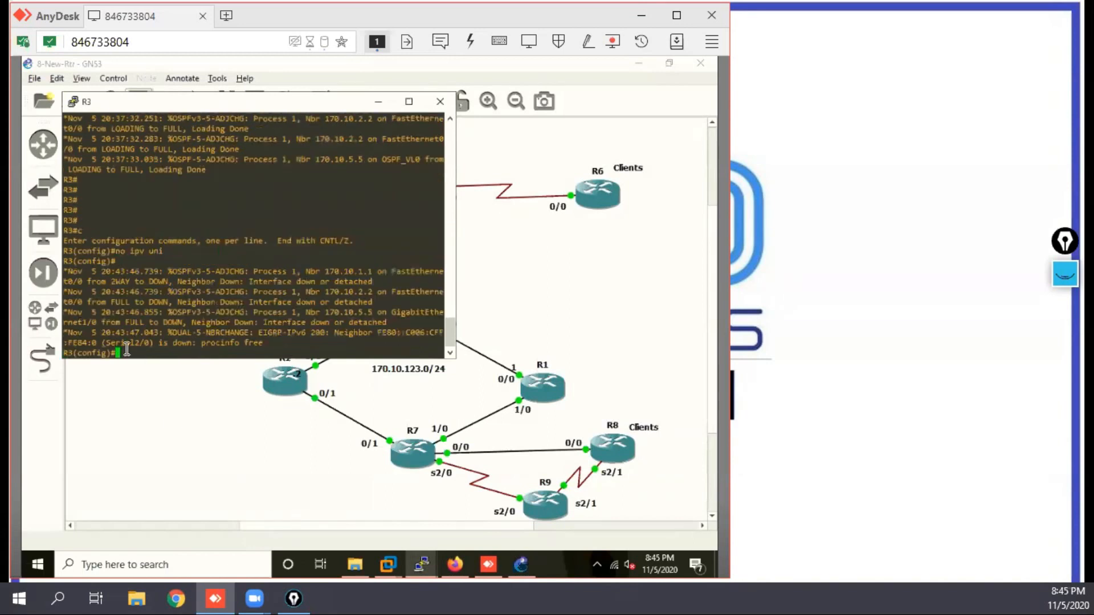
Step: Copy "no ipv uni" from the R3 console and run it in configuration mode on R5
mouse_move(117, 252)
mouse_down()
mouse_move(166, 251)
mouse_move(127, 247)
mouse_up()
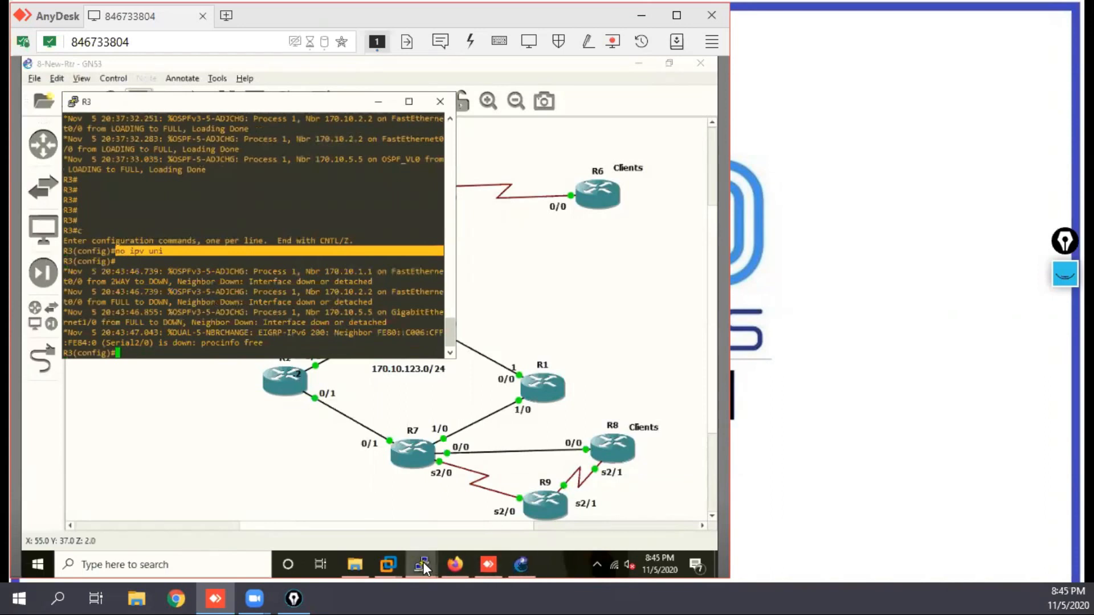
mouse_move(423, 563)
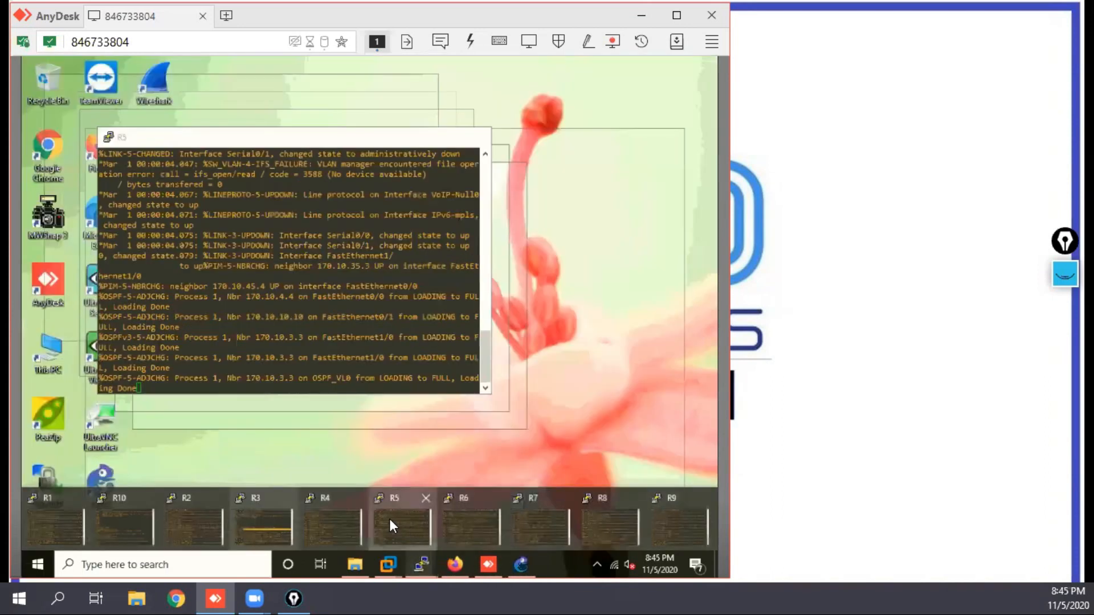
click(389, 518)
key(Return)
key(Return)
key(Return)
text(c)
key(Return)
key(Return)
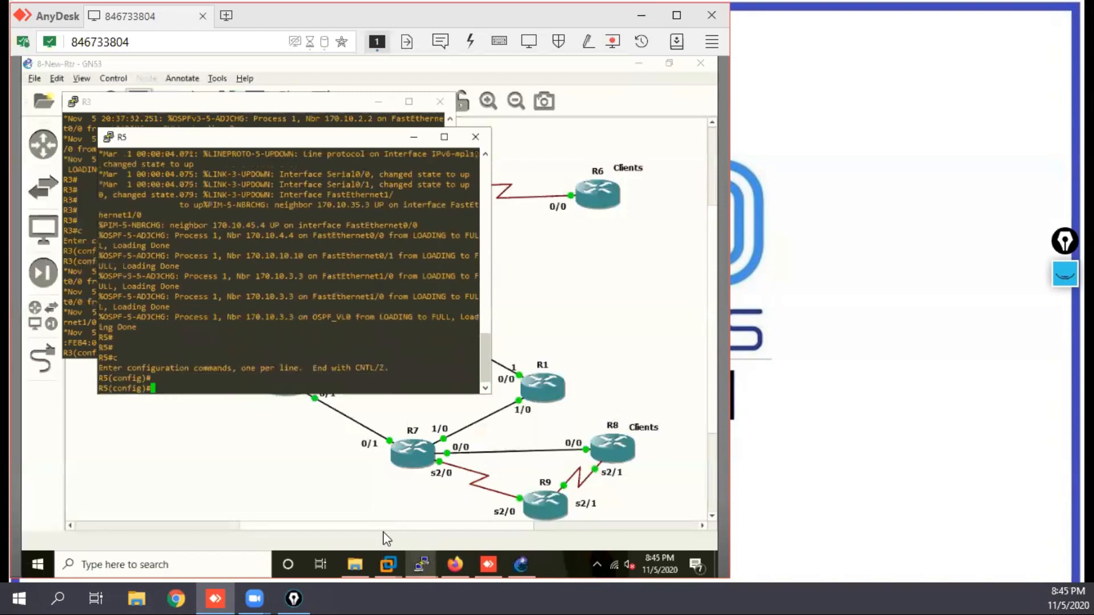
right_click(173, 223)
key(Return)
key(Return)
key(Return)
key(Return)
key(Return)
key(Return)
key(Return)
key(Return)
key(Return)
key(Return)
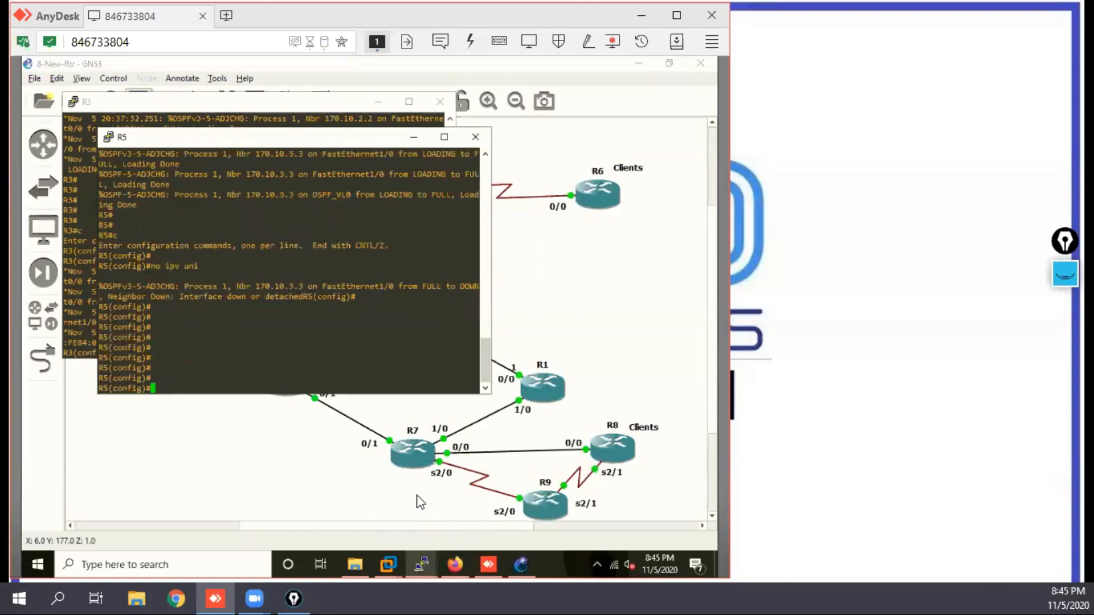
Step: Disable IPv6 unicast routing on R7 by running "no ipv uni" in configuration mode
mouse_move(426, 567)
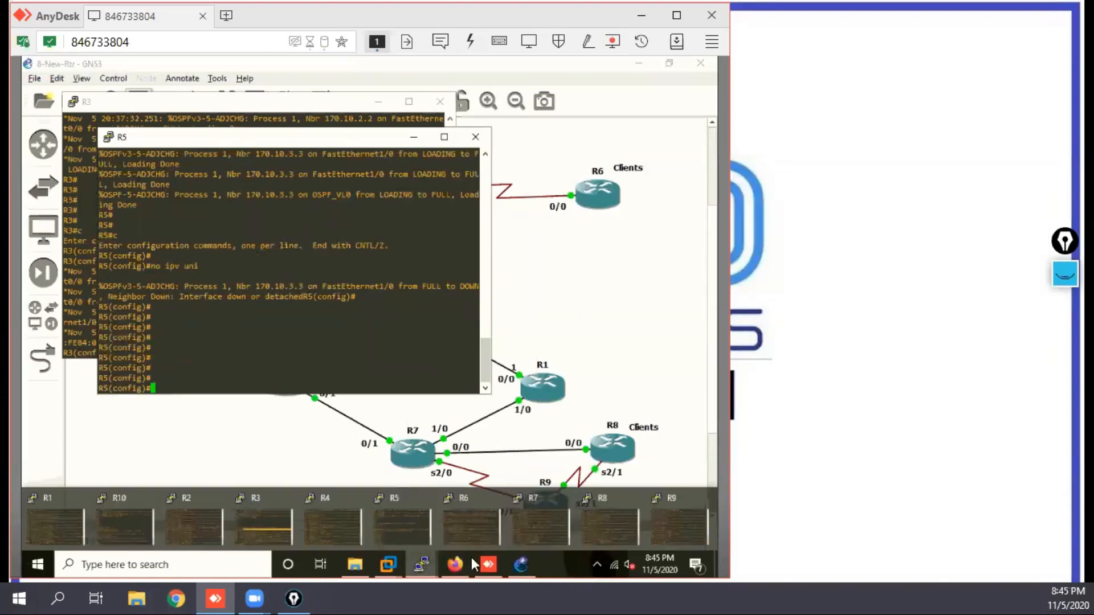
click(538, 537)
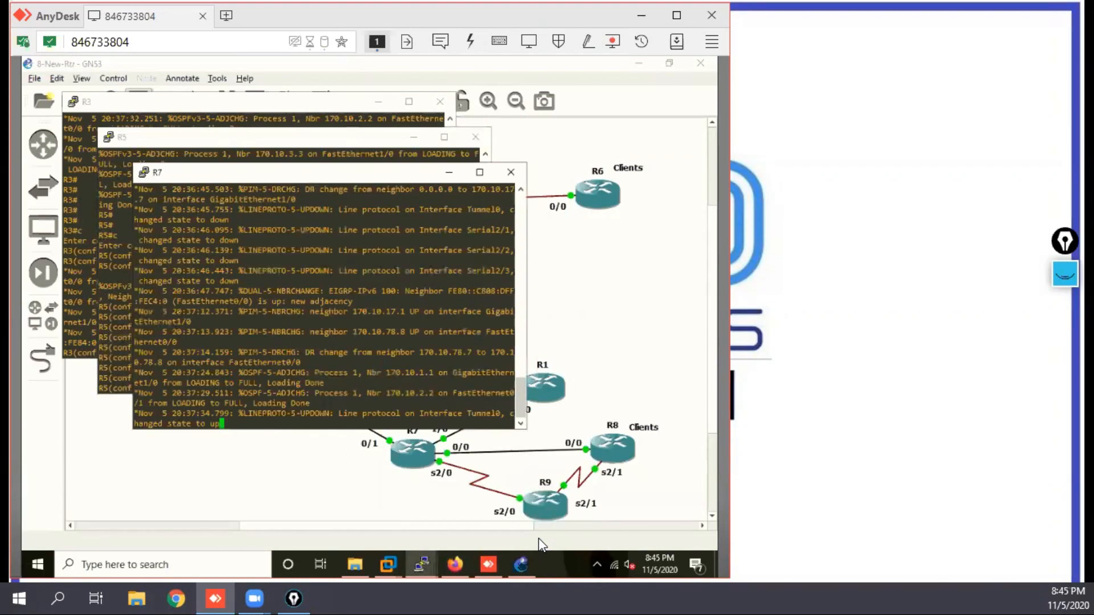
key(Return)
key(Return)
key(Return)
key(Return)
key(Return)
key(Return)
key(Return)
key(Return)
key(Return)
key(Return)
key(Return)
key(Return)
key(Return)
key(Return)
key(Return)
key(Return)
key(Return)
key(Return)
key(Return)
key(Return)
text(c)
key(Return)
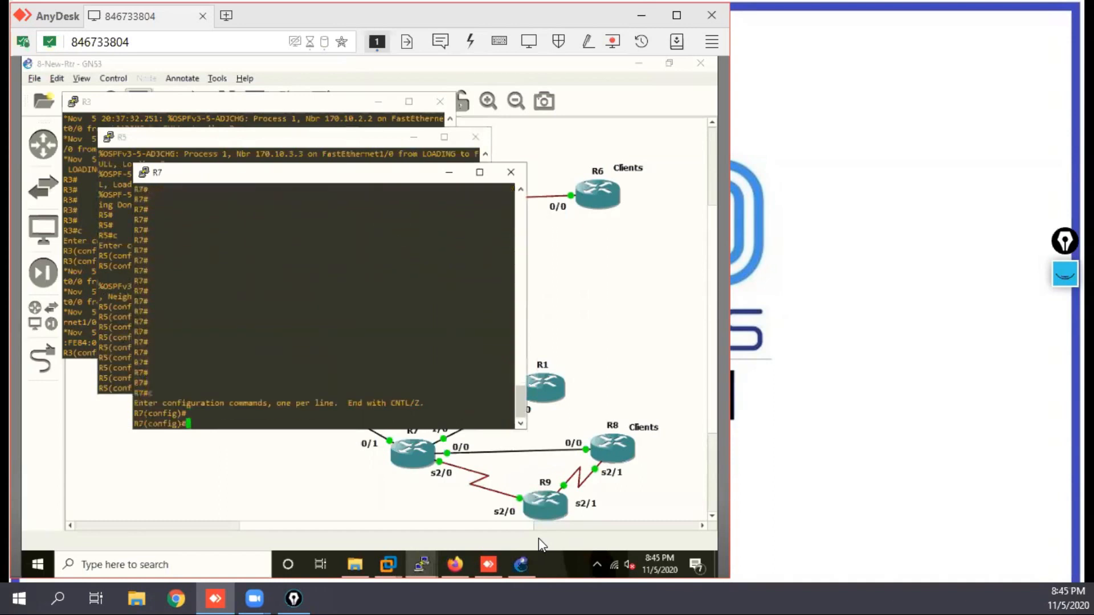
text(no ipv uni)
key(Return)
key(Return)
key(Return)
key(Return)
key(Return)
key(Return)
key(Return)
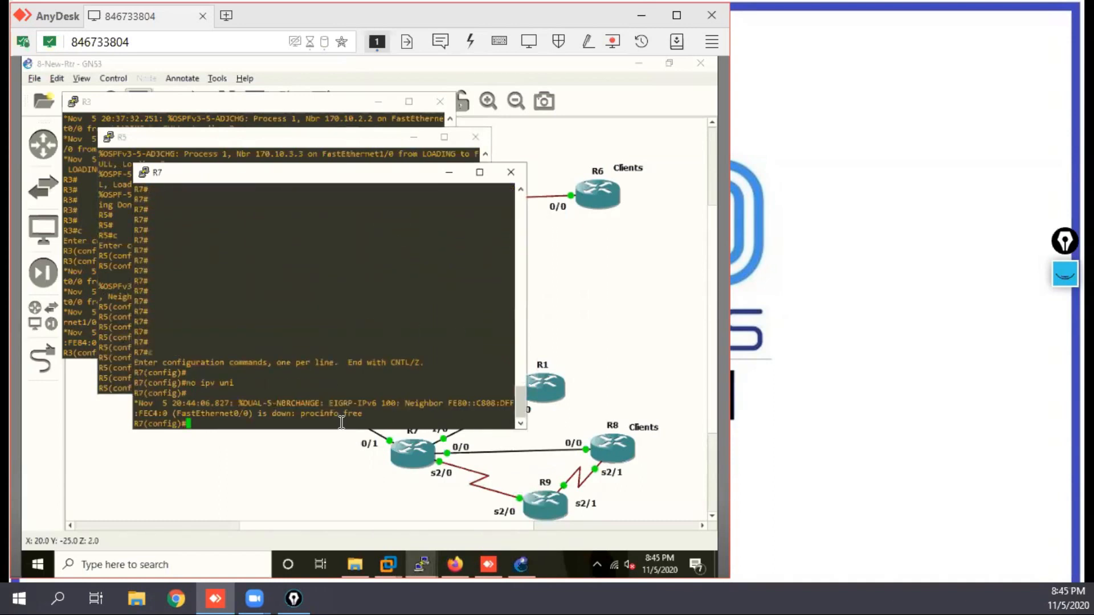
Step: Highlight the EIGRP-IPv6 text in R7's console log and minimize the R7, R5 and R3 consoles
drag(374, 353, 342, 354)
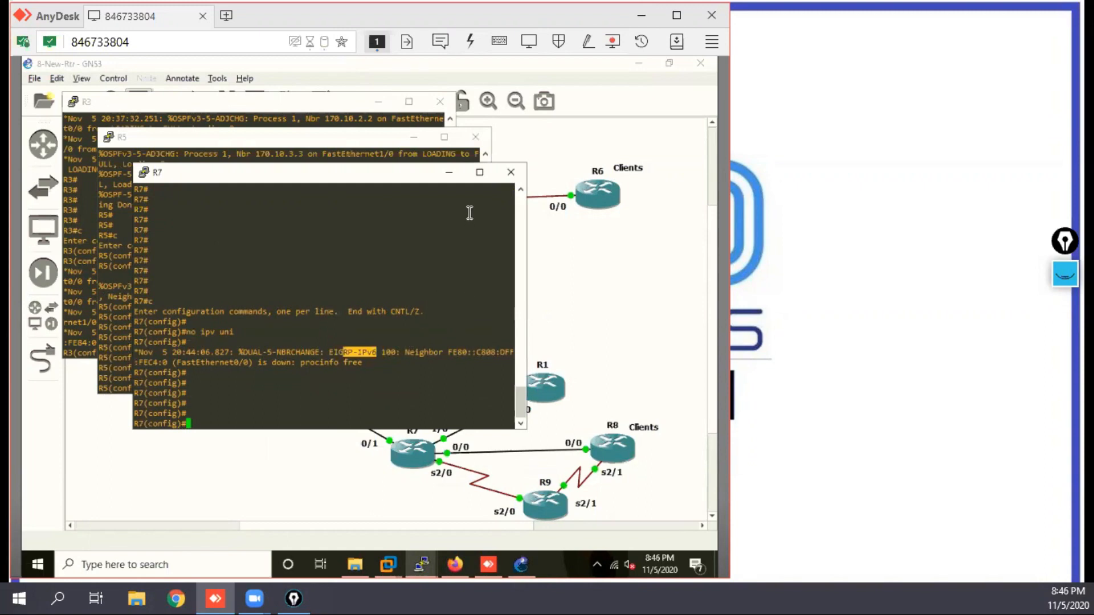
key(Return)
key(Return)
key(Return)
key(Return)
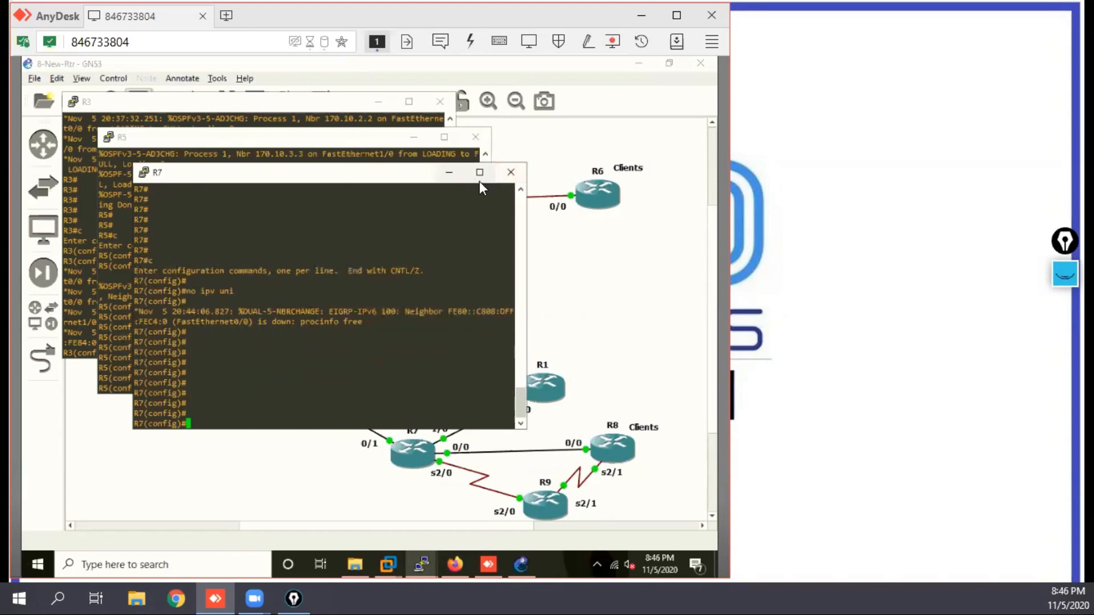
click(449, 178)
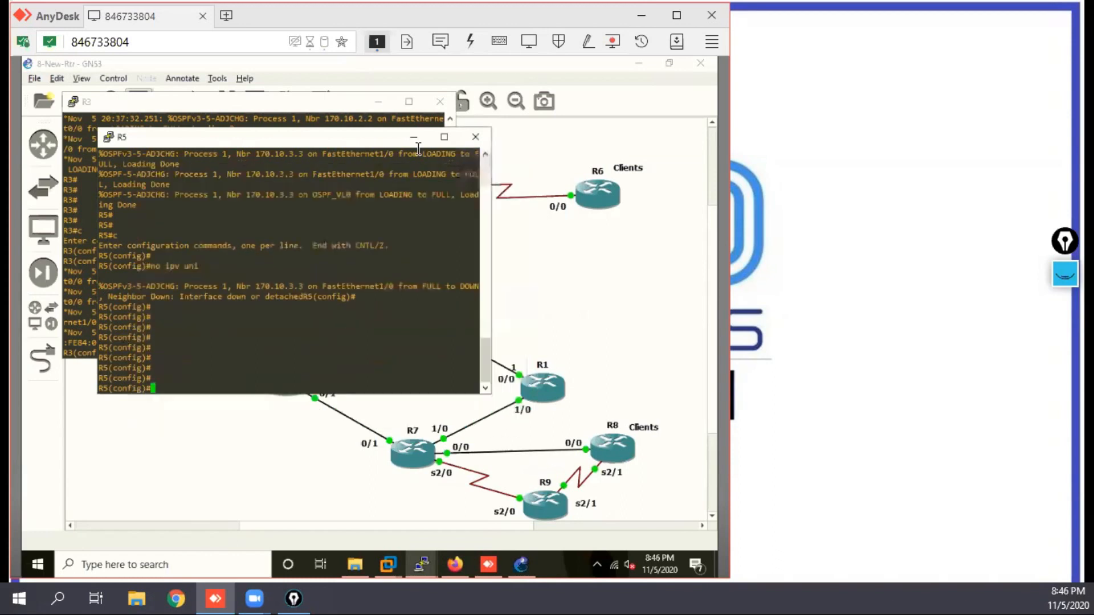
click(413, 137)
click(378, 102)
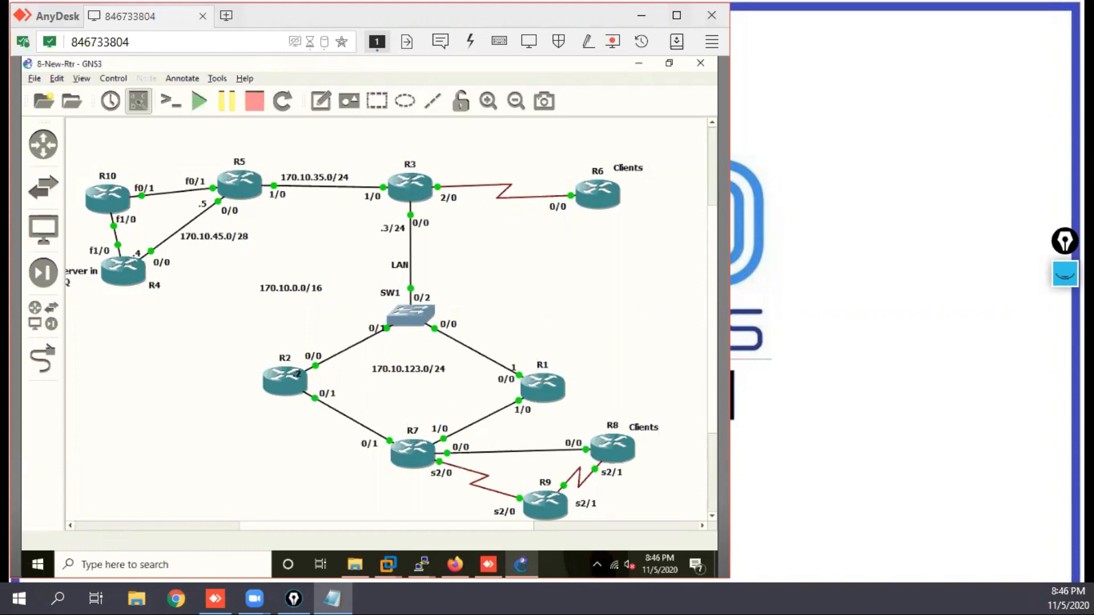
Step: Write "1 Reacha verified" in the IPV6 Addressing note in Notepad and start an item numbered 2 below it
click(686, 84)
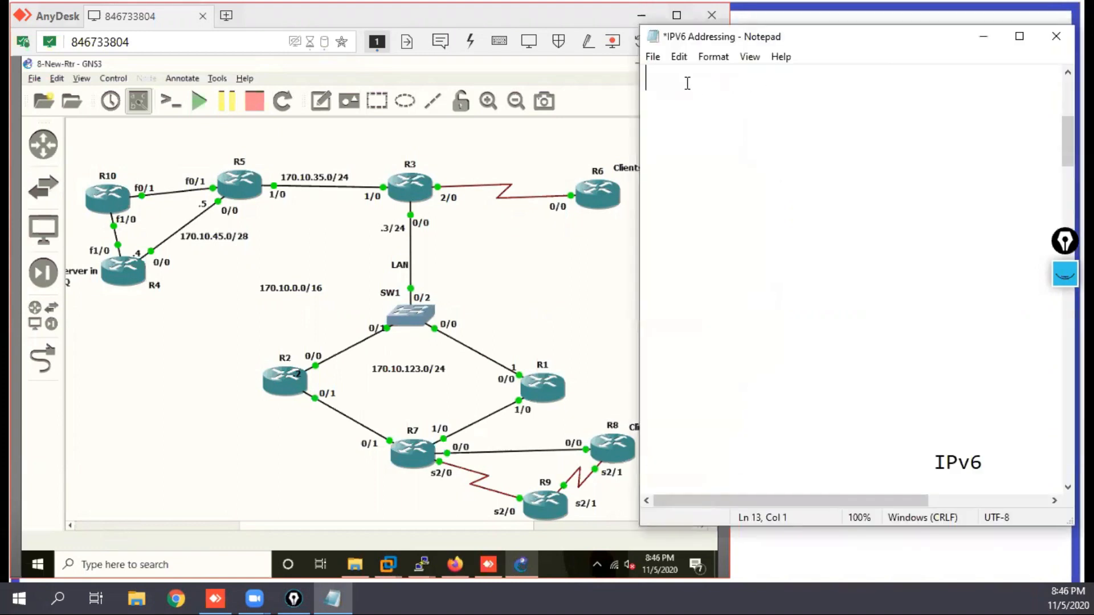
key(Return)
key(Return)
key(BackSpace)
text(1)
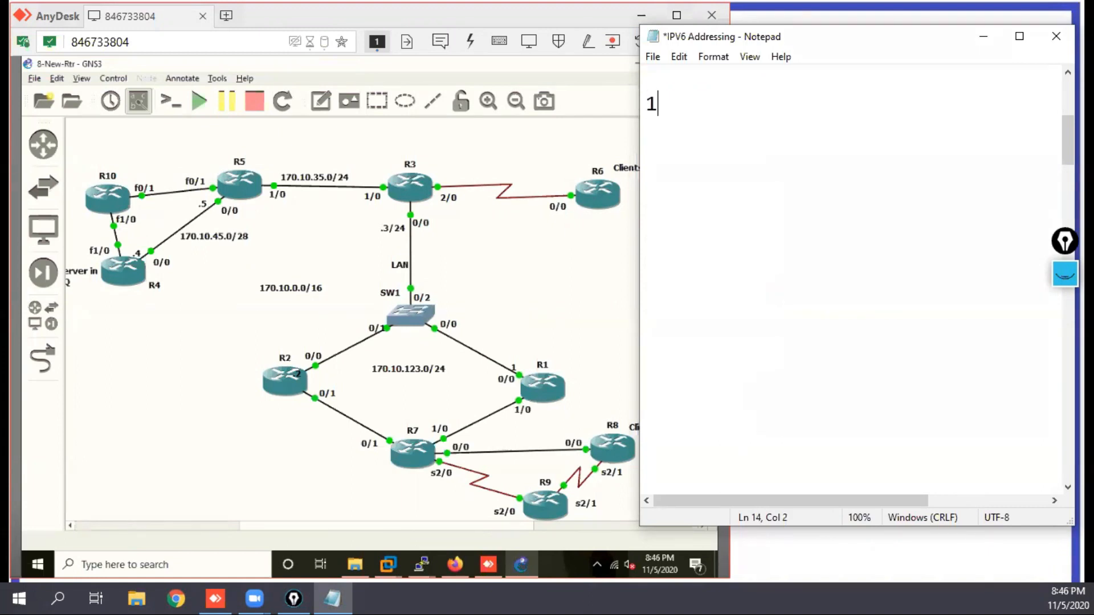
text( Reacha)
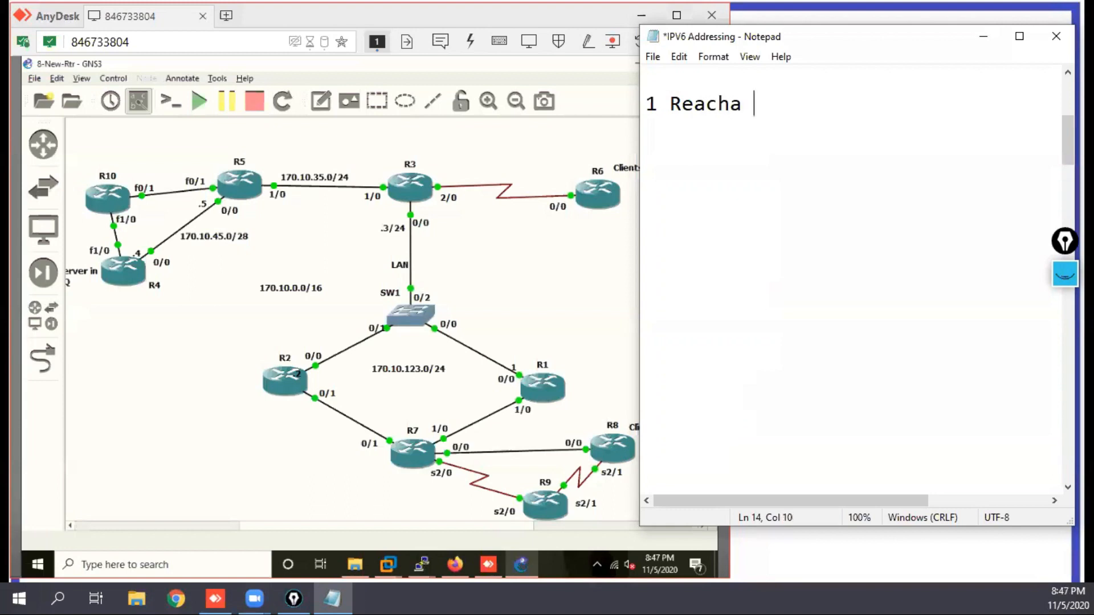
text(  verified)
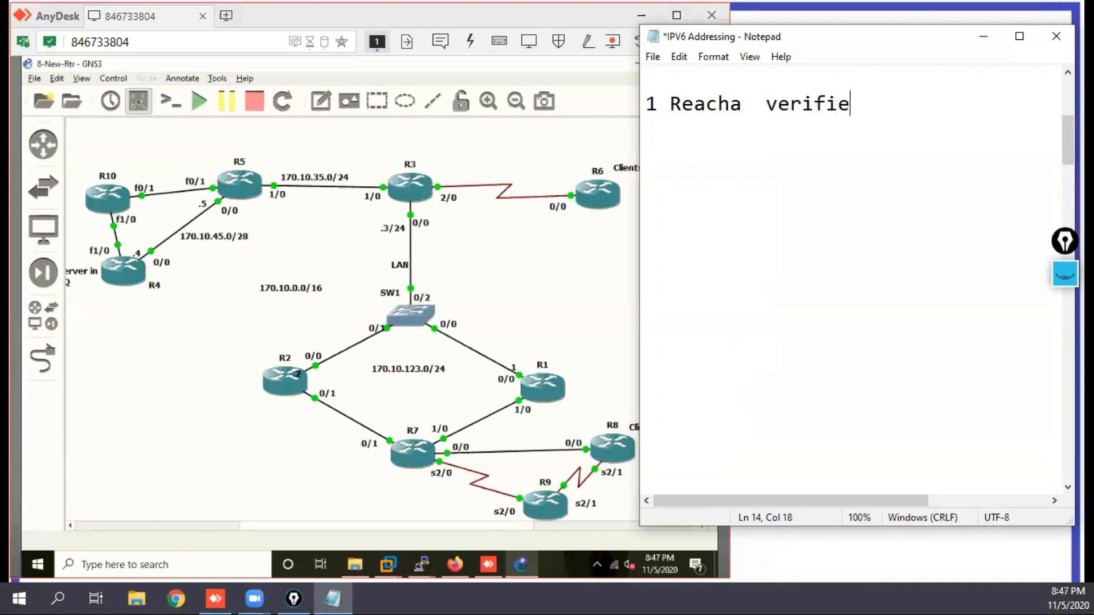
key(Return)
key(Return)
text(2)
Step: Add the heading "6To4 Tunneling" above the numbered list in the note
click(652, 91)
click(687, 83)
key(Return)
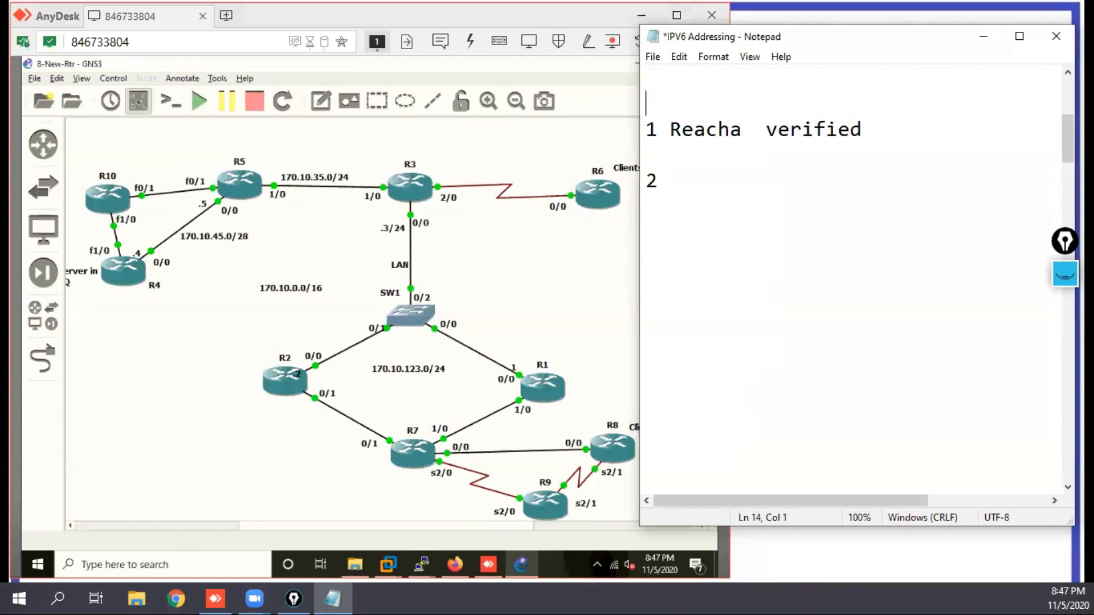
click(687, 84)
text(6To4)
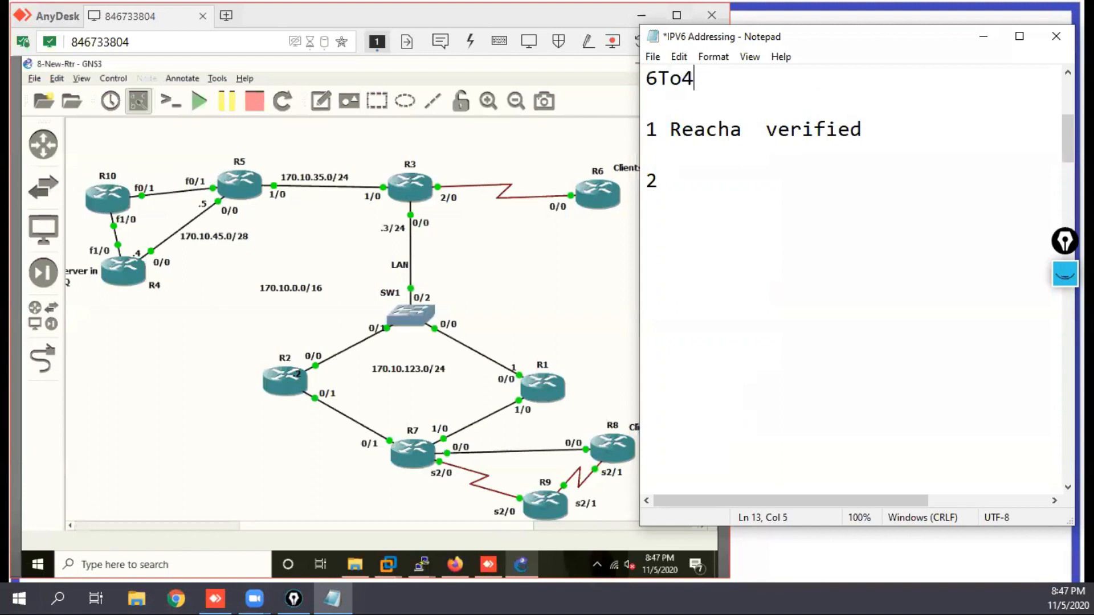
text( Tunn)
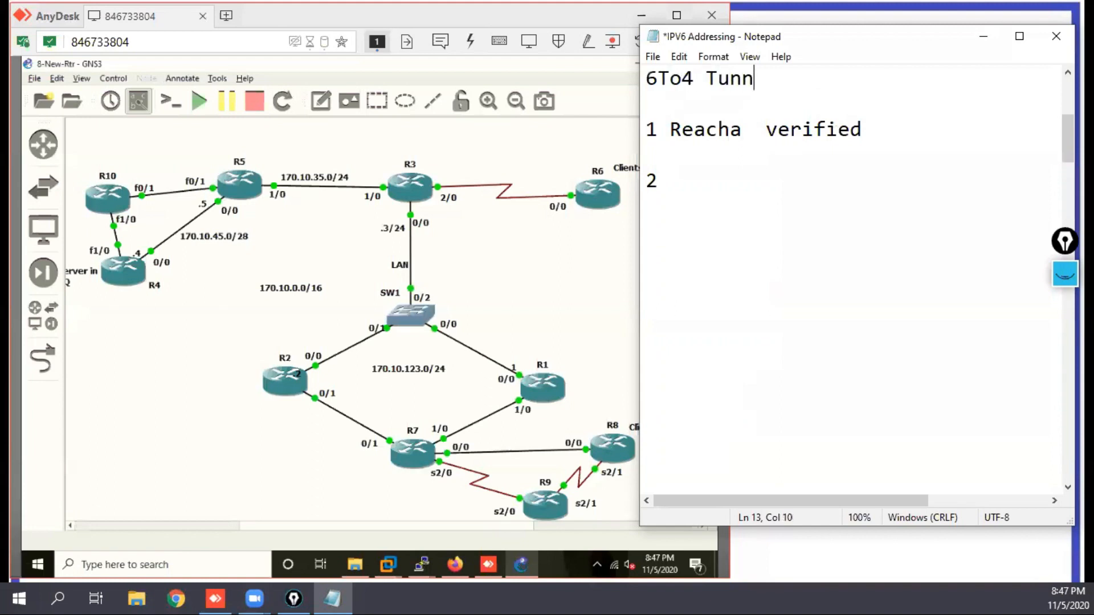
text(eling)
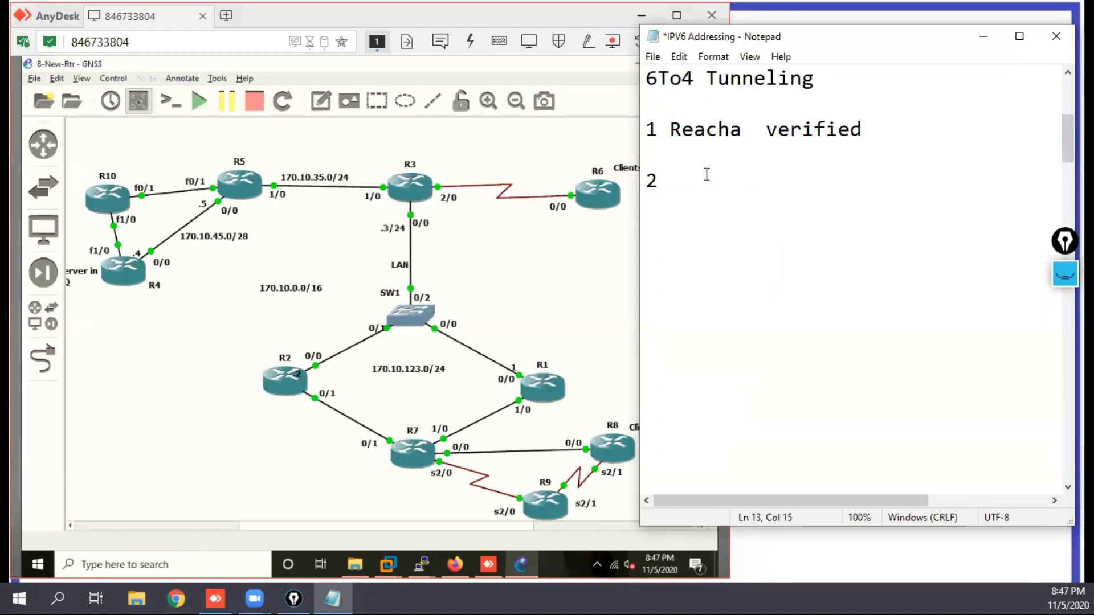
Step: Enter 2002::/16 as item 2 of the note and highlight its 2002 part
click(683, 184)
text(2002)
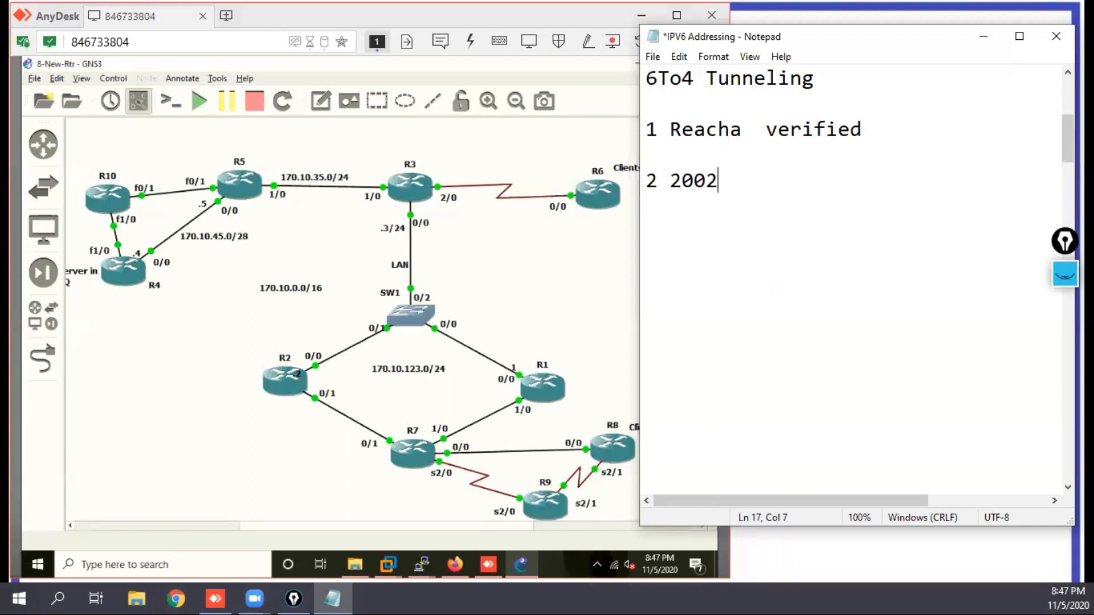
text(::/16)
drag(682, 183, 733, 189)
key(Left)
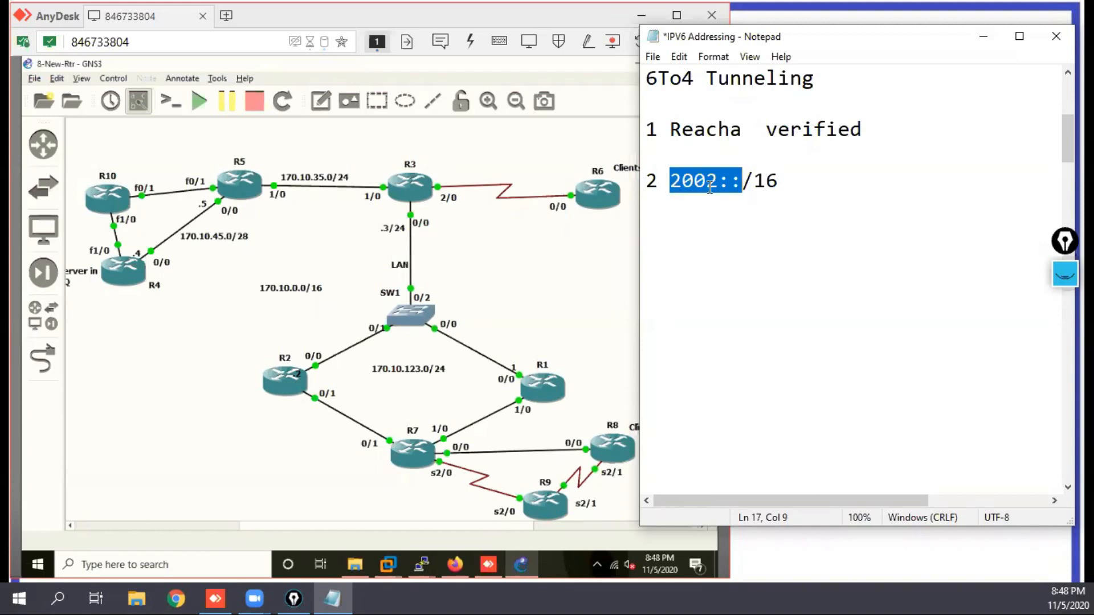
click(788, 194)
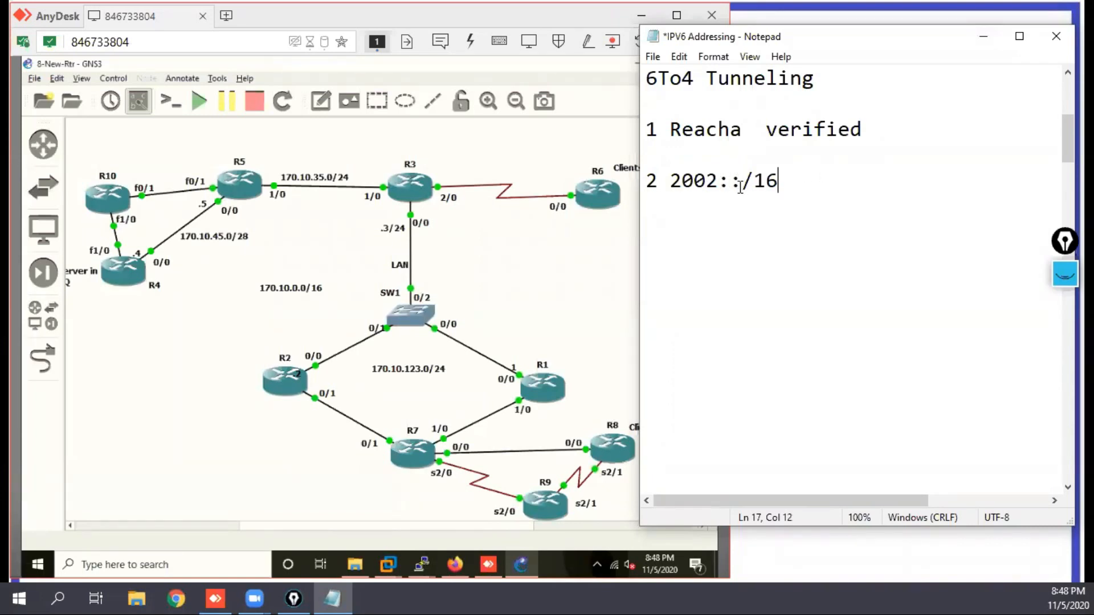
drag(719, 180, 669, 180)
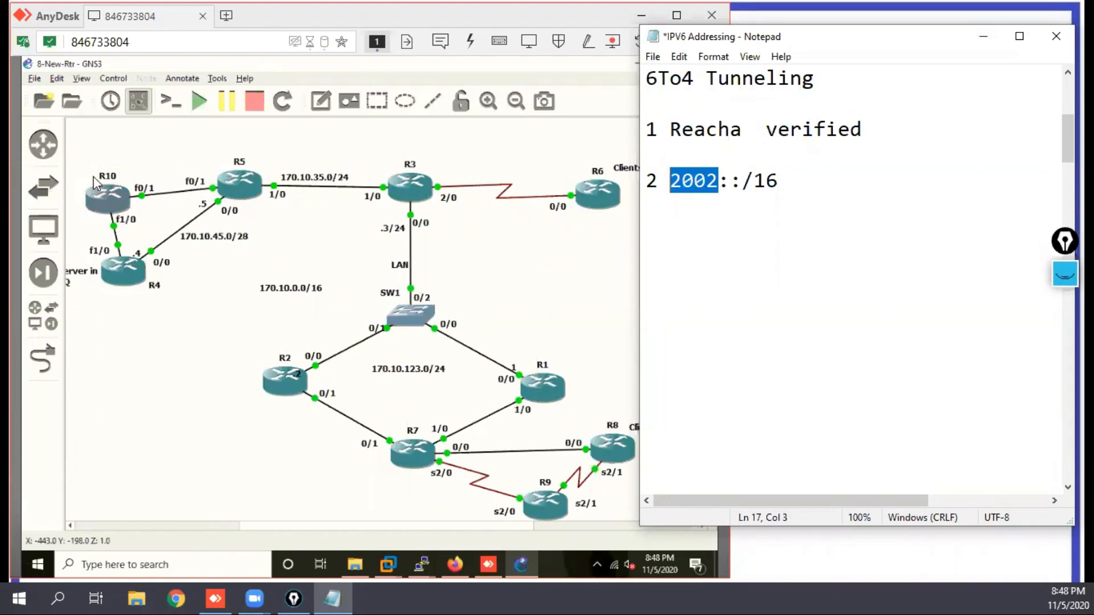
mouse_move(98, 188)
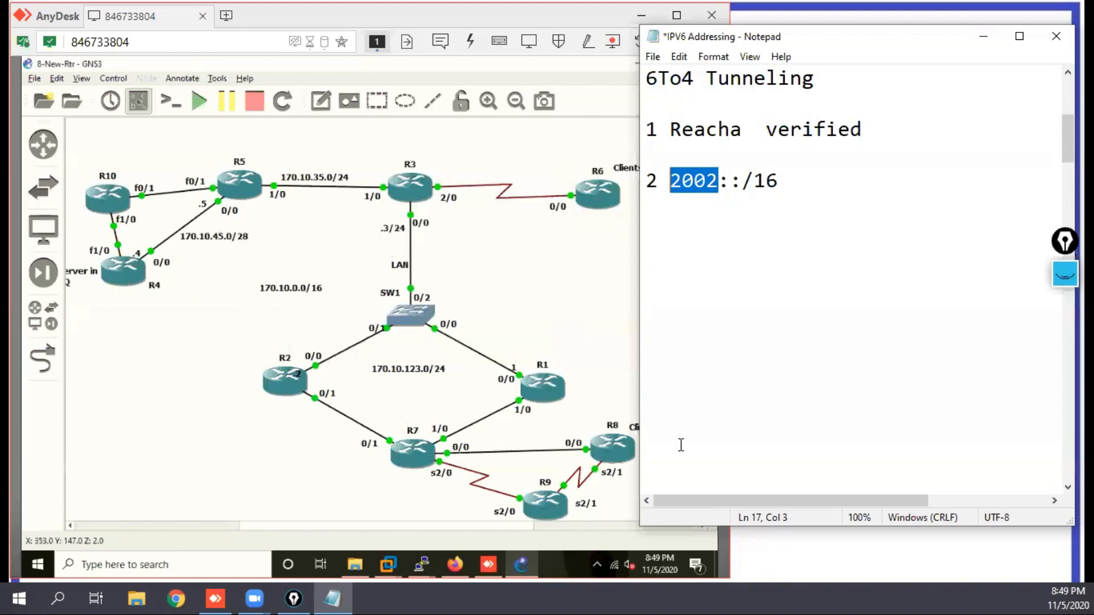
Step: Show the handwritten annotations again and write "2002" in pink beside R10, R6 and R8
click(1064, 277)
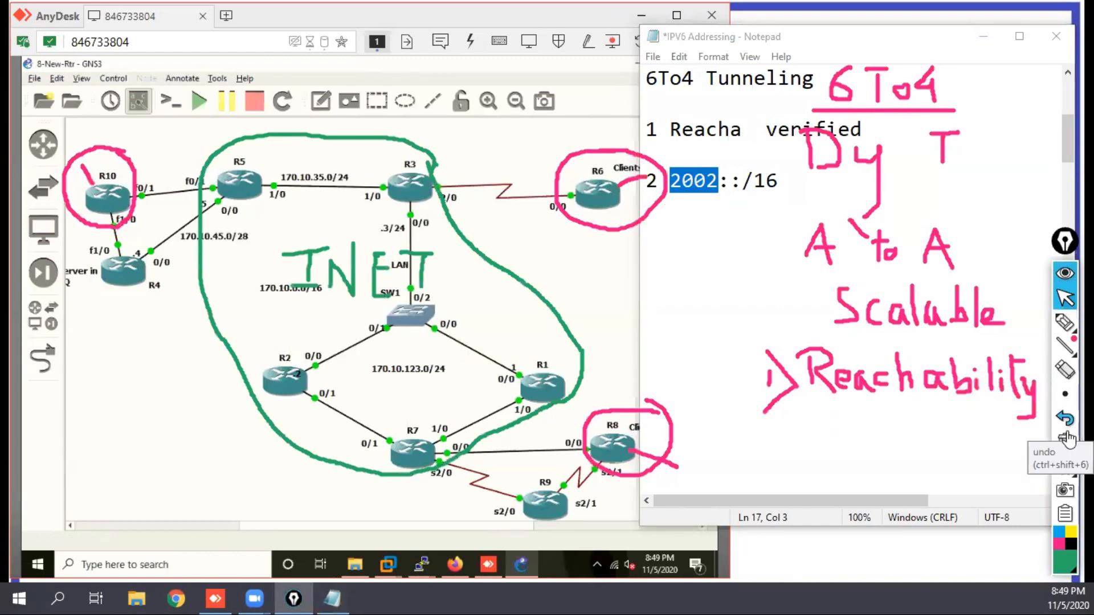
click(1063, 324)
click(1063, 323)
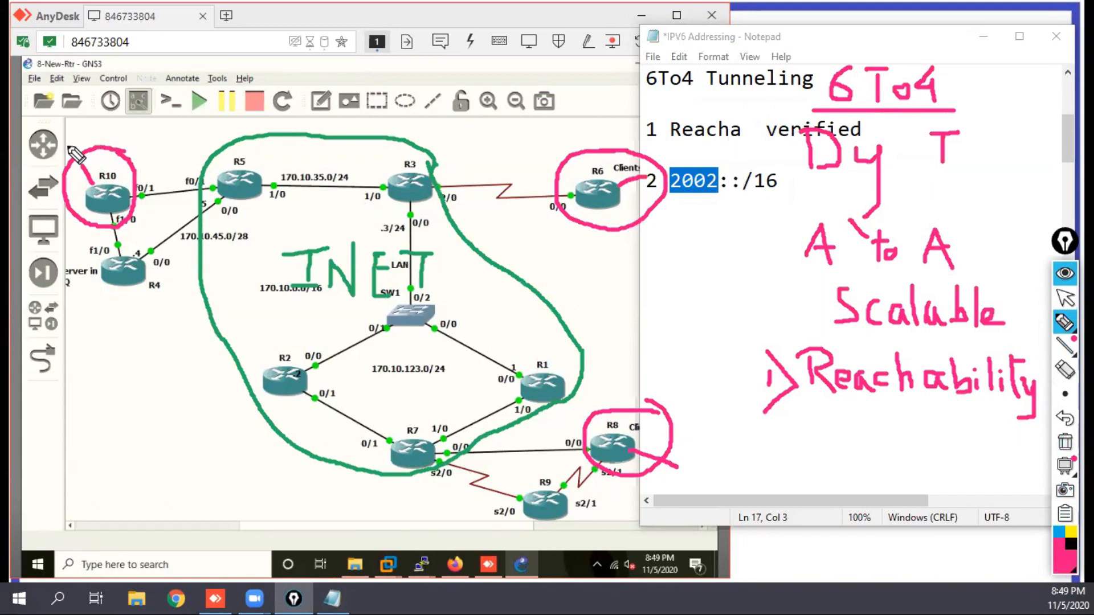
mouse_move(67, 137)
mouse_down()
mouse_move(75, 146)
mouse_move(87, 132)
mouse_move(128, 136)
mouse_up()
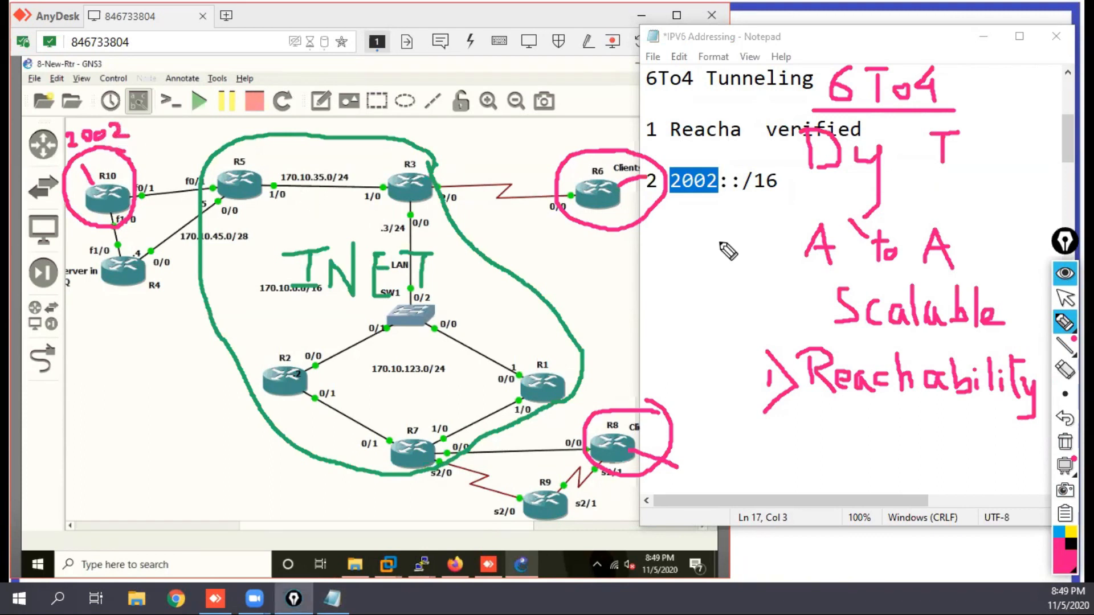
mouse_move(635, 198)
mouse_down()
mouse_move(644, 210)
mouse_move(671, 204)
mouse_move(692, 217)
mouse_up()
drag(640, 434, 691, 447)
Step: Draw short pink strokes radiating outward from R10 and R6
mouse_move(84, 208)
mouse_down()
mouse_move(69, 219)
mouse_move(92, 232)
mouse_move(87, 242)
mouse_up()
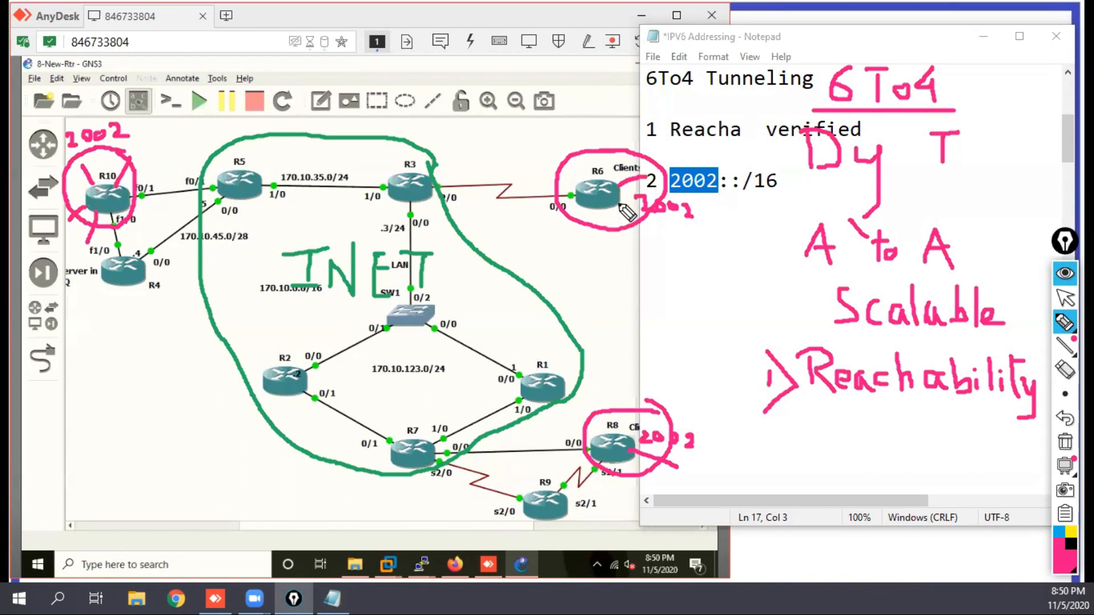
mouse_move(610, 182)
mouse_down()
mouse_move(610, 153)
mouse_move(596, 156)
mouse_up()
drag(607, 216, 627, 242)
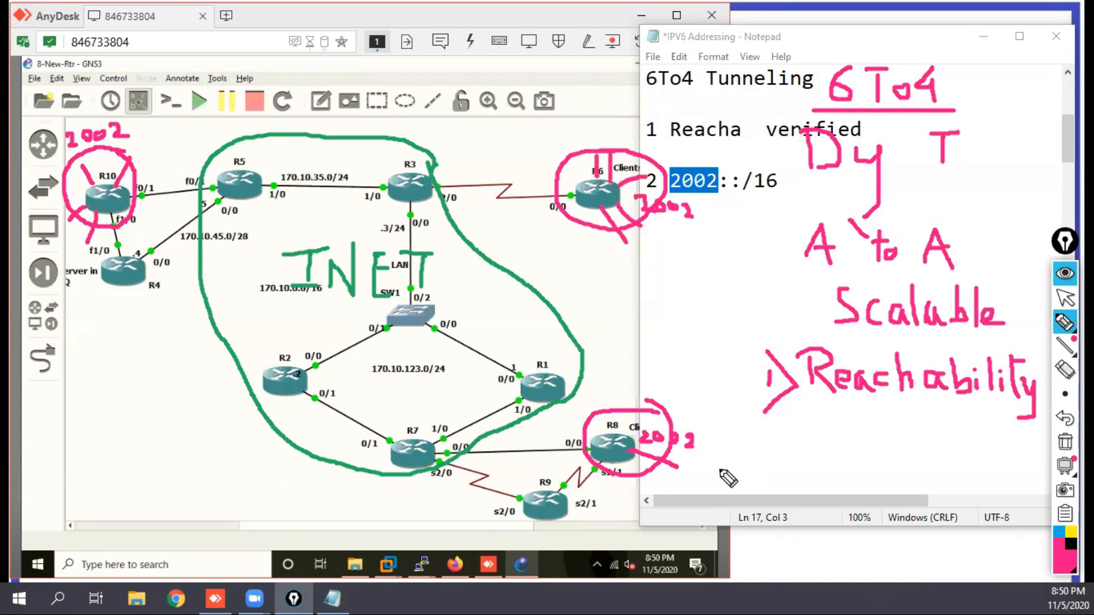
Step: Draw short pink strokes radiating outward from R8 and hide the handwritten annotations
drag(624, 439, 657, 392)
drag(624, 463, 650, 502)
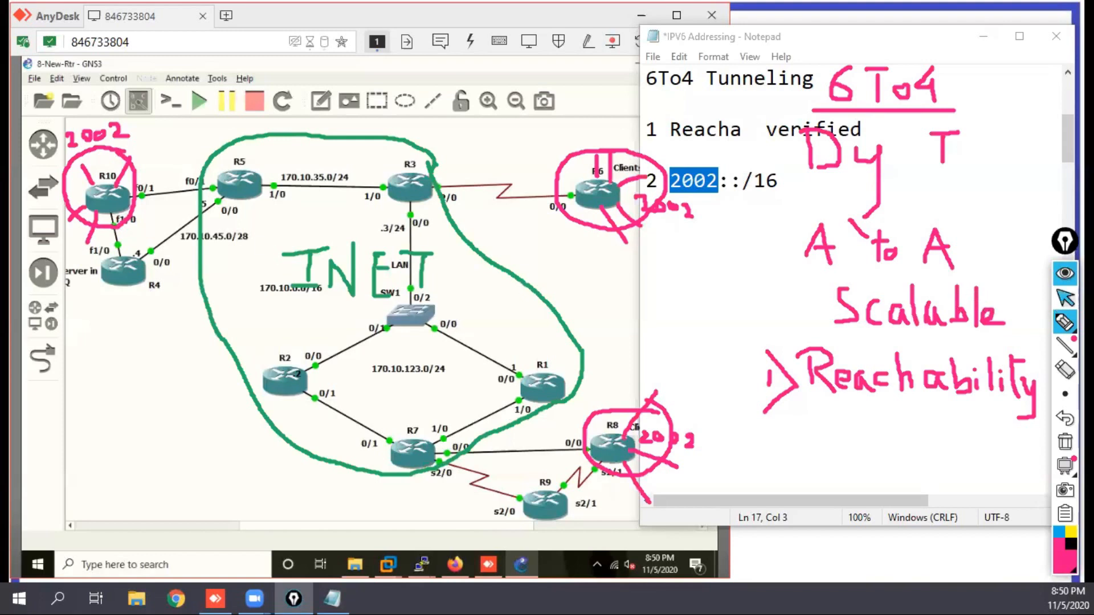
click(1065, 297)
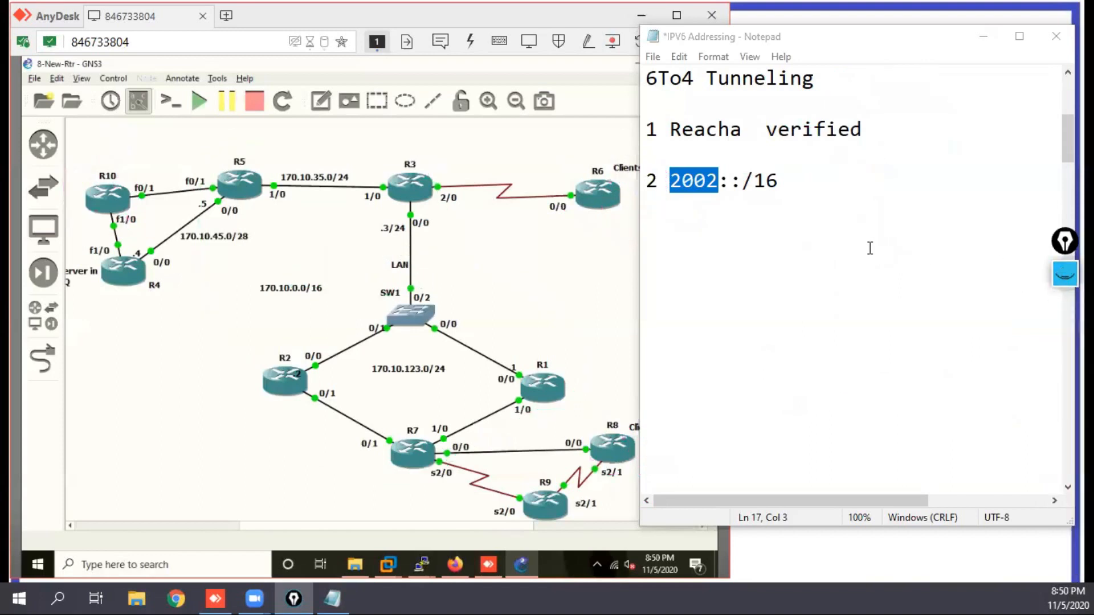
Step: Add "R10" and the line "Public IP = 170.10.105.10/28" below item 2 of the note
click(785, 186)
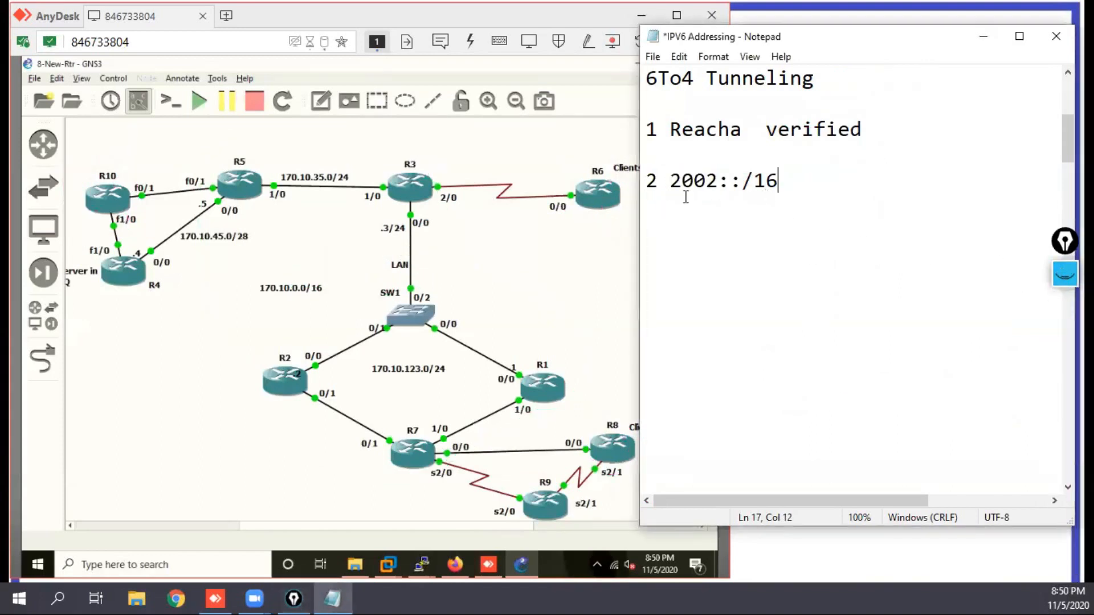
click(656, 221)
text(R10)
key(Return)
text(Public IP)
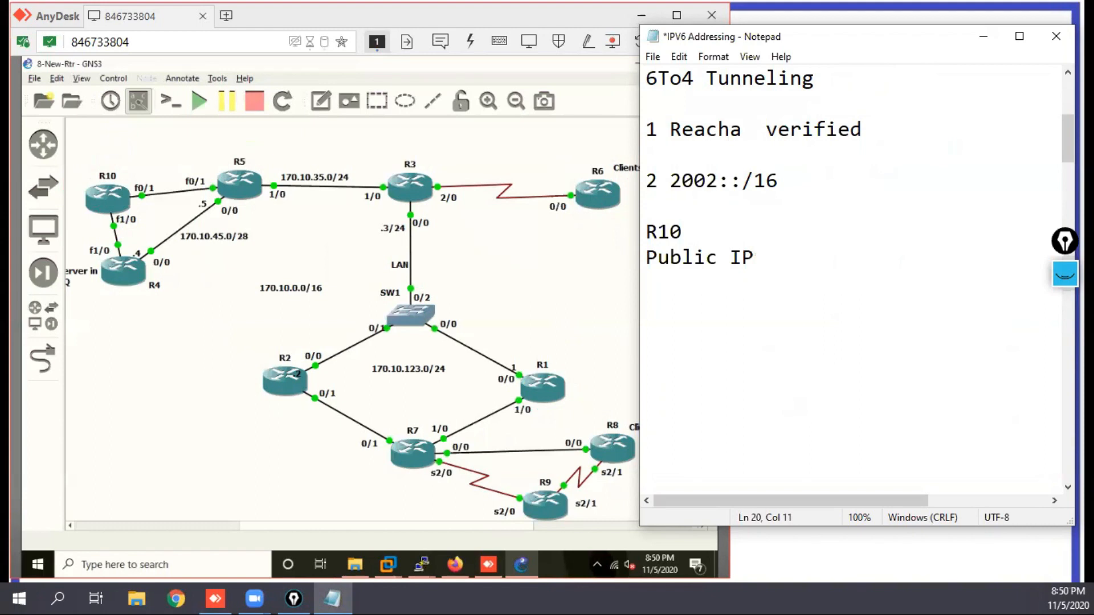
text( = 170.10.)
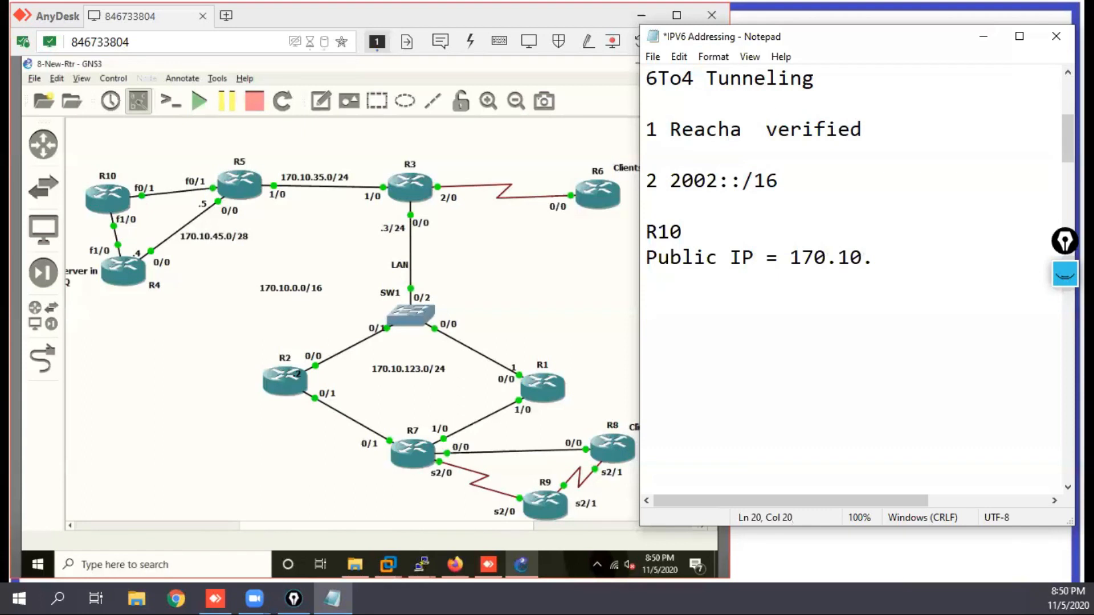
text(105.10/)
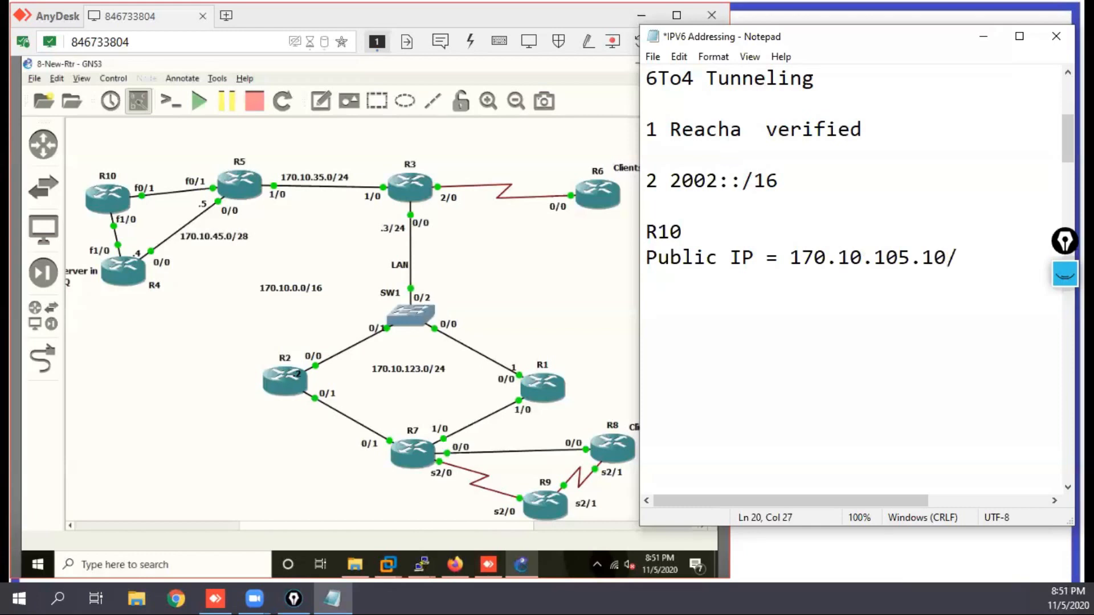
text(28)
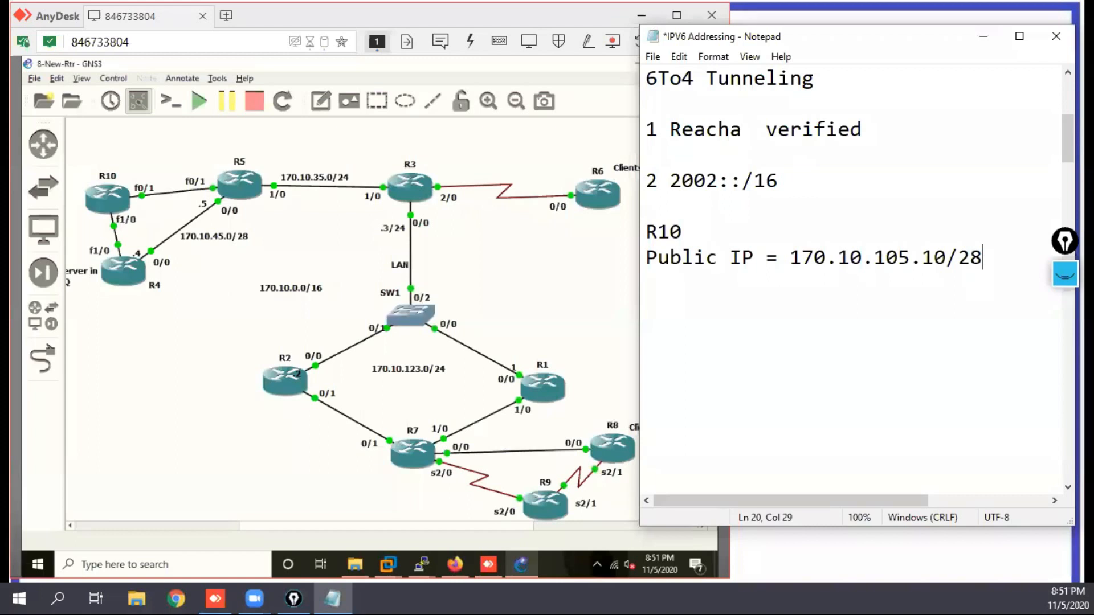
Step: Check R10's interface addresses and its connected IPv4 routes in the R10 console with s and sh ip ro conn
click(420, 567)
click(120, 527)
key(Return)
key(Return)
key(Return)
key(Return)
text(s)
key(Return)
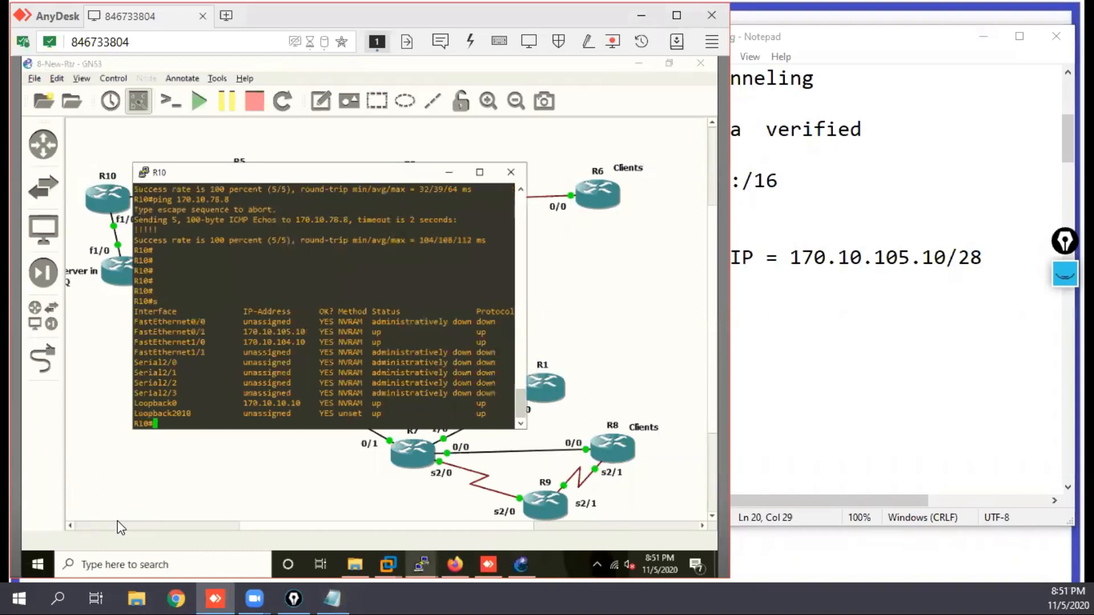
text(sh ip ro conn)
key(Return)
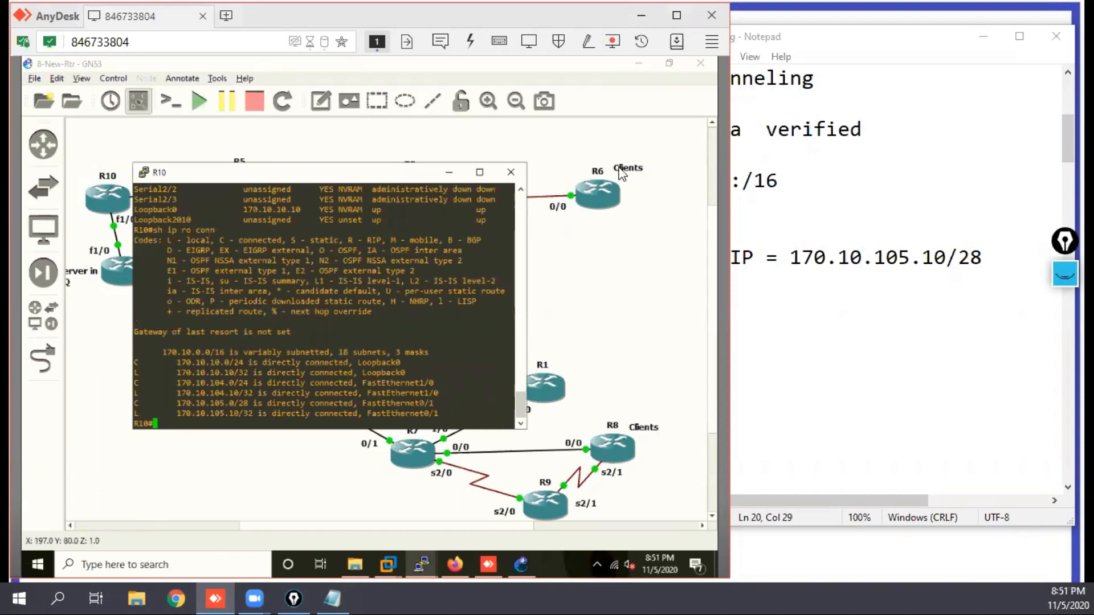
Step: Minimize GNS3, the file explorer and the other router consoles, leaving only the R10 console open
click(638, 66)
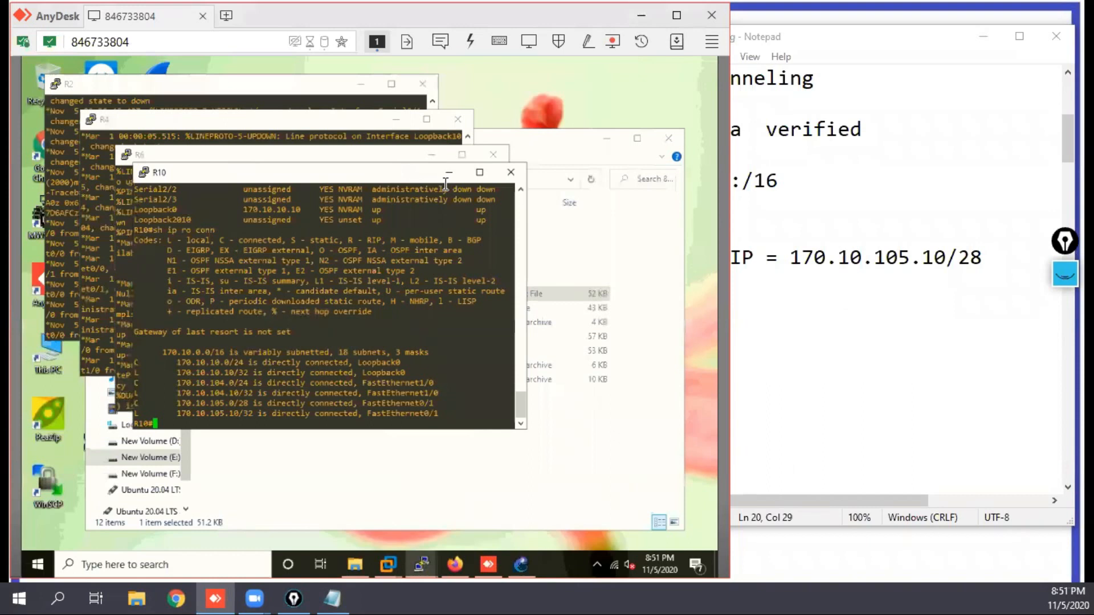
click(360, 85)
click(395, 119)
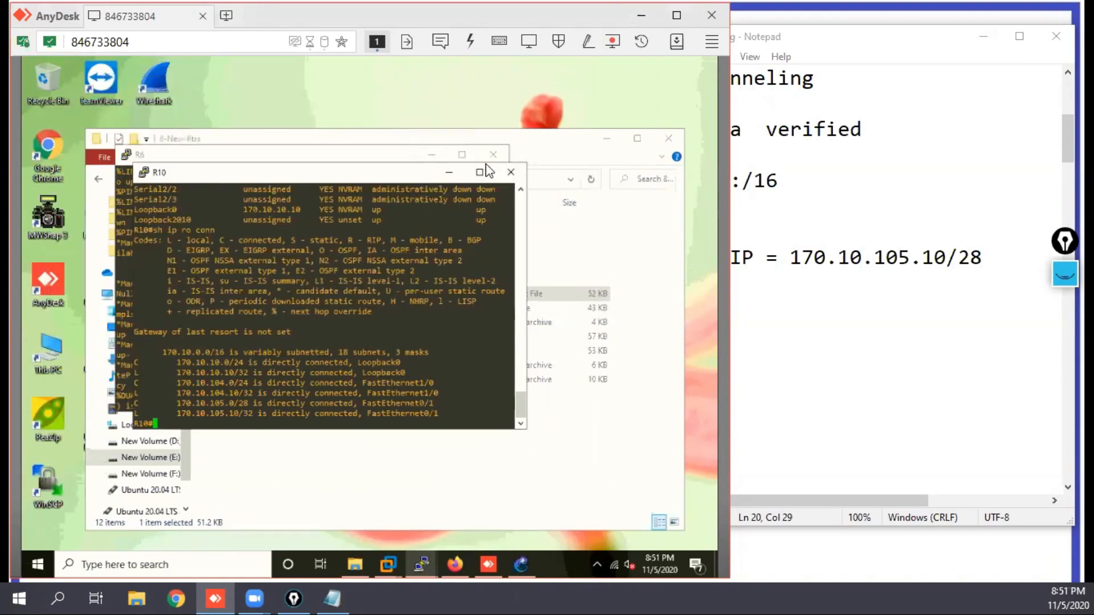
click(611, 143)
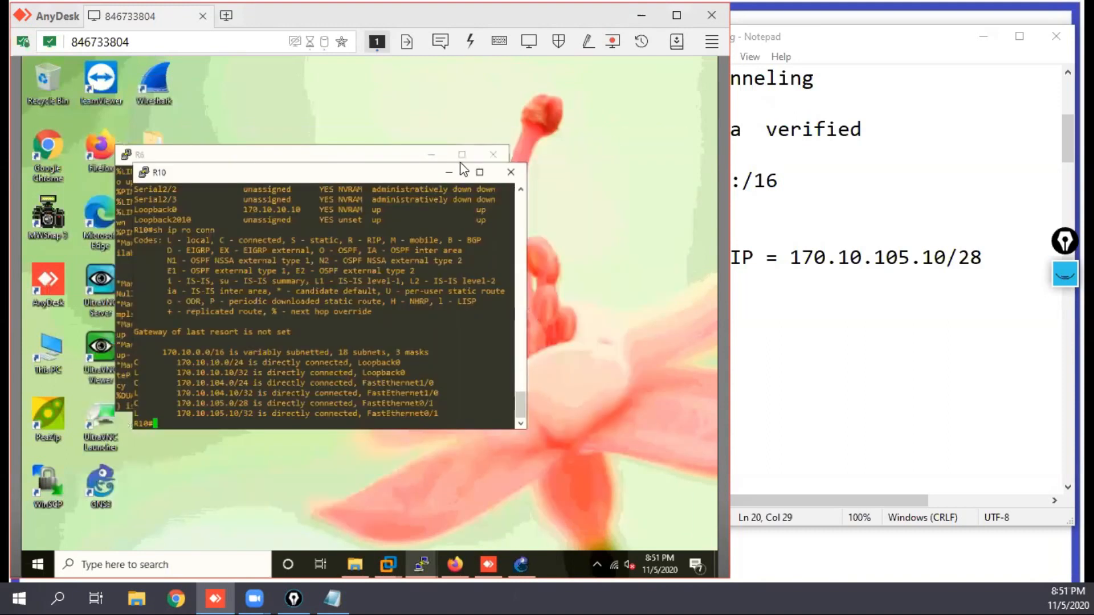
drag(361, 178, 360, 231)
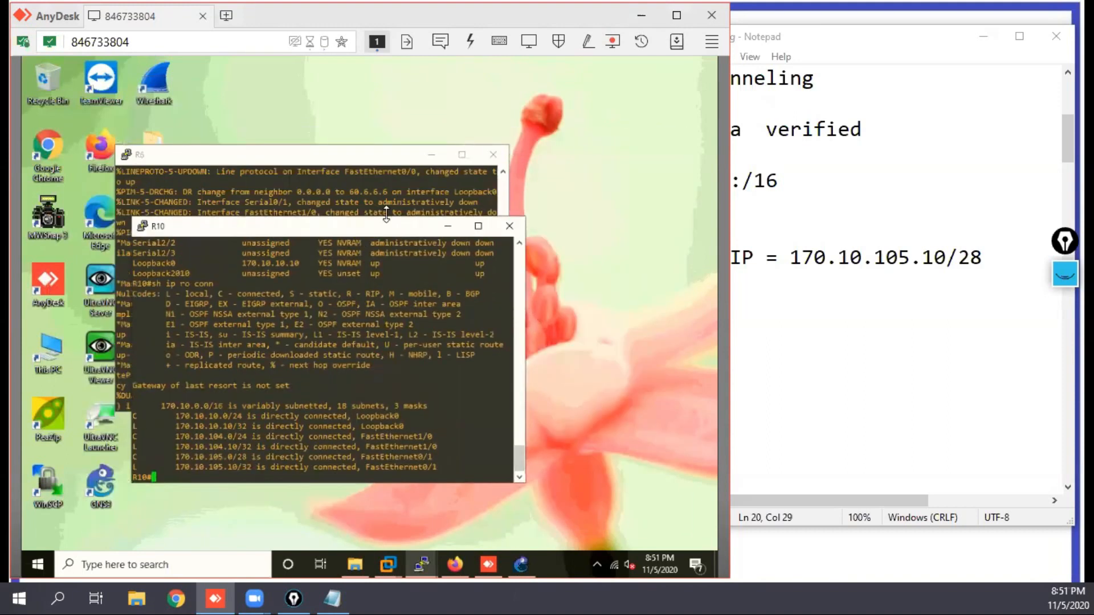
click(431, 155)
click(434, 160)
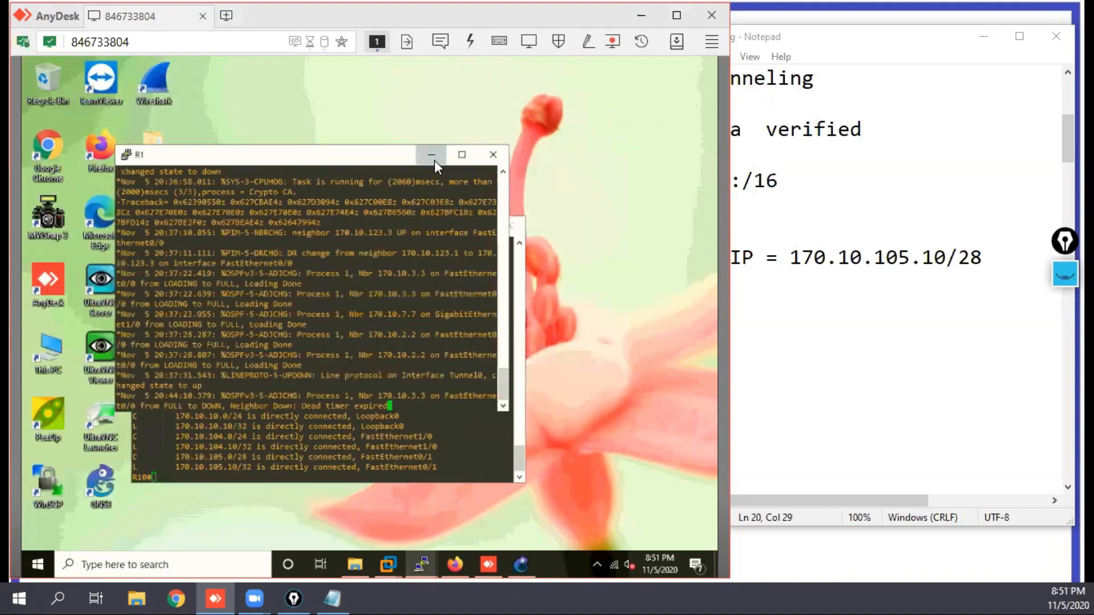
Step: Move the R10 console clear of the Notepad note and add blank prompt lines beneath its route listing
drag(345, 232, 307, 107)
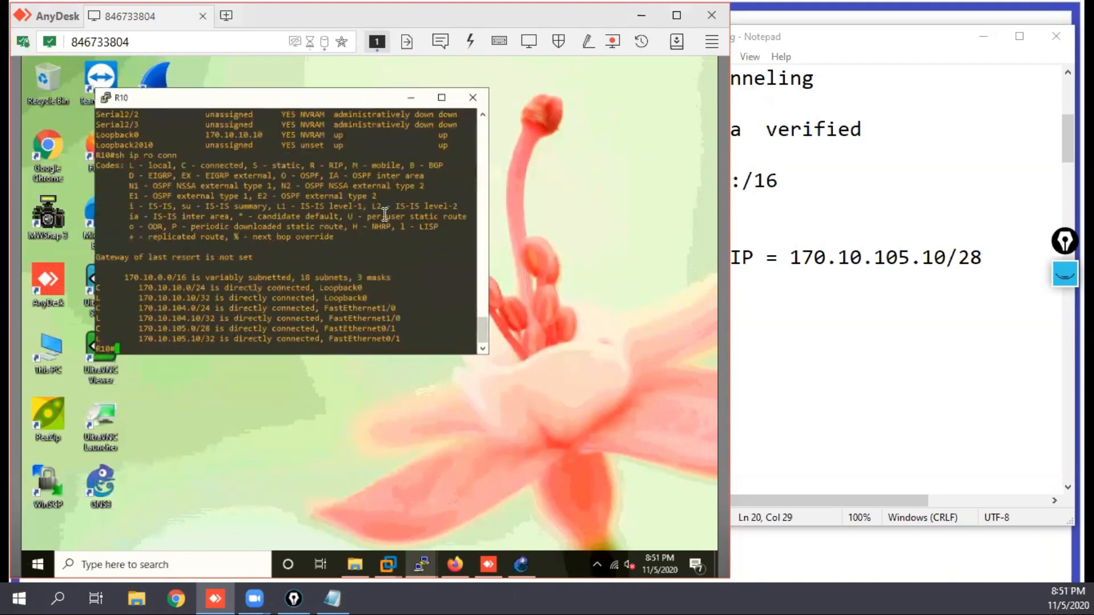
key(Return)
key(Return)
key(Return)
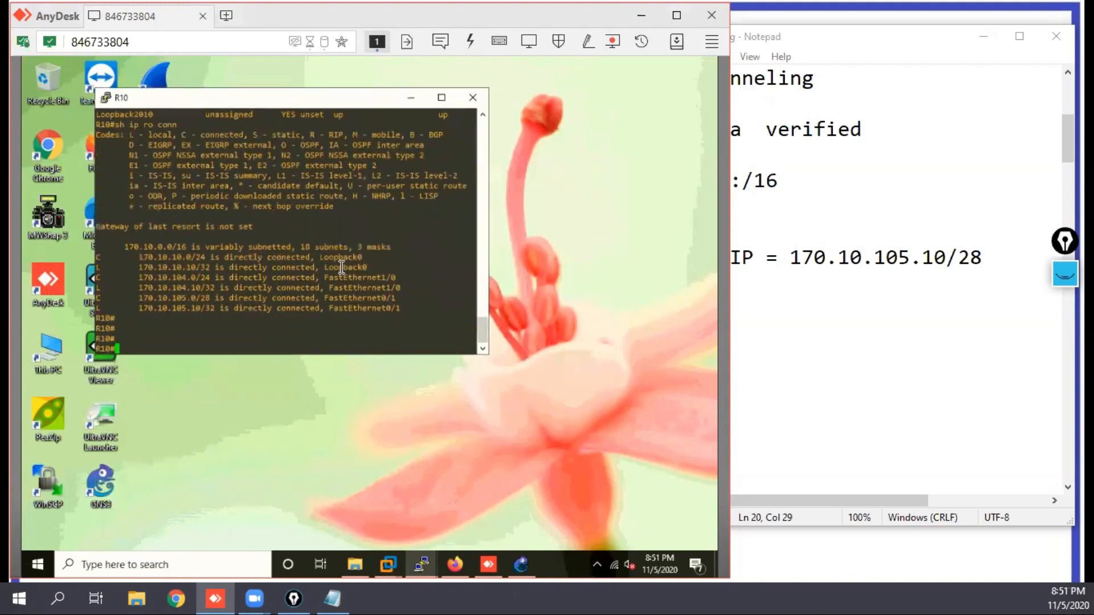
key(Return)
key(Return)
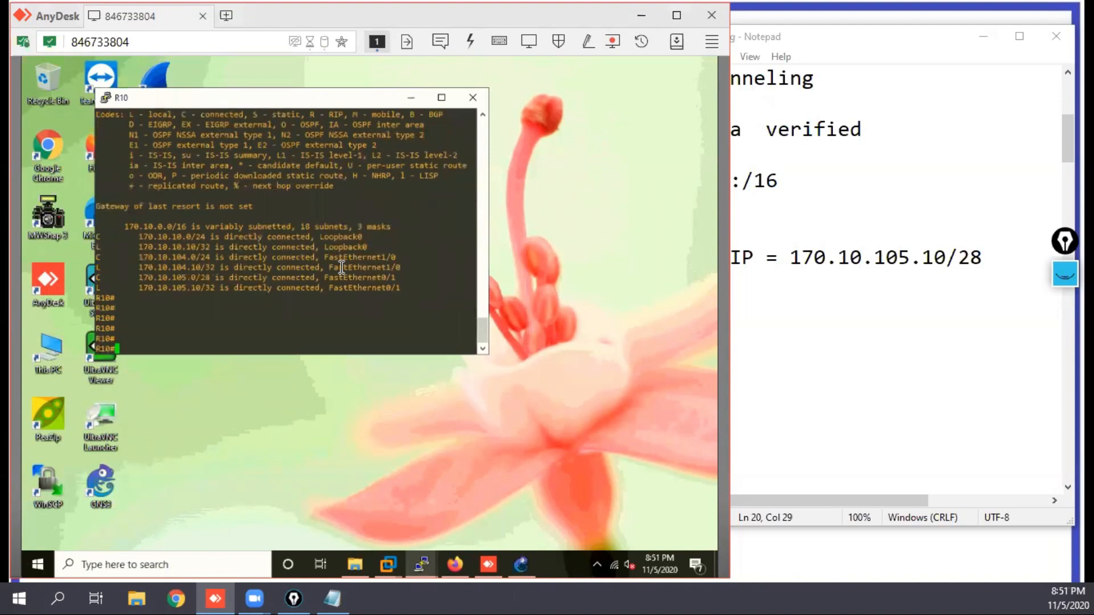
drag(311, 100, 248, 72)
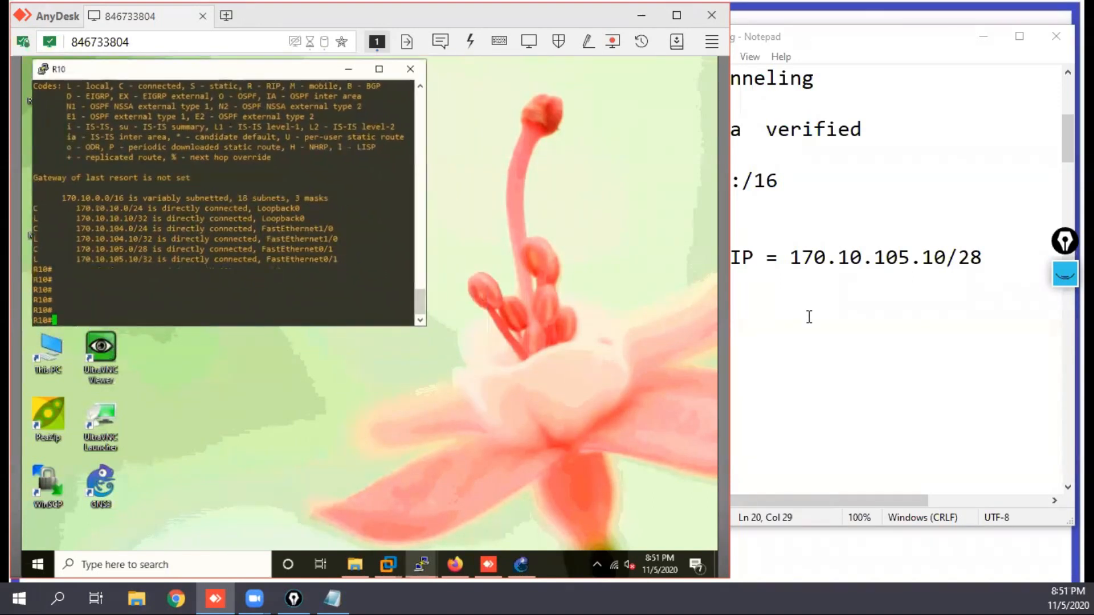
Step: Start a new line reading "Tunnel IP = 2002:" below the public IP in the note
click(809, 317)
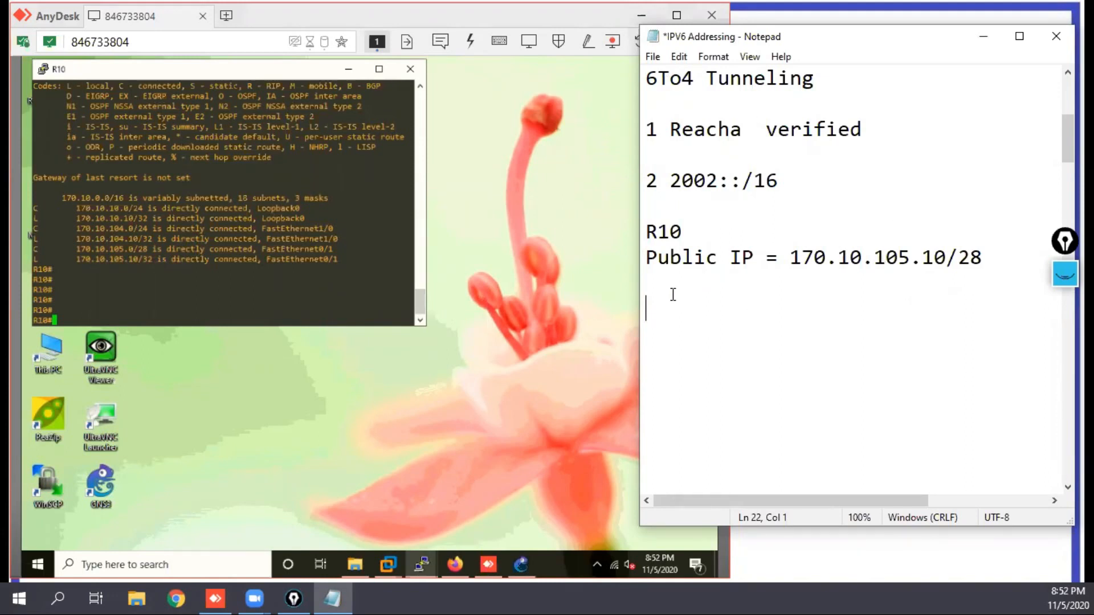
text(Tunnel IP)
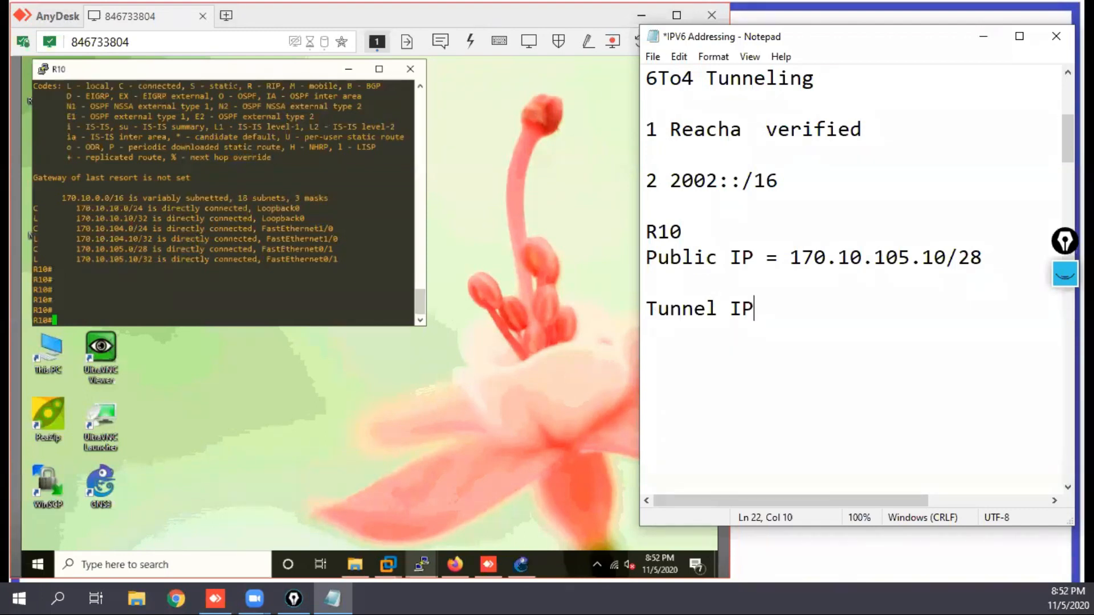
text(=)
key(BackSpace)
key(BackSpace)
text(= 2002)
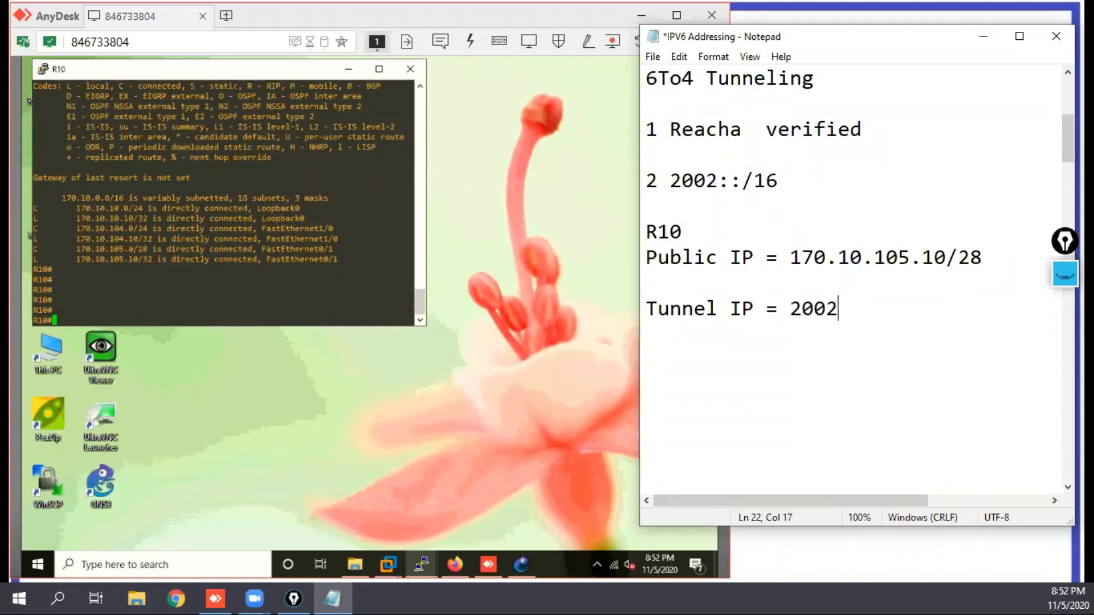
text(:)
Step: Highlight 170.10 in the public IP and complete the tunnel address as 2002:170.10:105.10::/48
drag(861, 257, 796, 257)
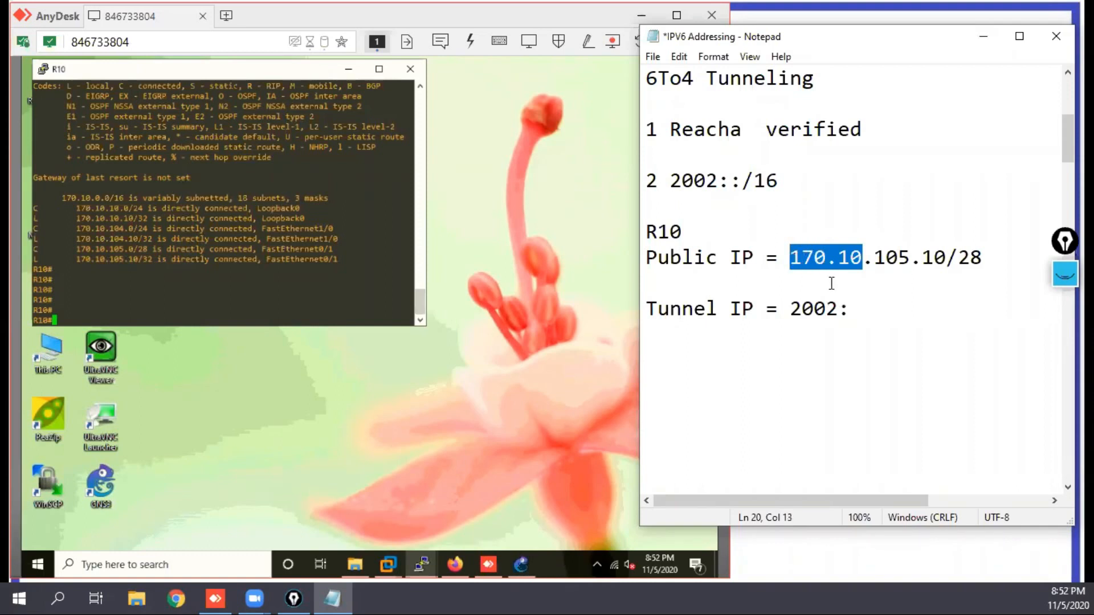
click(861, 255)
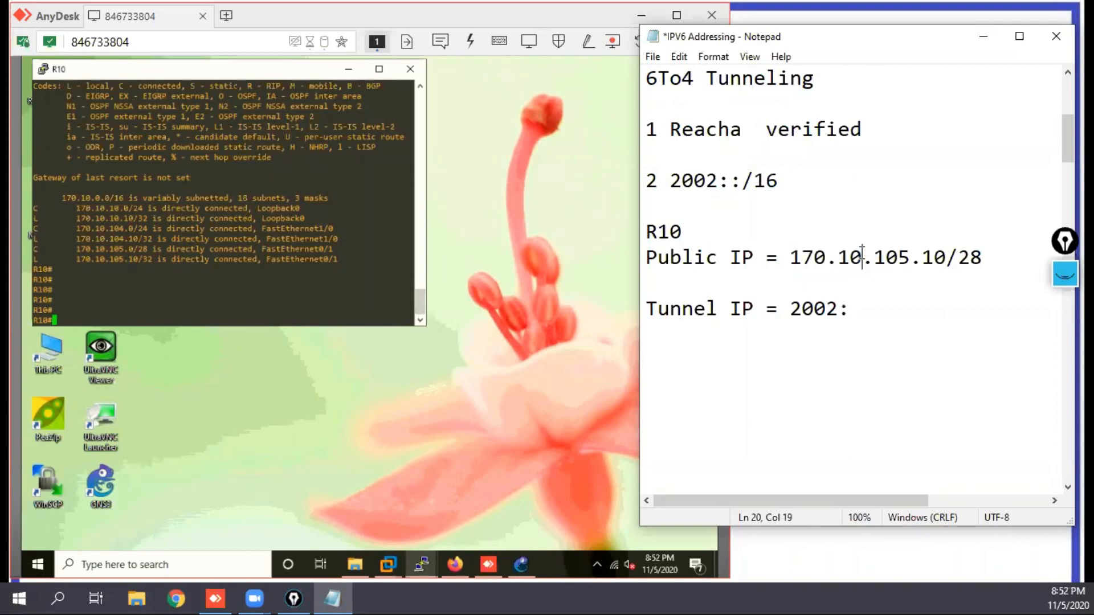
drag(827, 257, 789, 257)
drag(865, 256, 795, 261)
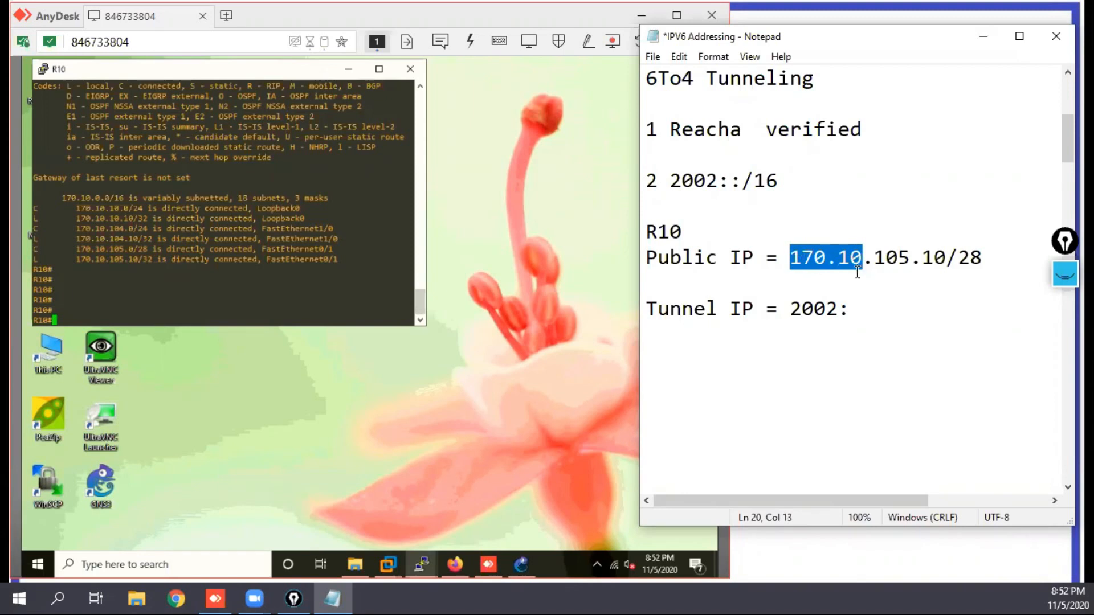
click(854, 310)
text(1)
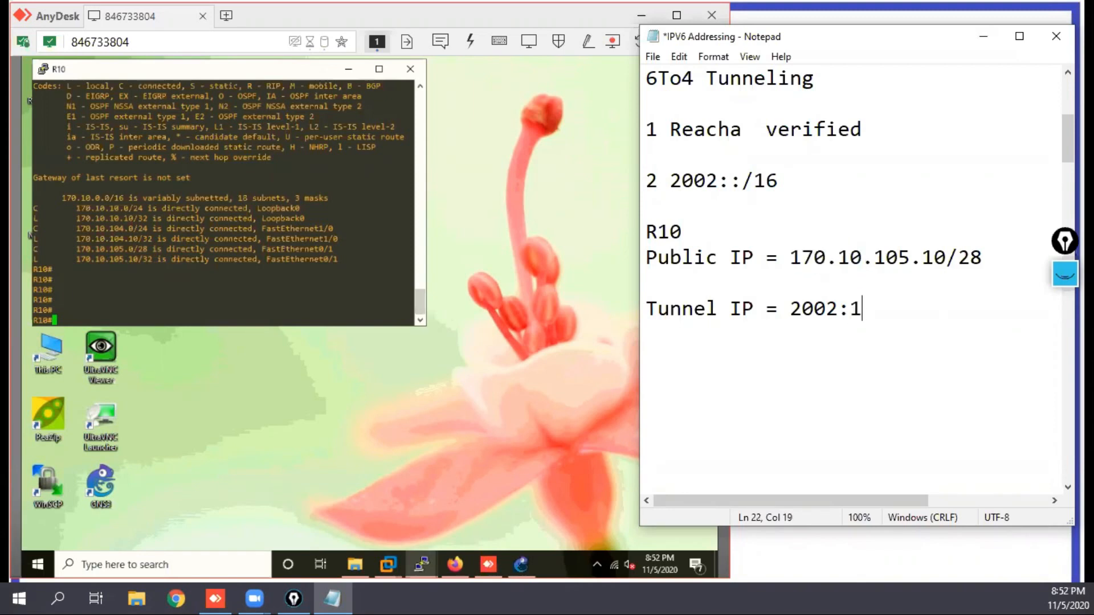
text(70.10)
text(:105.10)
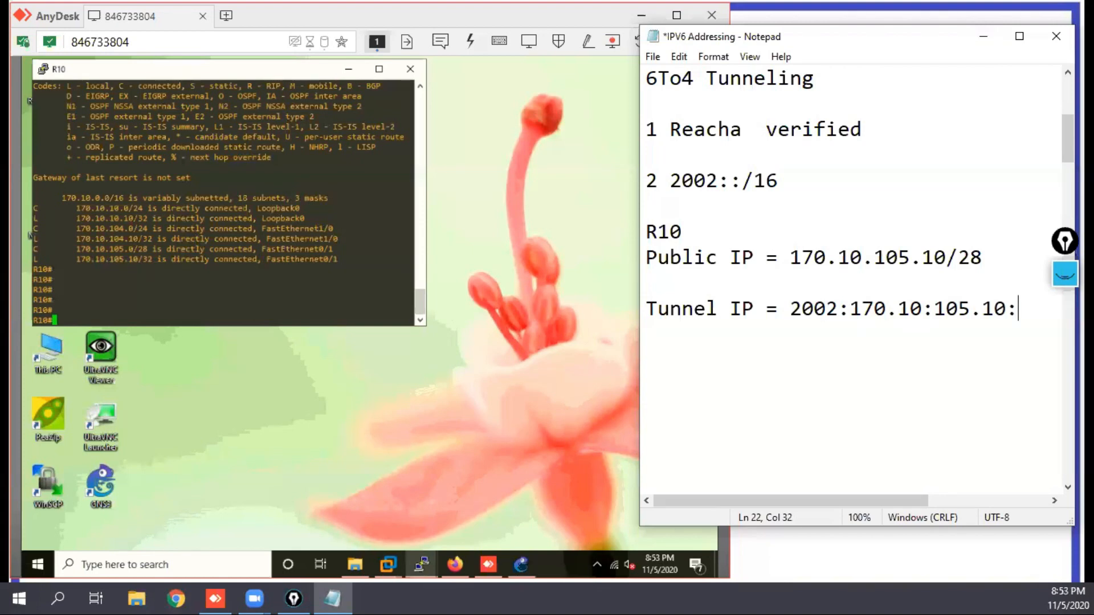
text(::/48)
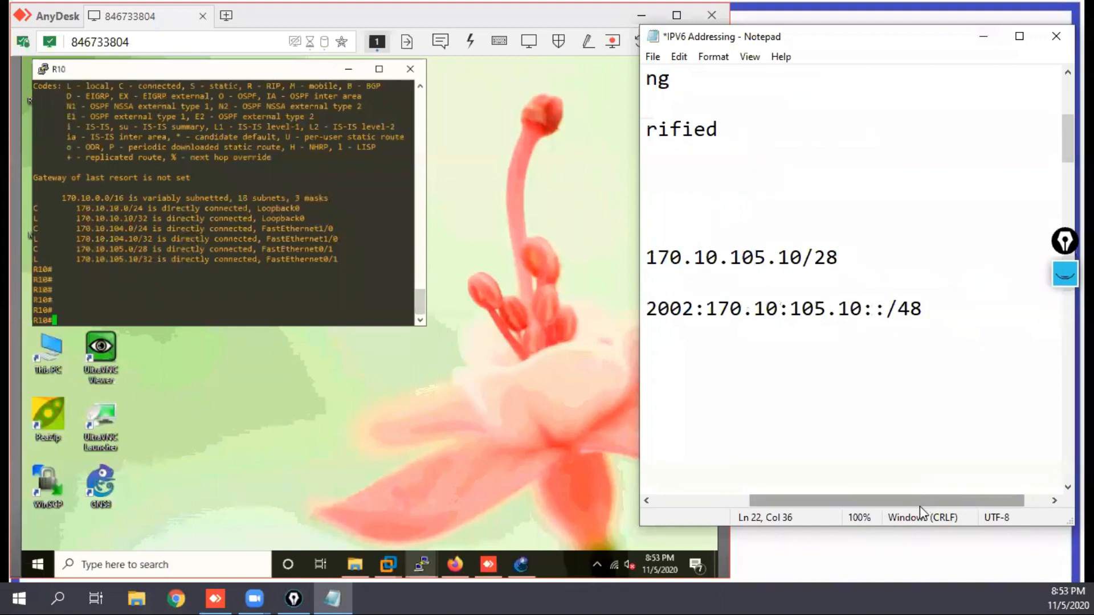
Step: Highlight the embedded IPv4 parts of the tunnel address and the matching 170.10 in the public IP
drag(918, 504, 839, 505)
drag(764, 308, 978, 301)
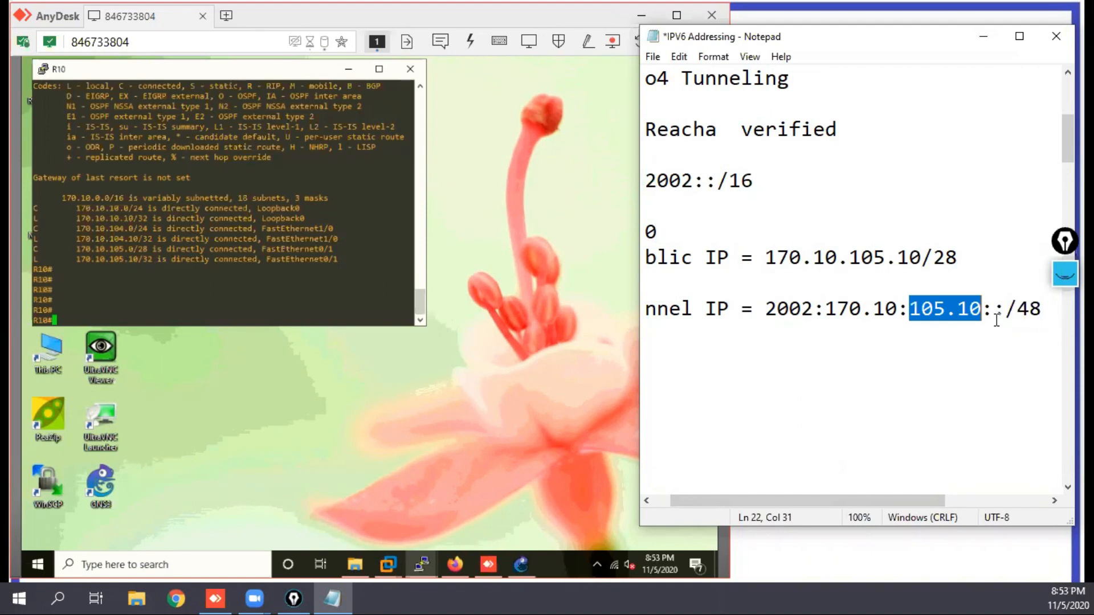
drag(993, 311, 825, 308)
drag(833, 256, 769, 257)
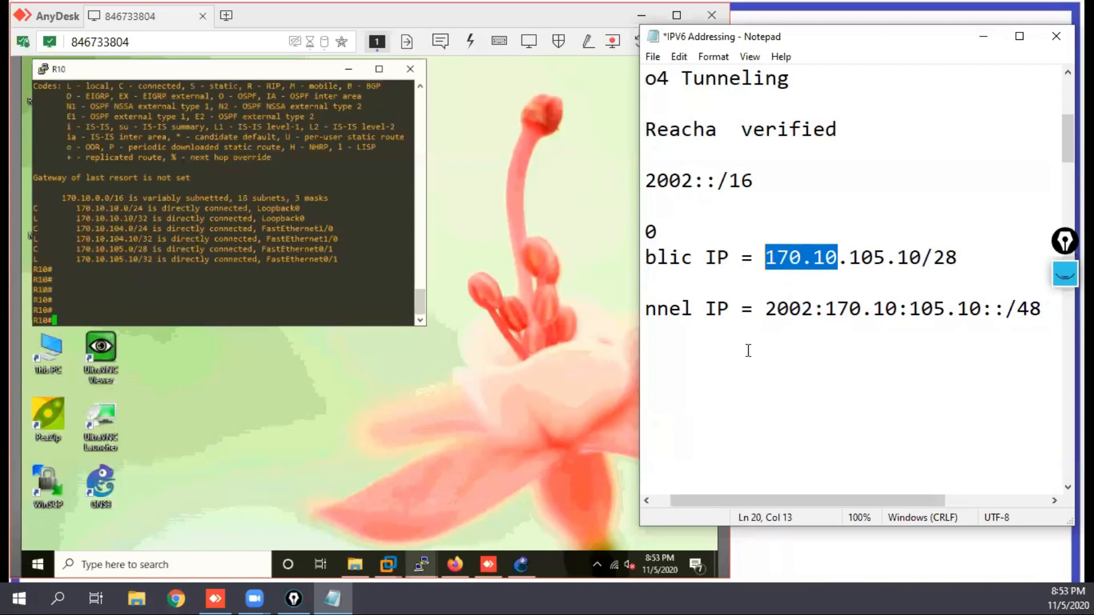
Step: Add the line "convert the IPv4 add to Hexadecimal" below the tunnel IP in the note
click(698, 352)
text(convert th)
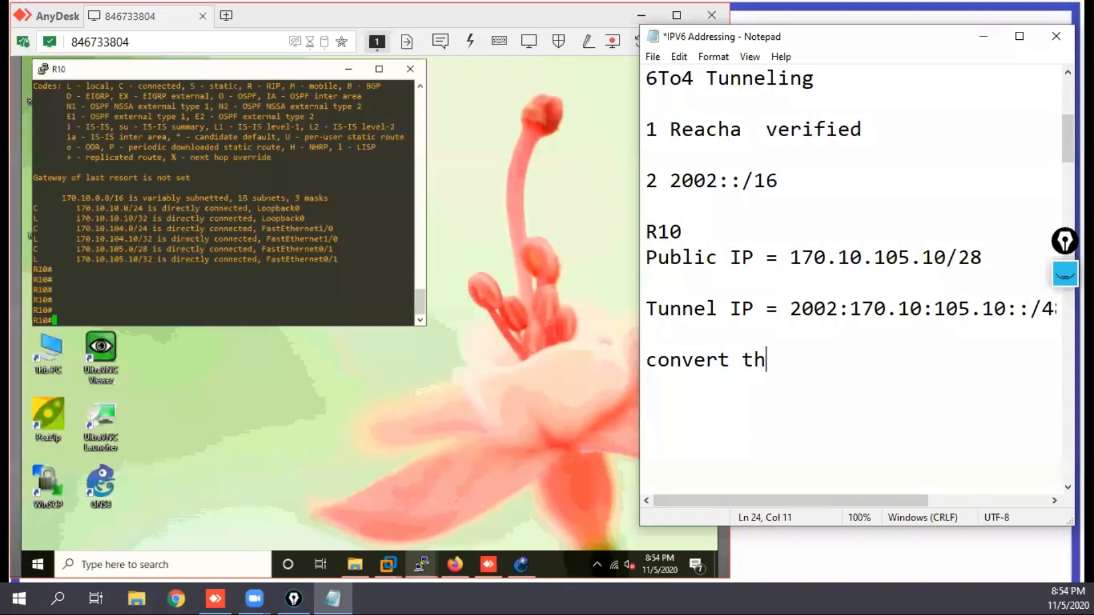
text(e IPv4)
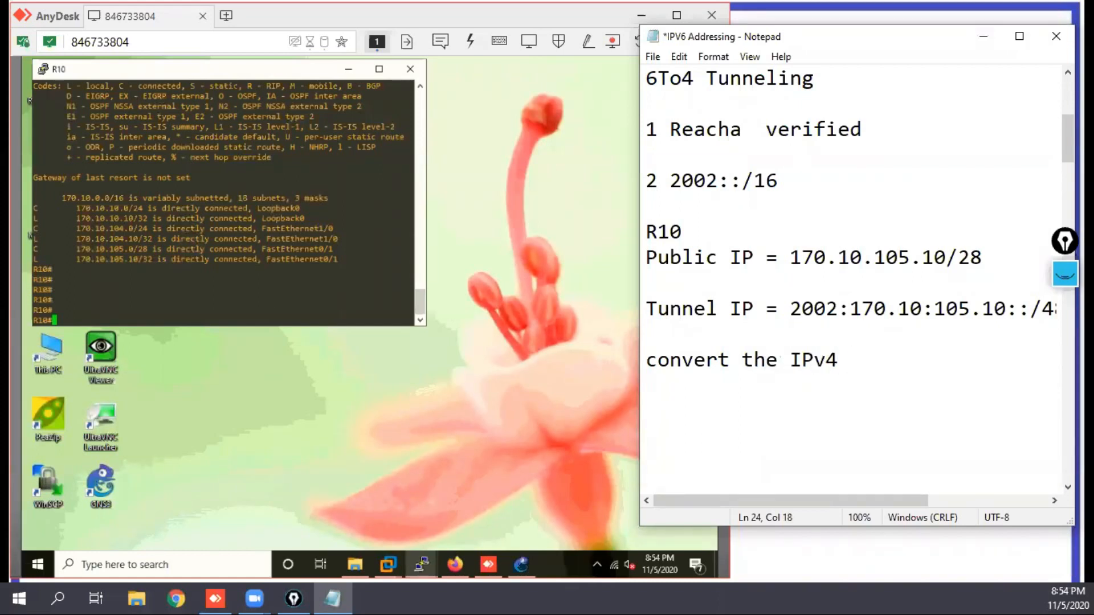
text( add to )
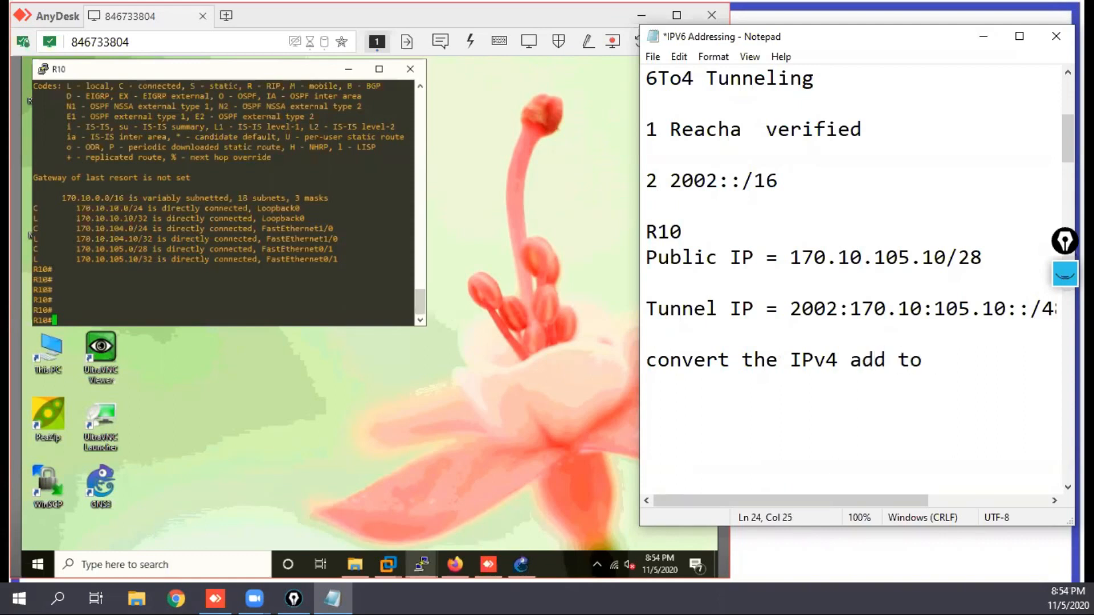
text(Hexadecimal)
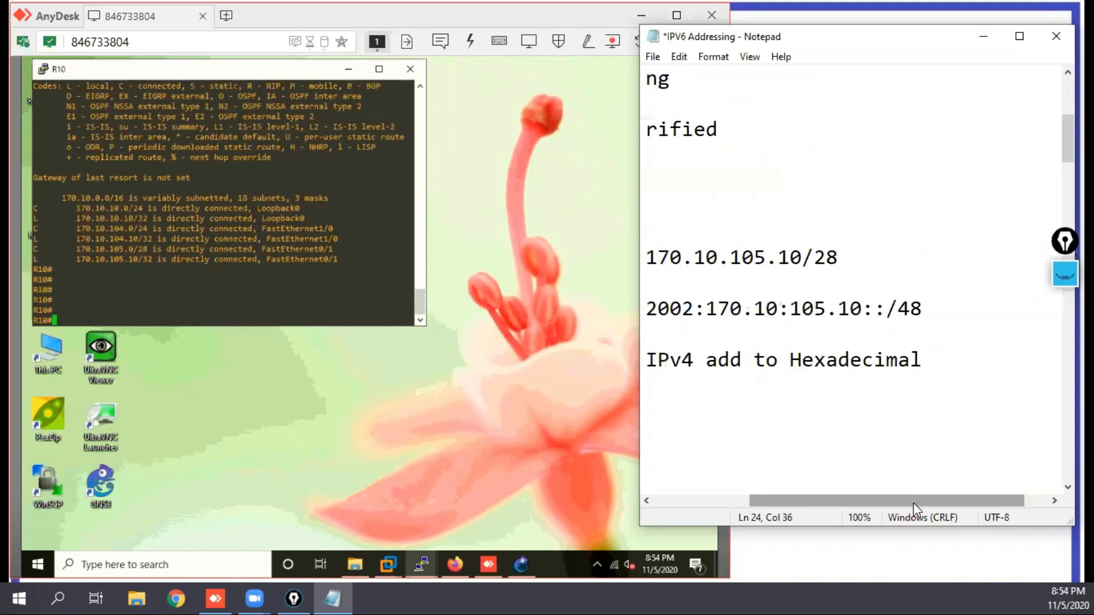
drag(913, 501, 793, 504)
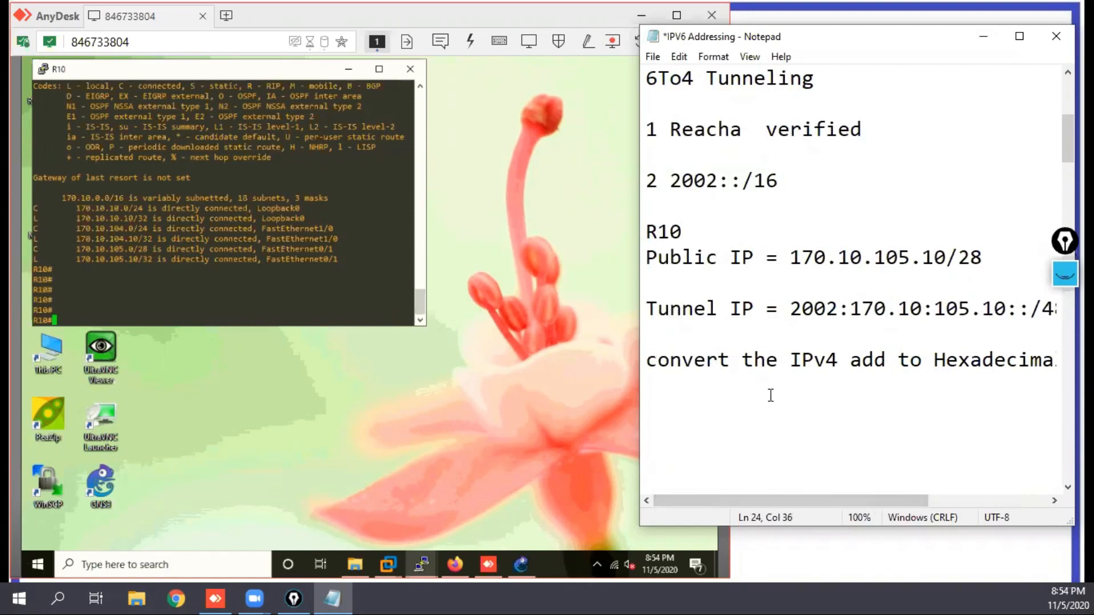
click(751, 395)
Step: Show the ink annotations and erase the handwriting covering the note, plus extra strokes in the circle next to it
click(1063, 242)
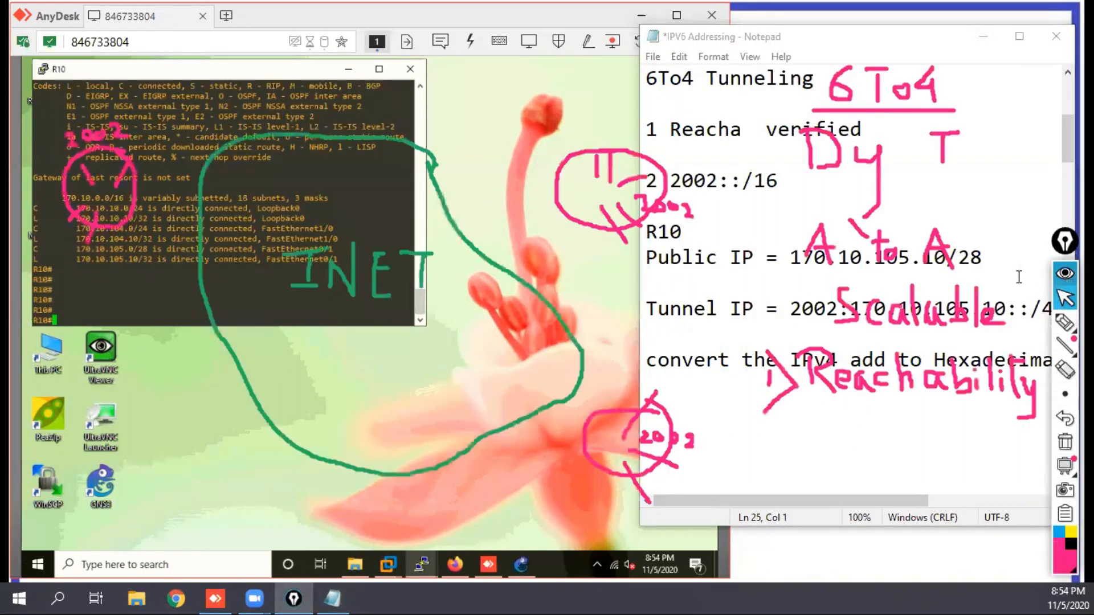
click(1064, 372)
mouse_move(848, 100)
mouse_down()
mouse_move(932, 85)
mouse_move(878, 69)
mouse_move(798, 97)
mouse_move(862, 166)
mouse_move(813, 165)
mouse_up()
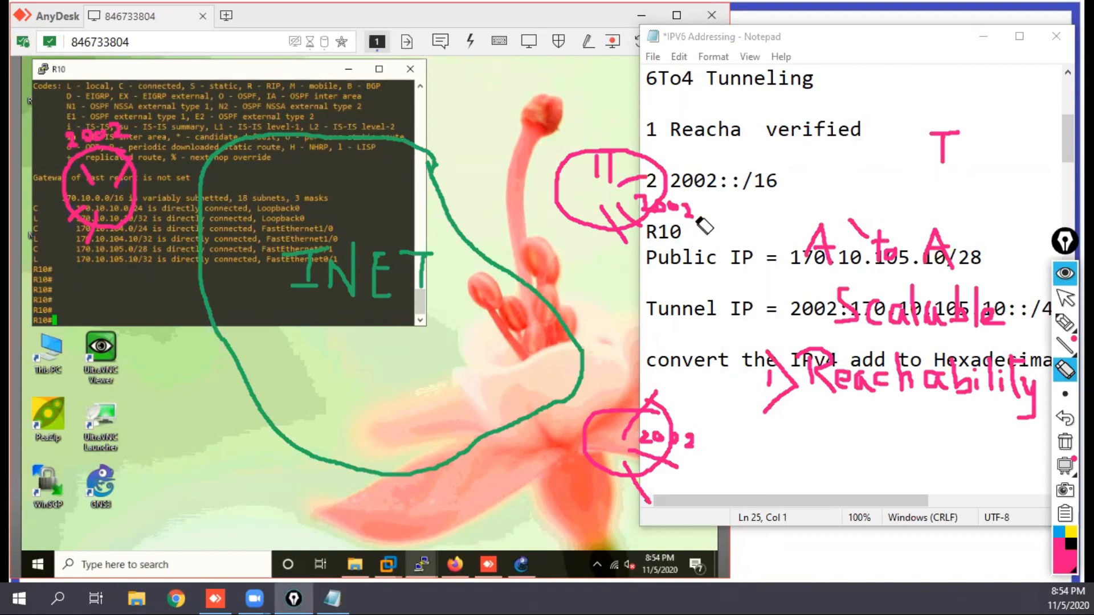
drag(605, 203, 618, 225)
drag(953, 117, 950, 163)
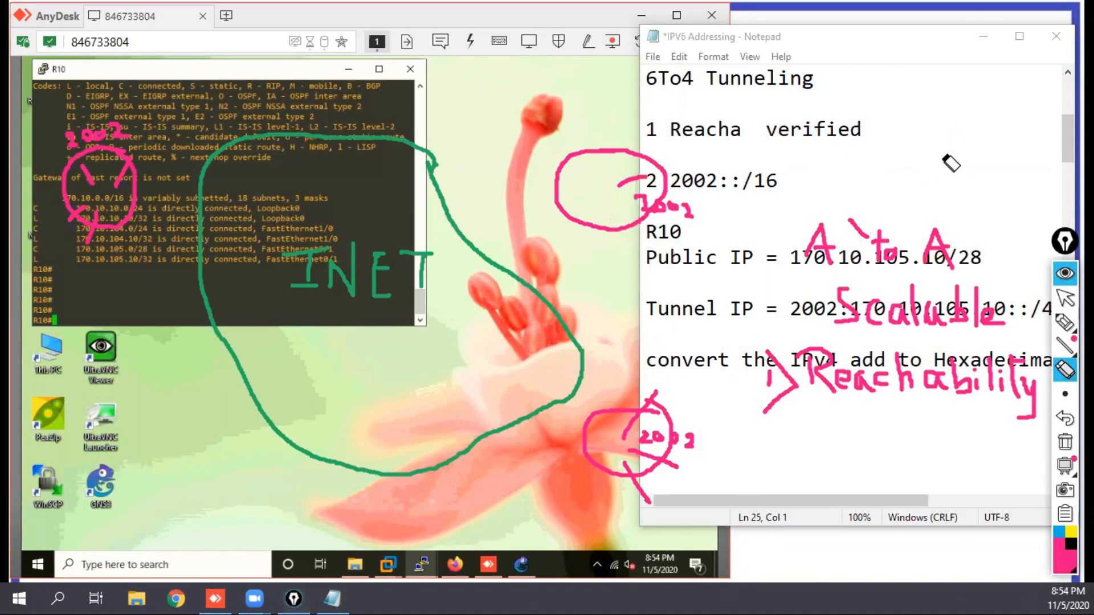
mouse_move(809, 251)
mouse_down()
mouse_move(940, 251)
mouse_move(866, 234)
mouse_up()
mouse_move(957, 253)
mouse_down()
mouse_move(849, 310)
mouse_move(1005, 367)
mouse_move(1031, 399)
mouse_move(764, 386)
mouse_up()
Step: Handwrite a long division of 170 by 16 beside the note's upper lines with the pen
mouse_move(1064, 322)
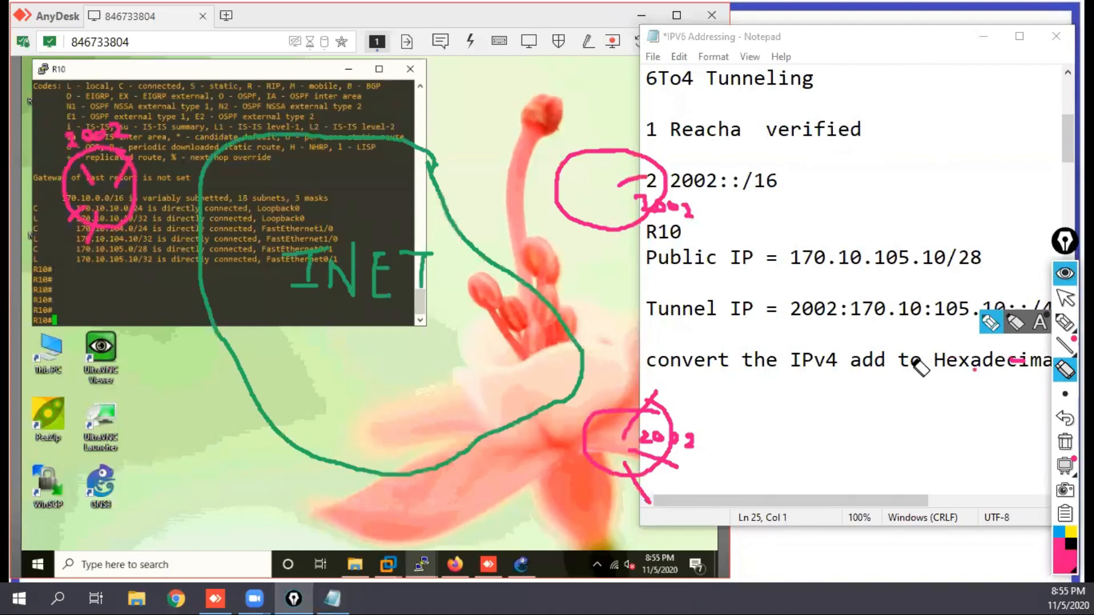
mouse_move(1065, 395)
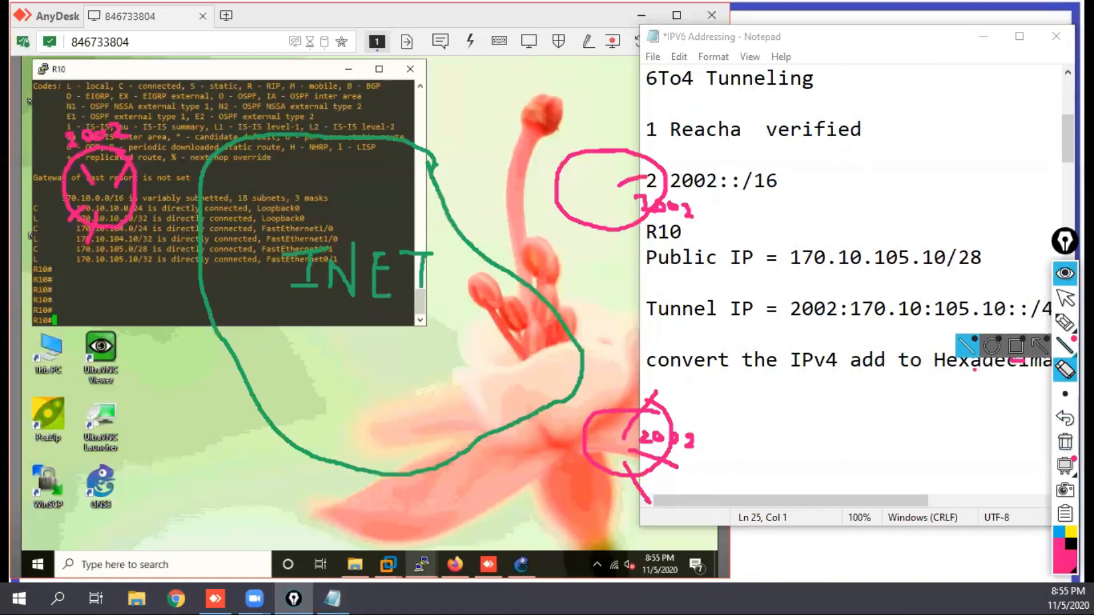
click(1064, 323)
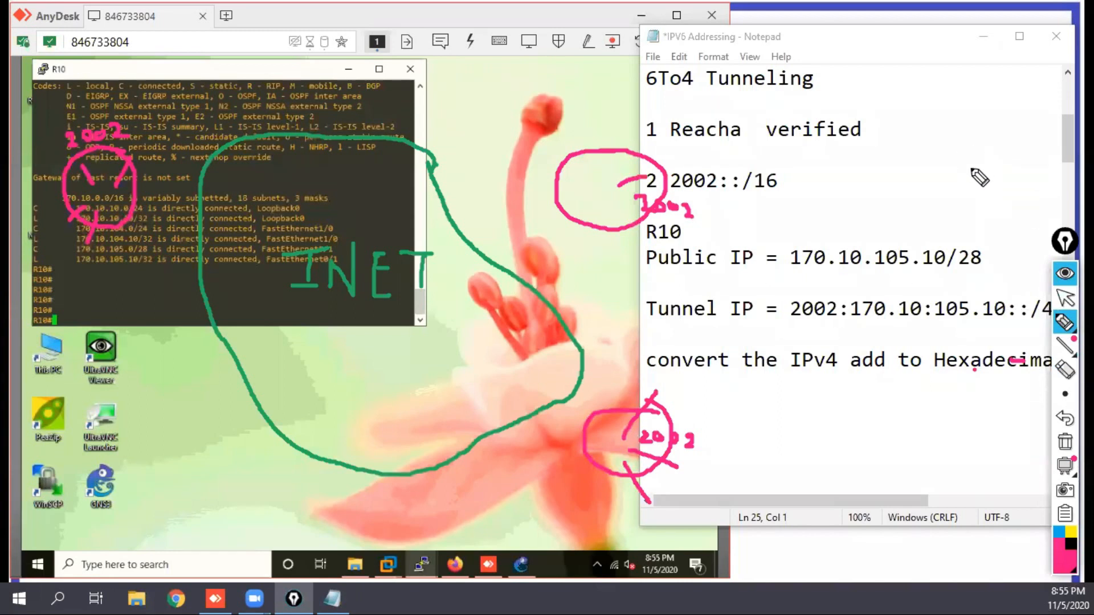
mouse_move(925, 128)
mouse_down()
mouse_move(924, 159)
mouse_move(959, 130)
mouse_move(948, 157)
mouse_move(971, 159)
mouse_move(984, 139)
mouse_up()
drag(910, 114, 892, 169)
drag(908, 112, 982, 107)
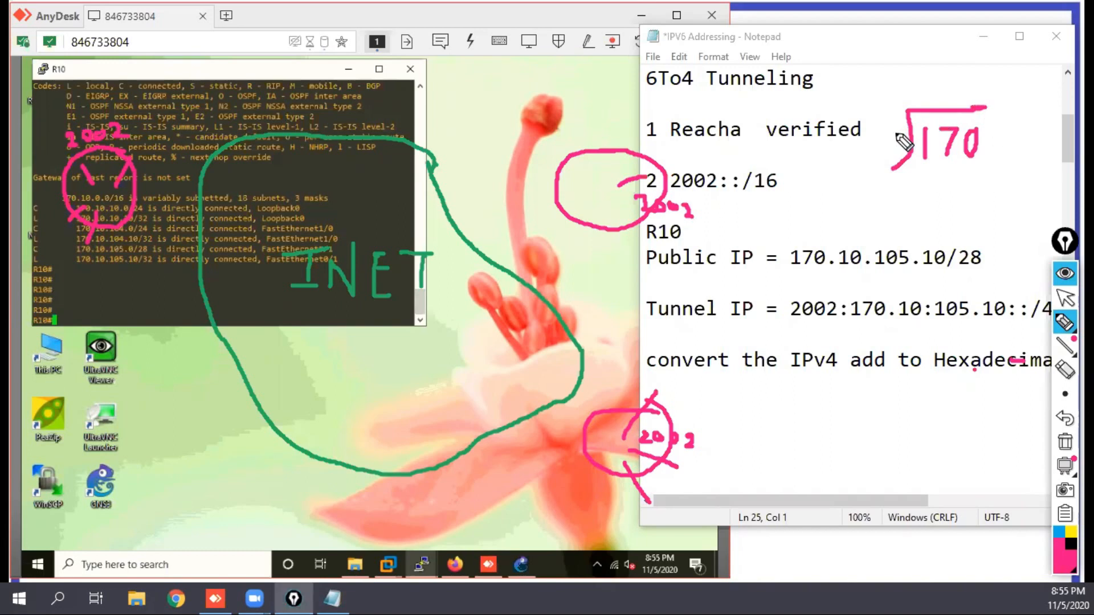
mouse_move(871, 122)
mouse_down()
mouse_move(872, 150)
mouse_move(888, 128)
mouse_move(877, 145)
mouse_move(887, 147)
mouse_move(880, 137)
mouse_up()
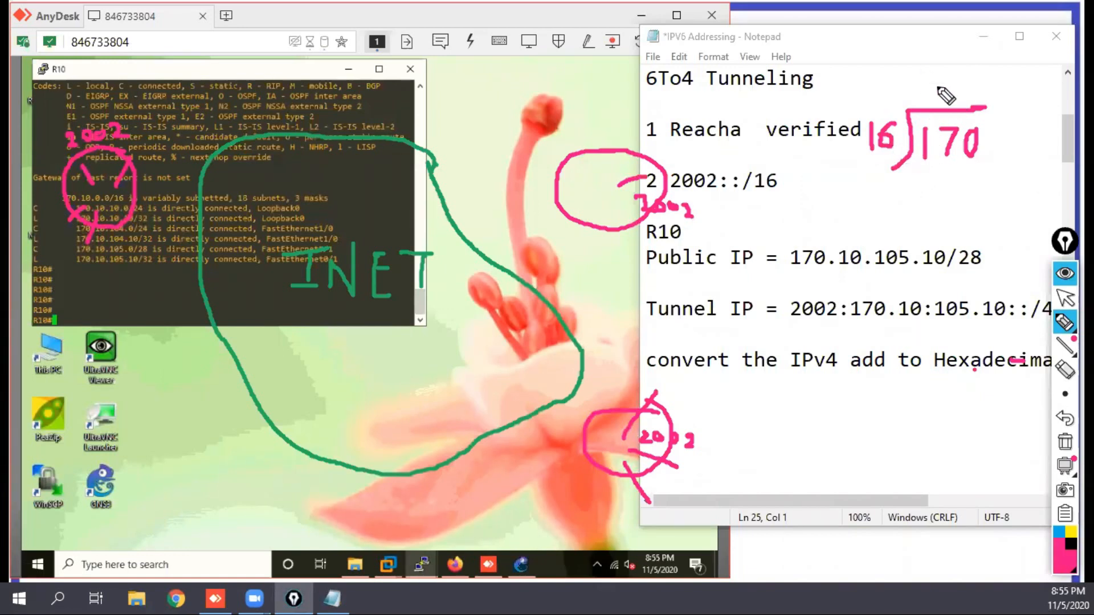
Step: Work the division of 170 by hand: write quotient 10, subtract 160, and write remainder 10
mouse_move(932, 75)
mouse_down()
mouse_move(932, 102)
mouse_move(964, 81)
mouse_up()
mouse_move(926, 173)
mouse_down()
mouse_move(925, 195)
mouse_move(976, 191)
mouse_move(973, 180)
mouse_up()
drag(895, 202, 979, 204)
drag(899, 183, 936, 233)
mouse_move(958, 212)
mouse_down()
mouse_move(949, 231)
mouse_move(960, 214)
mouse_up()
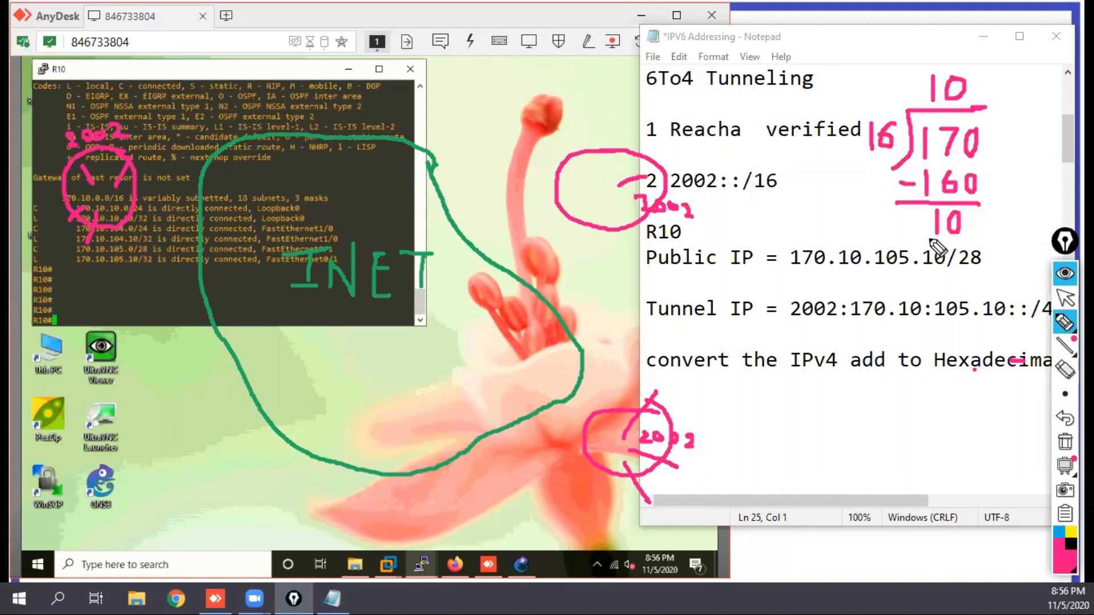
Step: Label the division's results with arrows to R and Q, and handwrite the rule hx170 = QR beside it
mouse_move(966, 227)
mouse_down()
mouse_move(989, 231)
mouse_move(997, 212)
mouse_move(988, 232)
mouse_move(1005, 239)
mouse_up()
drag(974, 203, 990, 201)
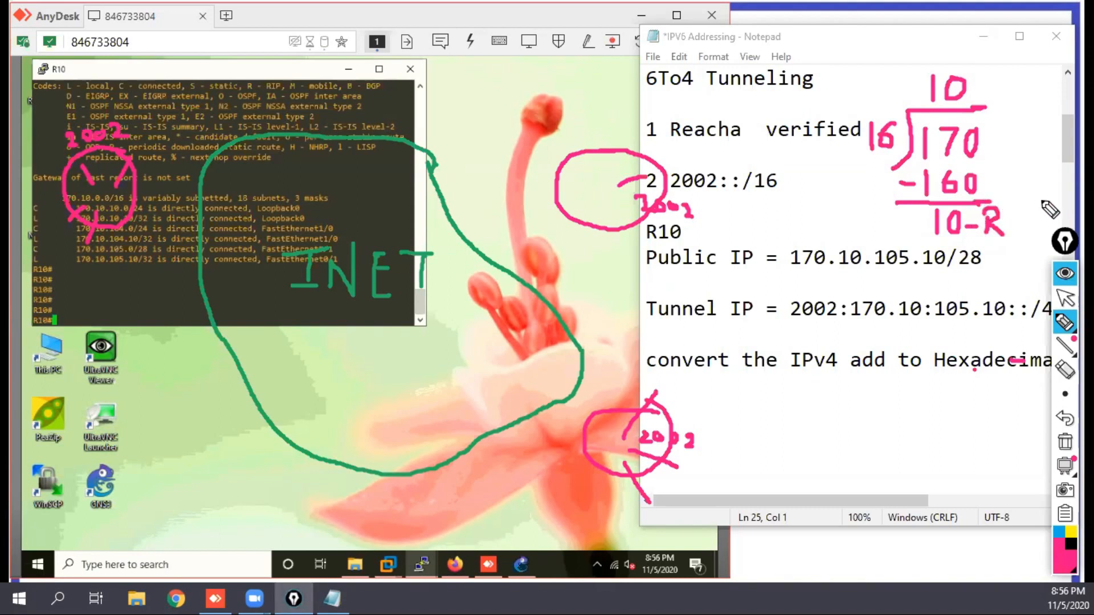
mouse_move(975, 90)
mouse_down()
mouse_move(986, 85)
mouse_move(998, 103)
mouse_move(1007, 76)
mouse_move(1017, 104)
mouse_up()
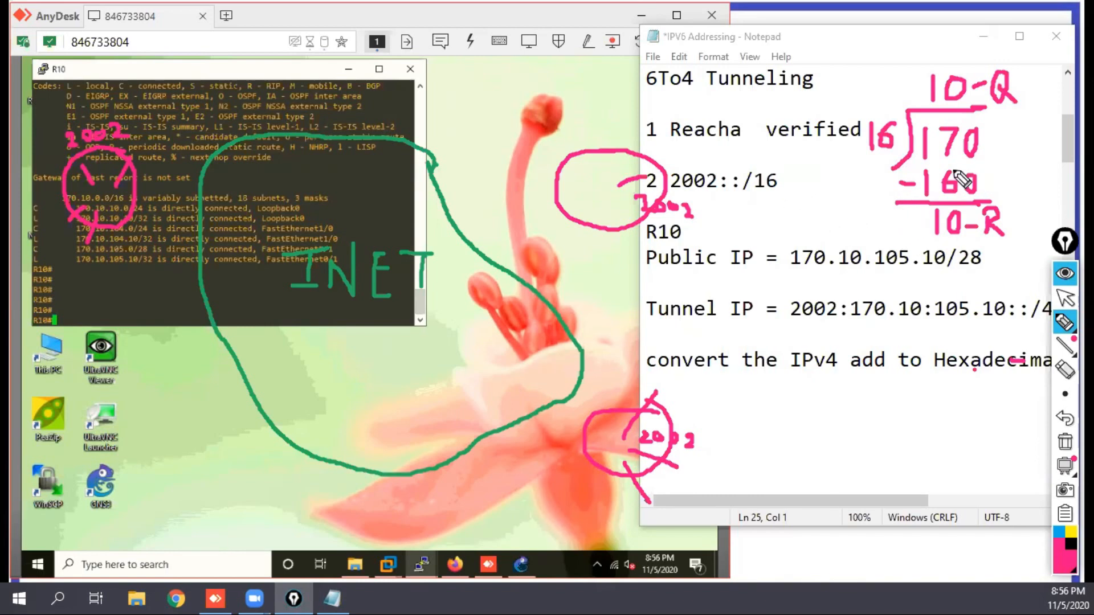
mouse_move(784, 188)
mouse_down()
mouse_move(786, 217)
mouse_move(808, 223)
mouse_move(798, 224)
mouse_move(835, 202)
mouse_move(827, 223)
mouse_move(841, 206)
mouse_move(875, 223)
mouse_move(890, 216)
mouse_move(880, 203)
mouse_move(901, 227)
mouse_move(908, 206)
mouse_move(913, 225)
mouse_up()
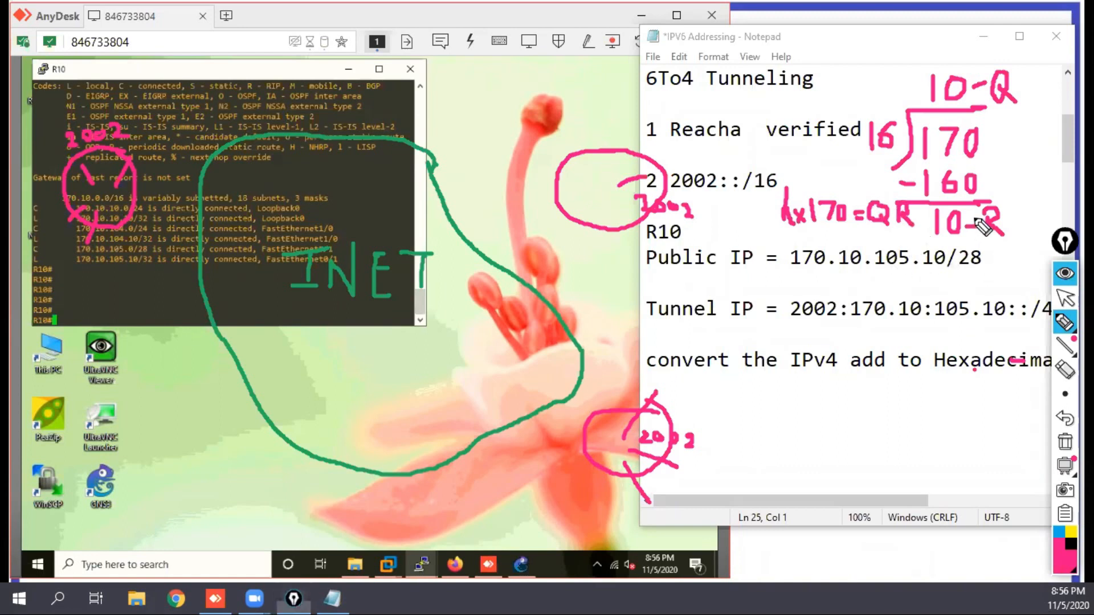
drag(976, 217, 976, 234)
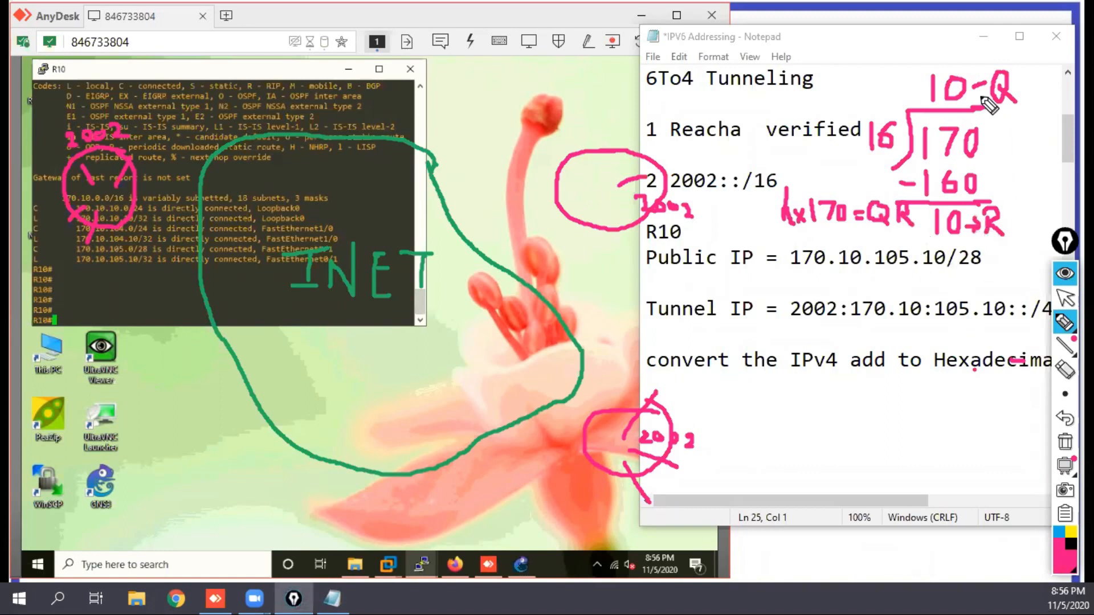
drag(979, 79, 979, 94)
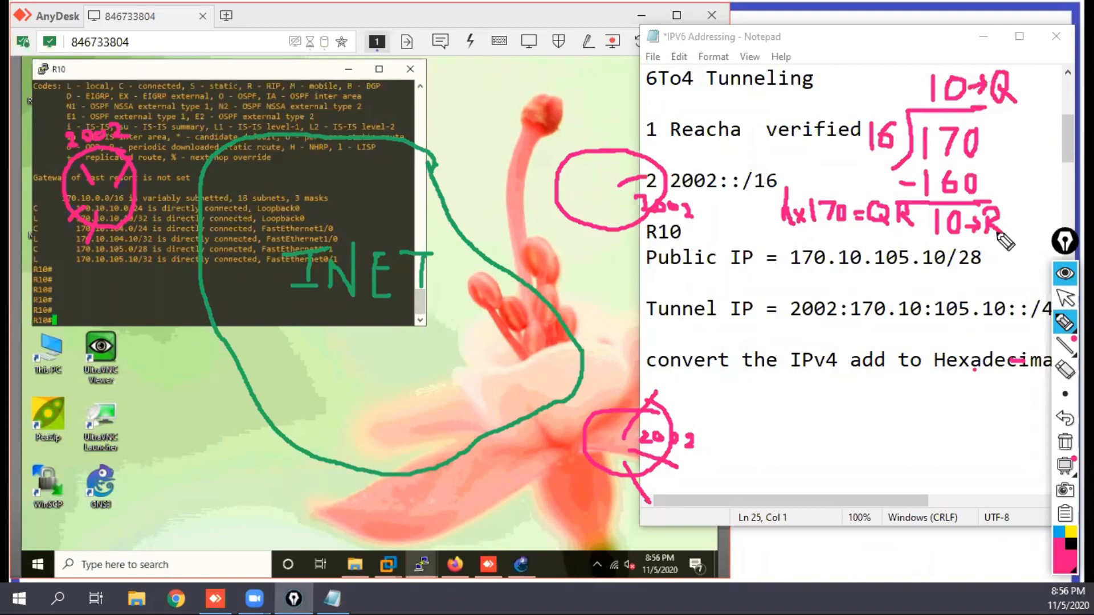
Step: Handwrite the hexadecimal result = AA beneath the QR rule
drag(848, 230, 858, 238)
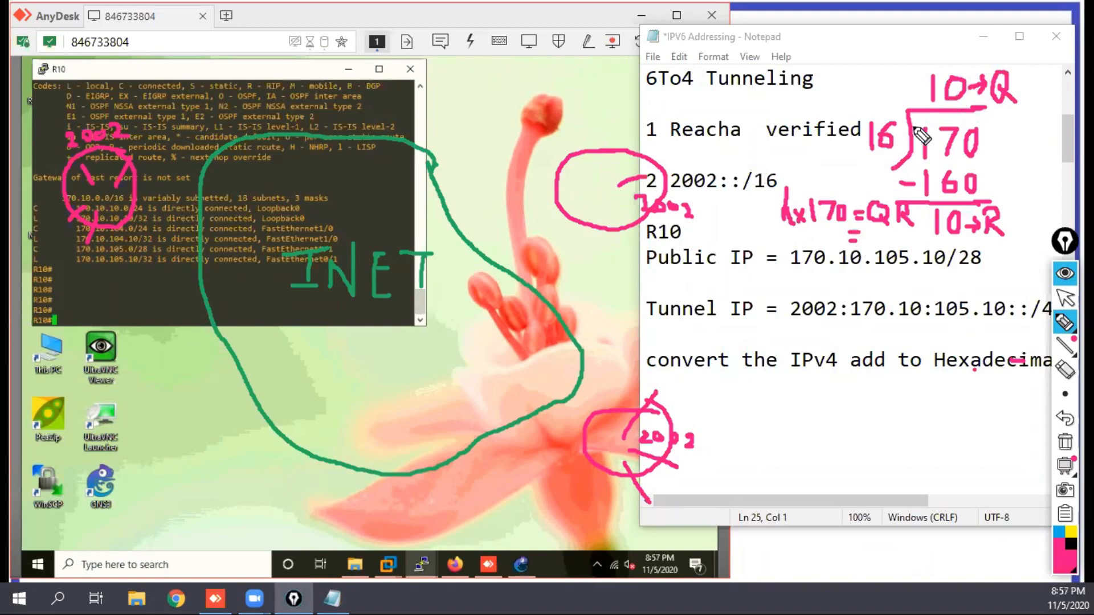
drag(865, 242, 879, 235)
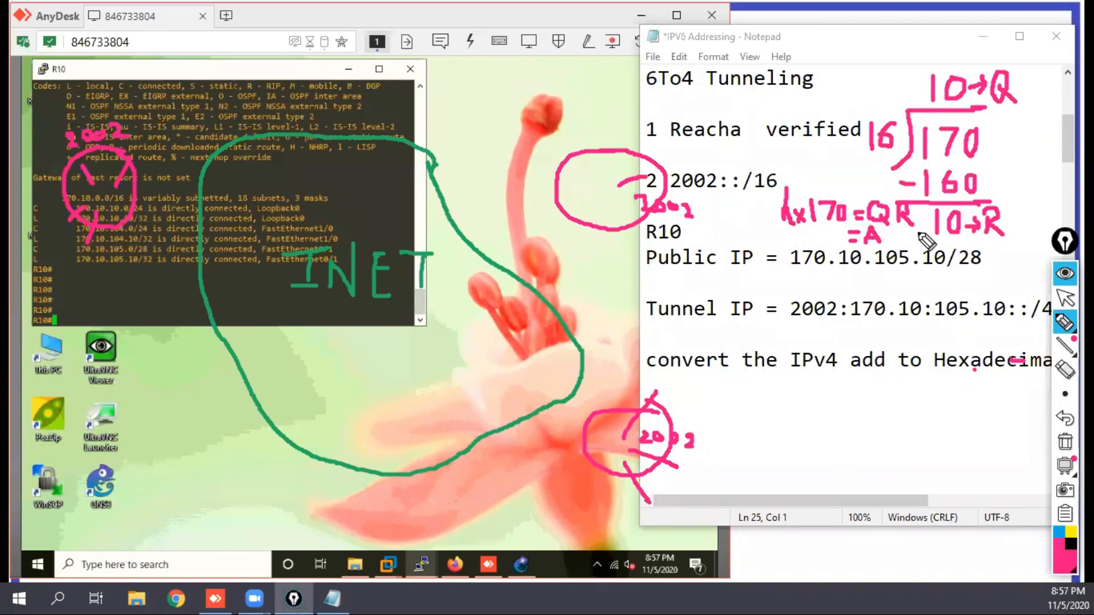
mouse_move(887, 241)
mouse_down()
mouse_move(899, 226)
mouse_move(908, 243)
mouse_move(911, 234)
mouse_up()
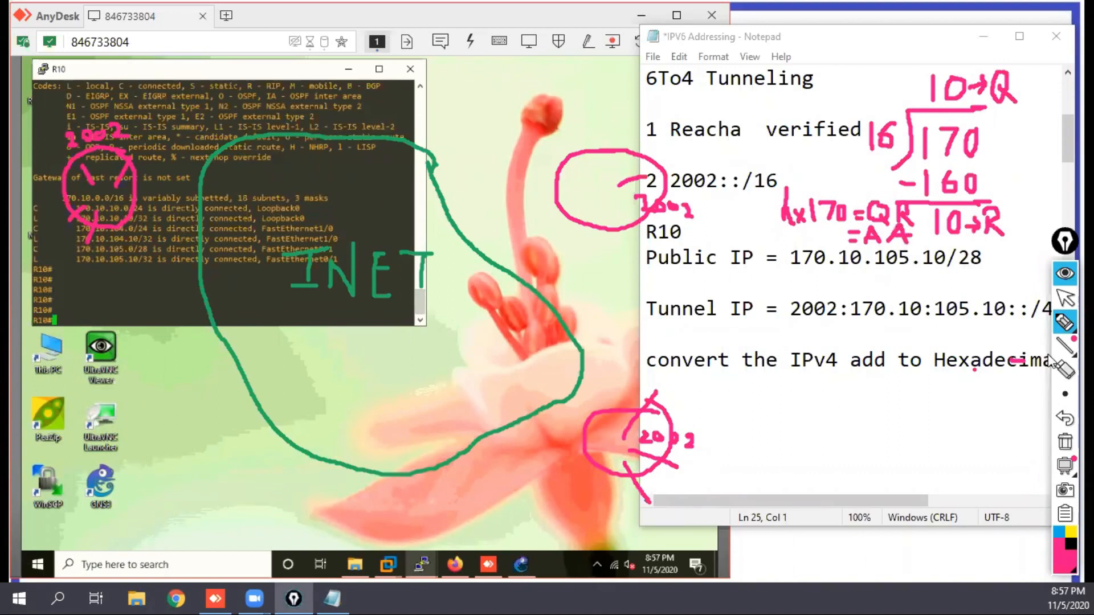
Step: Return to the note and add the line "Tunnel IP = 2002:AA0A" below the conversion line, reusing the existing tunnel IP text
click(1064, 323)
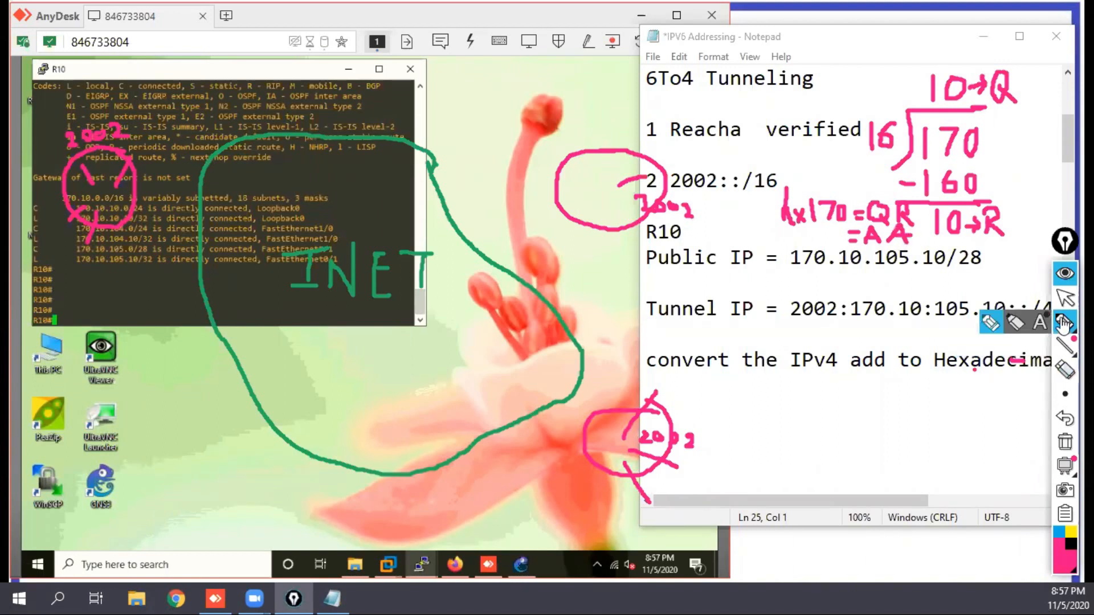
click(1063, 301)
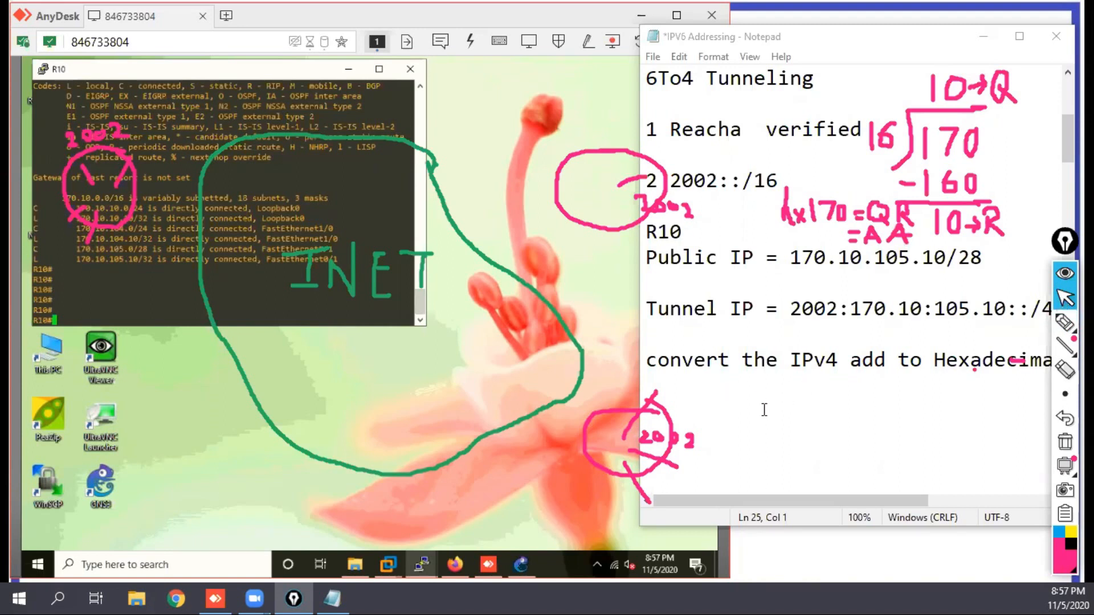
click(706, 409)
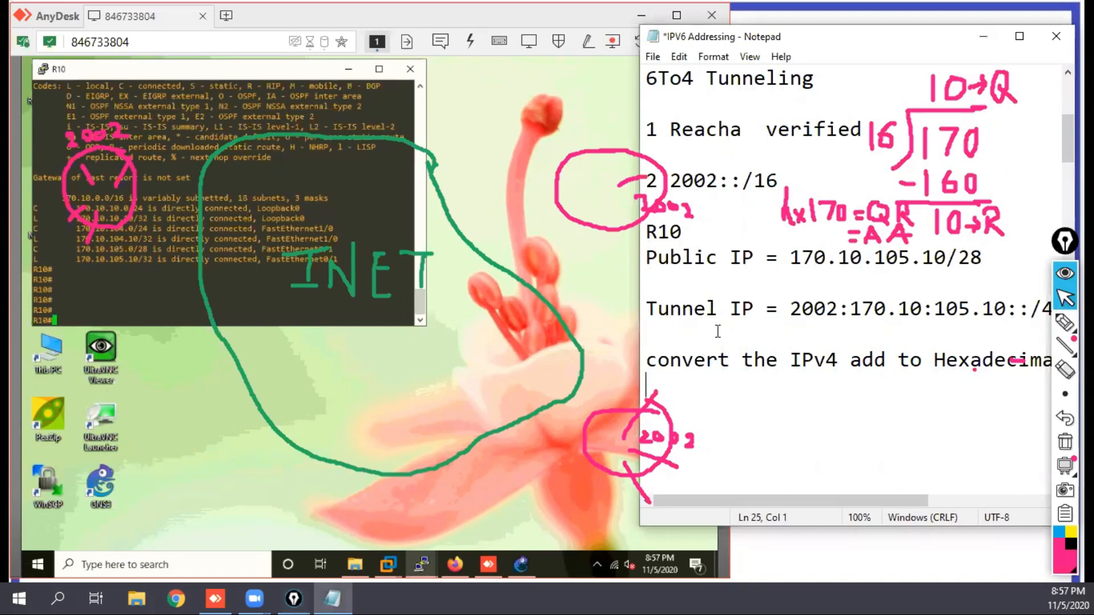
drag(649, 308, 883, 308)
key(ctrl+c)
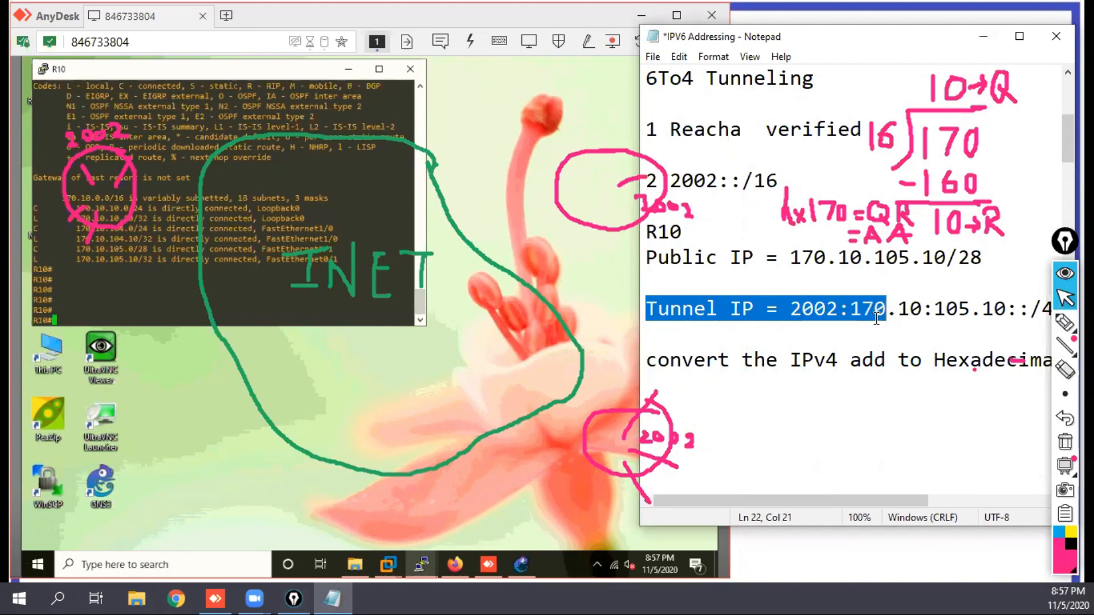
click(743, 405)
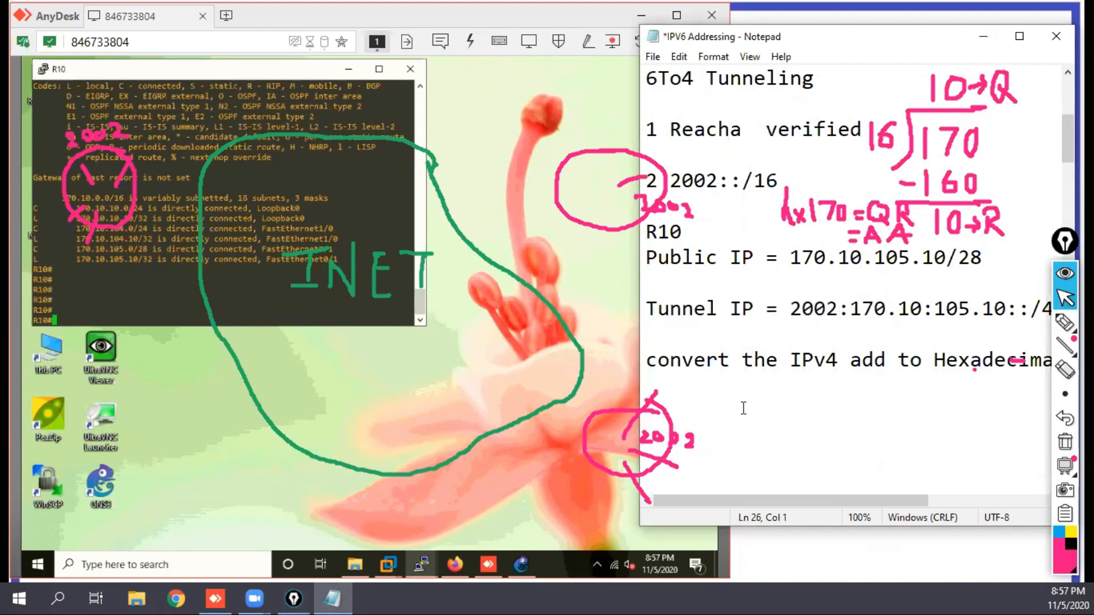
key(ctrl+v)
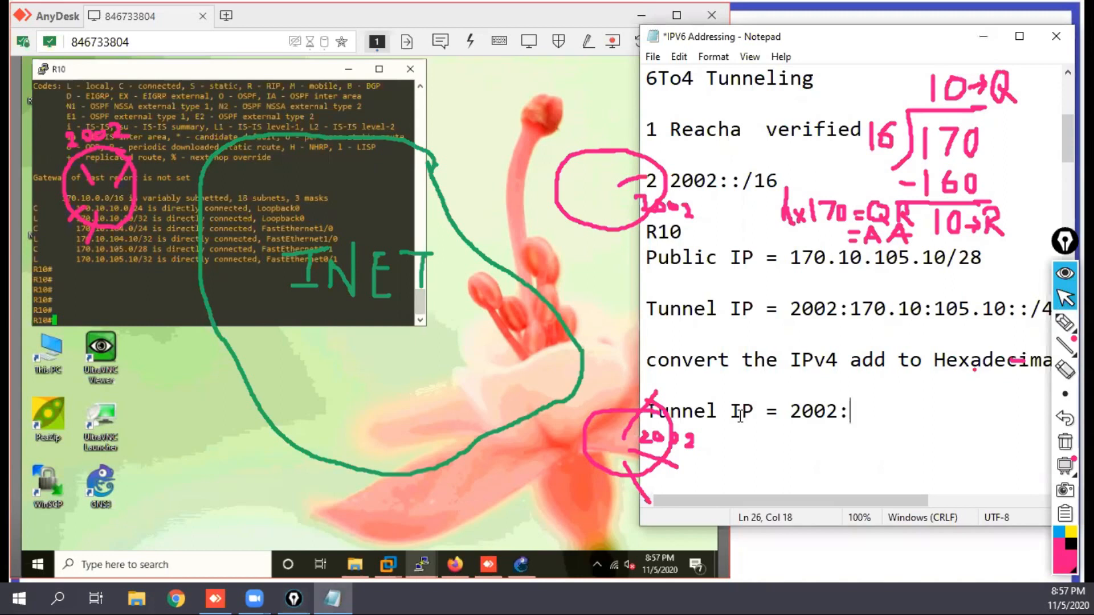
text(AA)
drag(899, 311, 917, 309)
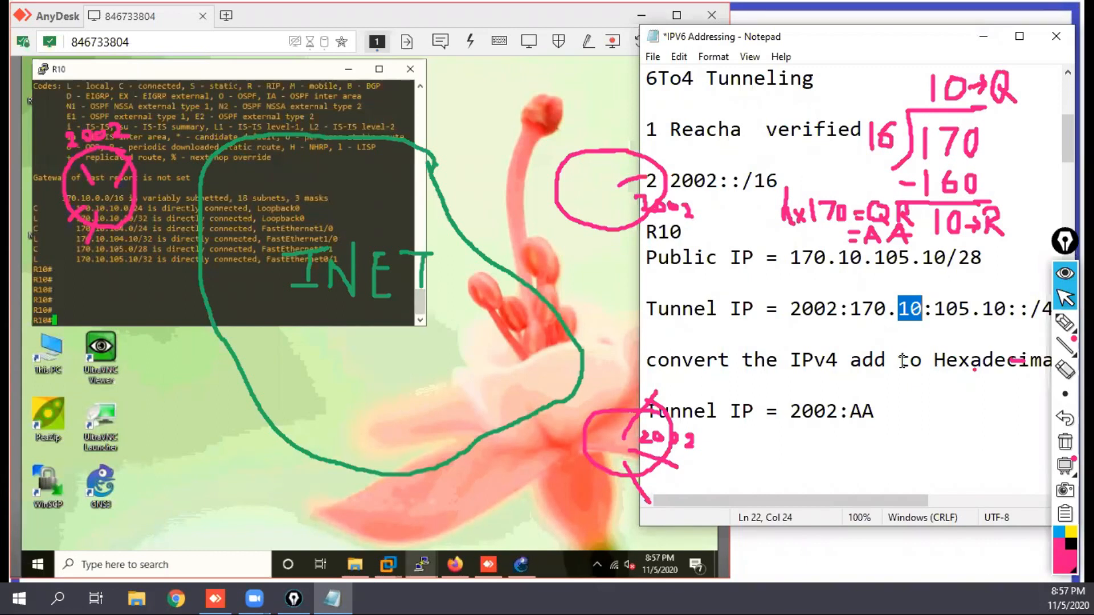
click(879, 414)
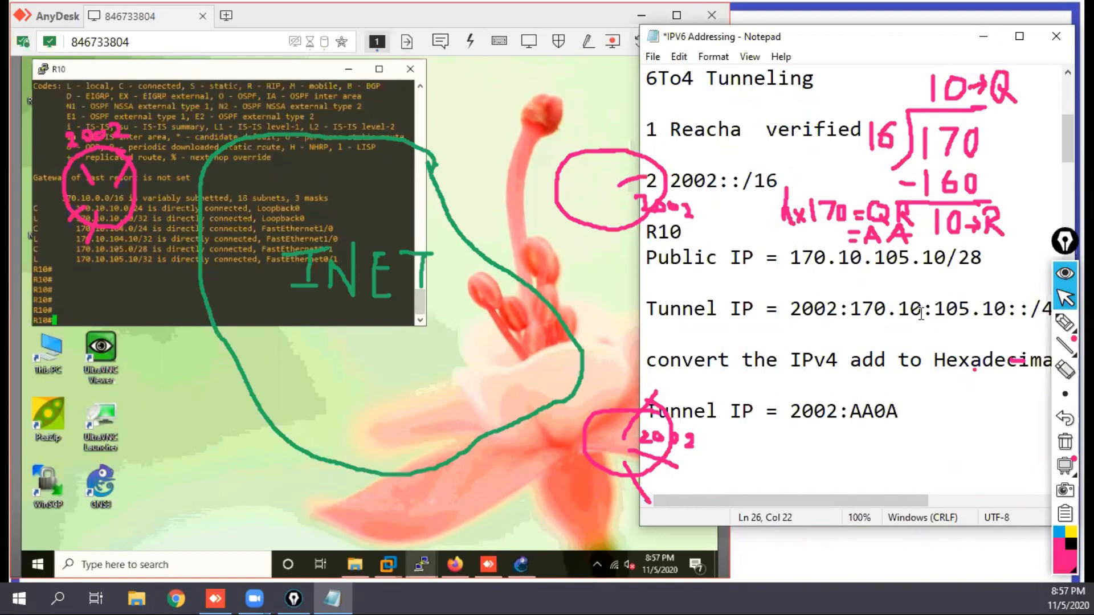
Step: Highlight the octet 10 and its hexadecimal counterpart in the two tunnel lines, and add a colon after AA0A
drag(919, 309, 898, 308)
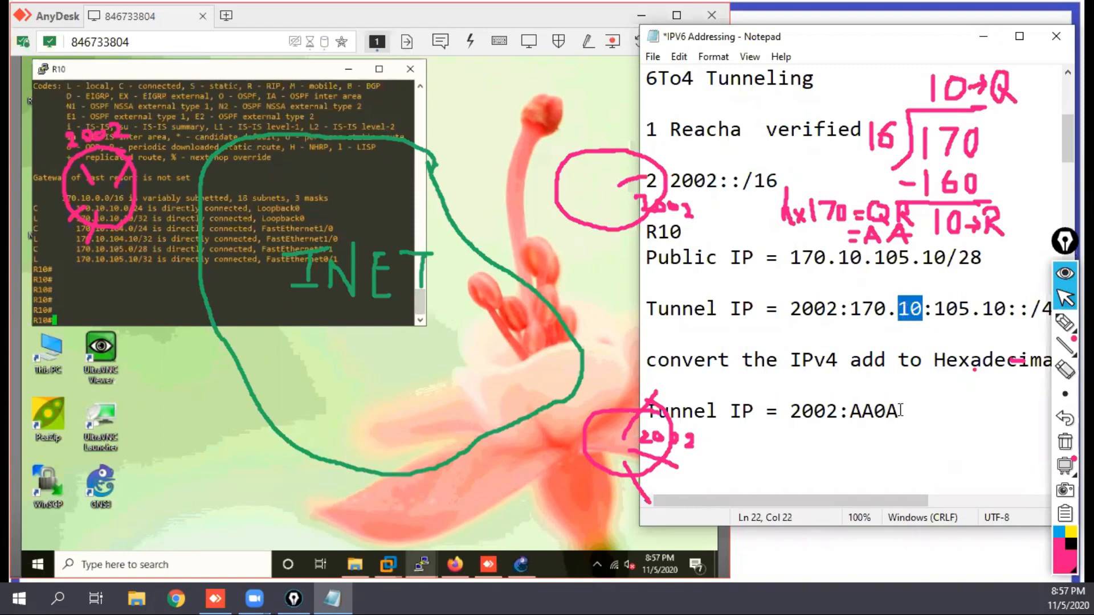
drag(900, 410, 891, 410)
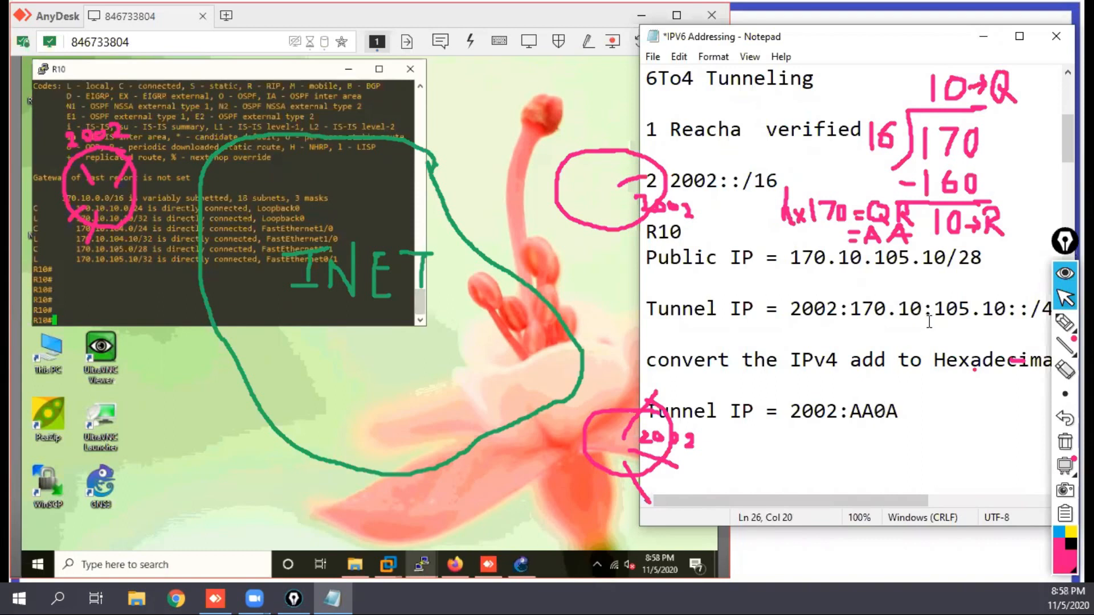
drag(922, 308, 898, 310)
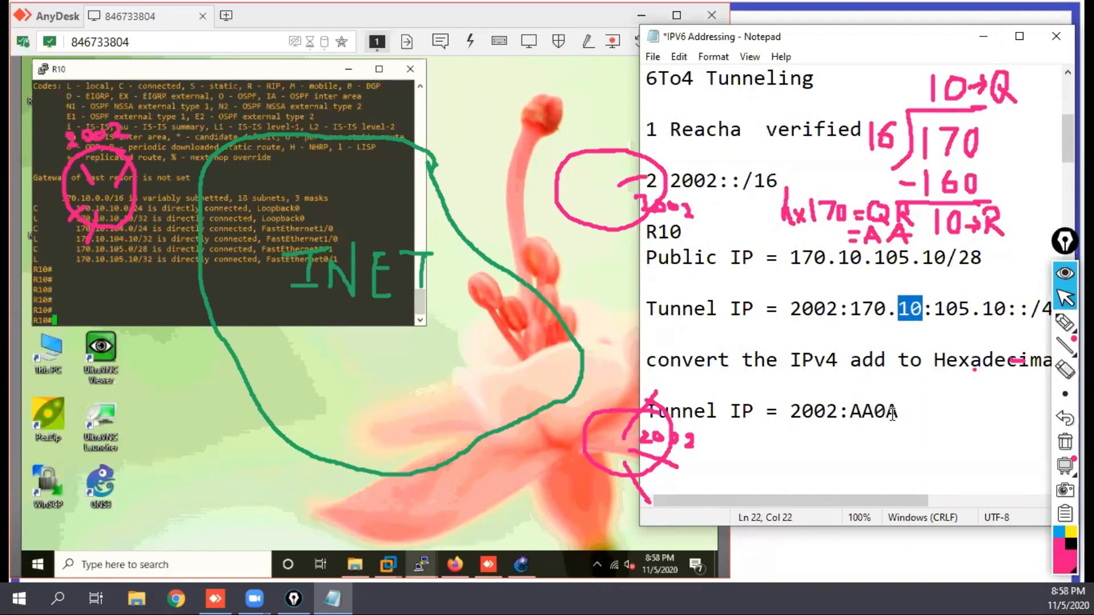
drag(850, 410, 895, 412)
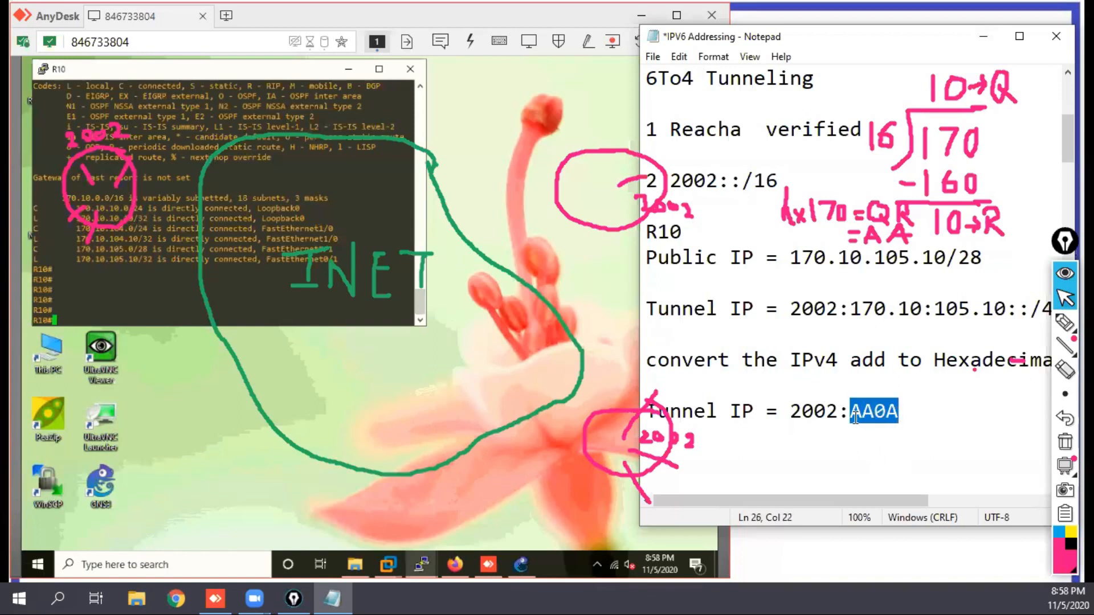
click(887, 413)
drag(883, 415, 880, 415)
click(898, 410)
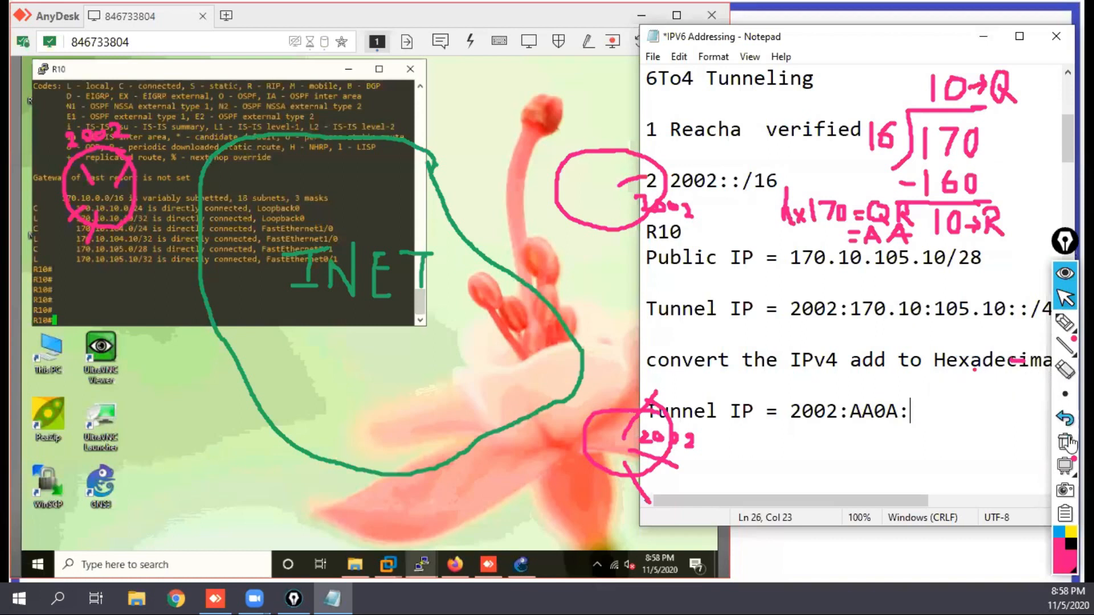
Step: Erase the quotient, the remainder, the subtracted value and the last two digits of 170 from the handwritten division
click(1064, 371)
drag(955, 137, 981, 149)
mouse_move(945, 179)
mouse_down()
mouse_move(934, 181)
mouse_move(973, 188)
mouse_up()
mouse_move(953, 223)
mouse_down()
mouse_move(939, 222)
mouse_move(969, 225)
mouse_up()
drag(934, 86, 954, 96)
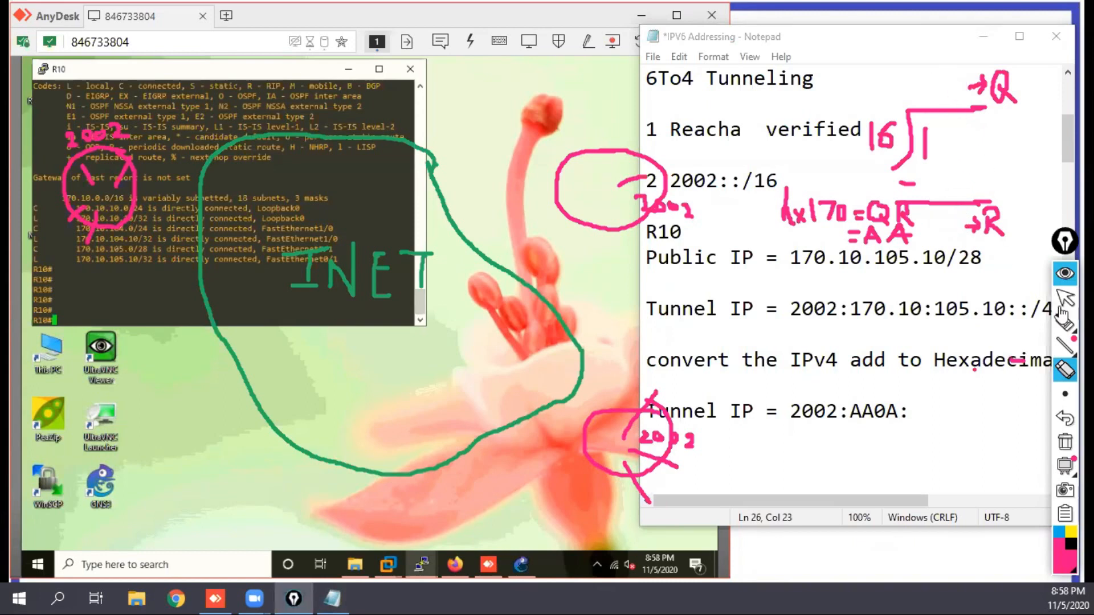
Step: Handwrite the division of 105 by 16 in the existing frame, with quotient 6, subtracted value 96 and remainder 9
mouse_move(1064, 322)
click(990, 323)
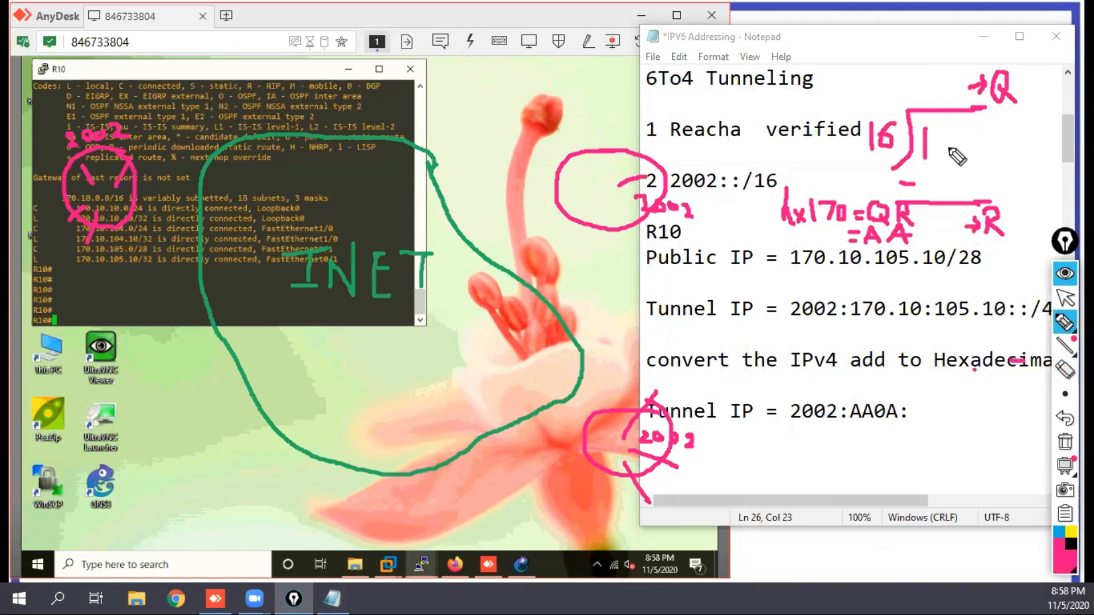
mouse_move(949, 130)
mouse_down()
mouse_move(937, 151)
mouse_move(949, 131)
mouse_move(978, 147)
mouse_move(962, 157)
mouse_up()
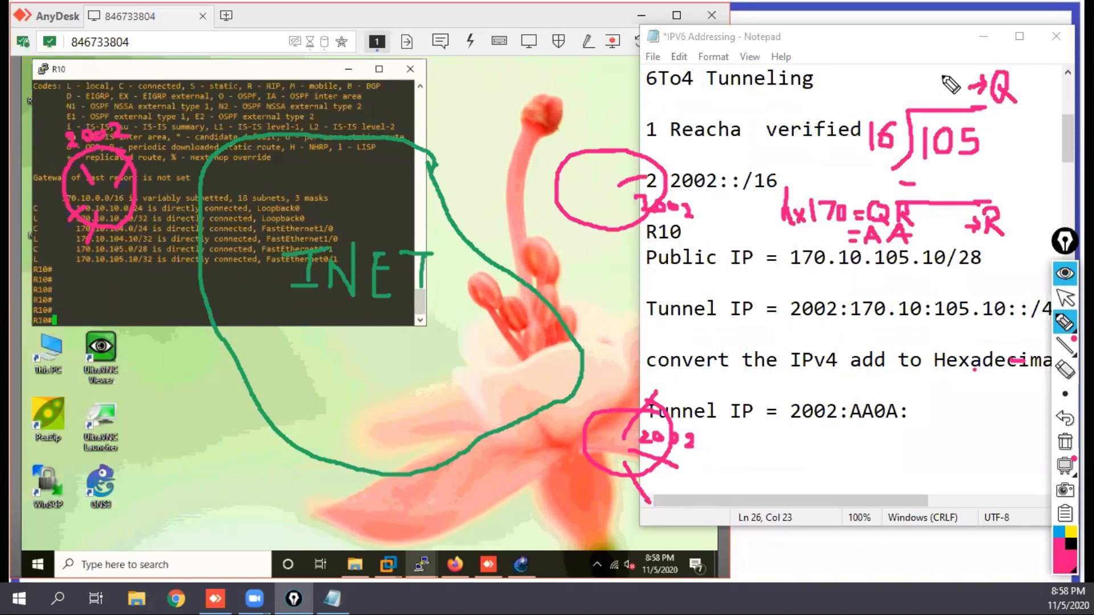
drag(945, 75, 939, 93)
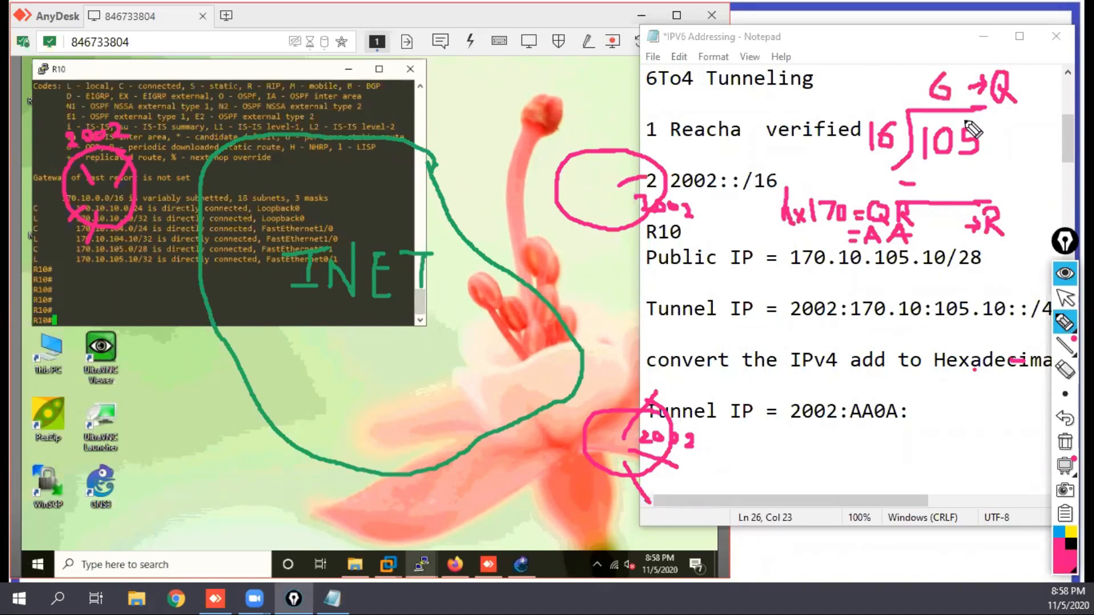
mouse_move(954, 165)
mouse_down()
mouse_move(940, 170)
mouse_move(955, 166)
mouse_move(947, 183)
mouse_move(968, 183)
mouse_move(964, 175)
mouse_up()
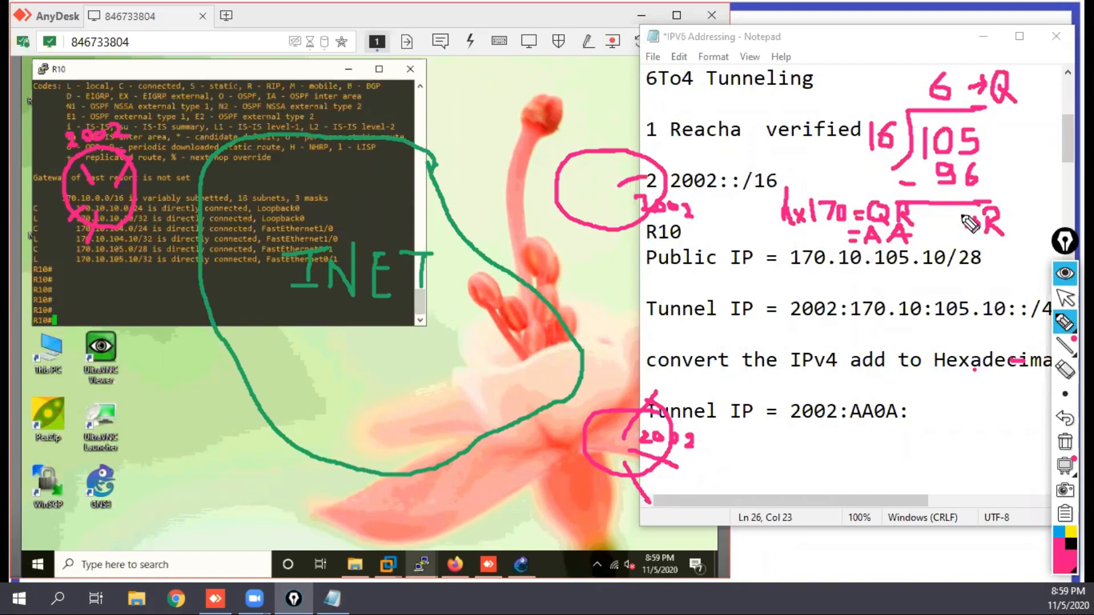
mouse_move(947, 226)
mouse_down()
mouse_move(952, 215)
mouse_move(947, 233)
mouse_up()
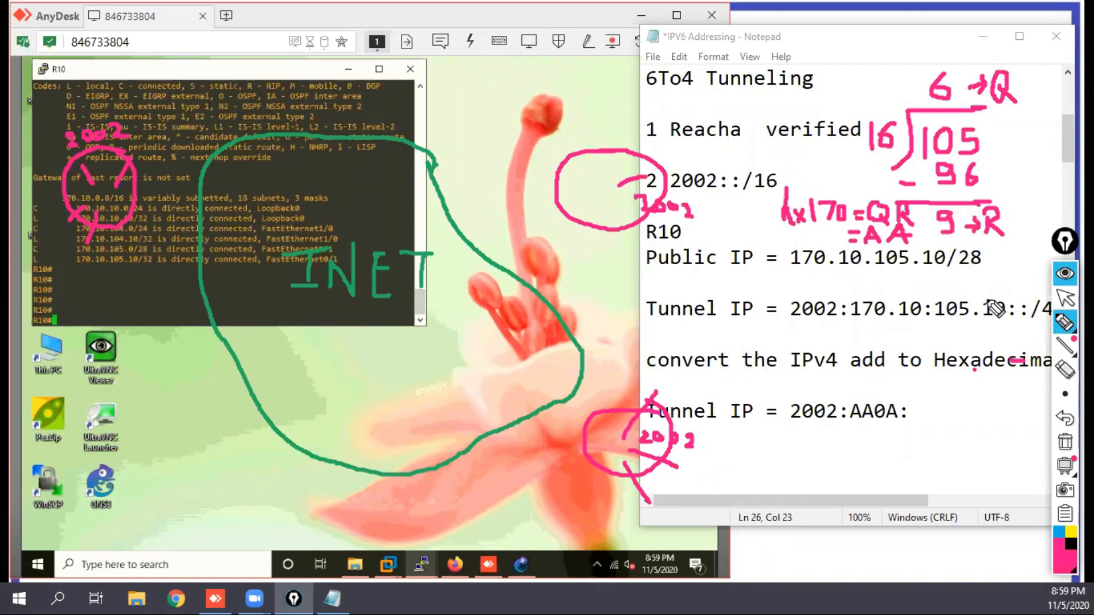
Step: Erase 170 and AA from the handwritten QR rule and write 105 and the hexadecimal result 69 in their place
click(1065, 371)
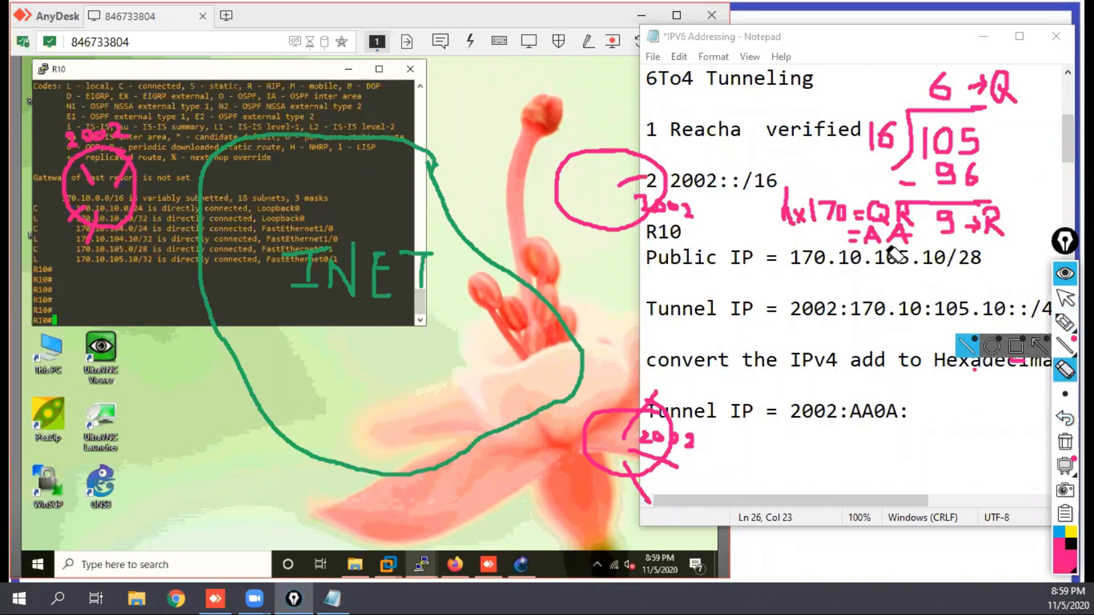
mouse_move(888, 243)
mouse_down()
mouse_move(906, 241)
mouse_move(843, 212)
mouse_move(852, 217)
mouse_move(826, 217)
mouse_move(830, 205)
mouse_move(829, 220)
mouse_move(876, 244)
mouse_up()
click(1063, 323)
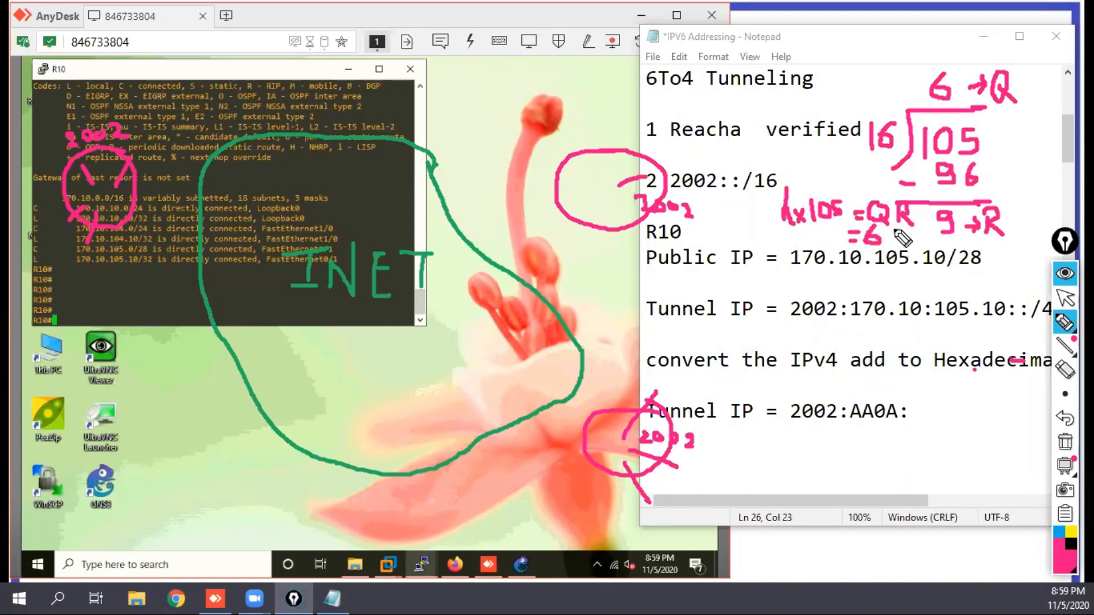
drag(893, 229, 894, 242)
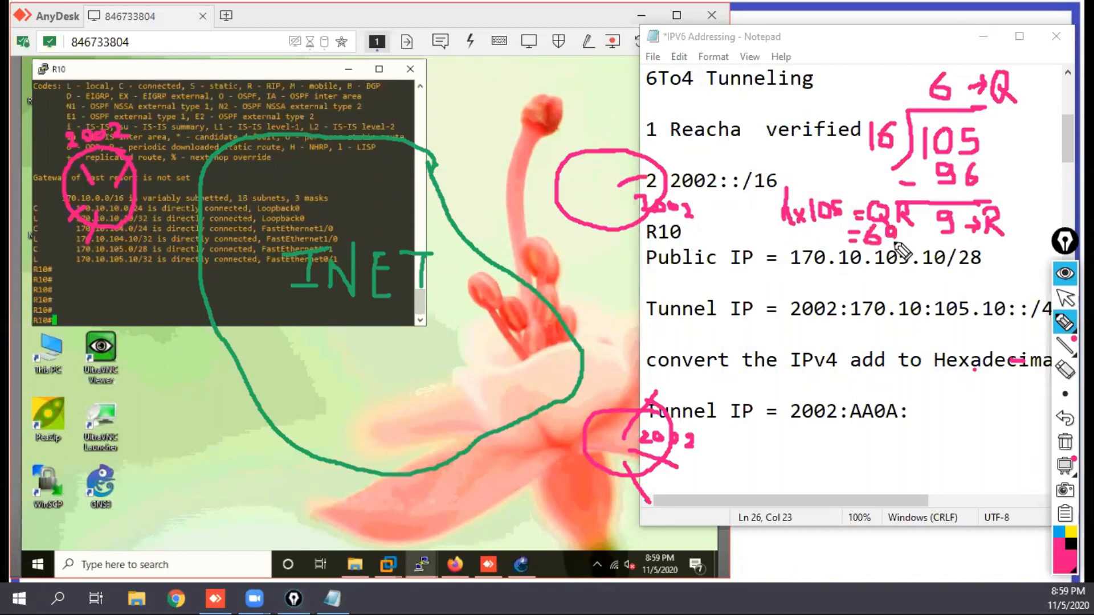
Step: Return to the note and extend the hexadecimal tunnel address after AA0A: with 690A::
click(1064, 298)
click(910, 416)
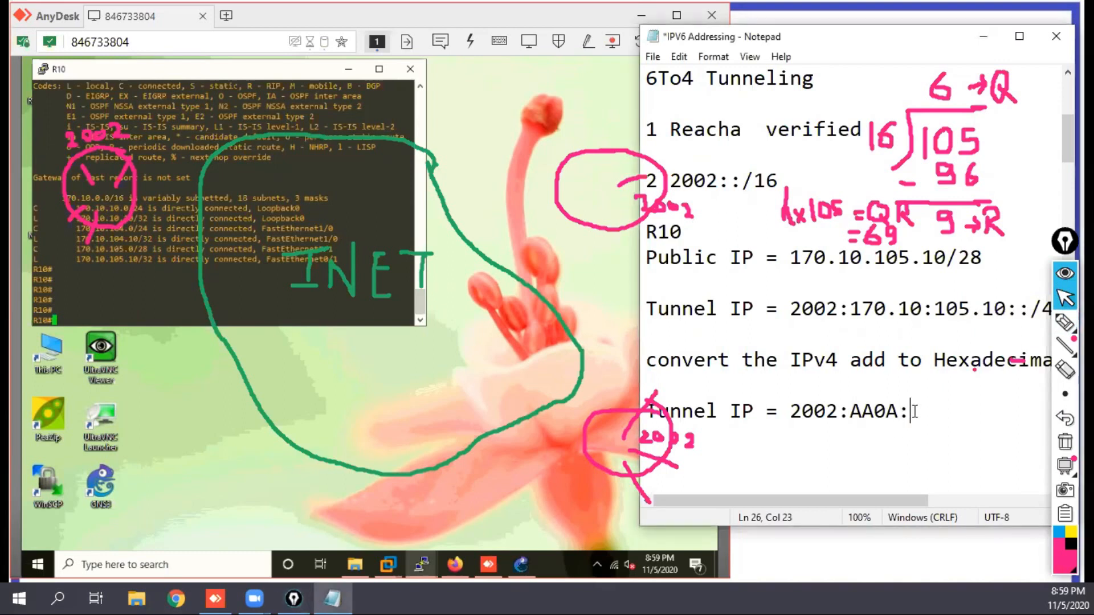
text(69)
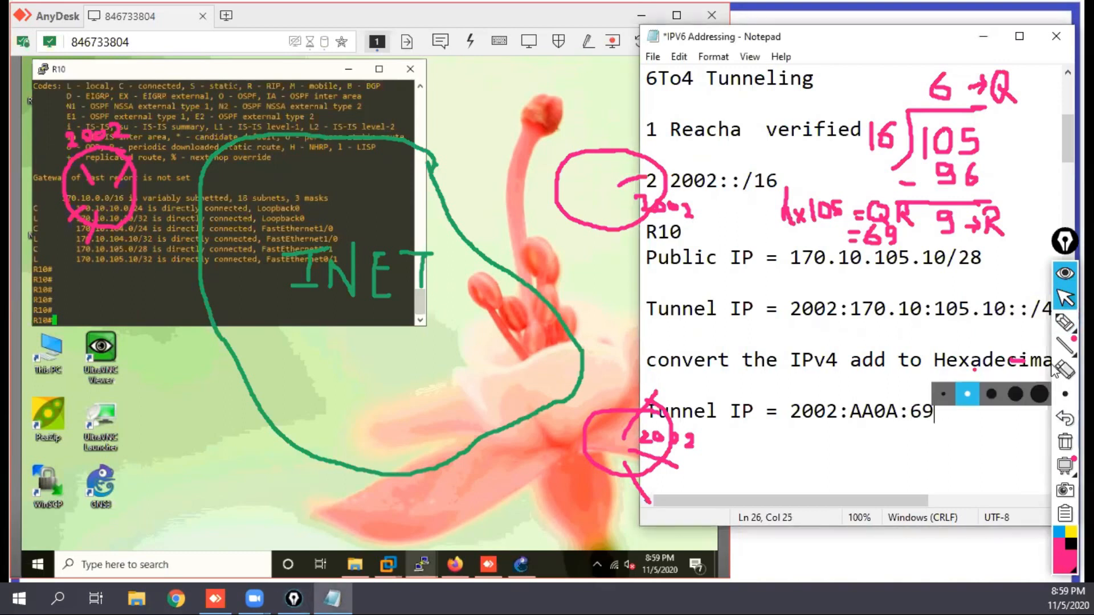
mouse_move(1063, 322)
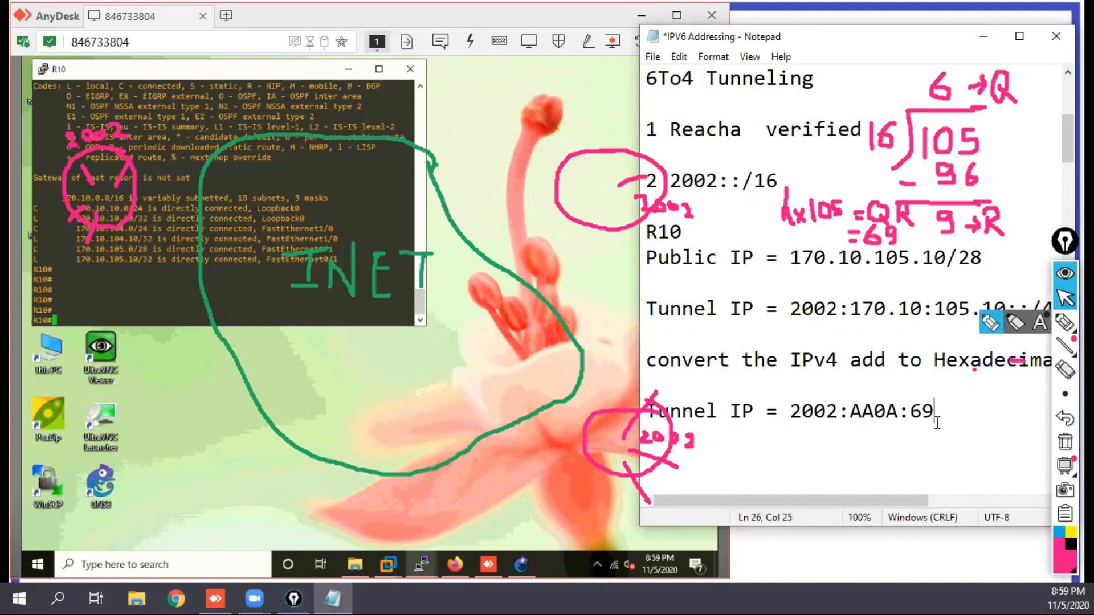
text(0A::)
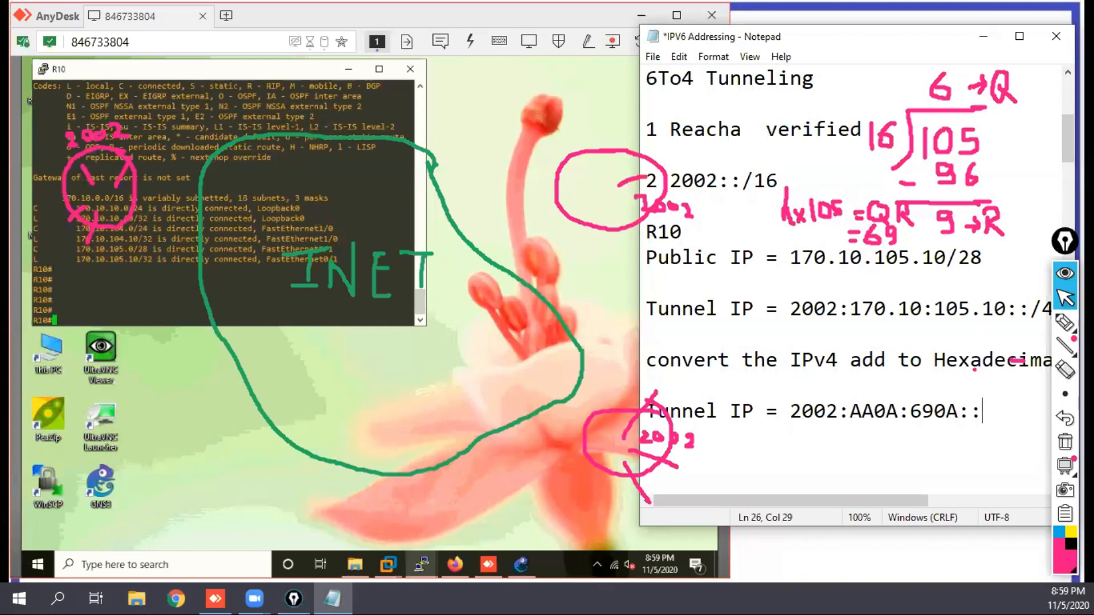
text(/)
text(64)
Step: Give the hexadecimal tunnel address the prefix length /48
key(BackSpace)
key(BackSpace)
text(48)
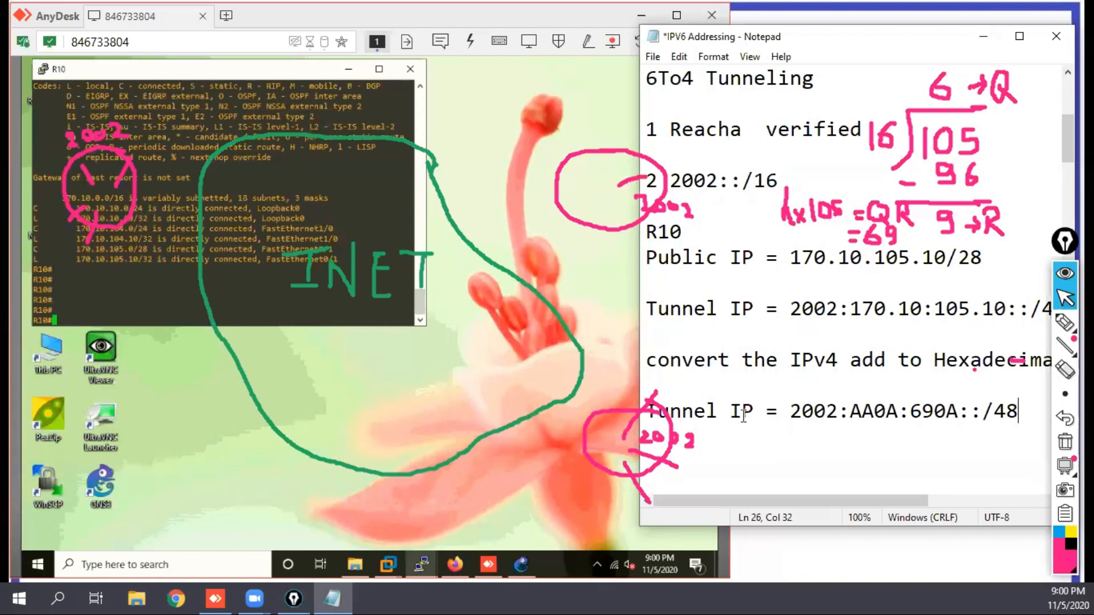
Step: Replace the word Tunnel with "^to4" in the hexadecimal address line and with "6To4" in the decimal address line
drag(719, 411, 648, 414)
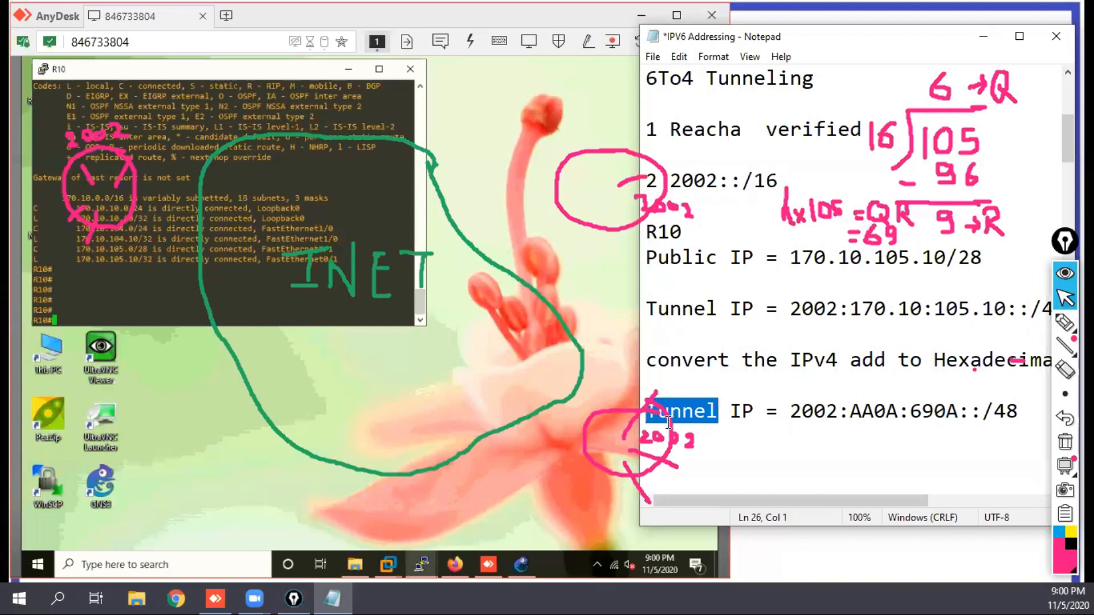
text(^)
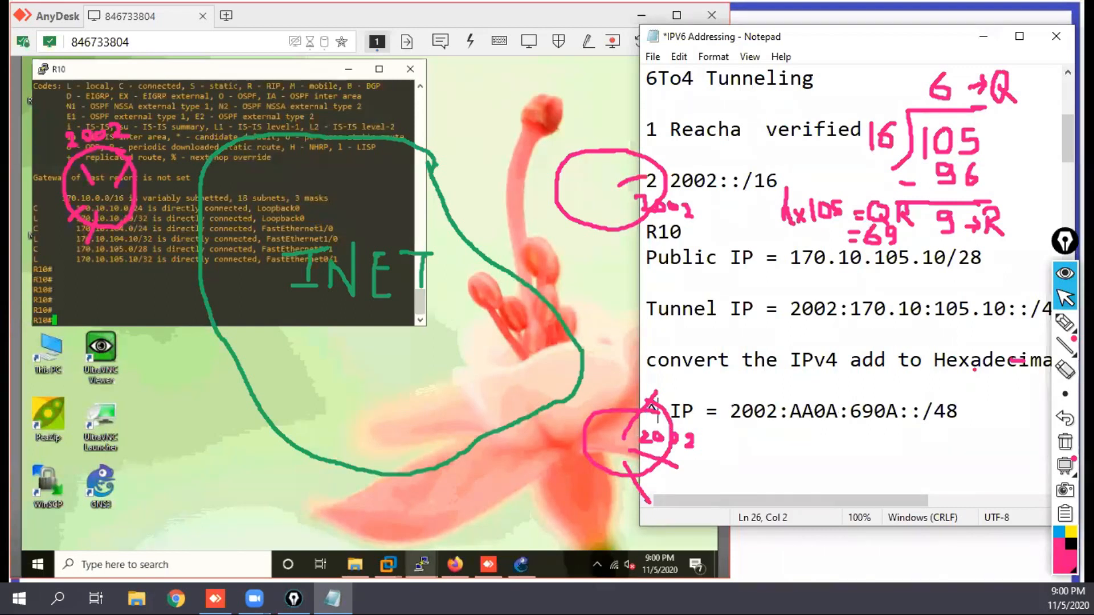
text(t)
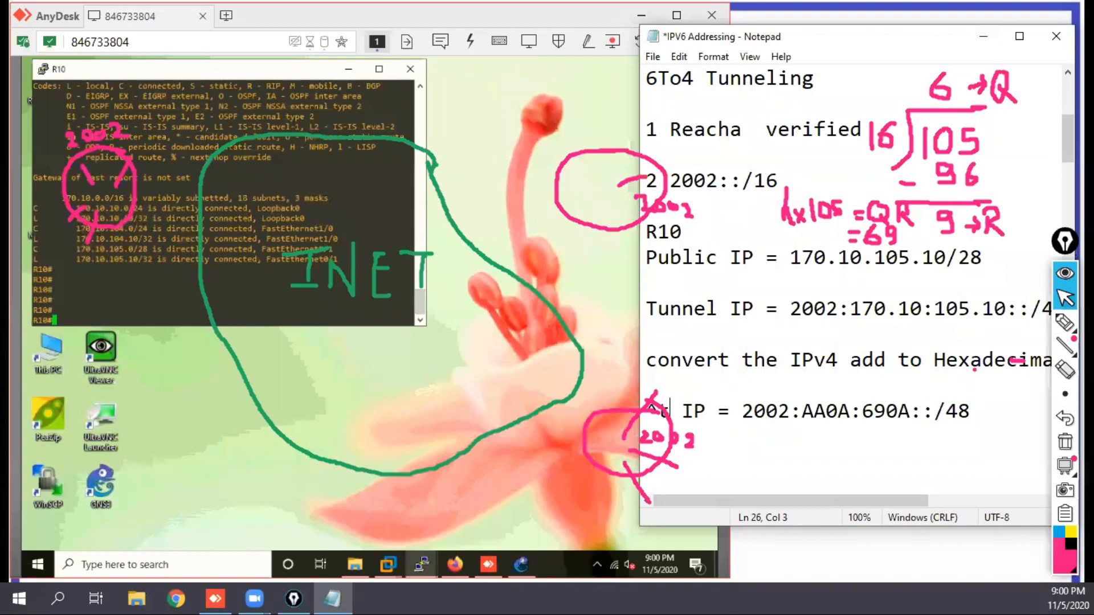
text(o)
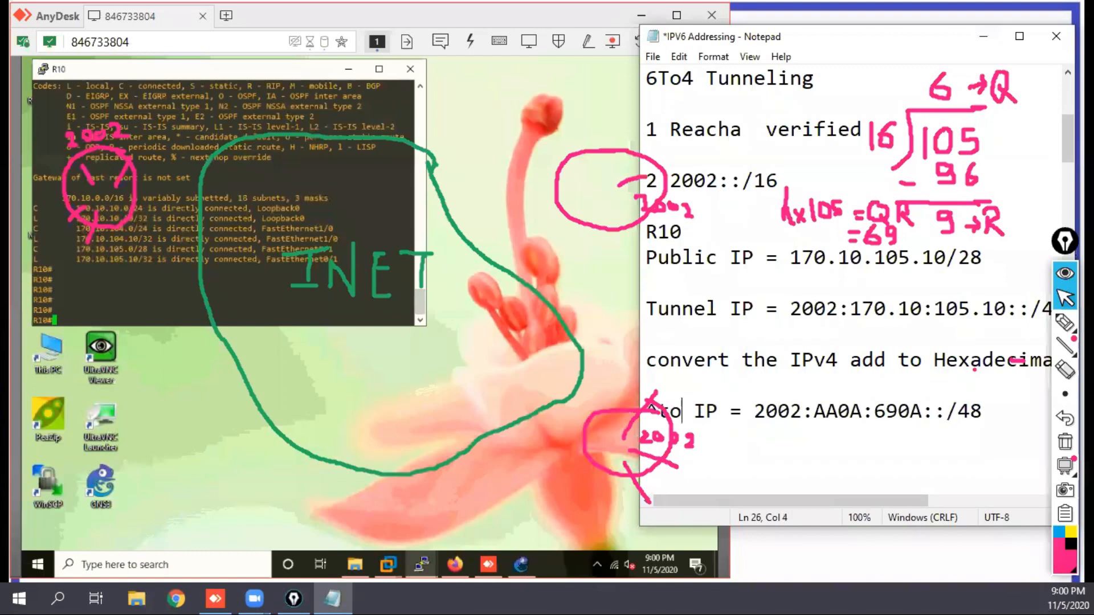
text(4)
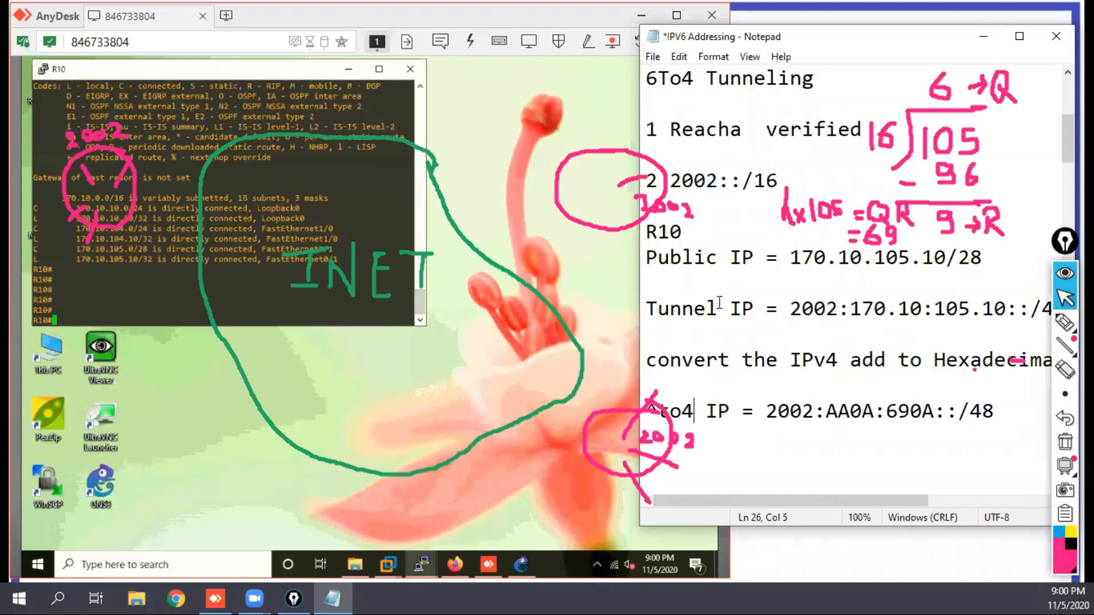
drag(718, 308, 642, 311)
text(6To)
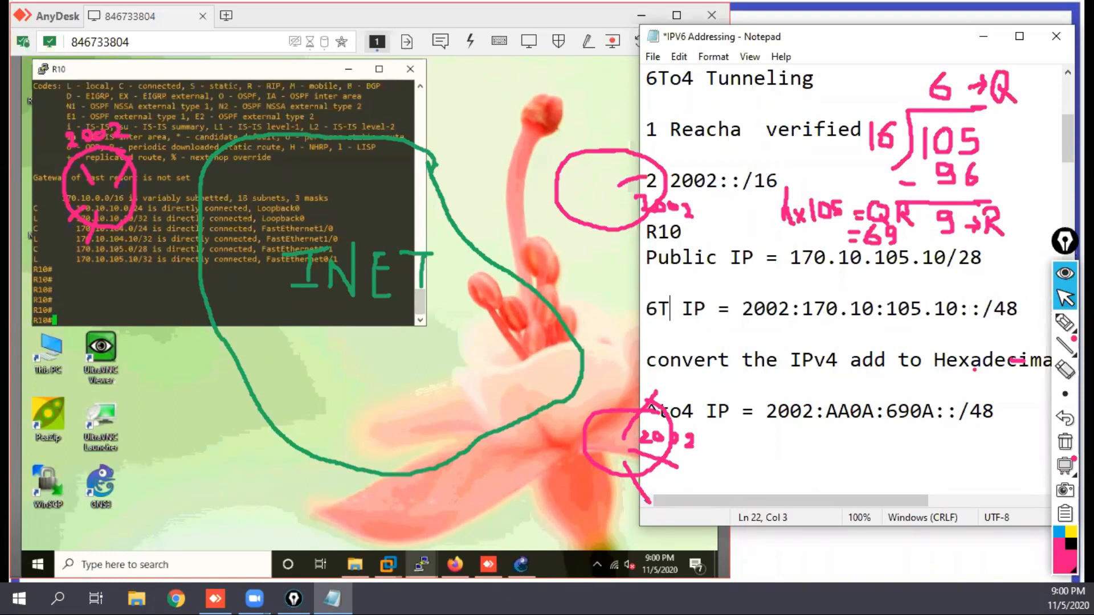
text(4)
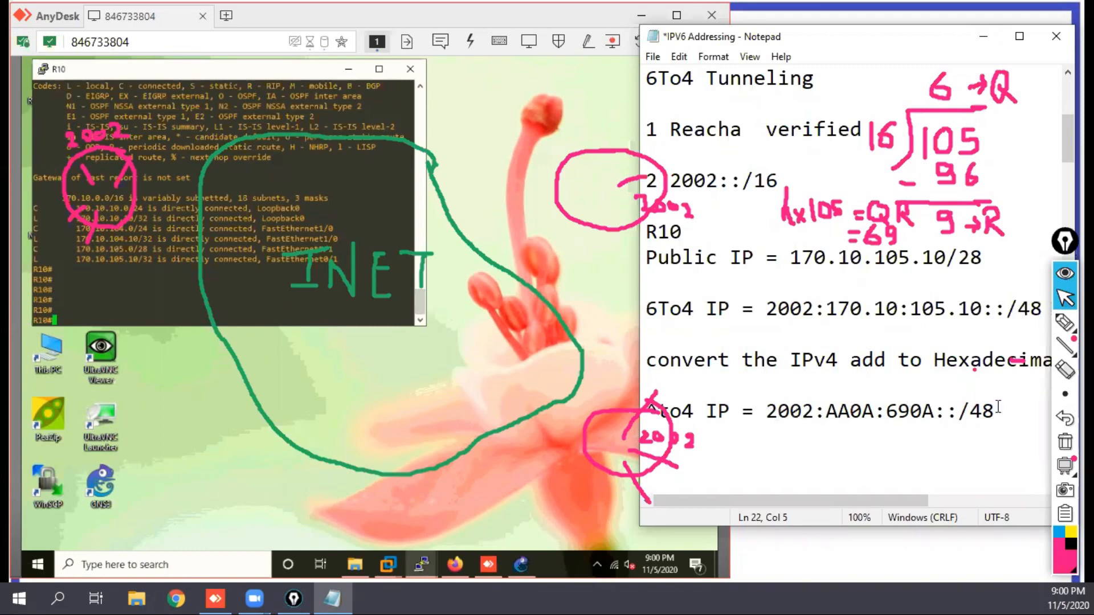
Step: Add a new line "Tunnel IP 2002:AA0A:690A" below the hexadecimal 6to4 address, separated by a blank line
click(1022, 411)
key(Return)
key(Return)
text(Tunnel I)
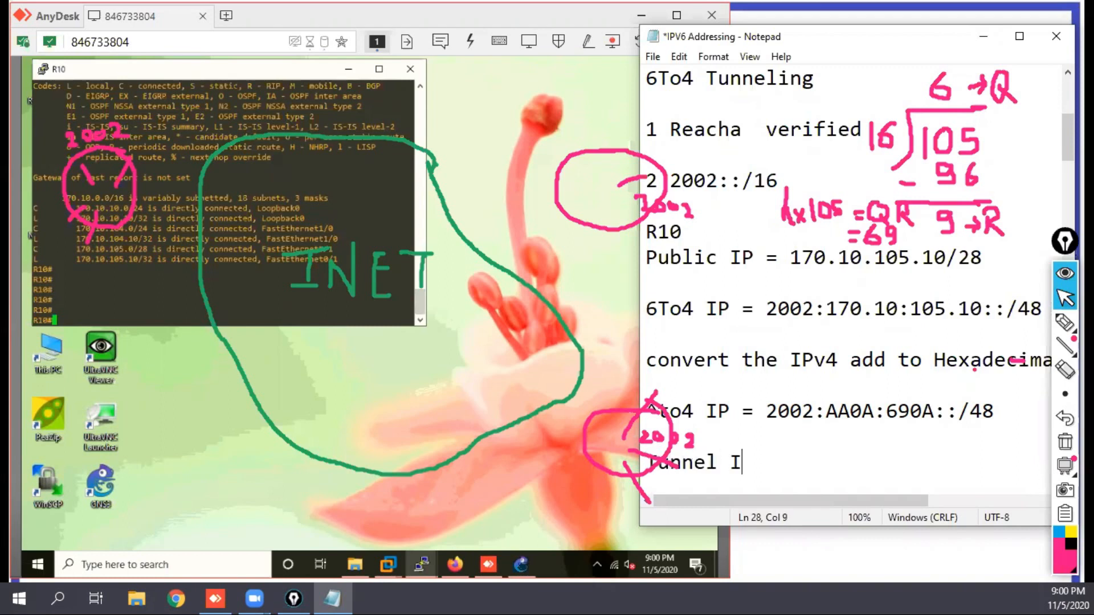
text(P 2002)
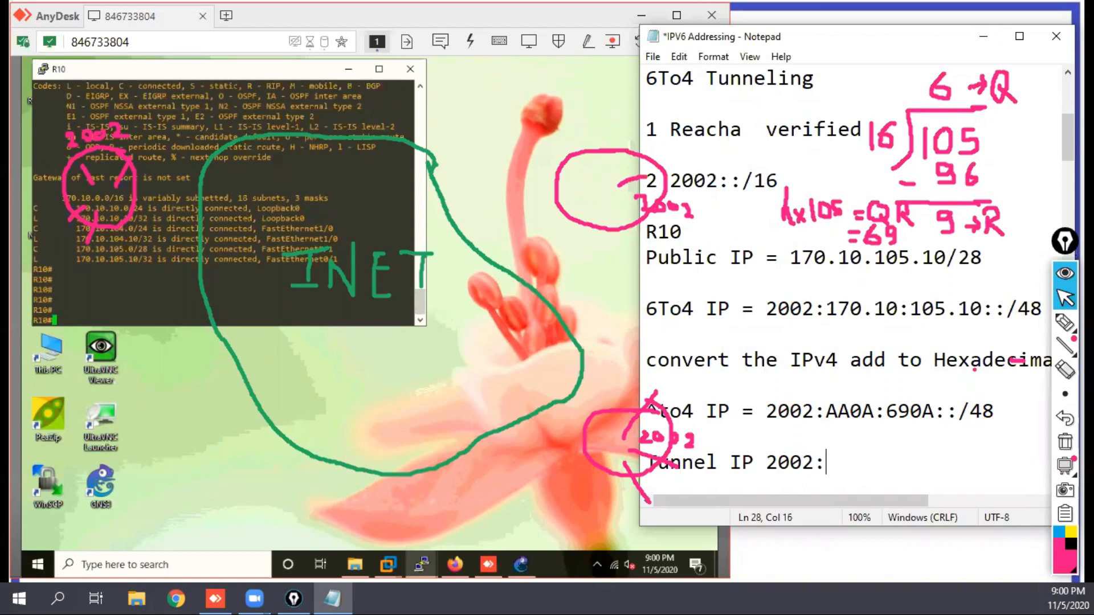
text(:AA0A:69)
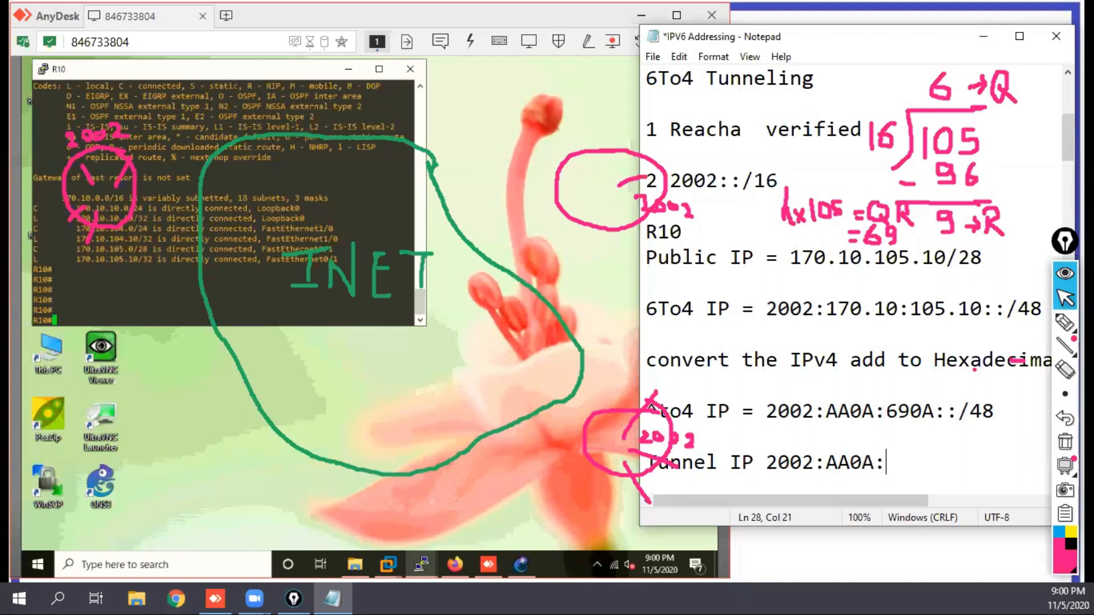
text(0A)
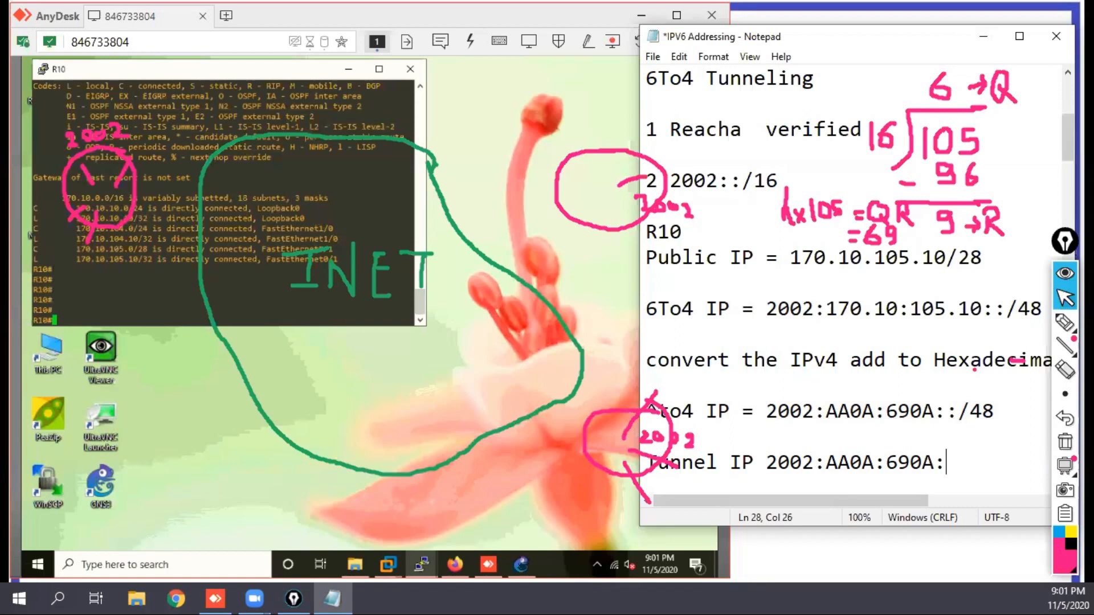
Step: Complete the new tunnel address with subnet 0, host part ::10 and prefix length /64
text(:0::10/64)
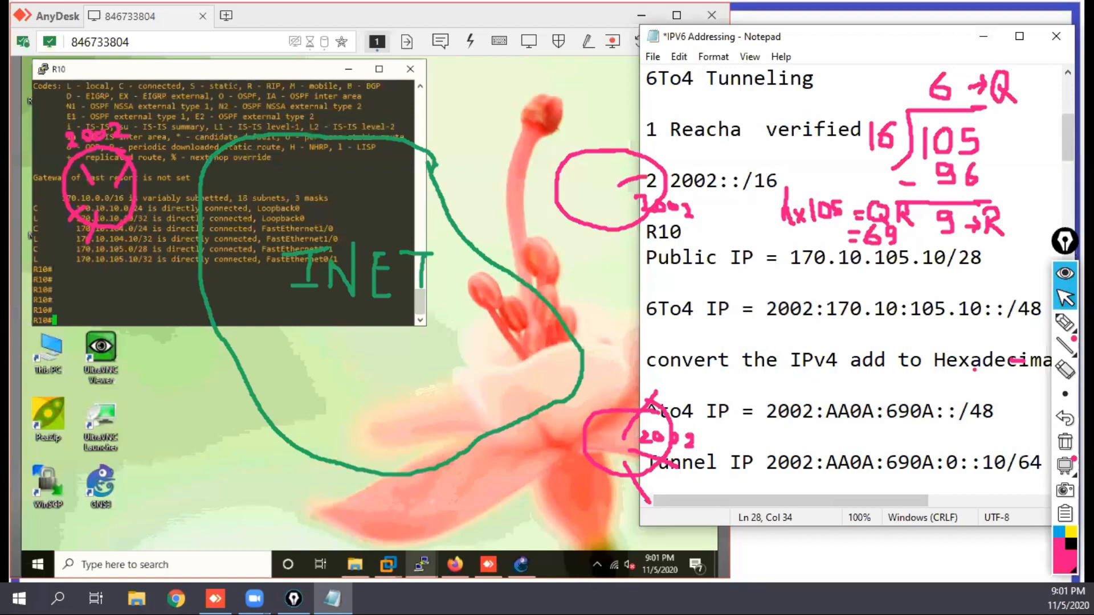
Step: Highlight the host part 10 in the Tunnel IP line and the prefix 2002:AA0A:690A in the /48 line
mouse_move(1064, 466)
key(BackSpace)
key(BackSpace)
key(BackSpace)
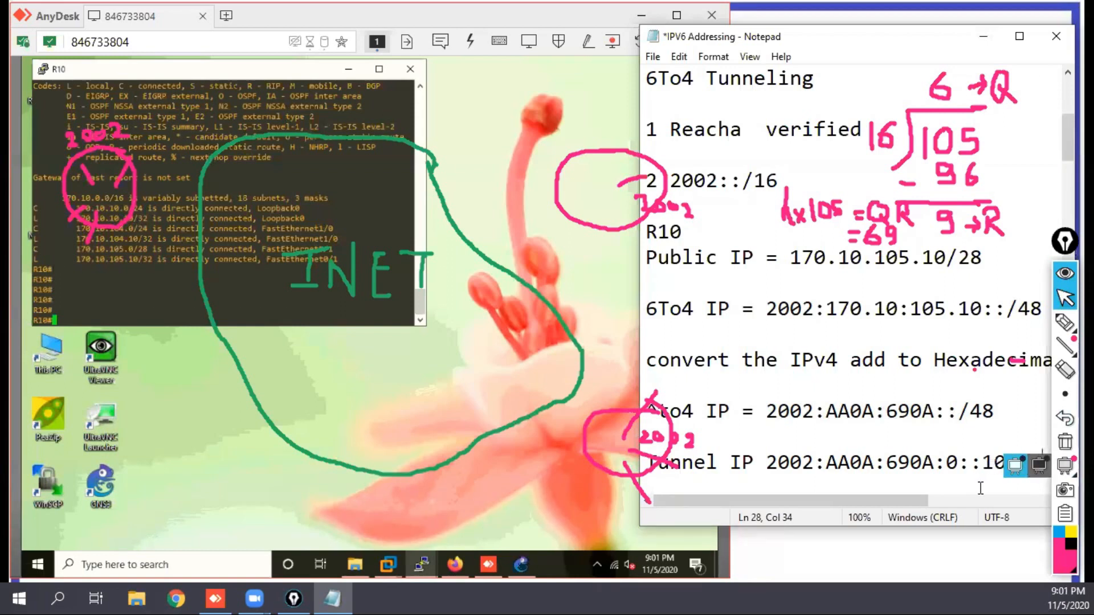
double_click(1003, 458)
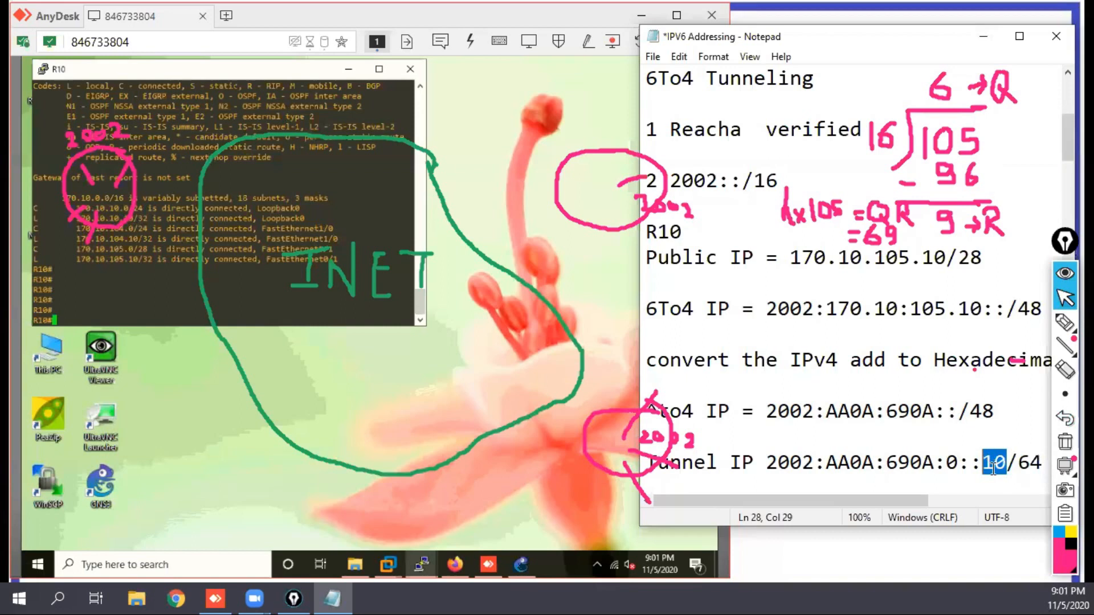
click(1005, 460)
drag(1005, 460, 988, 464)
drag(938, 412, 766, 412)
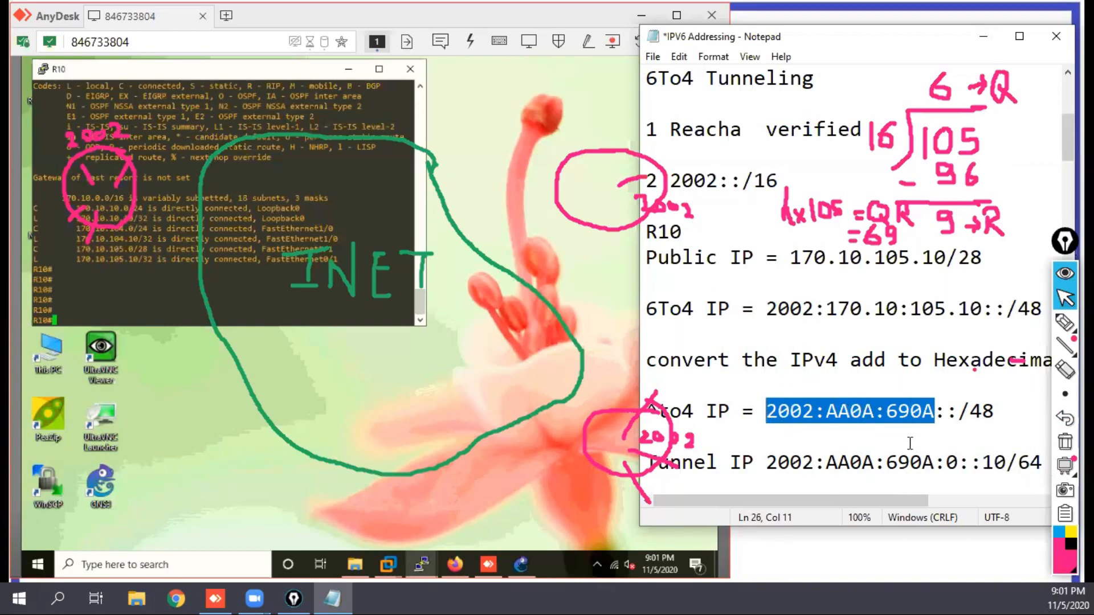
Step: Start a "lan 1 =" line below the Tunnel IP line and narrow the note window slightly
click(876, 481)
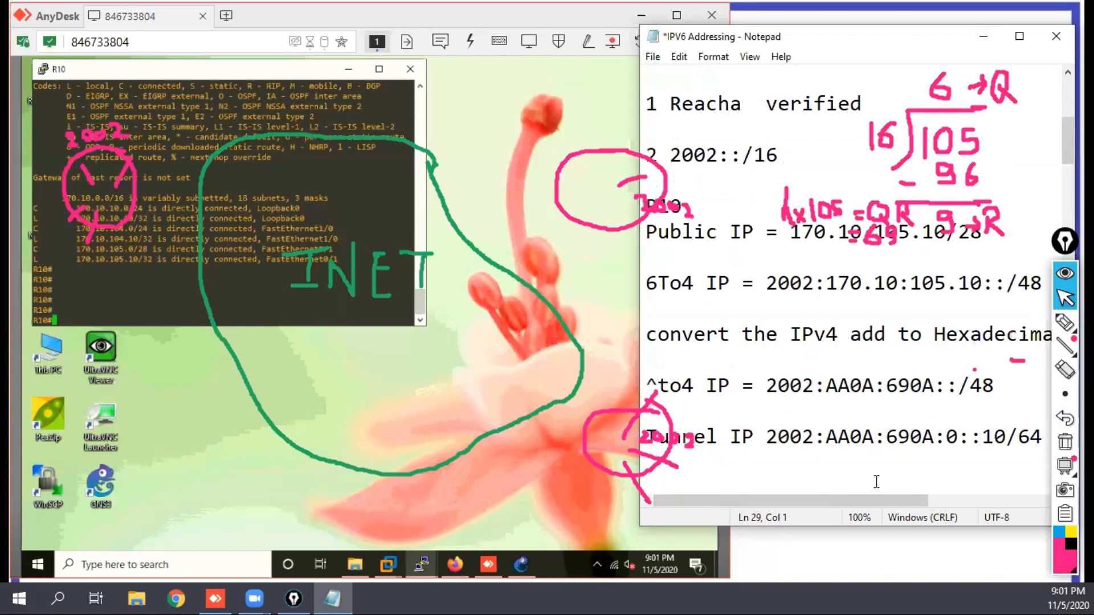
key(Return)
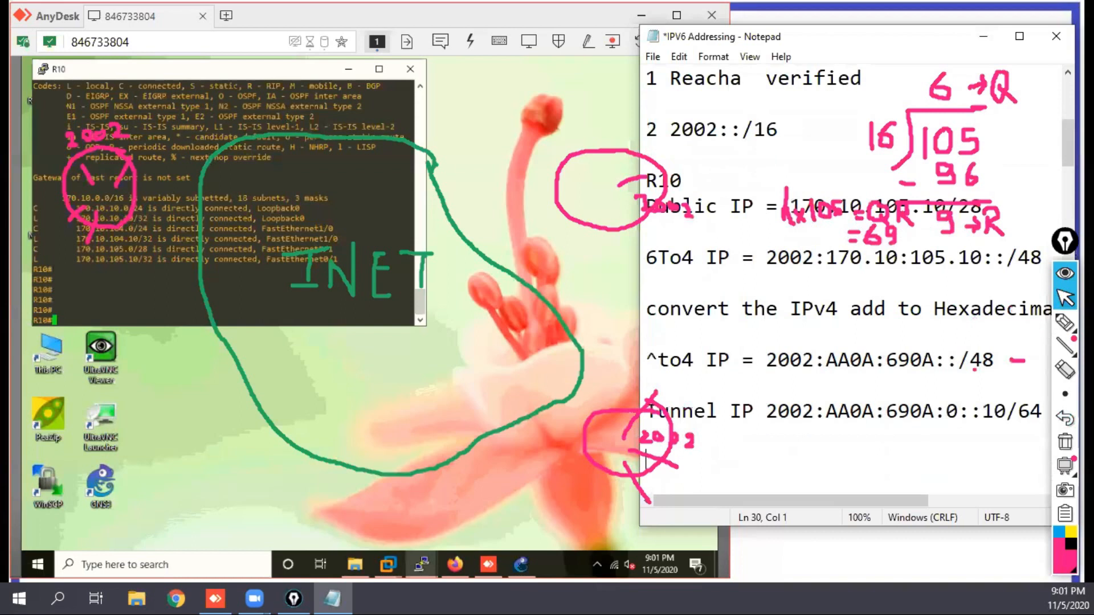
text(Tun)
text( 1)
drag(637, 110, 661, 110)
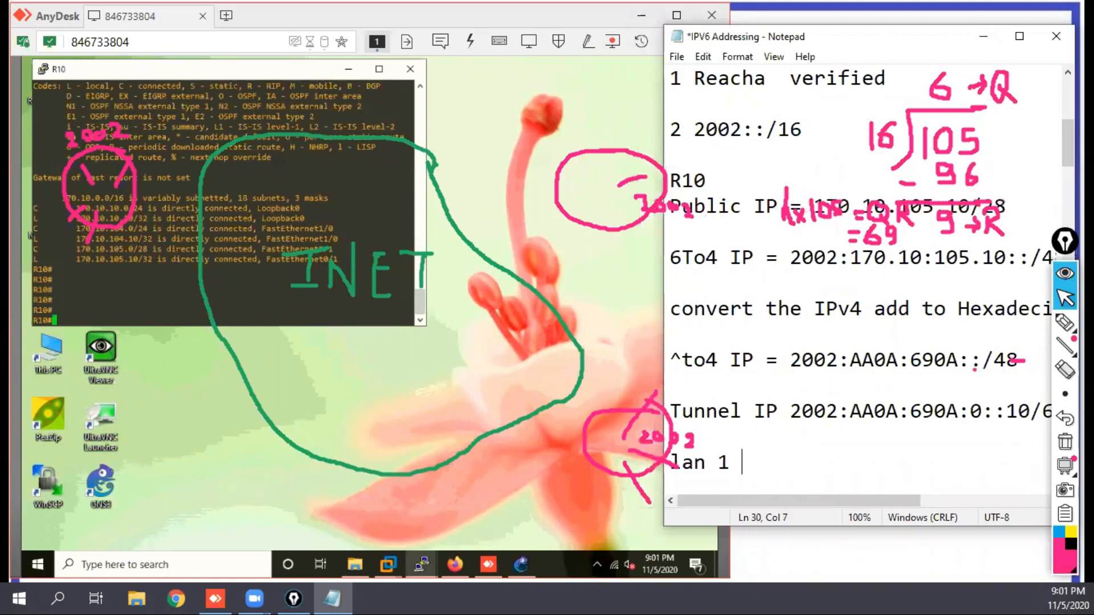
text(=)
key(BackSpace)
text(=)
Step: Copy the Tunnel IP address into the "lan 1 =" line and set its subnet to 1, giving 2002:AA0A:690A:1::10/64
drag(791, 412, 1059, 413)
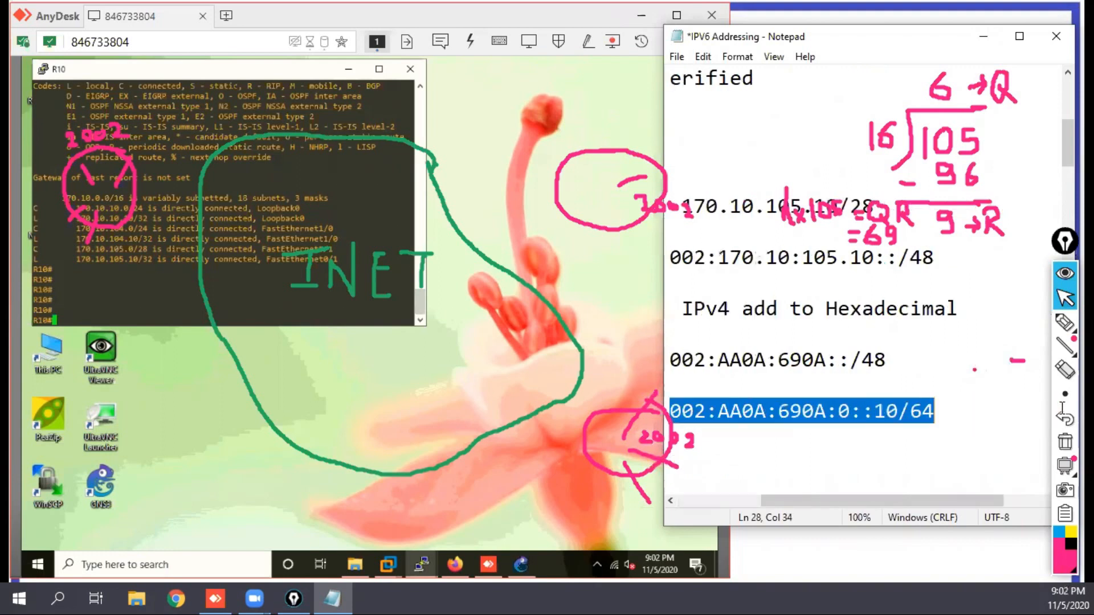
right_click(858, 412)
click(909, 214)
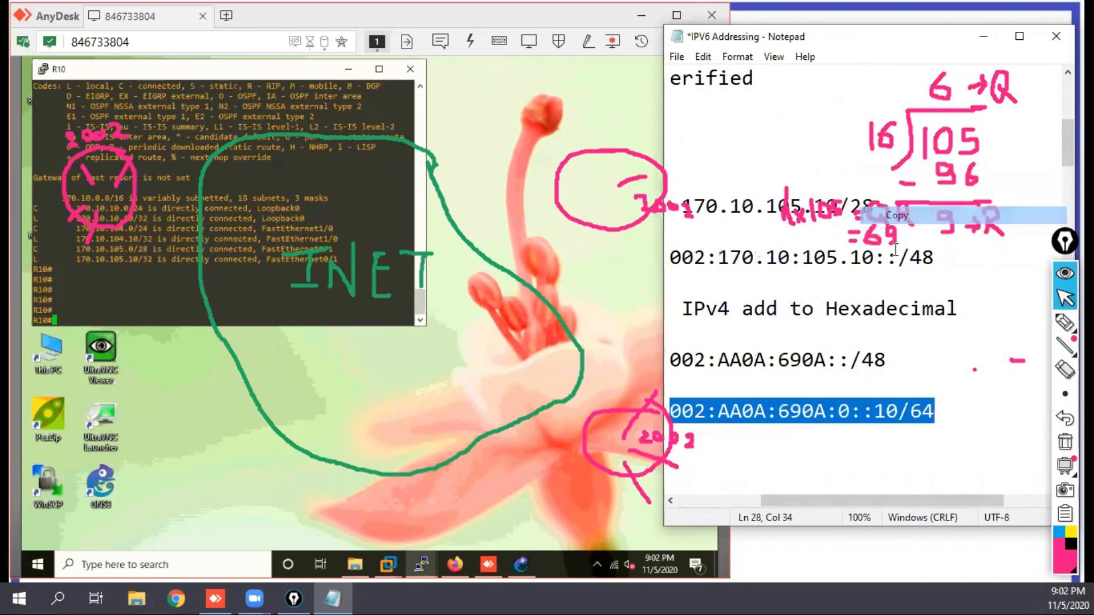
right_click(828, 439)
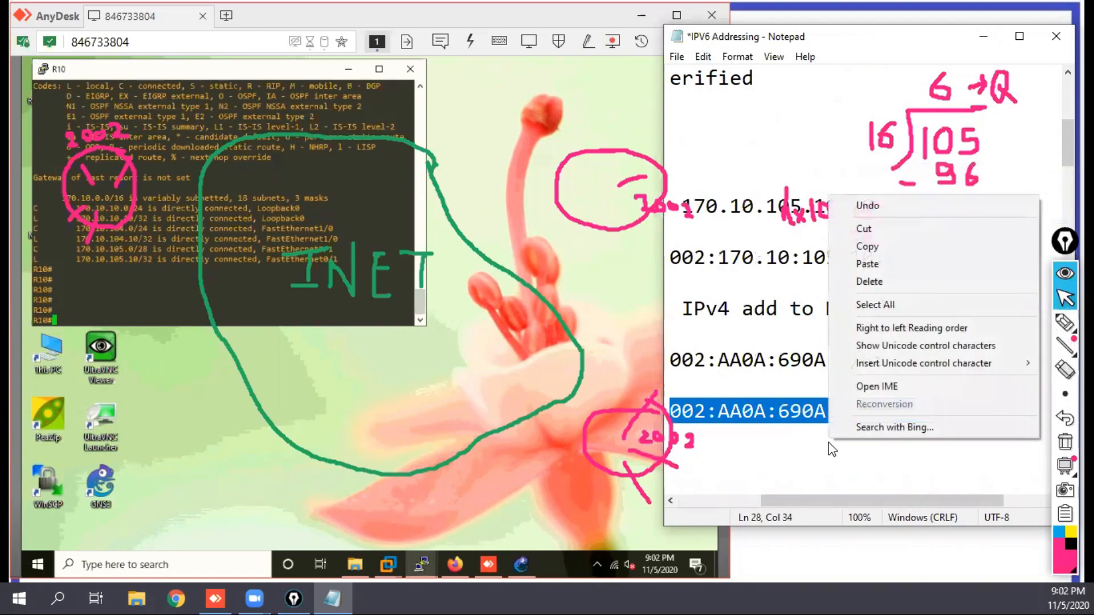
click(877, 263)
key(Left)
key(Left)
key(Left)
key(Left)
key(Left)
key(Left)
key(Left)
key(Left)
key(Left)
key(Left)
key(Left)
key(Left)
key(Left)
key(Left)
key(Left)
key(Left)
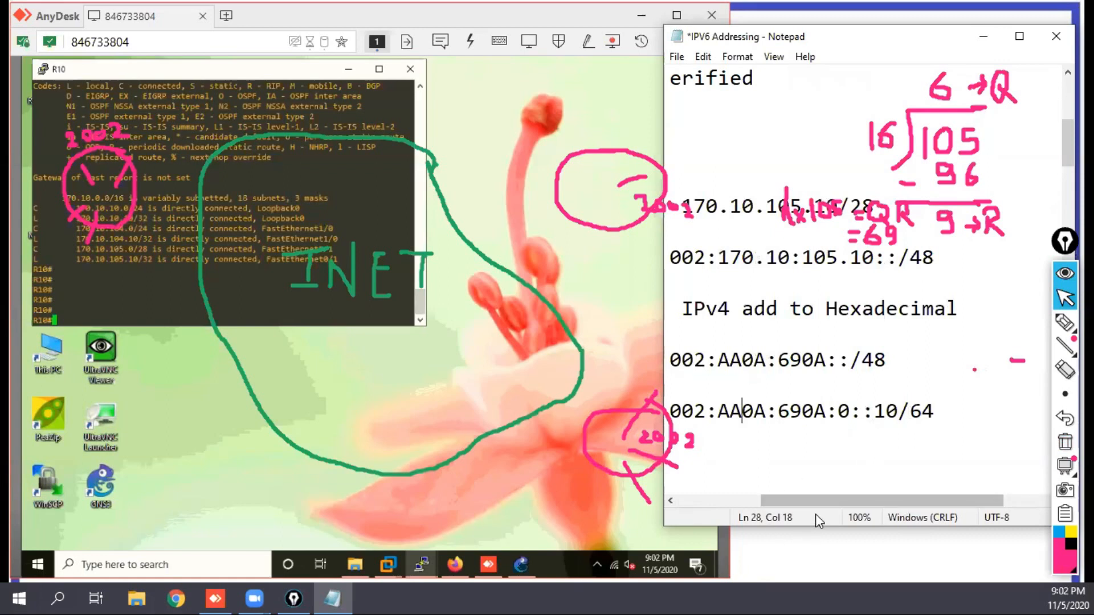
drag(816, 501, 700, 489)
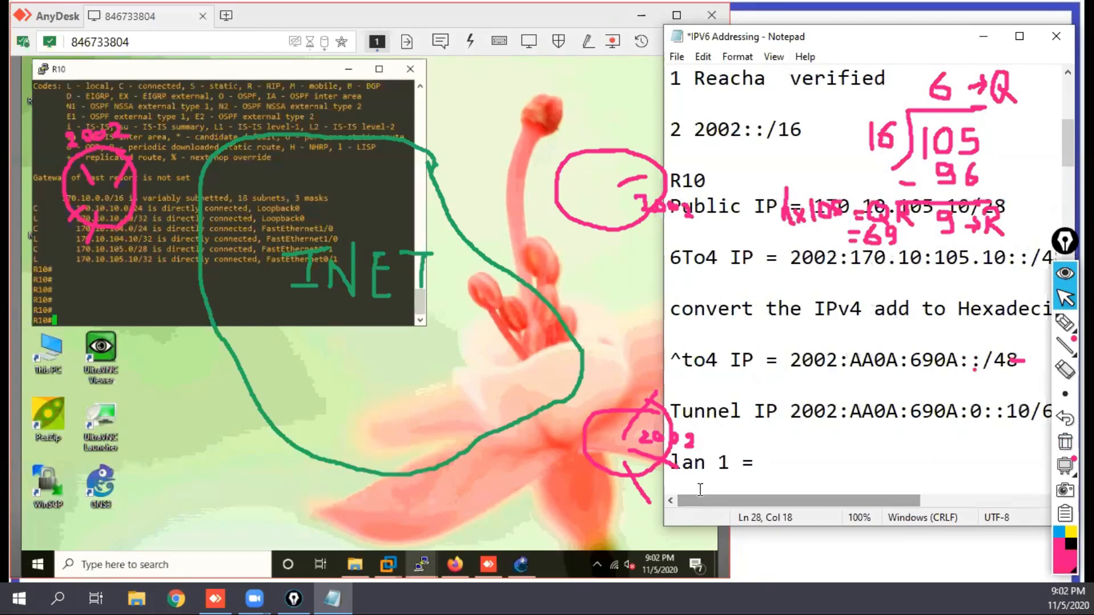
click(799, 462)
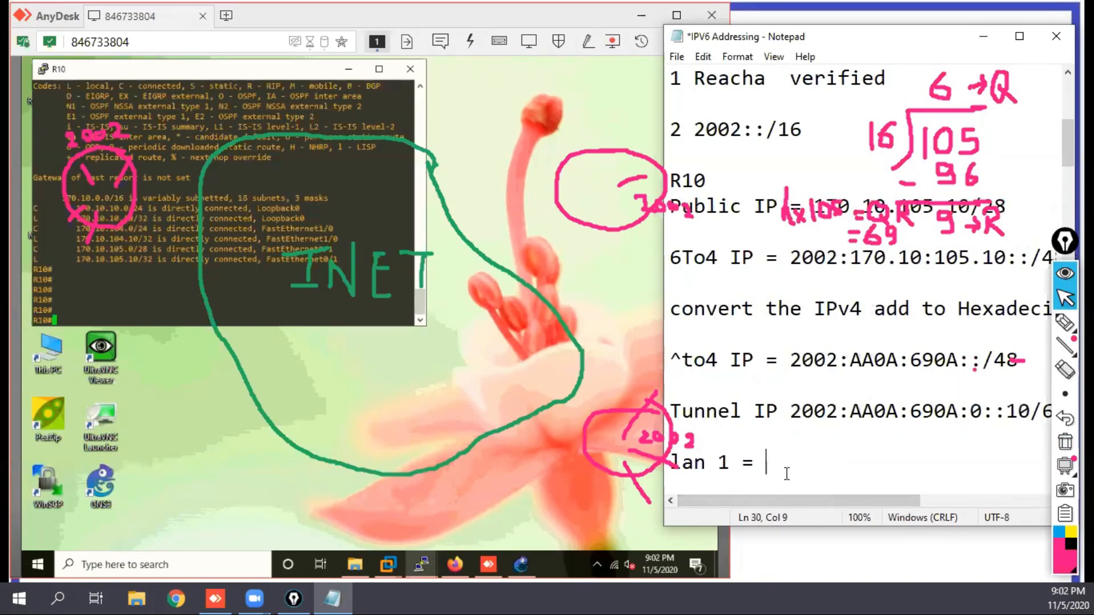
key(ctrl+v)
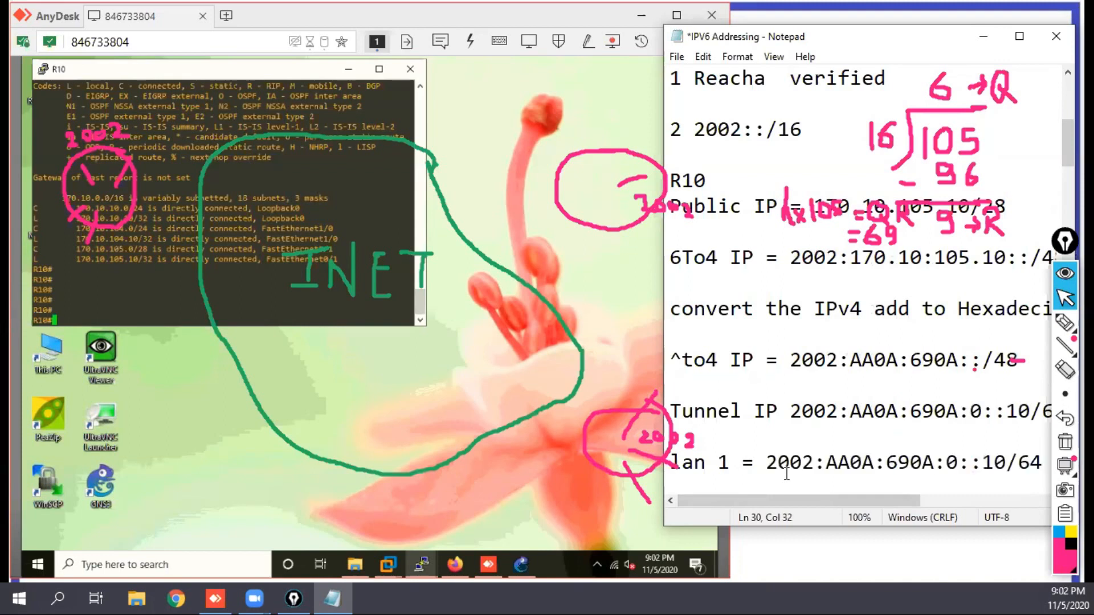
drag(960, 462, 951, 462)
text(1)
Step: Add a "lAN 2 =" line below lan 1 with the copied address using subnet 2, 2002:AA0A:690A:2::10/64
click(713, 484)
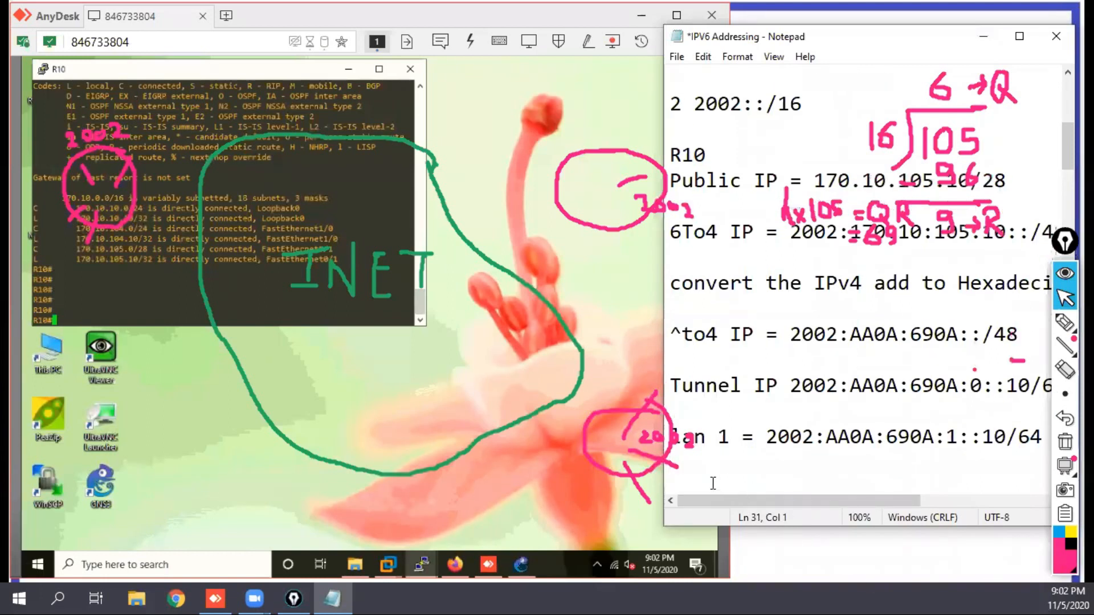
text(lAN)
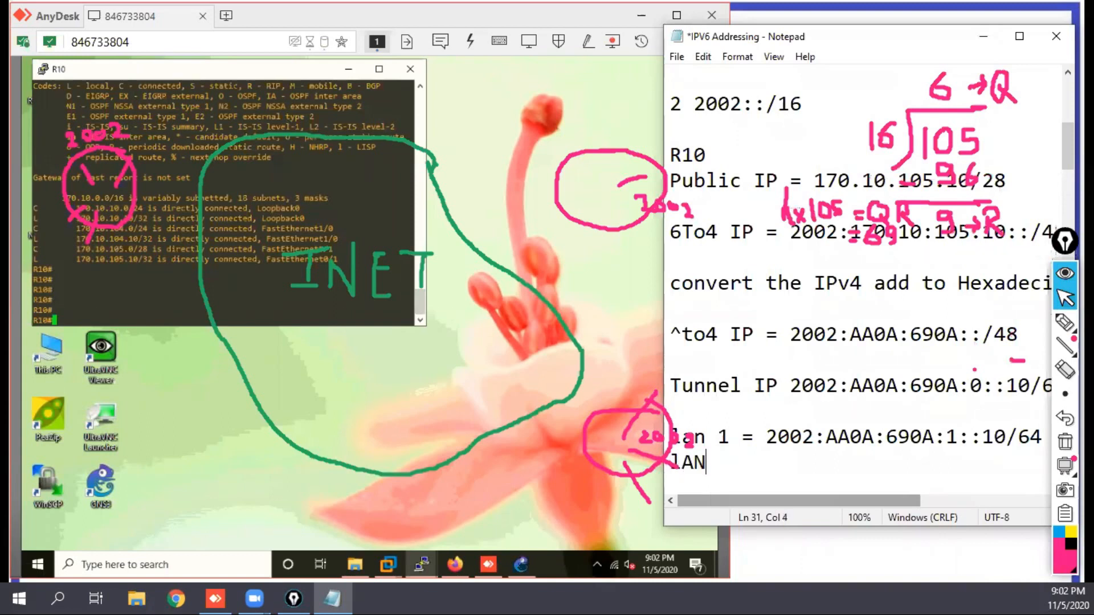
text( 2 =)
key(ctrl+v)
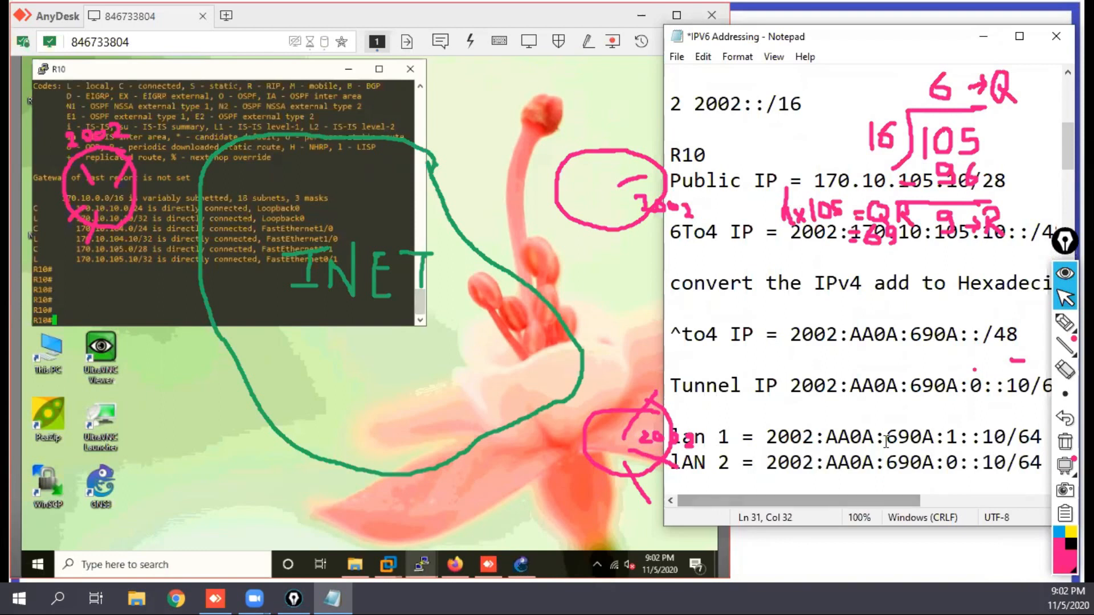
click(957, 462)
drag(957, 462, 949, 462)
text(2)
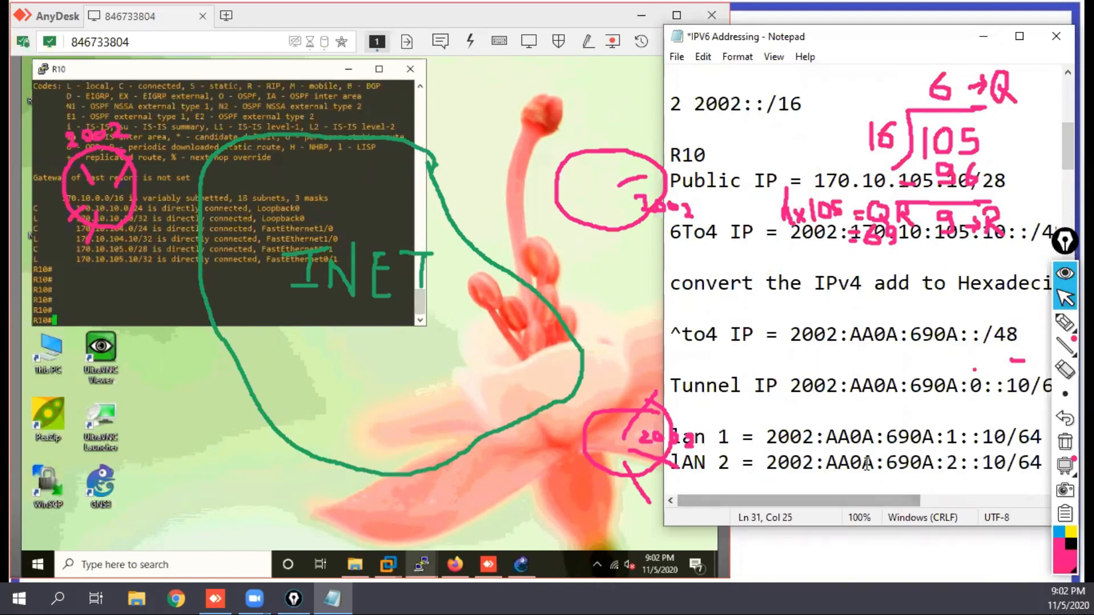
Step: Highlight the 2002:AA0A:690A prefix in both LAN lines, the AA0A:690A portion, and the matching digits of R10's public IPv4 address
drag(933, 438, 767, 439)
drag(933, 439, 767, 439)
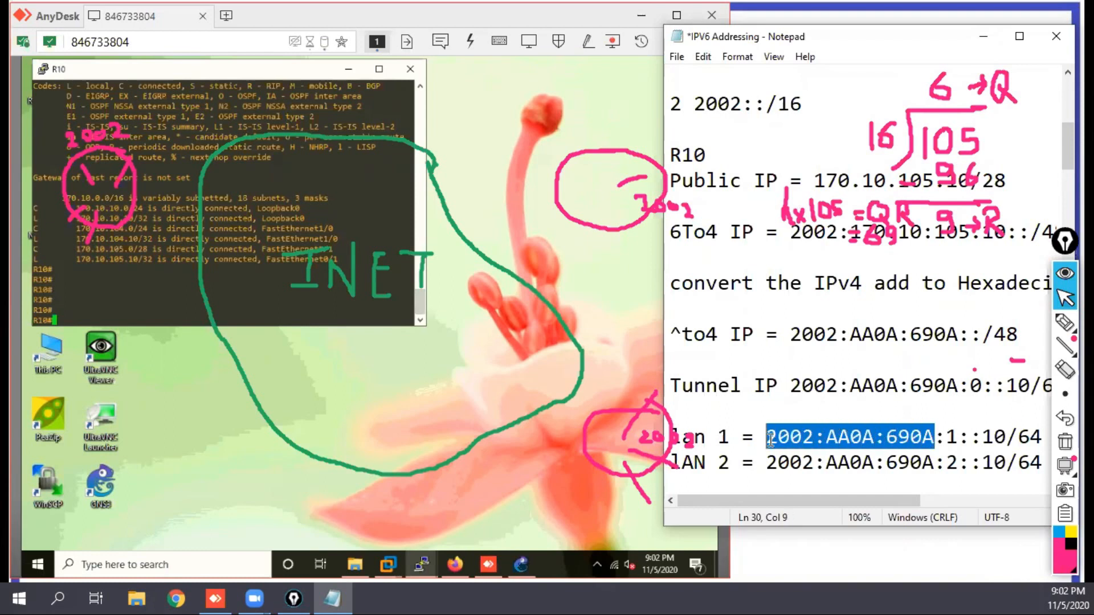
drag(935, 462, 776, 472)
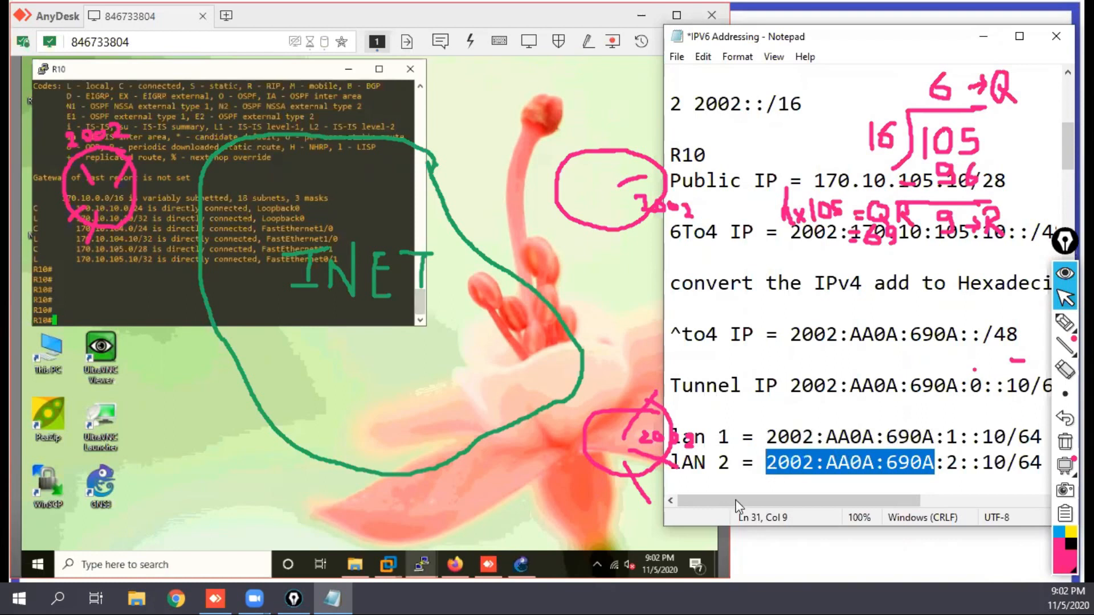
drag(935, 436, 827, 432)
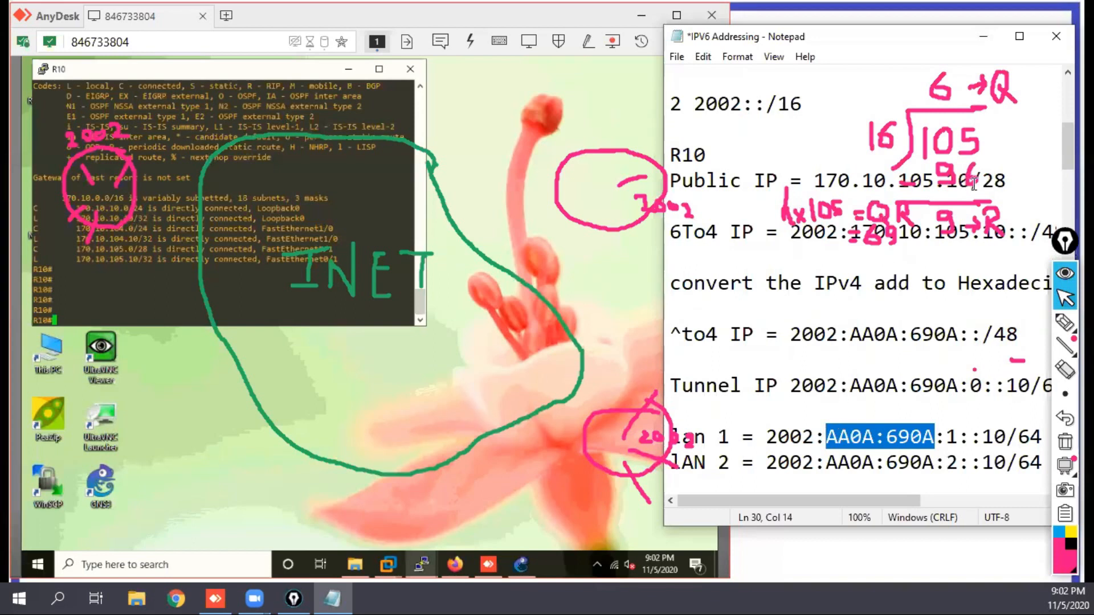
drag(970, 181, 826, 187)
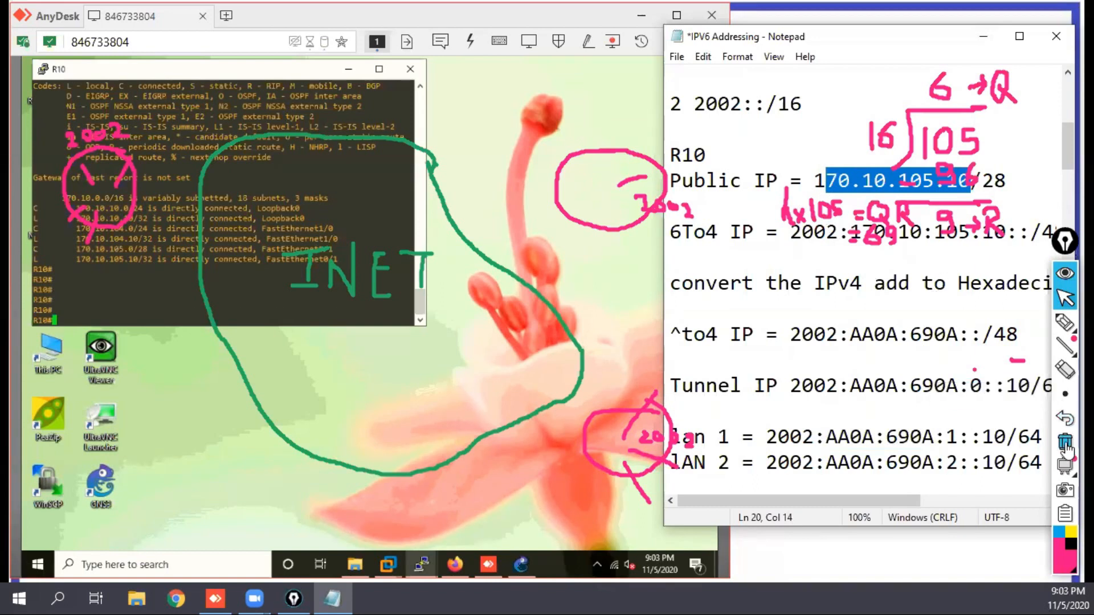
Step: Erase the handwritten hexadecimal conversion and stray ink marks covering the addressing note
click(1064, 371)
click(786, 217)
mouse_move(833, 213)
mouse_down()
mouse_move(880, 244)
mouse_move(864, 220)
mouse_move(983, 213)
mouse_move(994, 207)
mouse_move(940, 179)
mouse_move(972, 146)
mouse_move(903, 190)
mouse_move(980, 183)
mouse_move(1011, 103)
mouse_move(928, 114)
mouse_move(989, 108)
mouse_move(998, 126)
mouse_up()
mouse_move(981, 185)
mouse_down()
mouse_move(1031, 364)
mouse_move(972, 379)
mouse_up()
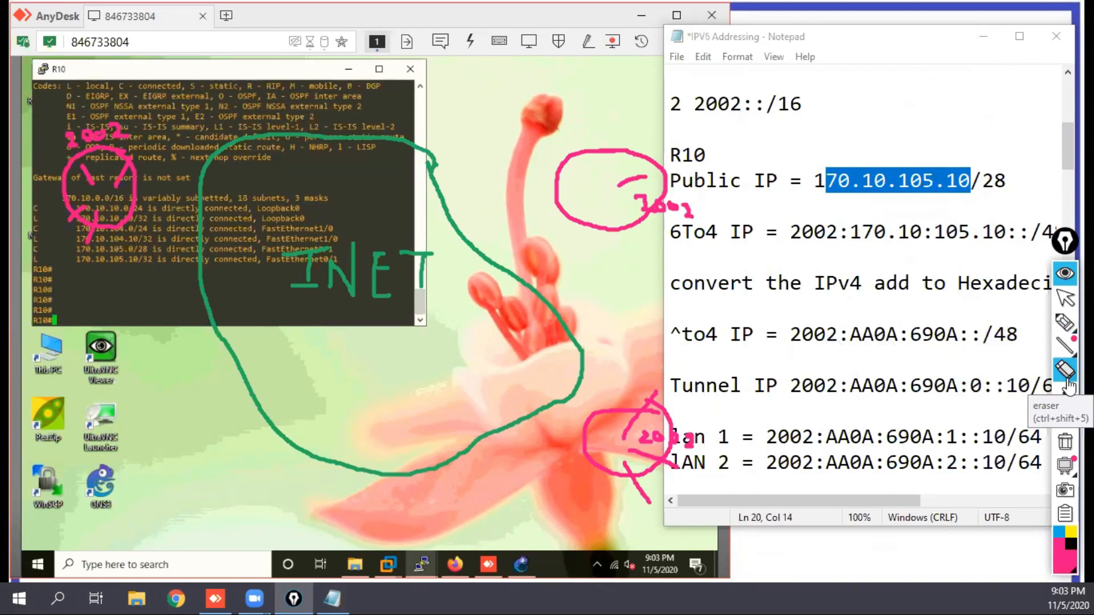
Step: Return from the eraser to the normal pointer and hide the remaining ink annotations
click(1067, 396)
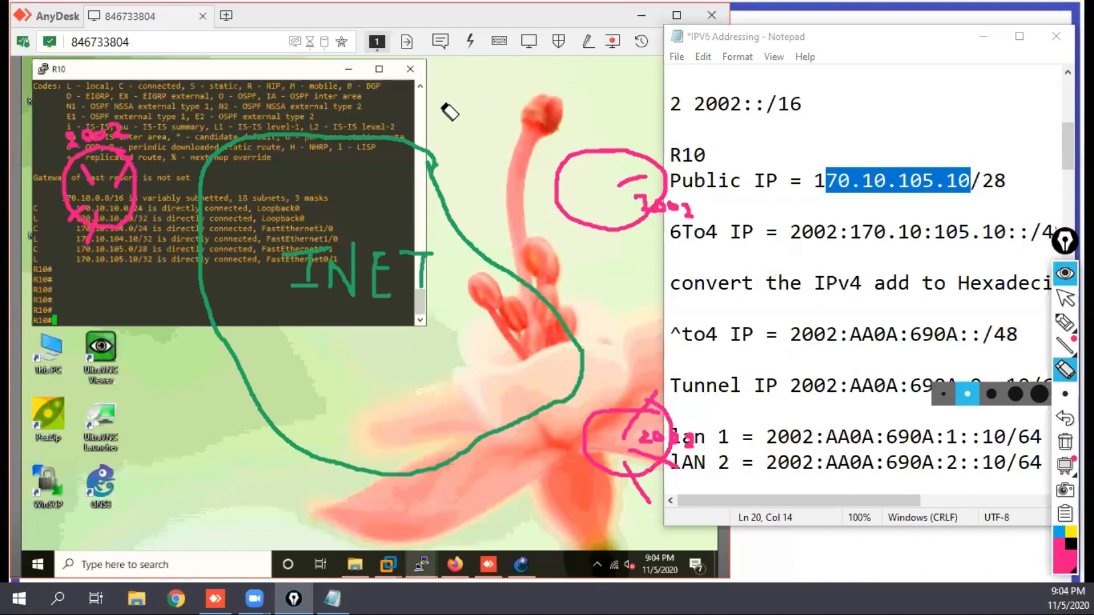
click(1067, 302)
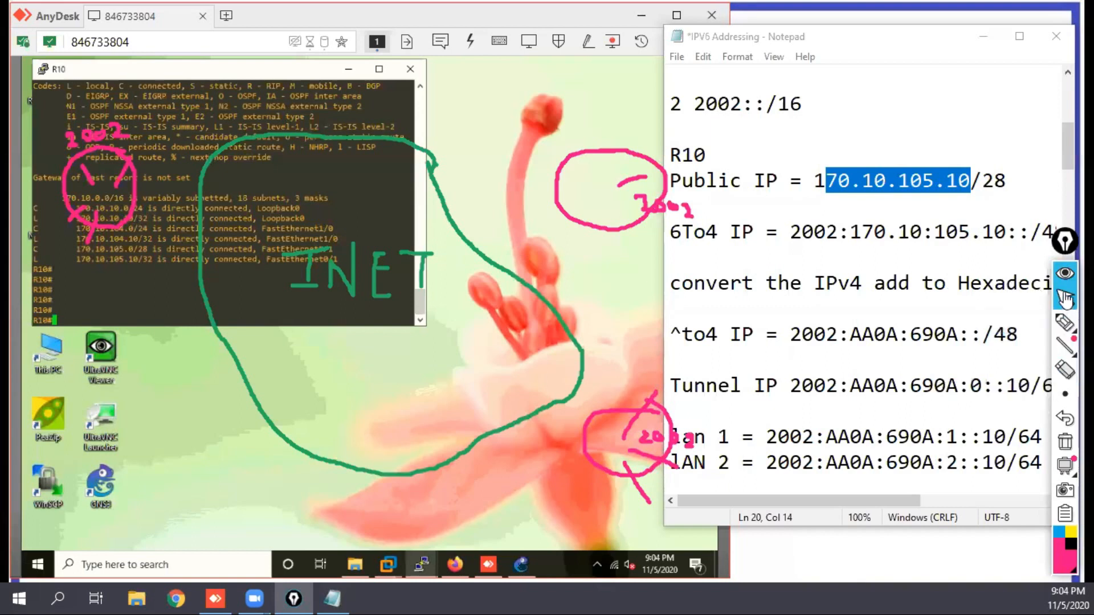
click(1067, 276)
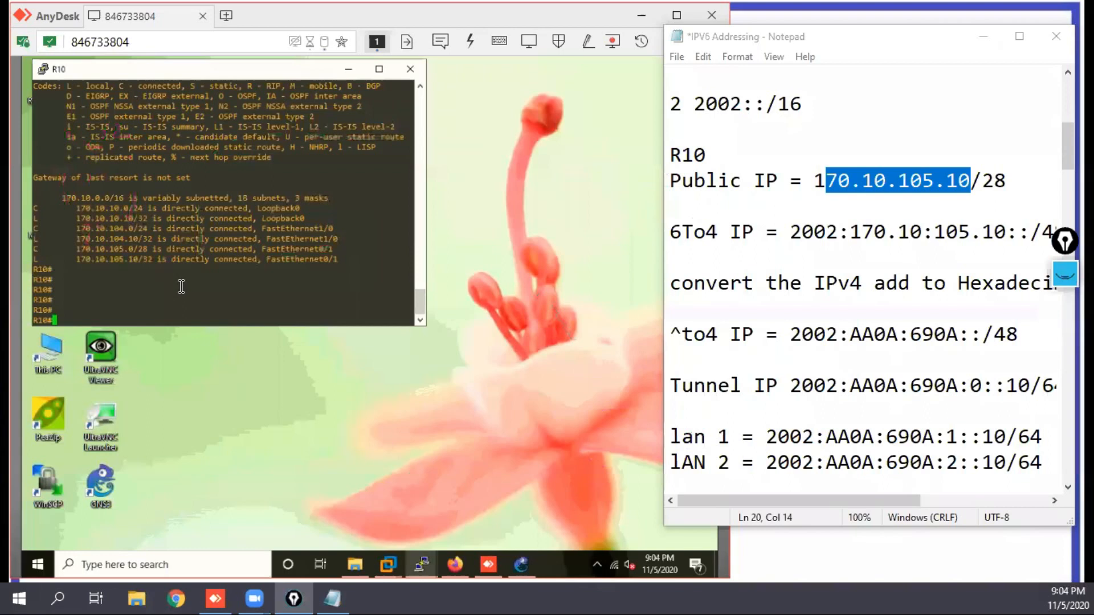
Step: Enter global configuration mode in the R10 console with CONF T
click(164, 303)
key(Return)
key(Return)
key(Return)
key(Return)
key(Return)
key(Return)
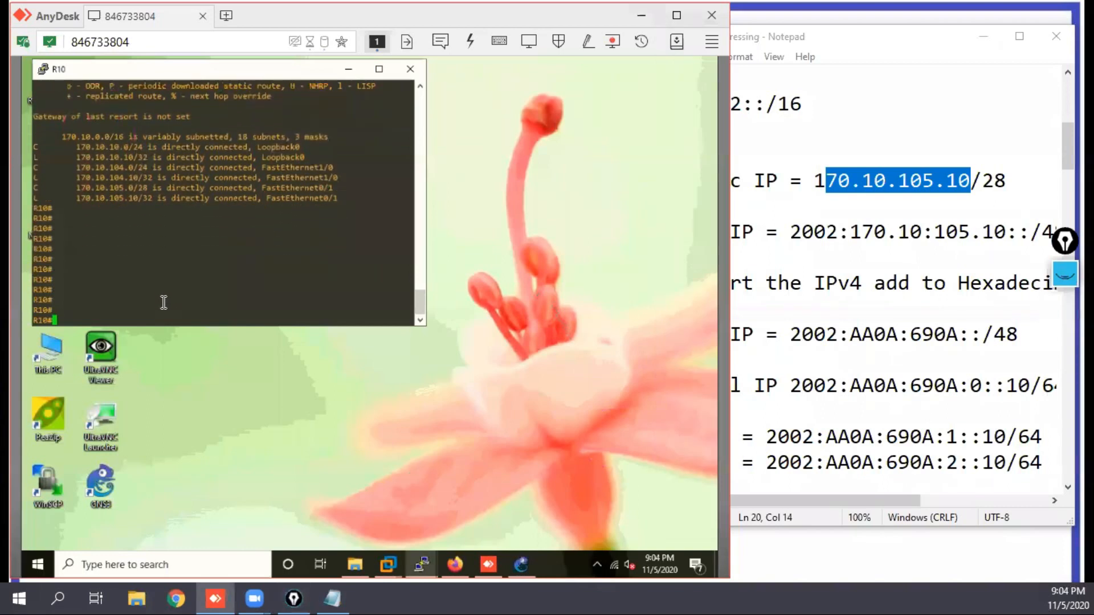
text(CONF T)
key(Return)
key(Return)
key(Return)
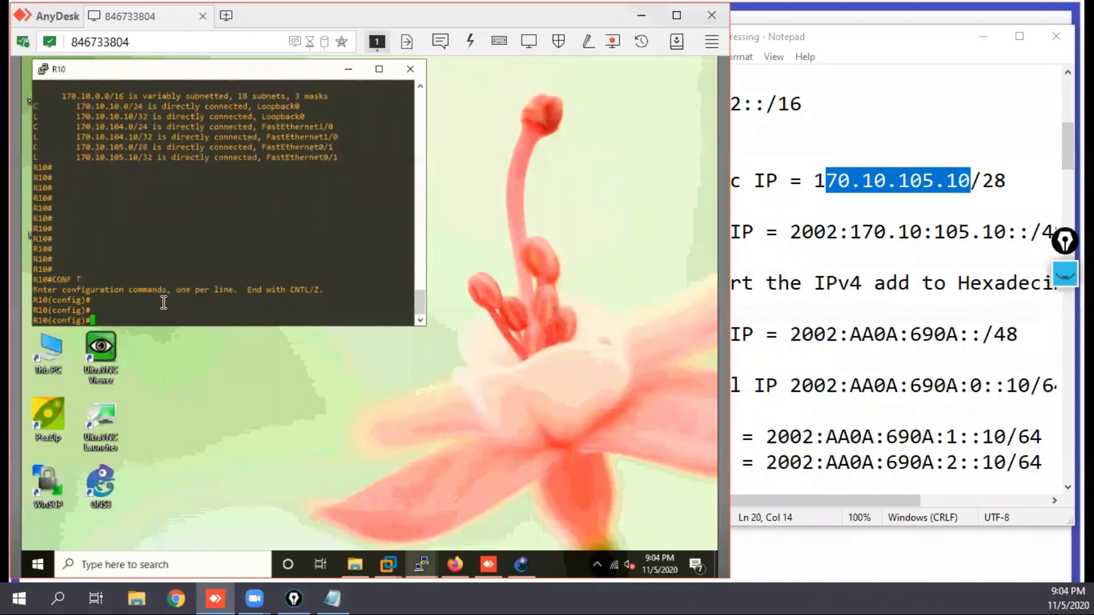
text(int lo)
key(BackSpace)
key(BackSpace)
key(BackSpace)
key(BackSpace)
key(BackSpace)
key(BackSpace)
Step: Show R10's interface summary with "do s" and create loopback interface 101
text(do s)
key(Return)
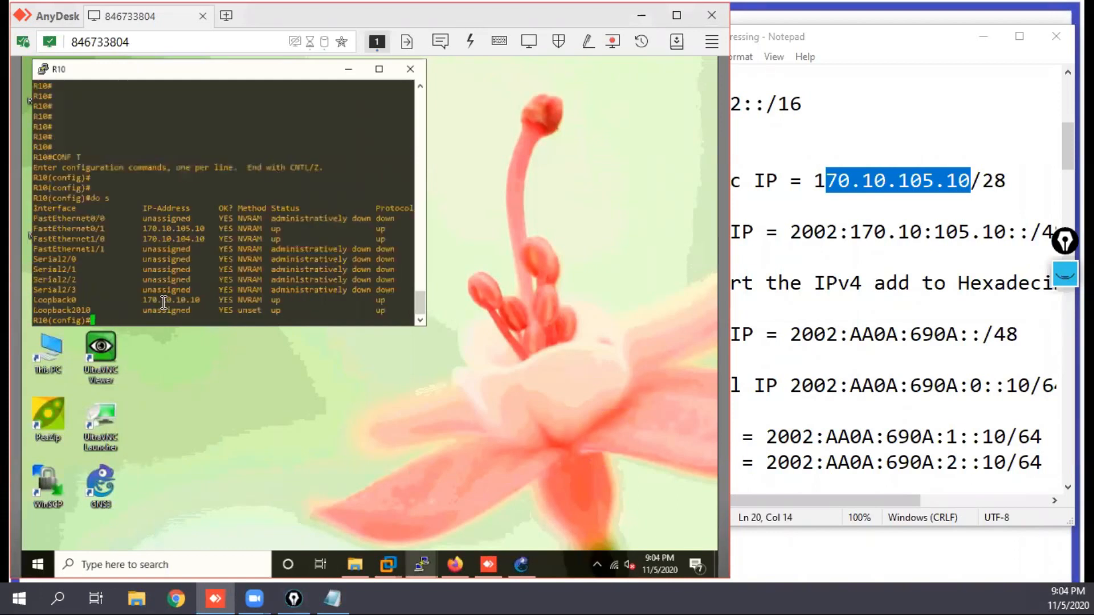
text(int lo)
text(100)
key(Return)
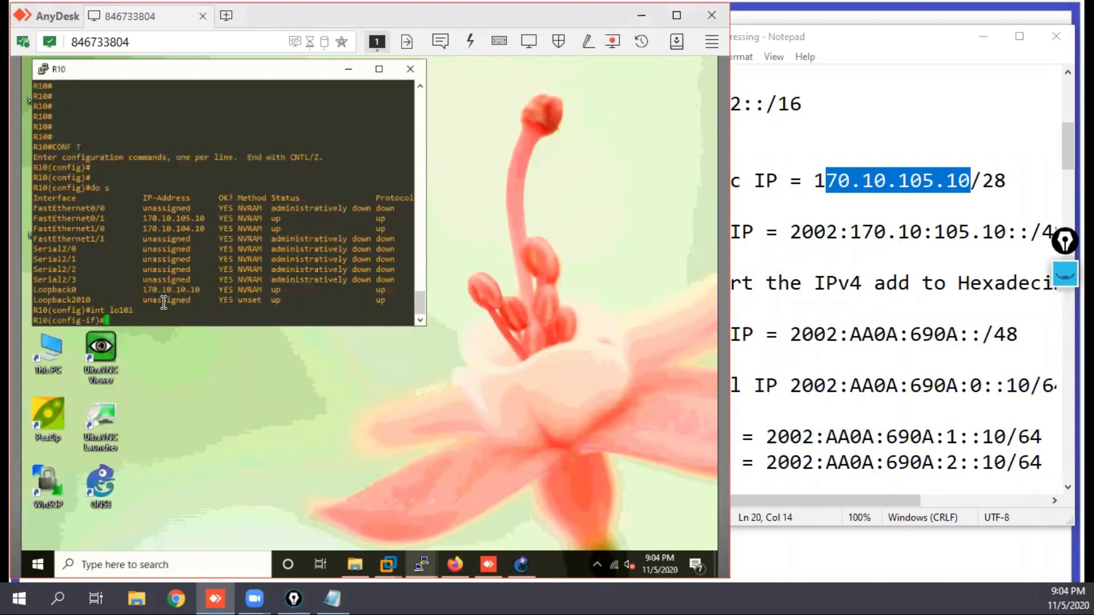
Step: Assign the noted lan 1 address 2002:AA0A:690A:1::10/64 to loopback 101 using the ipv add command
text(ipv add)
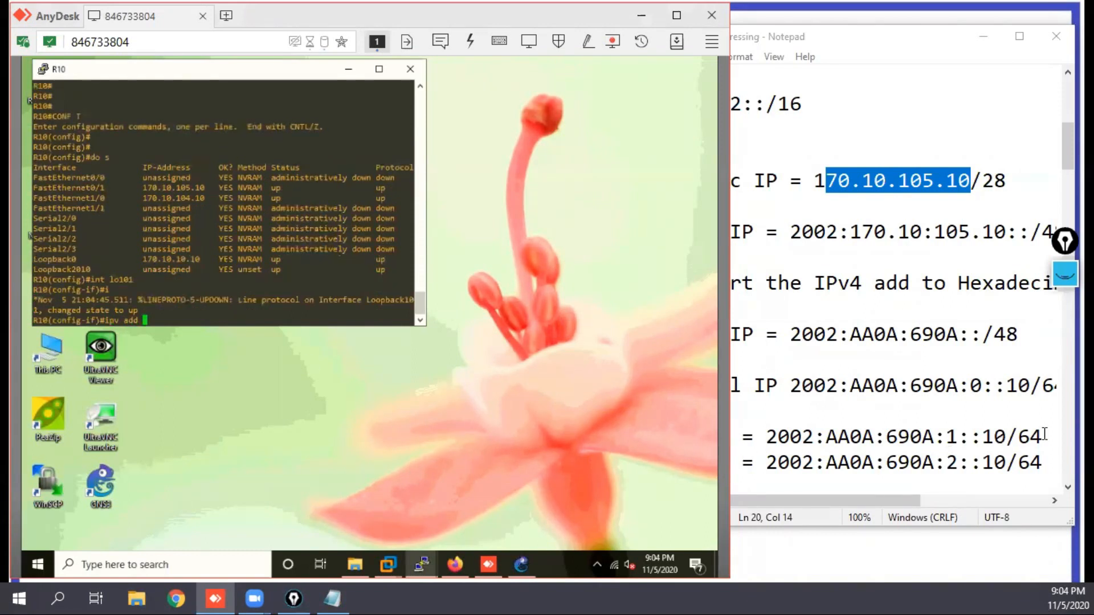
click(1015, 432)
drag(1042, 439, 765, 438)
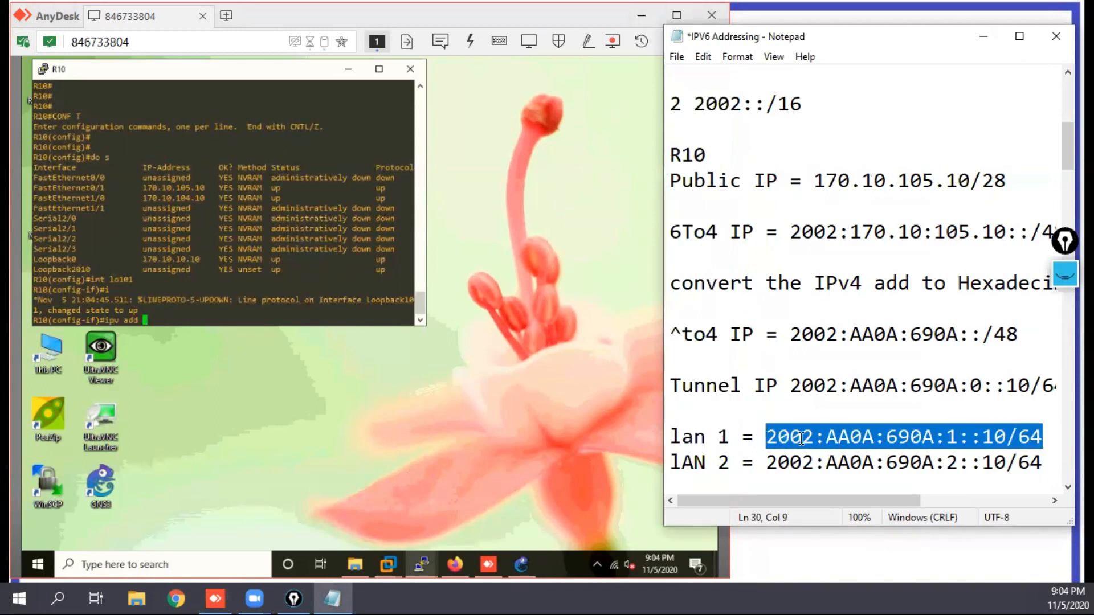
key(ctrl+c)
right_click(312, 267)
key(Return)
key(Return)
key(Return)
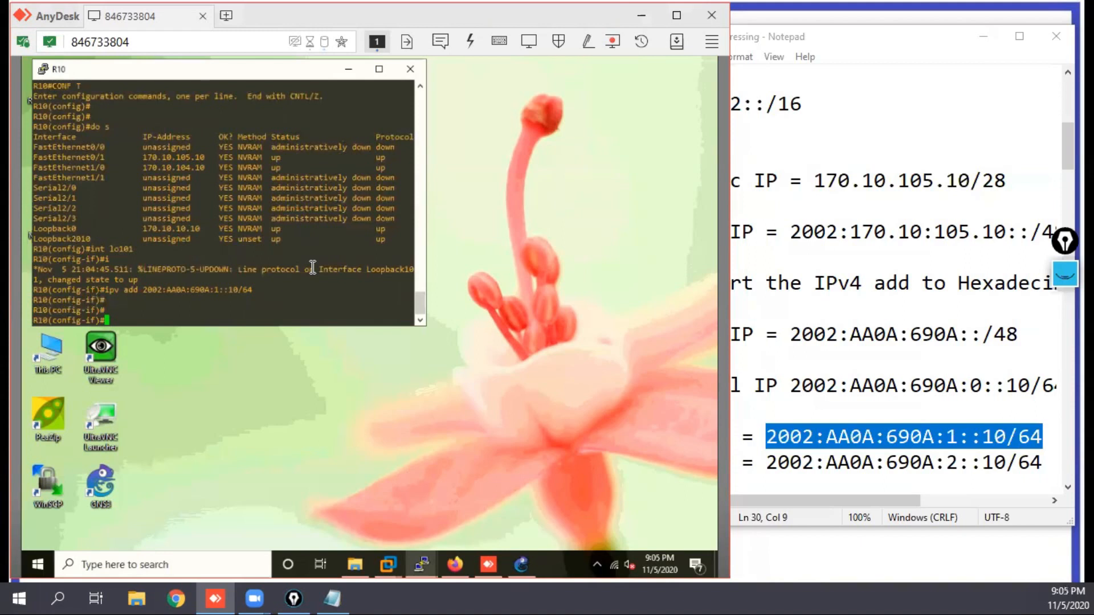
Step: Create loopback interface 102 on R10
text(int loo102)
key(Return)
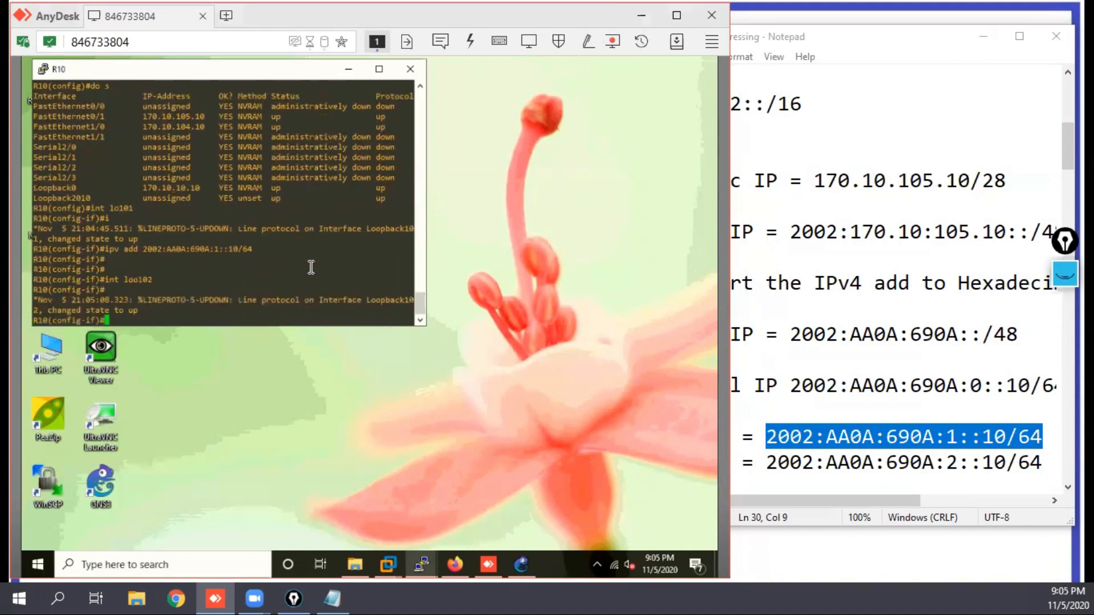
key(Return)
key(Return)
right_click(292, 250)
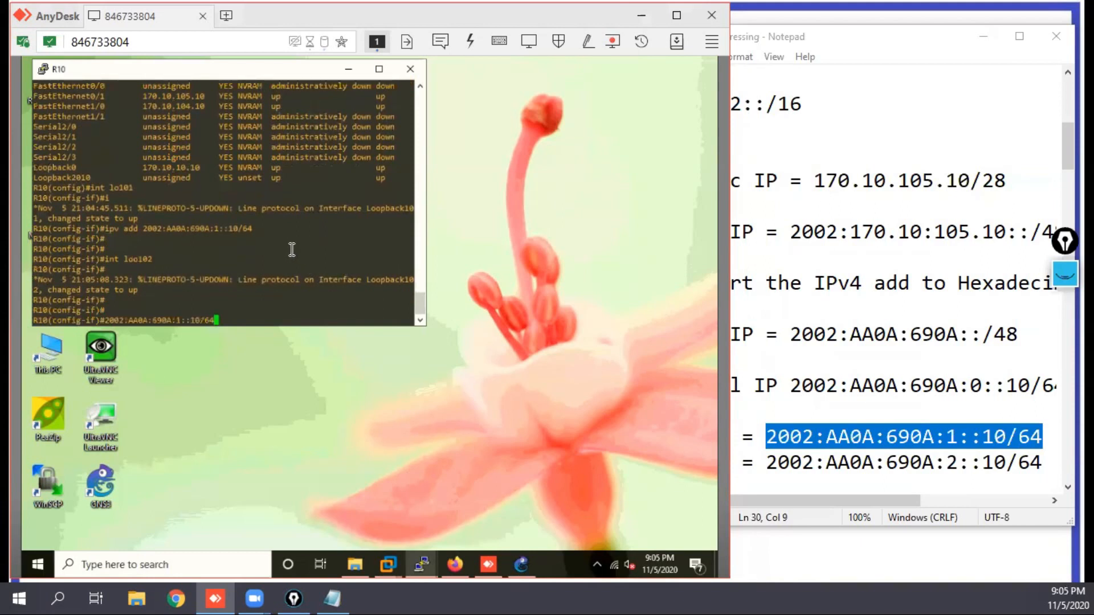
key(BackSpace)
key(BackSpace)
key(BackSpace)
key(BackSpace)
key(BackSpace)
key(BackSpace)
key(BackSpace)
key(BackSpace)
key(BackSpace)
key(BackSpace)
key(BackSpace)
key(BackSpace)
key(BackSpace)
key(BackSpace)
key(BackSpace)
key(BackSpace)
key(BackSpace)
key(BackSpace)
key(BackSpace)
key(BackSpace)
Step: Assign the noted LAN 2 address 2002:AA0A:690A:2::10/64 to loopback 102 and return to global configuration mode
text(ipv add)
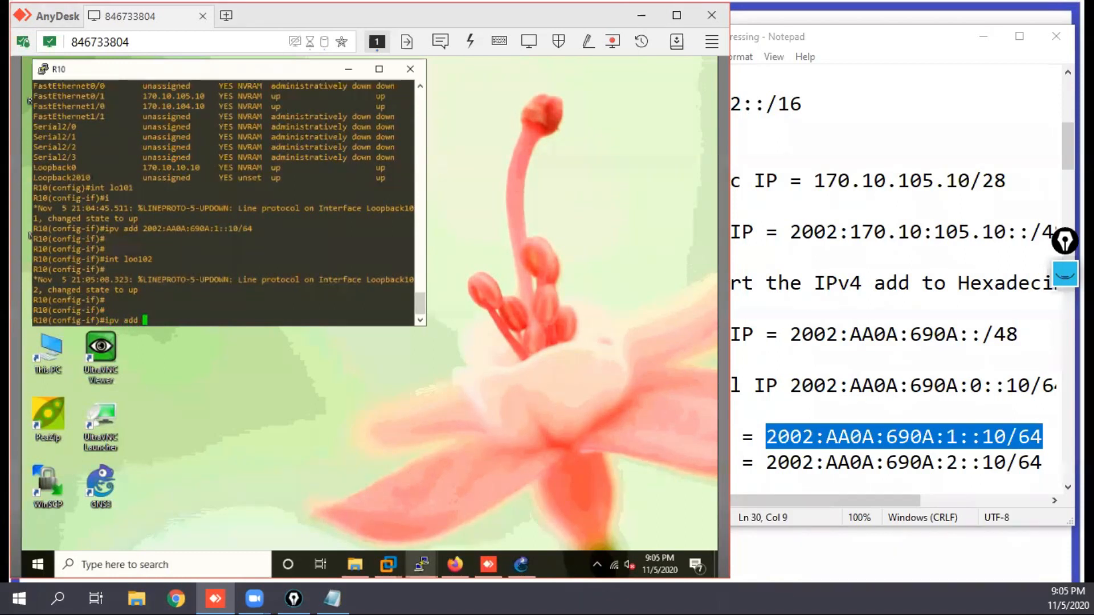
click(332, 599)
drag(1042, 462, 765, 459)
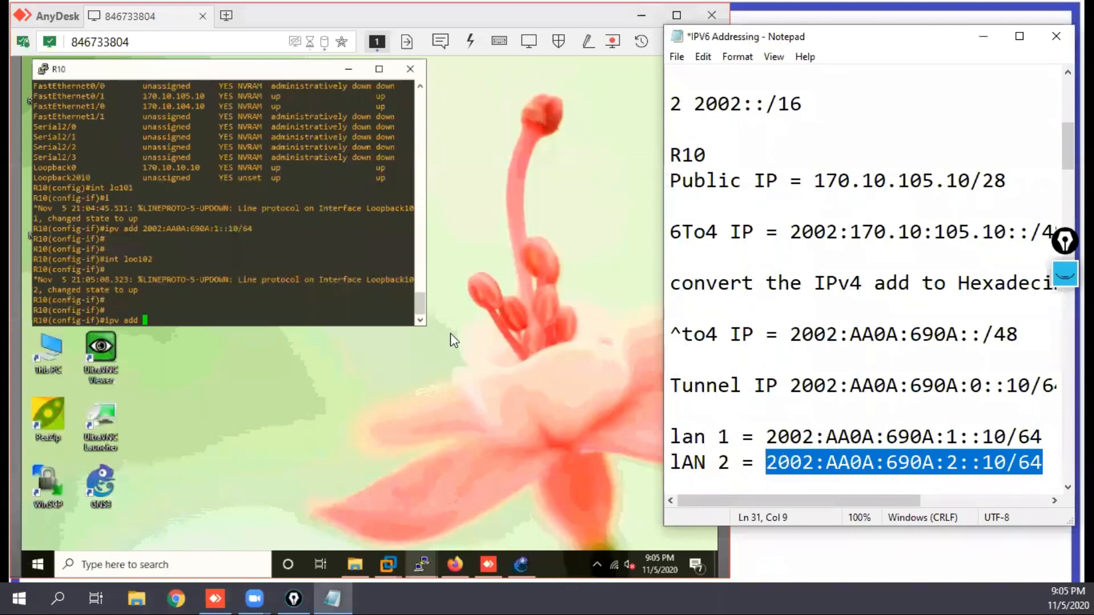
right_click(178, 257)
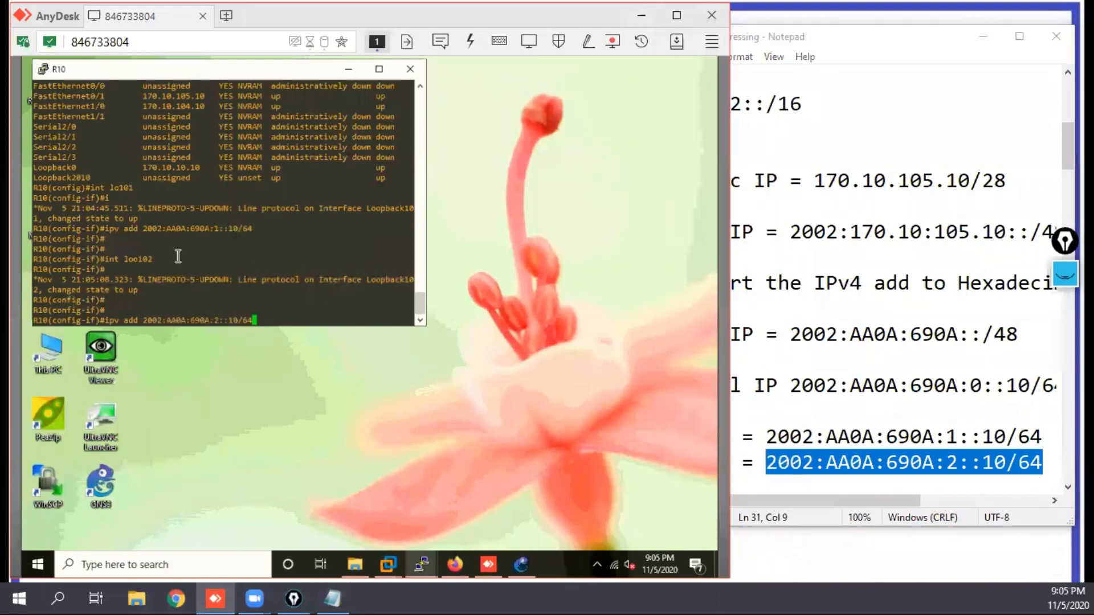
key(Return)
key(Return)
text(exi)
key(Return)
key(Return)
key(Return)
key(Return)
key(Return)
key(Return)
key(Return)
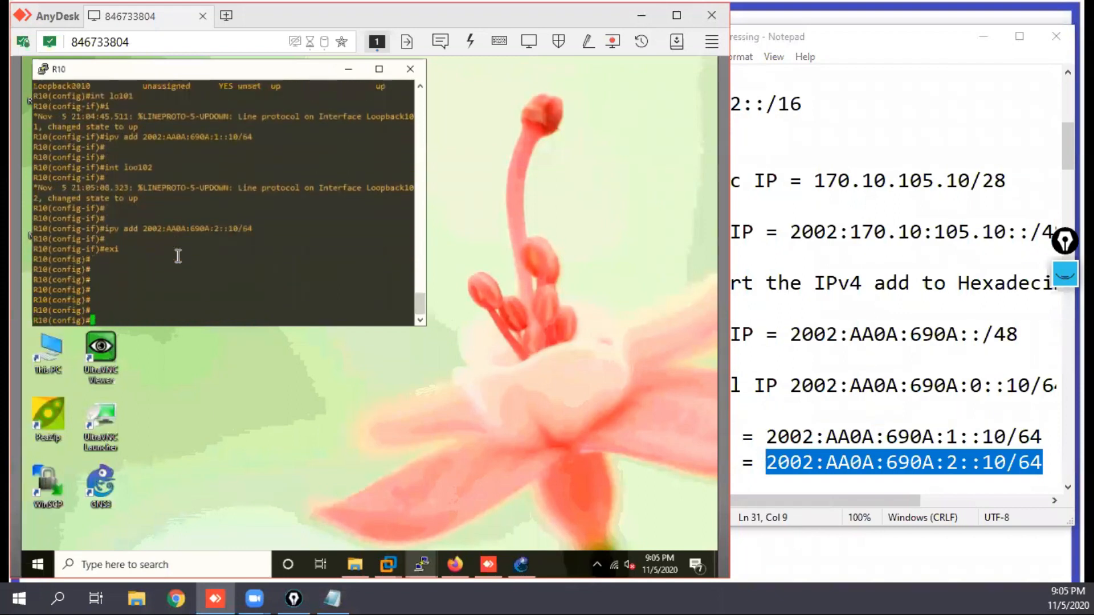
Step: Create tunnel interface 100 on R10
text(int tun 100)
key(Return)
key(Return)
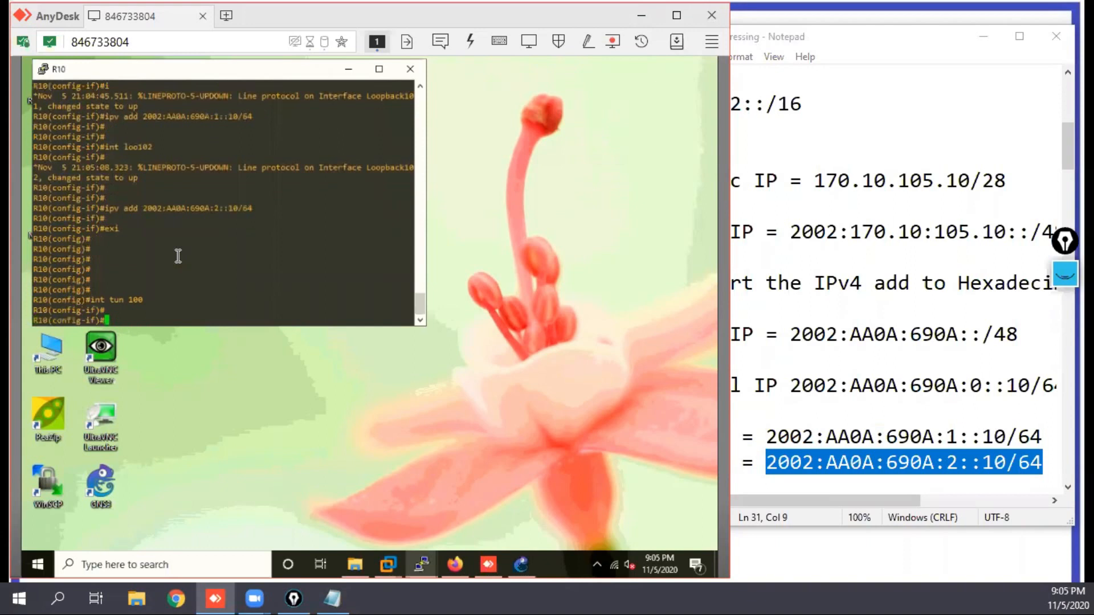
Step: Assign the noted Tunnel IP 2002:AA0A:690A:0::10/64 to tunnel 100 using the ipv add command
text(ipv add)
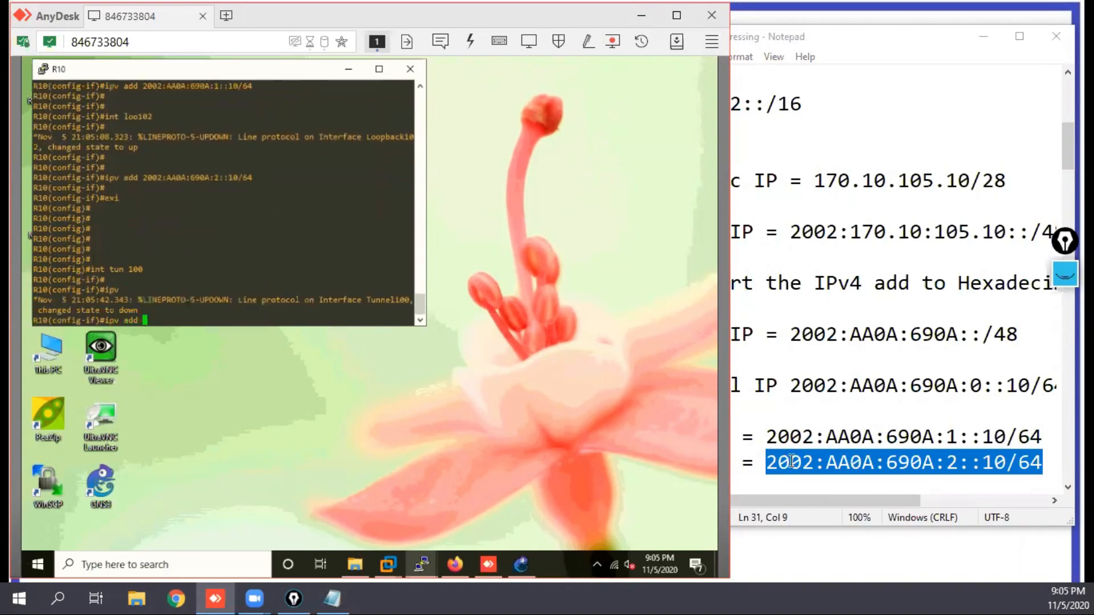
click(1060, 386)
drag(938, 385, 791, 386)
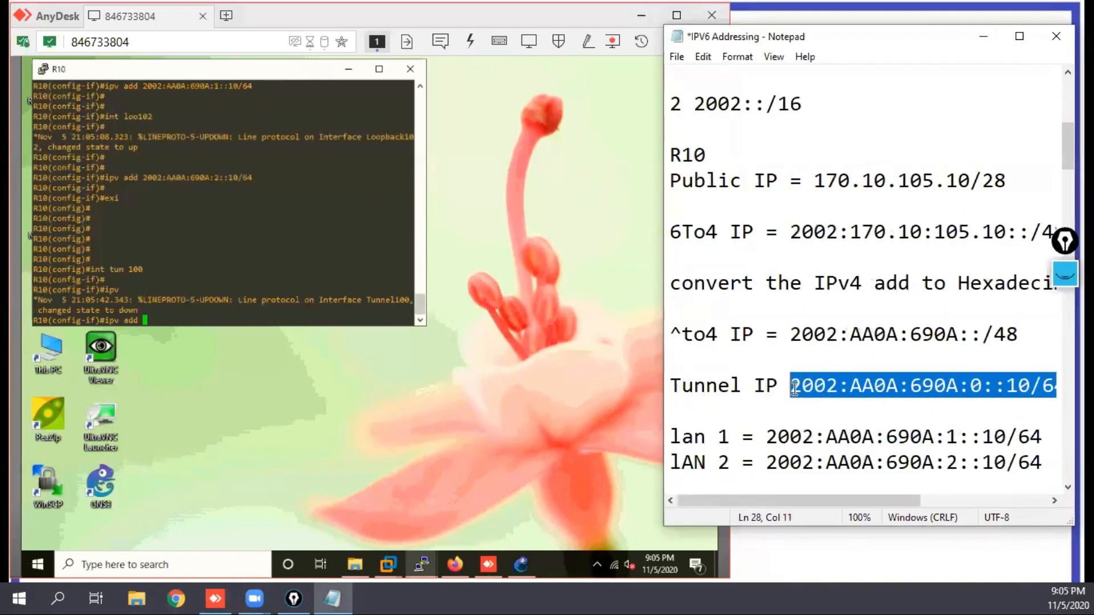
right_click(233, 261)
key(Return)
key(Return)
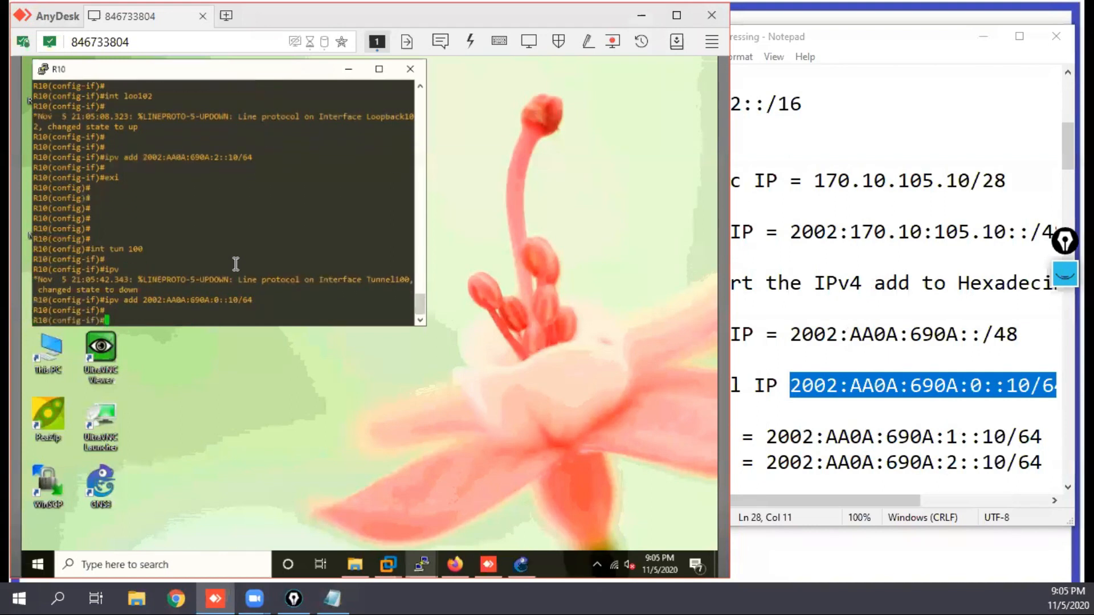
key(Return)
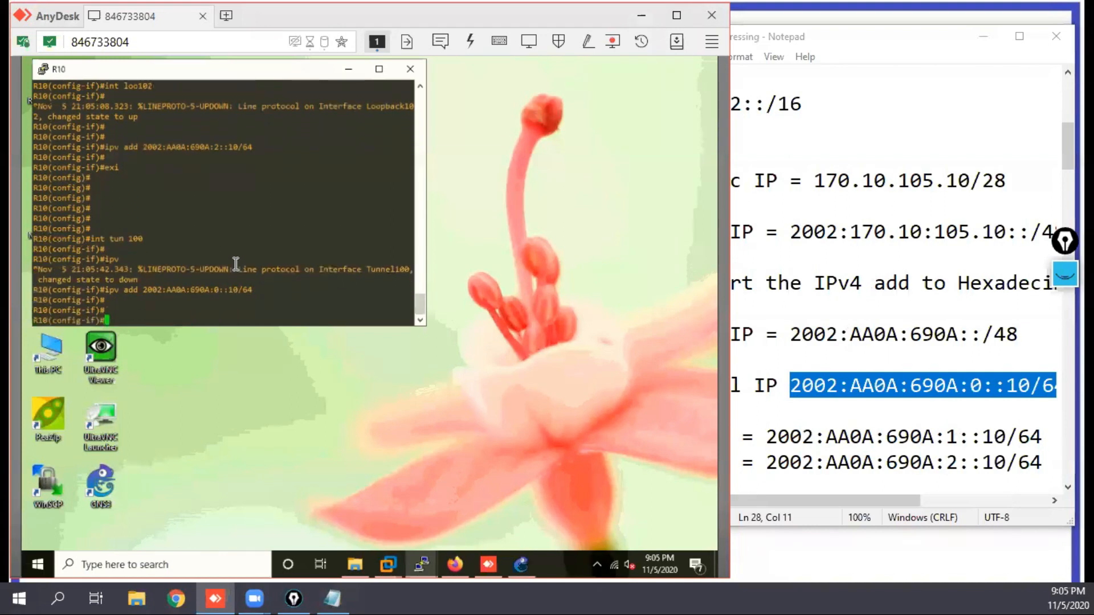
Step: Set the tunnel source of tunnel 100 to R10's public IP 170.10.105.10
text(tun)
key(Tab)
text(so)
key(Tab)
text(170.10.105)
text(.10)
key(Return)
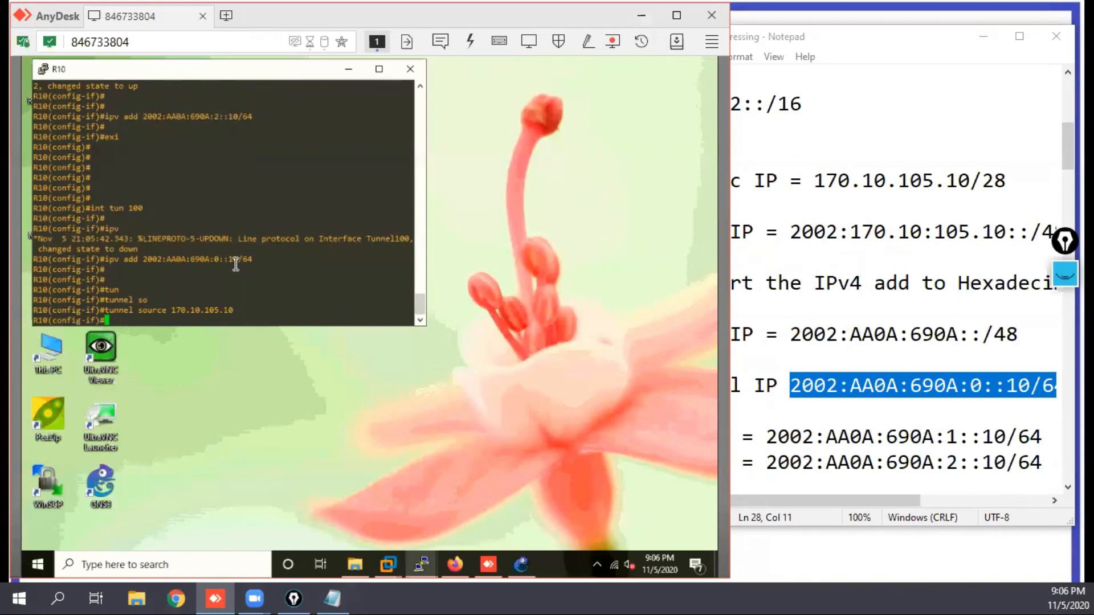
Step: Try to complete the tunnel mode command for tunnel 100 as ipv6 followed by a keyword starting with 6t
text(tun)
key(Tab)
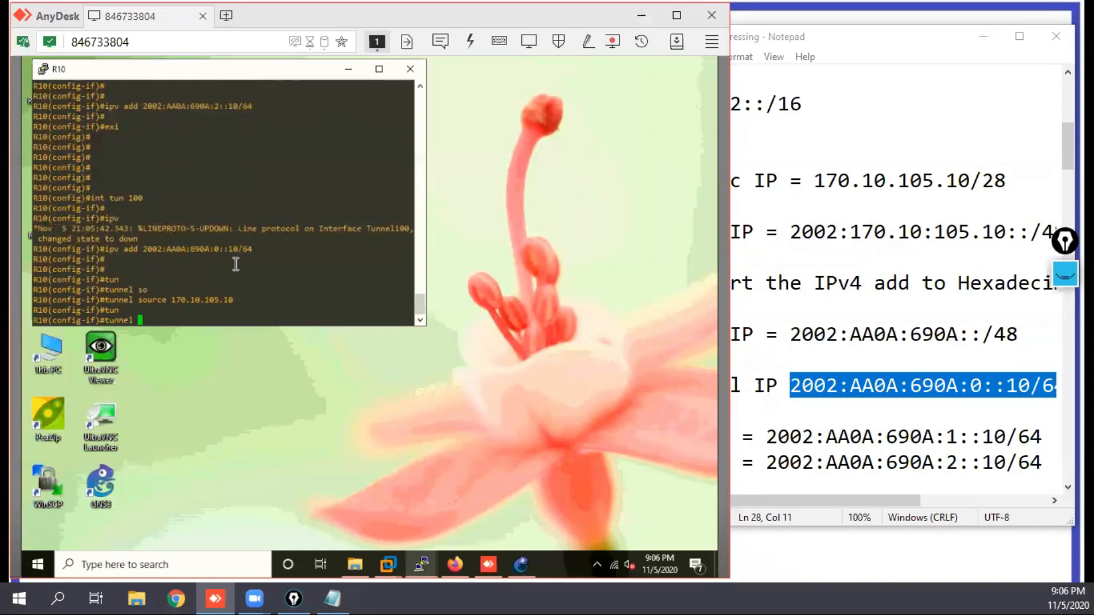
text(mo)
key(Tab)
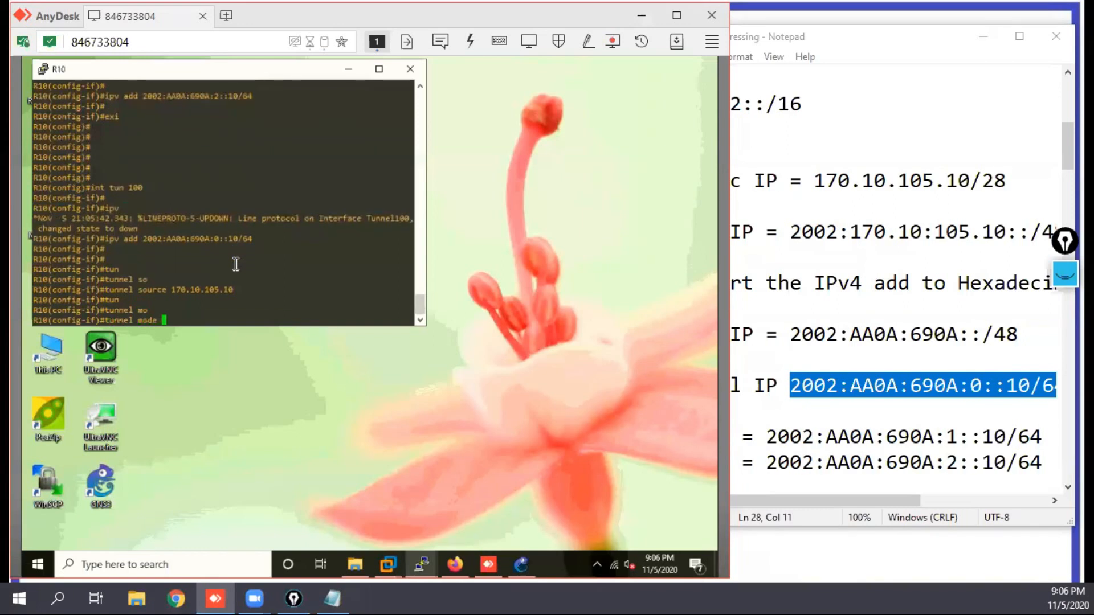
text(ip)
key(Tab)
text(v)
key(Tab)
text(6)
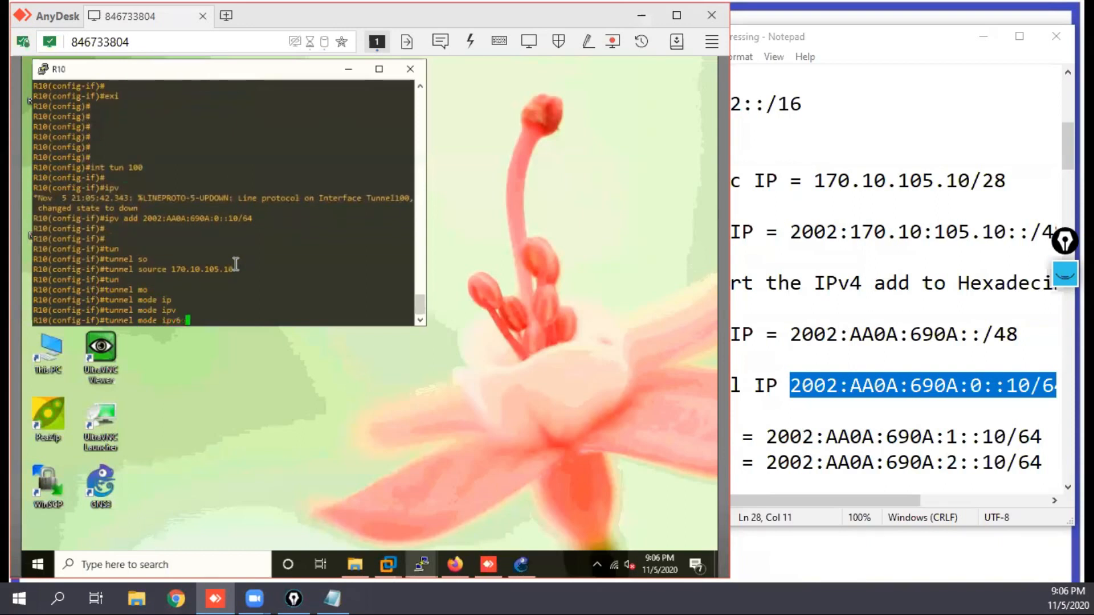
text( 6)
key(Tab)
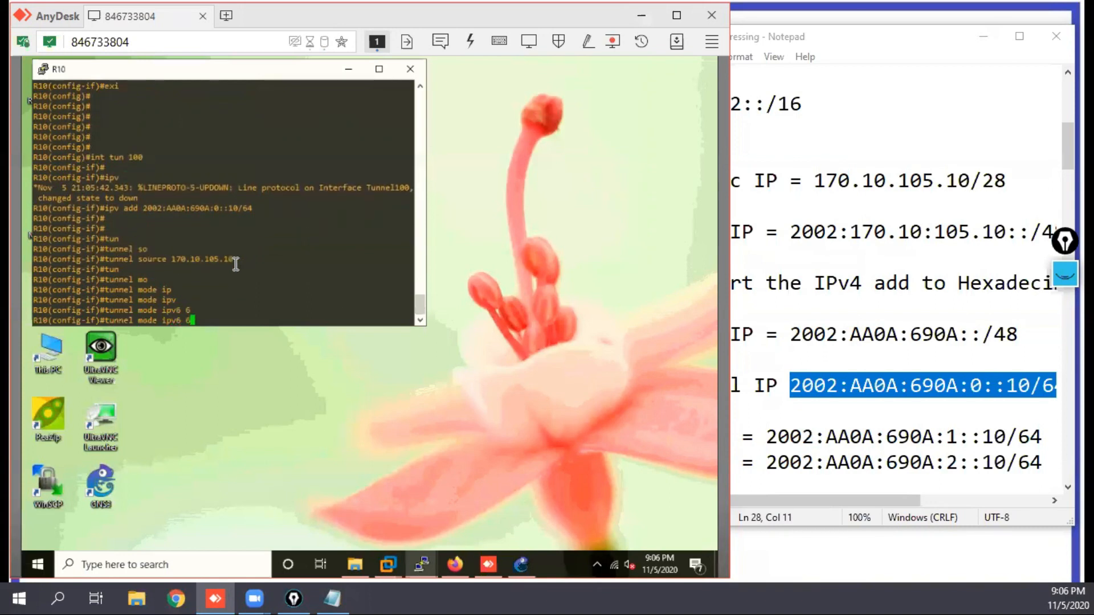
text(t)
key(Tab)
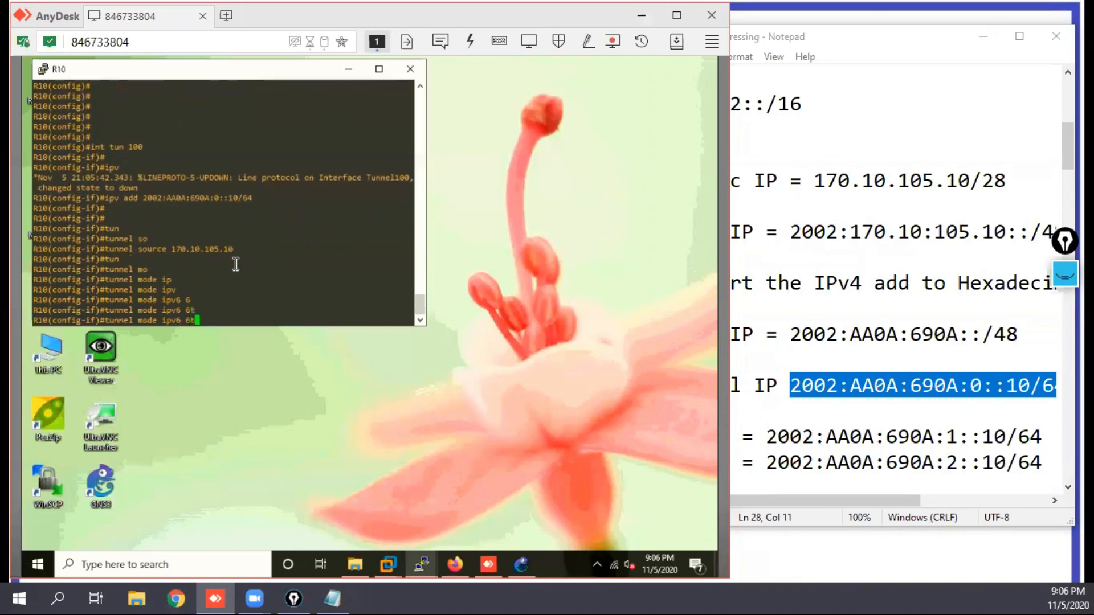
Step: Look up the options available after tunnel mode ipv6 and after tunnel mode gre in the command help
key(BackSpace)
key(BackSpace)
text(?)
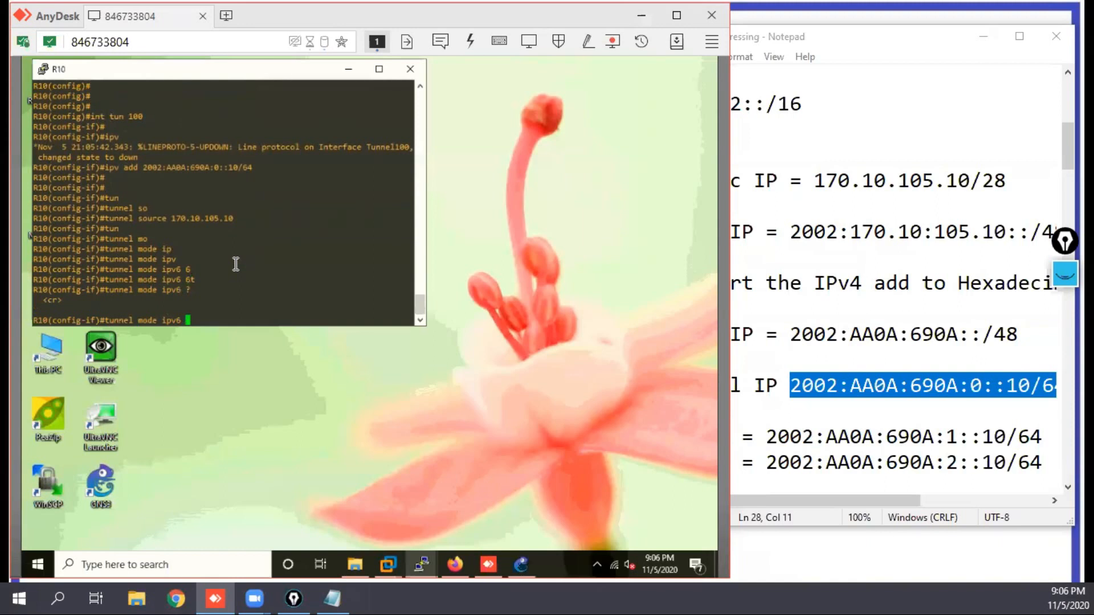
key(BackSpace)
key(BackSpace)
key(BackSpace)
key(BackSpace)
key(BackSpace)
text(gre)
key(Tab)
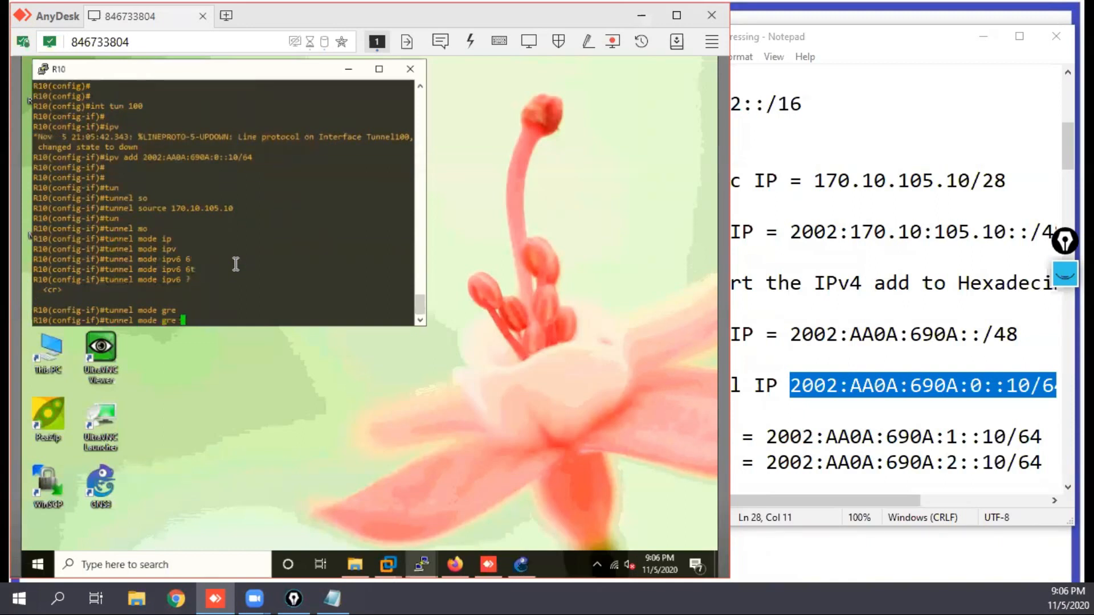
text(?)
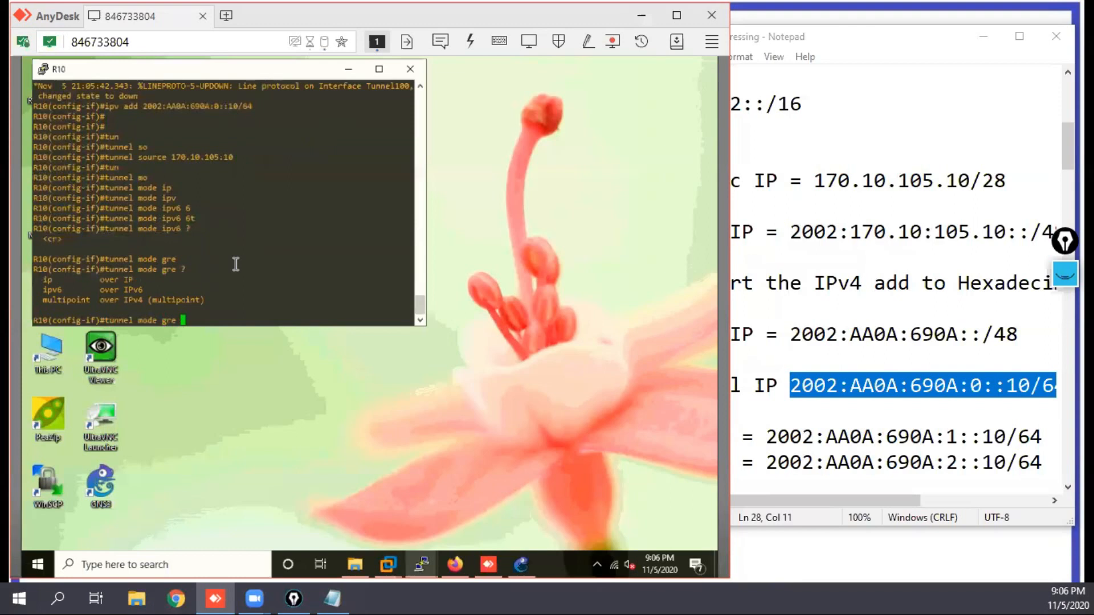
text(ip)
Step: Extend the tunnel mode gre command with ipv6 and list the options that can follow it
key(Tab)
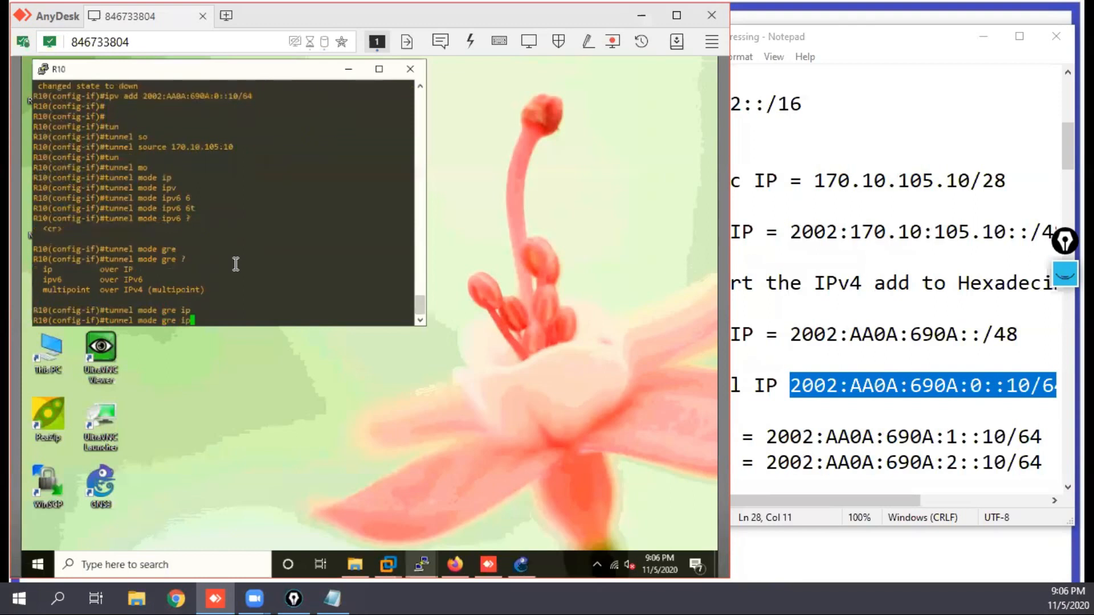
text(v)
key(Tab)
text(?)
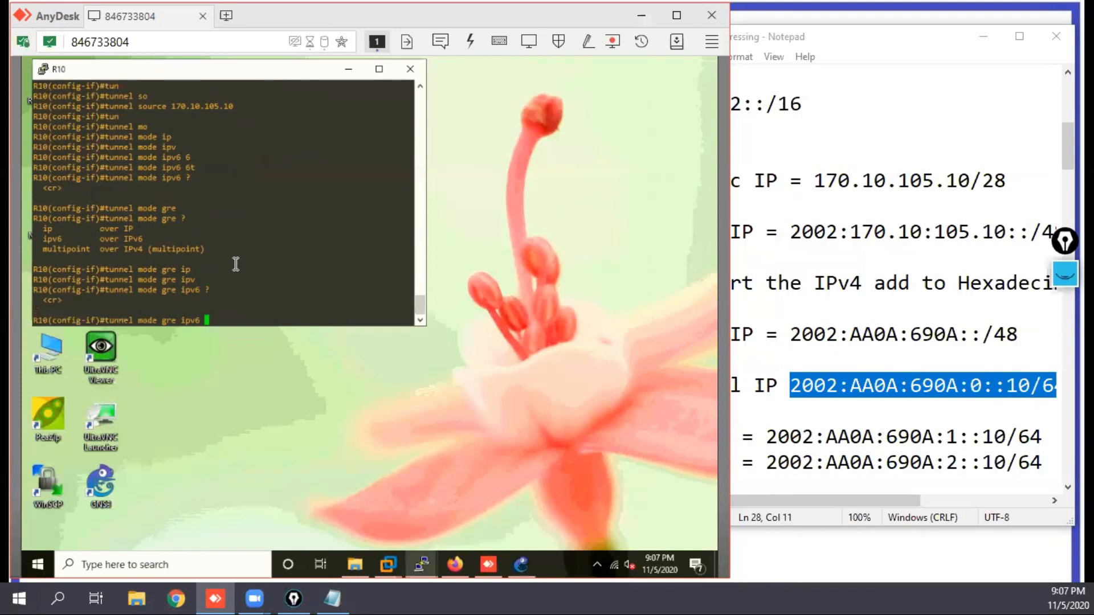
Step: Replace gre ipv6 with ipv6ip in the tunnel mode command for tunnel 100
key(BackSpace)
key(BackSpace)
key(BackSpace)
key(BackSpace)
key(BackSpace)
key(BackSpace)
key(BackSpace)
key(BackSpace)
key(BackSpace)
text(ip)
key(Tab)
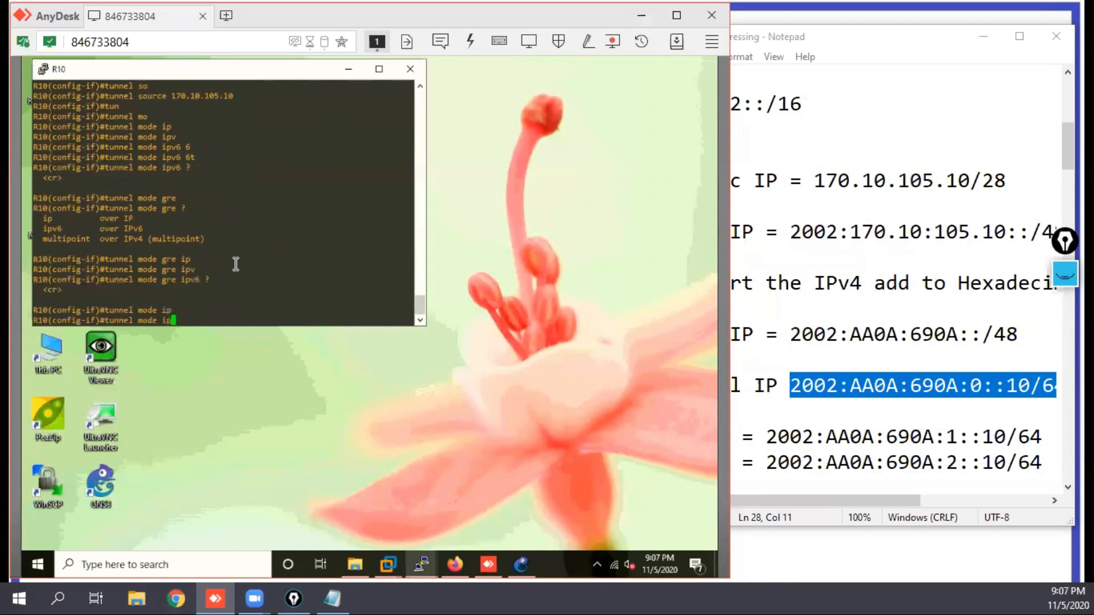
text(v6)
key(Tab)
Step: Extend the tunnel mode ipv6ip command with the 6to4 keyword
text(6ip)
key(Tab)
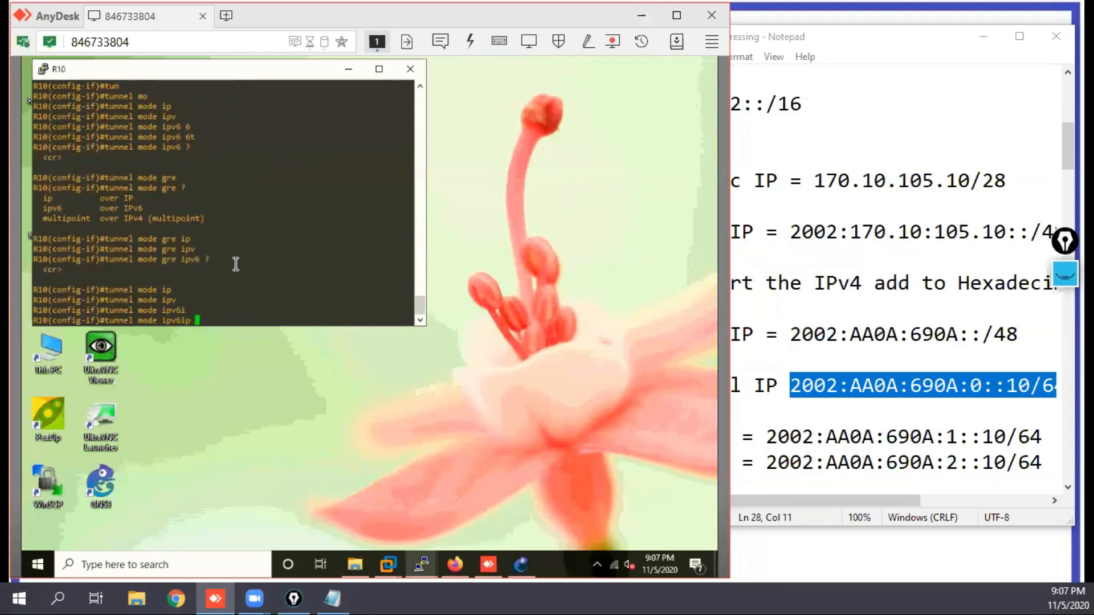
text(6)
key(Tab)
text(t)
key(Tab)
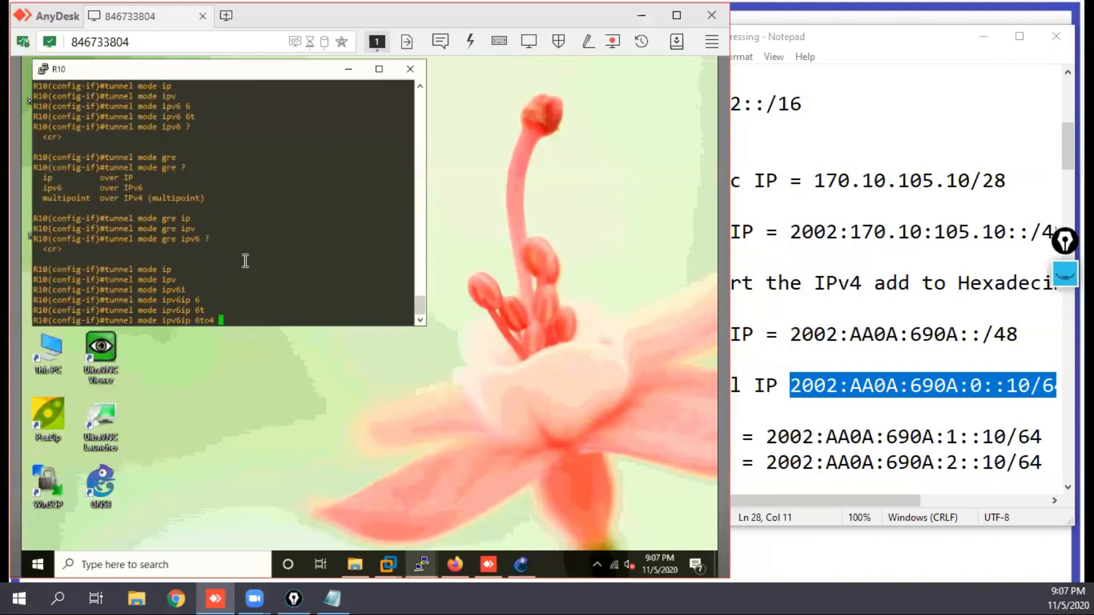
Step: Remove the 6to4 keyword from the unsubmitted command and list the options available after tunnel mode ipv6ip
drag(181, 320, 215, 321)
click(164, 320)
key(BackSpace)
key(BackSpace)
key(BackSpace)
key(BackSpace)
key(BackSpace)
text(?)
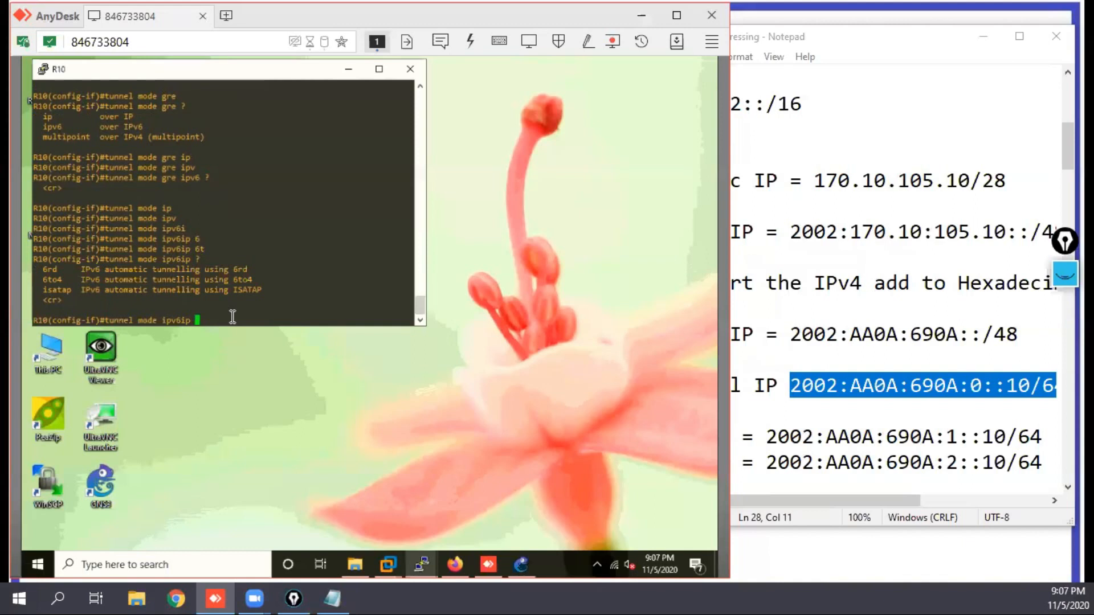
Step: Set the mode of tunnel 100 to ipv6ip 6to4 and check the tunnel's line protocol message
text(6t)
key(Tab)
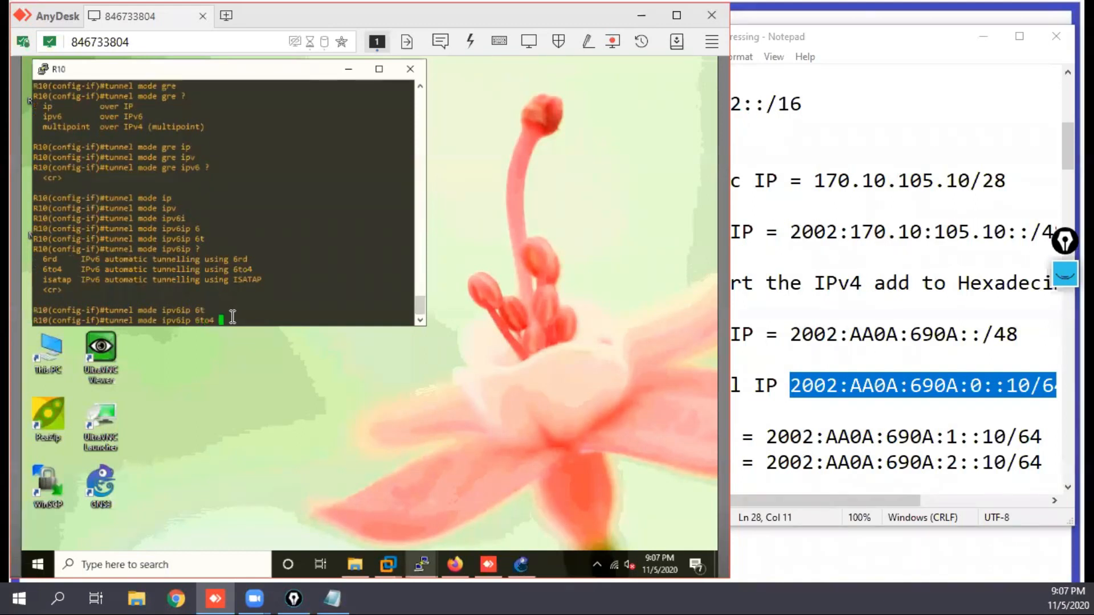
key(Return)
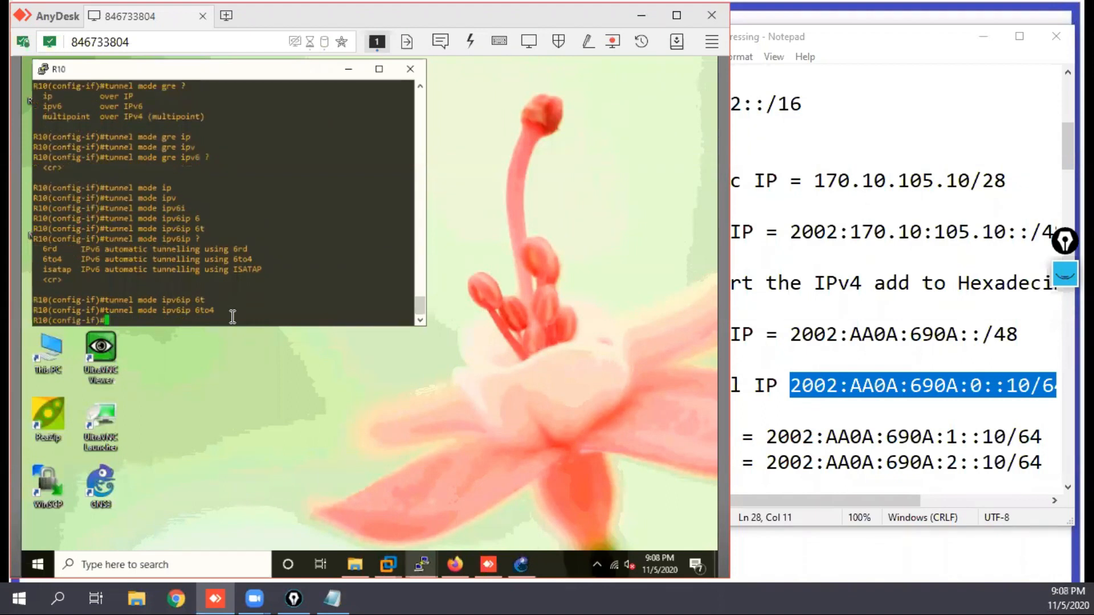
key(Return)
key(Return)
key(Return)
key(Return)
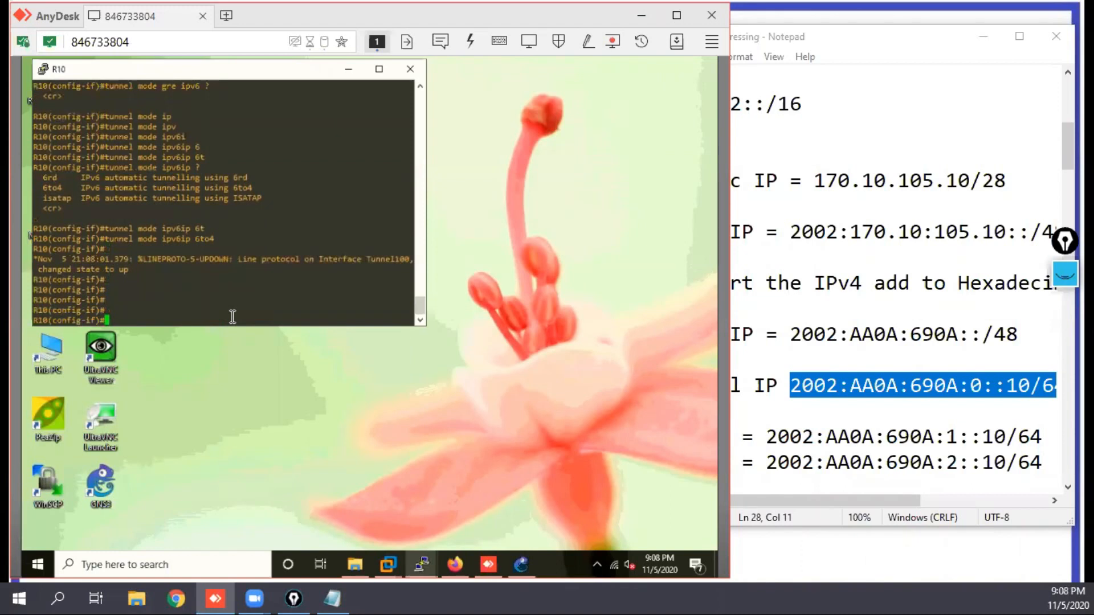
drag(137, 272, 111, 268)
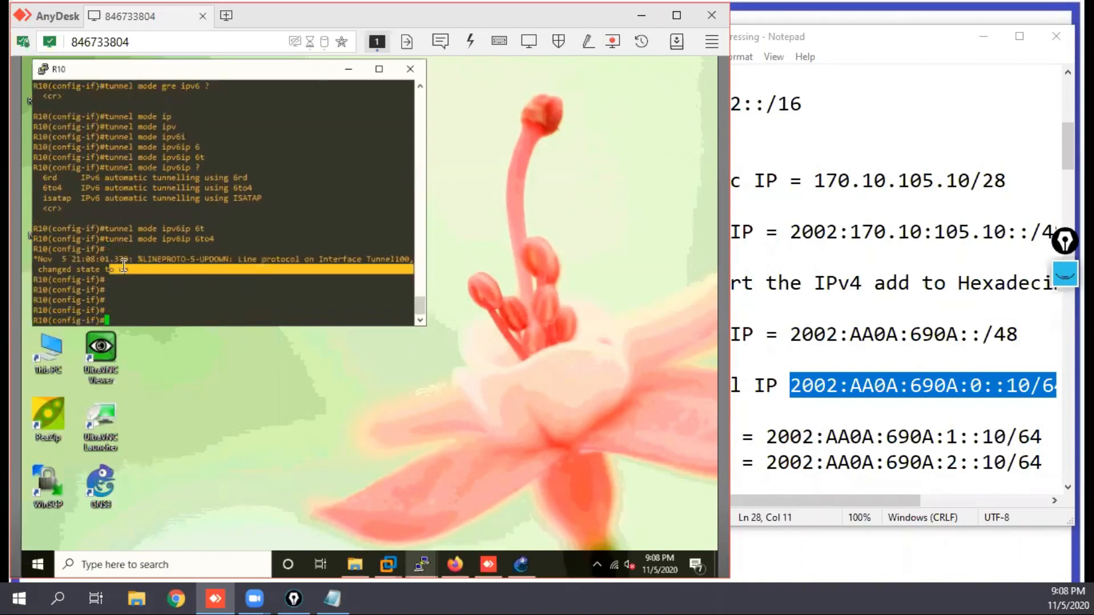
click(254, 256)
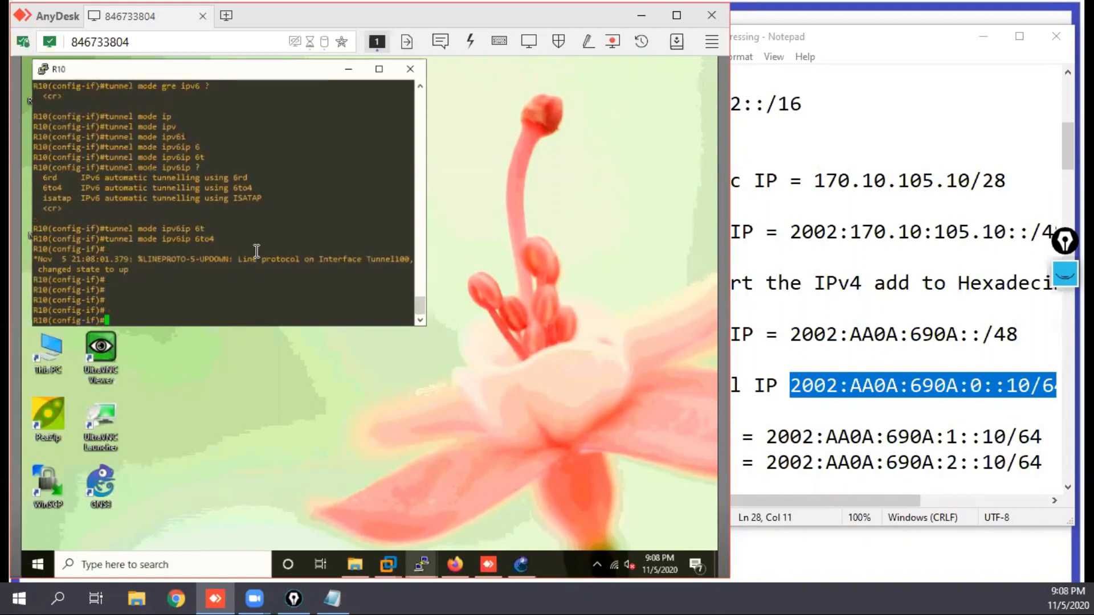
Step: End configuration mode on R10 and return to the privileged prompt
text(end)
key(Return)
key(Return)
key(Return)
key(Return)
key(Return)
key(Return)
key(Return)
key(Return)
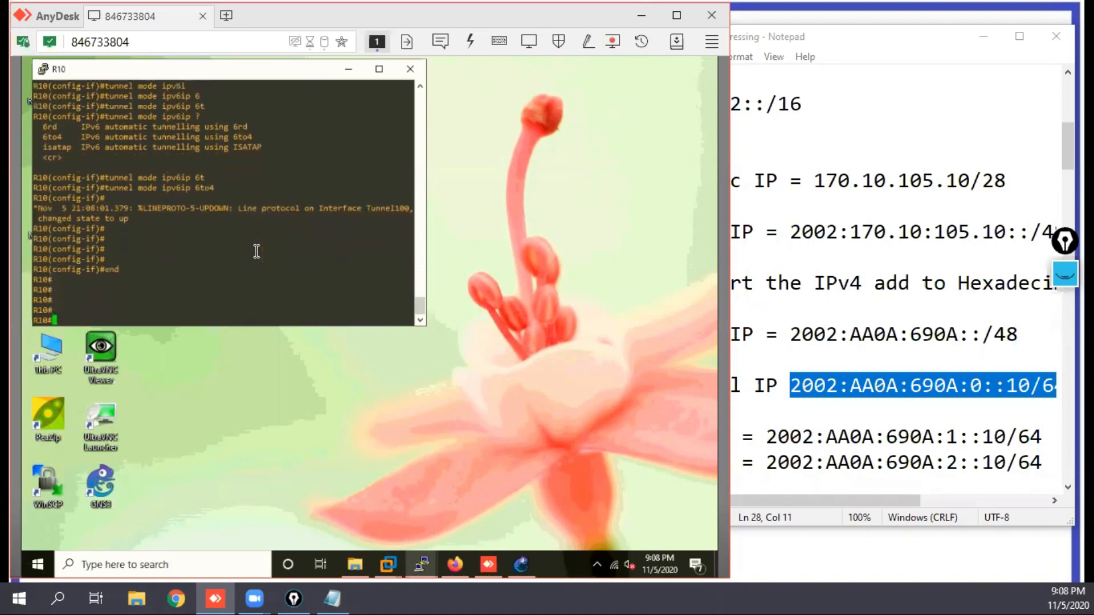
key(Return)
key(Return)
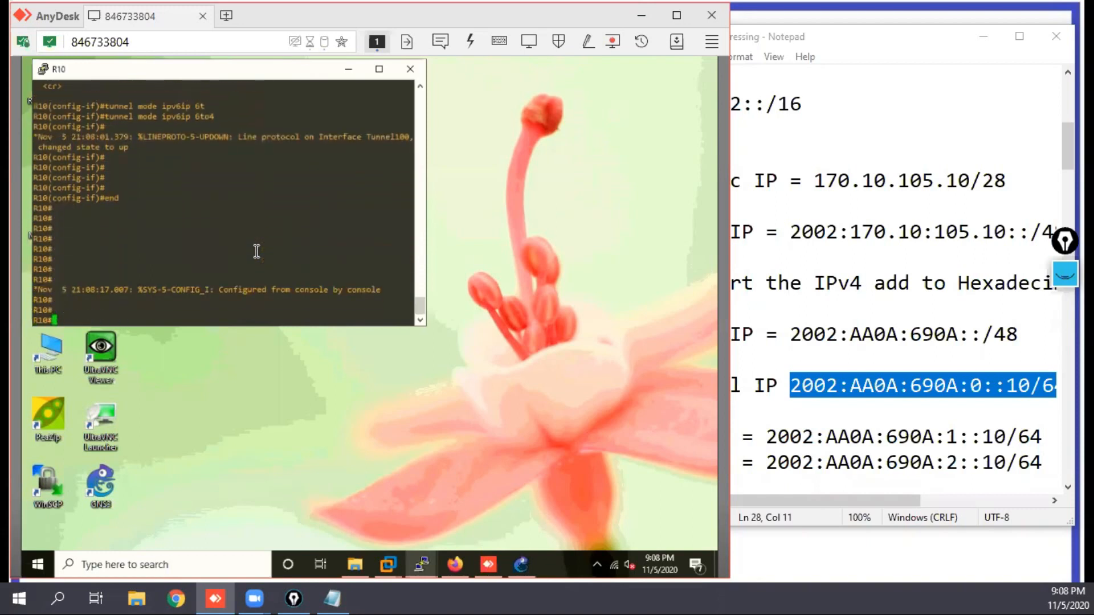
Step: Show R10's brief IPv6 interface listing and examine the Tunnel100 entry
text(sh ipv int br)
key(Return)
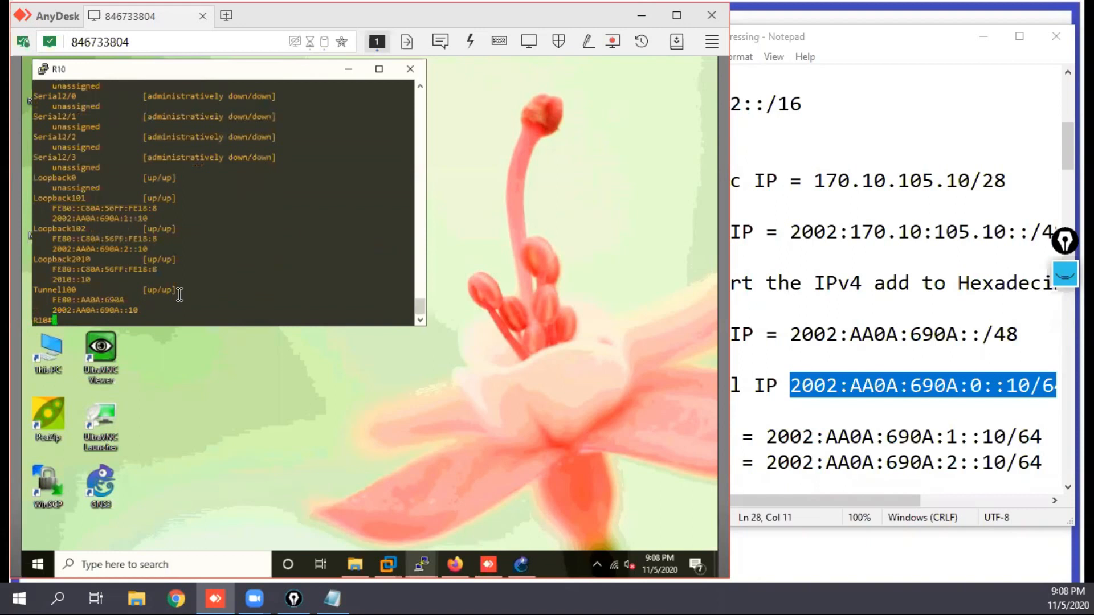
drag(144, 282, 239, 293)
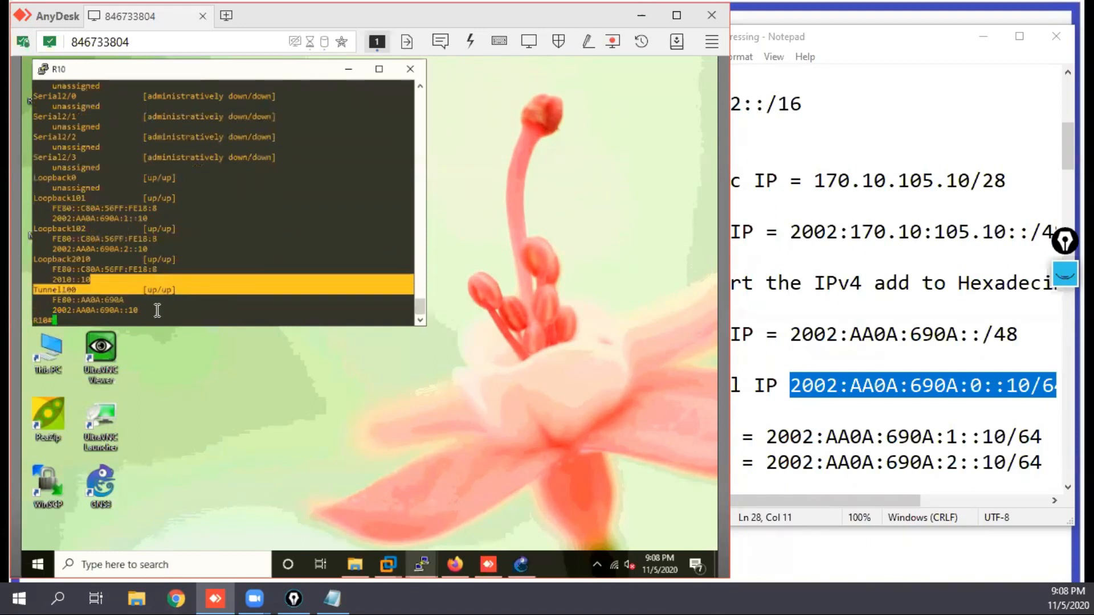
Step: Ping R10's own tunnel address 2002:AA0A:690A::10
text(ping)
triple_click(91, 311)
right_click(284, 264)
key(Return)
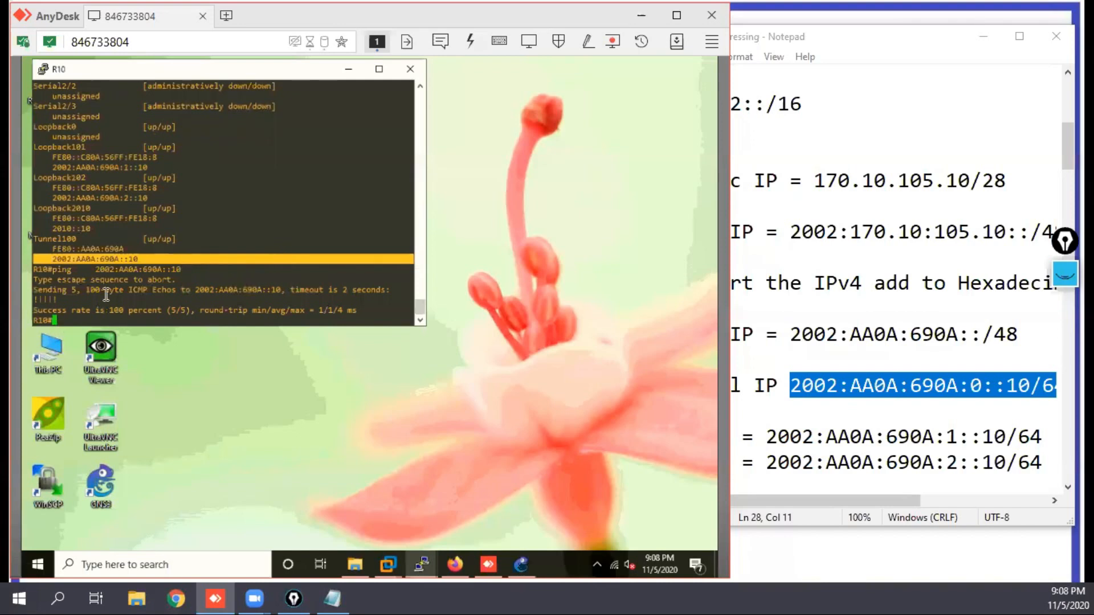
click(173, 248)
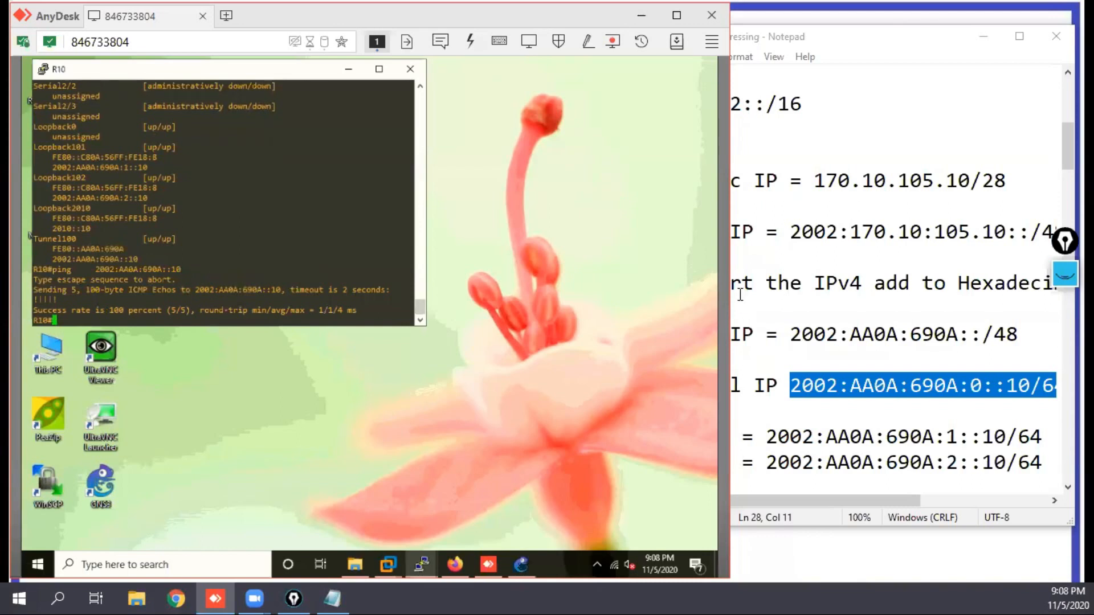
Step: Compare the hexadecimal part of R10's 6to4 address in the notes with its IPv4 form and the Tunnel100 address
drag(850, 335, 958, 337)
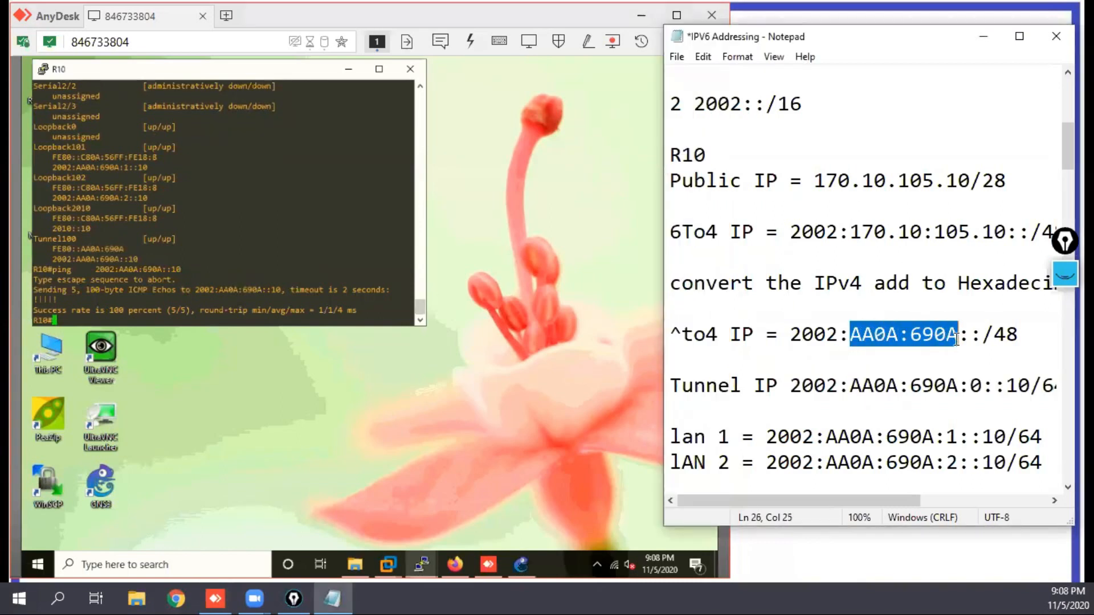
drag(852, 233, 1006, 238)
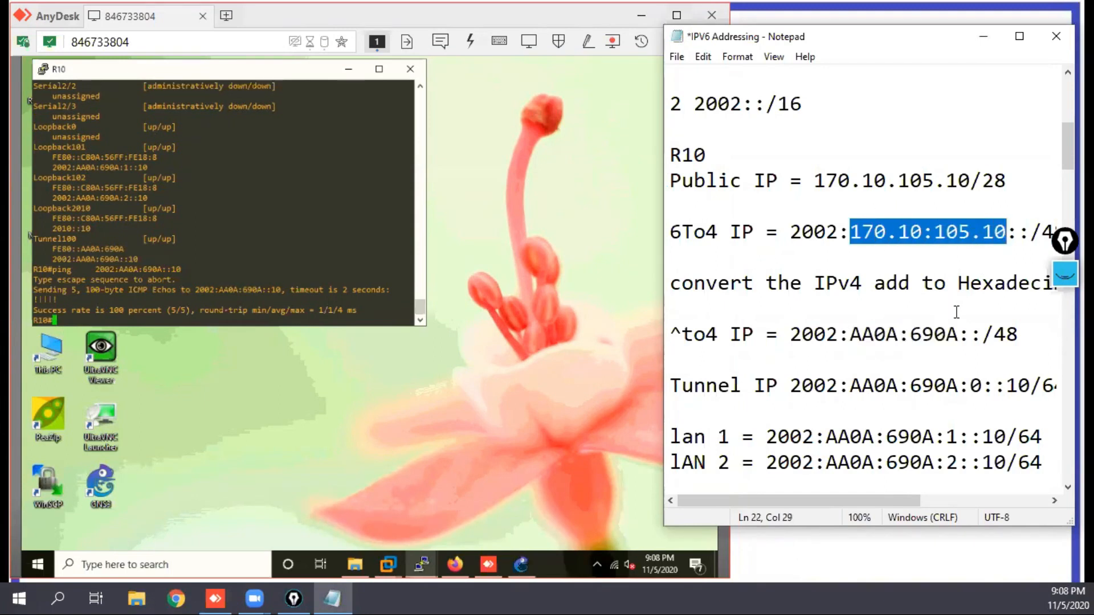
drag(956, 336, 874, 337)
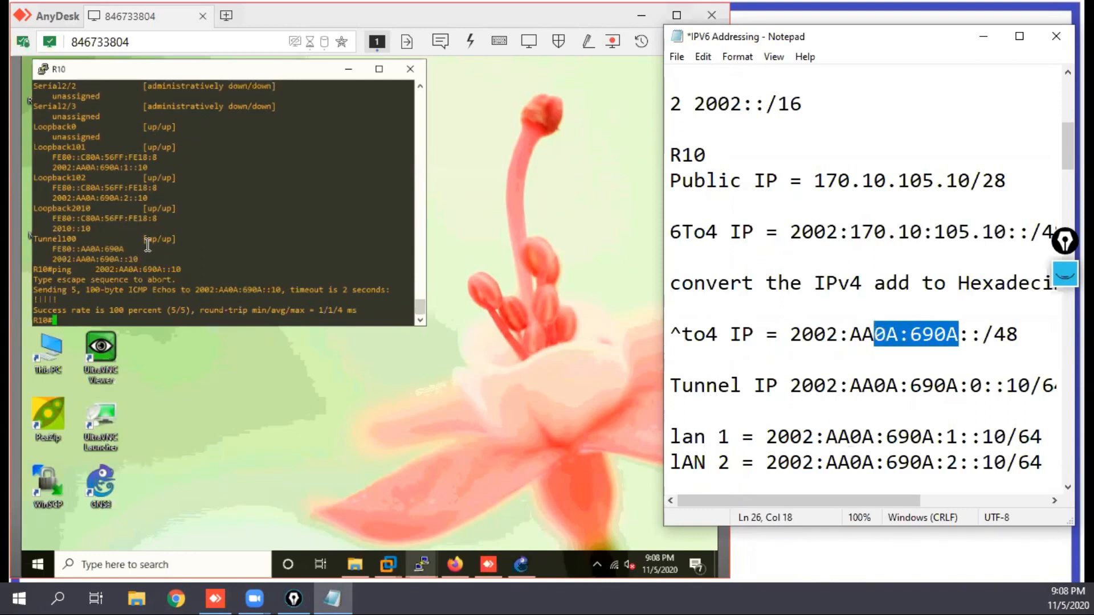
click(191, 214)
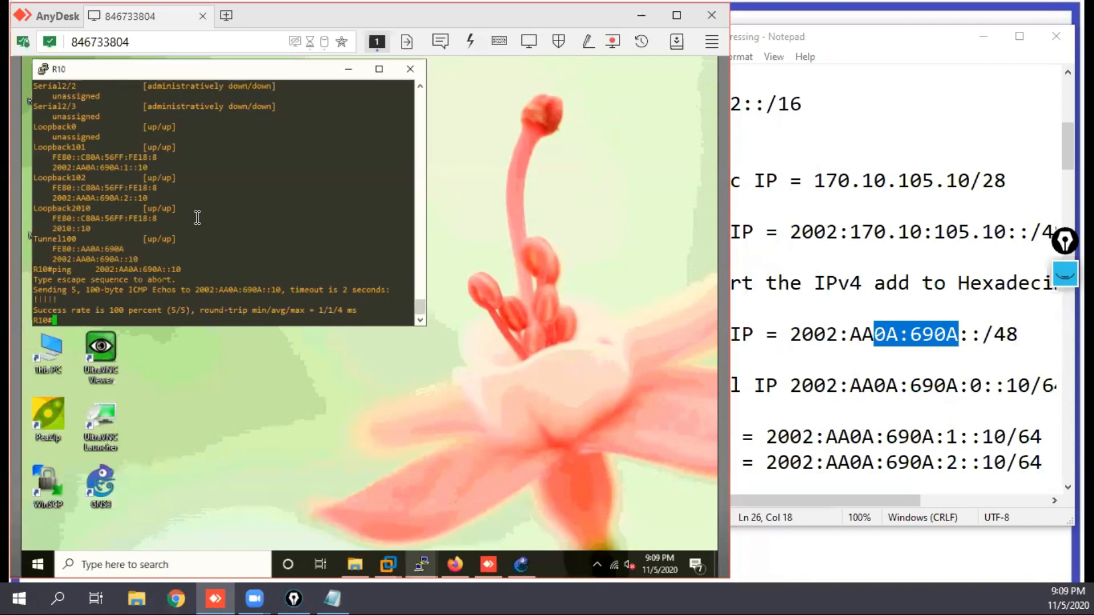
key(Return)
key(Return)
key(Return)
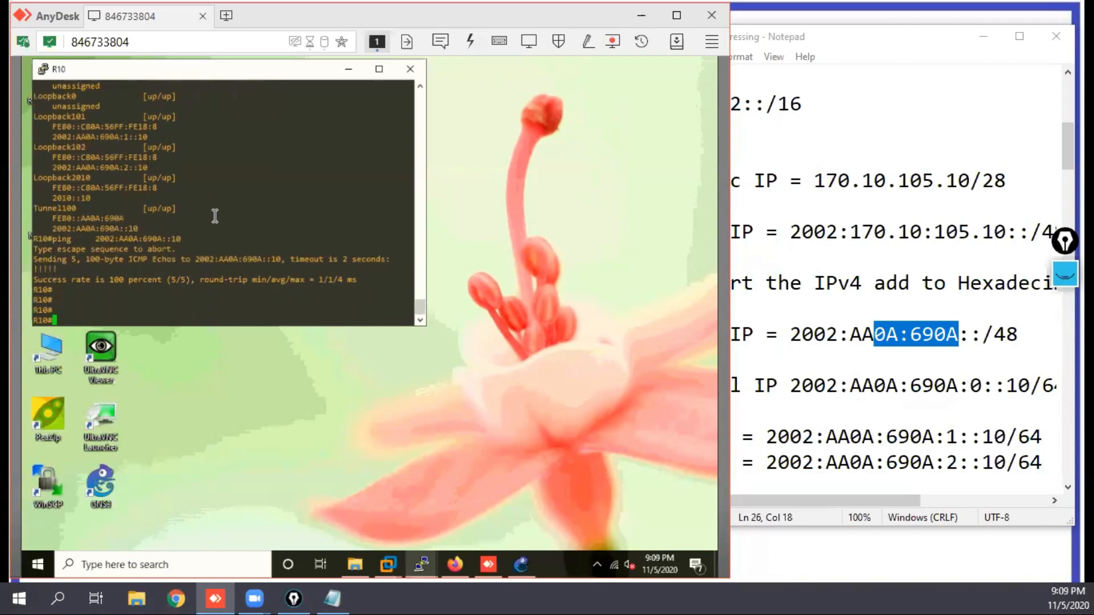
Step: Add an R6 section below R10's LAN addresses in the notes, with the line "Pub IP = 5.5.36.6"
click(1051, 461)
key(Return)
key(Return)
key(Return)
key(Return)
key(Return)
key(Return)
key(Return)
key(Return)
key(BackSpace)
text(R6)
key(Return)
text(Pub IP )
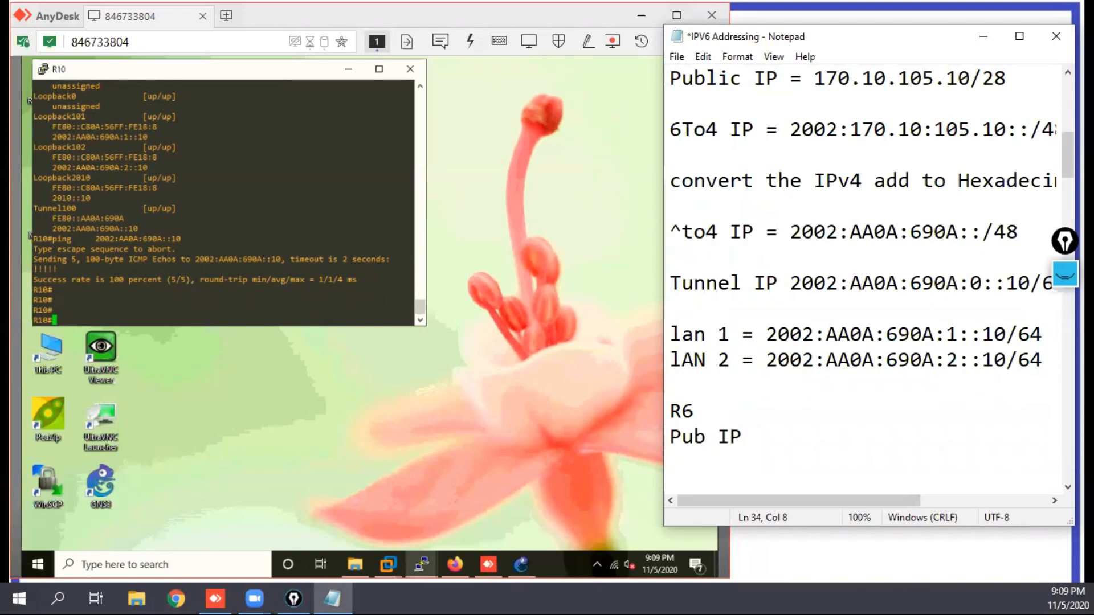
text(= 5.5.36.6)
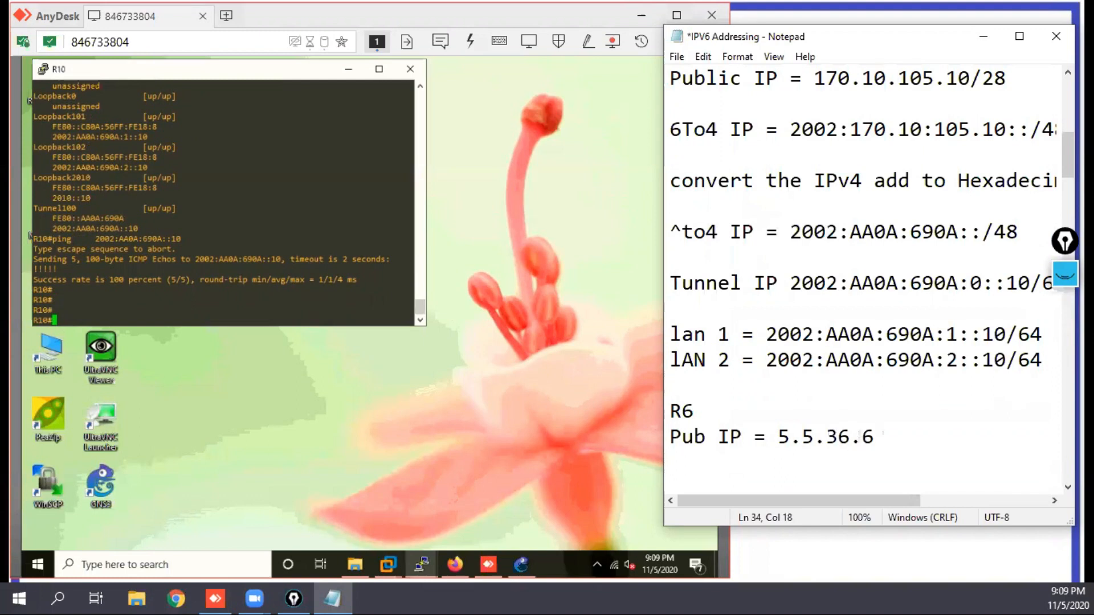
Step: Add the line "6To4 IP = 2002:5.5:36.6::/48" below R6's public IP in the notes
key(Return)
scroll(1051, 462, down, 1)
key(Return)
text(6To4 IP)
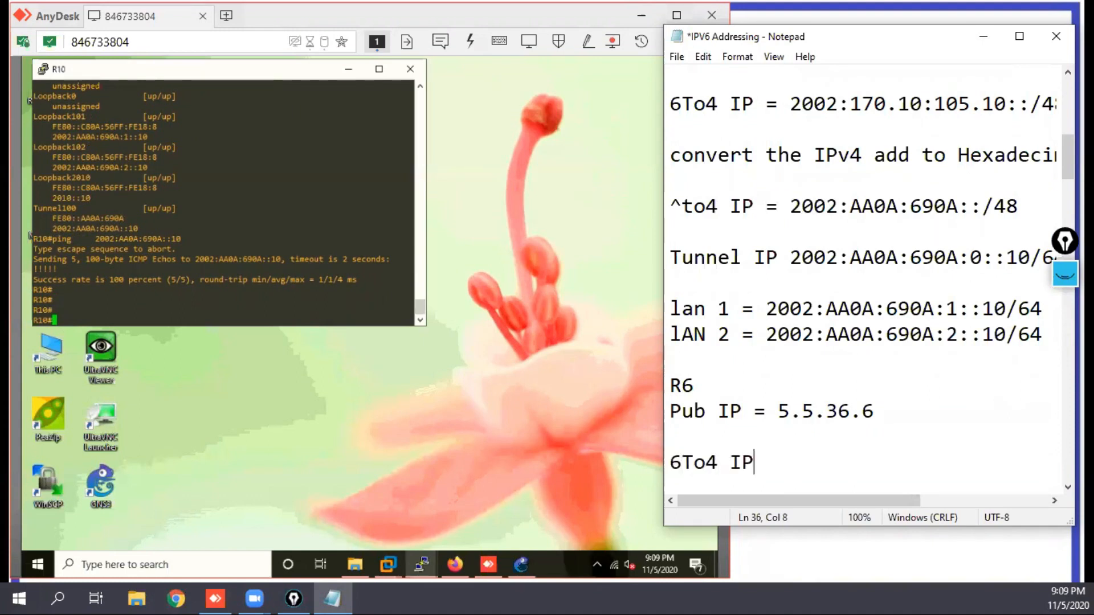
text(2002)
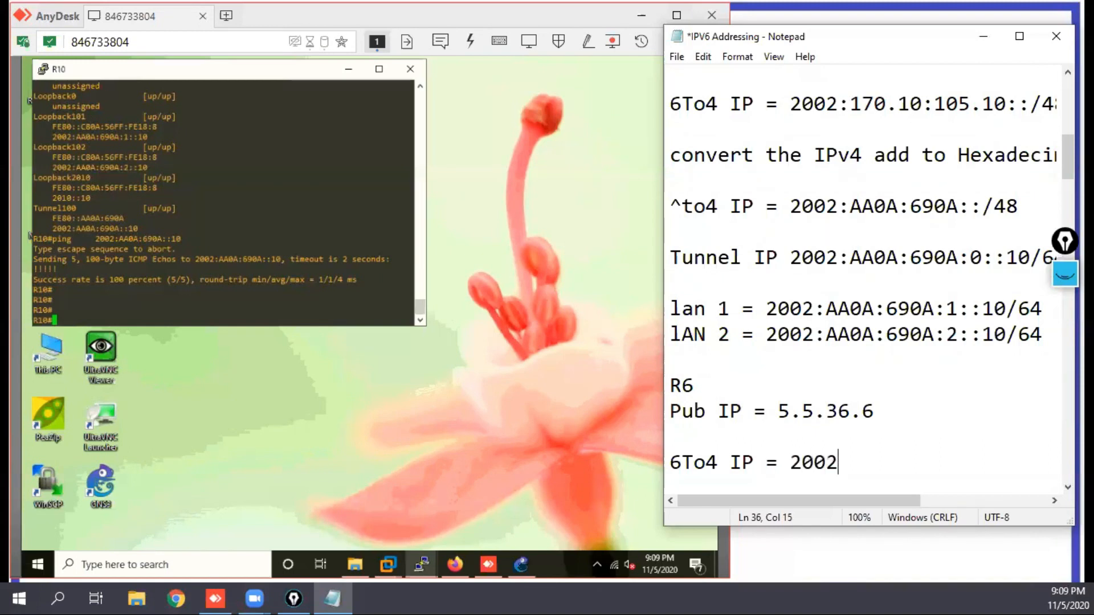
text(:5.5:36.6)
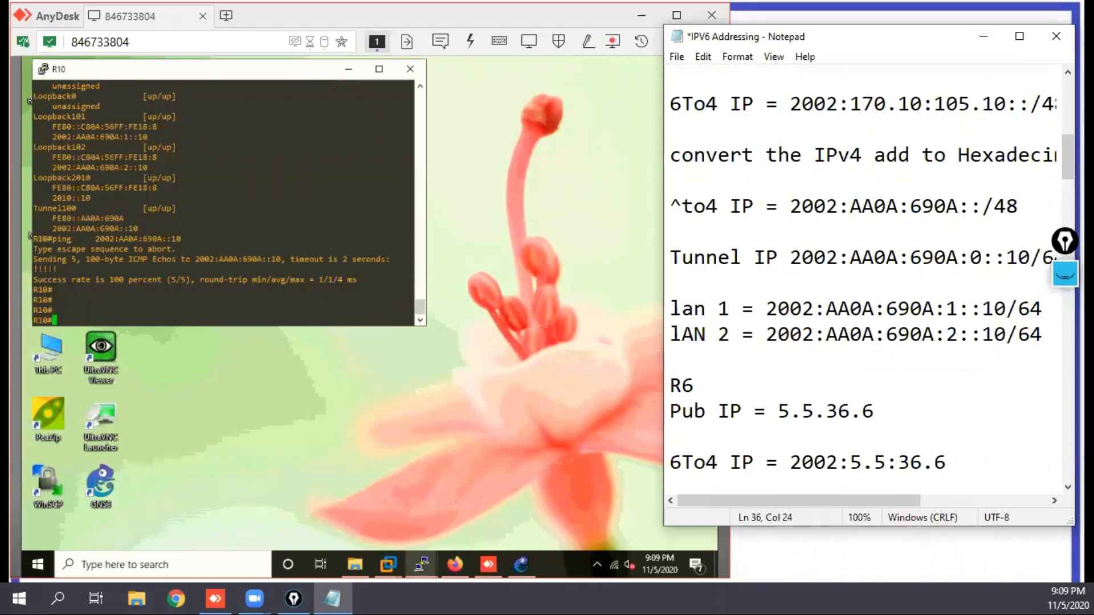
text(::/48)
key(Return)
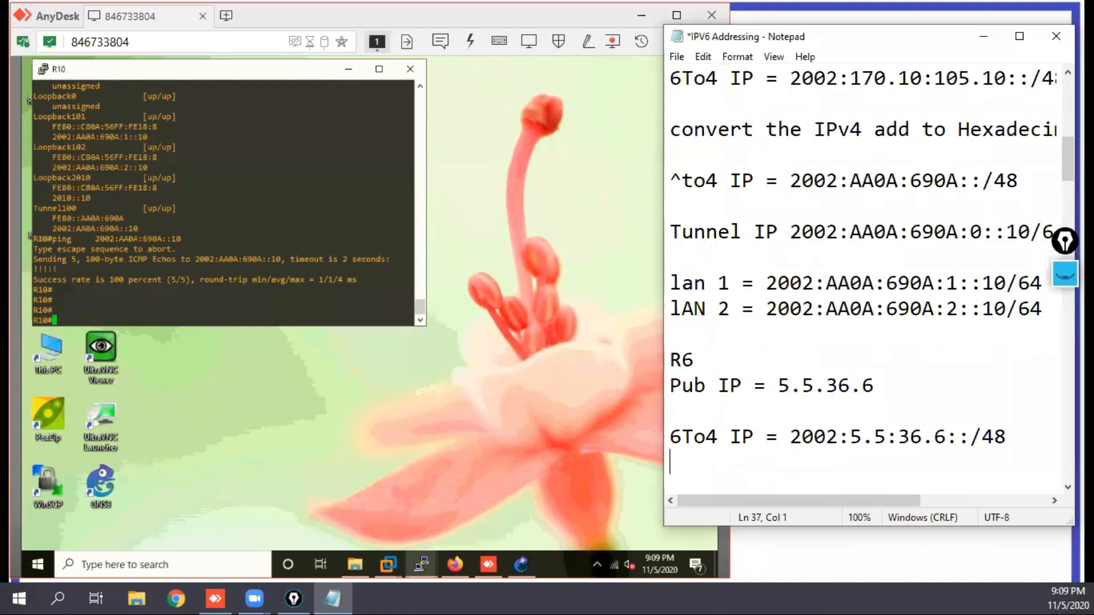
Step: Write the hexadecimal form of R6's 6to4 prefix, = 2002:0505:2406::/48, on the next line of the notes
key(Tab)
text(= 2002:)
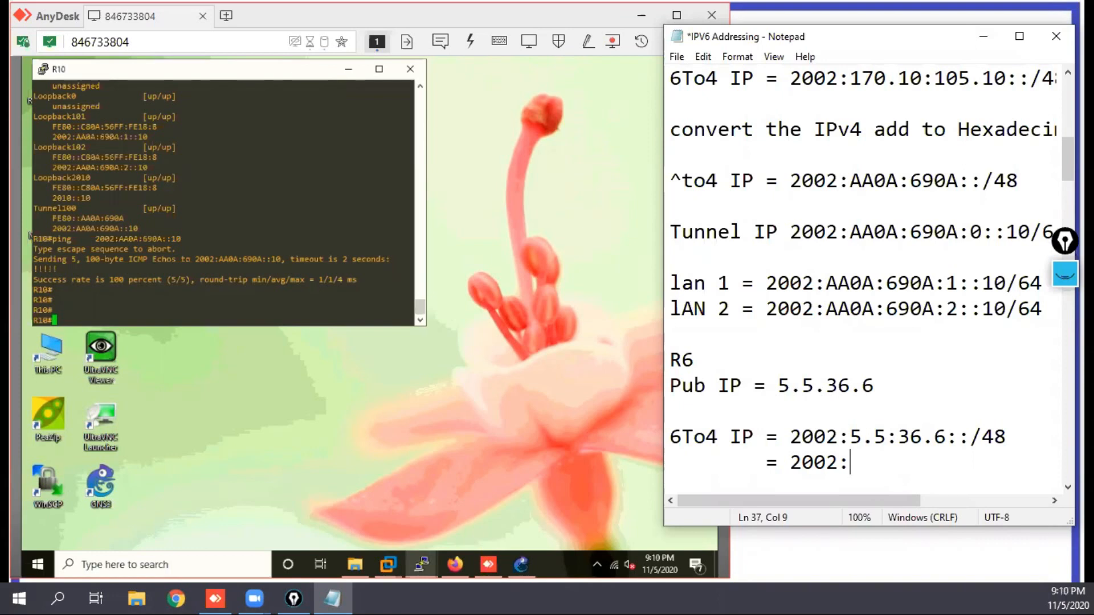
text(0505)
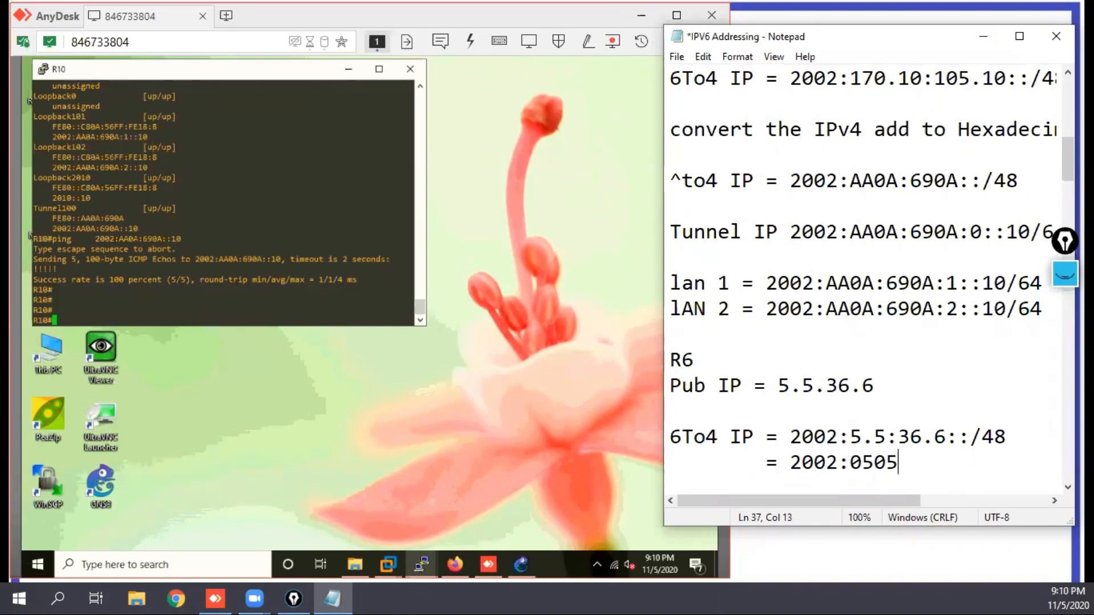
text(:)
text(2406)
text(::/48)
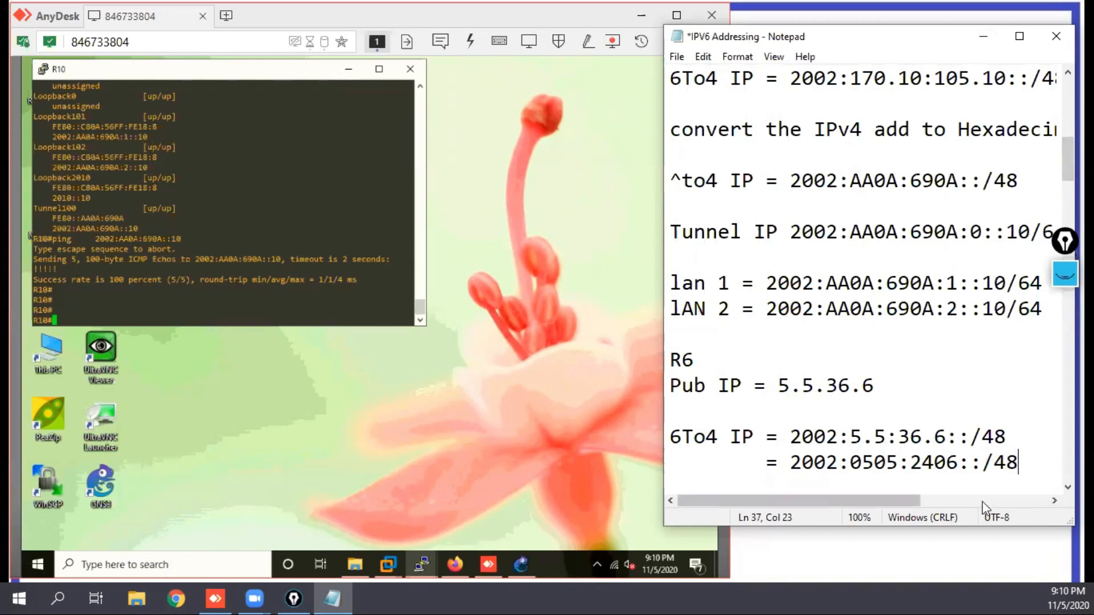
Step: Examine how 0505:2406 in R6's hexadecimal prefix corresponds to its public IPv4 address
drag(959, 460, 852, 460)
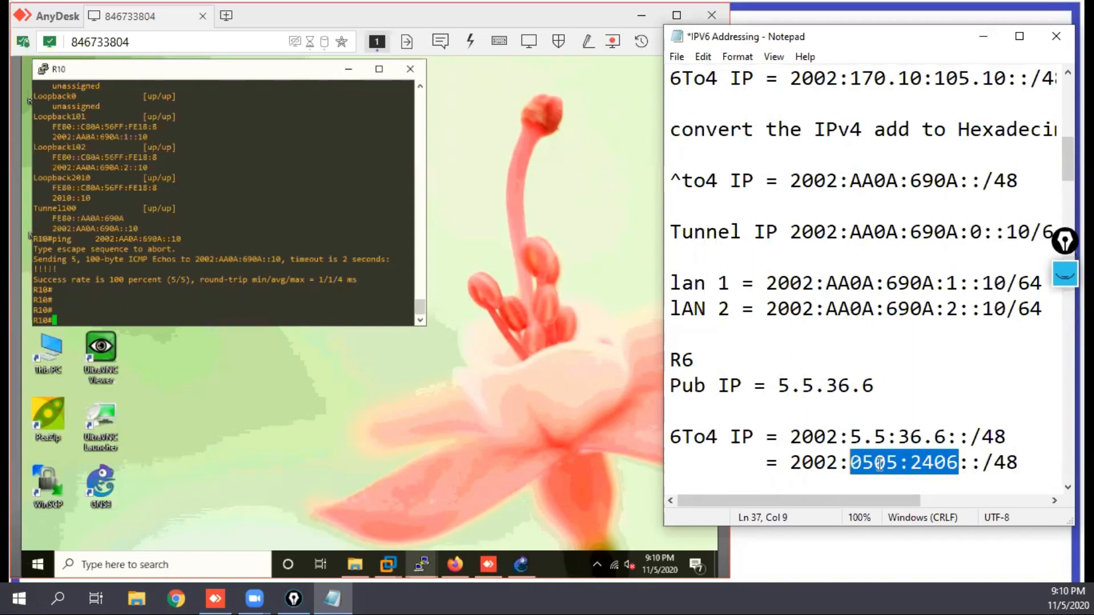
drag(959, 460, 790, 460)
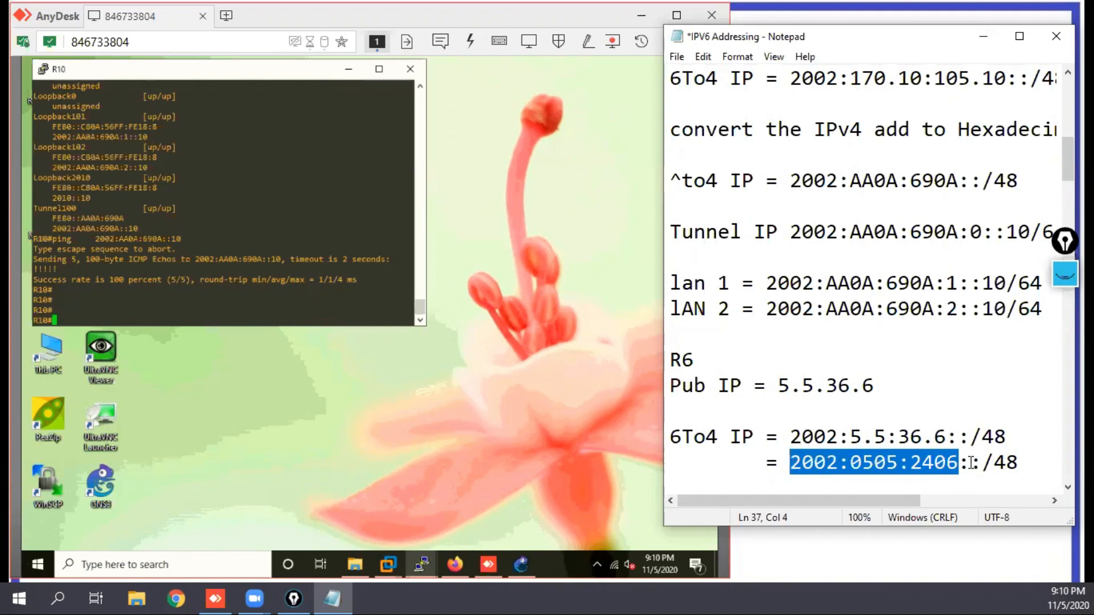
drag(946, 437, 959, 461)
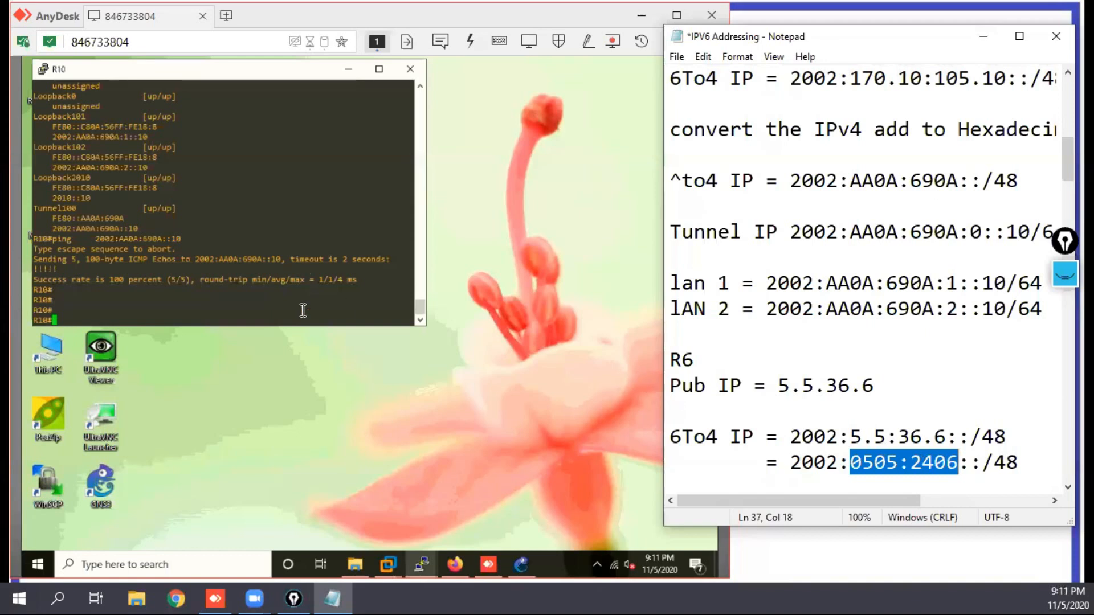
Step: Open the R6 console and arrange its window so that it sits beside the R10 console
drag(238, 74, 232, 72)
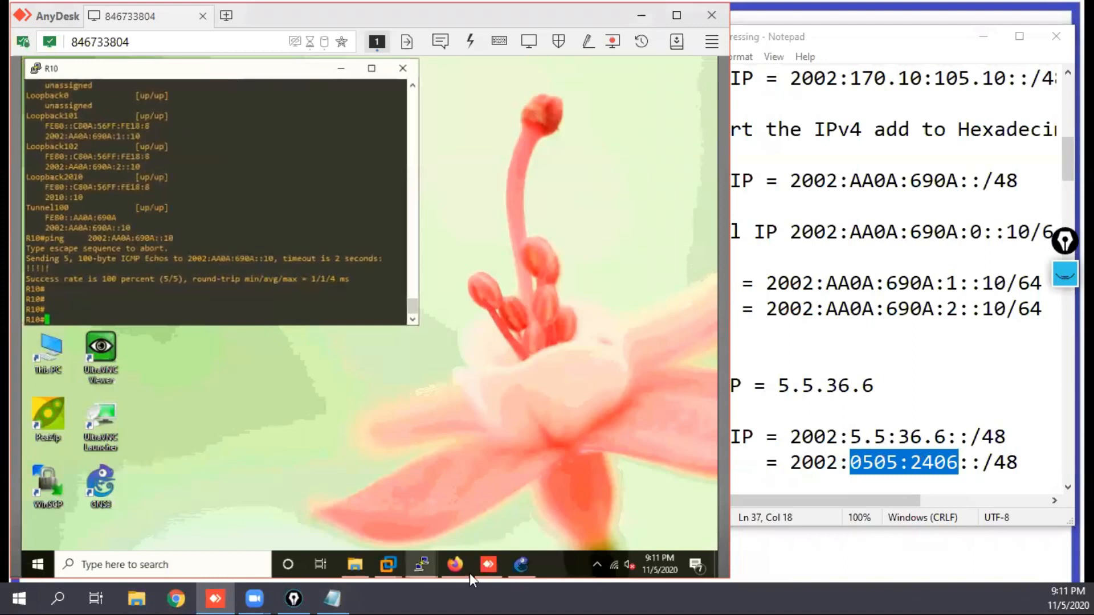
mouse_move(421, 565)
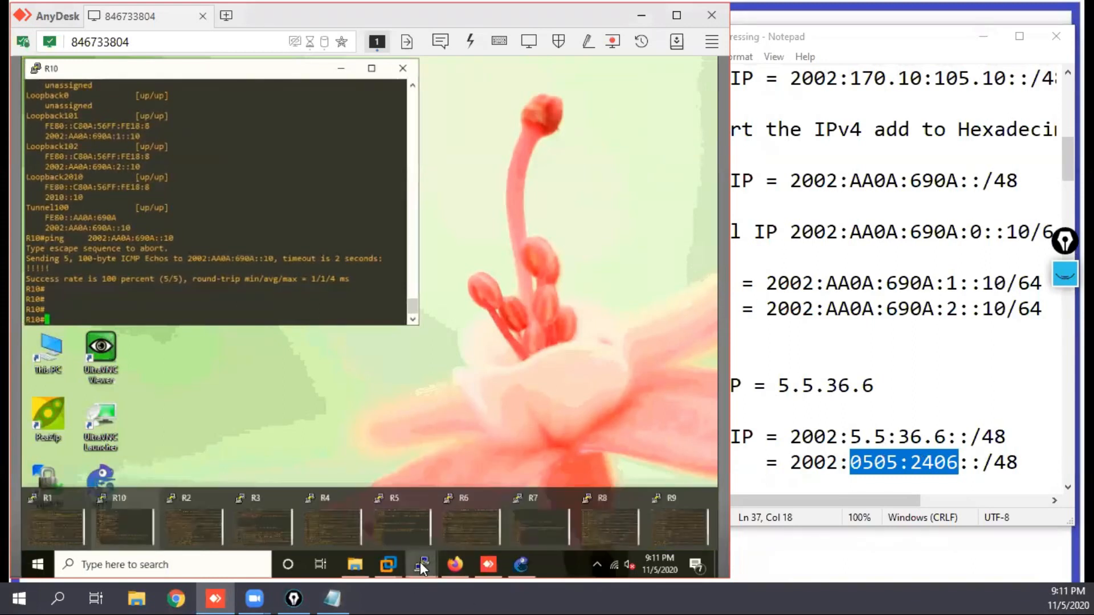
click(458, 526)
drag(392, 161, 598, 144)
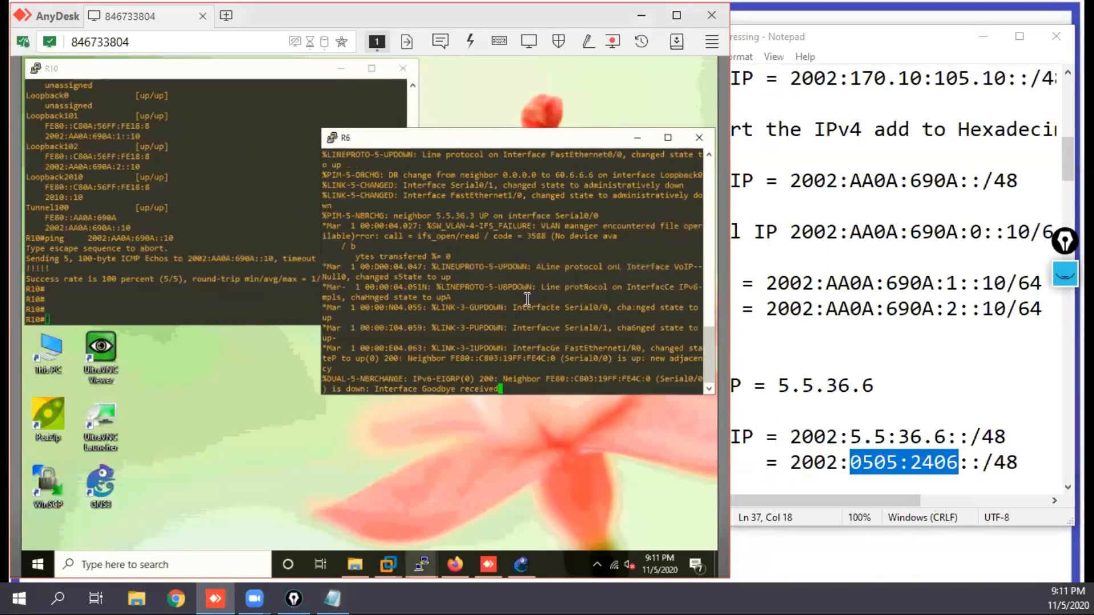
Step: Enter global configuration mode on R6 and create interface loopback 101
key(Return)
key(Return)
key(Return)
key(Return)
key(Return)
key(Return)
key(Return)
key(Return)
key(Return)
key(Return)
key(Return)
key(Return)
key(Return)
key(Return)
key(Return)
key(Return)
key(Return)
key(Return)
key(Return)
key(Return)
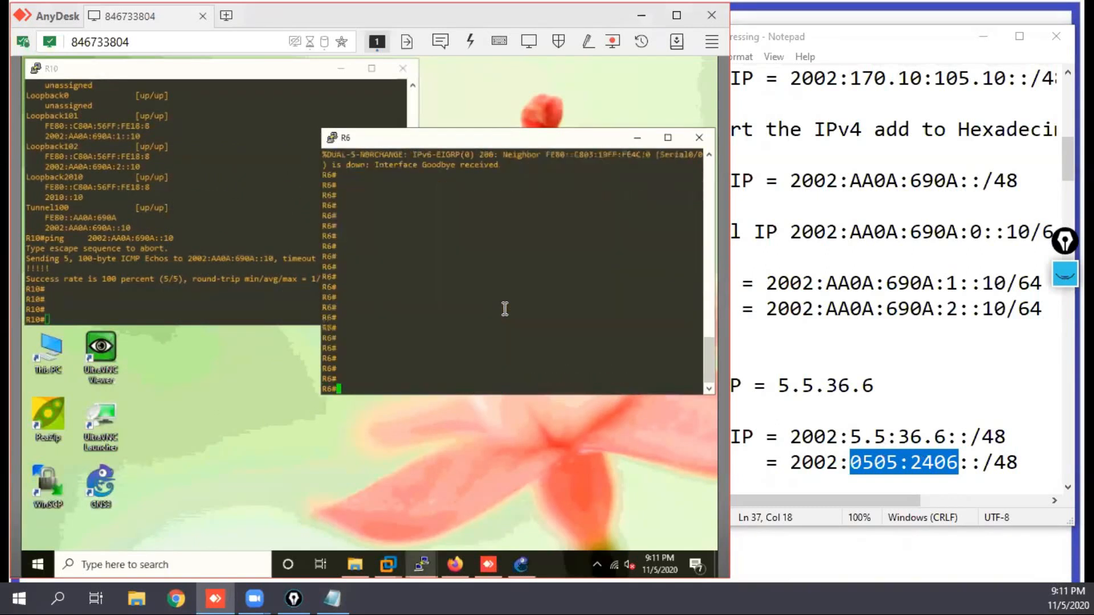
text(c)
key(Return)
text(int )
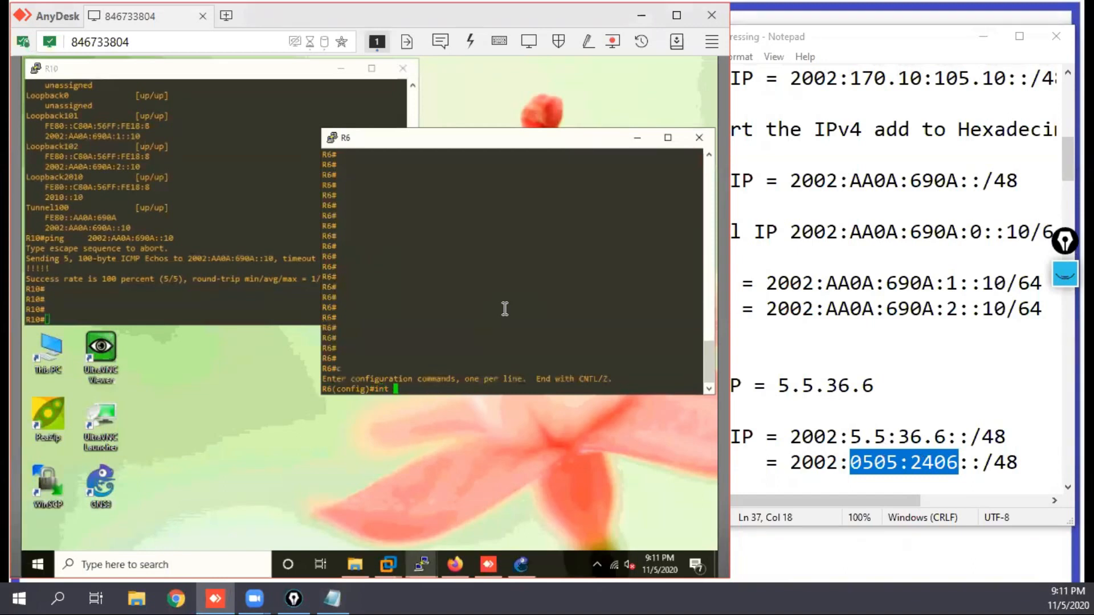
text(loo101)
key(Return)
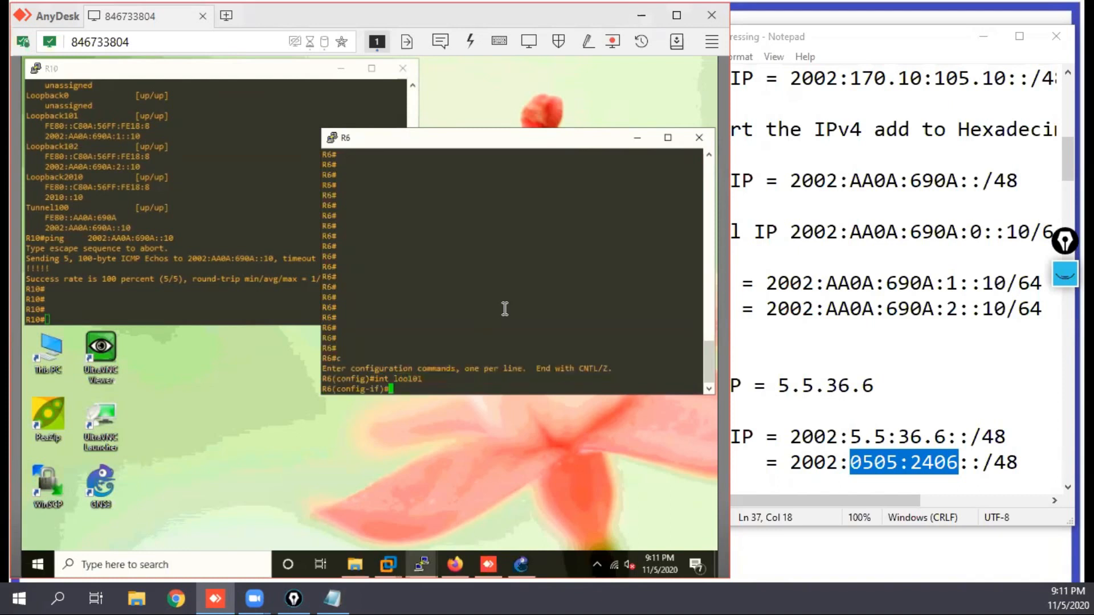
key(Return)
key(Return)
key(Return)
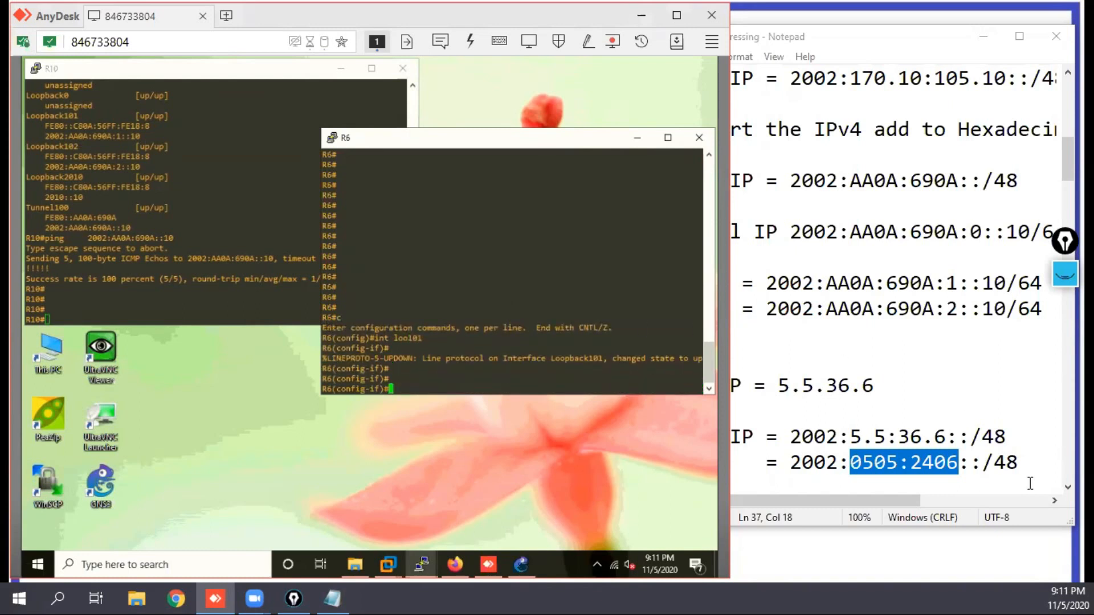
Step: Add a "Tunnel IP =" label below R6's hexadecimal 6to4 prefix in the notes
click(1067, 487)
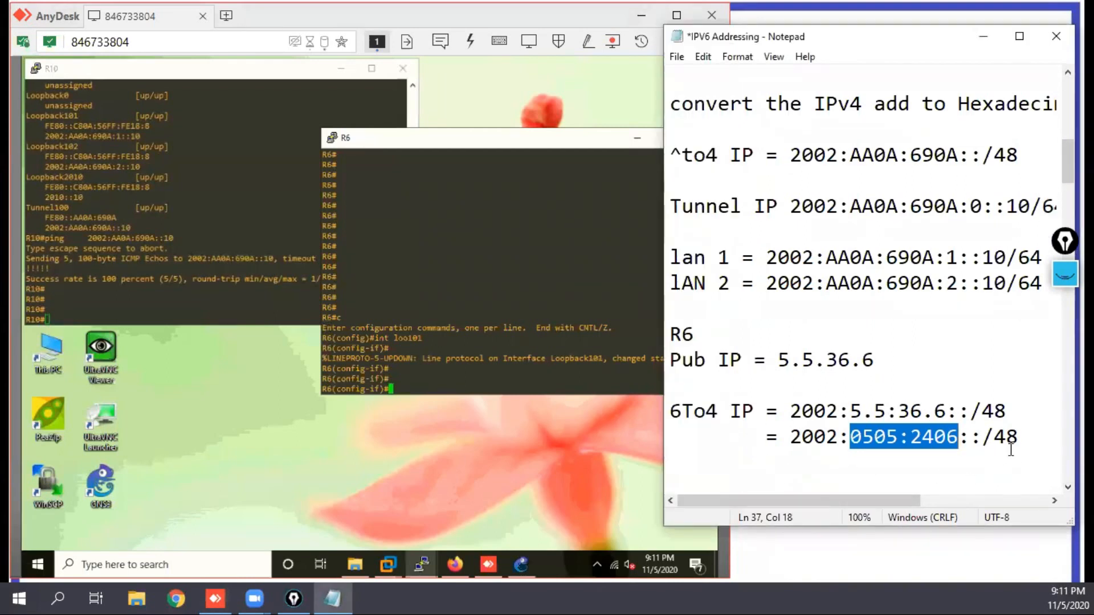
click(1039, 443)
key(Return)
key(Return)
text(Tunnel IP )
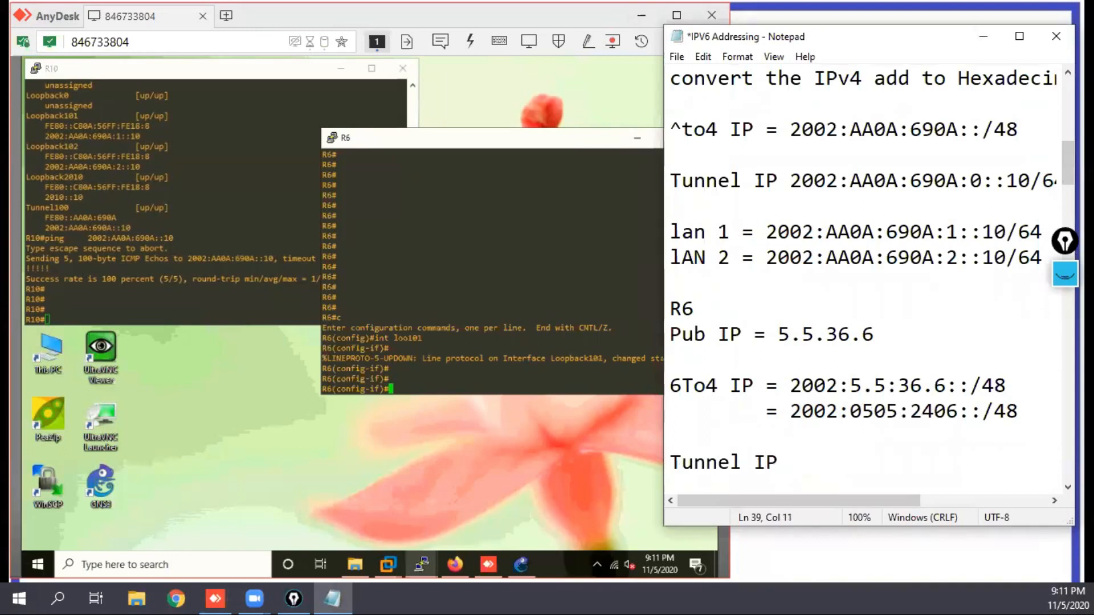
text(=)
Step: Copy R6's hexadecimal prefix to the Tunnel IP line and edit it to 2002:0505:2406::6/64
drag(791, 411, 1018, 411)
key(ctrl+c)
click(881, 463)
key(ctrl+v)
key(BackSpace)
key(BackSpace)
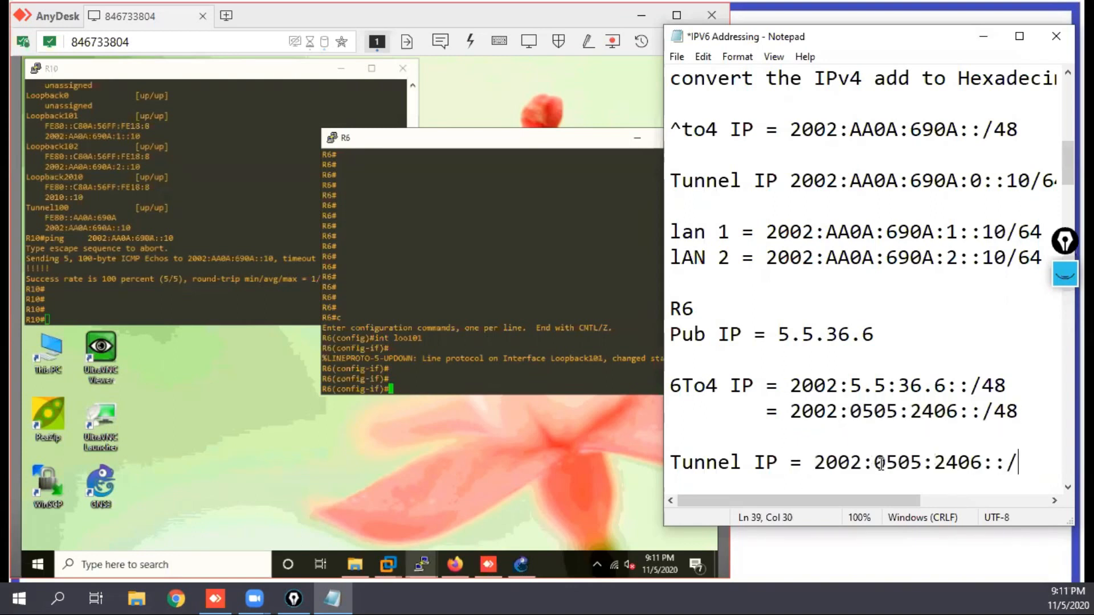
text(64)
key(Left)
key(Left)
key(Left)
text(6)
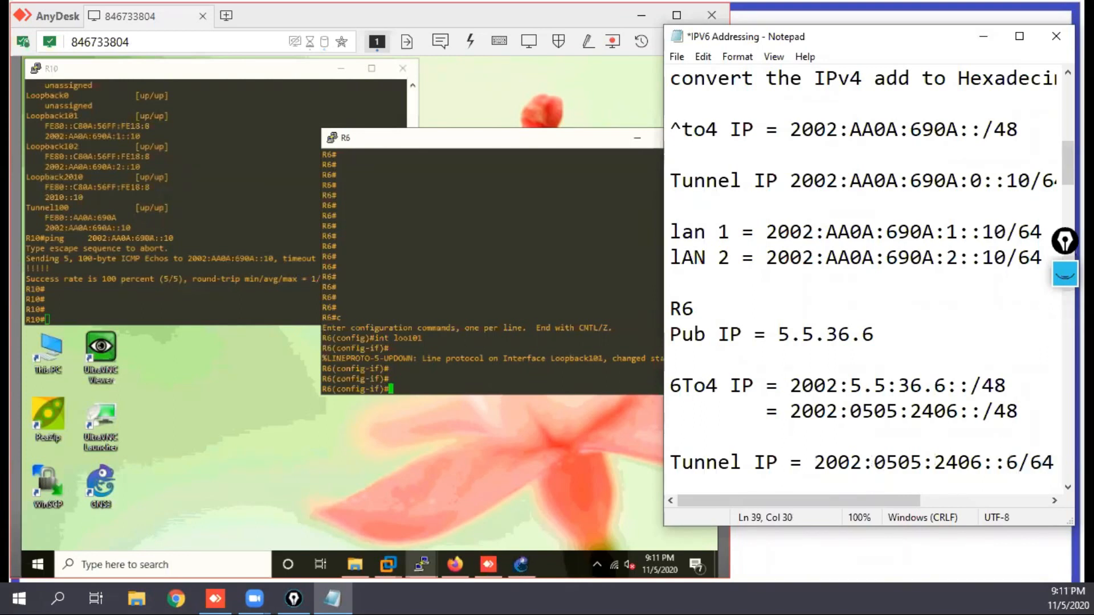
Step: Insert subnet 0 into R6's tunnel address so that it reads 2002:0505:2406:0::6/64
key(Left)
key(Left)
key(Left)
text(:0)
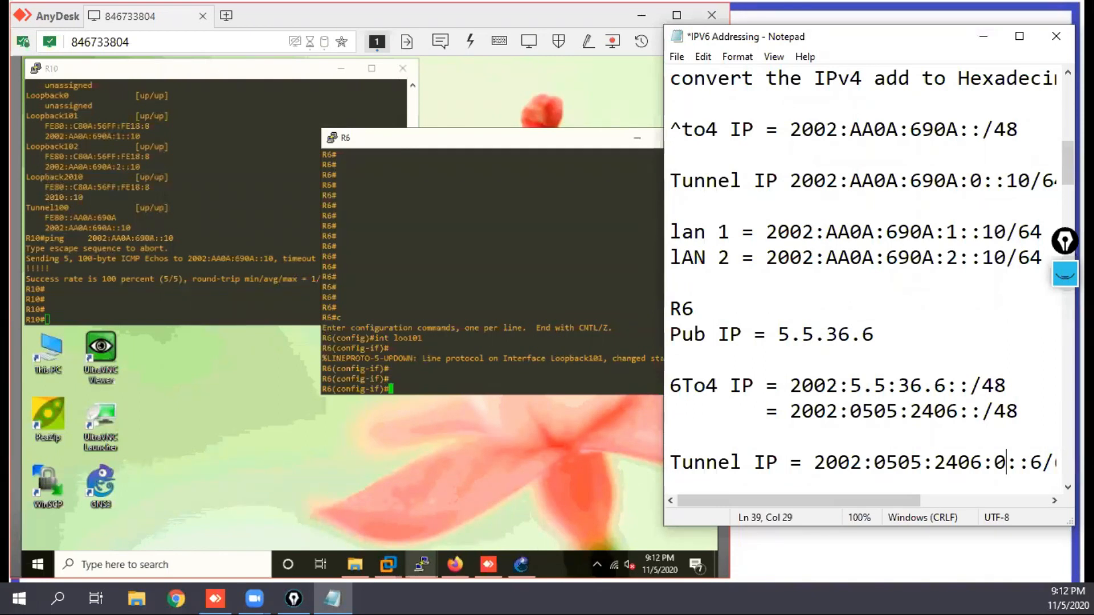
Step: Highlight the 2002:0505:2406 prefix in R6's tunnel address, and widen the notes window to fit the full line
drag(982, 463, 814, 465)
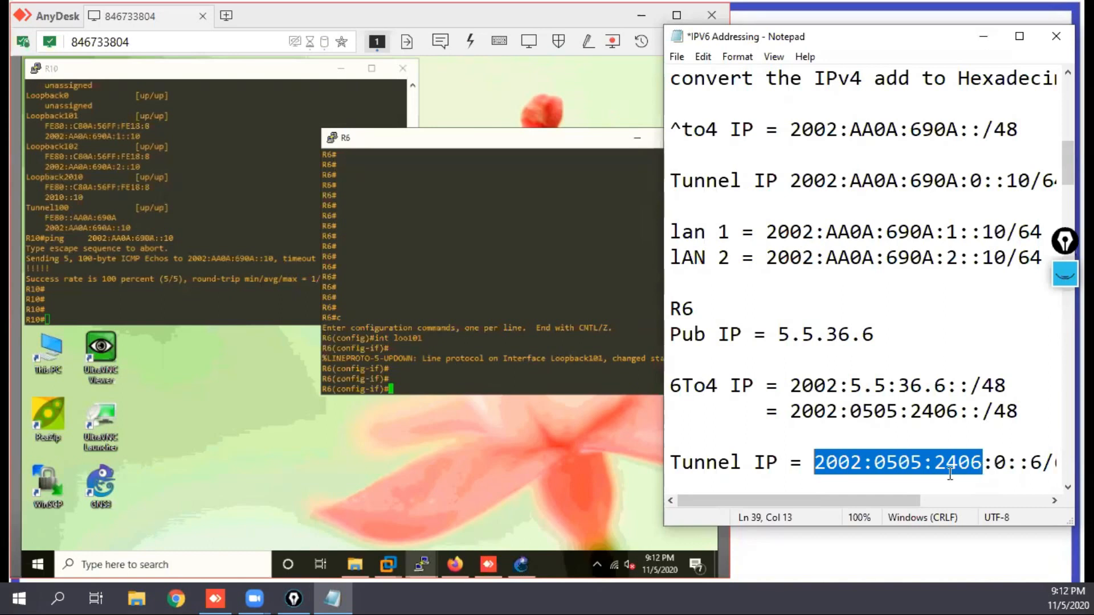
click(979, 335)
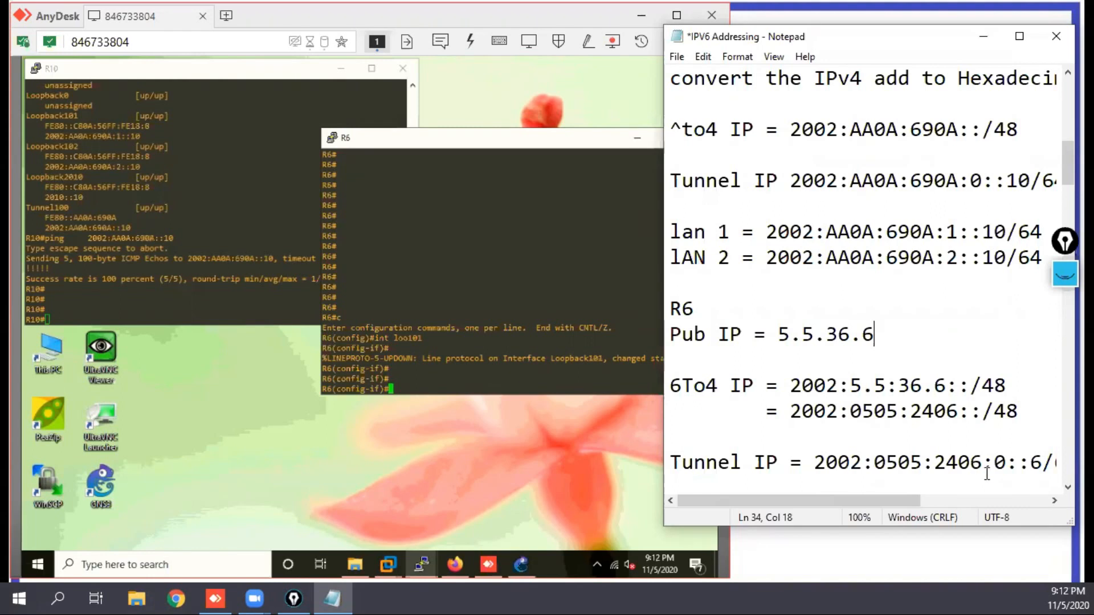
click(884, 444)
drag(659, 342, 618, 343)
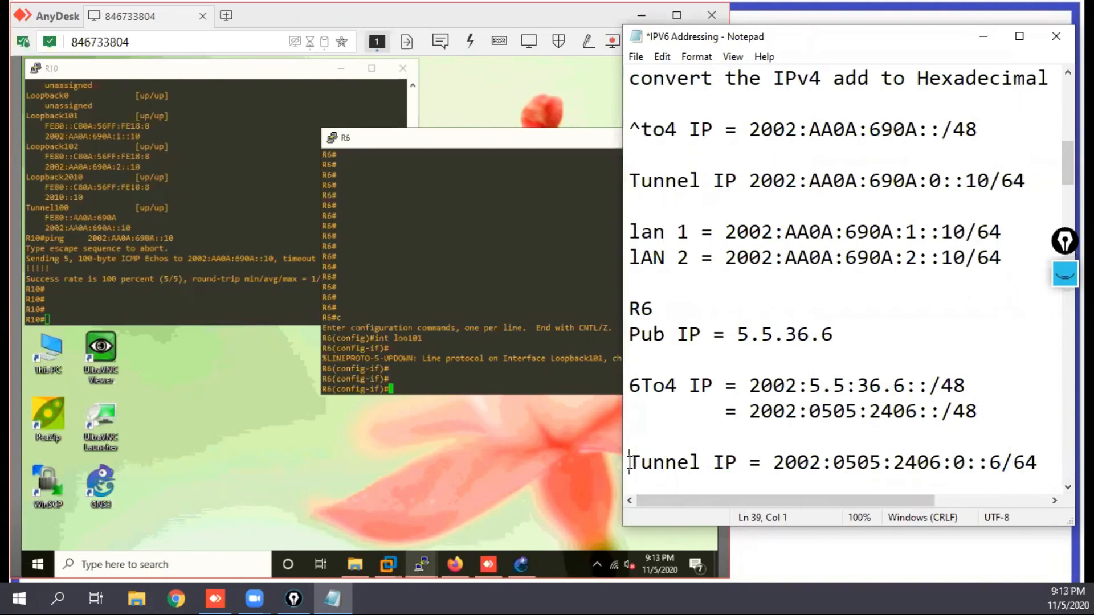
Step: Add a "Lan1 =" label on the line below the tunnel address, aligning its equals sign with the one above
click(1050, 463)
key(Return)
text(Lan1)
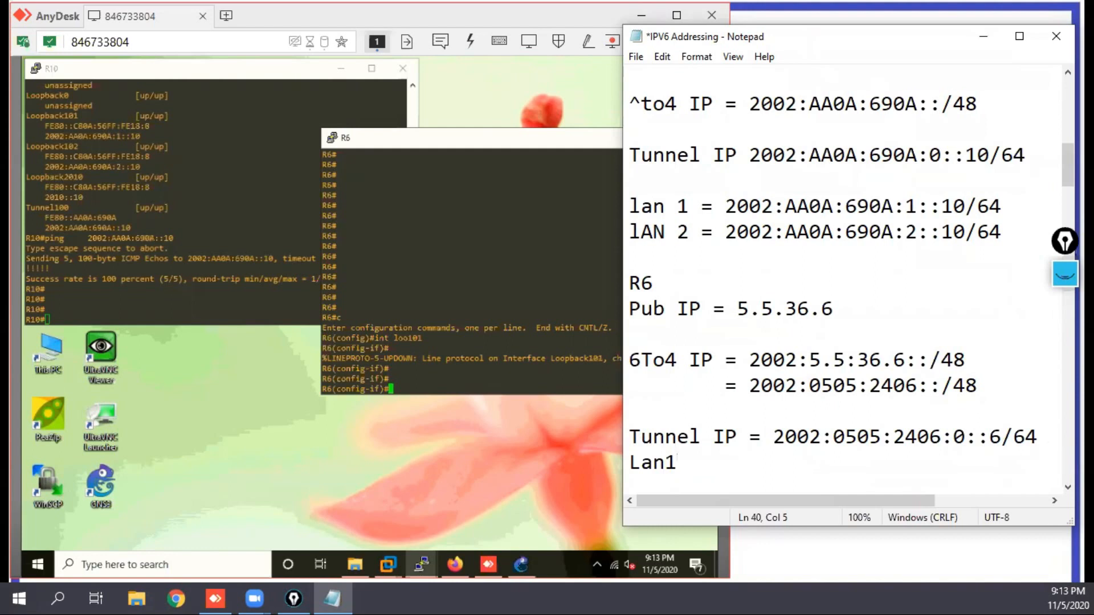
key(Tab)
text(=)
key(BackSpace)
key(BackSpace)
text(=)
Step: Copy the tunnel address to the Lan1 line and change its subnet to 1, giving 2002:0505:2406:1::6/64
drag(773, 437, 1042, 435)
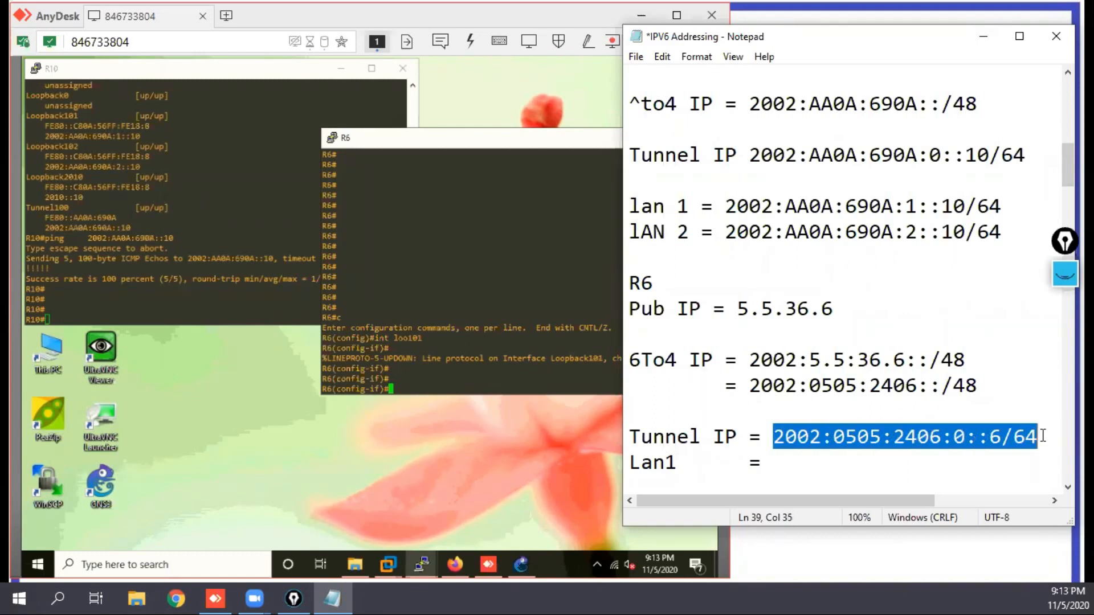
click(883, 466)
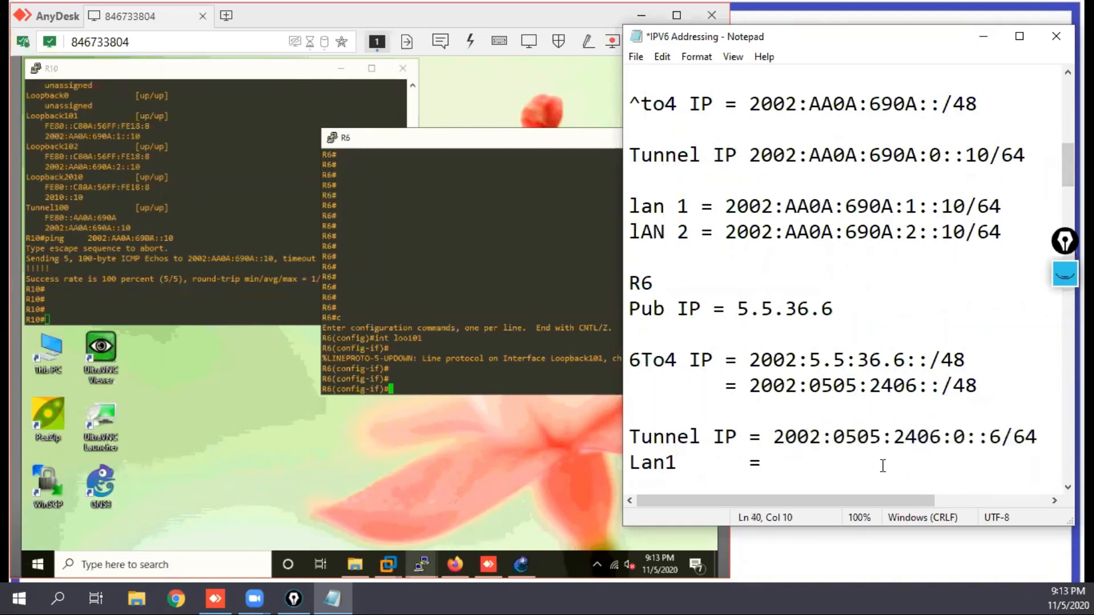
key(ctrl+v)
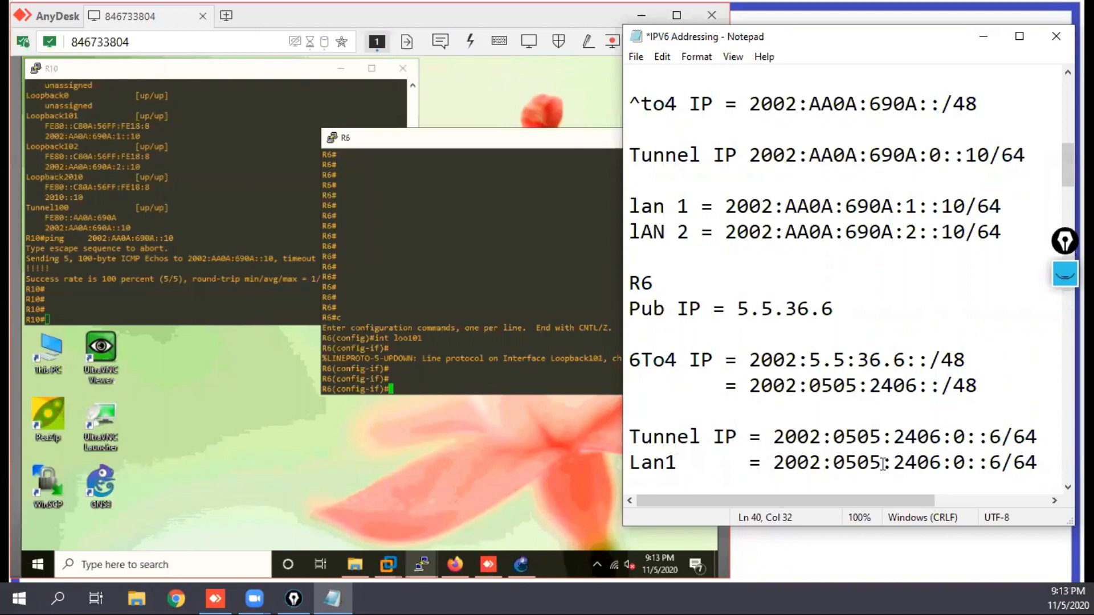
click(966, 463)
key(BackSpace)
text(1)
Step: Add a "Lan2 =" line below Lan1 in the notes, filled with the copied tunnel address 2002:0505:2406:0::6/64
click(1067, 488)
click(698, 471)
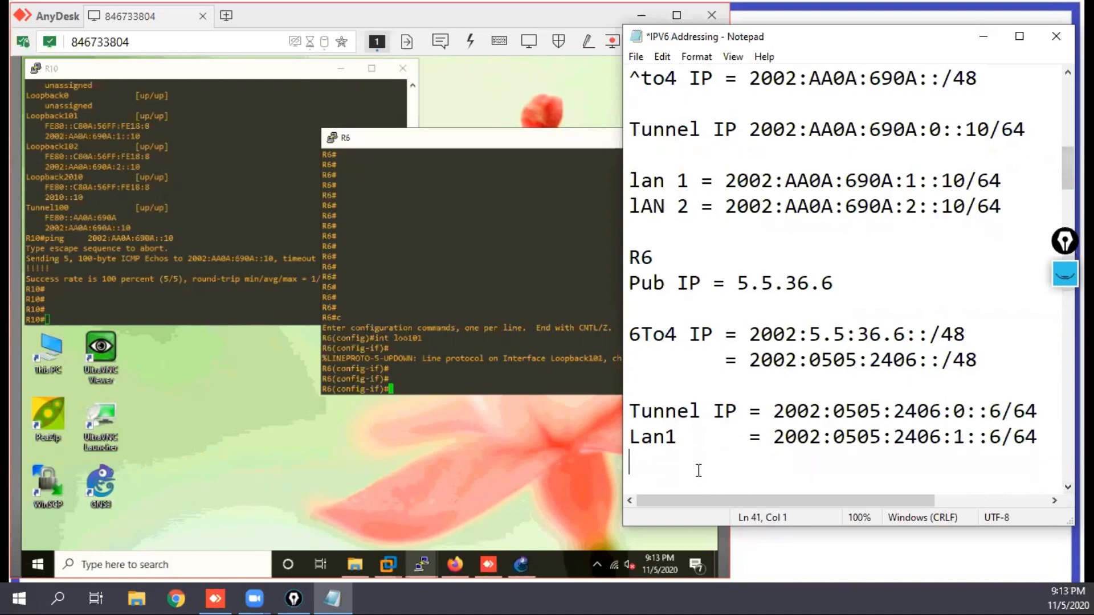
text(Lan2)
key(Tab)
key(Tab)
key(BackSpace)
text(=)
key(ctrl+v)
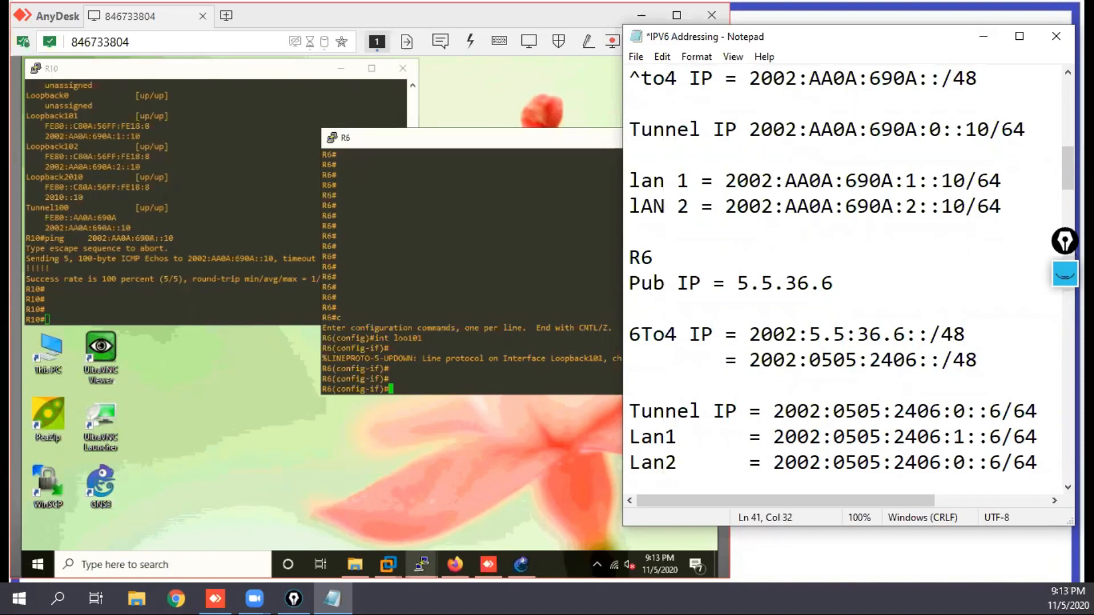
Step: Change the subnet in the Lan2 address to 2 and add blank lines below it
click(962, 463)
key(BackSpace)
text(2)
key(End)
key(Return)
key(Return)
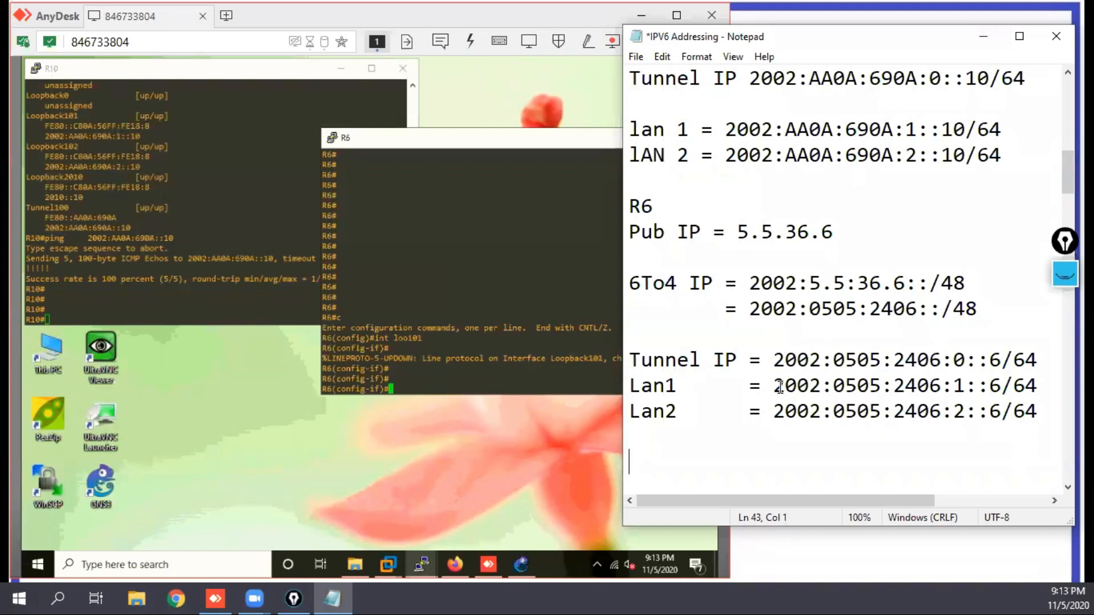
click(427, 362)
text(ipv add)
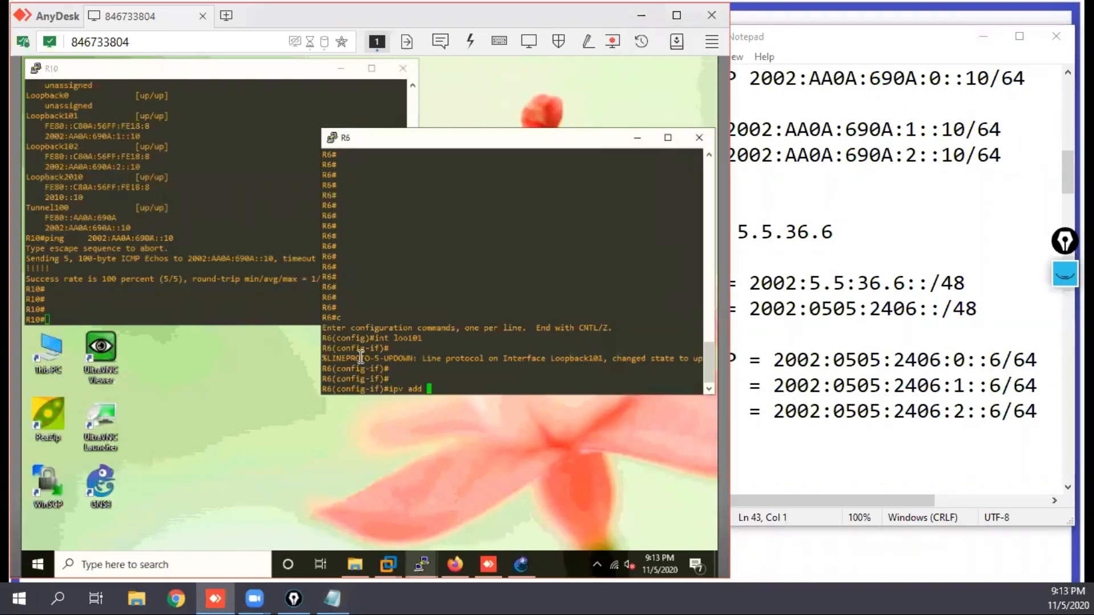
drag(773, 385, 1037, 386)
right_click(553, 249)
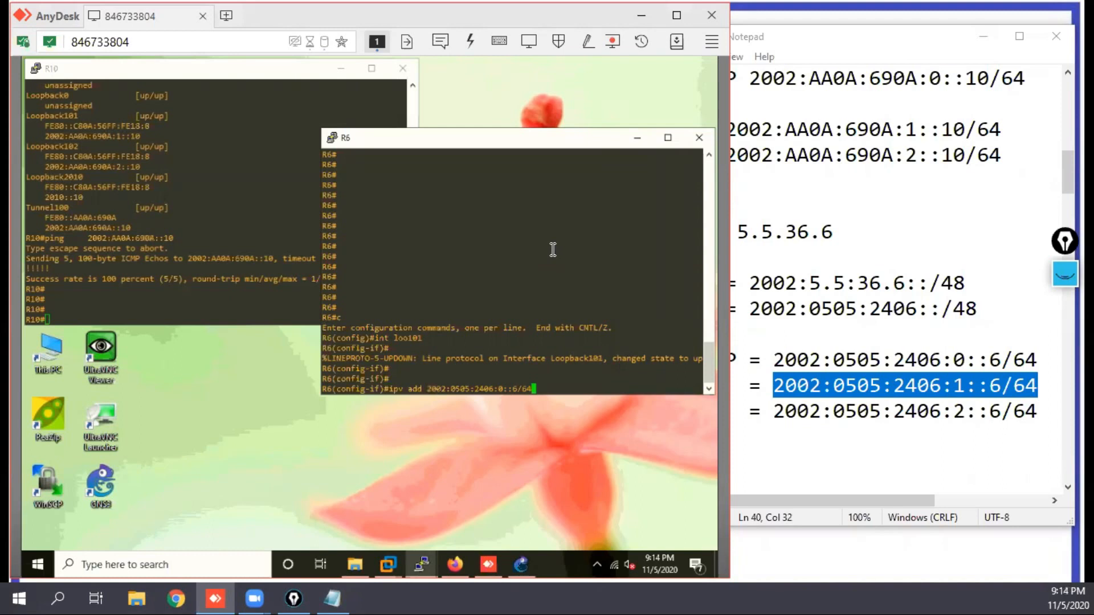
key(BackSpace)
key(BackSpace)
key(BackSpace)
key(BackSpace)
key(BackSpace)
key(BackSpace)
key(BackSpace)
key(BackSpace)
key(BackSpace)
key(BackSpace)
key(BackSpace)
key(BackSpace)
key(BackSpace)
key(BackSpace)
key(BackSpace)
key(BackSpace)
key(BackSpace)
key(BackSpace)
key(BackSpace)
key(BackSpace)
key(BackSpace)
key(BackSpace)
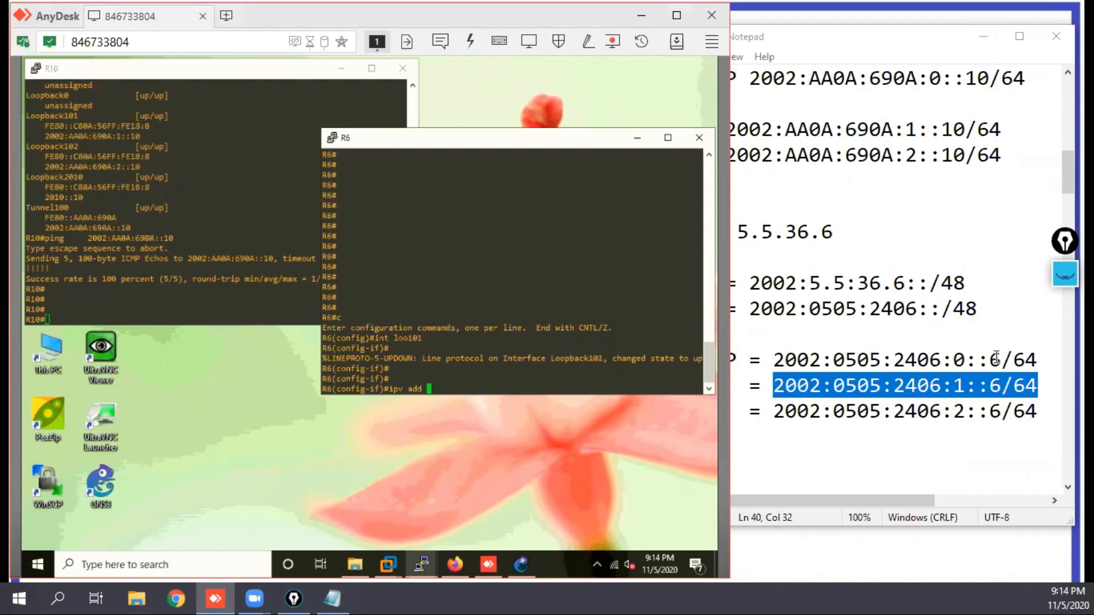
key(ctrl+c)
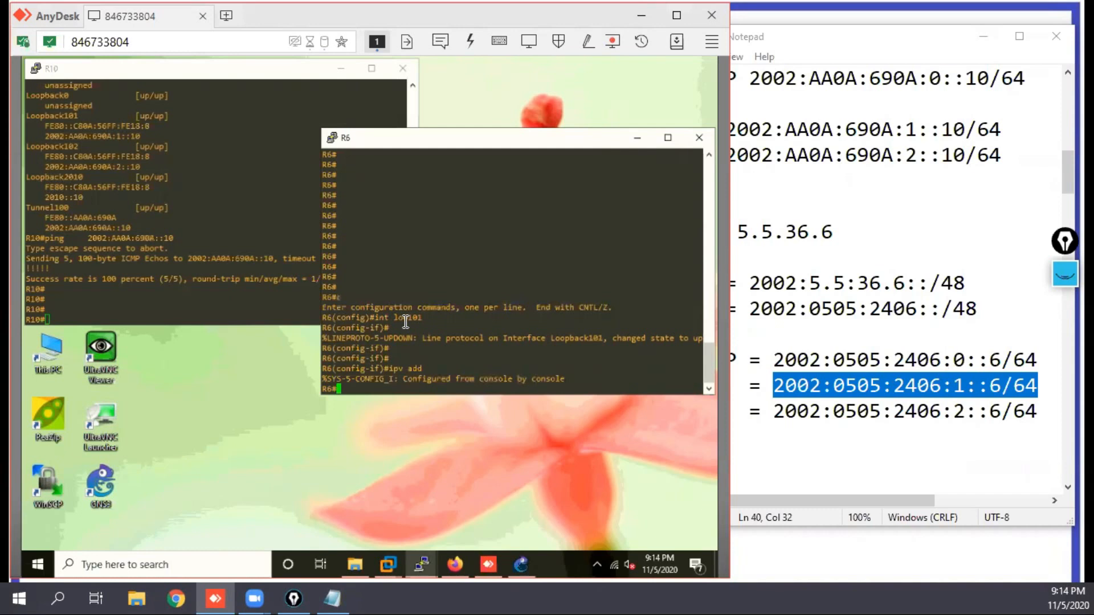
Step: Reopen loopback 101 for configuration on R6 and assign it the Lan1 IPv6 address 2002:0505:2406:1::6/64 from the notes
text(c)
key(Return)
text(int loo101)
key(Return)
text(ipv add)
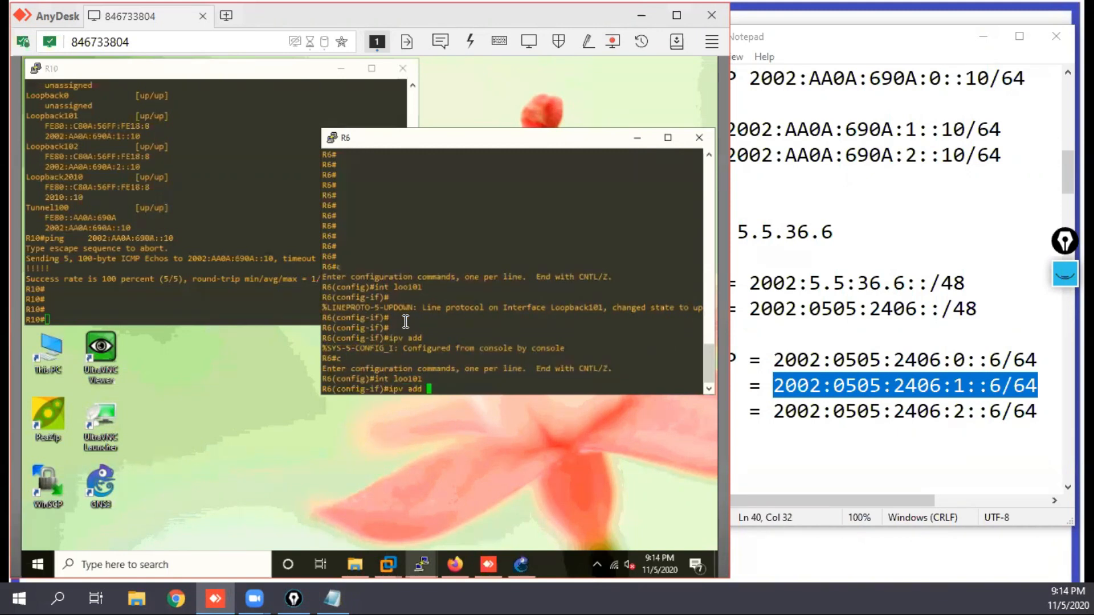
click(945, 387)
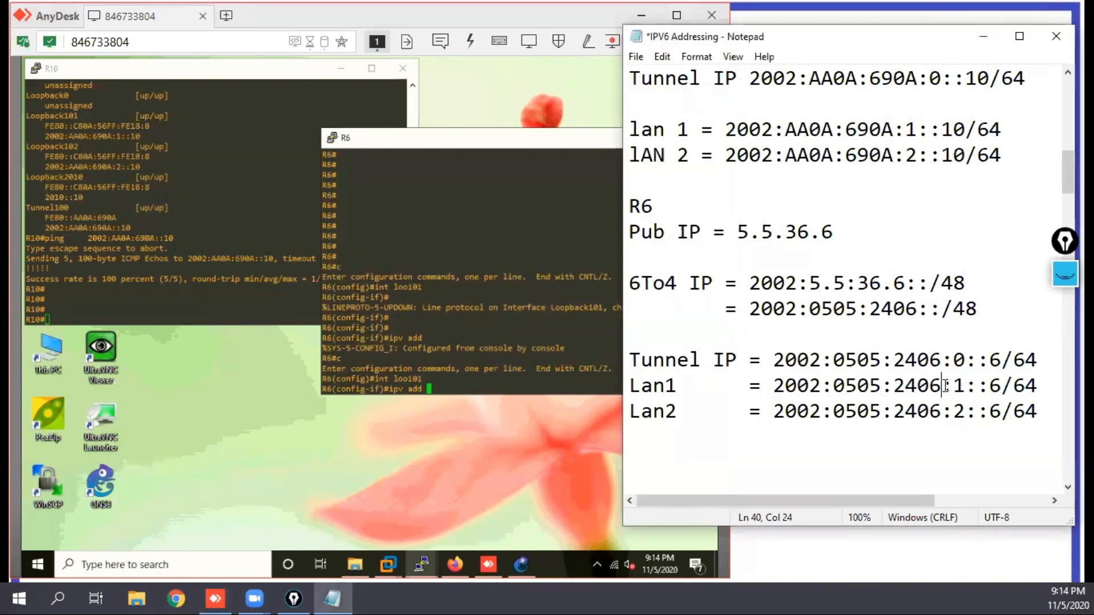
drag(772, 386, 1032, 381)
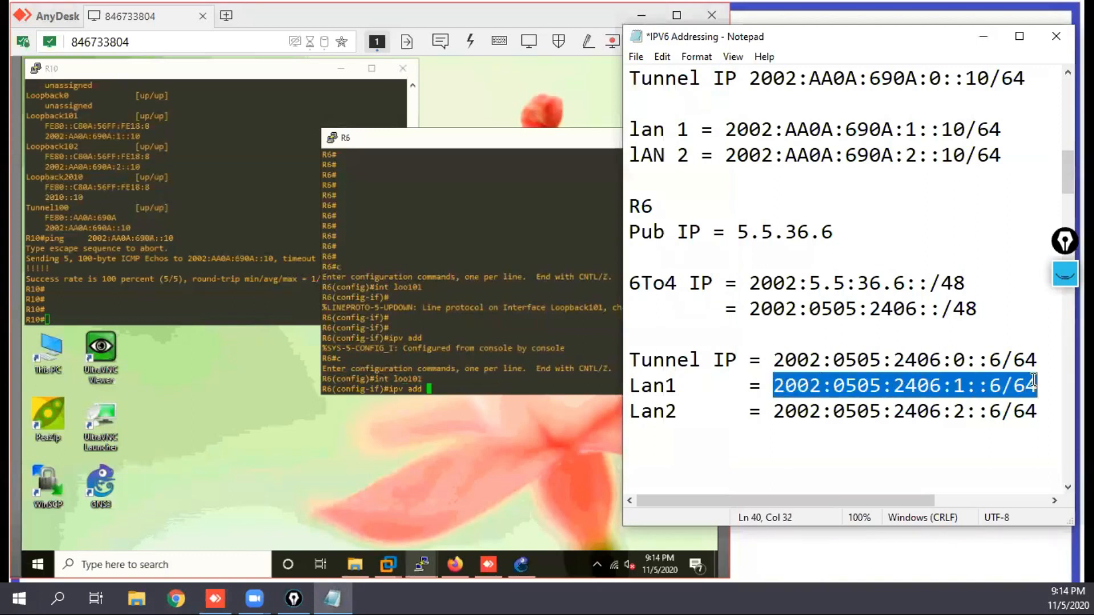
click(500, 330)
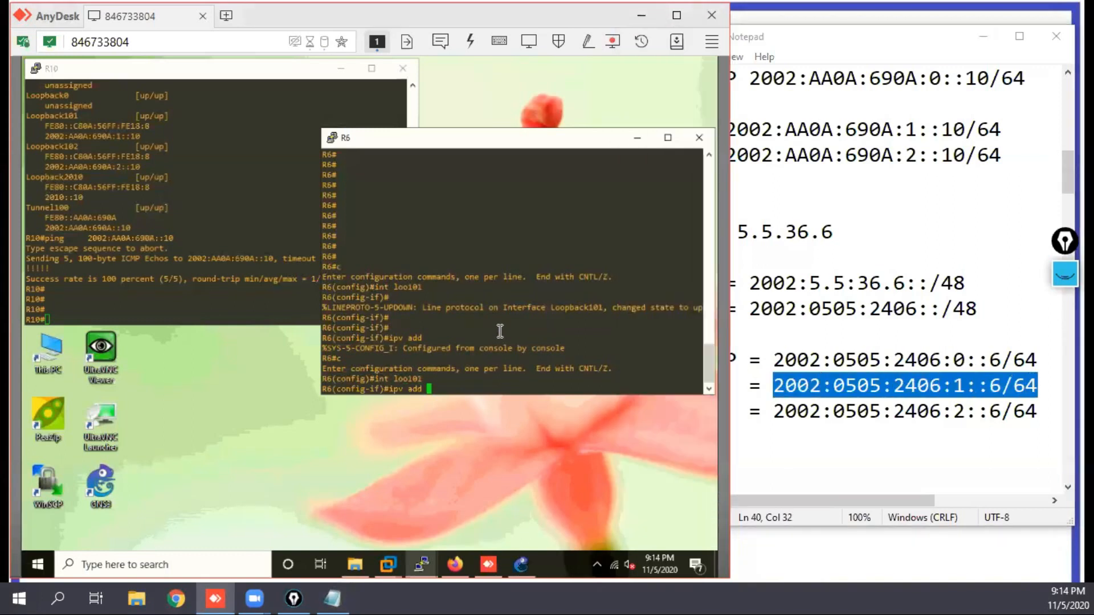
right_click(499, 315)
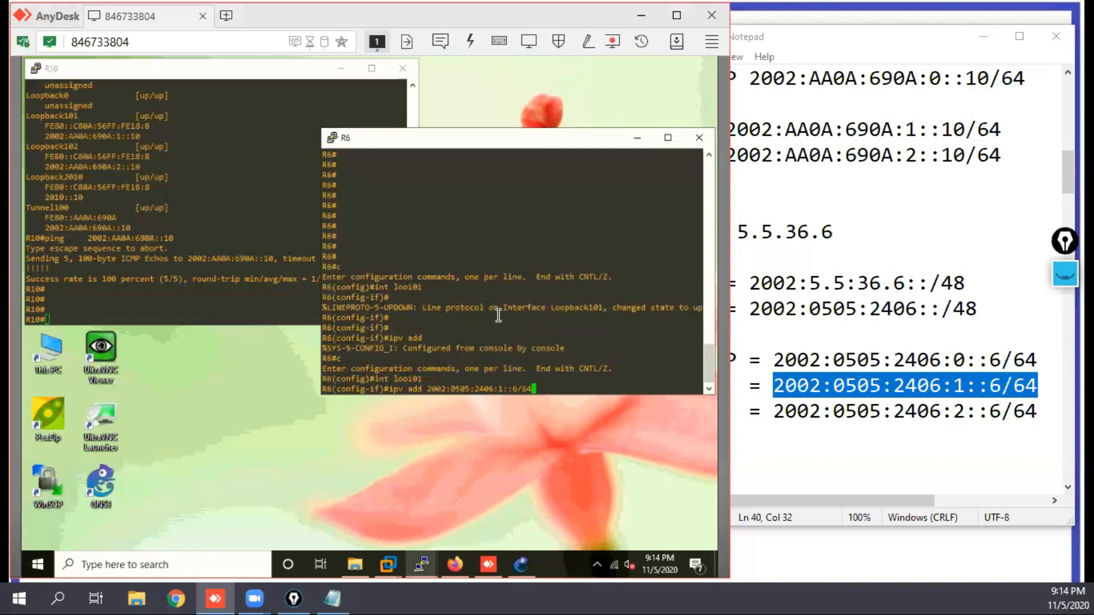
key(Return)
key(Return)
Step: Create interface loopback 102 on R6
text(i)
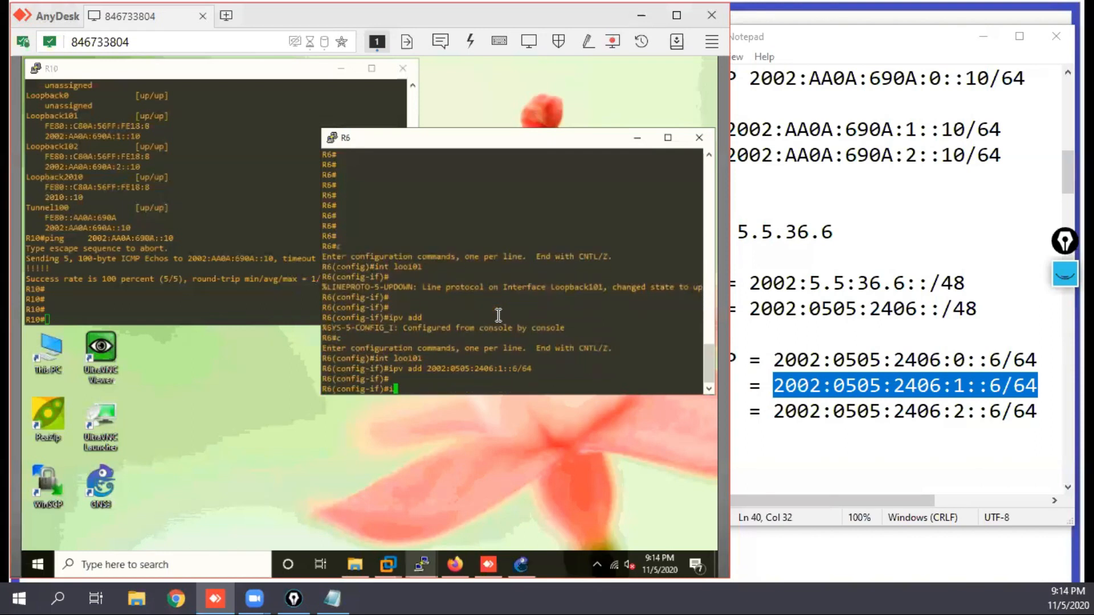
text(nt loo102)
key(Return)
key(Return)
key(Return)
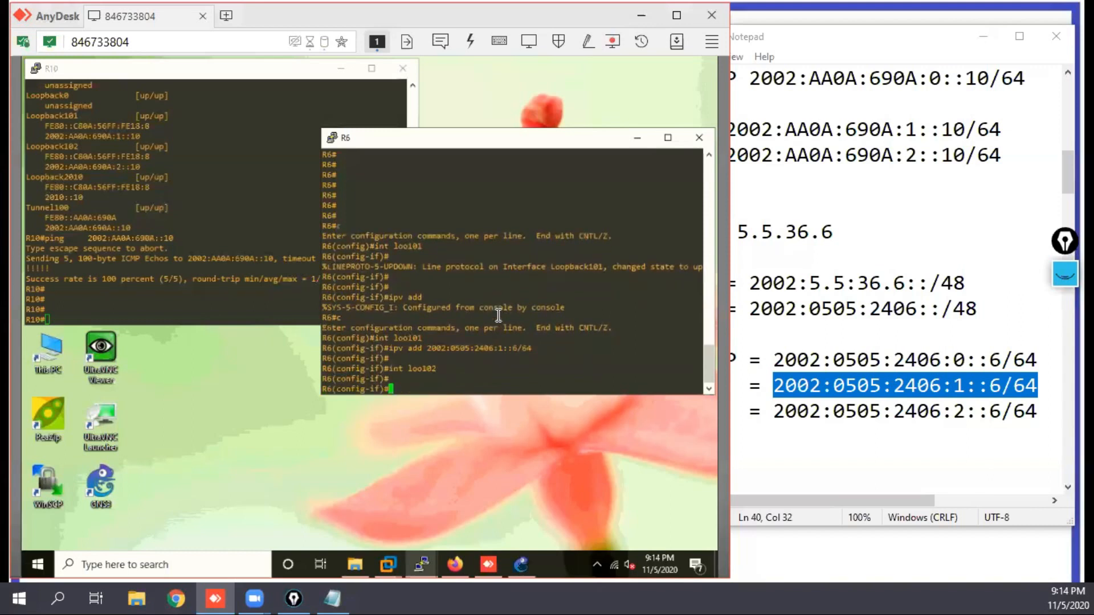
key(Return)
key(Return)
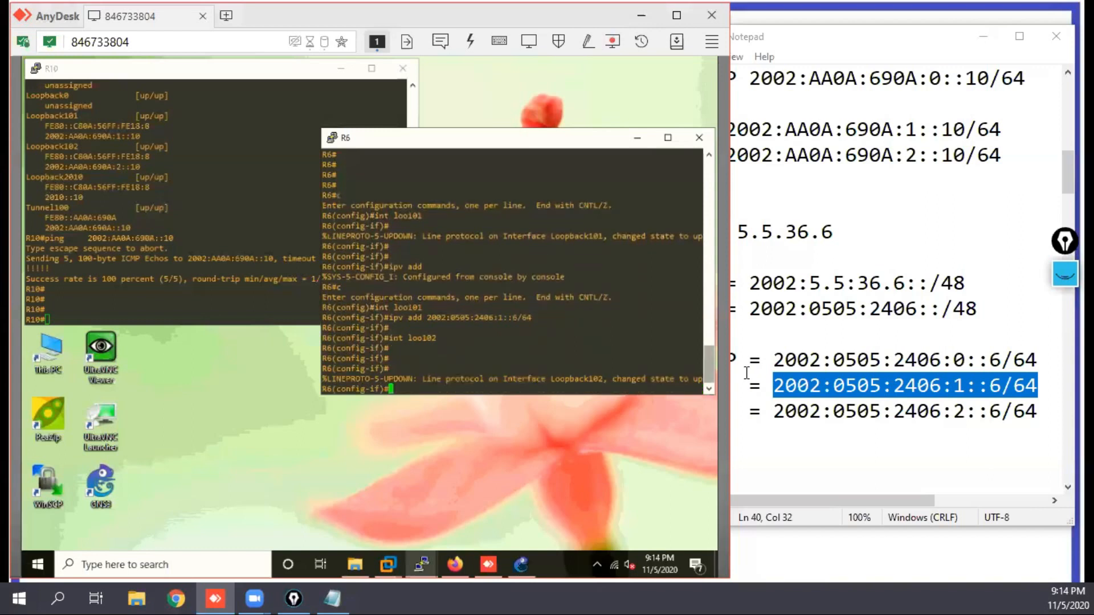
Step: Assign the IPv6 address 2002:0505:2406:2::6/64 to R6's loopback 102
text(ipv add)
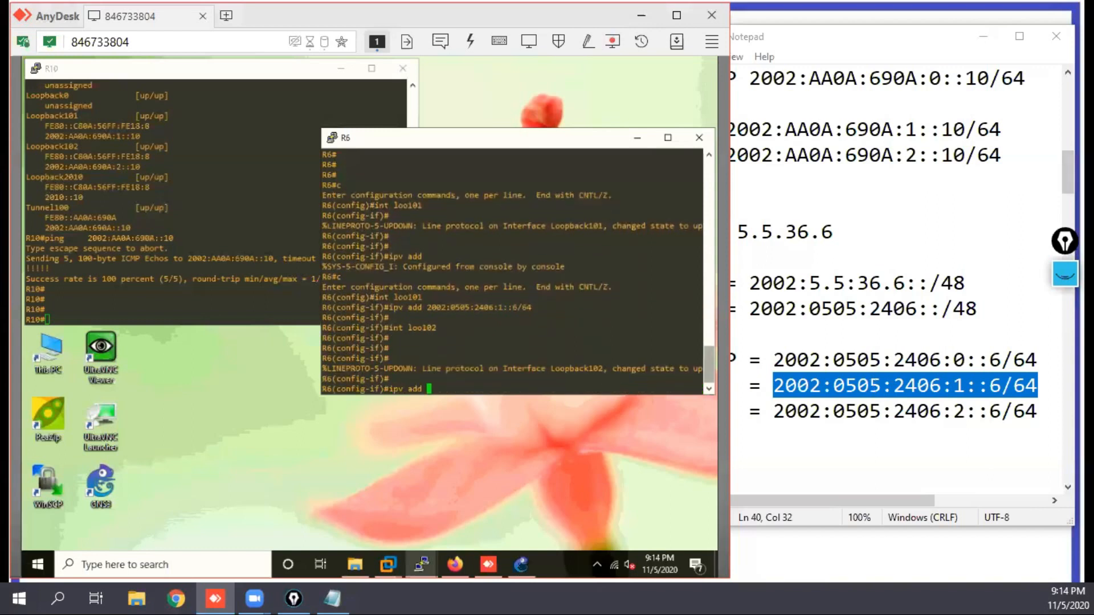
right_click(552, 339)
key(Left)
key(Left)
key(Left)
key(Left)
key(Left)
key(Left)
key(Left)
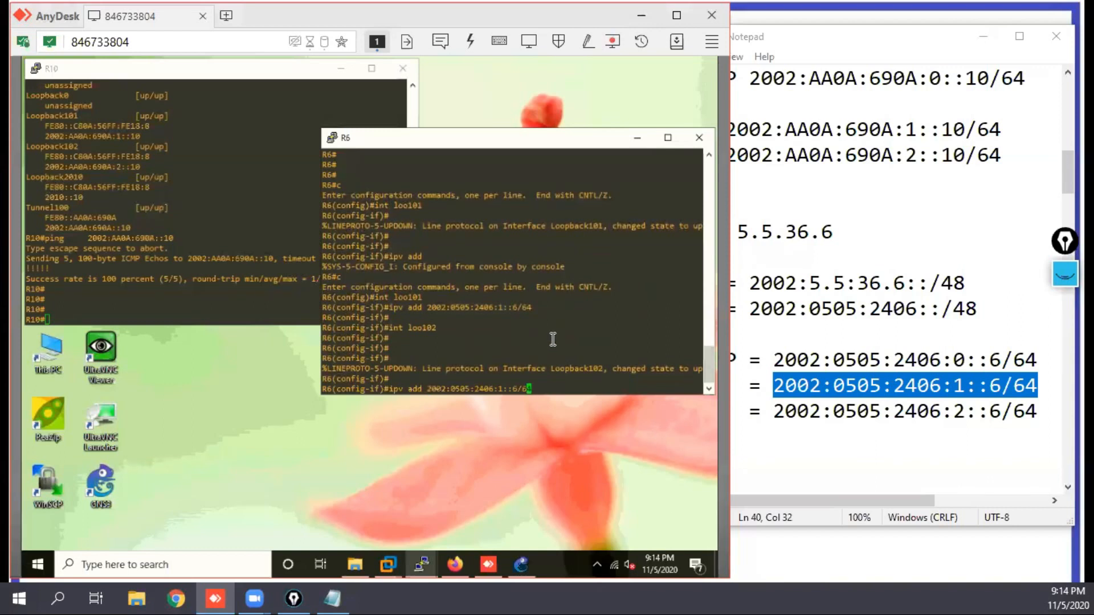
key(Delete)
text(2)
key(Return)
key(Return)
key(Return)
Step: Leave loopback 102 and create interface tunnel 100 on R6
text(exi)
key(Return)
text(int tunn )
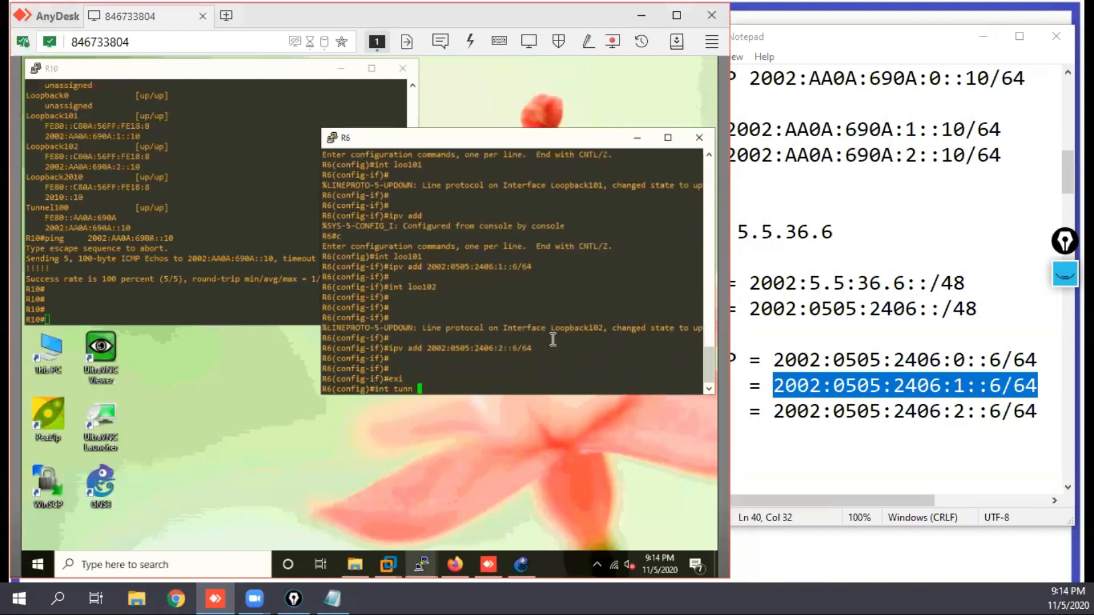
text(100)
key(Return)
Step: Assign the IPv6 address 2002:0505:2406:0::6/64 to R6's tunnel 100, reusing the copied Lan1 address with subnet 0
text(ip)
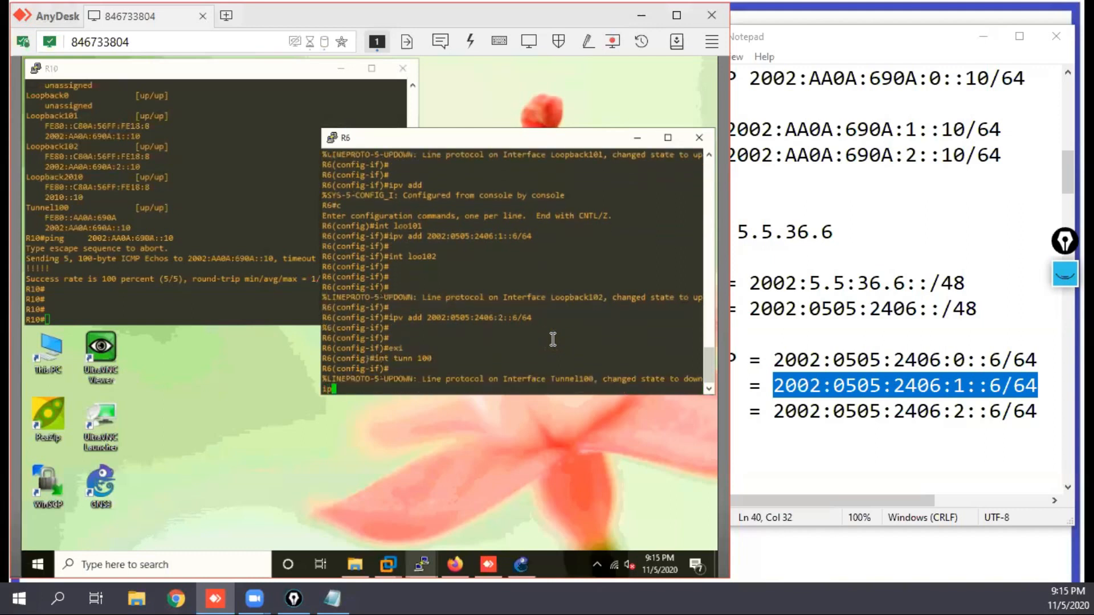
text(v add)
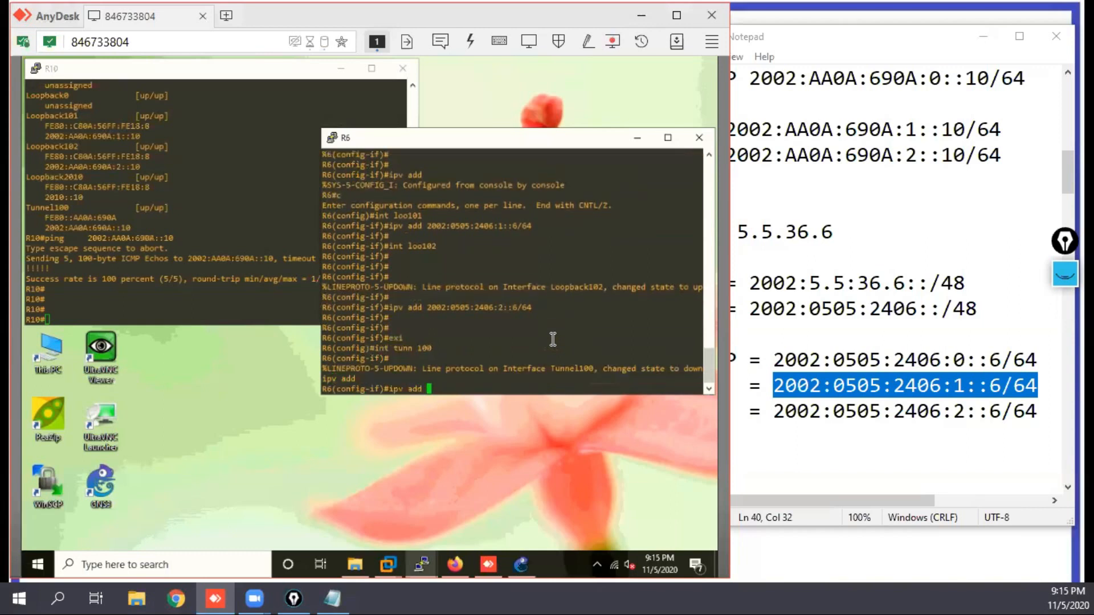
right_click(551, 338)
key(Left)
key(Left)
key(Left)
key(Left)
key(Left)
key(Left)
key(Left)
key(Delete)
text(0)
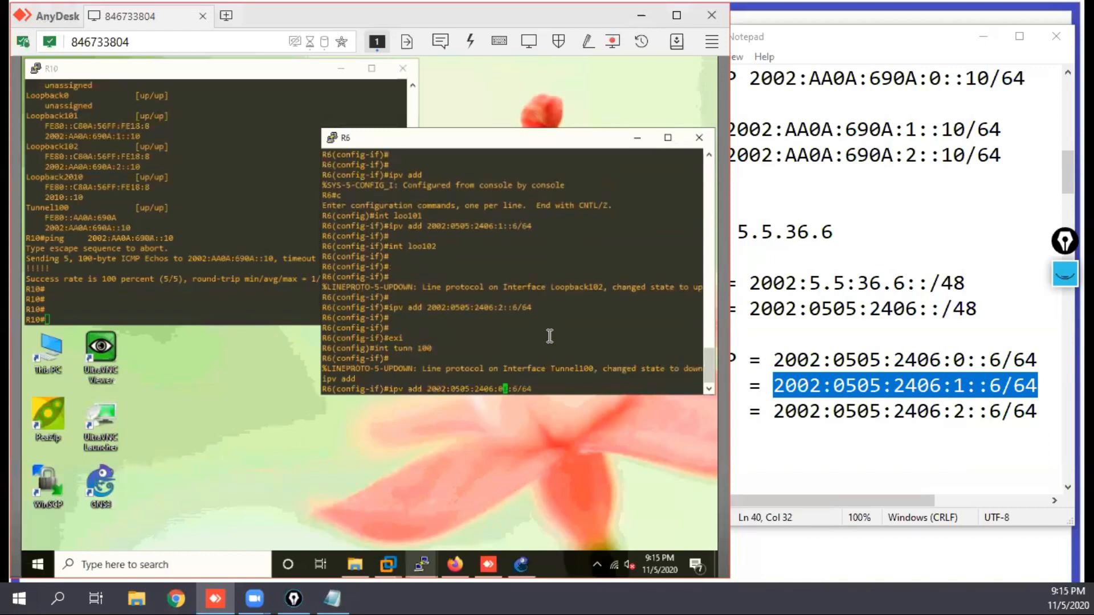
key(Return)
key(Return)
key(Return)
Step: Set the source of R6's tunnel 100 to 5.5.36.6
text(tun so 5.5.36.6)
key(Return)
key(Return)
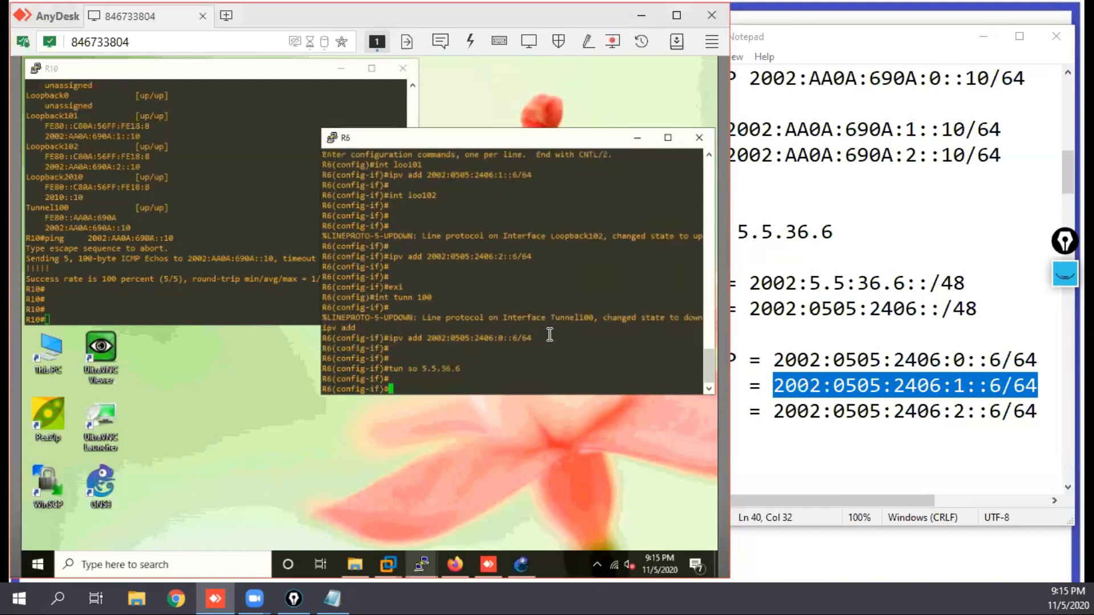
Step: Set the mode of R6's tunnel 100 to ipv6ip 6to4 and return to privileged mode
text(tun mo ipv6i)
key(Tab)
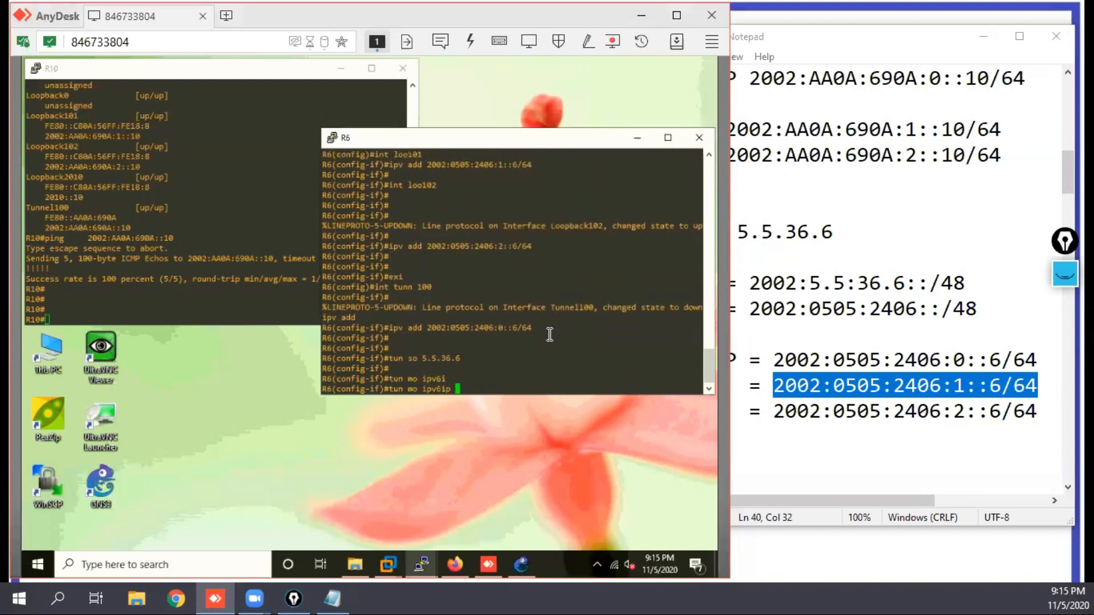
text(6t)
key(Tab)
key(Return)
key(Return)
key(Return)
key(Return)
key(Return)
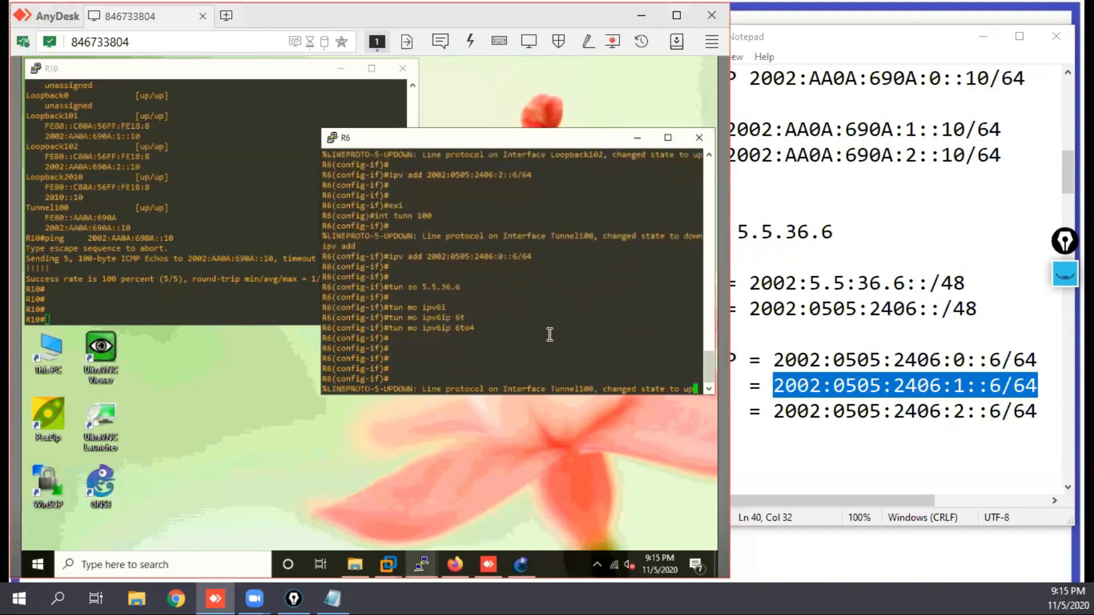
key(Return)
key(Return)
text(end)
key(Return)
key(Return)
key(Return)
key(Return)
key(Return)
key(Return)
key(Return)
key(Return)
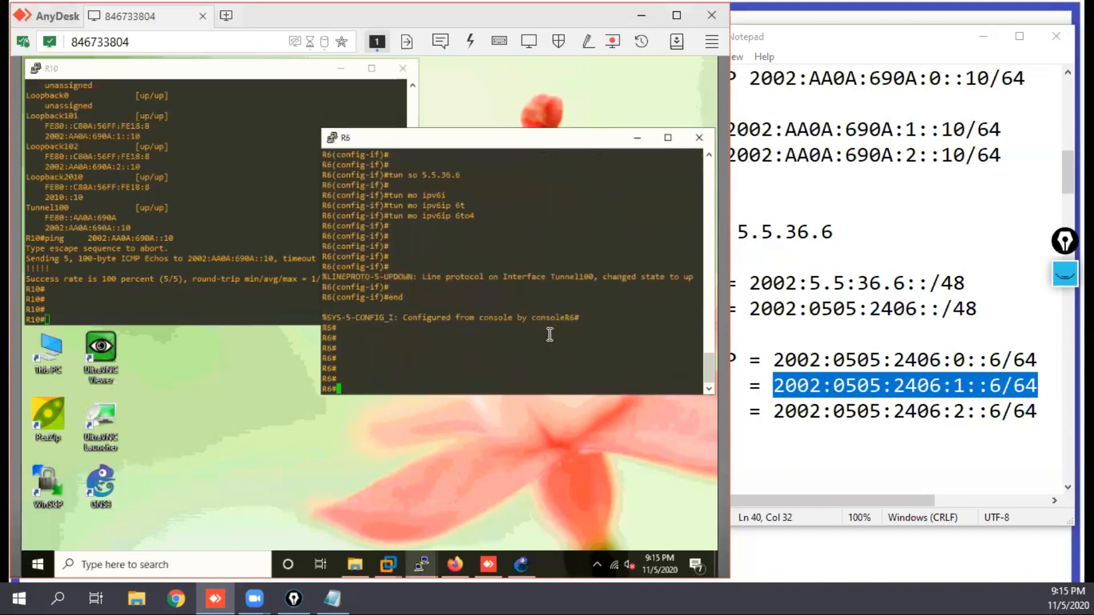
Step: Display the brief IPv6 interface summary on R6
key(Return)
key(Return)
text(sh )
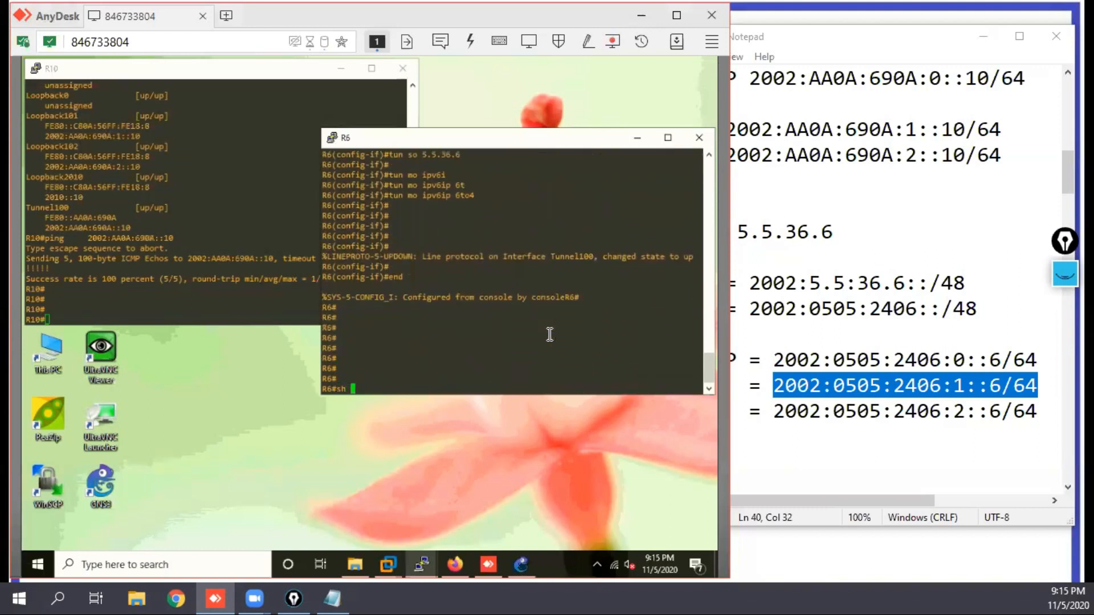
text(ipv int br)
key(Return)
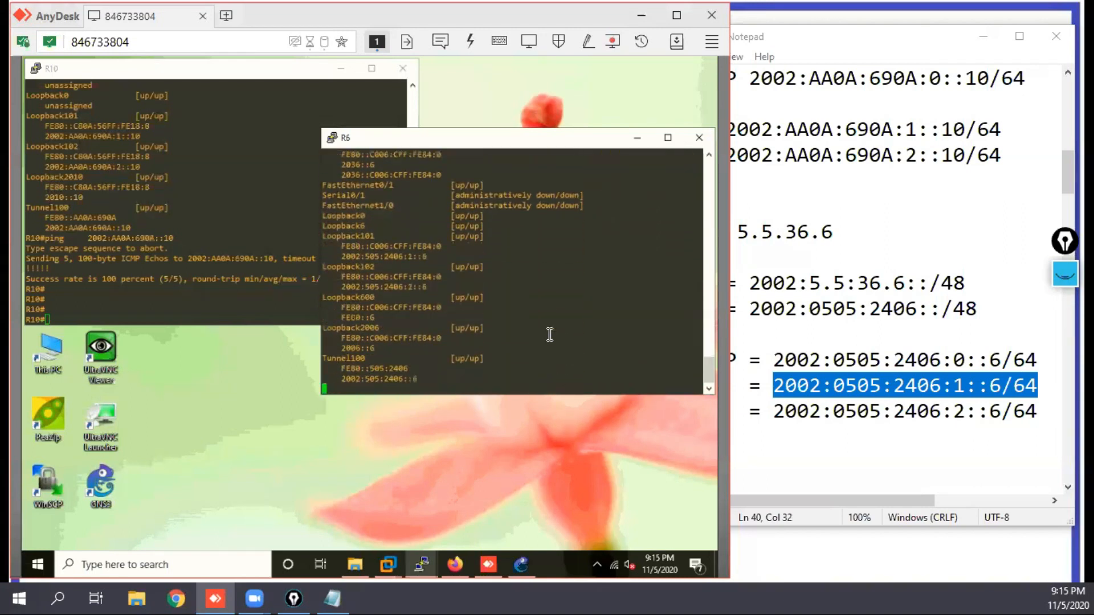
Step: Ping R6's own tunnel 100 address 2002:505:2406::6, copied from the interface summary
text(ping)
triple_click(371, 379)
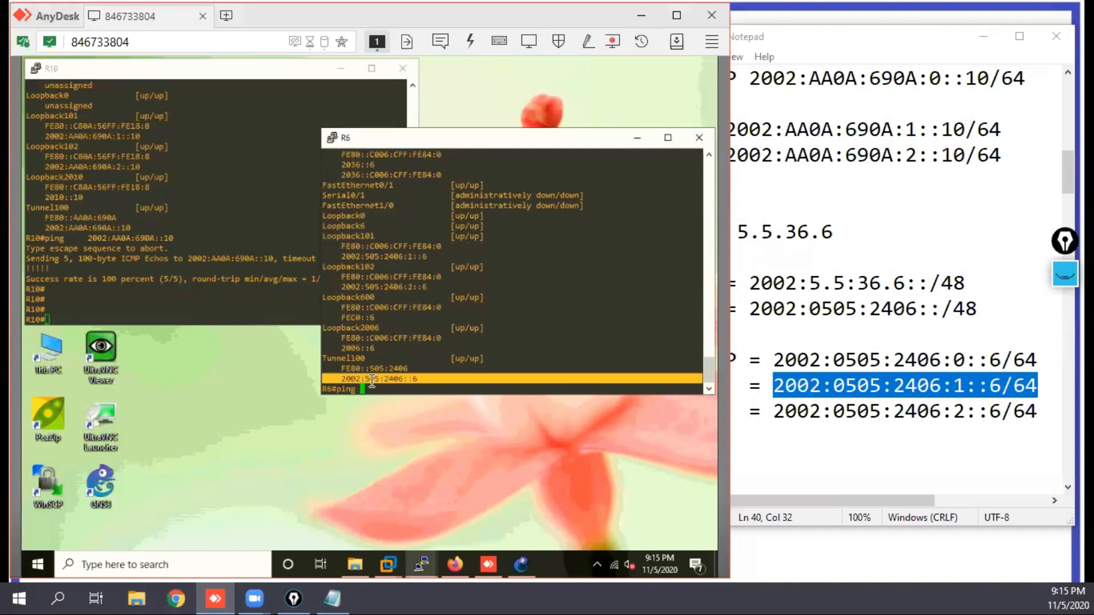
right_click(506, 342)
key(Return)
key(Return)
key(Return)
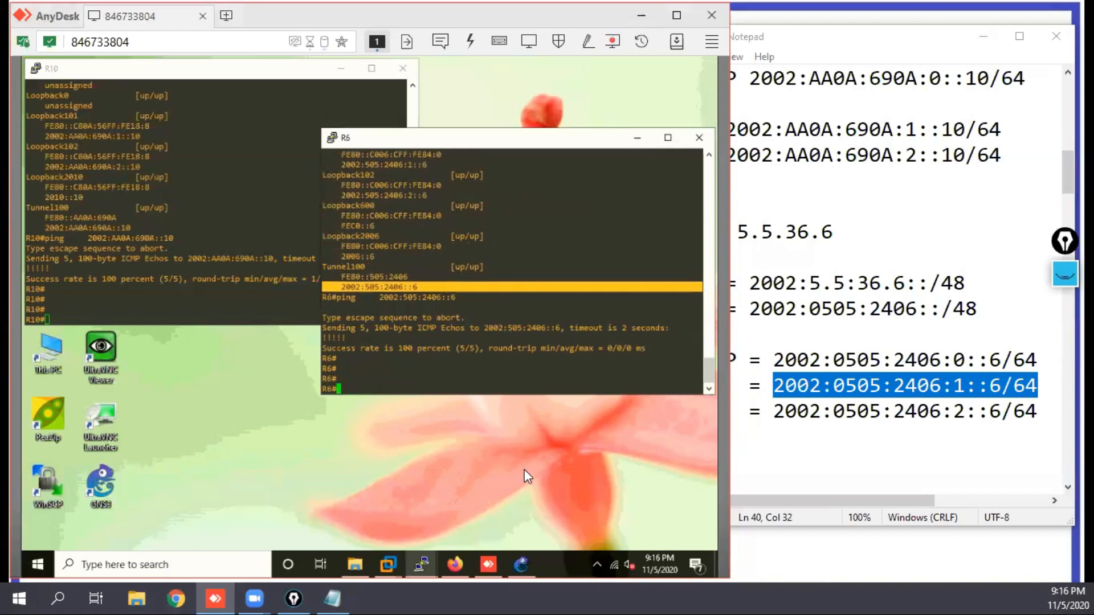
Step: Duplicate R10's whole address block in the IPV6 Addressing notes below R6's Lan2 line
mouse_move(416, 569)
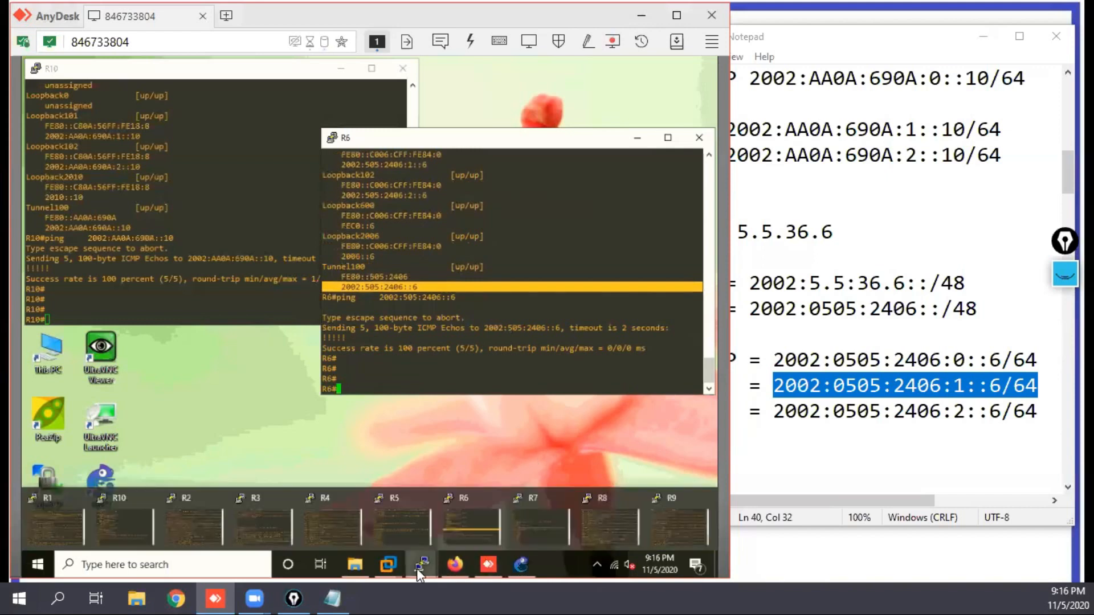
click(852, 458)
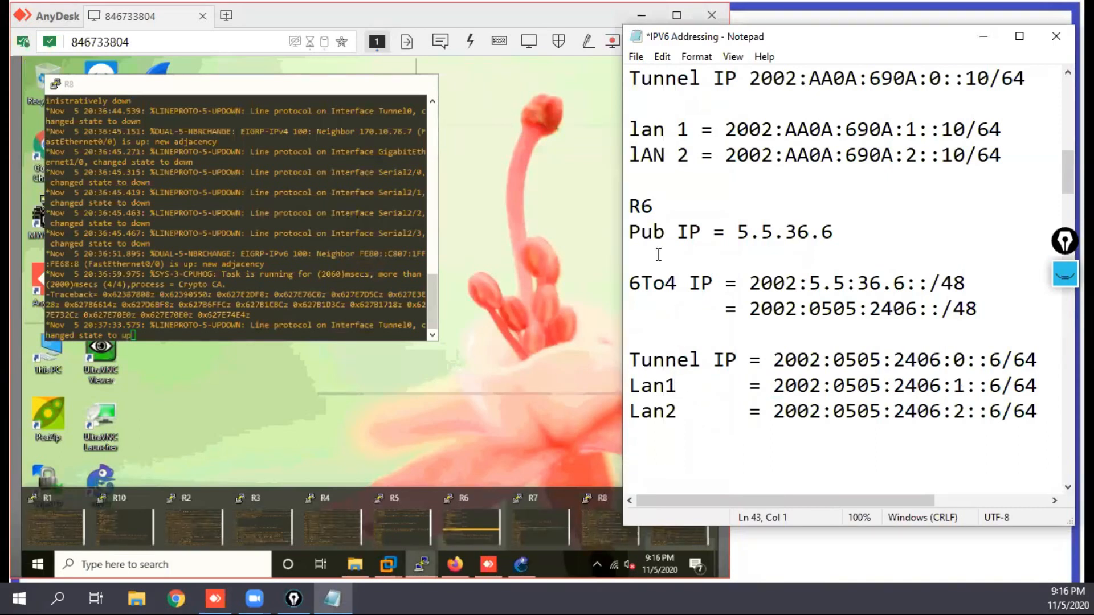
drag(629, 205, 1040, 411)
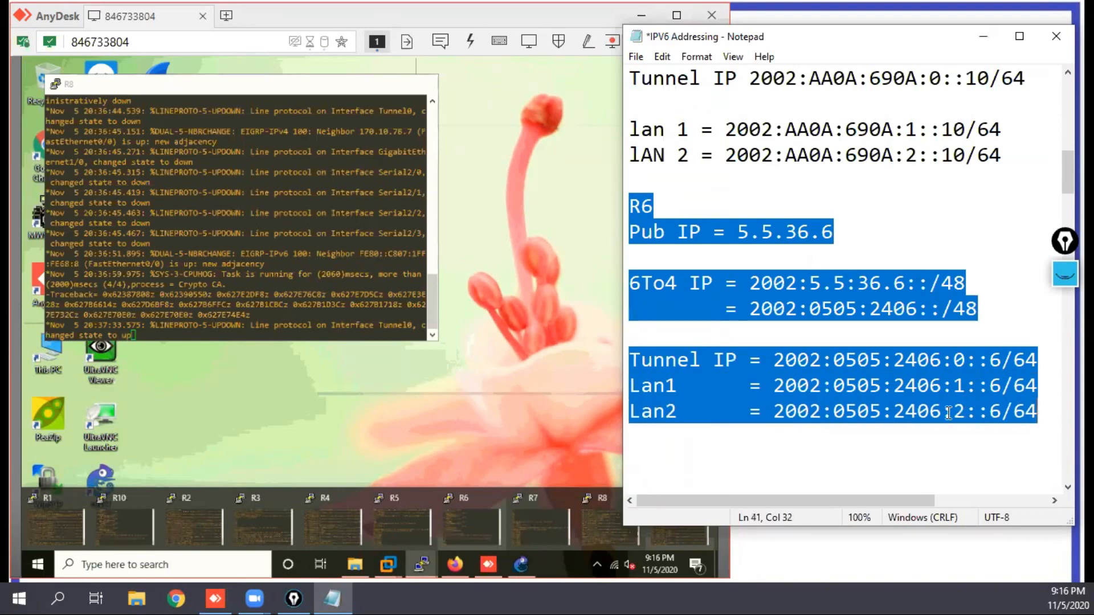
click(880, 431)
scroll(1063, 188, up, 5)
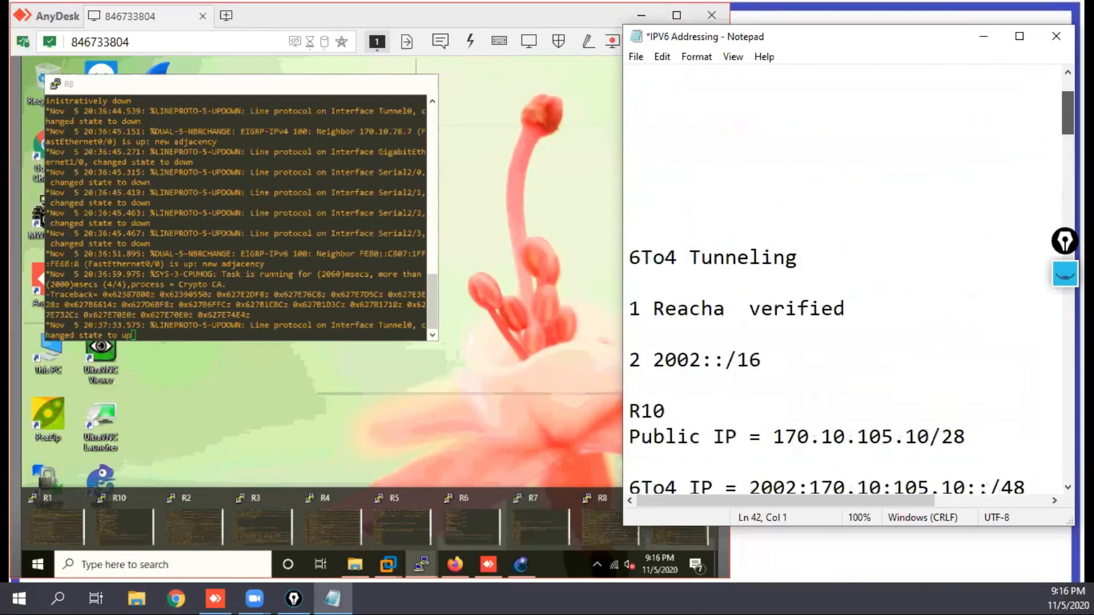
scroll(852, 281, down, 1)
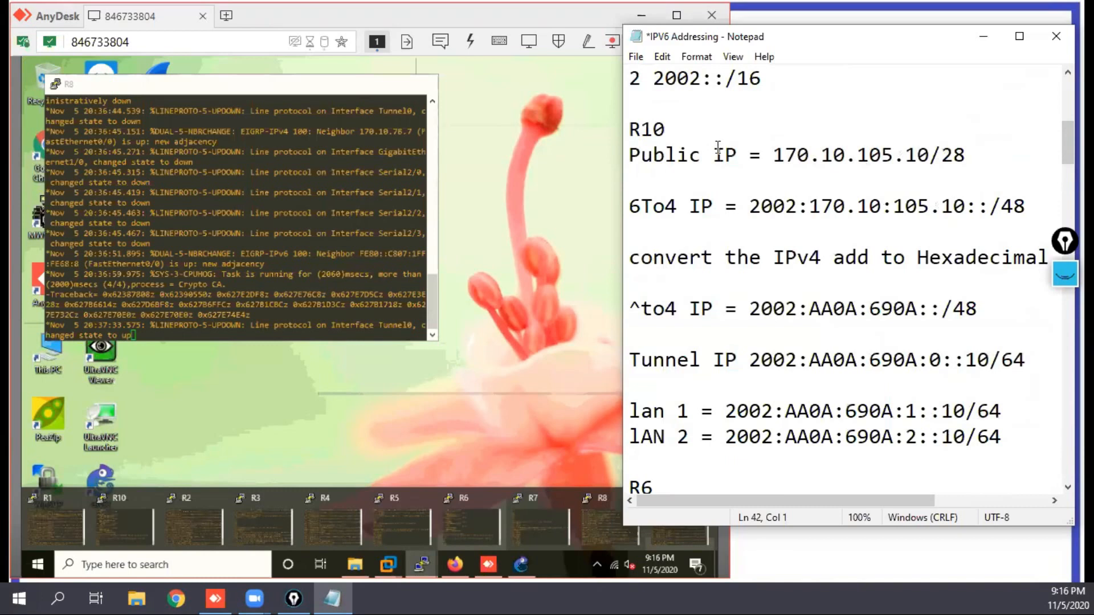
click(629, 129)
drag(629, 129, 1008, 433)
key(ctrl+c)
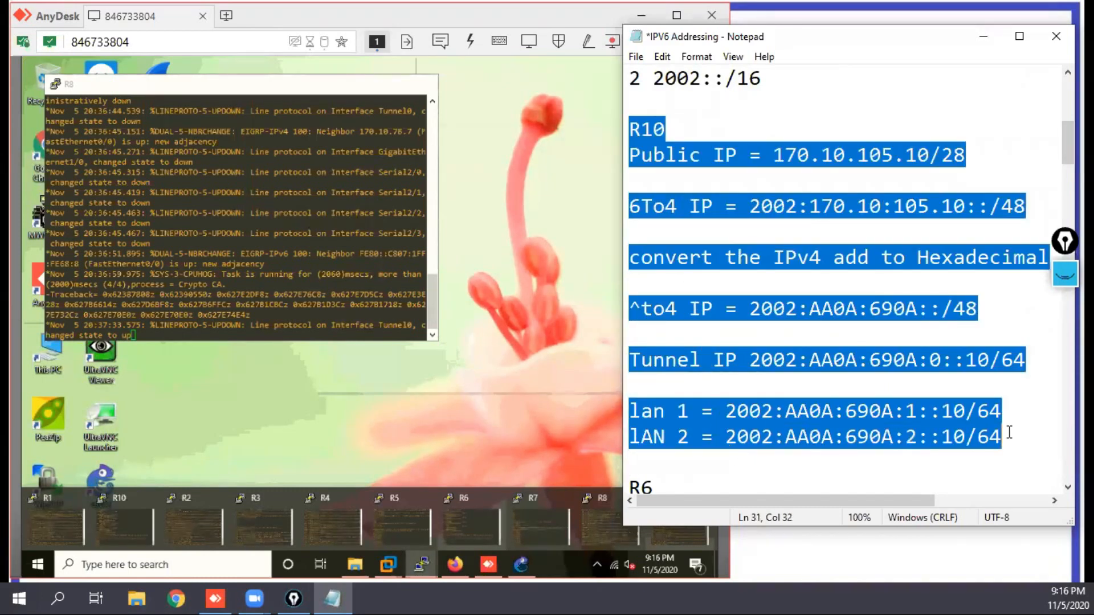
scroll(837, 472, down, 4)
click(727, 446)
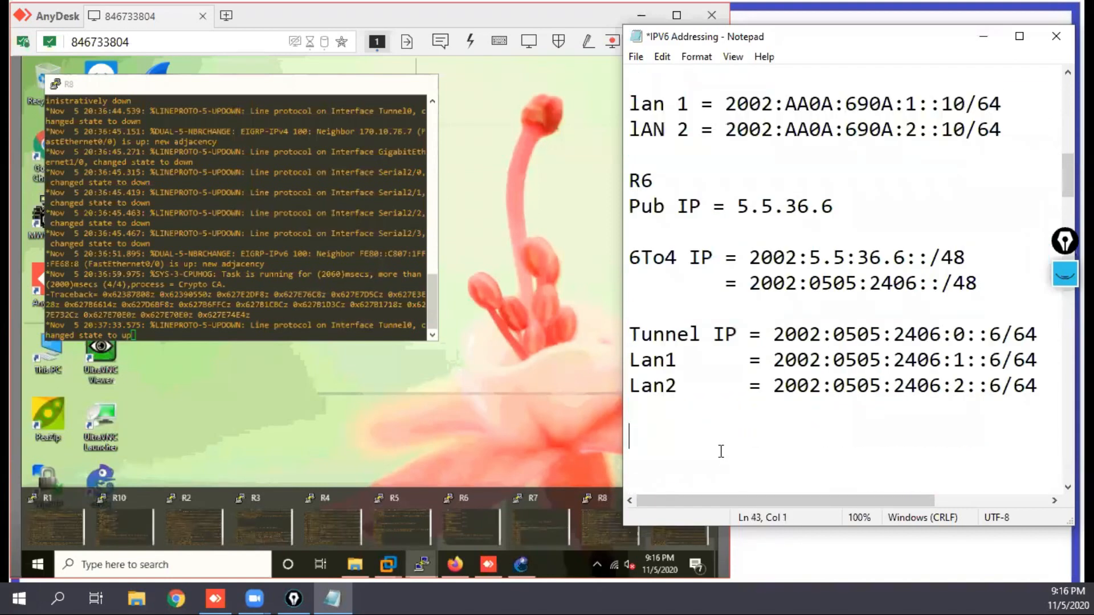
key(ctrl+v)
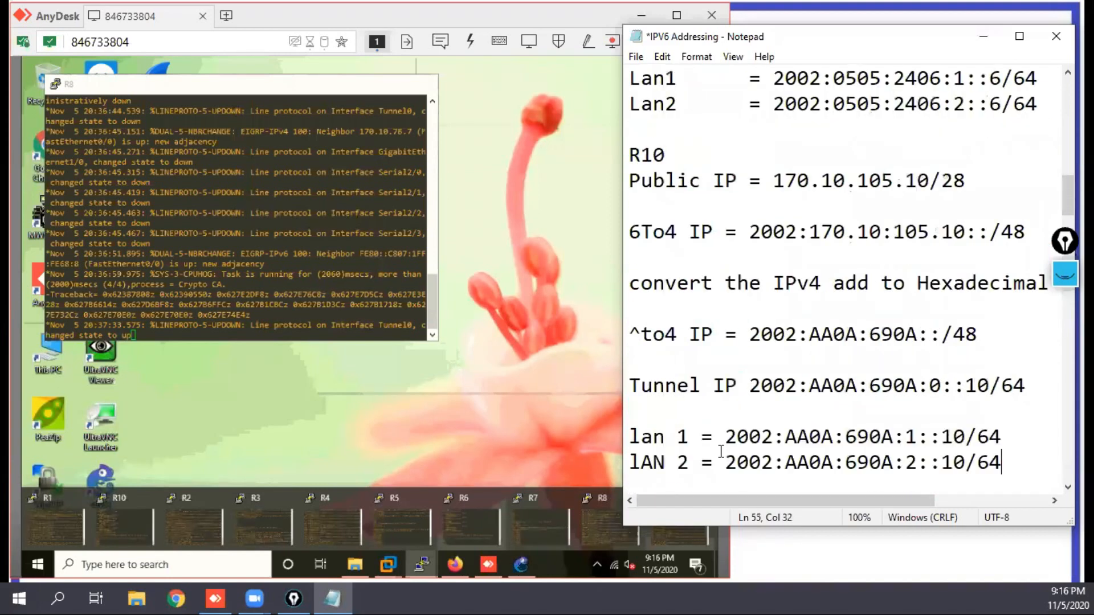
Step: Change the heading of the copied address block to R8
click(698, 143)
key(BackSpace)
key(BackSpace)
text(8)
Step: Set the Public IP in the R8 block to 170.10.78.8/24
click(969, 181)
key(BackSpace)
text(4)
key(Left)
key(Left)
key(BackSpace)
key(BackSpace)
text(8)
key(Left)
key(Left)
key(BackSpace)
key(BackSpace)
key(BackSpace)
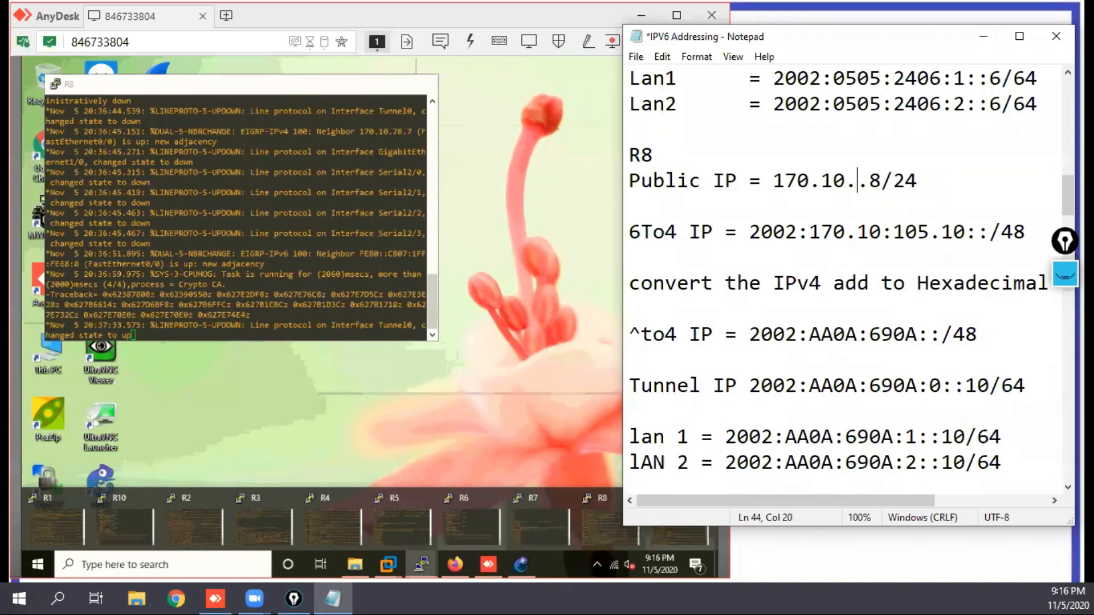
text(78)
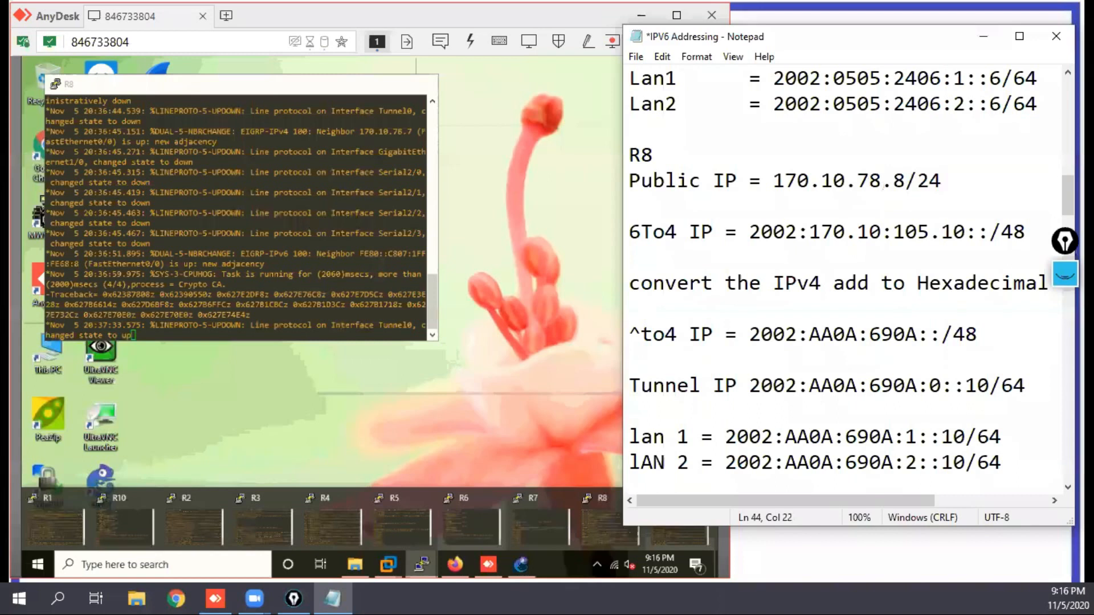
Step: Change the decimal 6To4 IP in the R8 block to 2002:170.10:78.8::/48
click(964, 230)
key(BackSpace)
key(BackSpace)
key(BackSpace)
key(BackSpace)
key(BackSpace)
key(BackSpace)
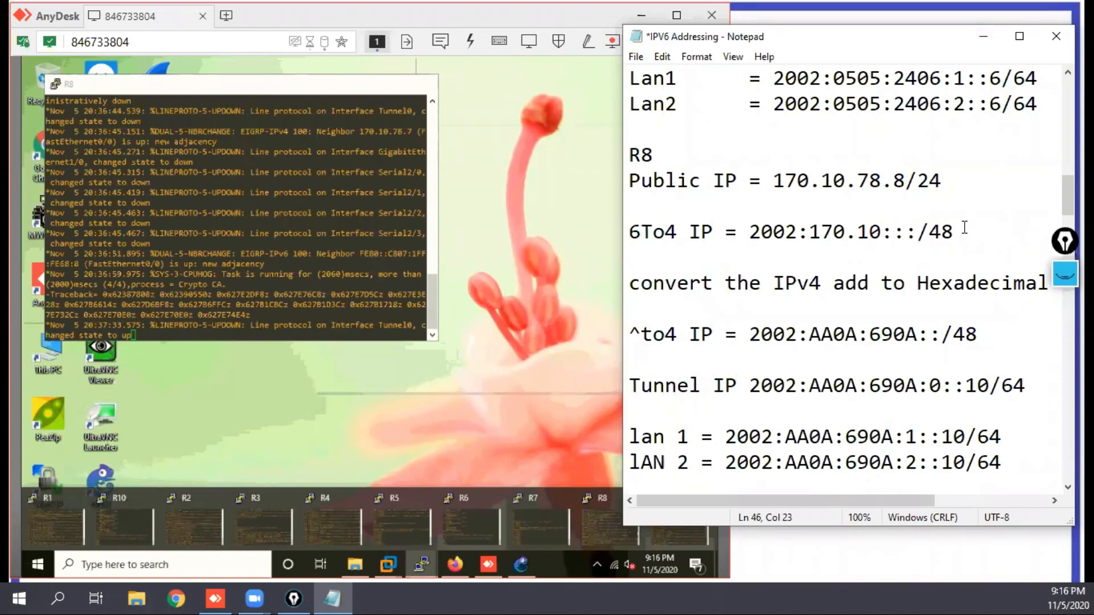
text(78.8)
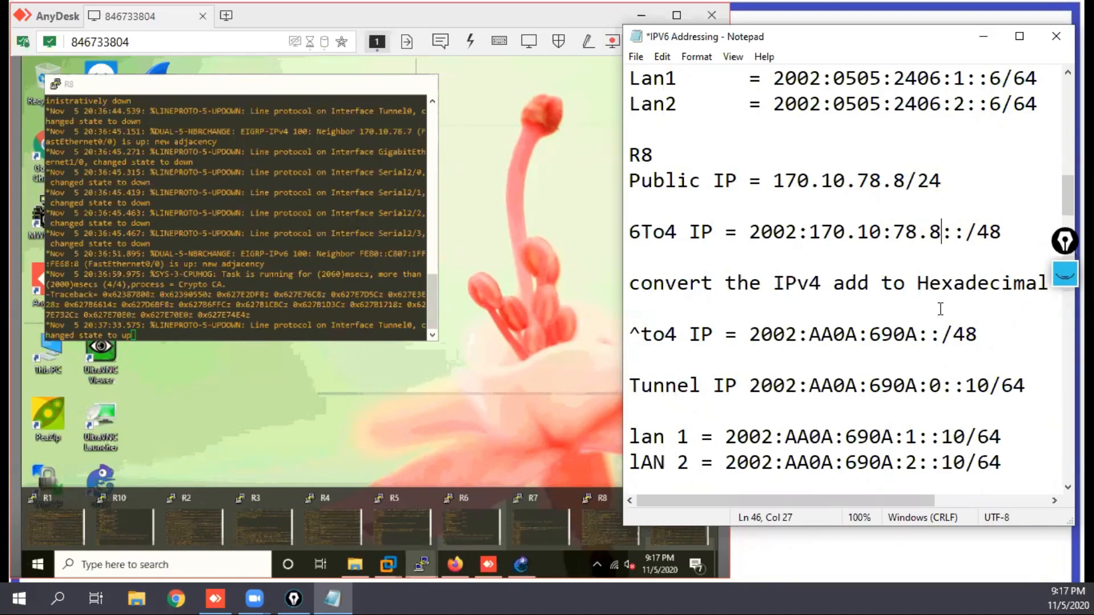
Step: Replace the third group of R8's hexadecimal 6to4 prefix with 4E08, giving 2002:AA0A:4E08::/48
drag(870, 336, 915, 336)
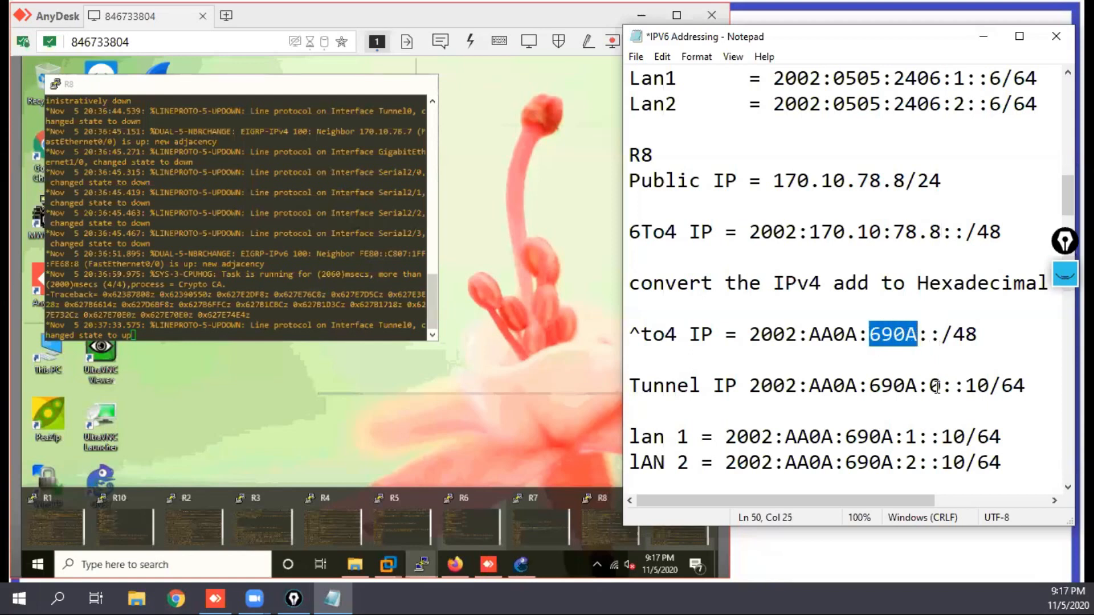
key(BackSpace)
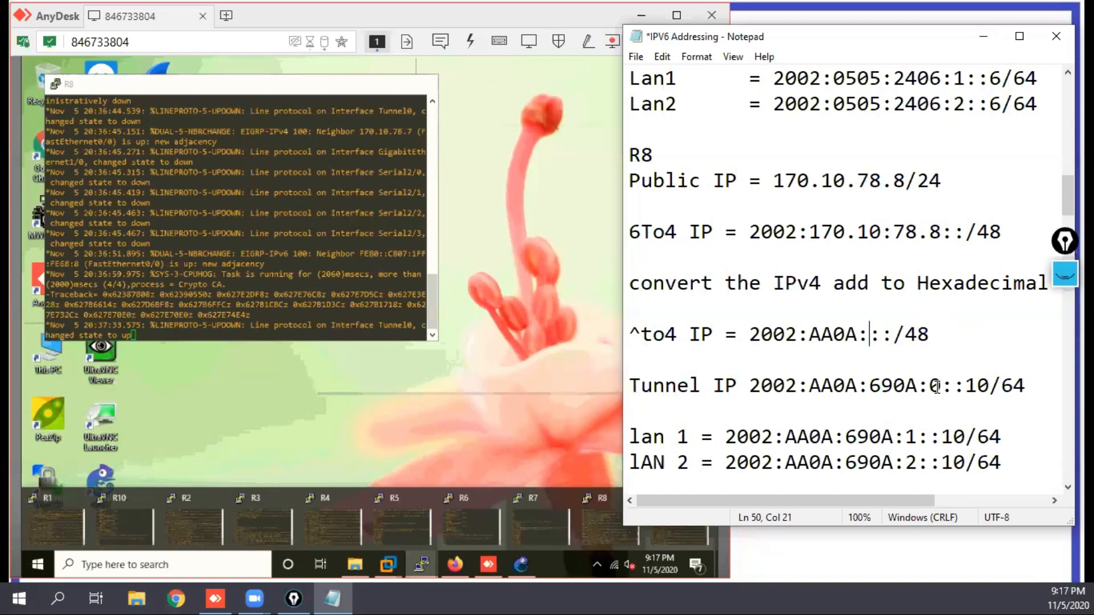
text(4)
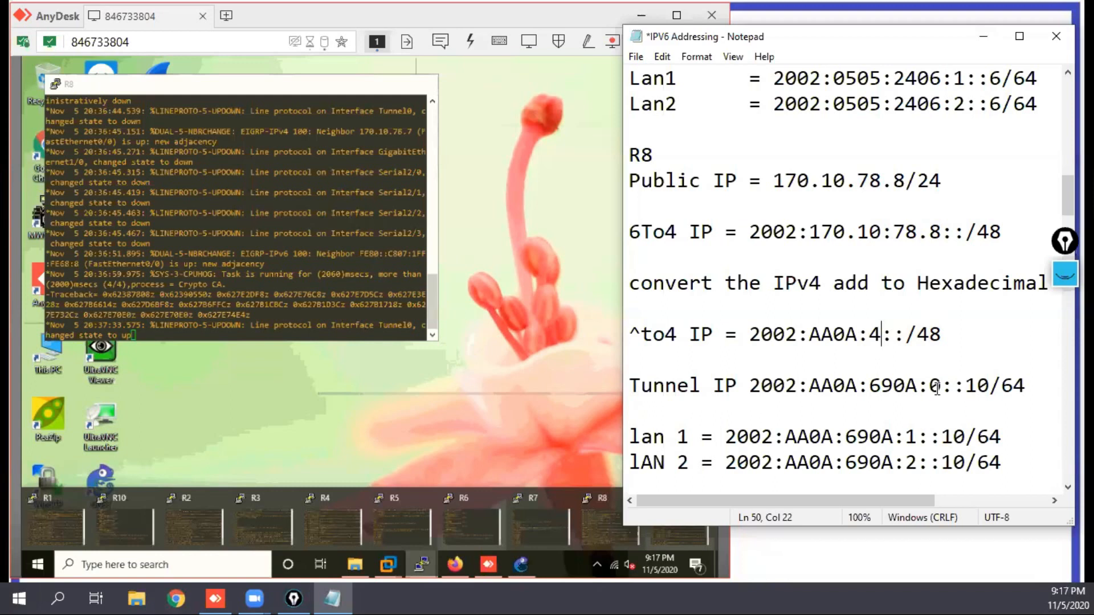
text(e)
key(BackSpace)
text(E)
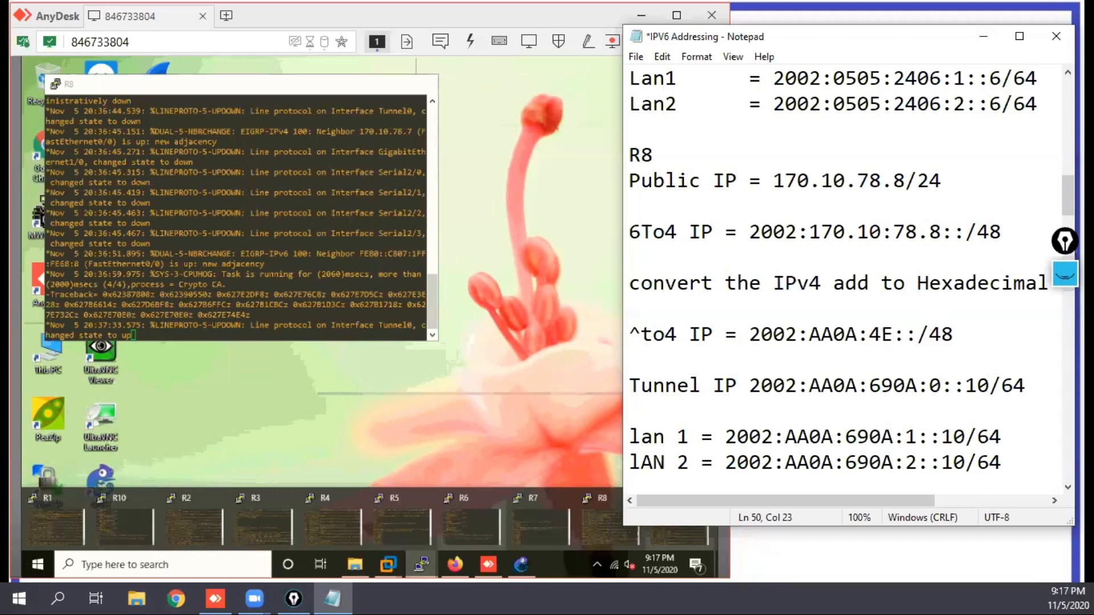
text(08)
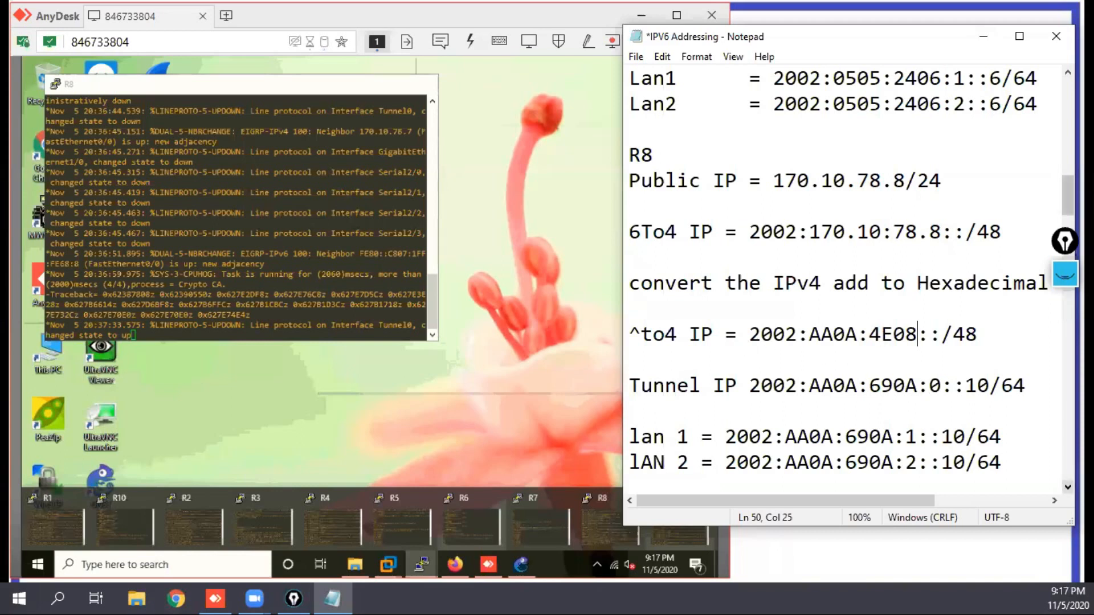
Step: Correct the label of R8's hexadecimal prefix line to read 6to4 IP
click(1068, 487)
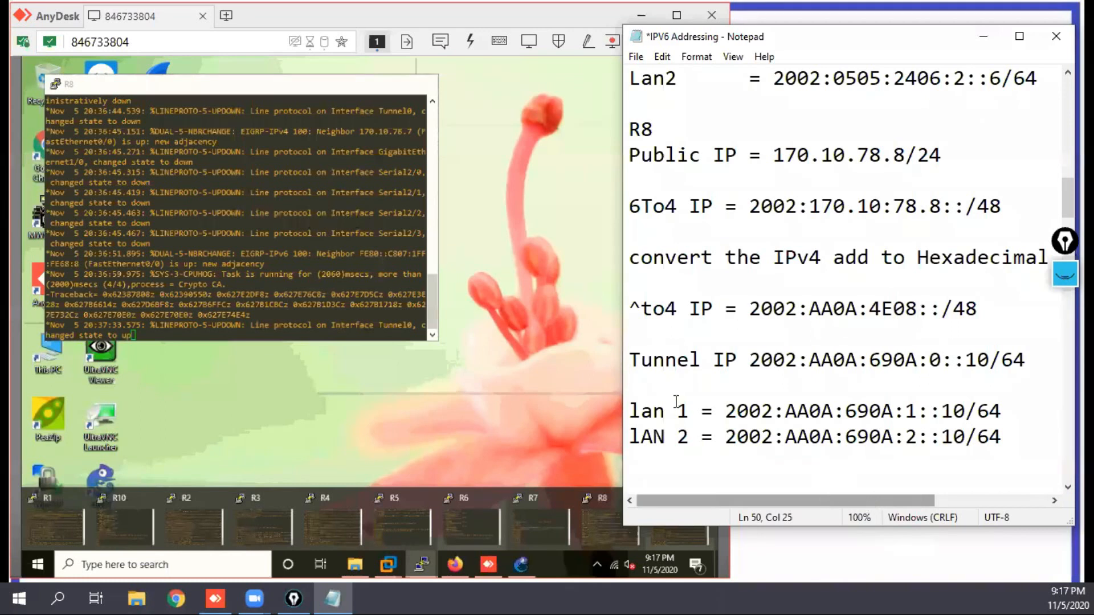
click(640, 310)
key(BackSpace)
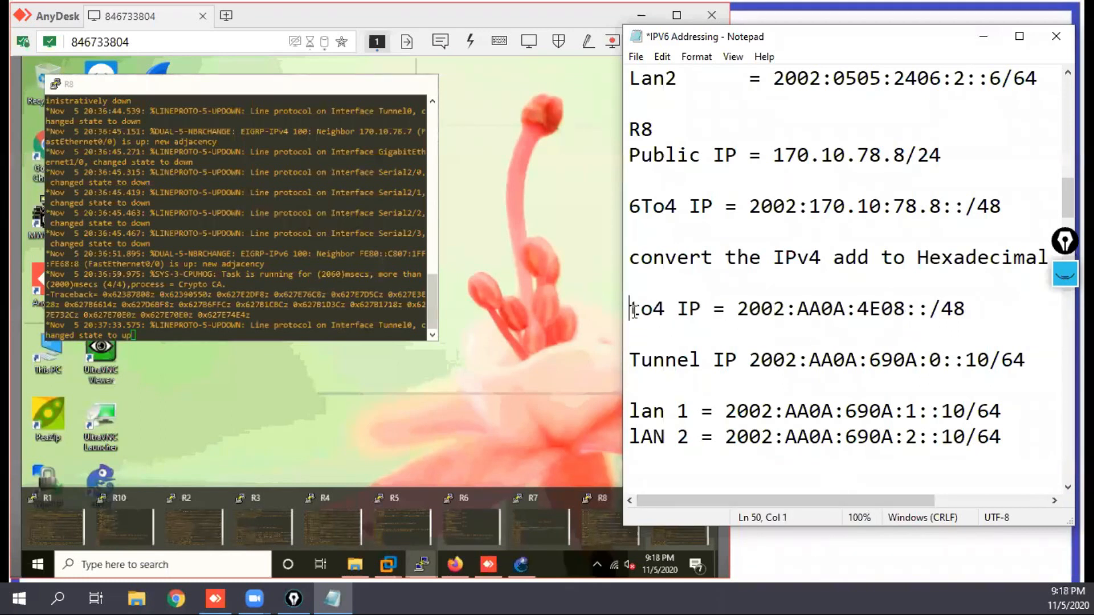
text(6)
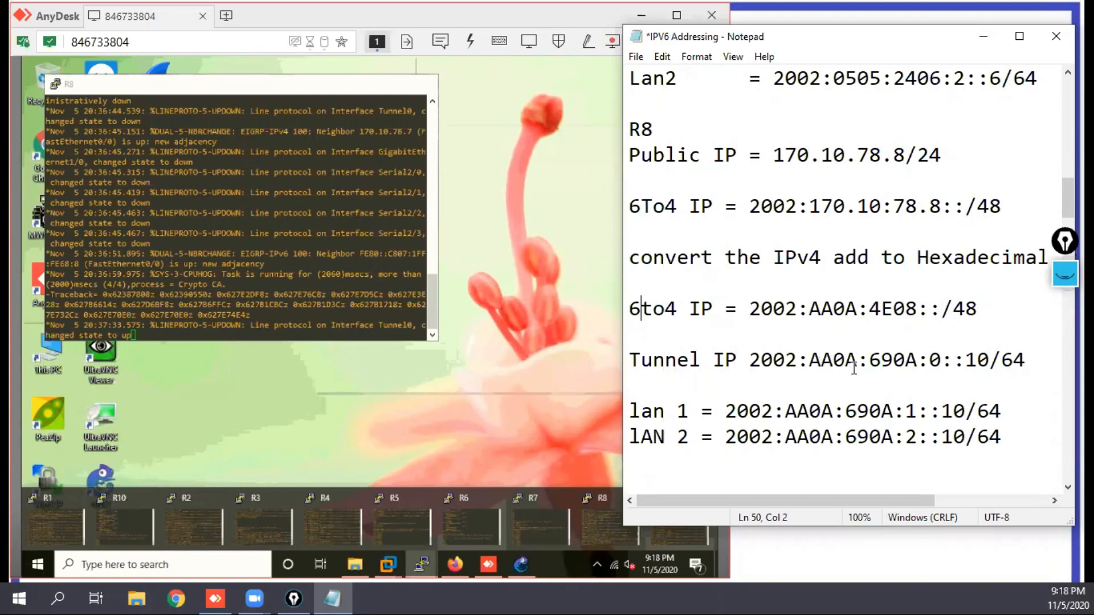
Step: Replace 690A with 4E08 in the Tunnel IP, lan 1 and lAN 2 addresses of the R8 block
drag(870, 309, 915, 301)
key(ctrl+c)
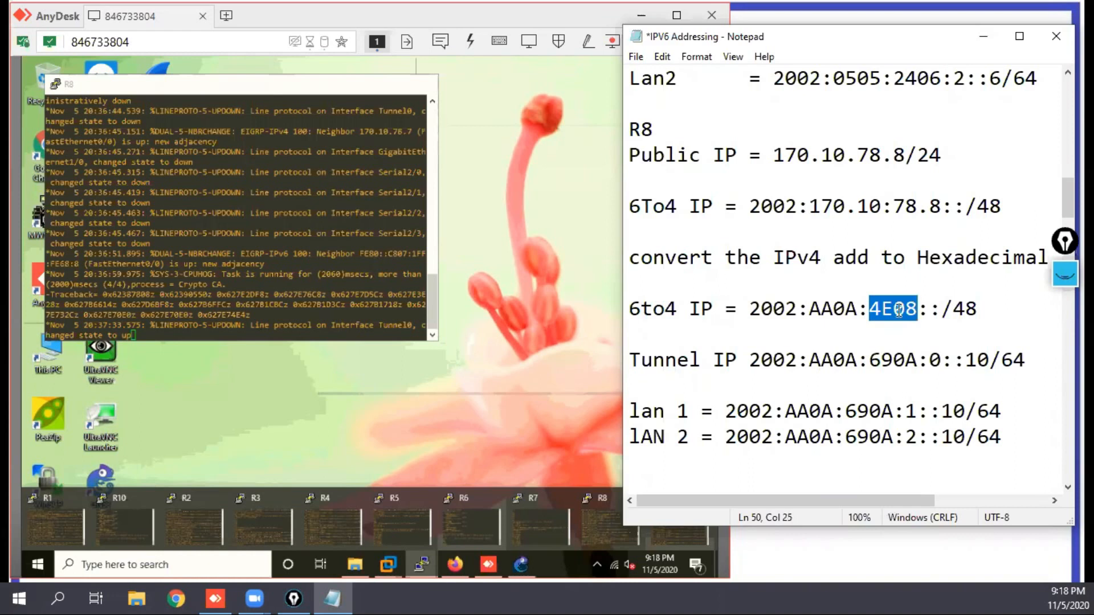
drag(870, 360, 917, 360)
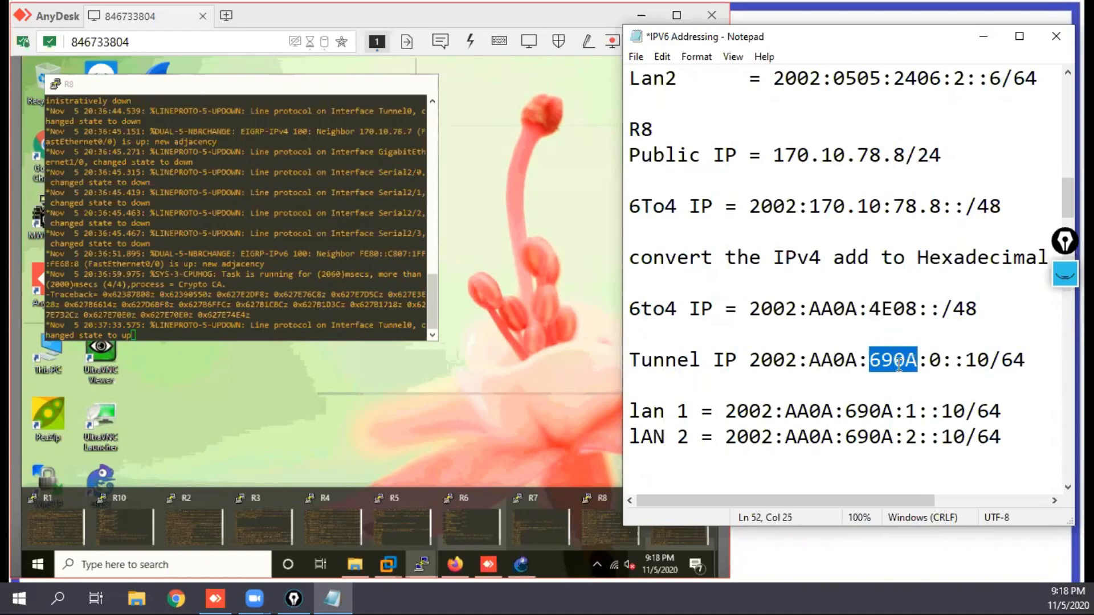
key(ctrl+v)
drag(845, 411, 889, 410)
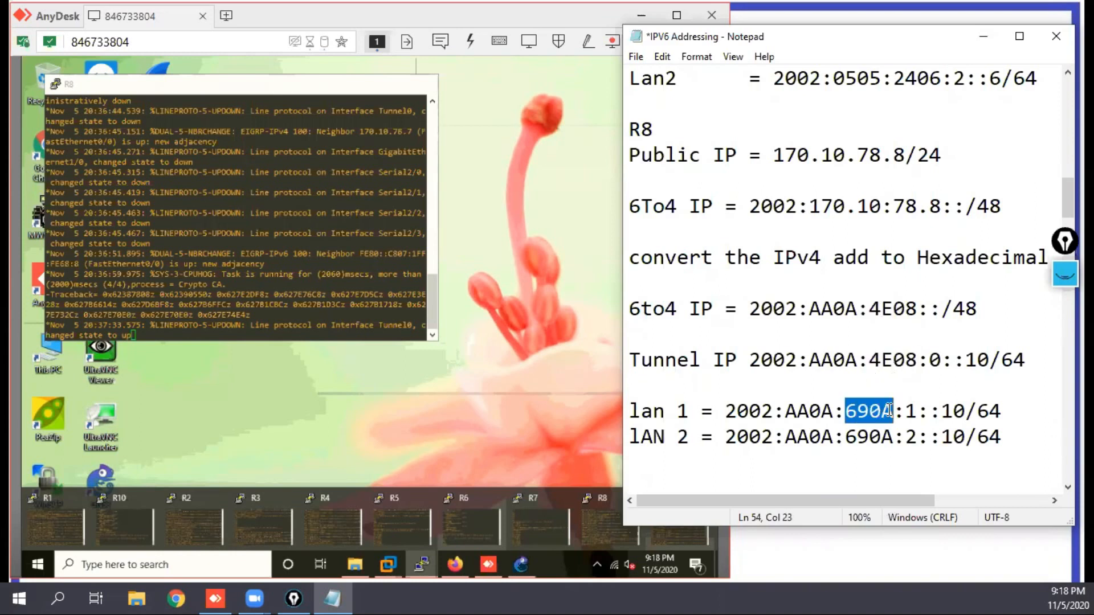
key(ctrl+v)
drag(845, 436, 889, 436)
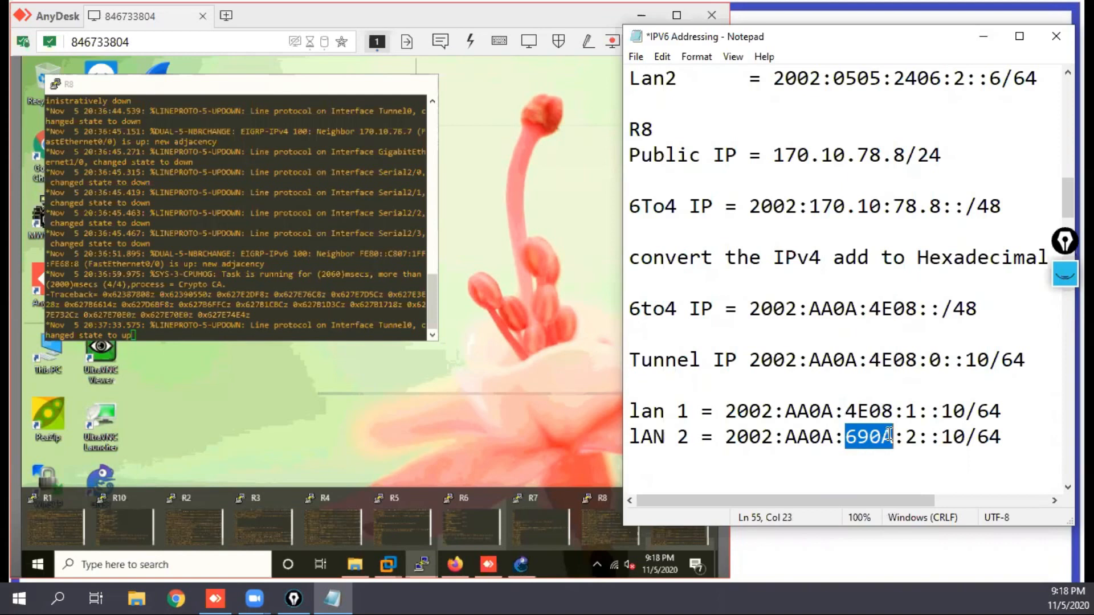
key(ctrl+v)
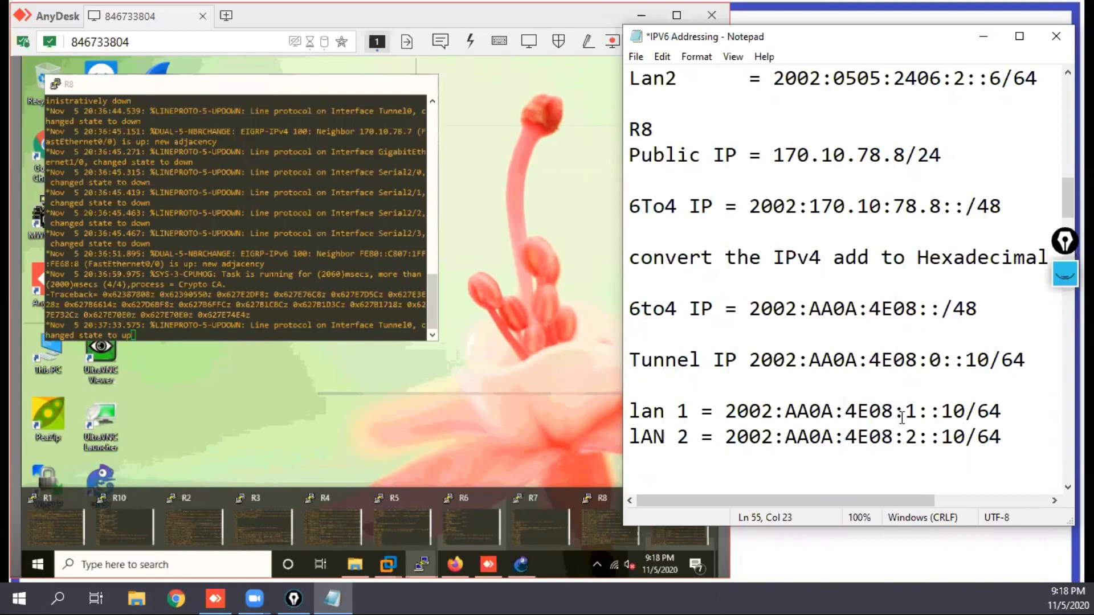
Step: Change the host part of R8's Tunnel IP, lan 1 and lAN 2 addresses to 8, keeping the /64 prefix
drag(984, 359, 972, 360)
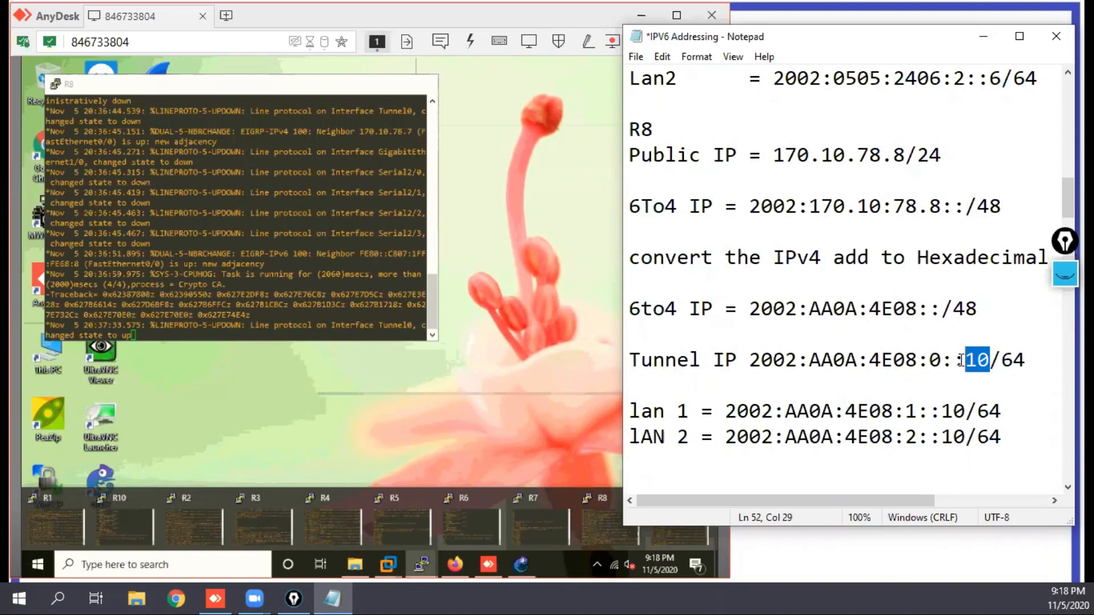
text(8)
click(967, 411)
key(BackSpace)
key(BackSpace)
text(8)
click(965, 437)
key(BackSpace)
key(BackSpace)
text(8)
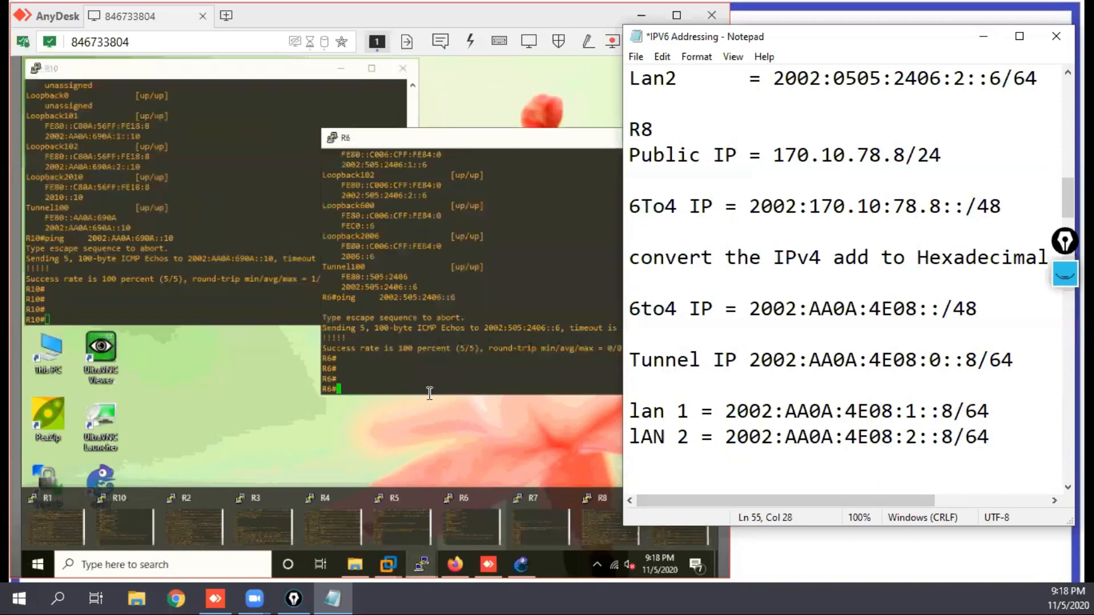
Step: Bring up the R8 console and rearrange the R10, R6 and R8 console windows for side-by-side viewing
mouse_move(432, 572)
click(592, 521)
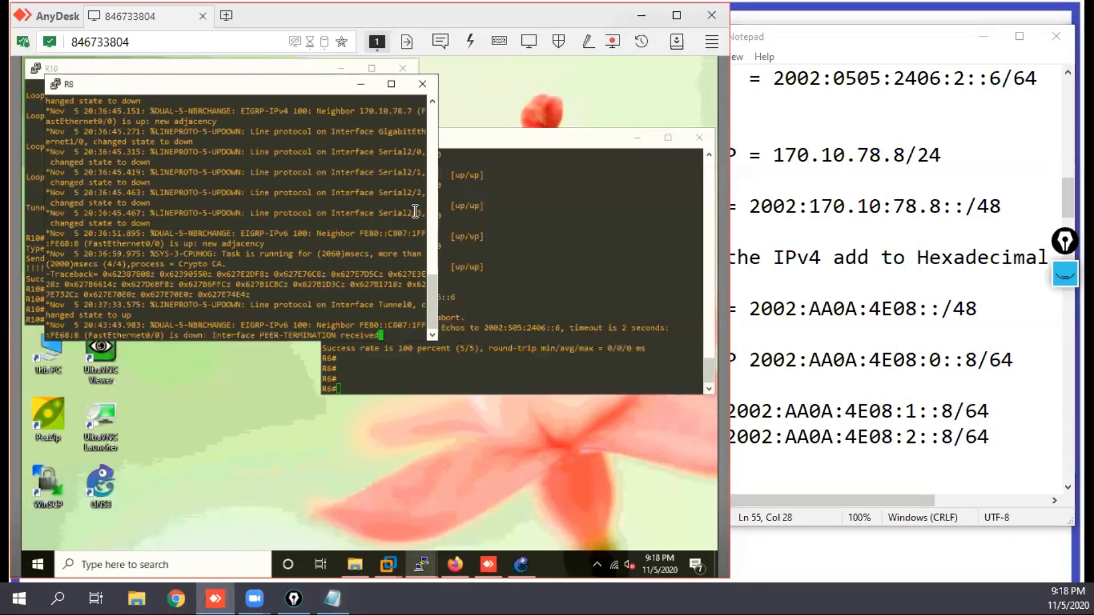
drag(249, 90, 523, 296)
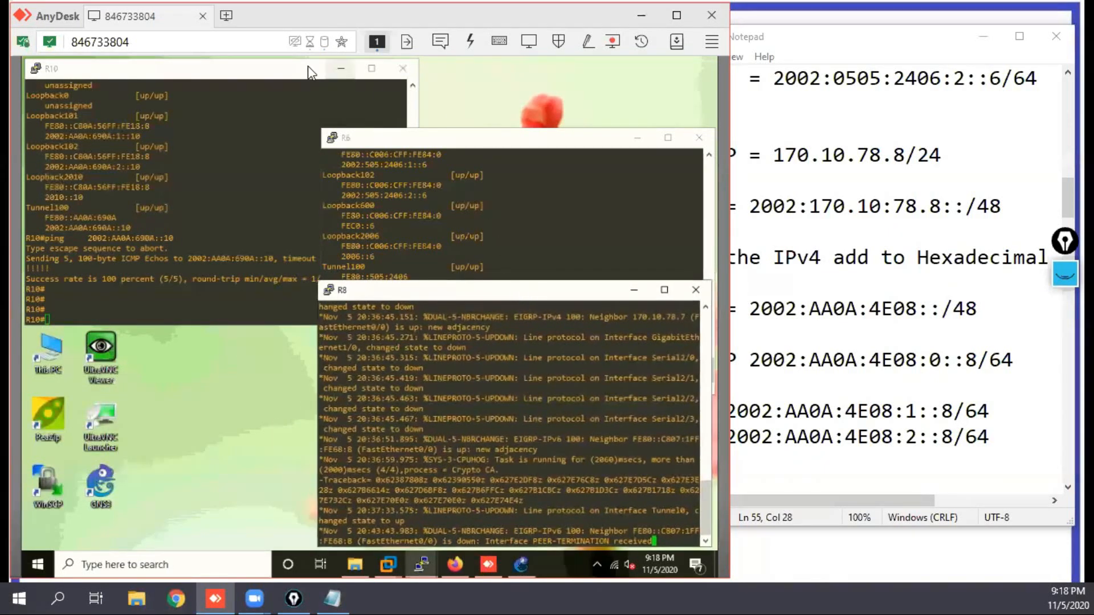
click(285, 73)
drag(285, 75, 258, 184)
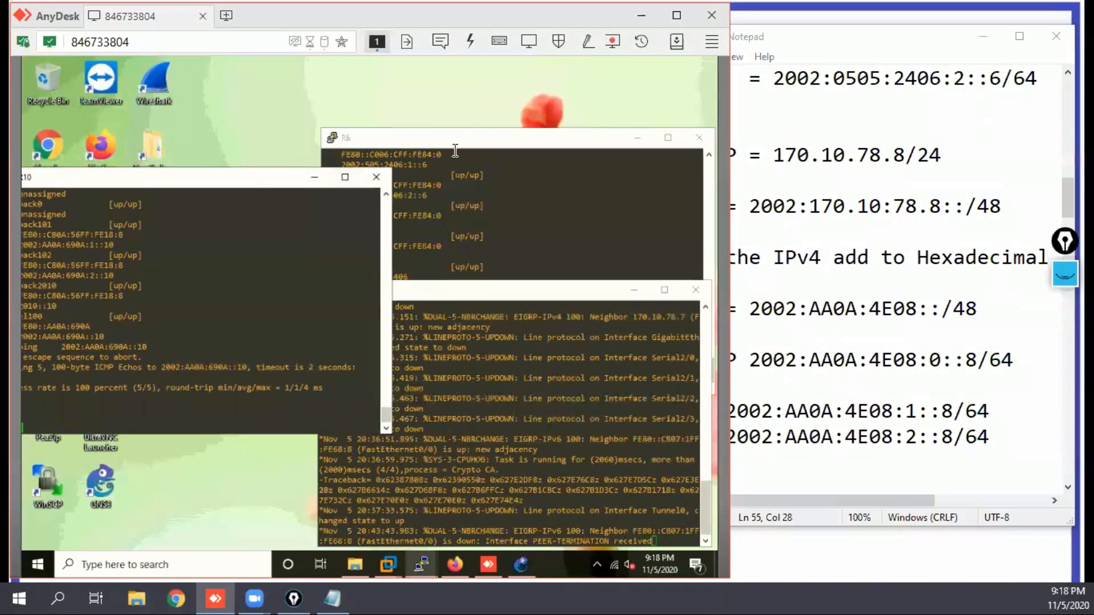
drag(454, 138, 451, 77)
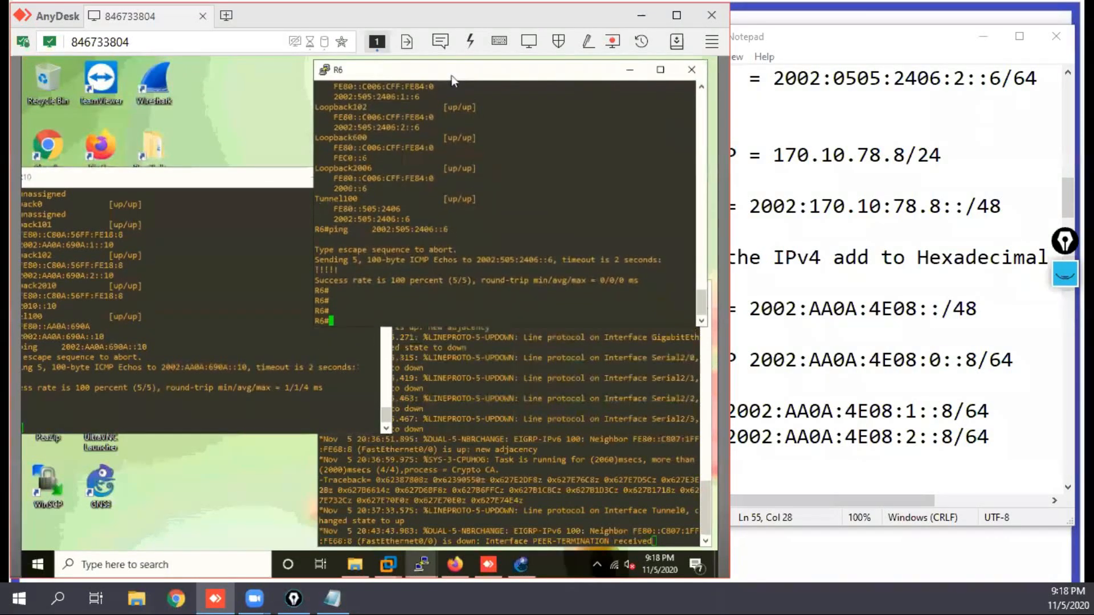
Step: Enter global configuration mode on the R8 console
click(507, 352)
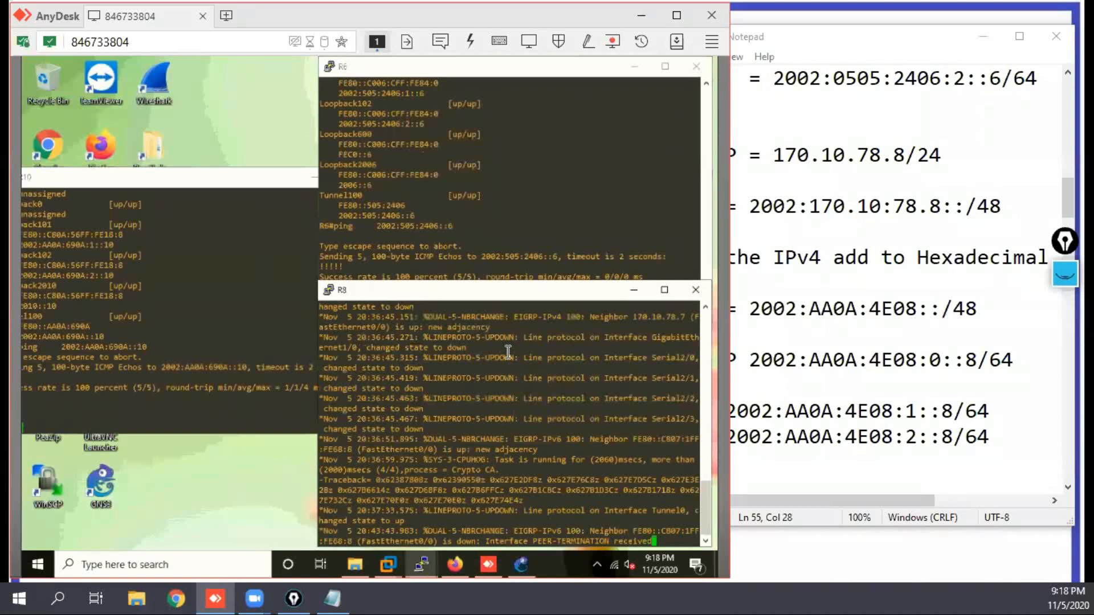
key(Return)
key(Return)
key(Return)
key(Return)
key(Return)
key(Return)
key(Return)
text(c)
key(Return)
key(Return)
key(Return)
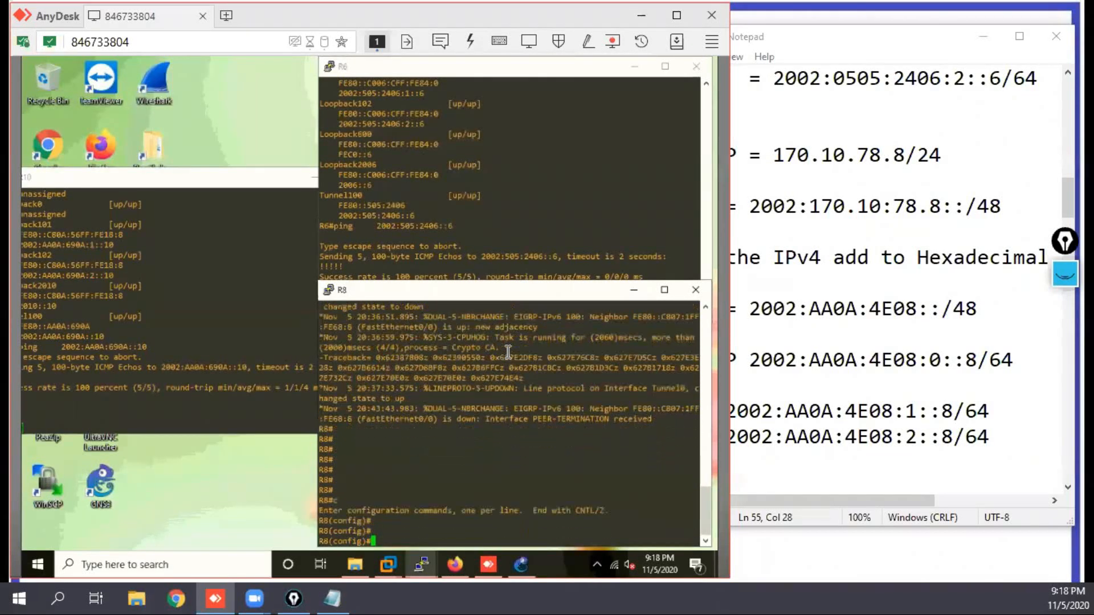
key(Return)
key(Return)
key(Return)
key(Return)
key(Return)
key(Return)
key(Return)
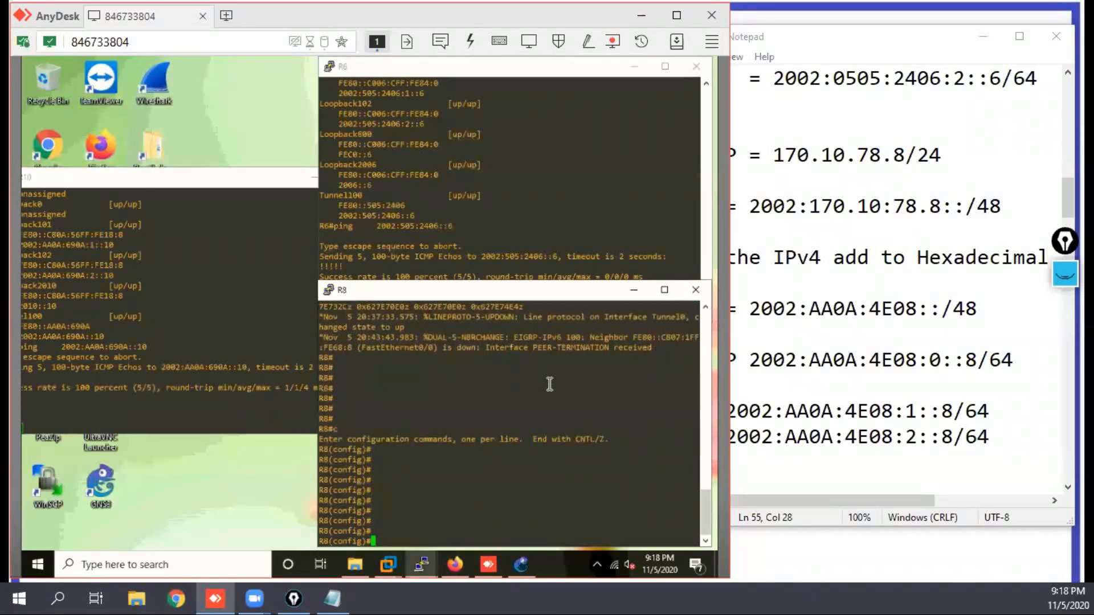
Step: Create loopback 101 on R8 with the planned lan 1 IPv6 address 2002:AA0A:4E08:1::8/64
text(int loo101)
key(Return)
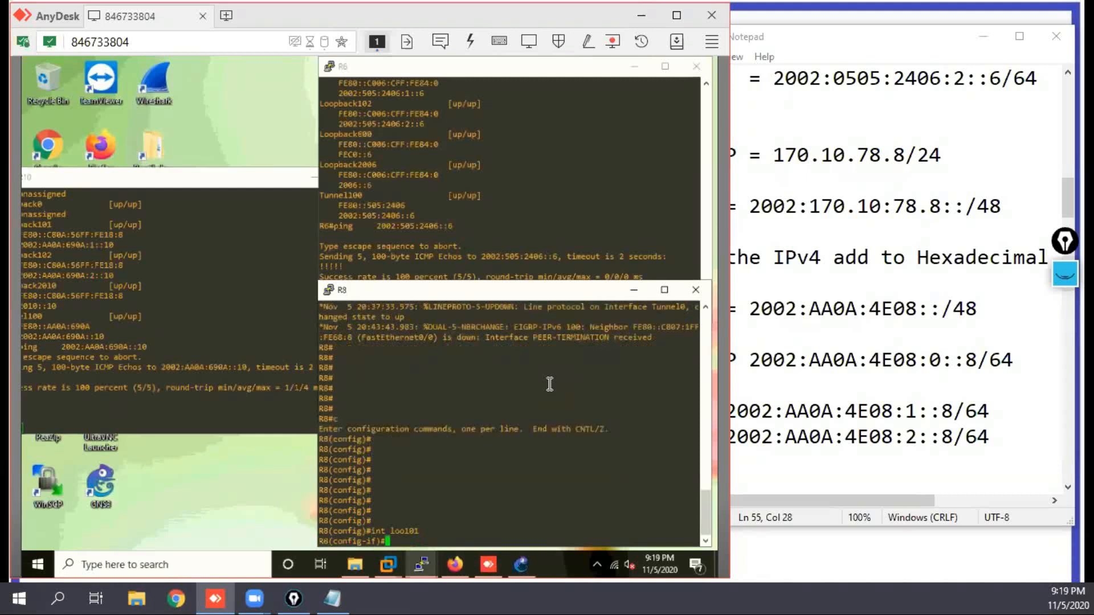
text(ipv add)
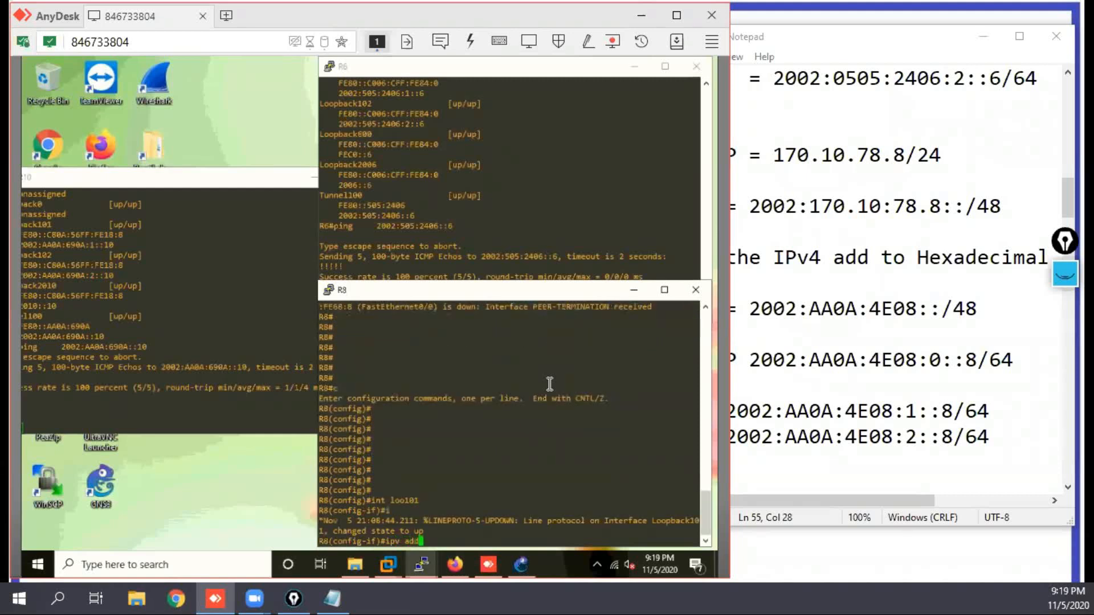
click(813, 473)
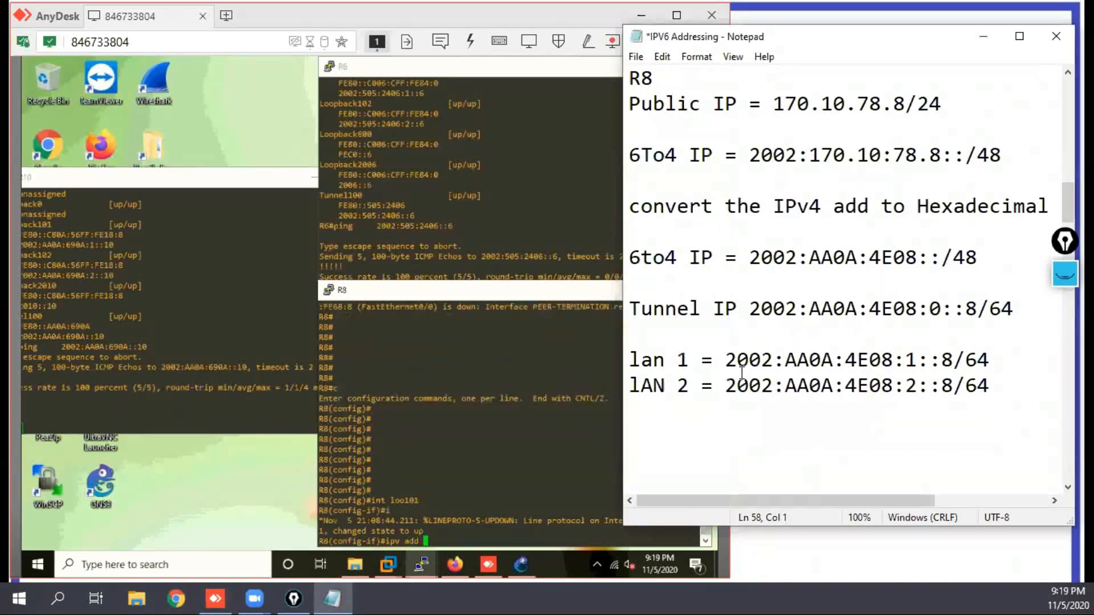
drag(731, 360, 991, 357)
key(ctrl+c)
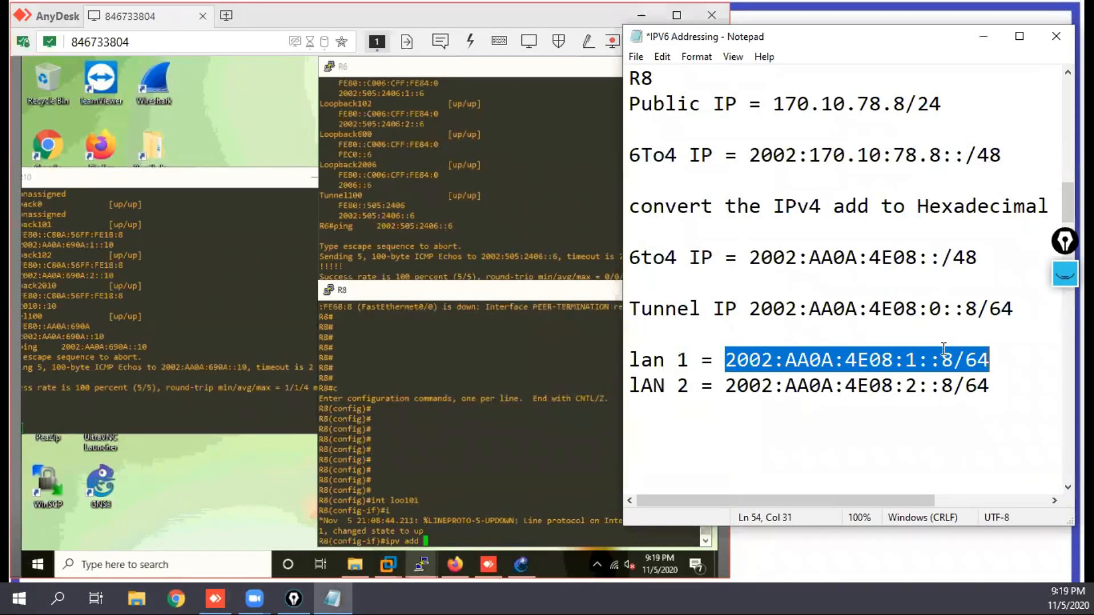
click(513, 467)
right_click(513, 467)
key(Return)
key(Return)
key(Return)
Step: Create loopback 102 on R8 with the IPv6 address 2002:AA0A:4E08:2::8/64
key(Up)
key(Up)
key(BackSpace)
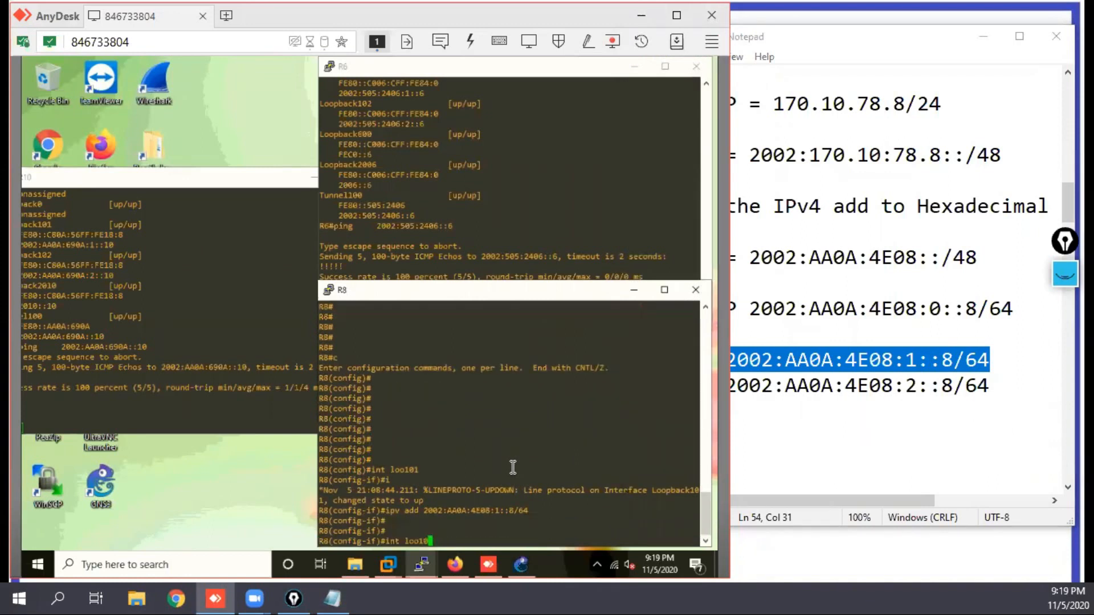
text(2)
key(Return)
key(Up)
key(Return)
key(Up)
key(Up)
key(Left)
key(Left)
key(Left)
key(Left)
key(Left)
key(Left)
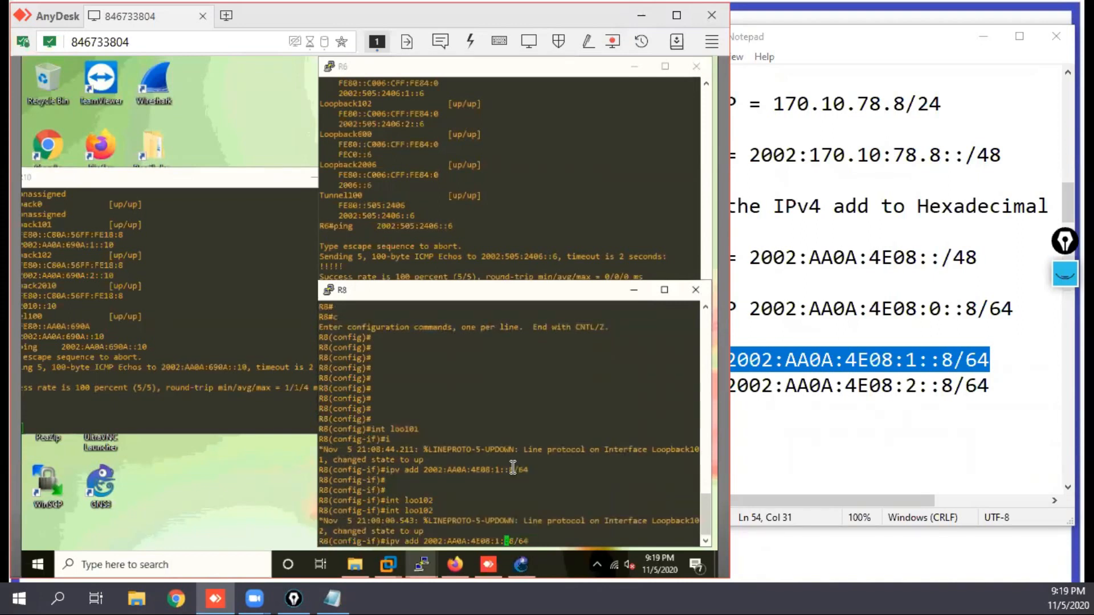
key(BackSpace)
text(2)
key(Return)
key(Return)
key(Return)
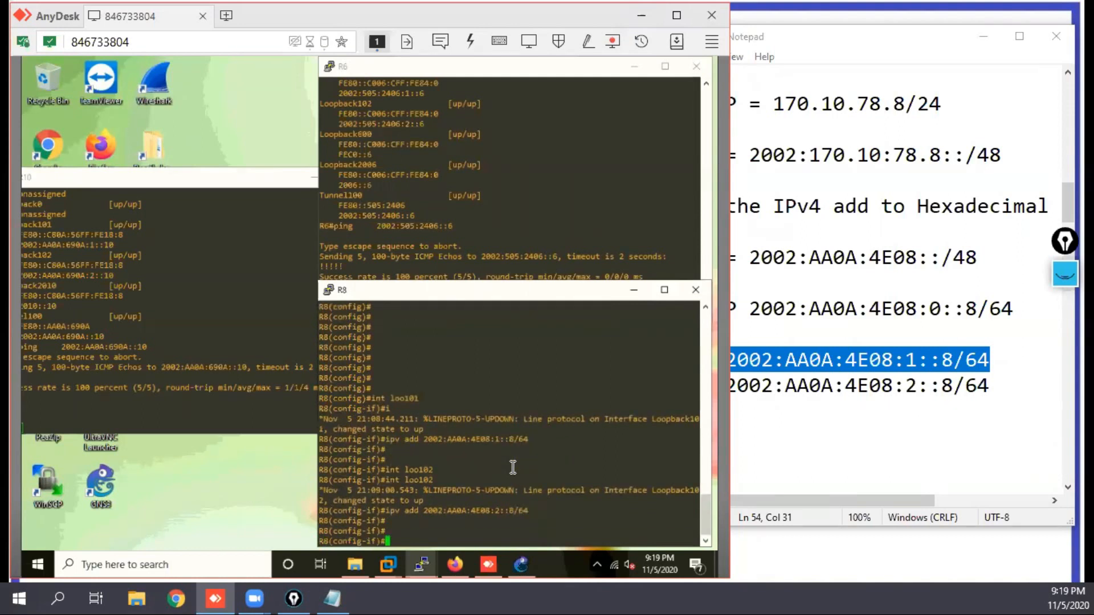
Step: Create tunnel interface 100 on R8 with the IPv6 address 2002:AA0A:4E08:0::8/64
text(exi)
key(Return)
text(int tun 100)
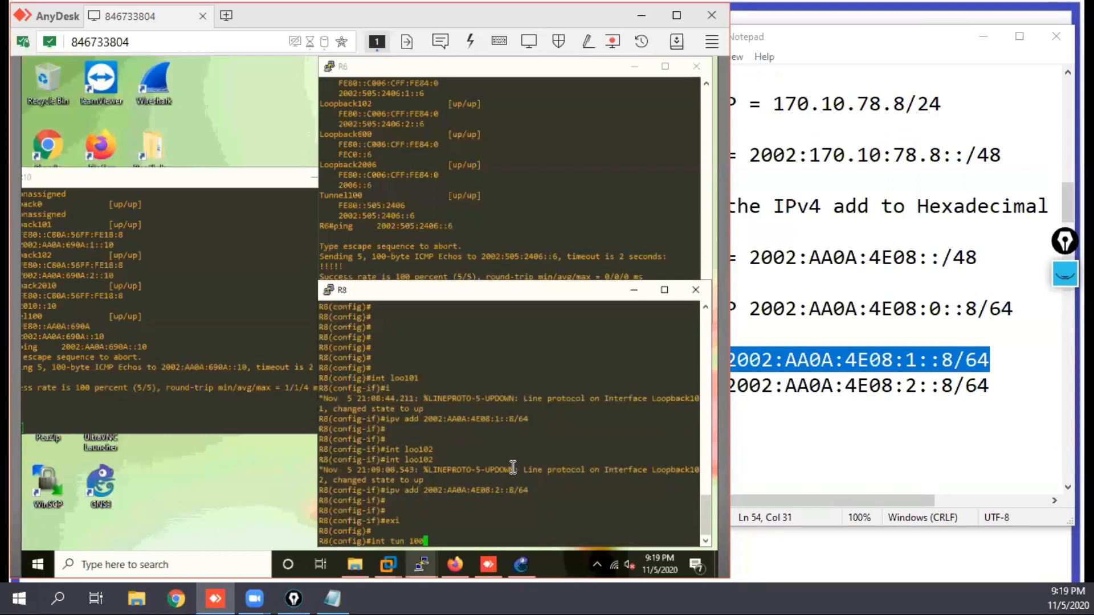
key(Return)
text(exi)
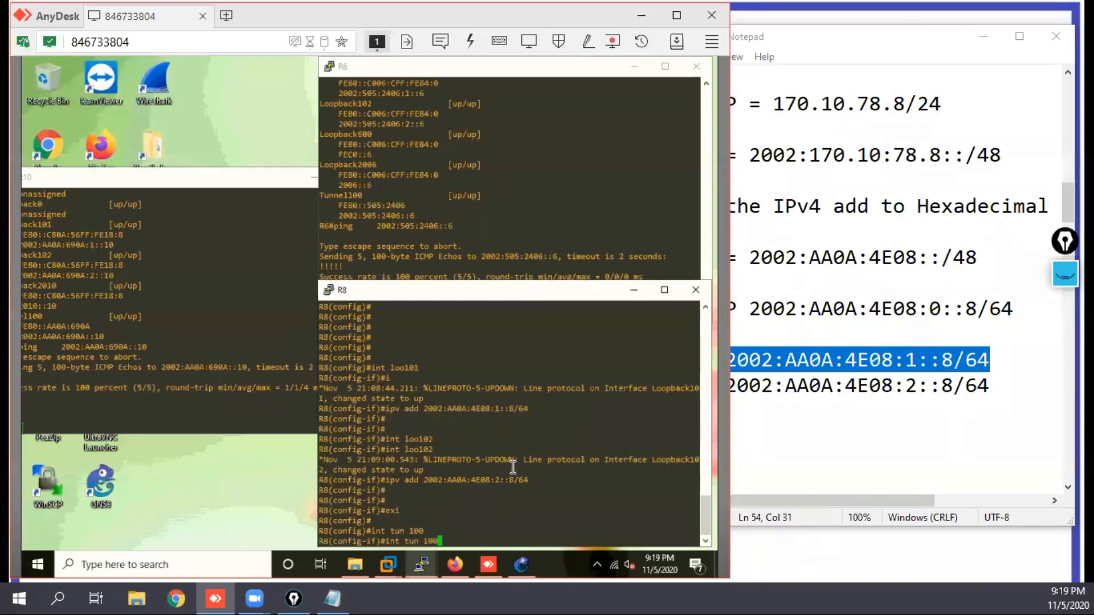
key(Up)
key(Left)
key(Left)
key(Left)
key(Left)
key(Left)
key(Left)
key(Left)
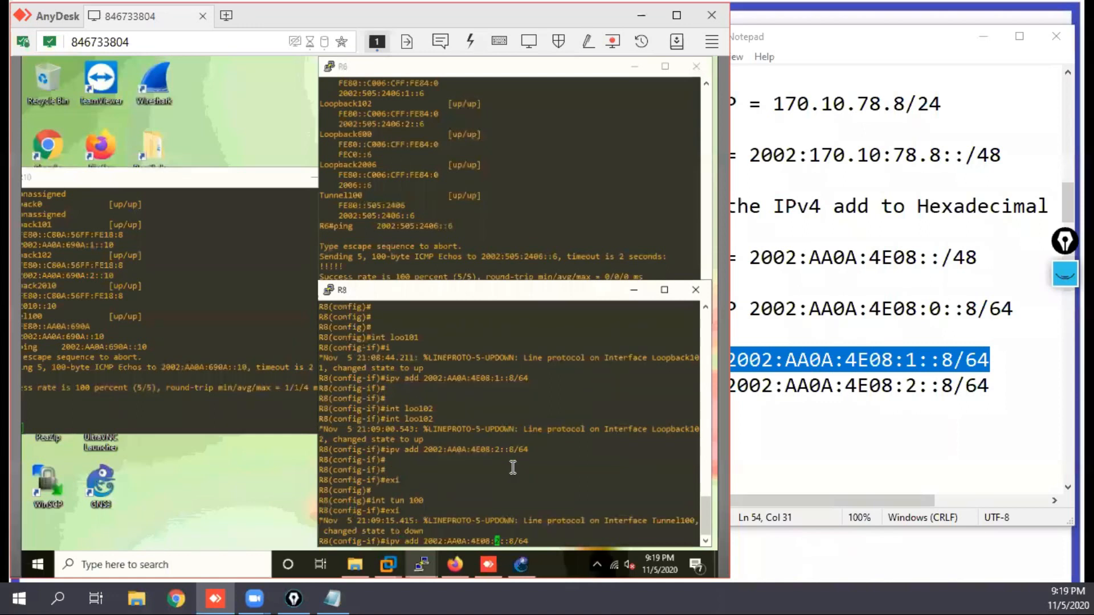
key(Delete)
text(0)
key(Return)
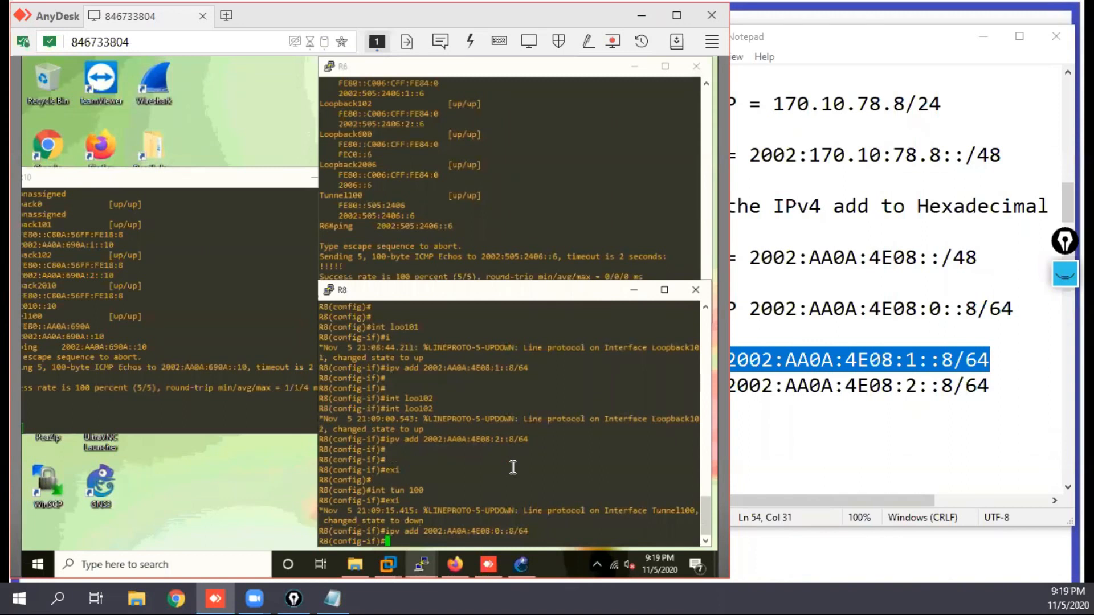
key(Return)
key(Return)
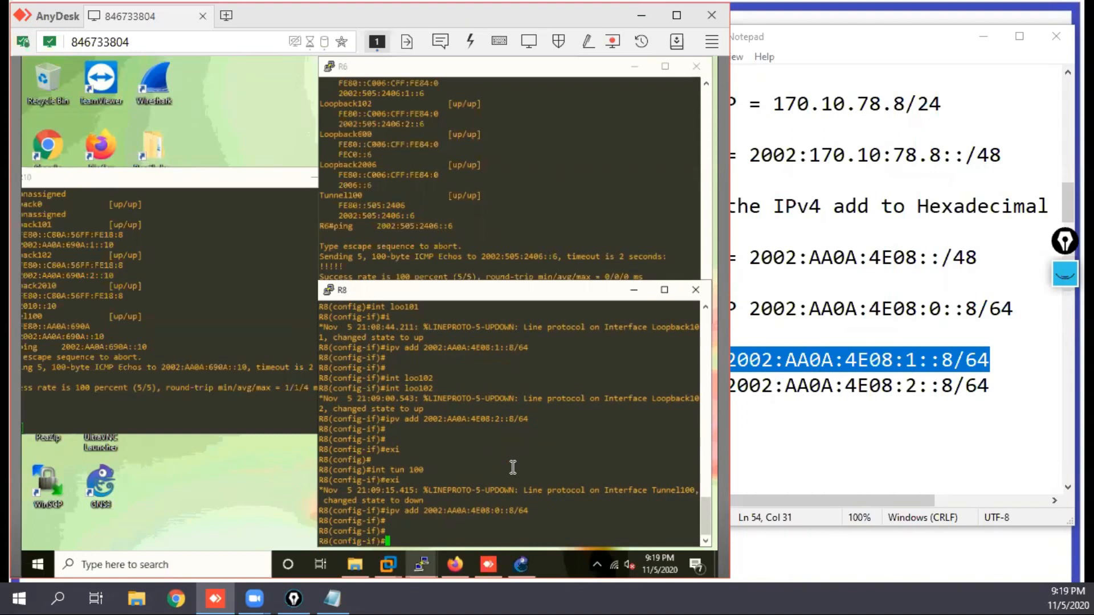
Step: Set tunnel 100's source to 170.10.78.8 and check it against FastEthernet0/0 in R8's interface address summary
text(tun so 170.10.78.8)
key(Return)
text(do s)
key(Return)
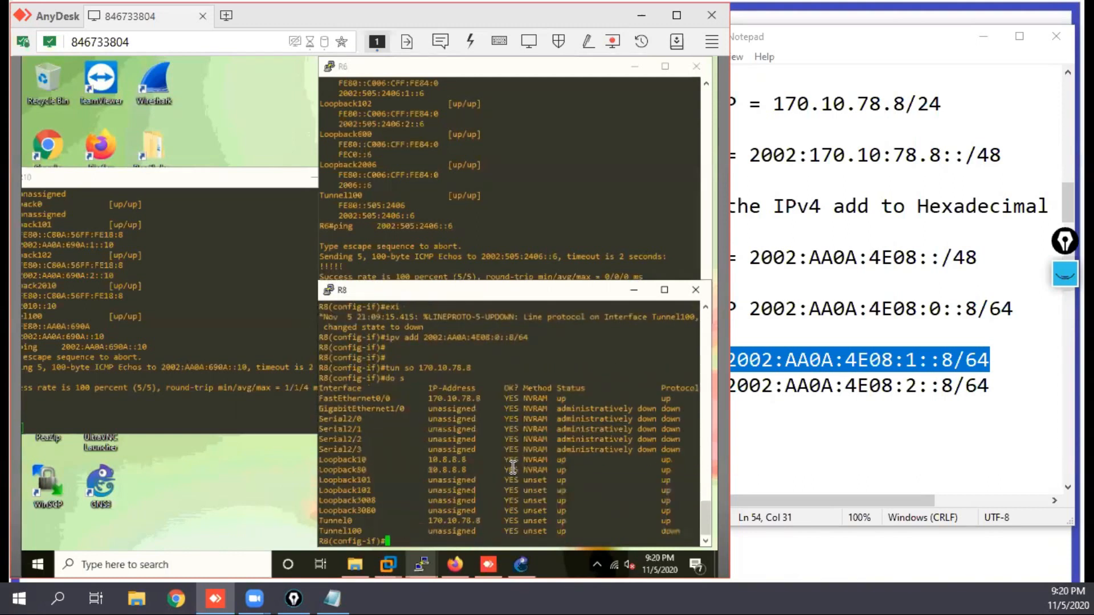
drag(485, 399, 425, 399)
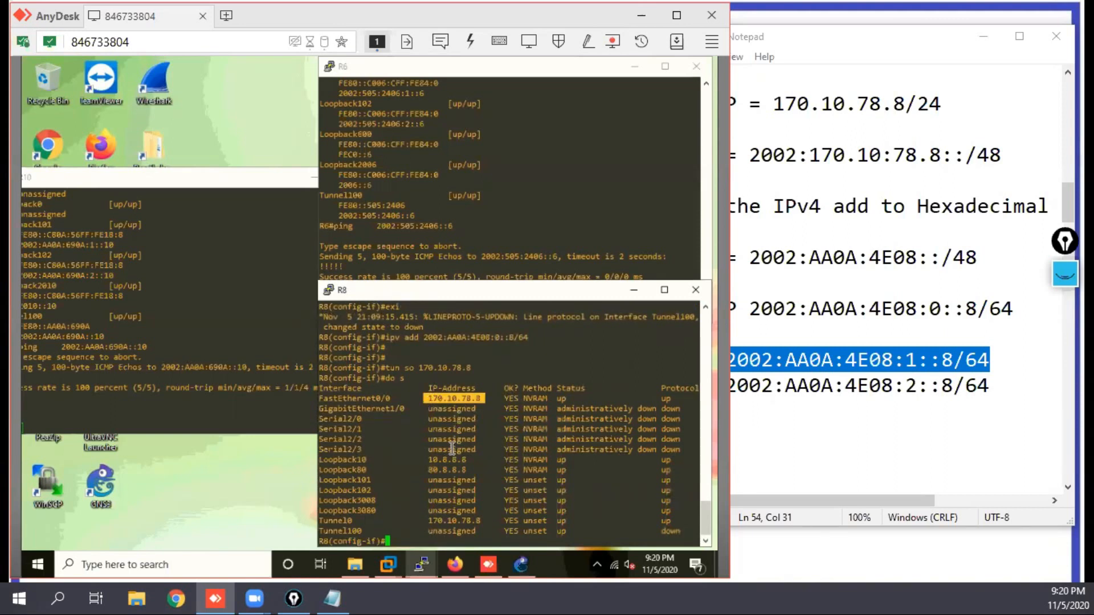
Step: Set tunnel 100's mode on R8 to ipv6ip 6to4 and leave configuration mode
key(Return)
key(Return)
text(tun mo)
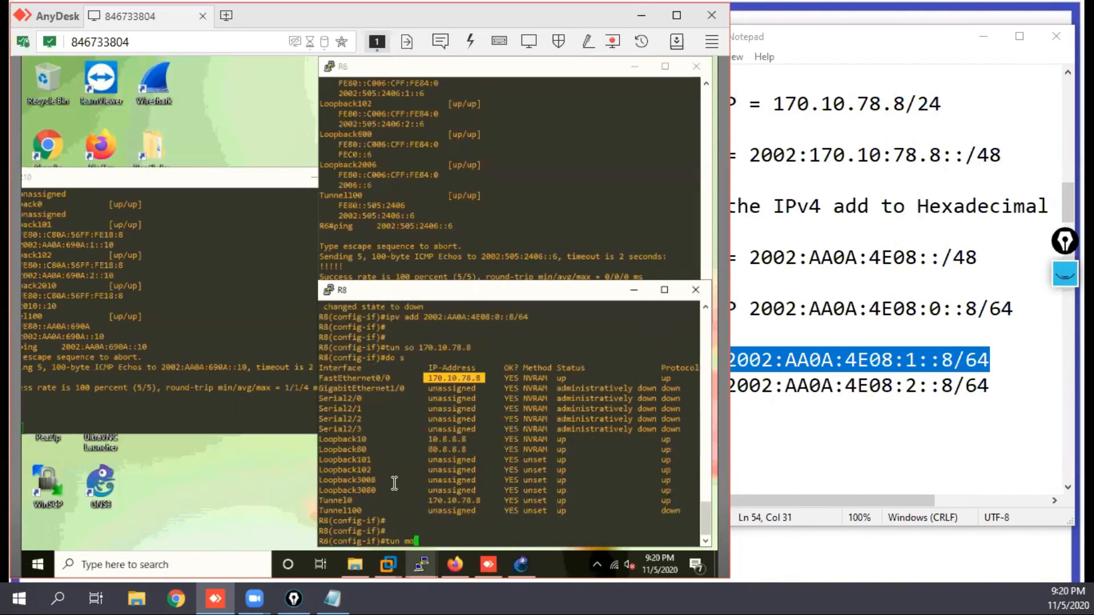
text( ipv6ip 6t)
key(Tab)
key(Return)
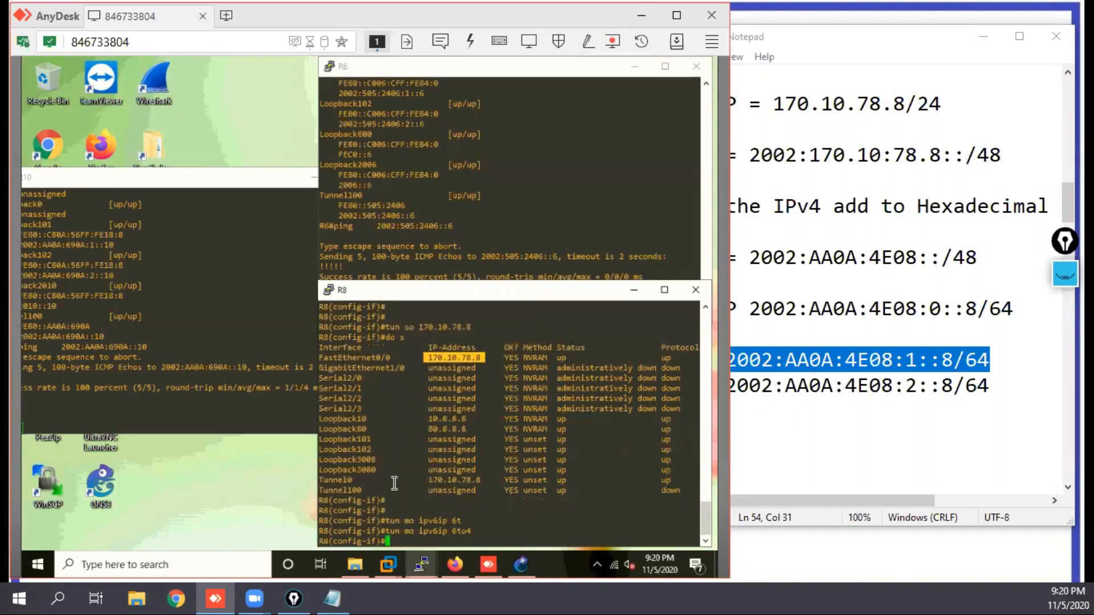
key(Return)
key(Return)
key(Return)
key(Return)
text(end)
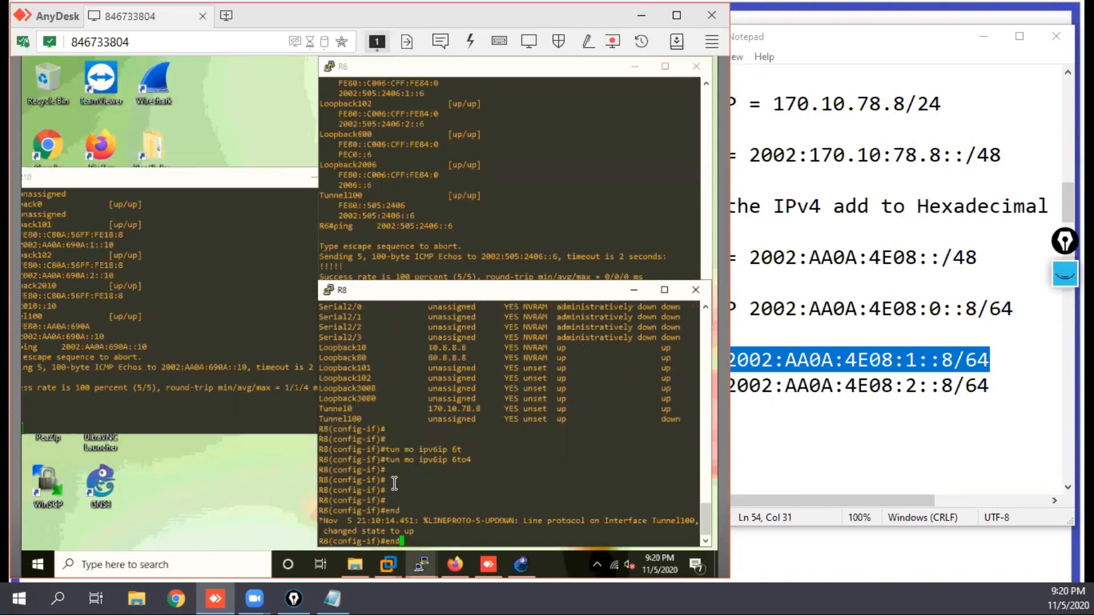
key(Return)
key(Return)
key(Return)
key(Return)
key(Return)
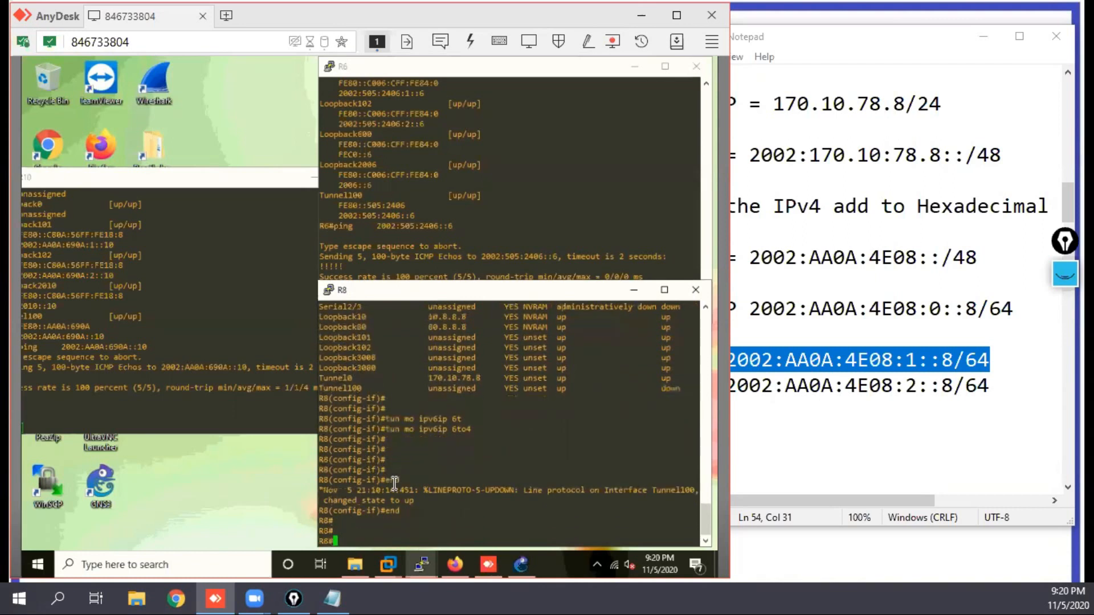
Step: Ping R8's own tunnel address 2002:AA0A:4E08:0::8 from R8, copying the address from the addressing notes
text(ping)
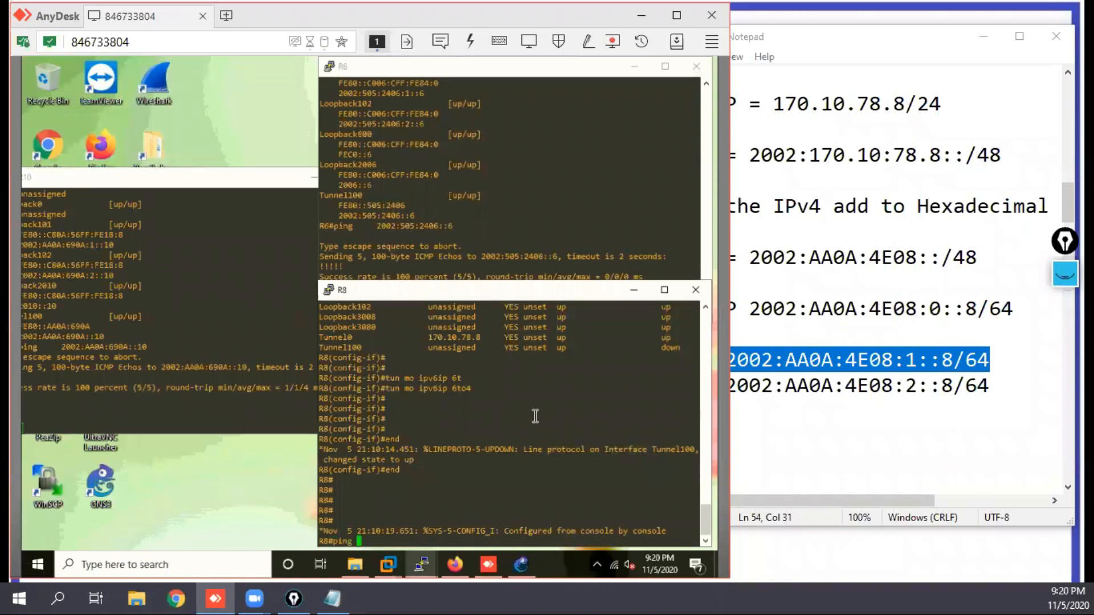
click(793, 402)
drag(749, 308, 977, 308)
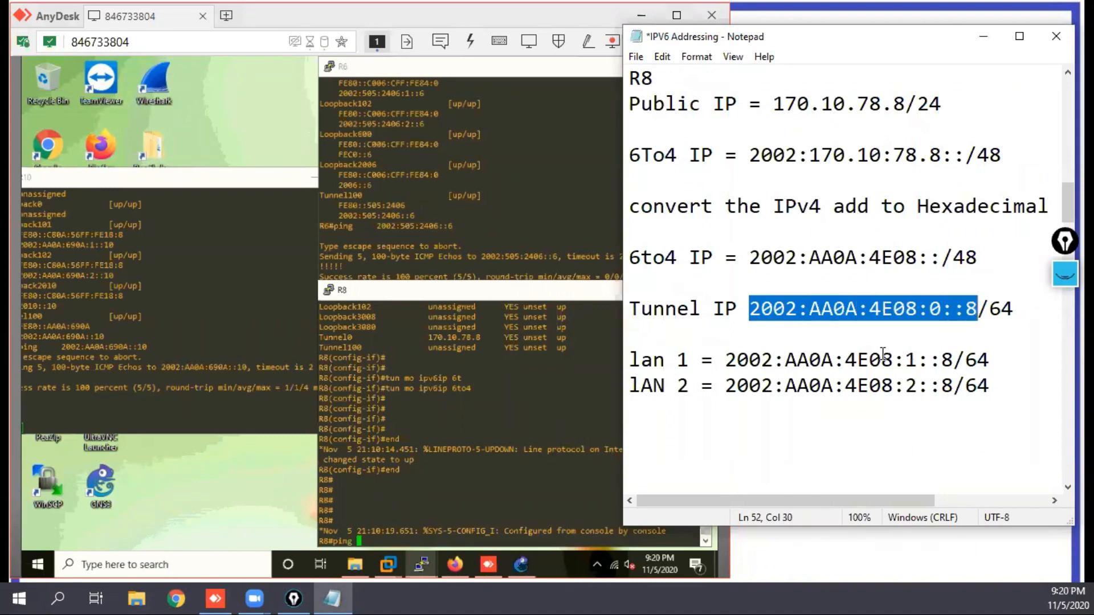
right_click(443, 421)
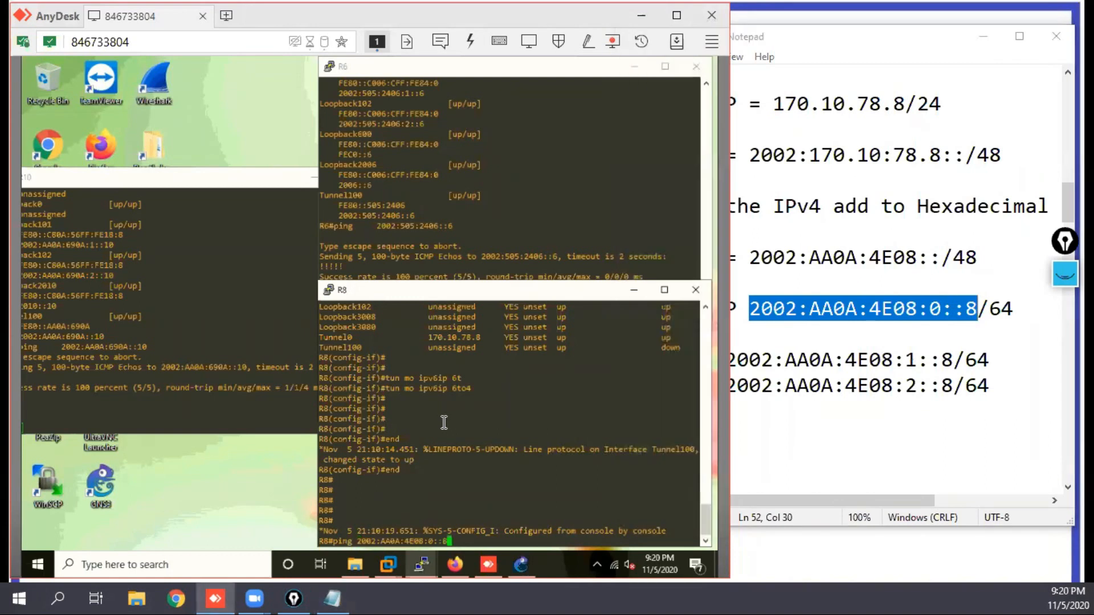
key(Return)
key(Return)
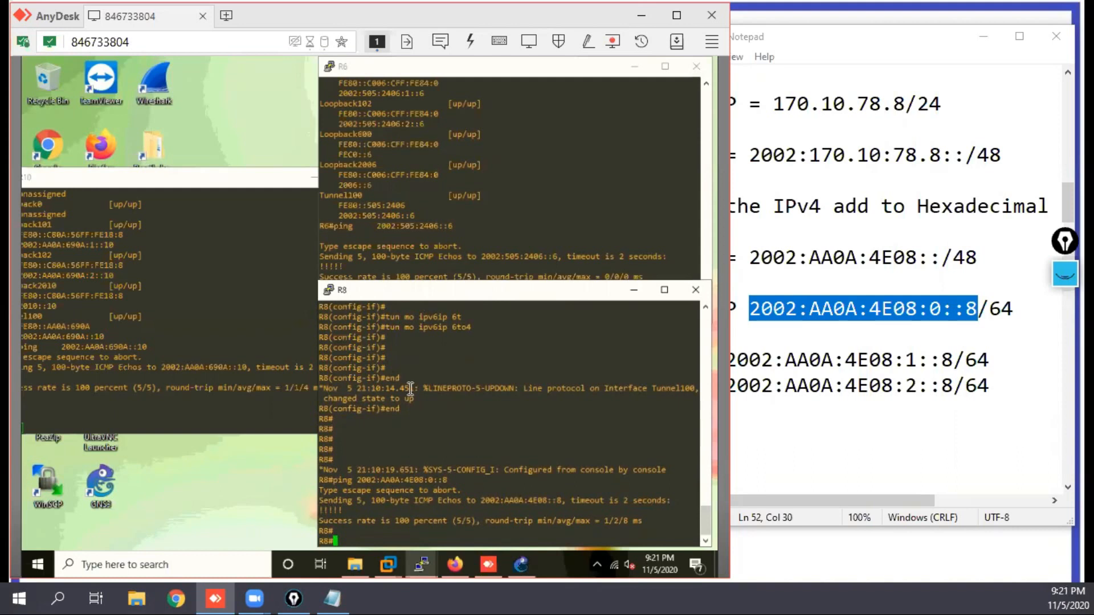
Step: From R10, repeat the ping to its own tunnel address and ping R8's tunnel address 2002:AA0A:4E08:0::8
drag(189, 179, 218, 179)
key(Up)
key(Return)
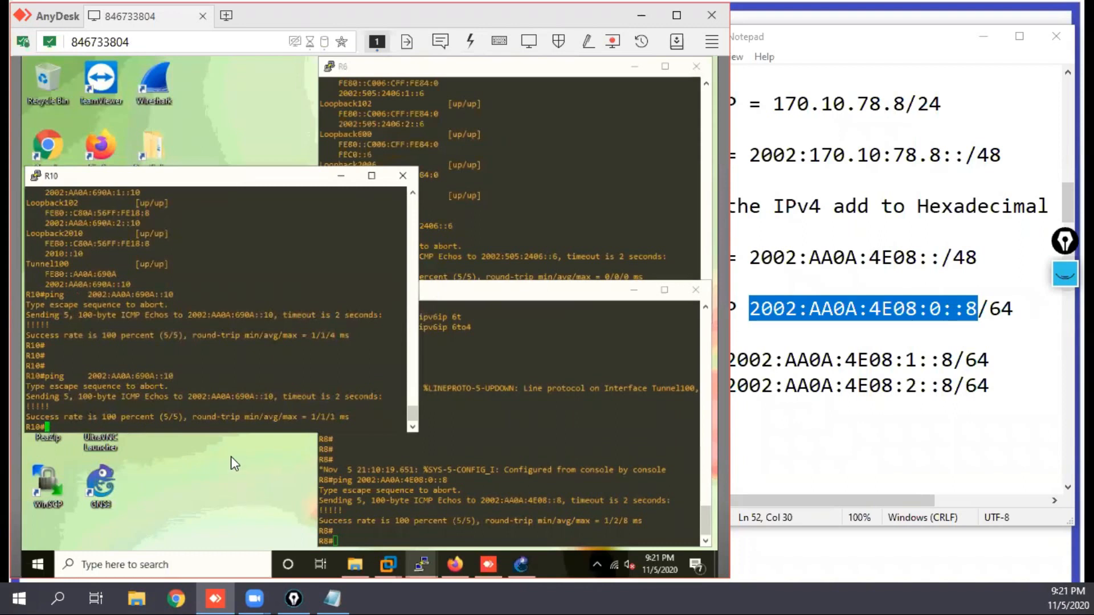
text(ping)
right_click(276, 368)
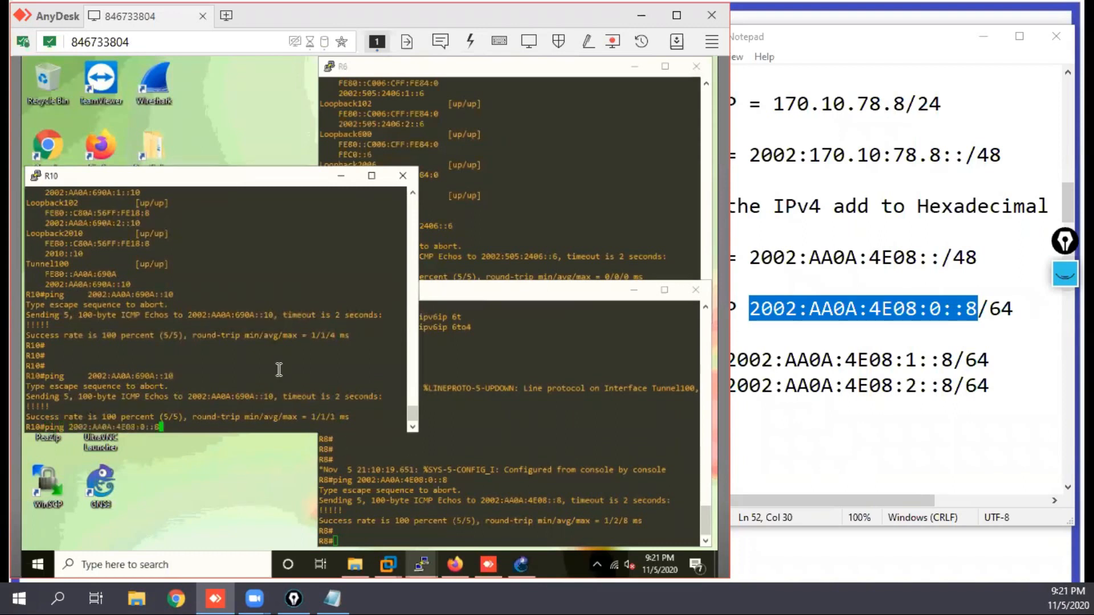
key(Return)
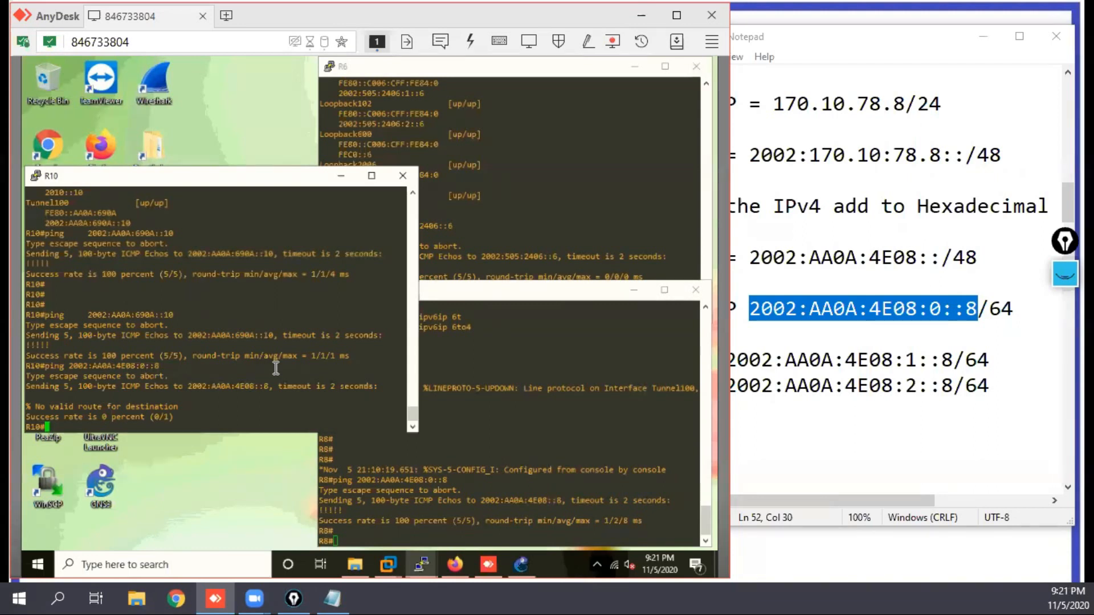
Step: Display R10's full IPv6 routing table to check for a route to R8's 6to4 prefix
key(Return)
key(Return)
text(sh ipv)
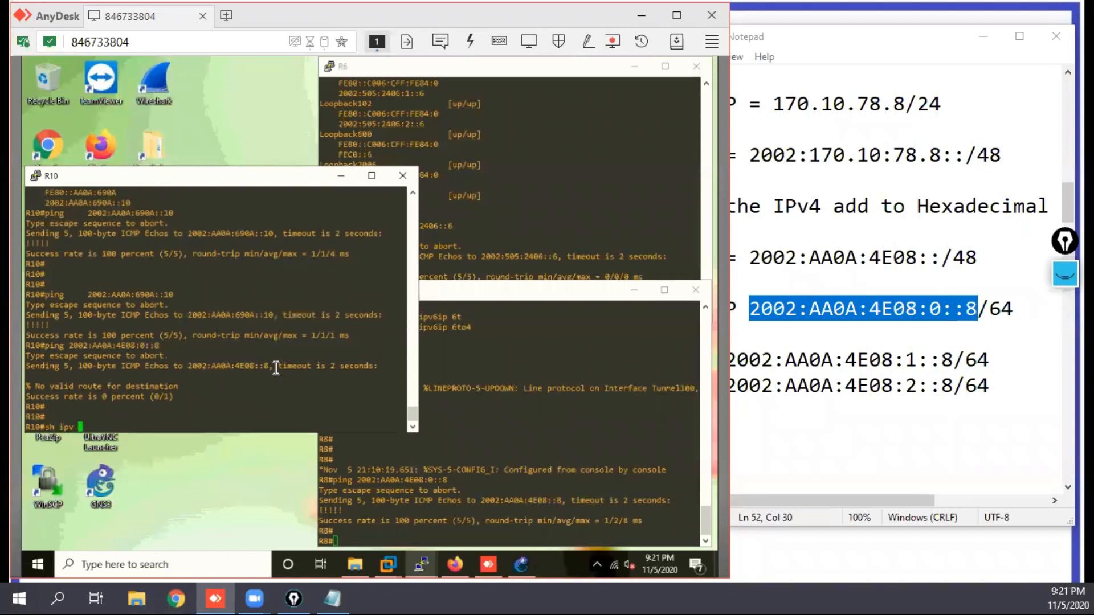
text( 6 route)
key(Return)
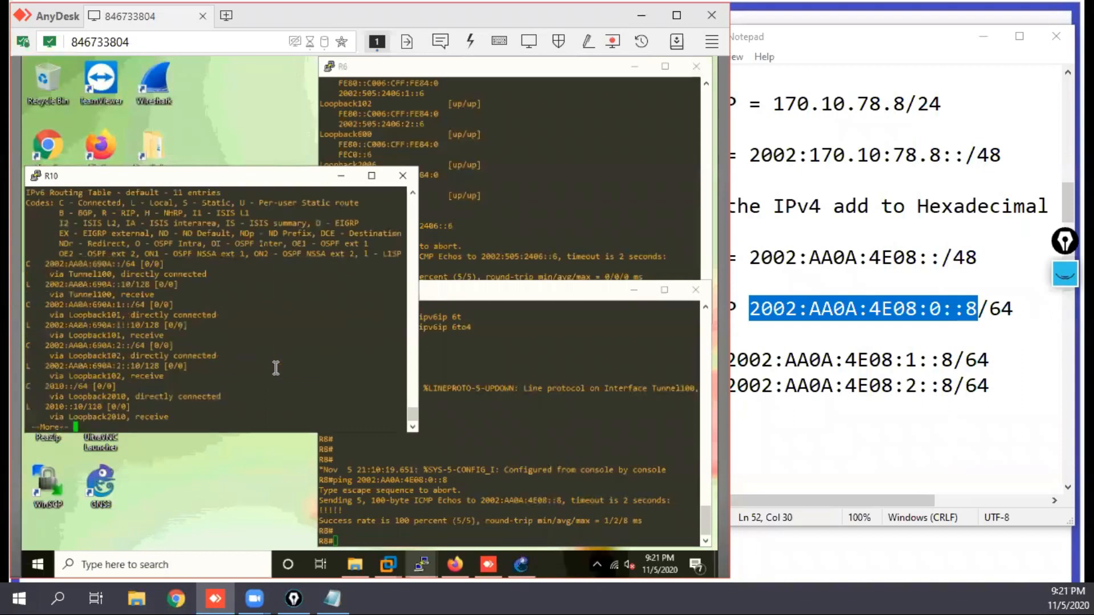
key(space)
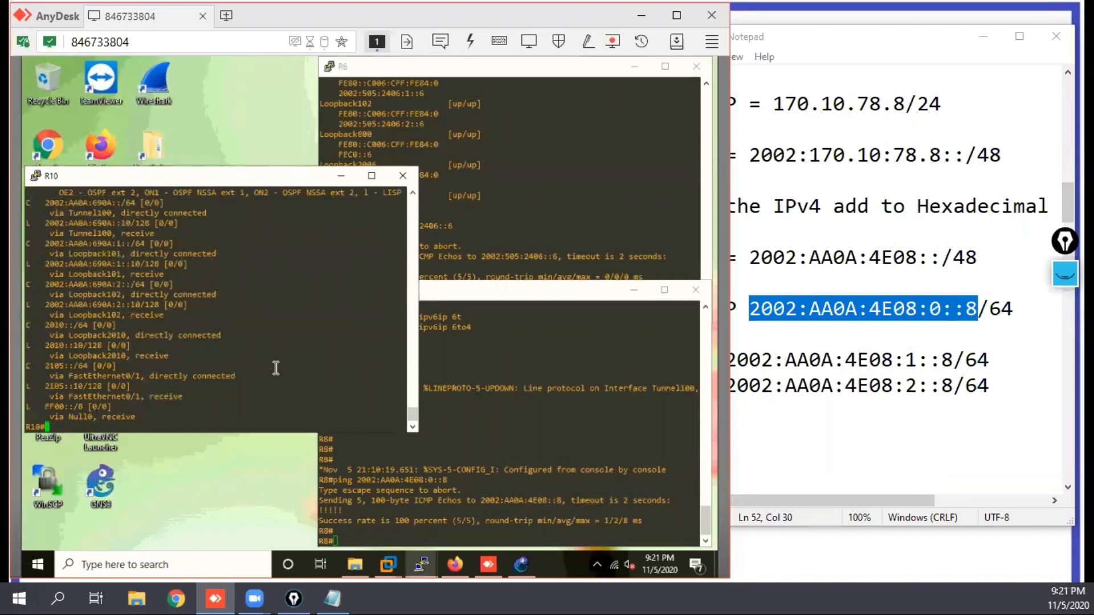
key(Return)
key(Return)
key(Return)
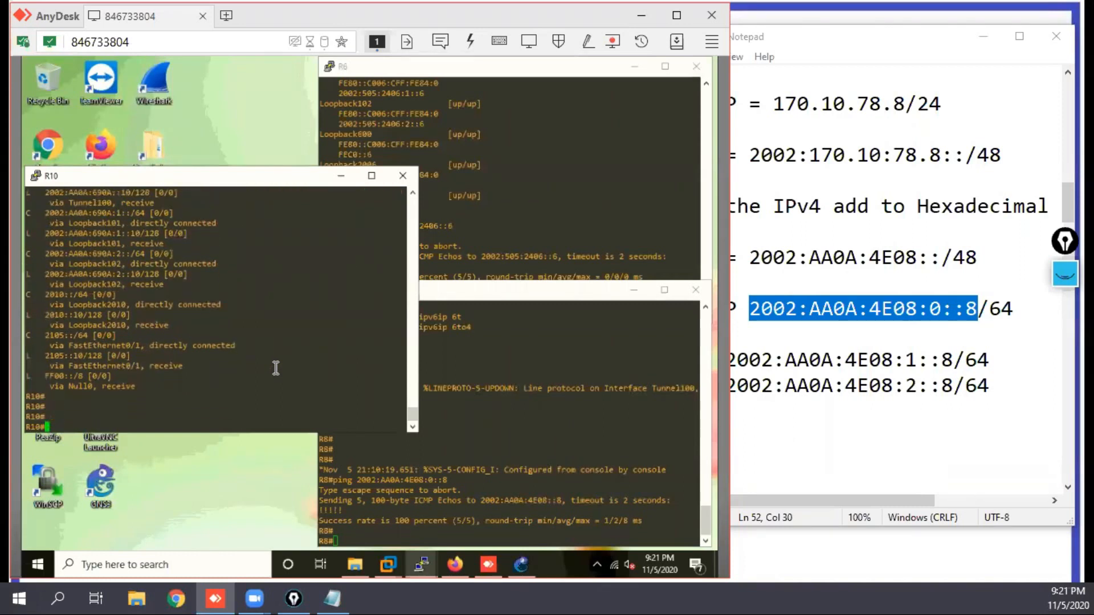
Step: Add a static IPv6 route on R10 for 2002::/16 through tunnel 100
text(conf t)
key(Return)
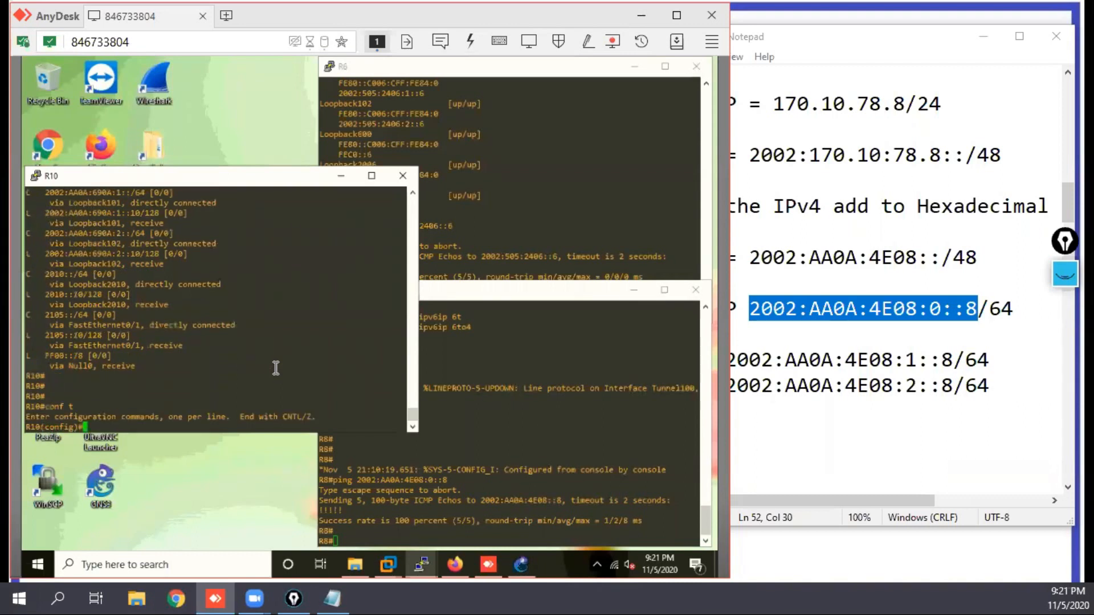
text(ipv route)
text(2000)
key(BackSpace)
text(2::/16)
text(tun )
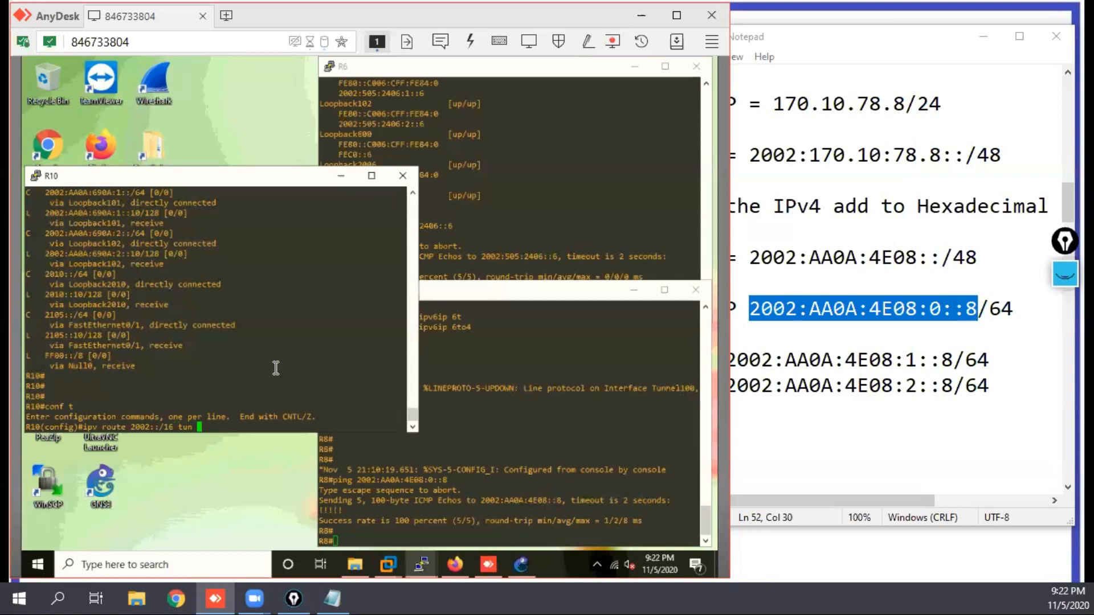
text(100)
key(Return)
key(Return)
key(Return)
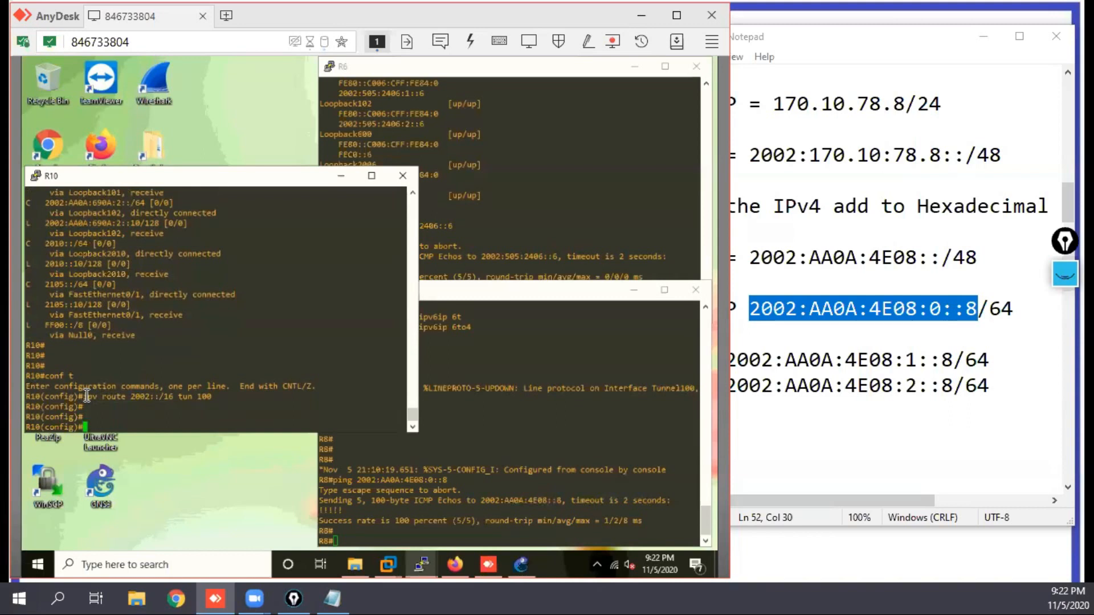
Step: Copy R10's route command and apply it on R6 to route 2002::/16 through tunnel 100
drag(105, 396, 146, 403)
drag(191, 405, 212, 402)
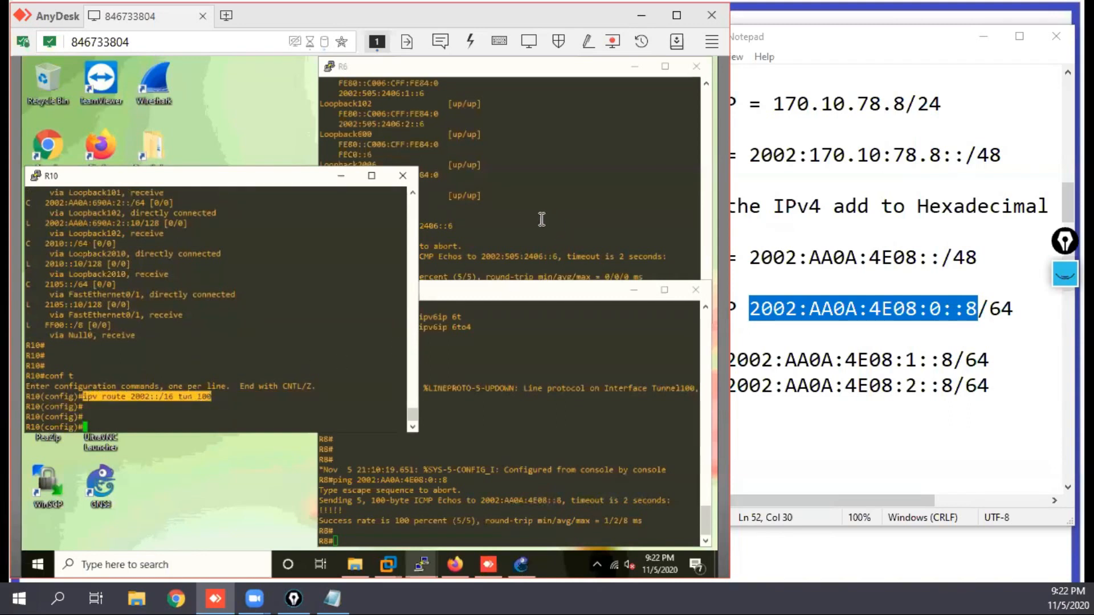
click(515, 206)
key(Return)
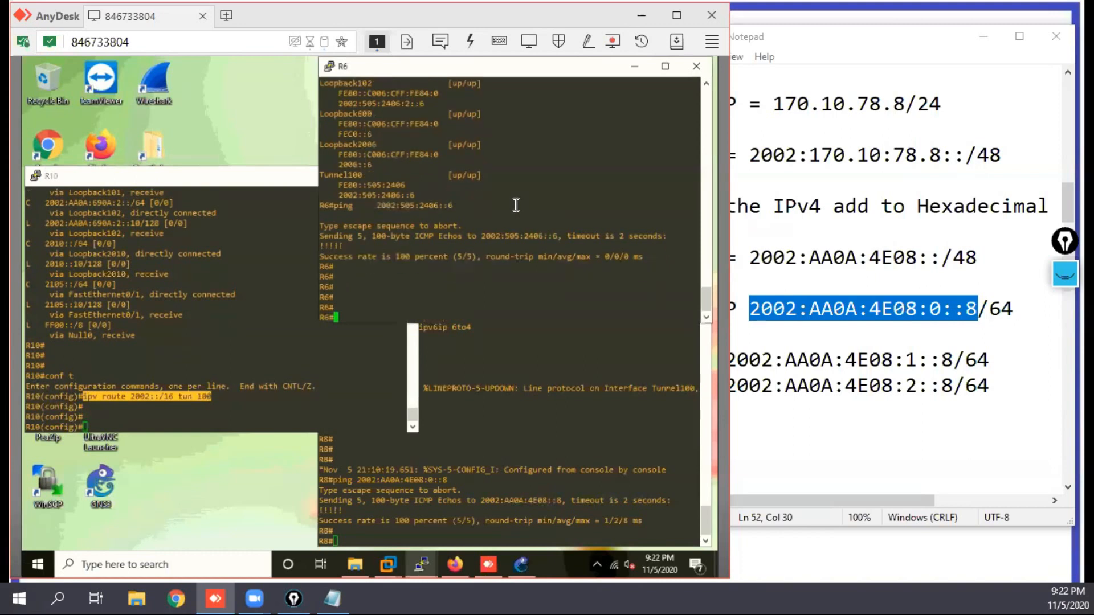
text(conf t)
key(Return)
right_click(515, 205)
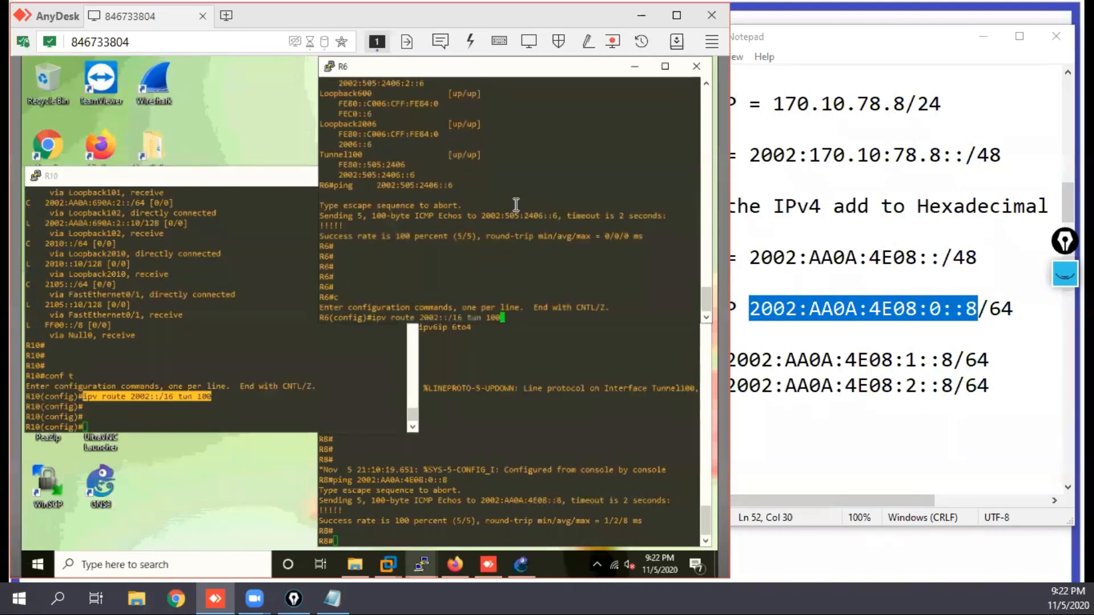
key(Return)
Step: Apply the same 2002::/16 route through tunnel 100 on R8 and leave configuration mode
click(436, 491)
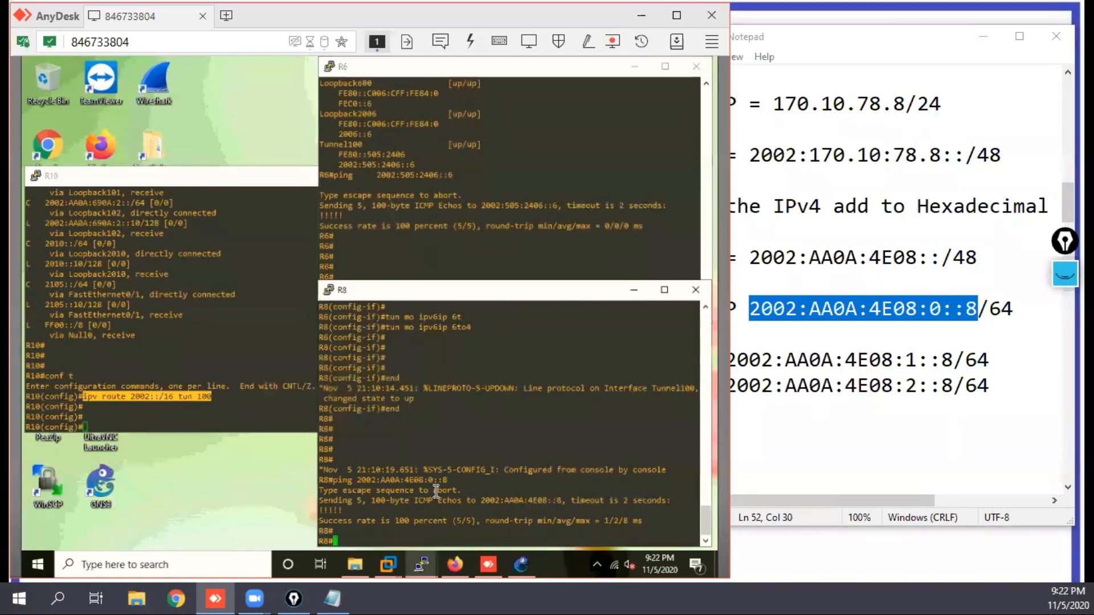
text(conf t)
key(Return)
right_click(435, 491)
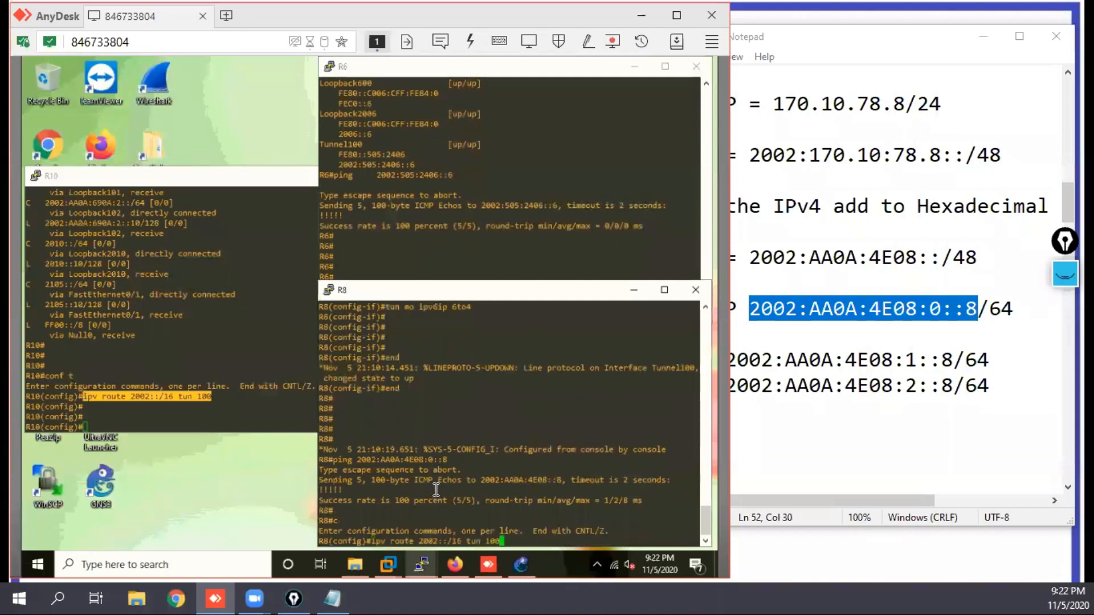
key(Return)
key(Return)
key(Return)
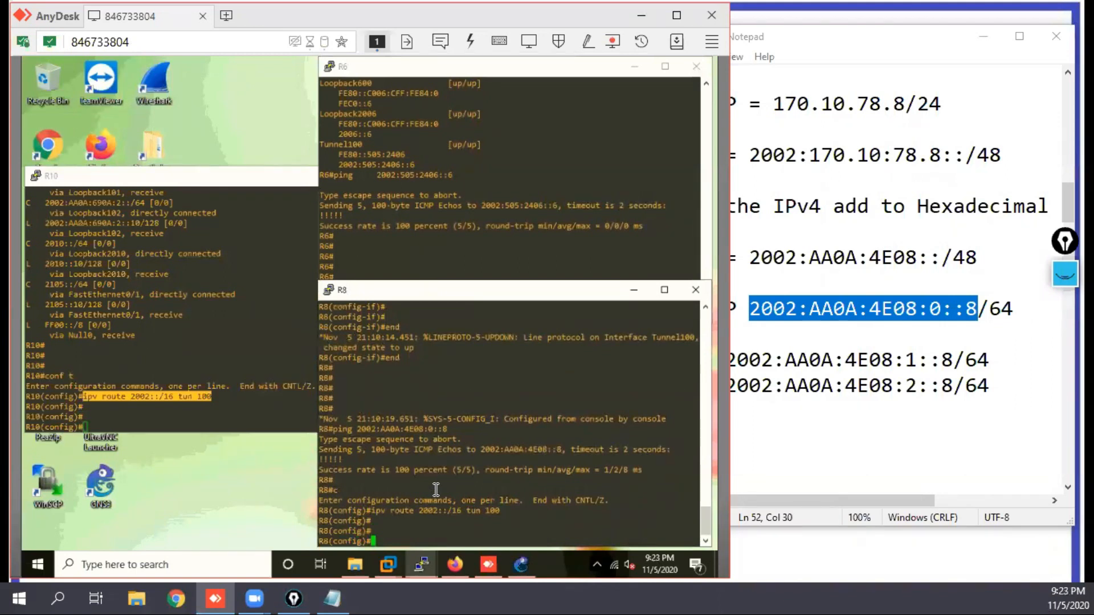
key(Return)
key(Return)
key(Return)
text(end)
key(Return)
Step: Leave configuration mode on R10
key(Return)
key(Return)
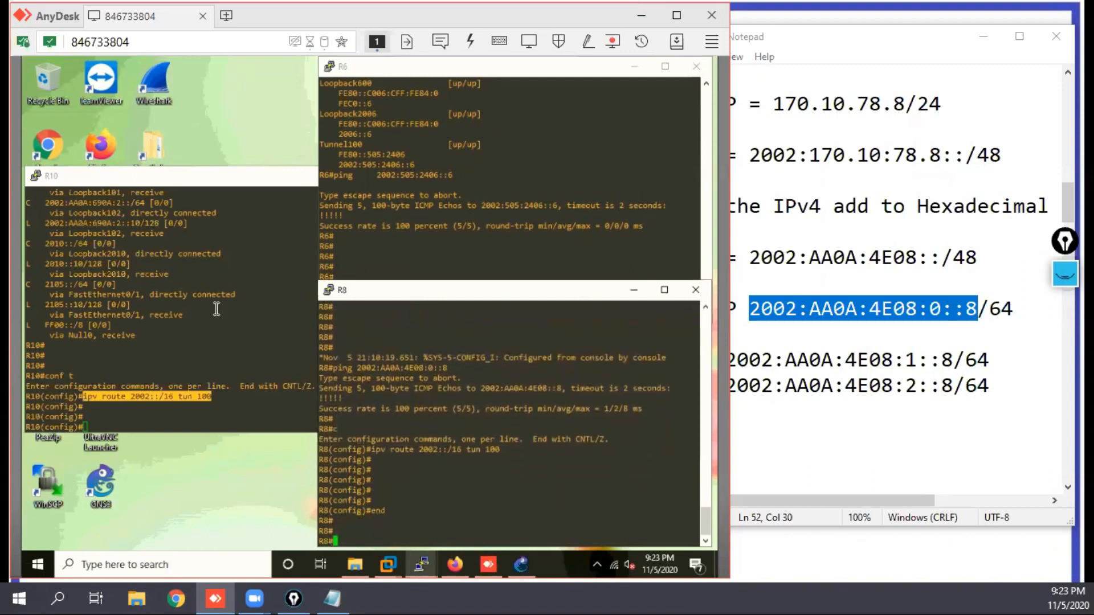
click(191, 298)
key(Return)
key(Return)
key(Return)
key(Return)
key(Return)
text(end)
Step: Leave configuration mode on R6 and highlight the tun 100 part of its static route command
key(Return)
key(Return)
key(Return)
click(511, 120)
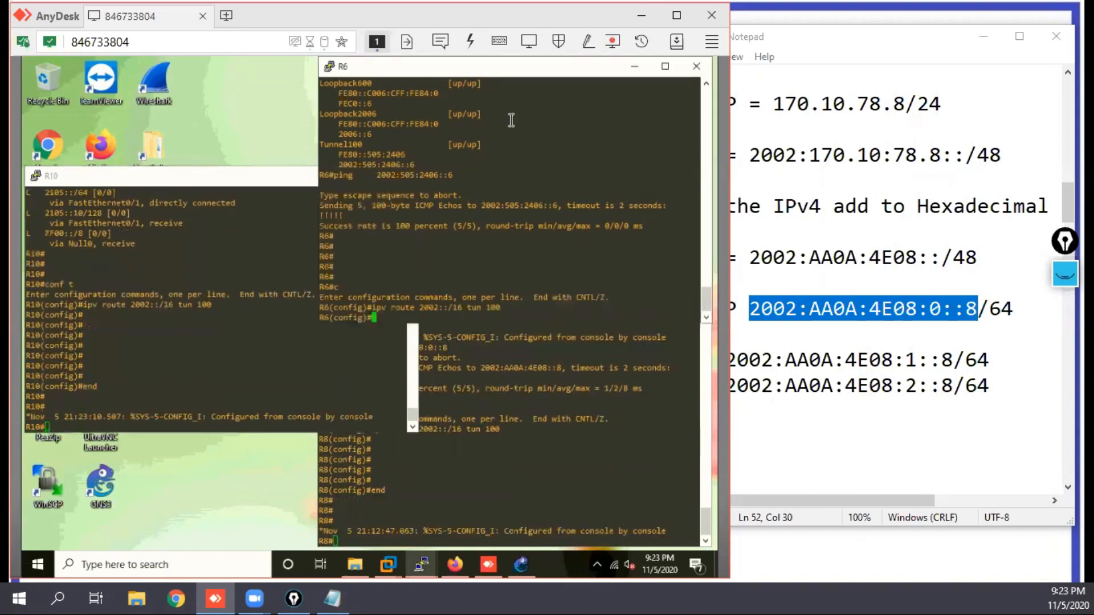
key(Return)
key(Return)
text(end)
key(Return)
key(Return)
key(Return)
key(Return)
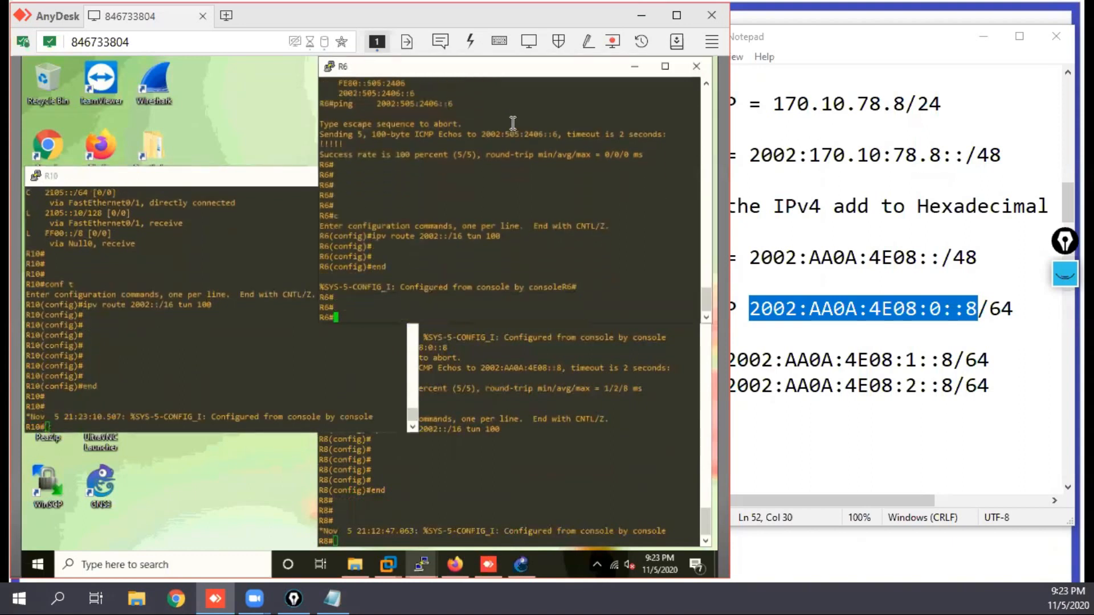
drag(443, 236, 431, 238)
drag(501, 236, 466, 235)
key(Return)
key(Return)
key(Return)
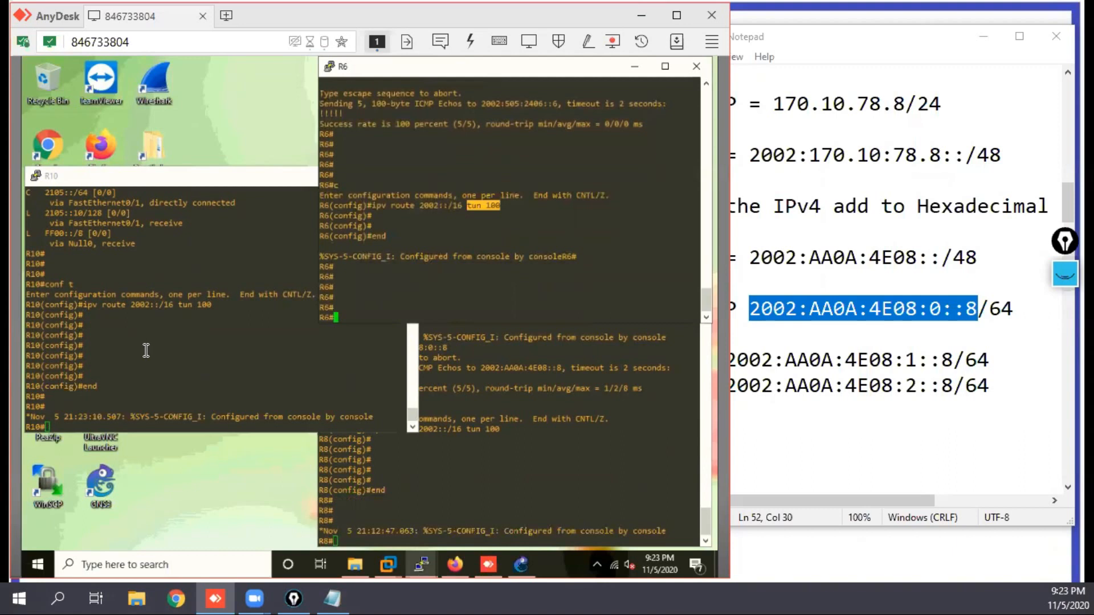
Step: Ping R8's LAN 1 address 2002:AA0A:4E08:1::8 from R10, copying the address from the notes
click(155, 380)
text(ping)
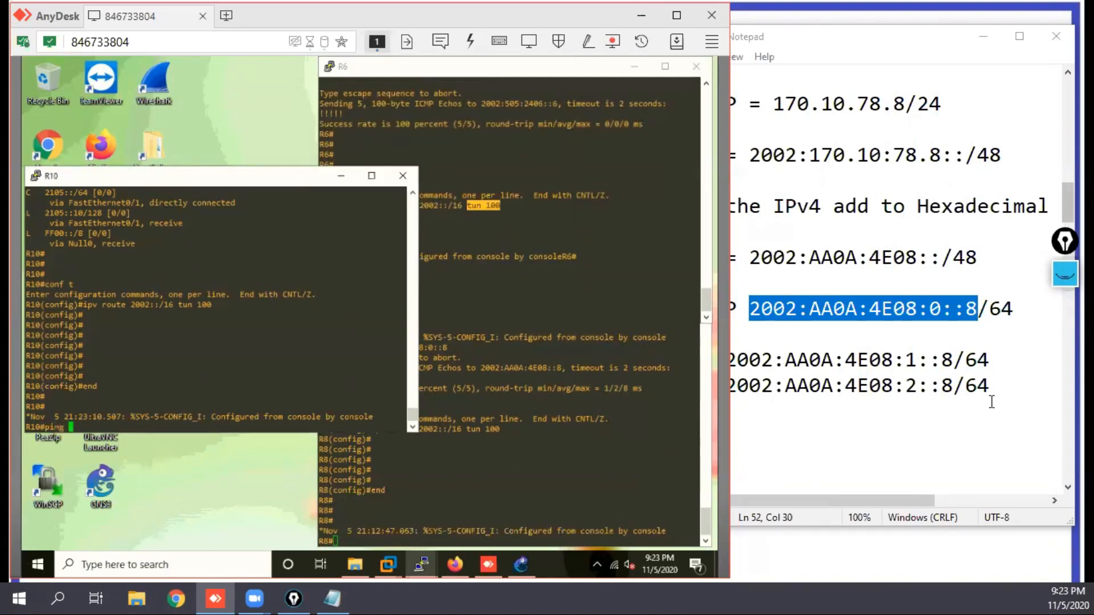
click(961, 416)
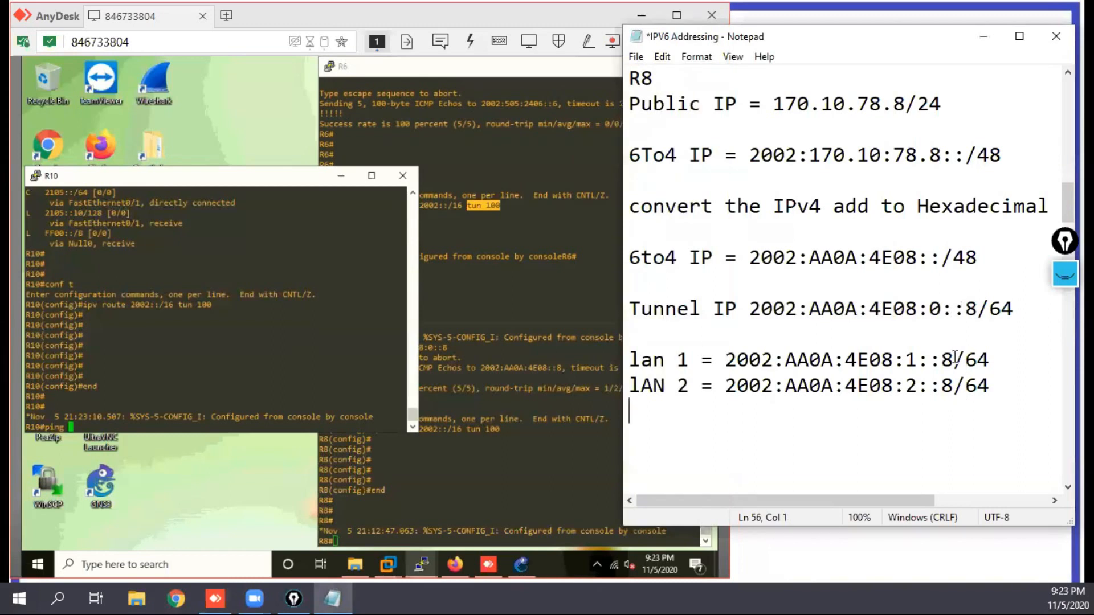
drag(953, 360, 730, 360)
key(ctrl+c)
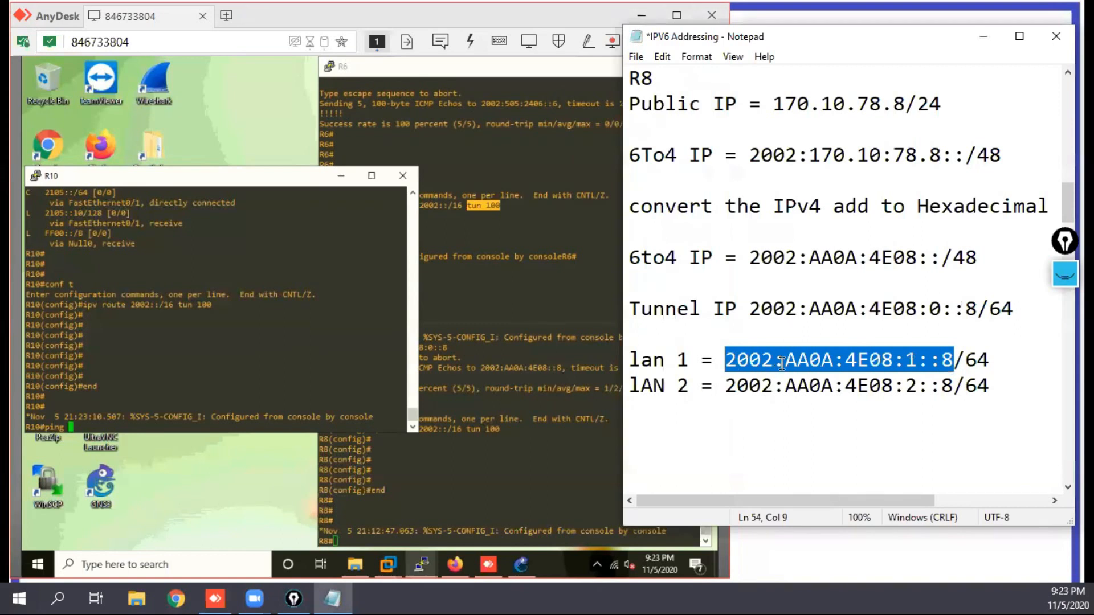
click(295, 323)
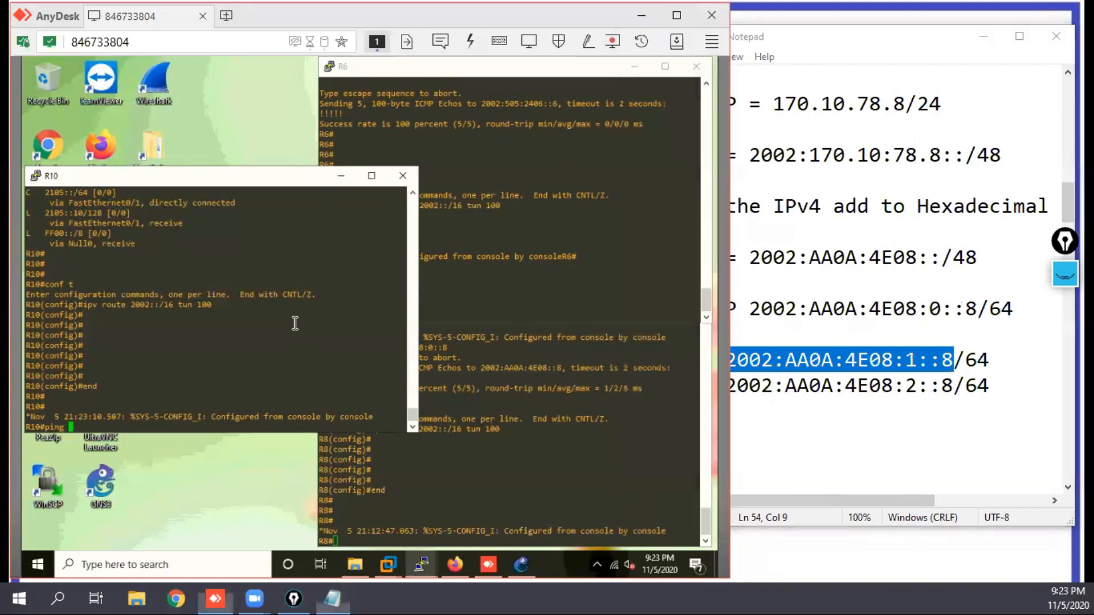
text(ping)
right_click(295, 323)
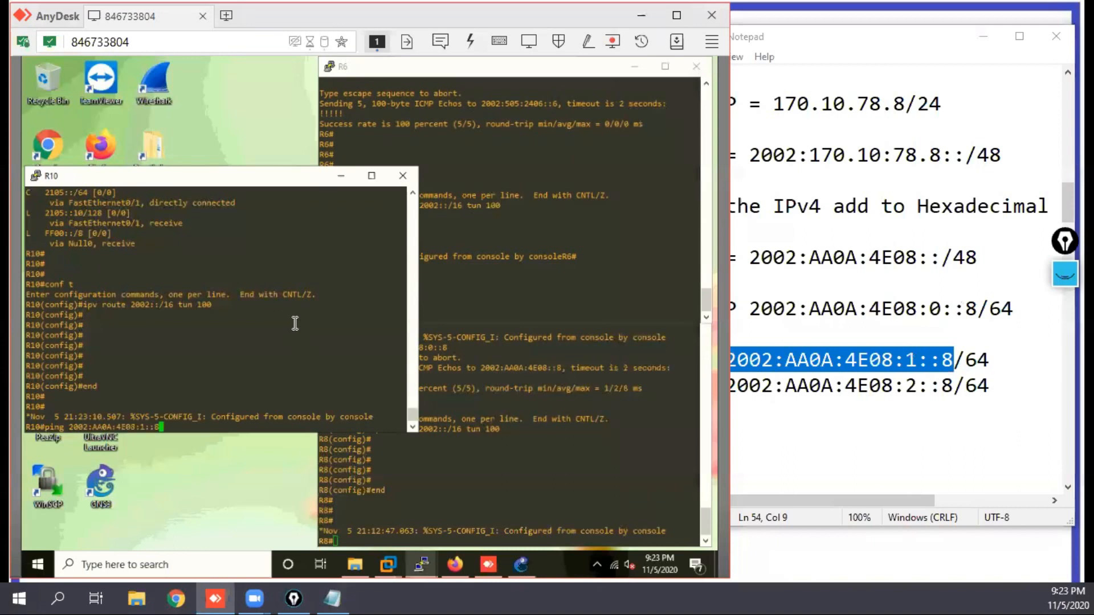
key(Return)
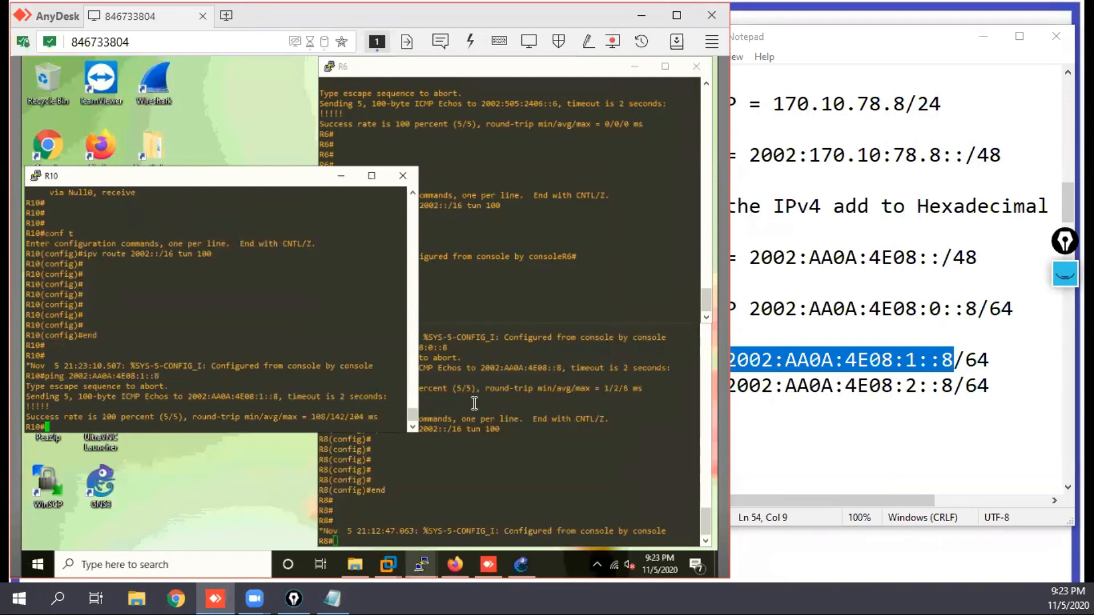
Step: Edit the previous ping on R10 to target R8's LAN 2 address 2002:AA0A:4E08:2::8 and run it
key(Up)
key(Left)
key(Left)
key(Left)
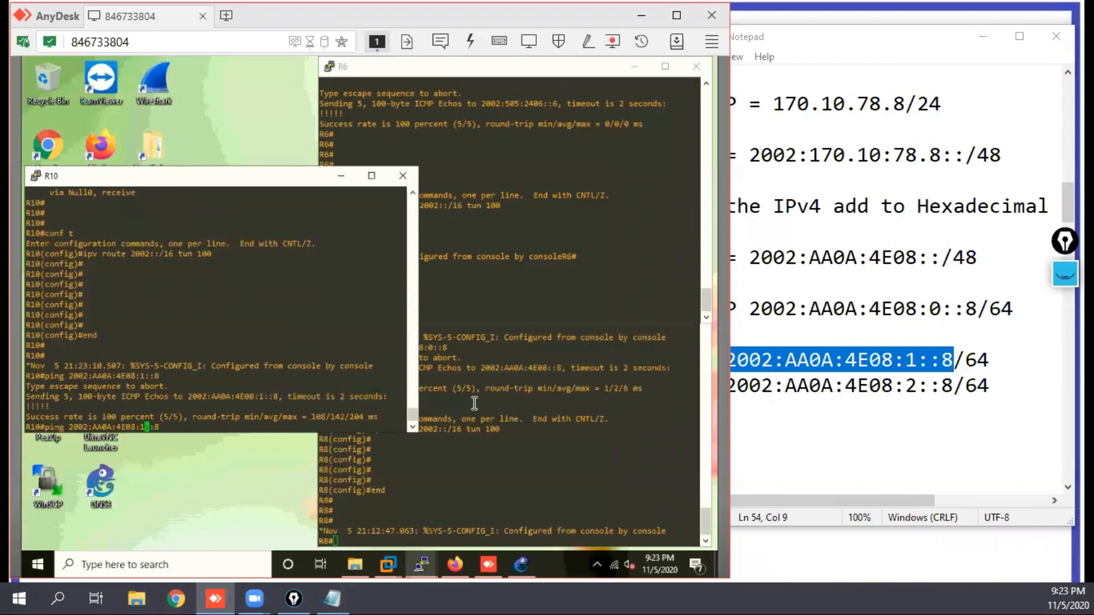
key(BackSpace)
text(2)
key(Return)
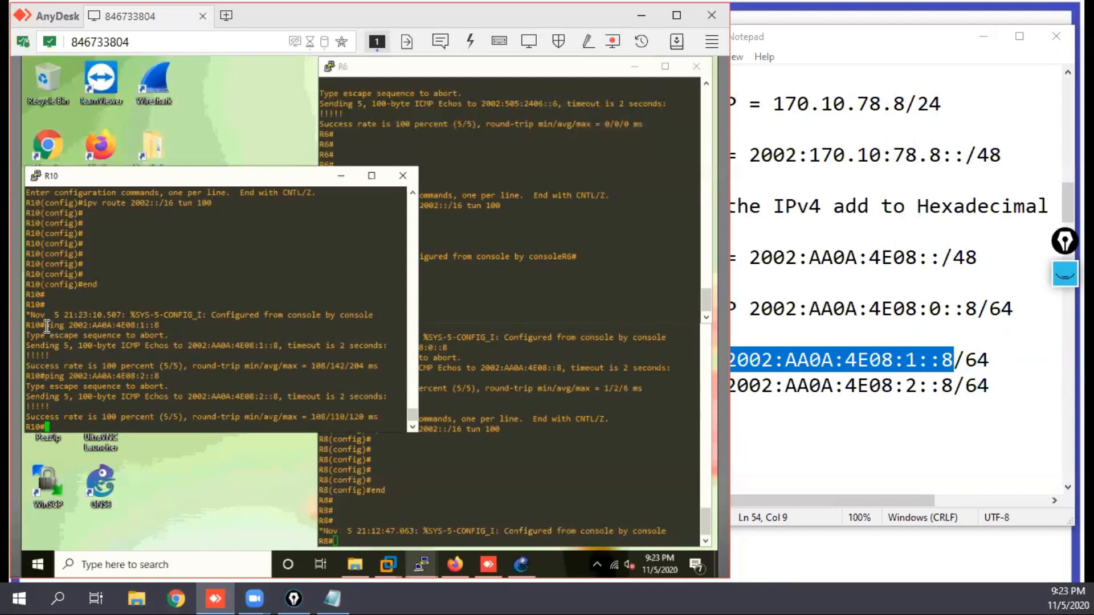
Step: Try to ping R8's LAN 1 address 2002:AA0A:4E08:1::8 from R6 using the ping command copied from R10
drag(47, 325, 160, 325)
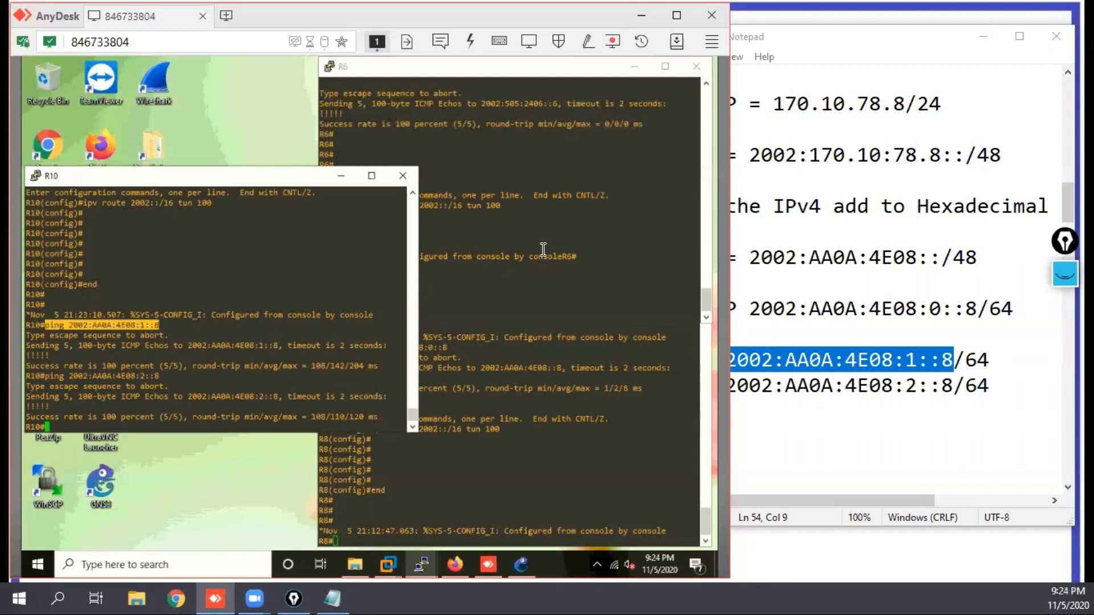
click(524, 215)
text(ping)
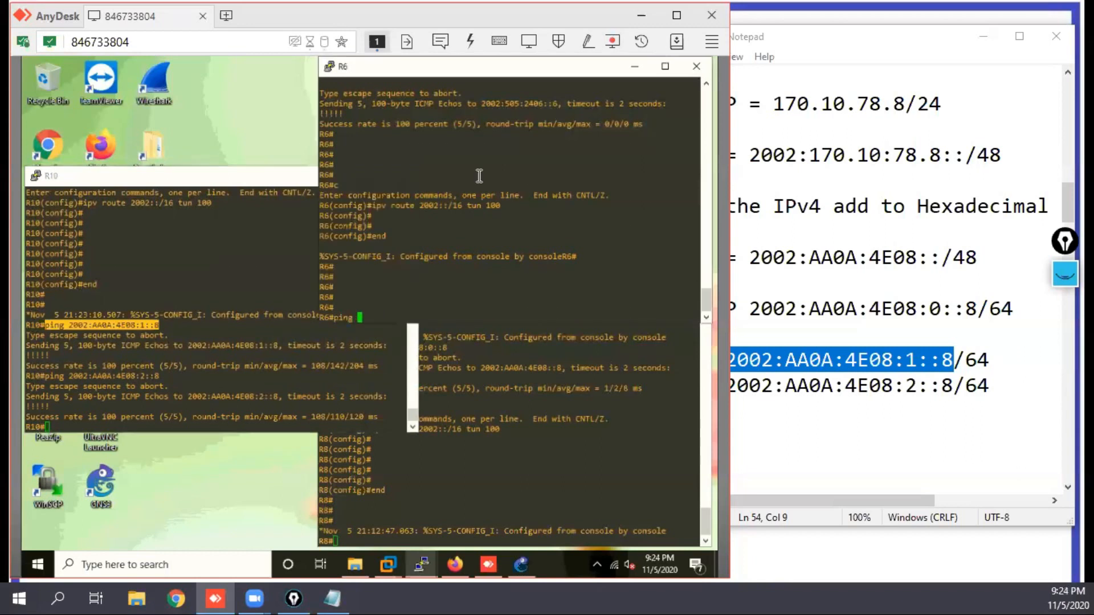
right_click(521, 218)
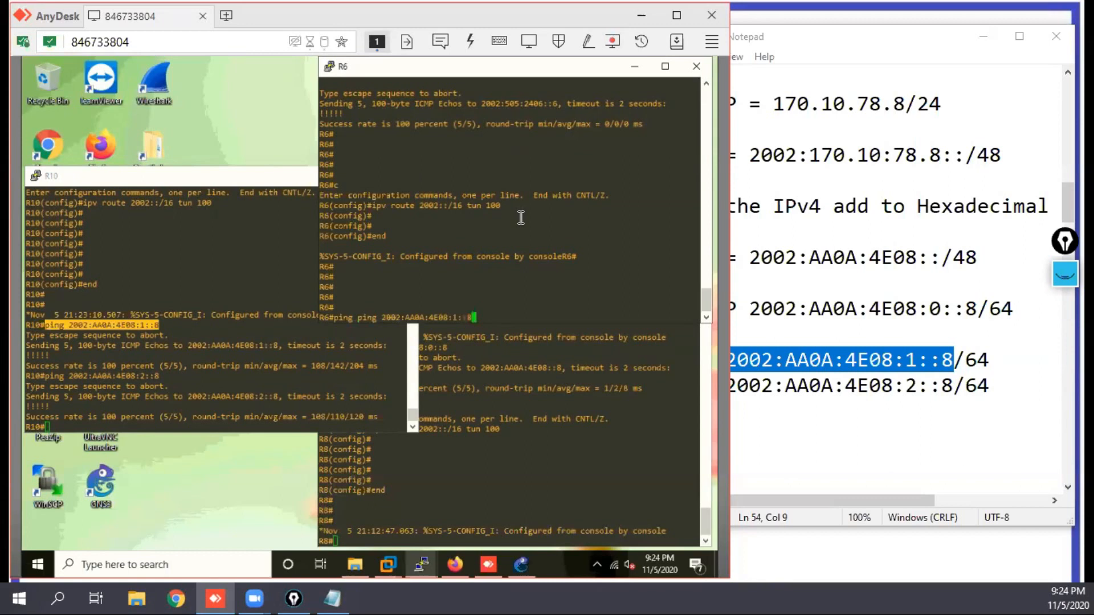
key(Return)
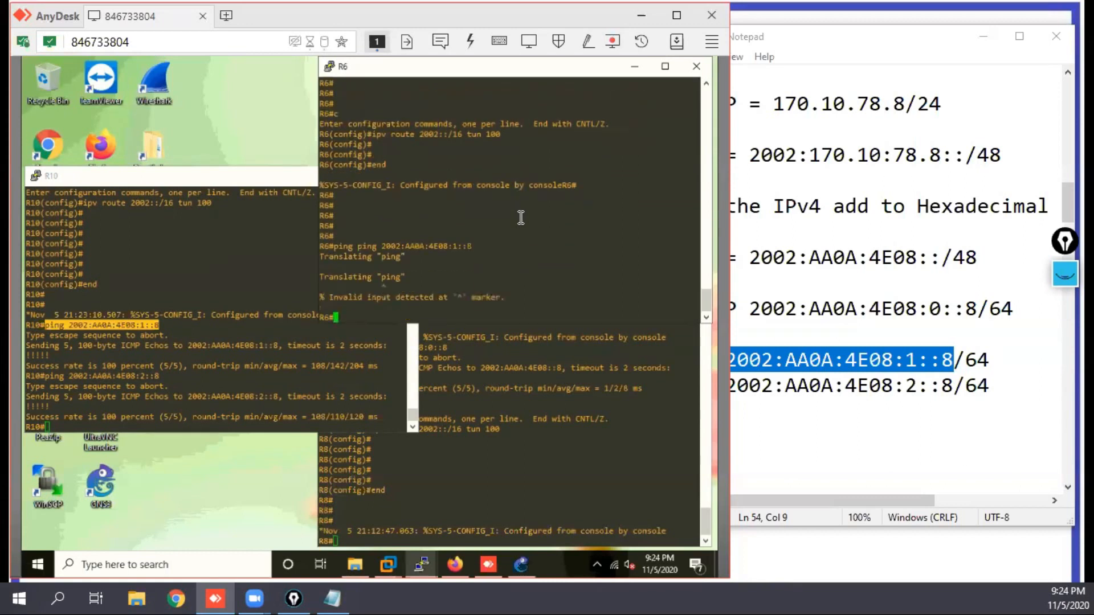
Step: Recall R6's last command, remove the duplicated ping keyword and run the ping to 2002:AA0A:4E08:1::8
key(Up)
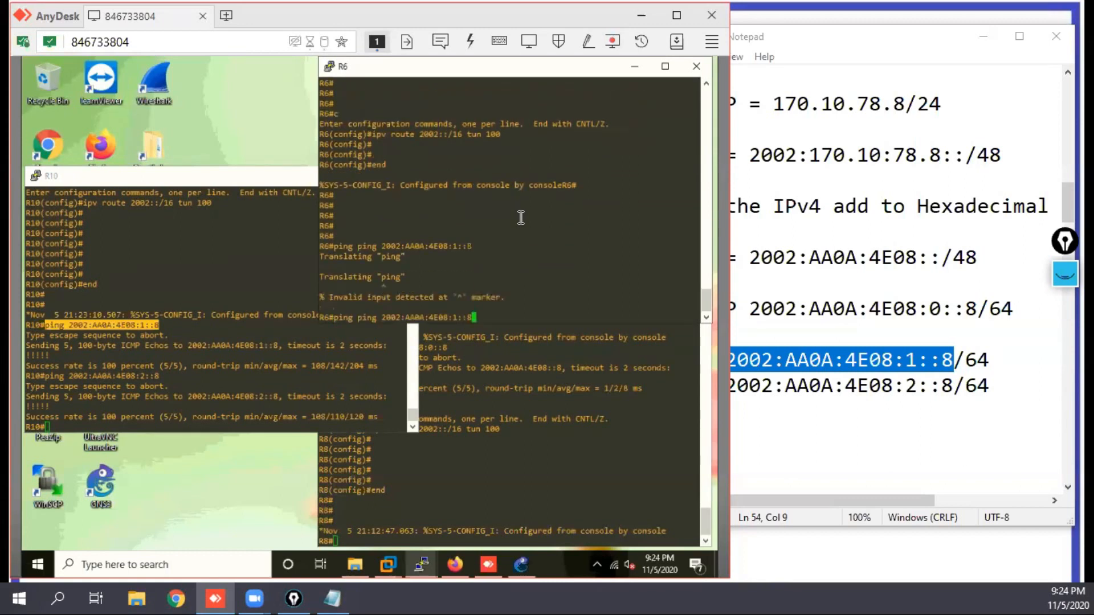
key(ctrl+a)
key(Delete)
key(Delete)
key(Delete)
key(Delete)
key(Delete)
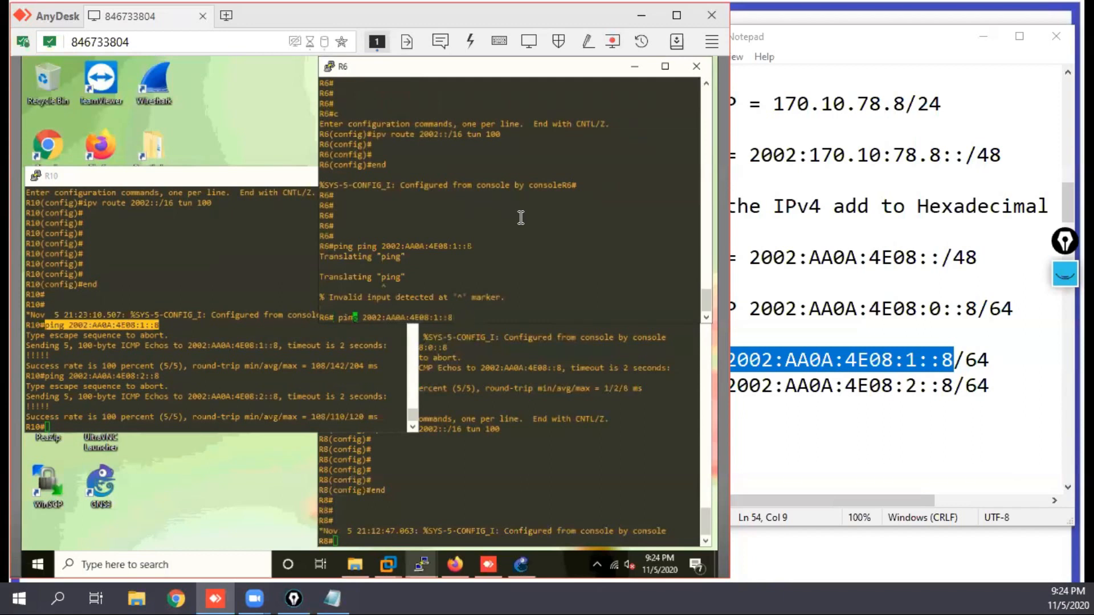
key(Delete)
key(Return)
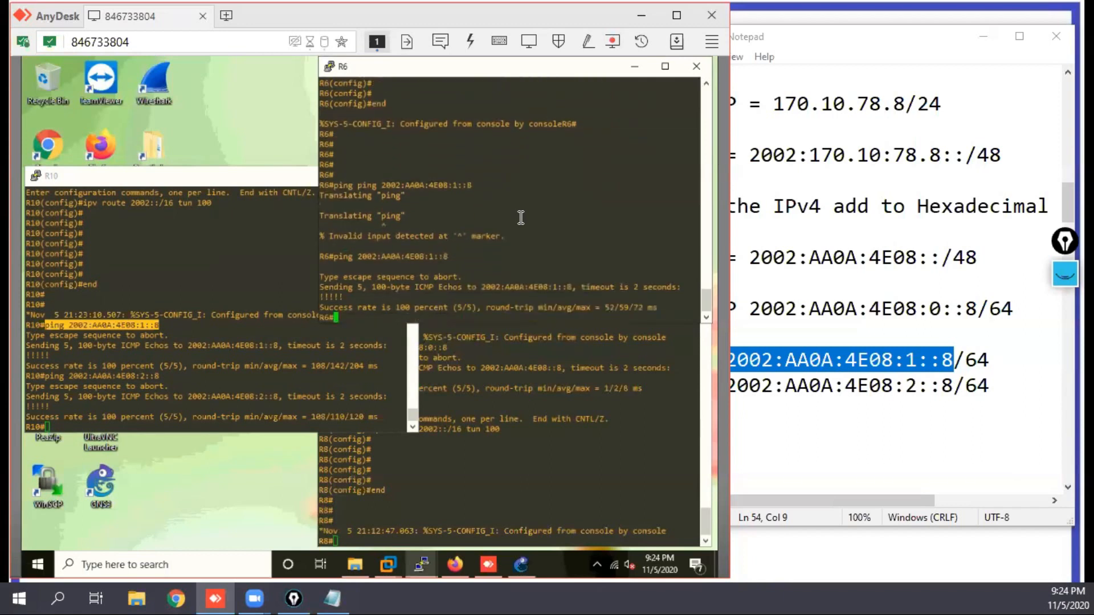
Step: Edit the previous ping on R6 to target R8's LAN 2 address 2002:AA0A:4E08:2::8 and run it
key(Up)
key(Left)
key(Left)
key(Left)
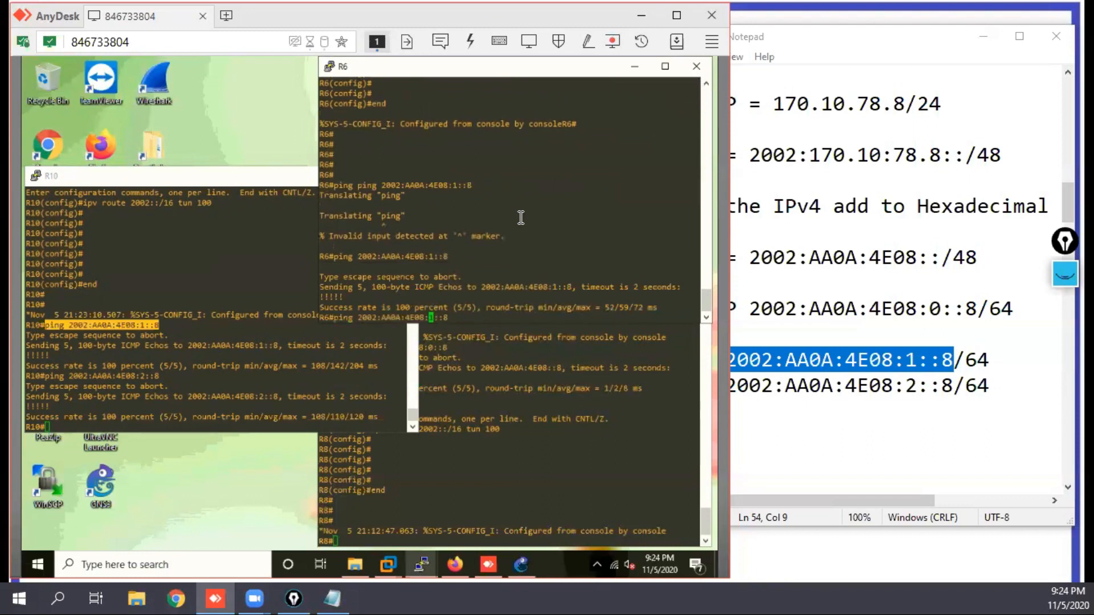
key(Delete)
text(2)
key(Return)
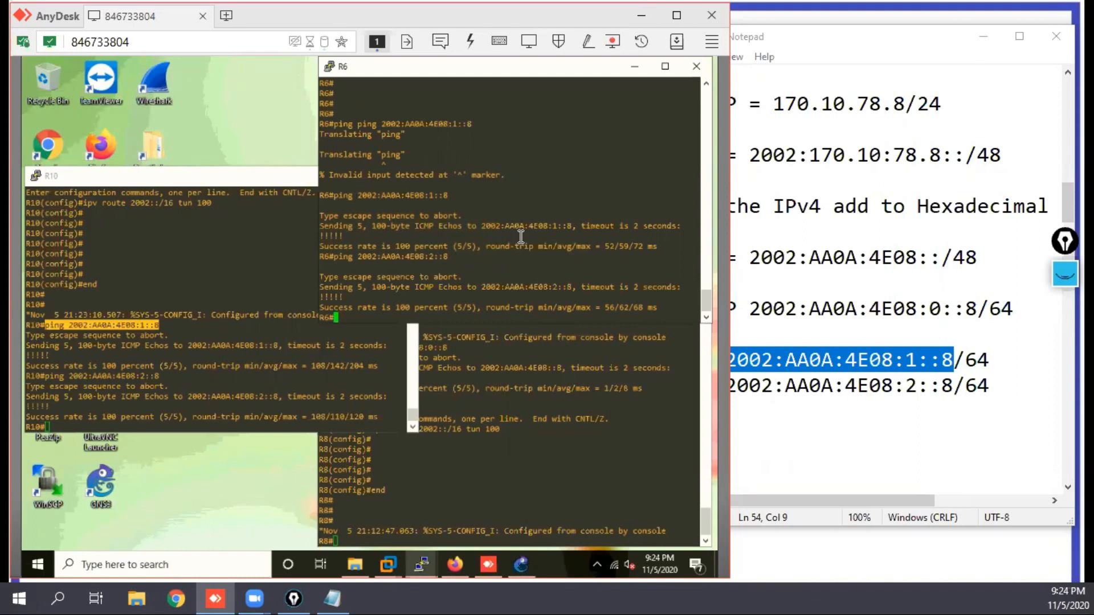
Step: Prepare a ping command on R6 without a target and display the full brief IPv6 interface list on R10
text(ping)
click(132, 361)
text(s)
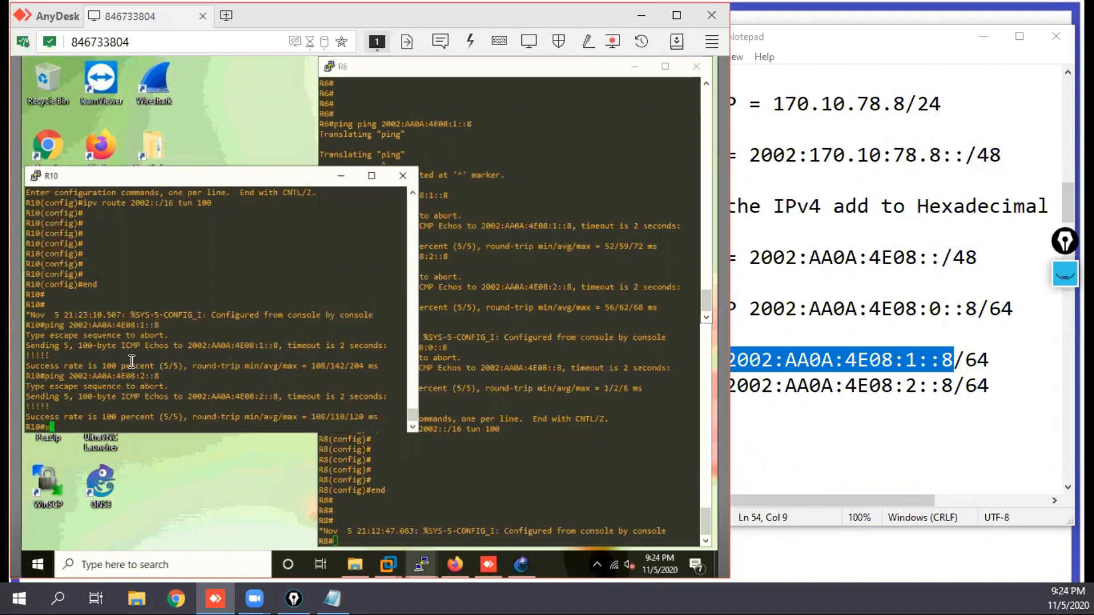
text(h ipv int br)
key(Return)
key(space)
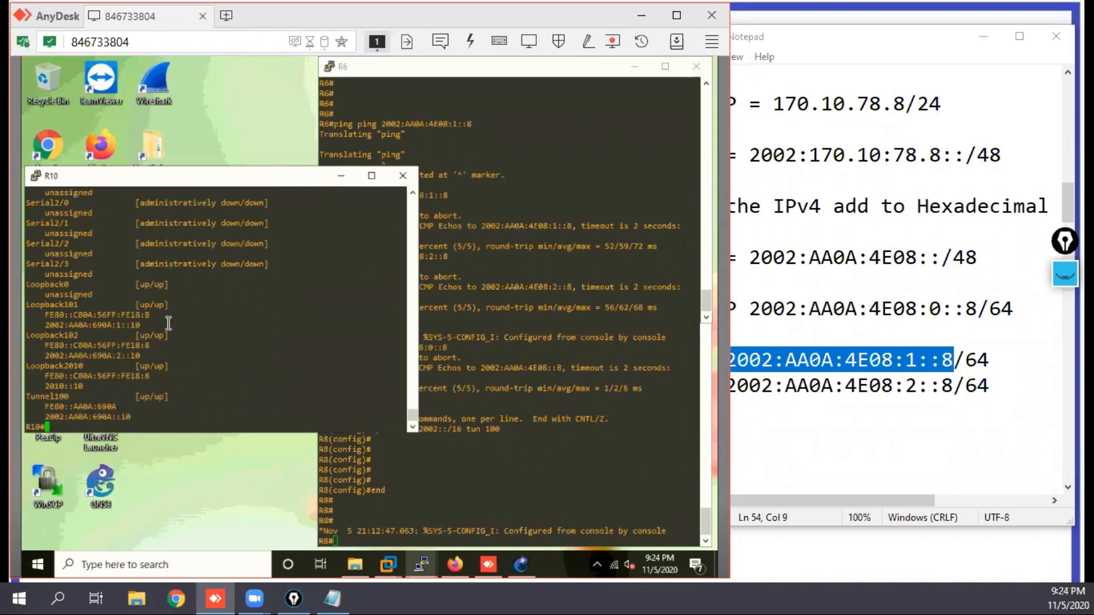
Step: Copy R10's Loopback101 address 2002:AA0A:690A:1::10 from the interface list and ping it from R6
drag(41, 324, 170, 325)
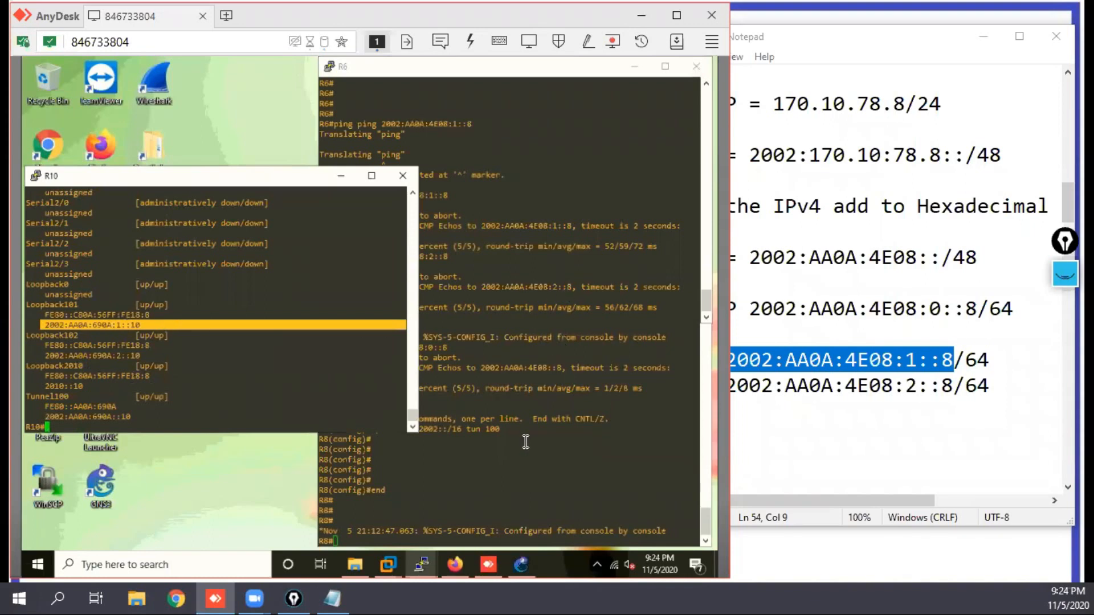
click(531, 197)
right_click(482, 217)
key(Return)
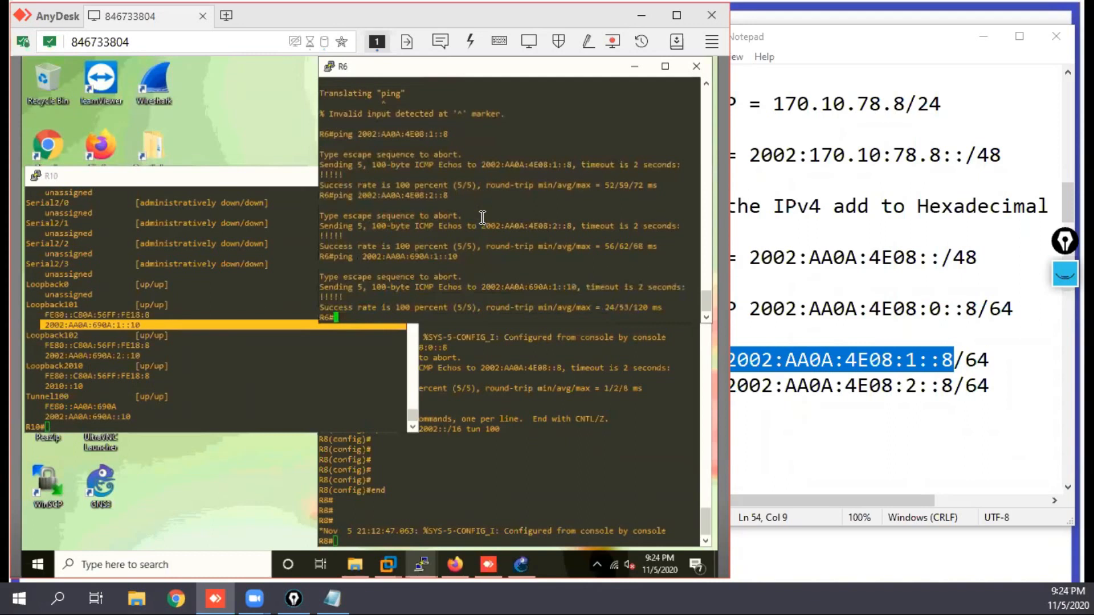
Step: Edit the previous ping on R6 to target R10's Loopback102 address 2002:AA0A:690A:2::10 and run it
key(Up)
key(Left)
key(Left)
key(Left)
key(Left)
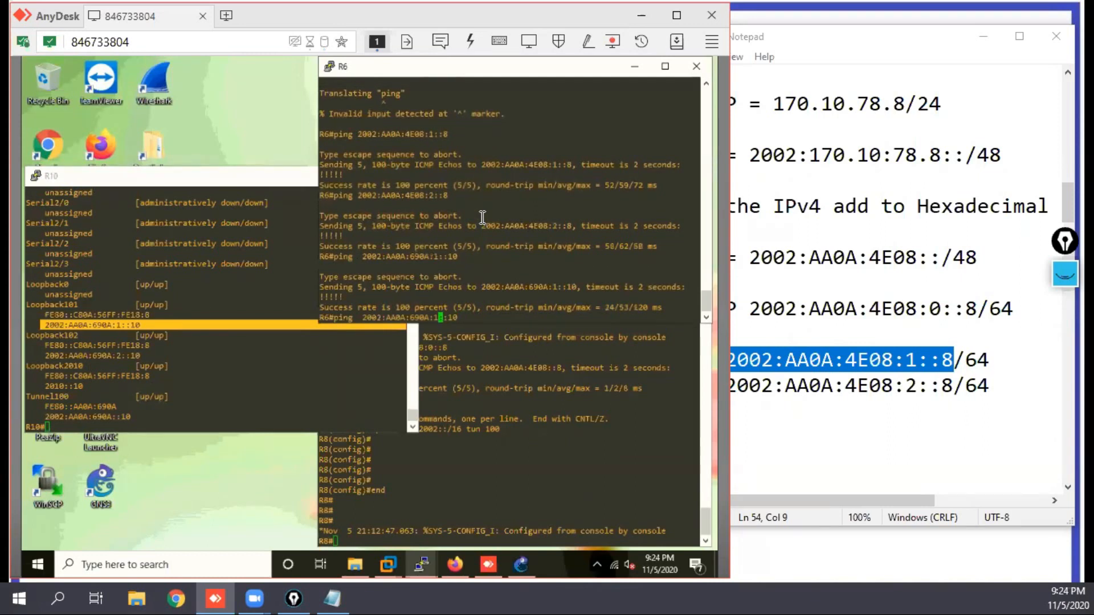
key(BackSpace)
text(2)
key(Return)
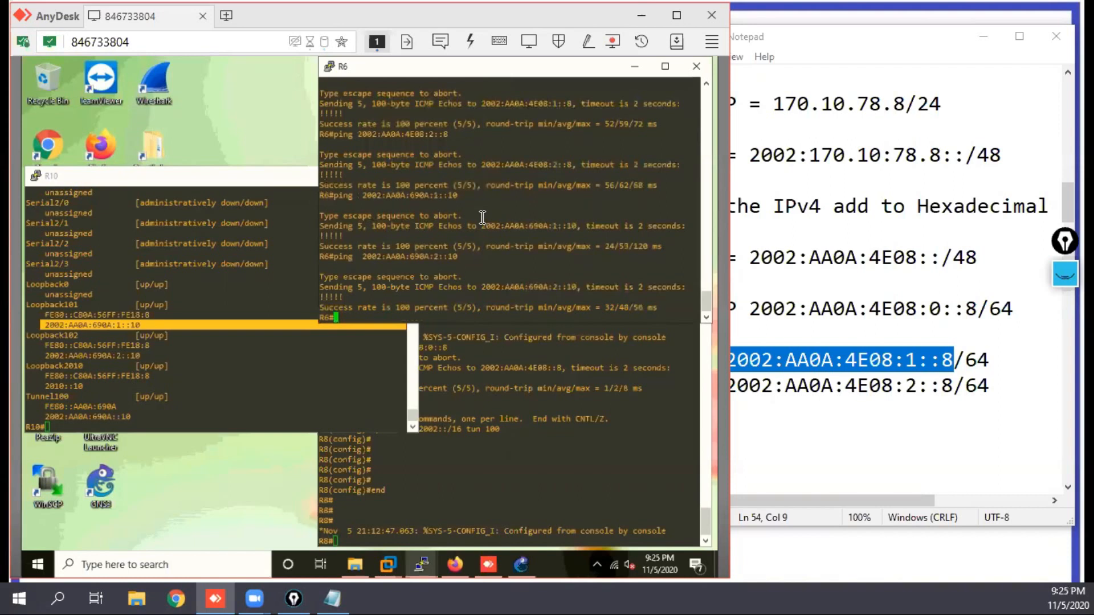
Step: Ping R10's Loopback101 address 2002:AA0A:690A:1::10 from R8
click(423, 480)
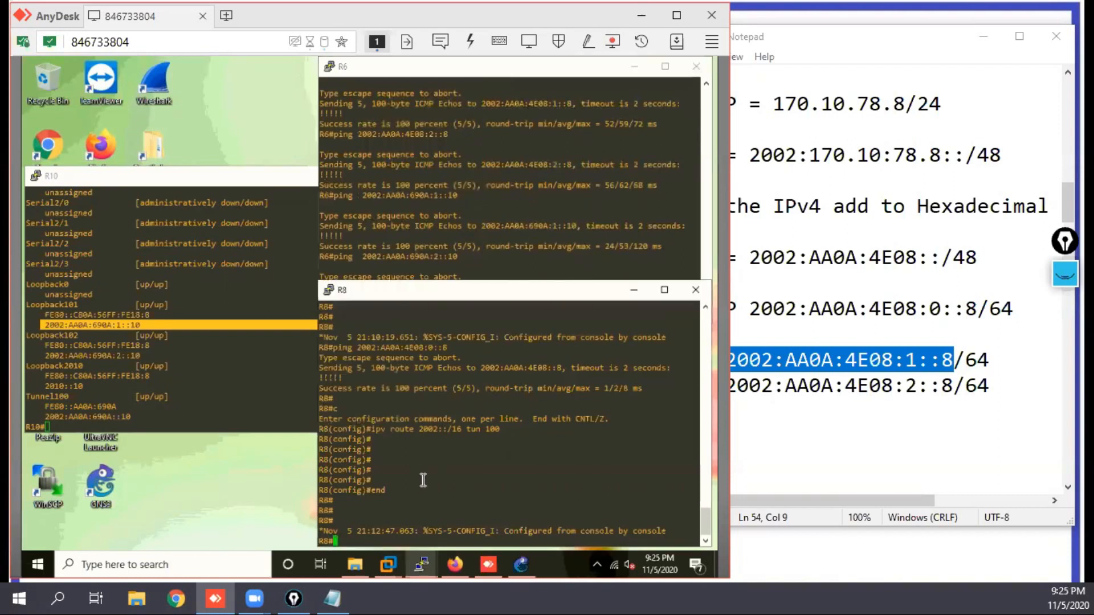
text(ping  2002:AA0A:690A:1::10)
key(Return)
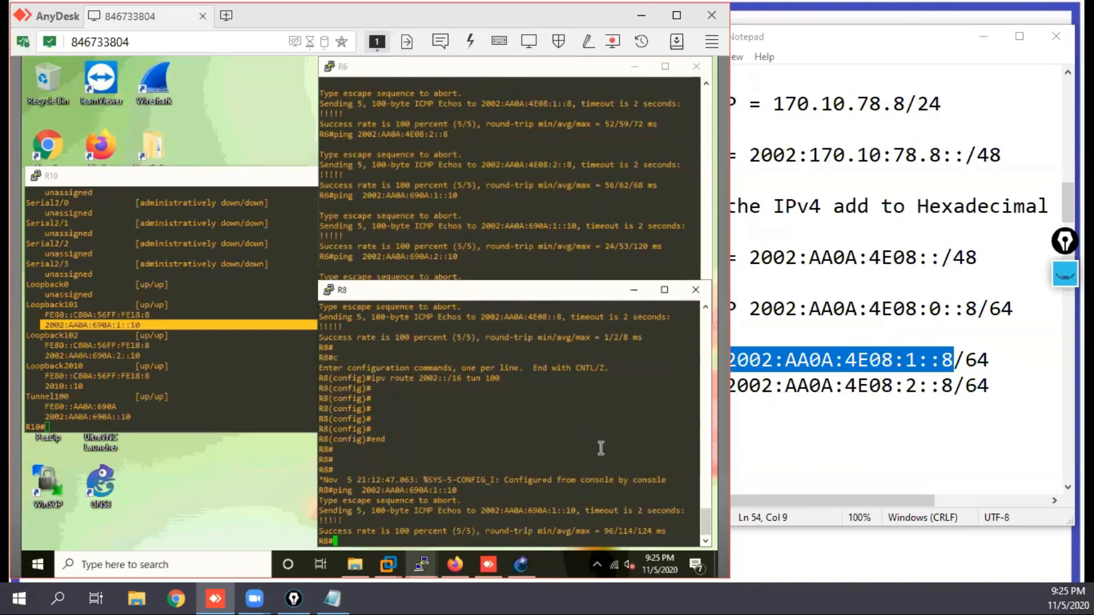
Step: Add "to get" below the hexadecimal conversion line in the R8 section of the IPV6 Addressing notes
click(801, 446)
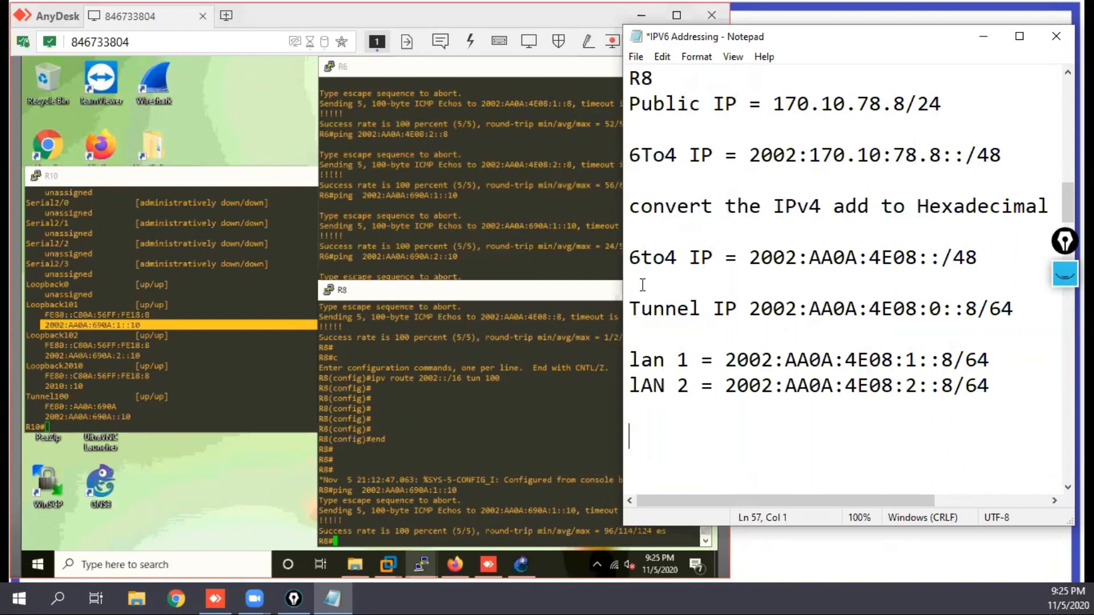
click(653, 232)
text(to get)
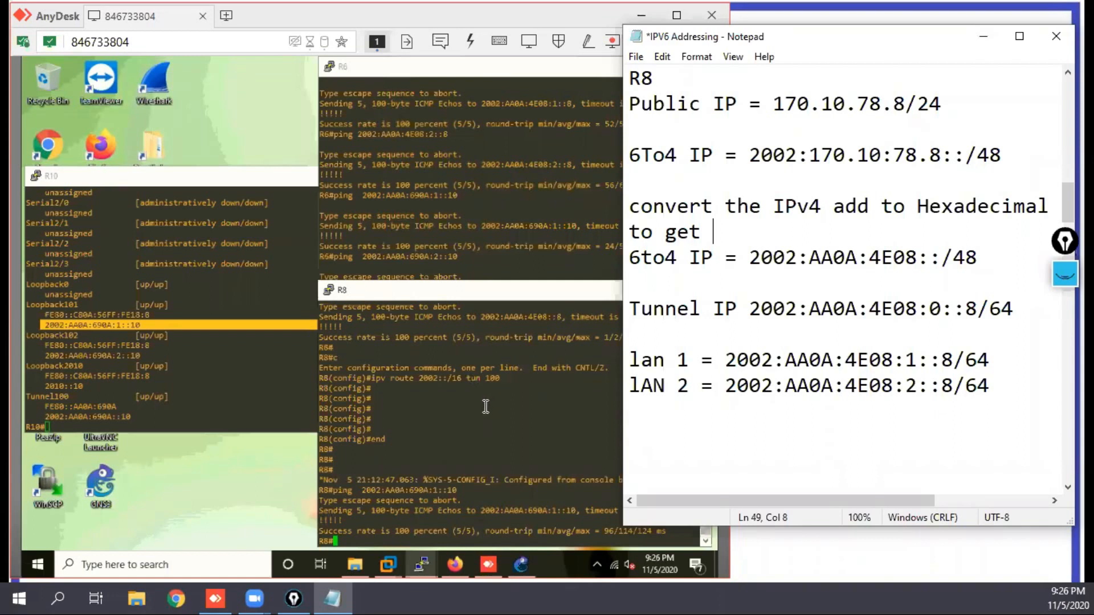
Step: Switch to the GNS3 topology, bring up R8's console over it and highlight the tunnel number in its 2002::/16 route command
click(520, 565)
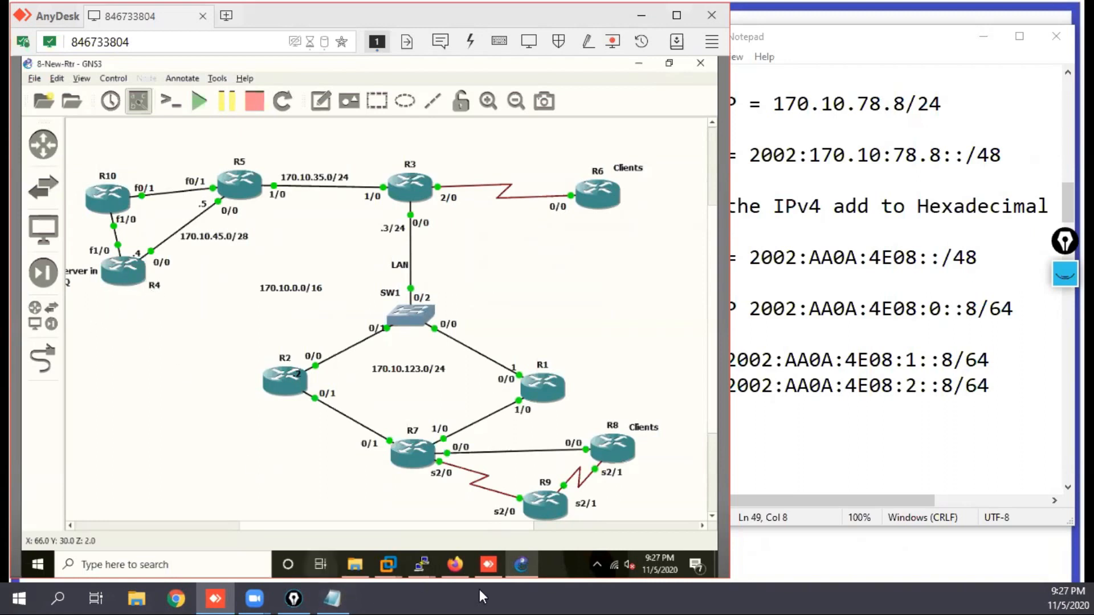
click(419, 567)
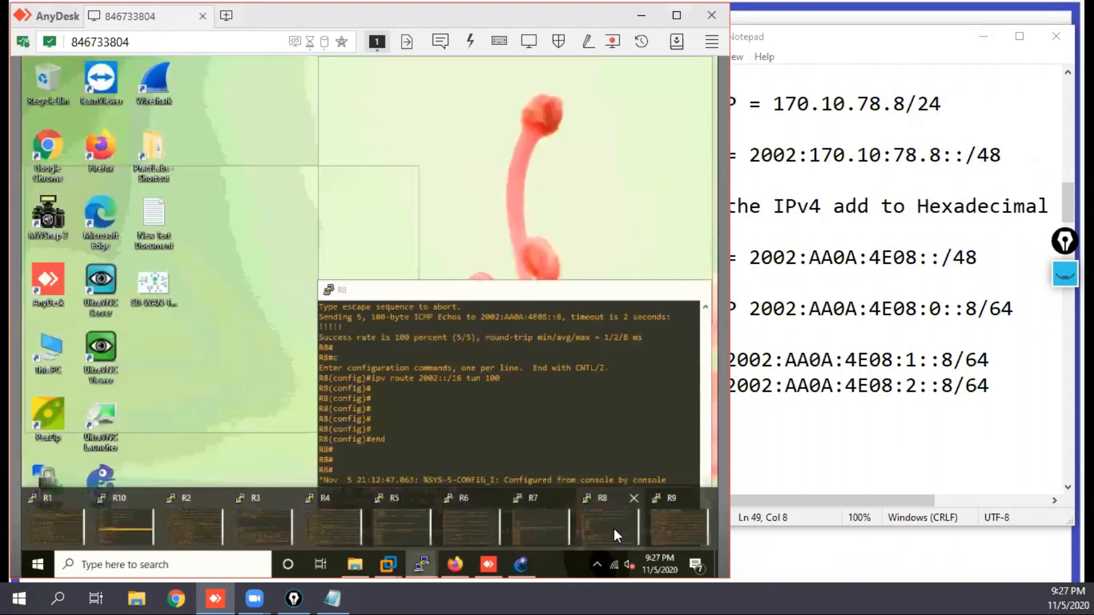
click(614, 529)
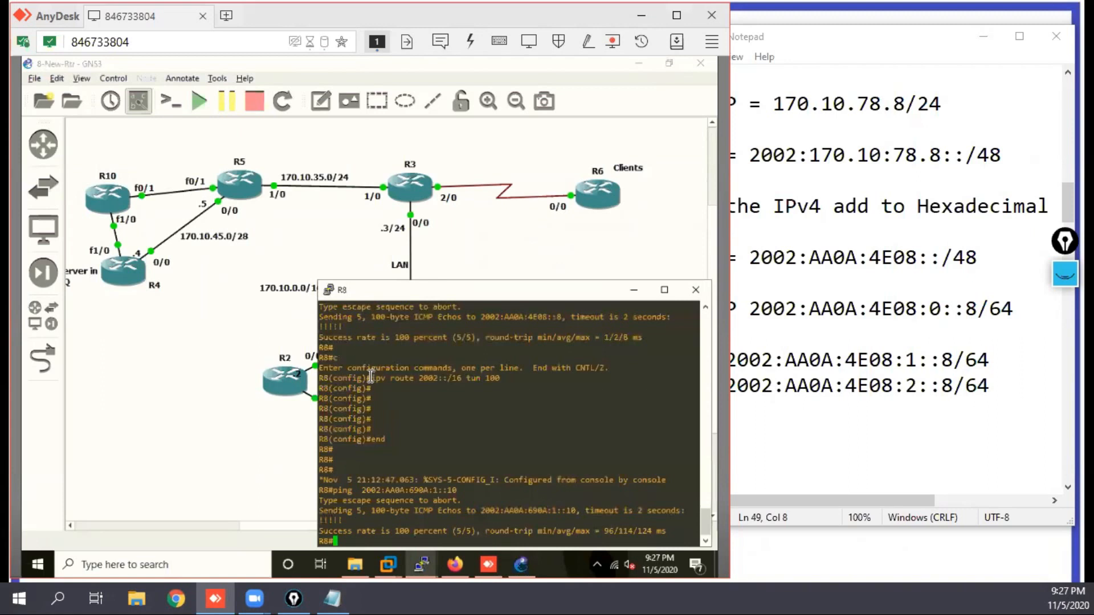
drag(420, 379, 487, 381)
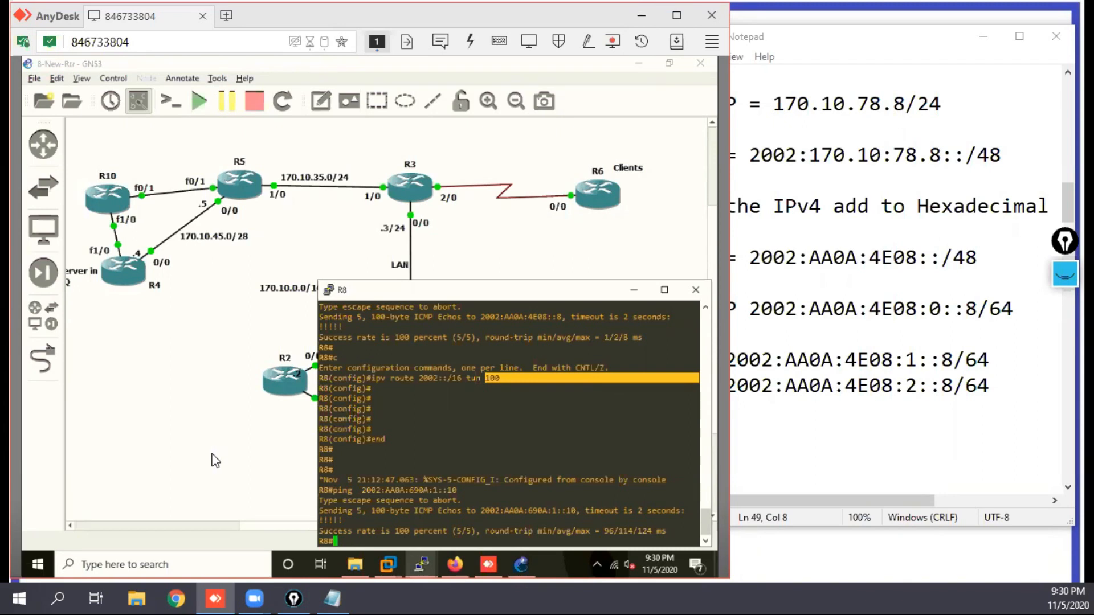
Step: Examine how the host part of R8's and R10's LAN addresses in the addressing notes relates to the router numbers
click(950, 362)
double_click(947, 360)
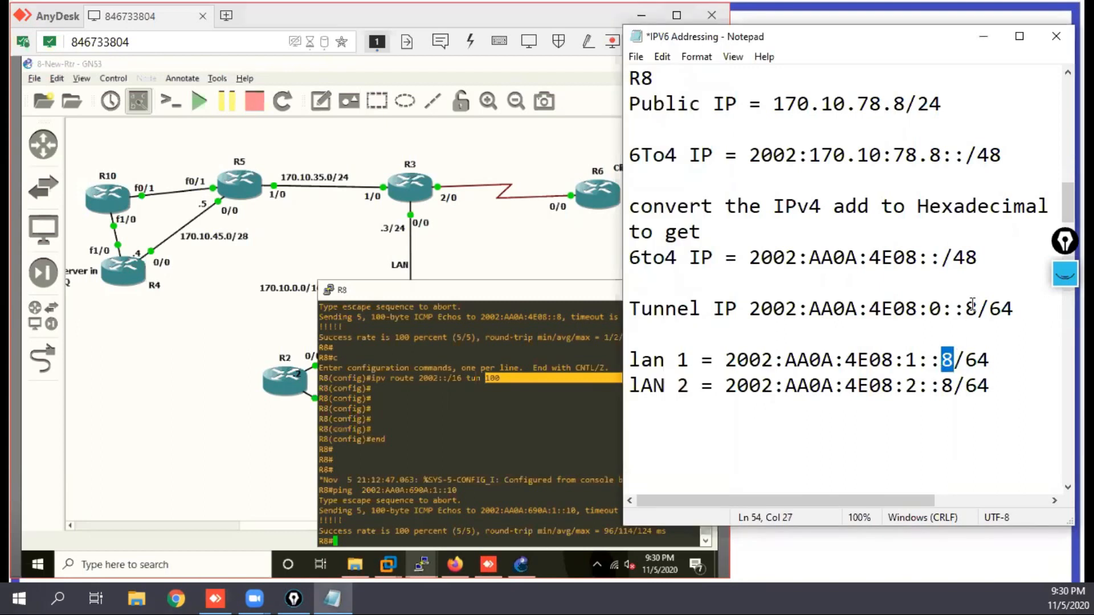
scroll(969, 336, up, 8)
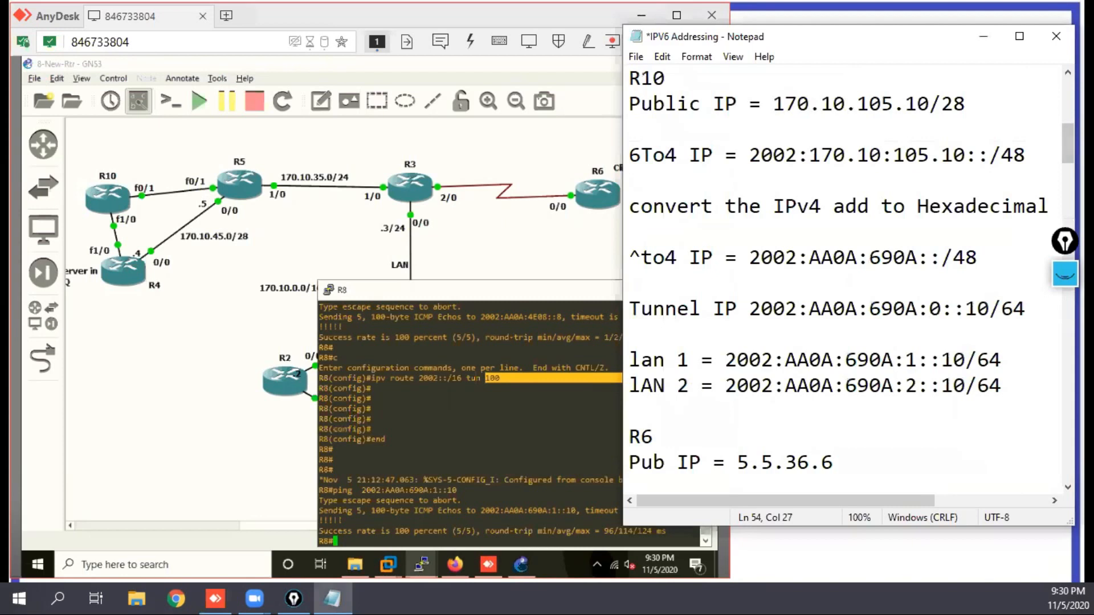
click(990, 154)
key(shift+Right)
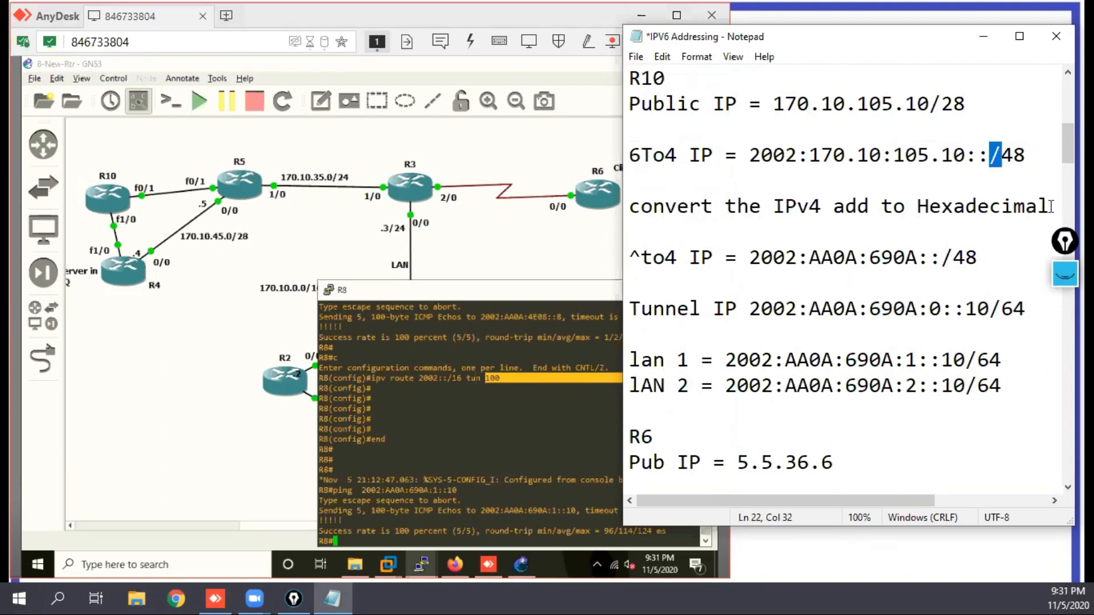
drag(666, 80, 653, 80)
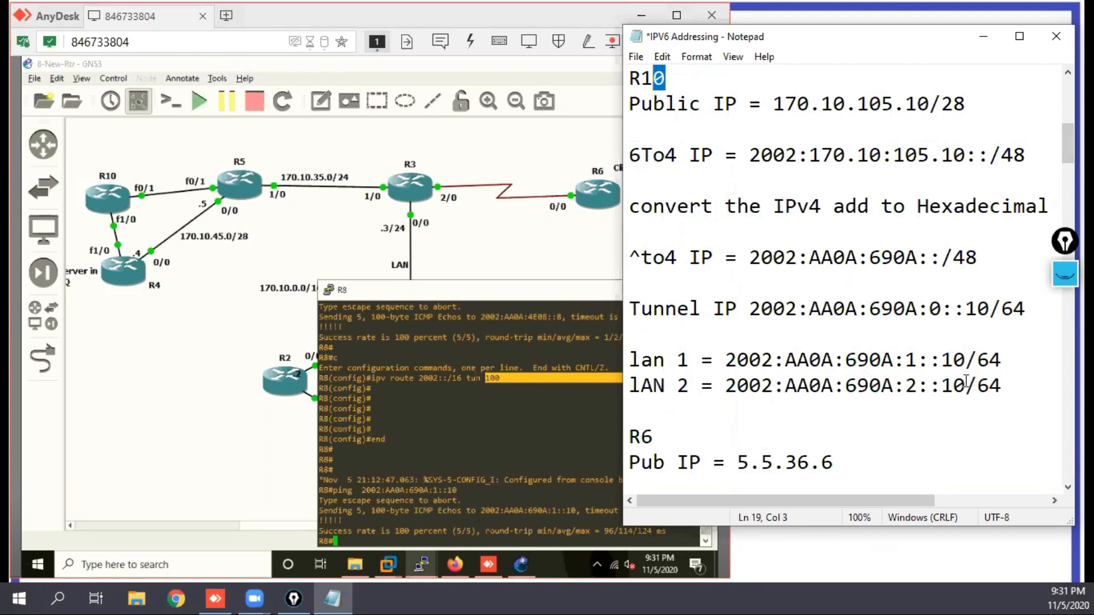
drag(967, 386, 955, 390)
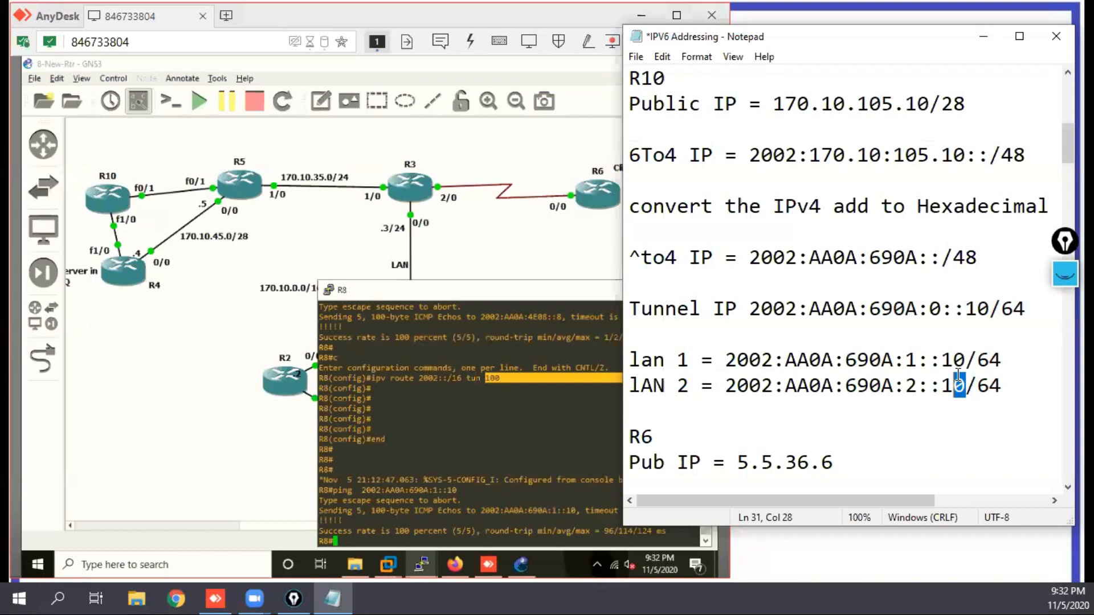
click(898, 435)
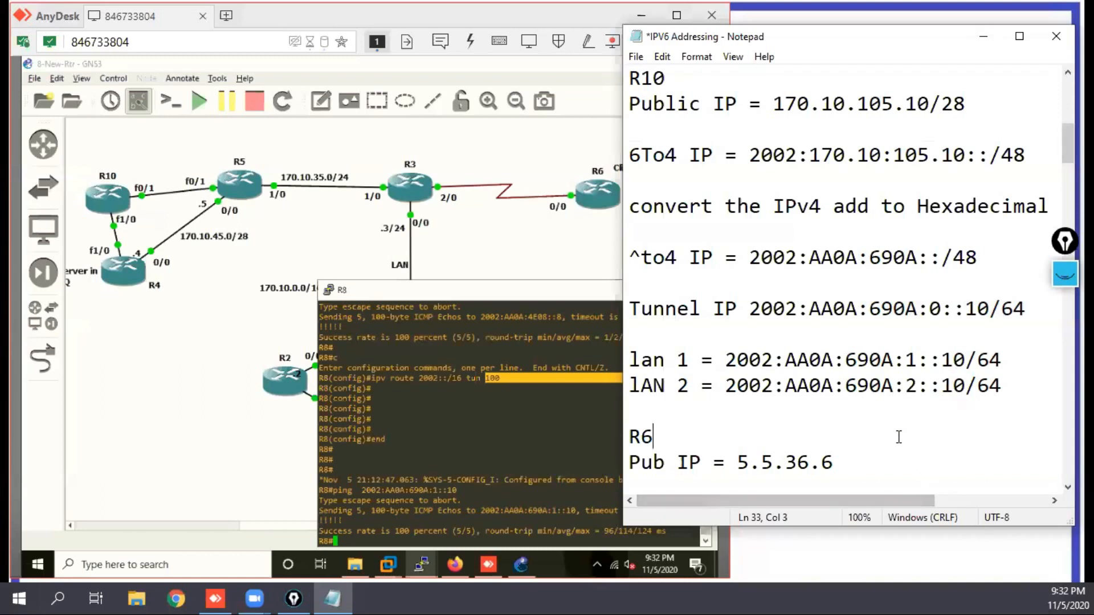
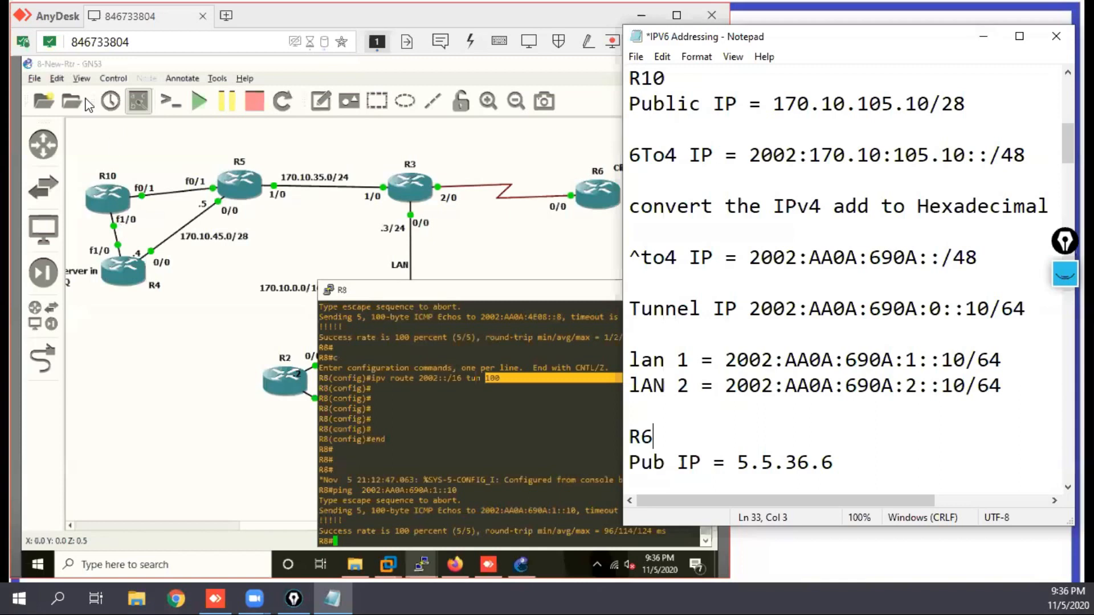
Step: Examine the GNS3 VM preferences, including the VM name and port, and close them without saving
click(57, 78)
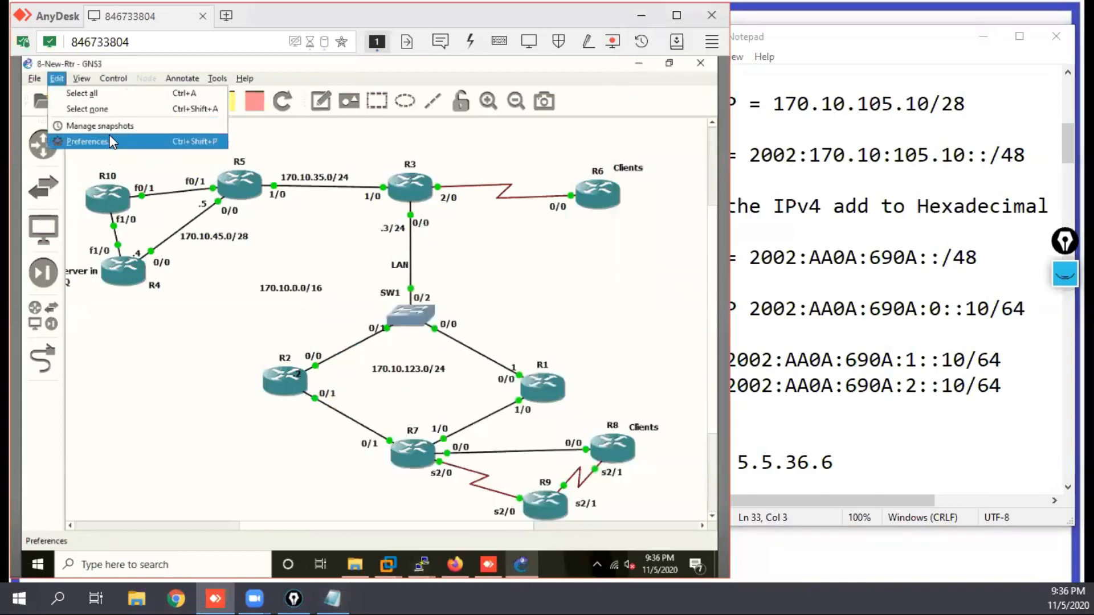
click(85, 141)
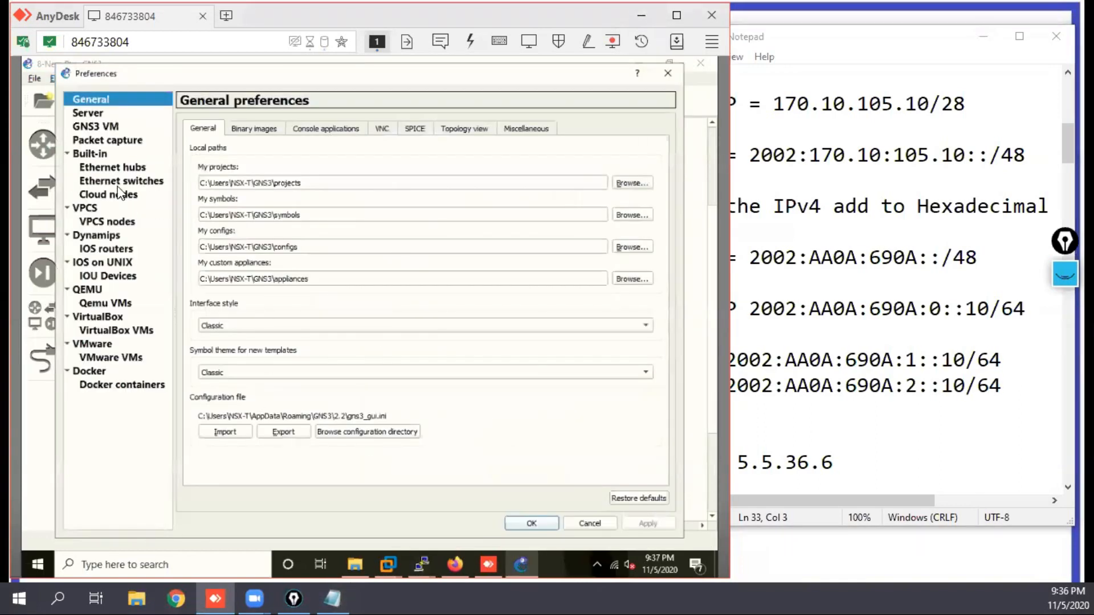
click(95, 127)
click(245, 268)
double_click(245, 267)
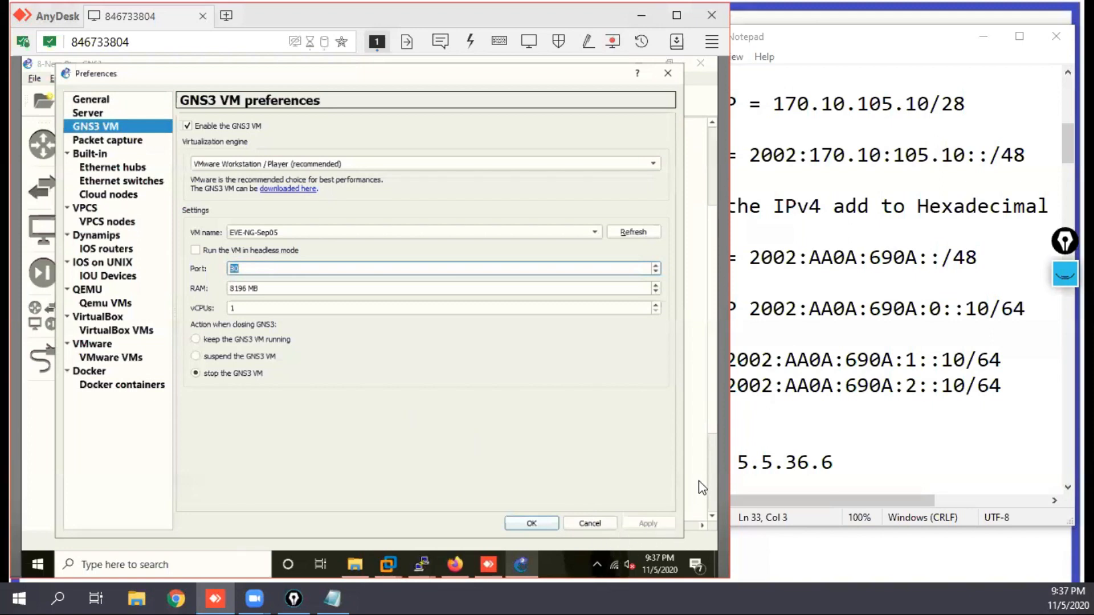
click(592, 523)
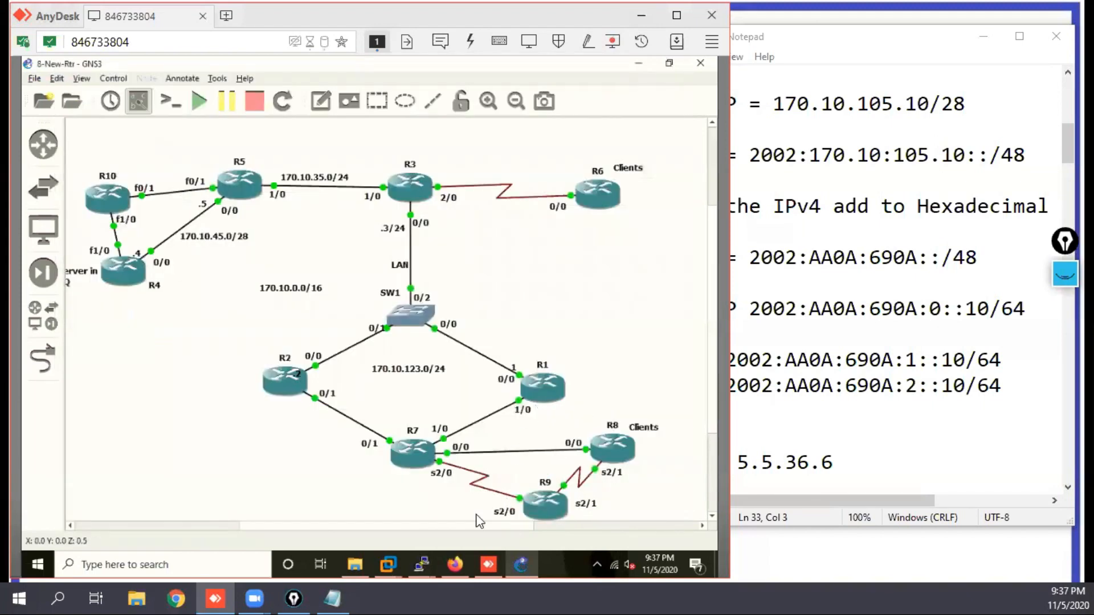
Step: Switch to the EVE-NG topology of the IPv6-DHCP lab in Firefox
mouse_move(460, 566)
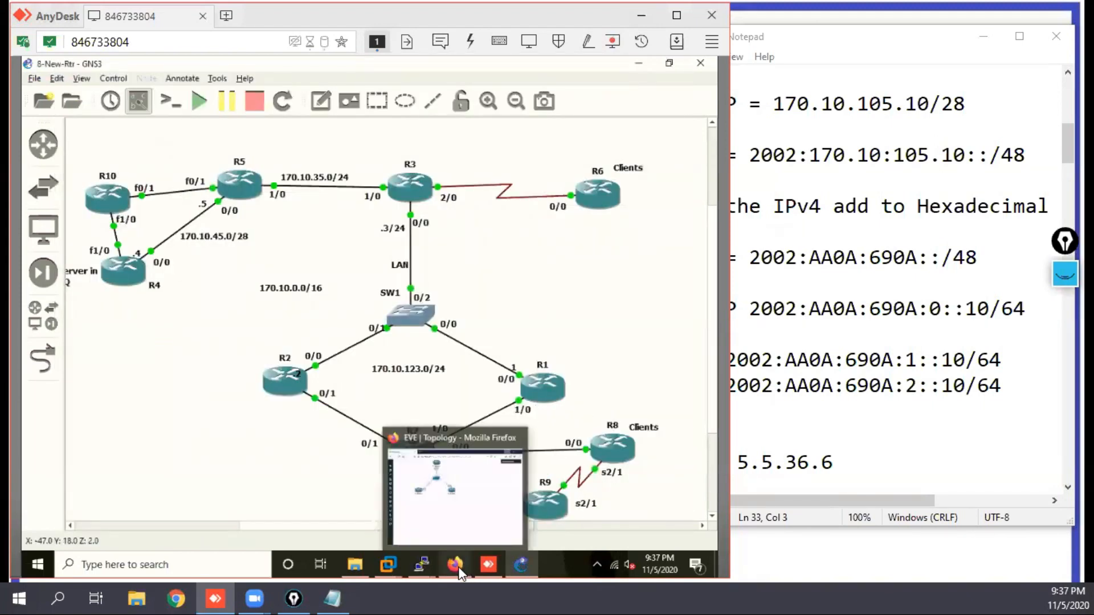
click(453, 513)
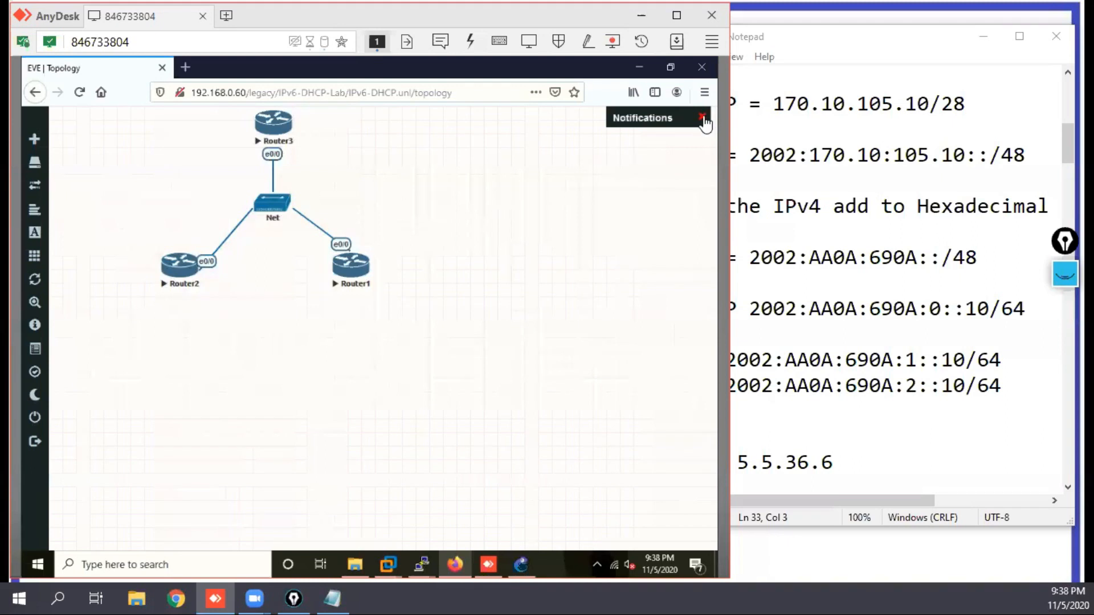
right_click(431, 231)
click(471, 260)
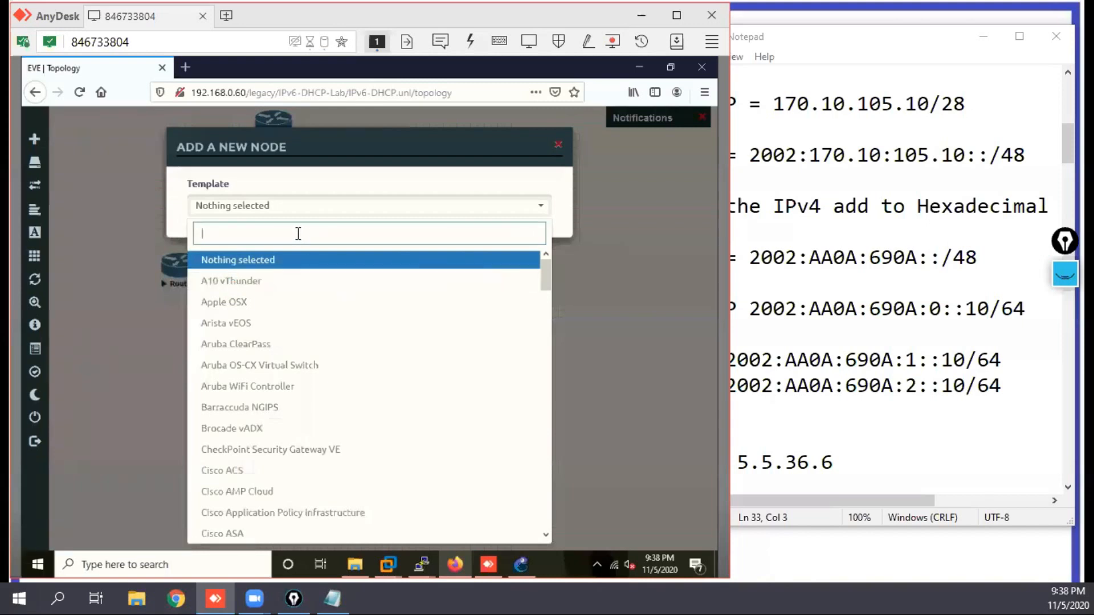
text(iol)
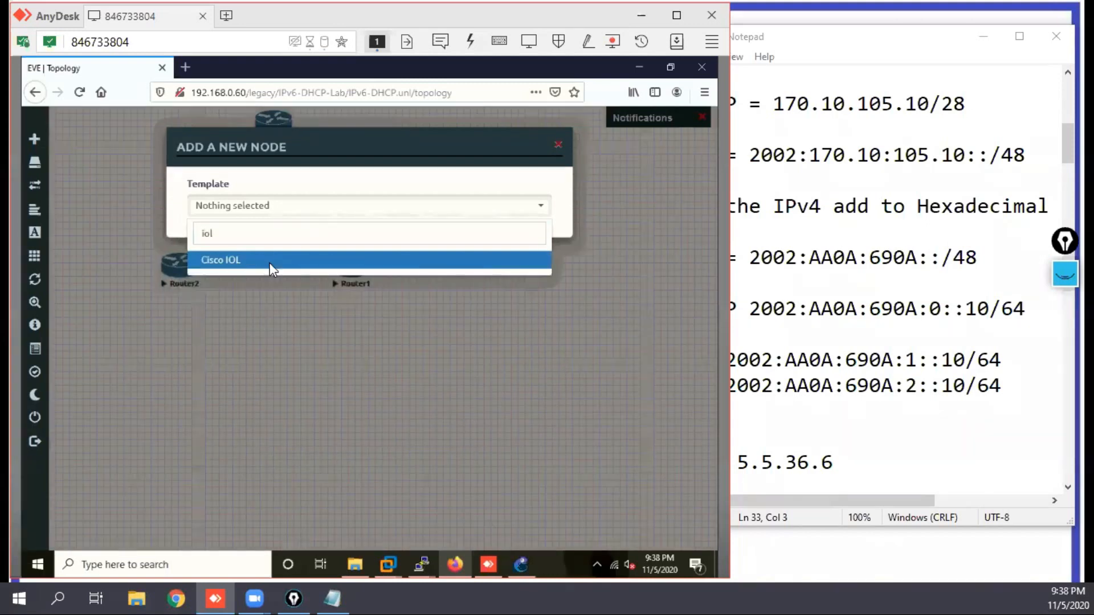
click(269, 261)
click(494, 271)
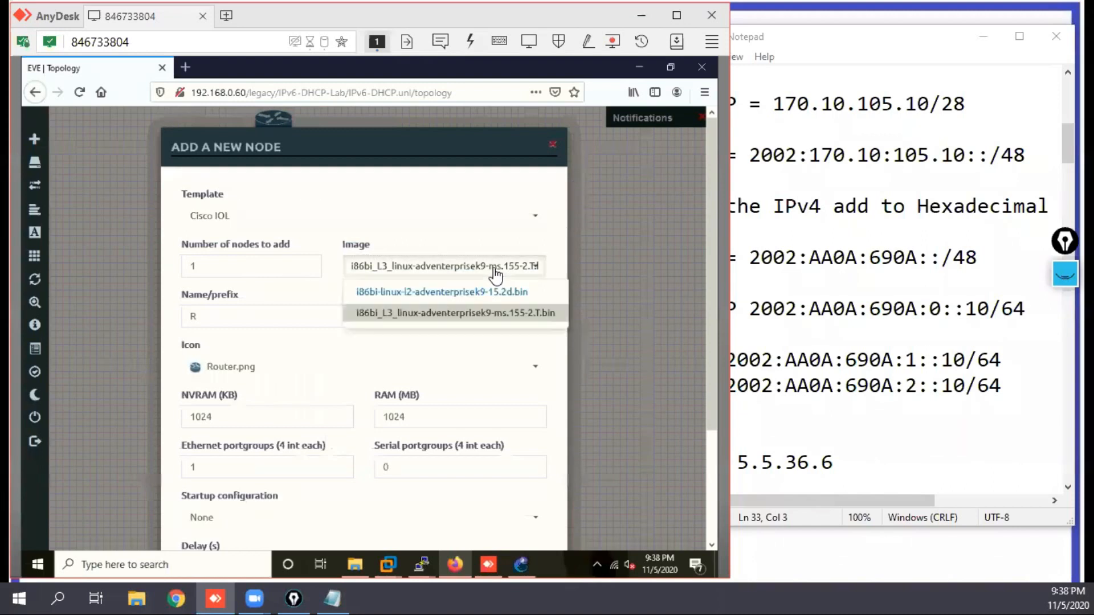
click(419, 293)
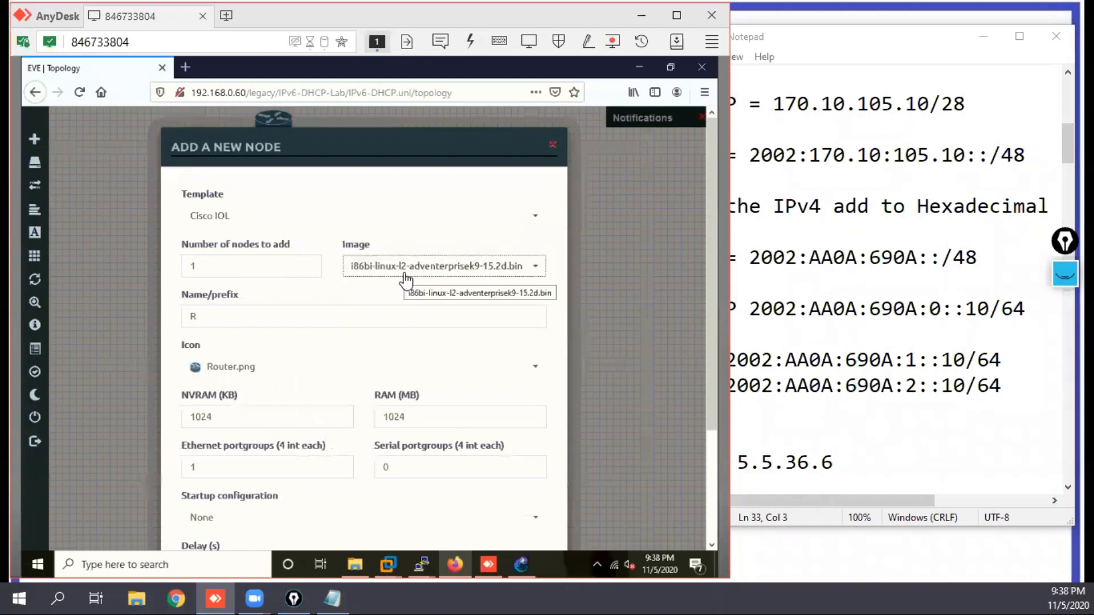
click(238, 318)
key(BackSpace)
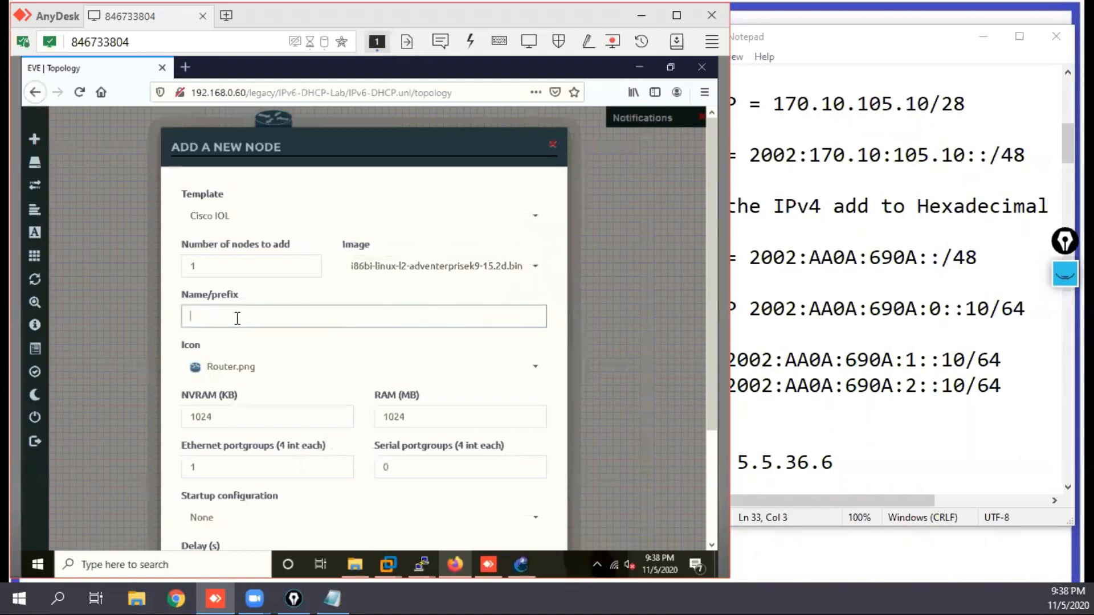
text(S)
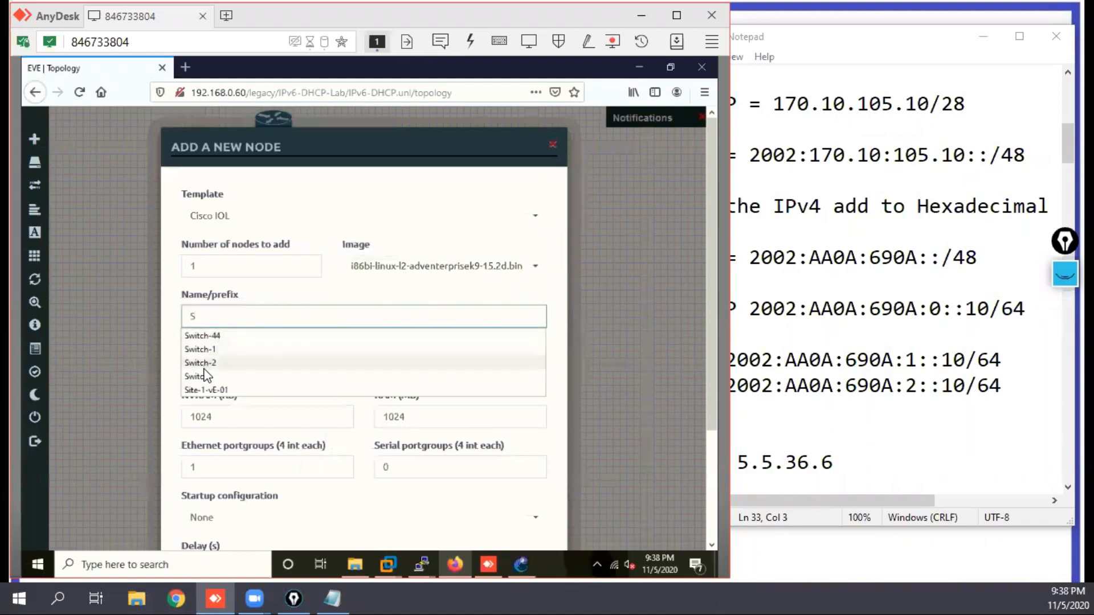
click(215, 349)
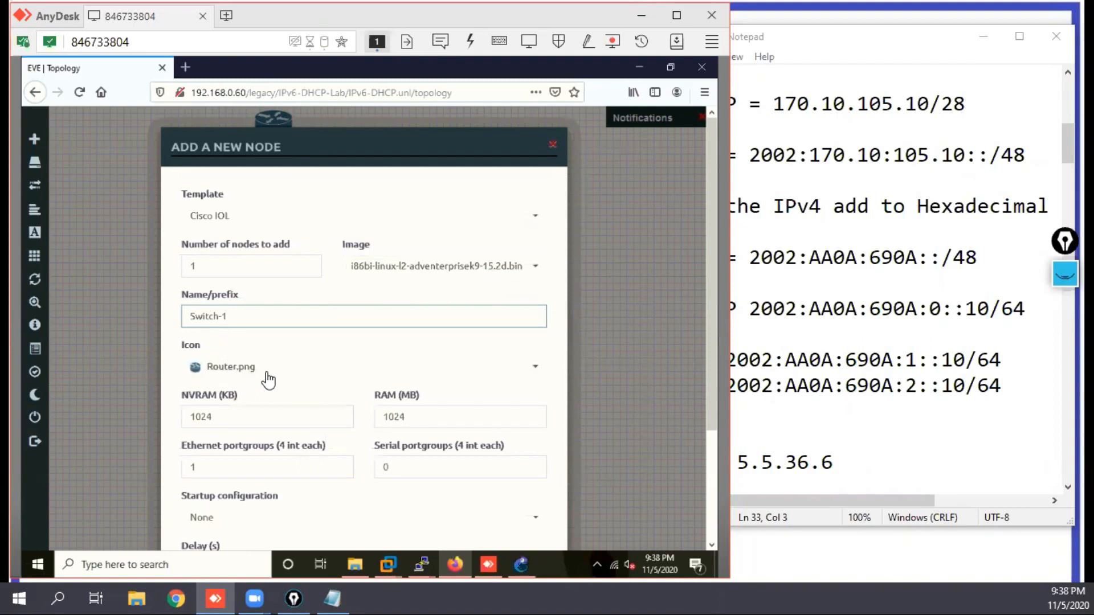
key(BackSpace)
key(BackSpace)
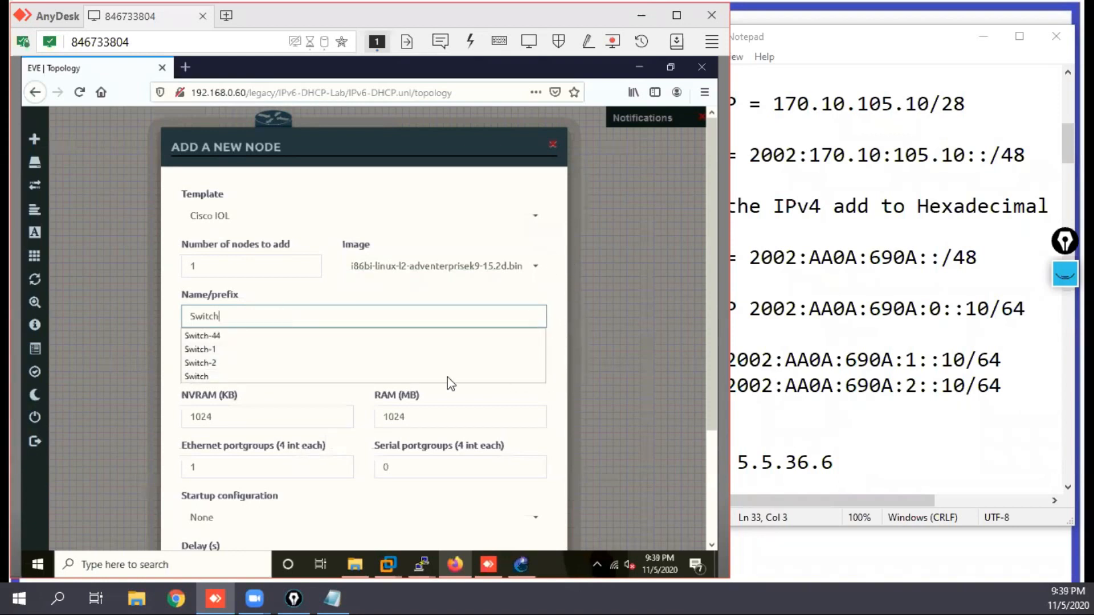
double_click(219, 461)
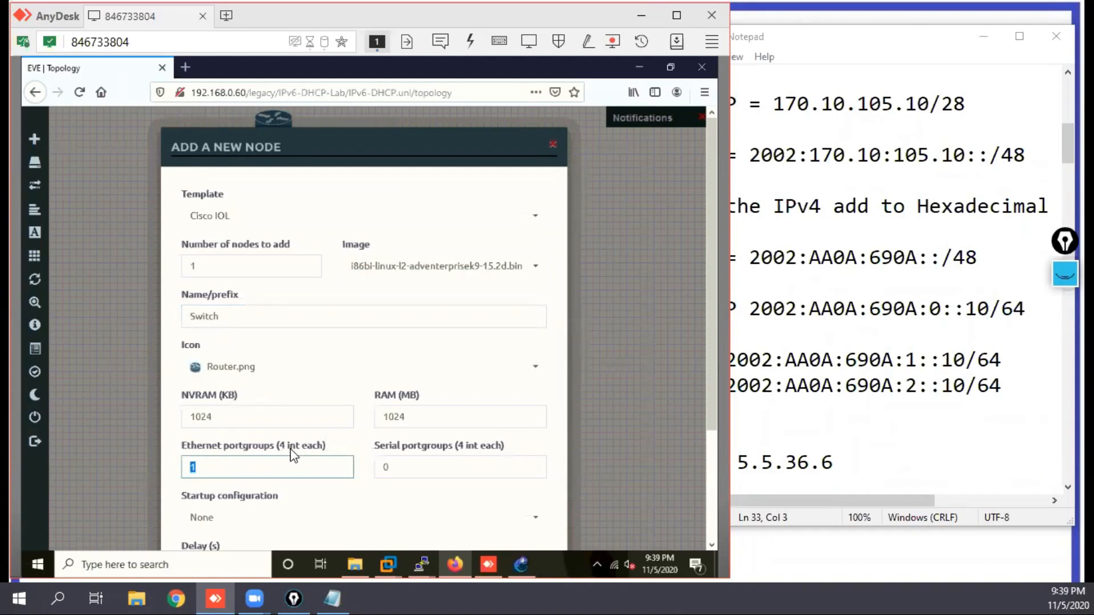
text(4)
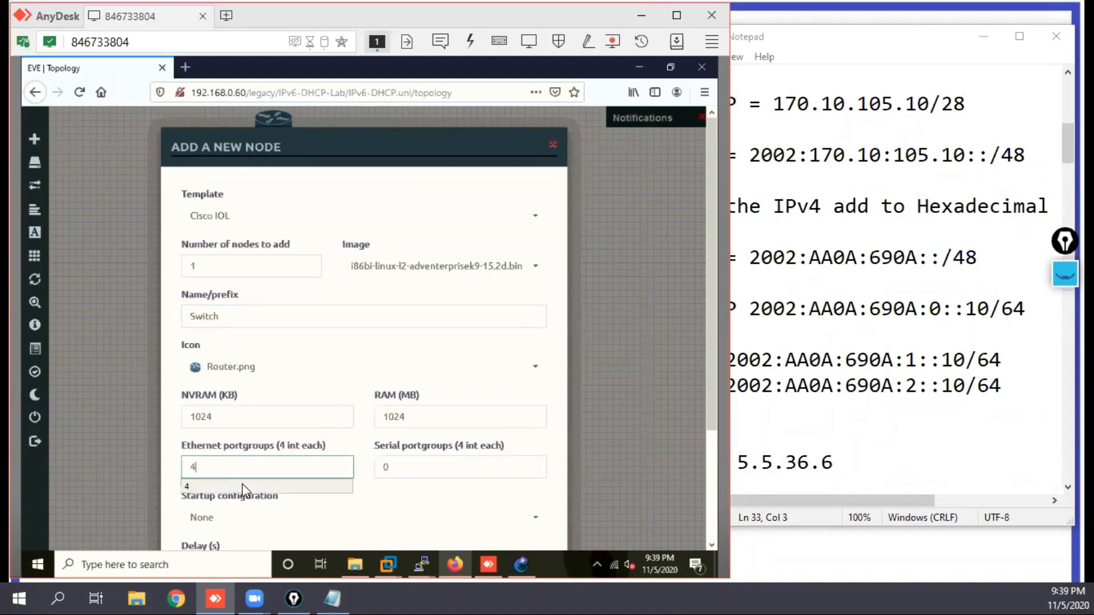
click(199, 487)
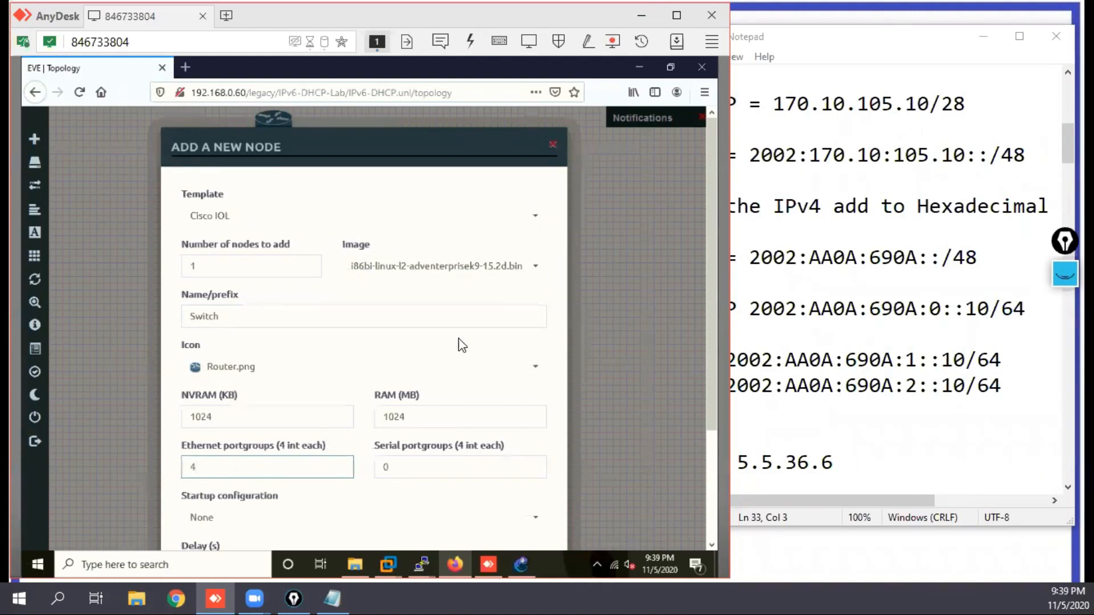
click(703, 330)
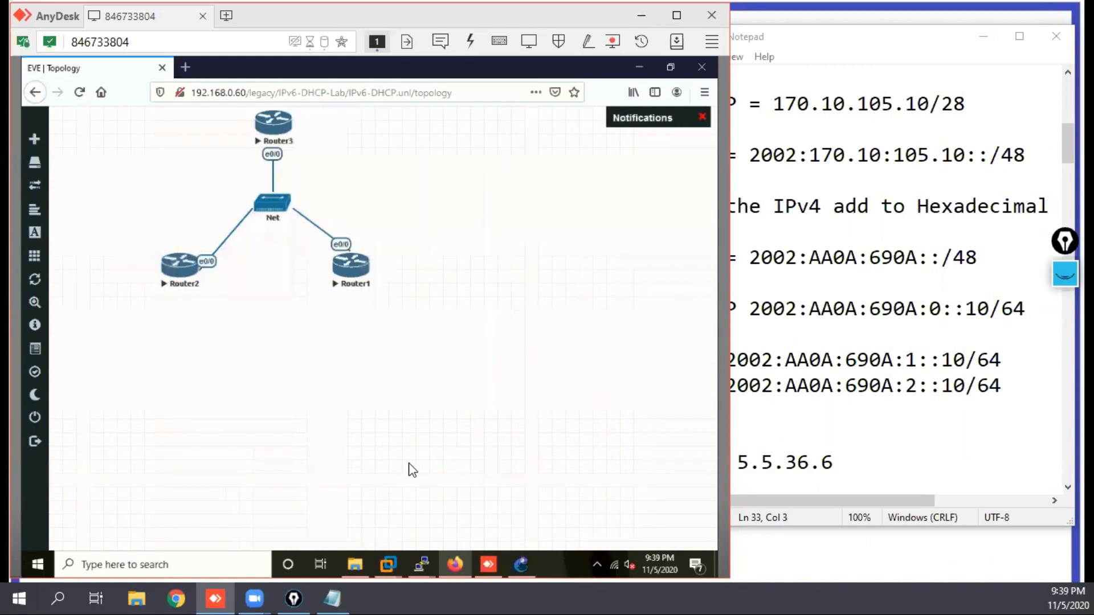
Step: Begin a new node from the Cisco IOL template with the image i86bi-linux-l2-adventerprisek9-15.2d.bin
mouse_move(466, 568)
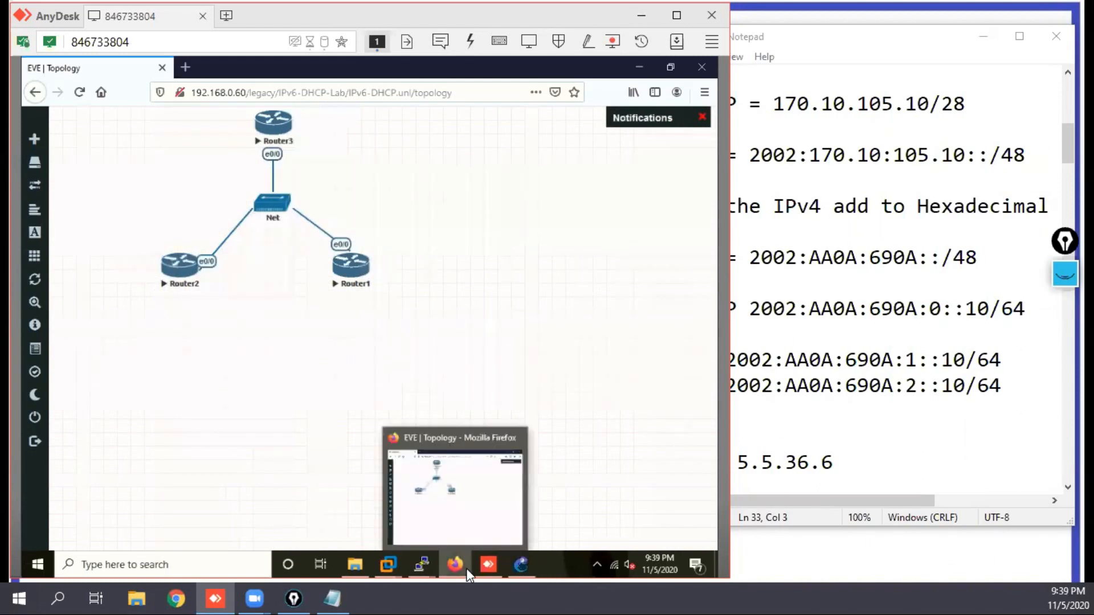
right_click(430, 270)
click(474, 299)
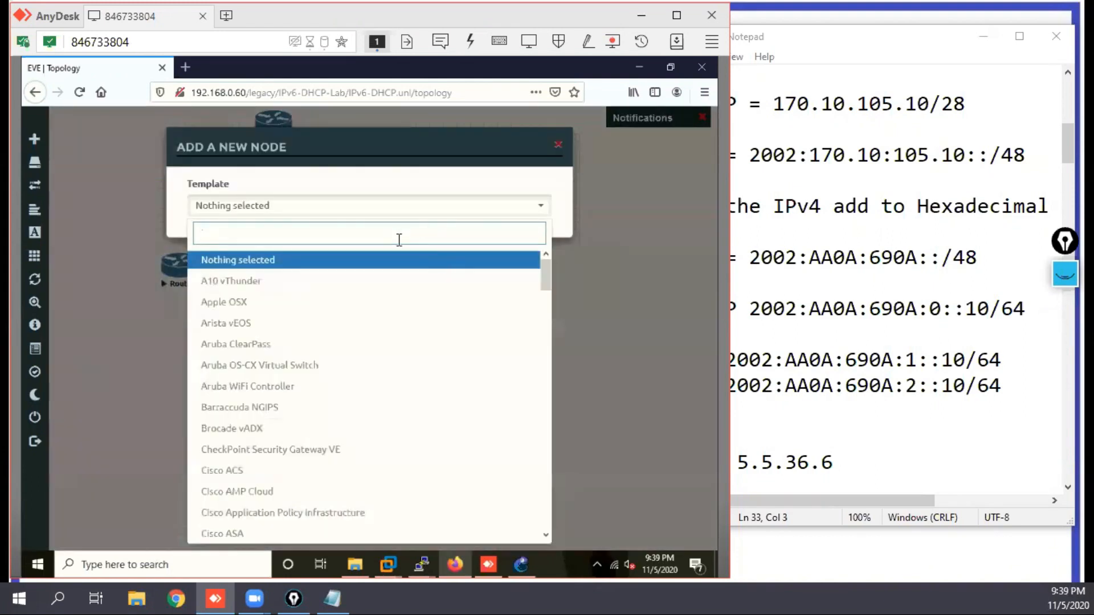
text(io)
click(316, 287)
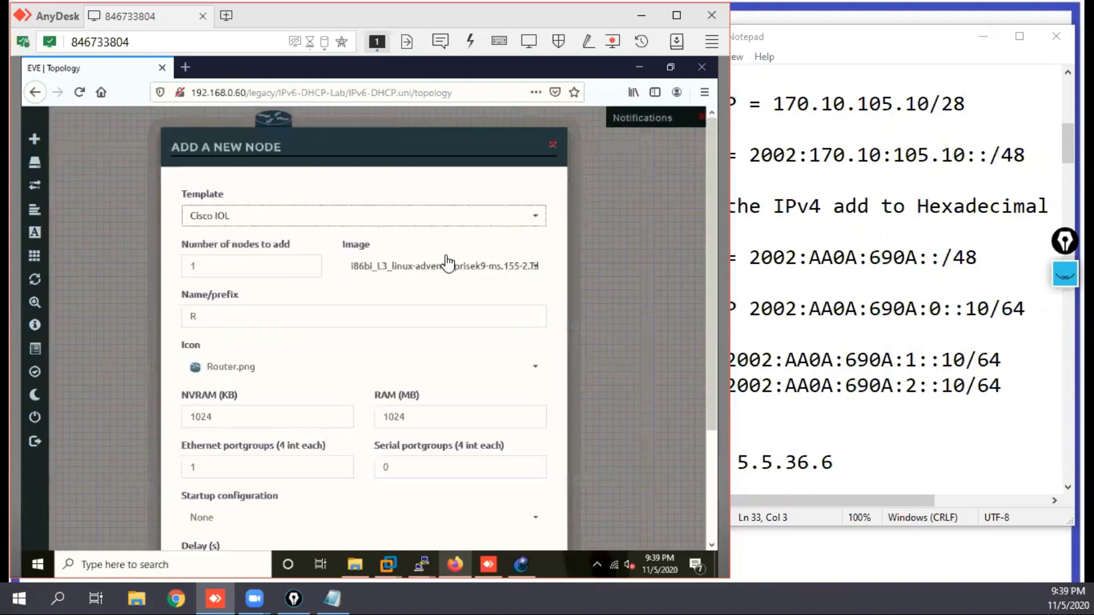
click(418, 274)
click(388, 311)
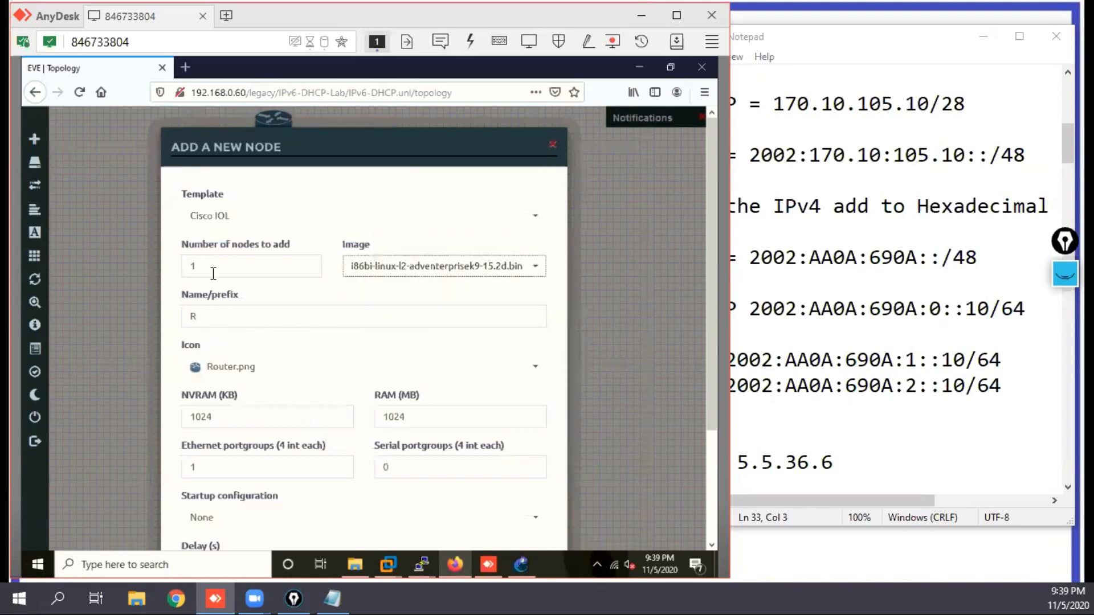
Step: Name the new node Switch, give it 4 Ethernet portgroups and add it to the topology
click(206, 324)
key(BackSpace)
text(S)
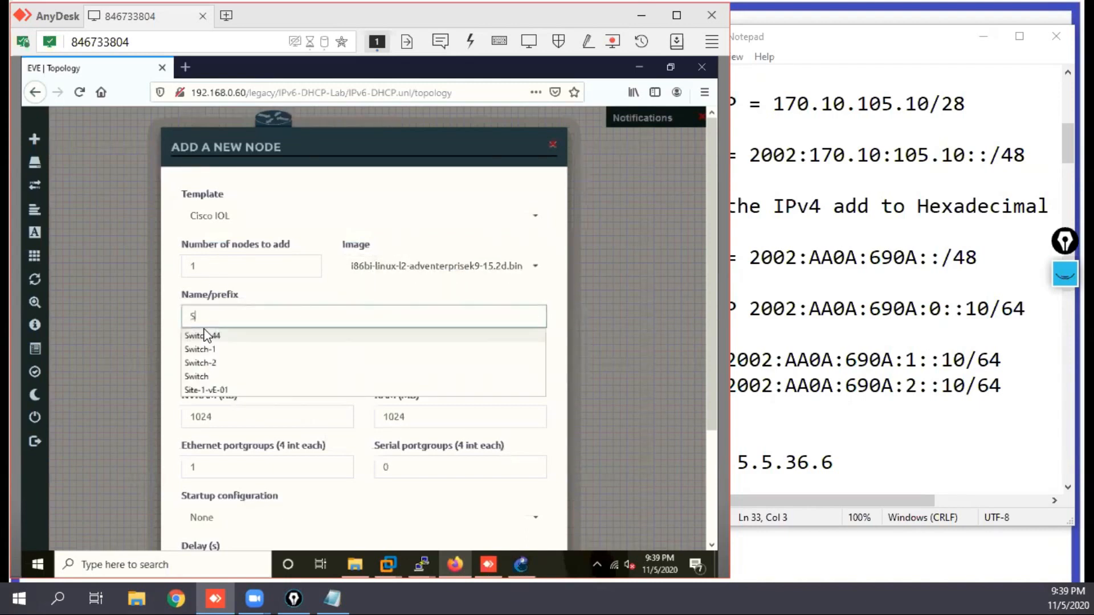
click(201, 380)
drag(295, 466, 171, 467)
text(4)
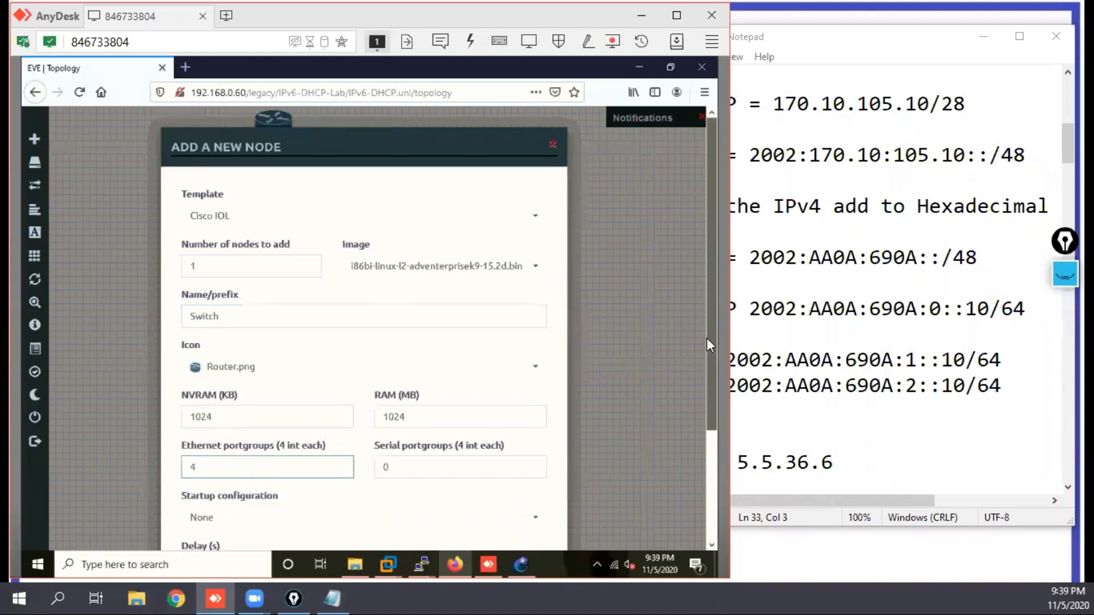
drag(706, 337, 706, 456)
key(Return)
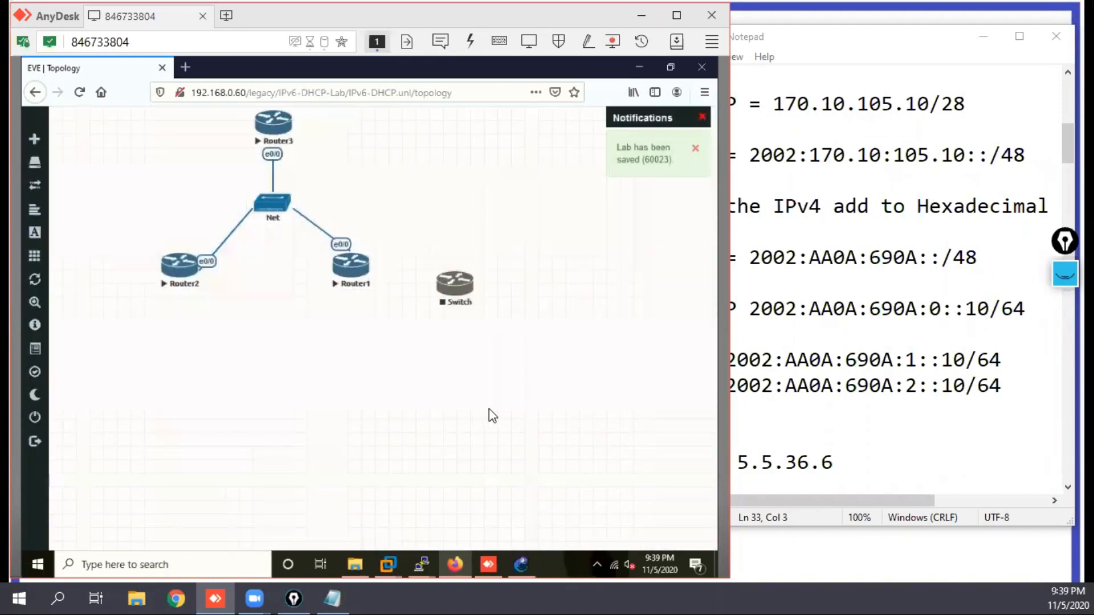
Step: Change the Switch node's icon to Switch L32.png and save the node
right_click(453, 294)
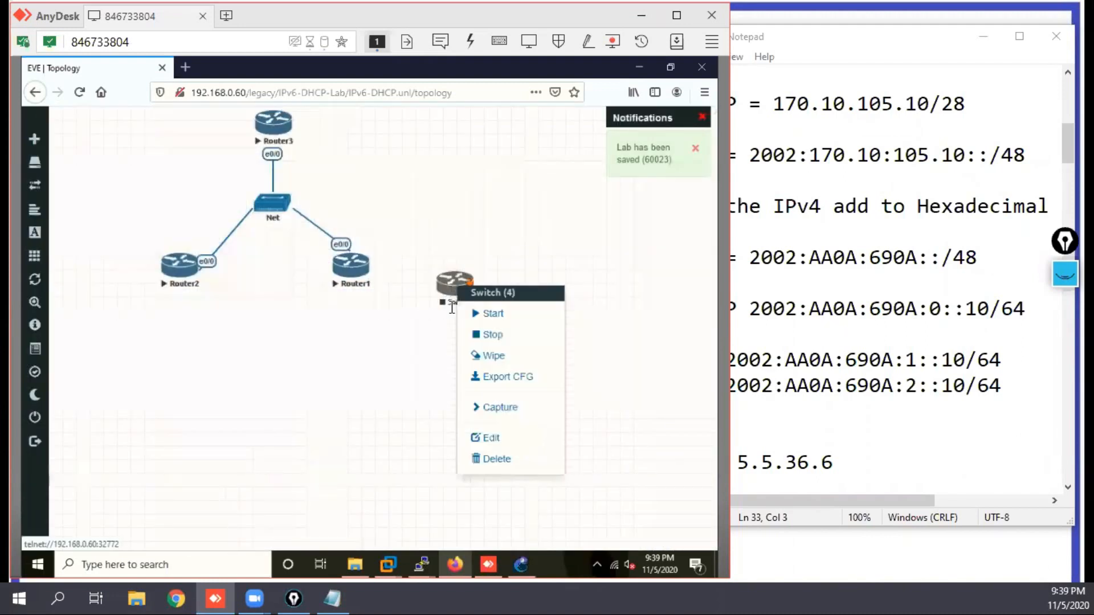
click(489, 434)
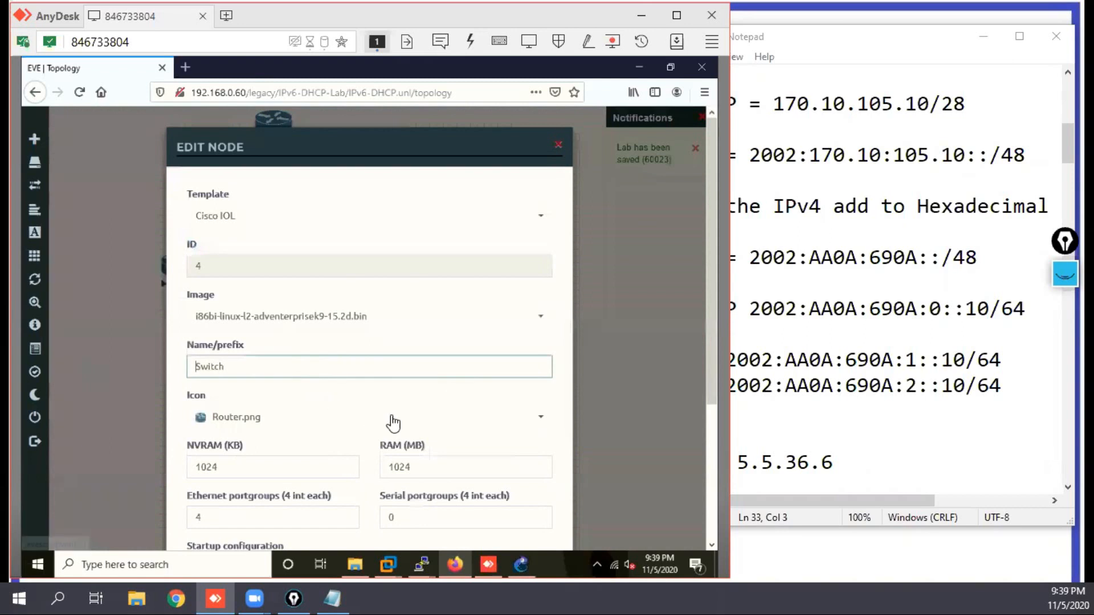
click(539, 419)
drag(546, 357, 547, 372)
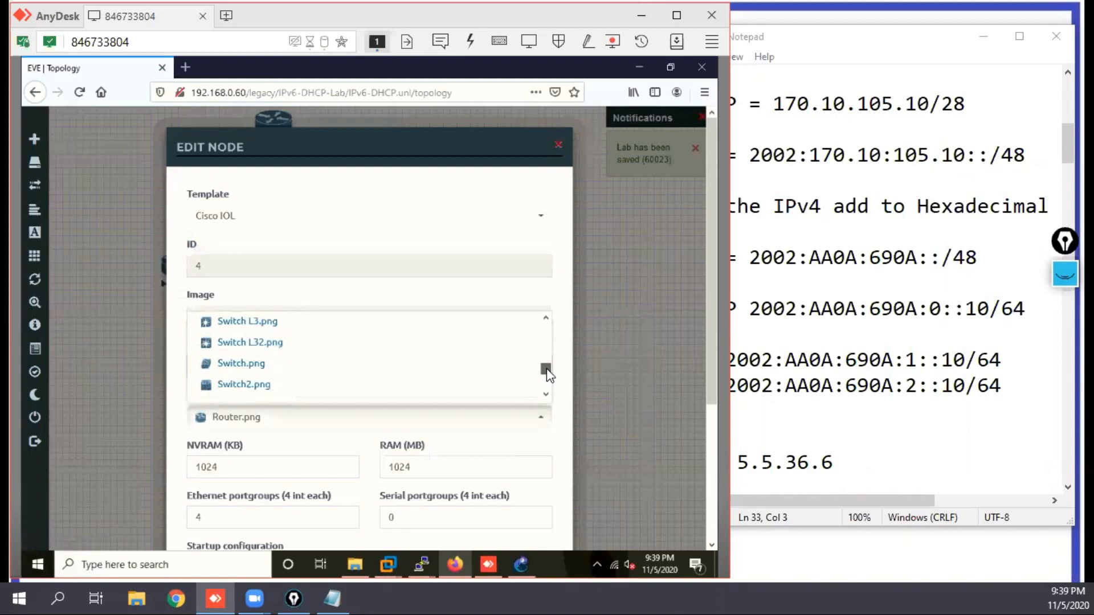
click(259, 342)
drag(713, 388, 716, 483)
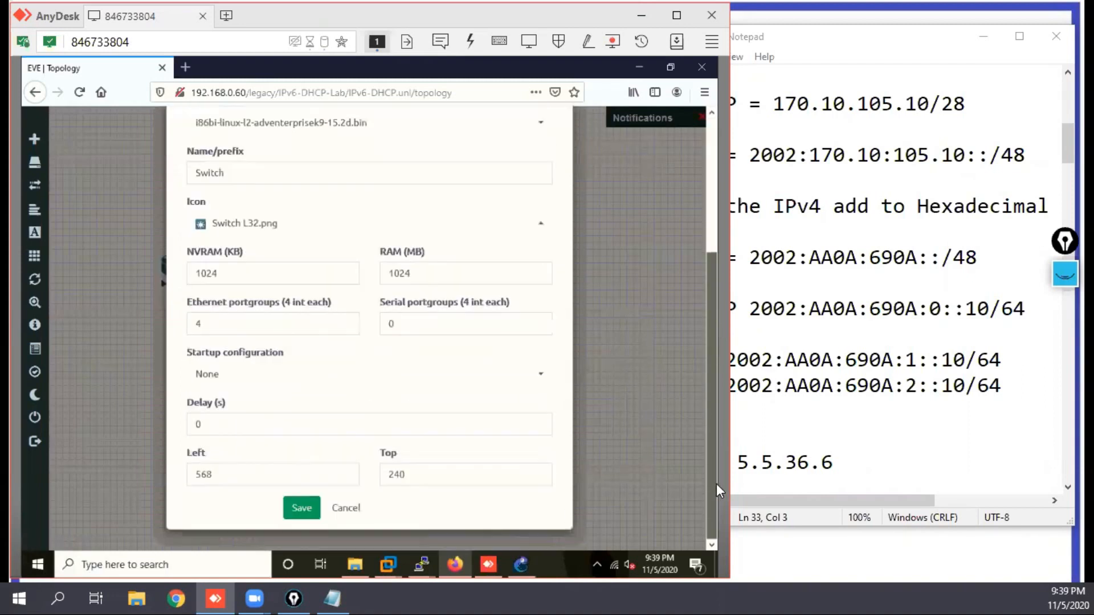
click(297, 509)
Step: Move the Switch node between Router2 and Router1, below the Net network
drag(459, 297, 393, 191)
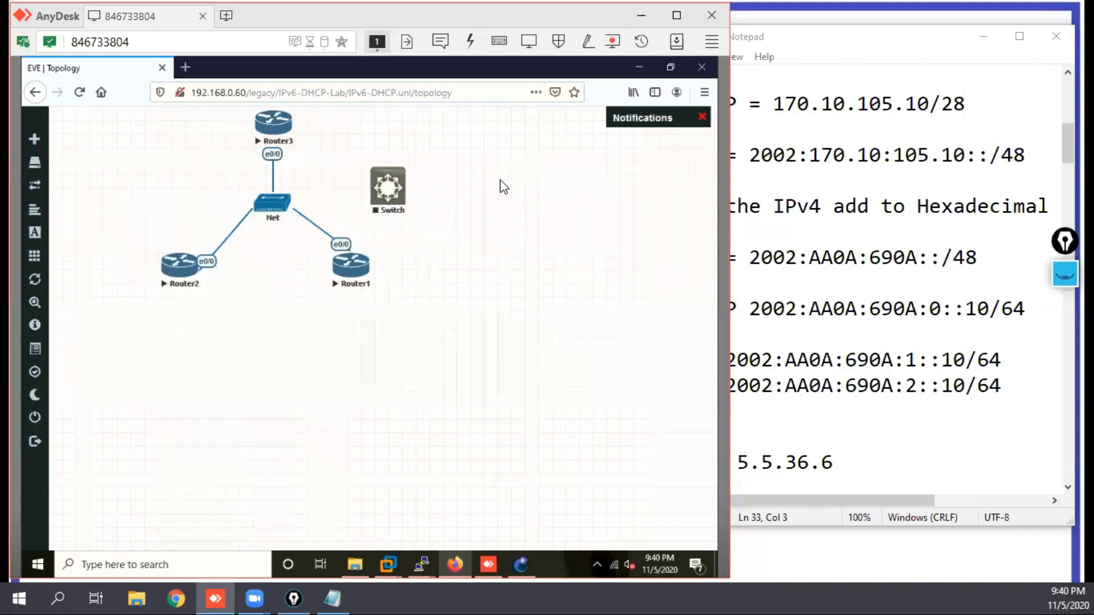
drag(396, 201, 276, 296)
click(702, 117)
Step: Stop all nodes of the IPv6-DHCP lab and close the lab
mouse_move(34, 257)
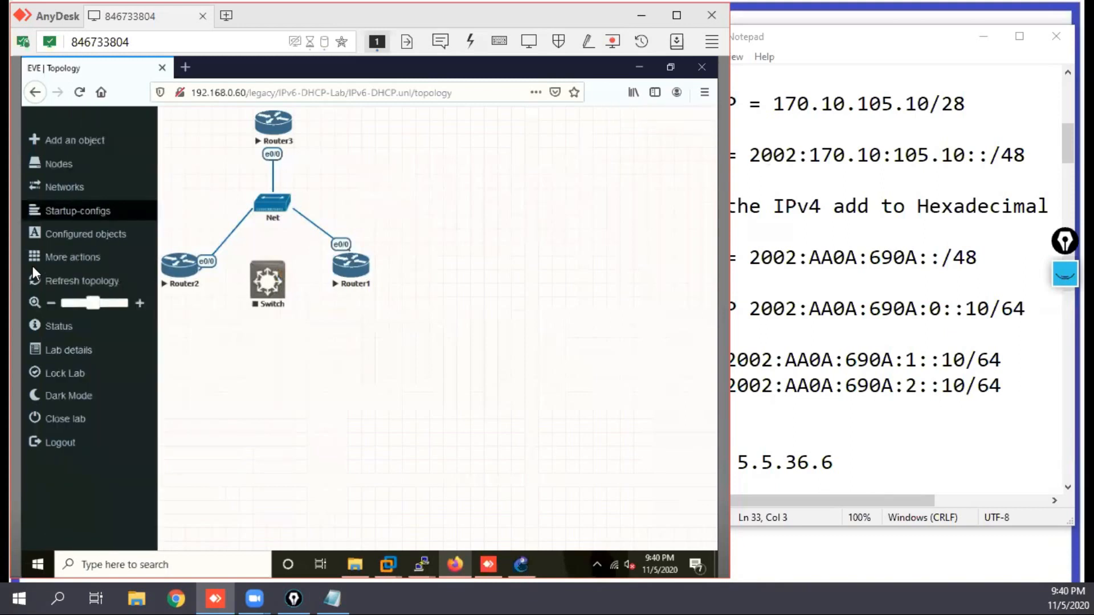
click(71, 256)
click(128, 292)
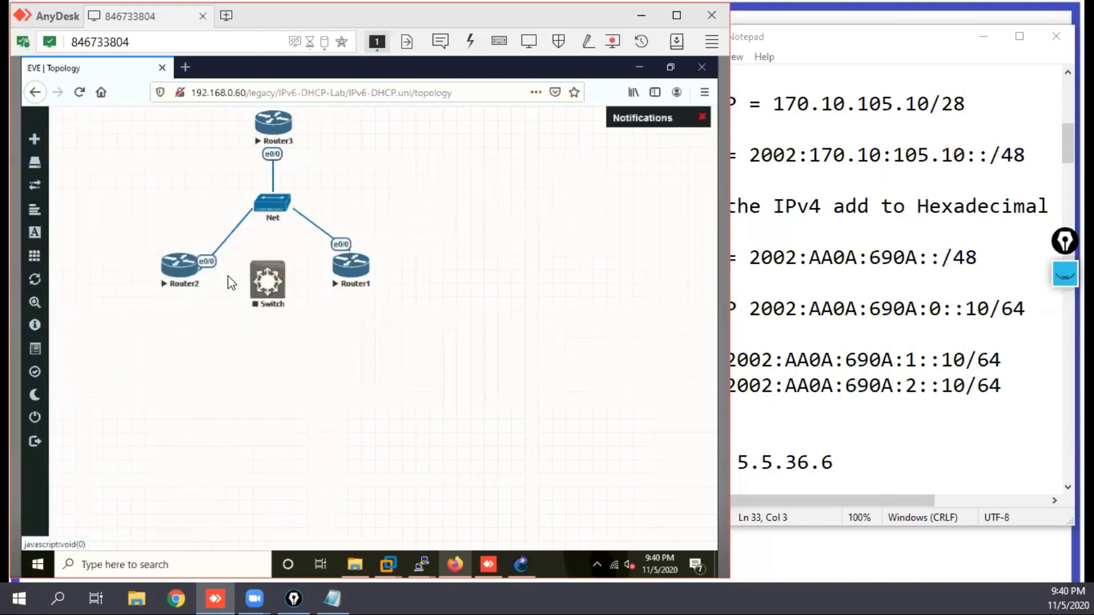
click(704, 118)
click(64, 418)
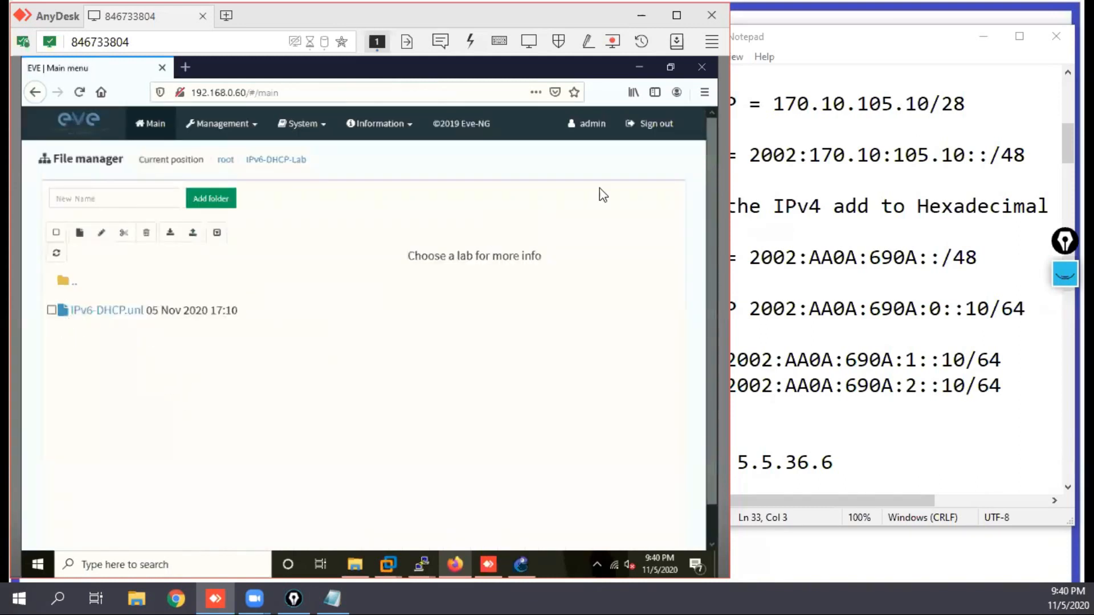
Step: Sign out of EVE-NG and close the browser to return to the GNS3 topology
click(645, 130)
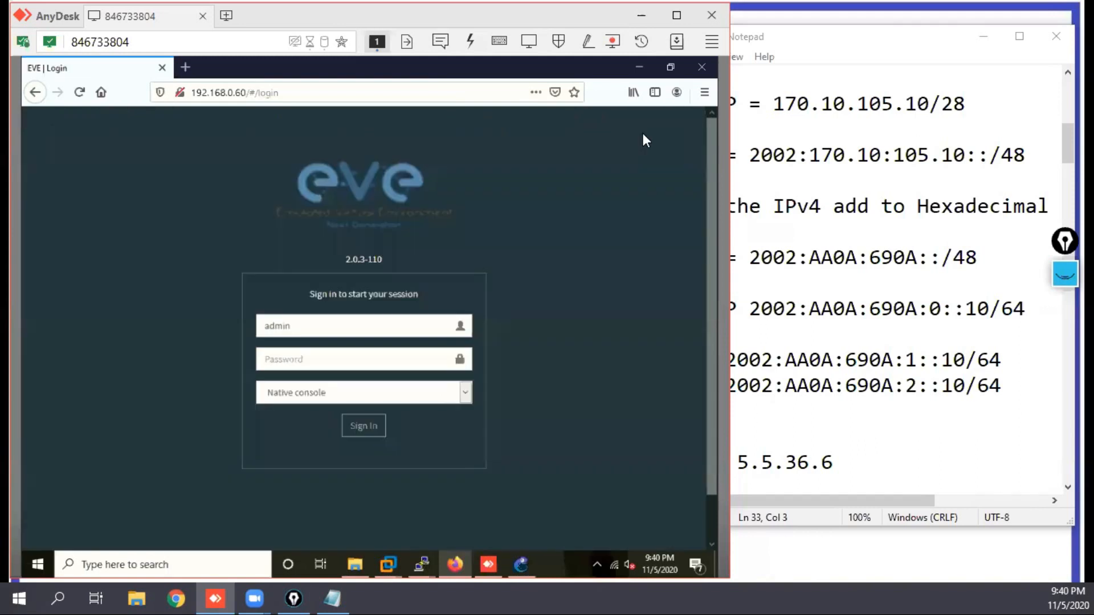
click(701, 68)
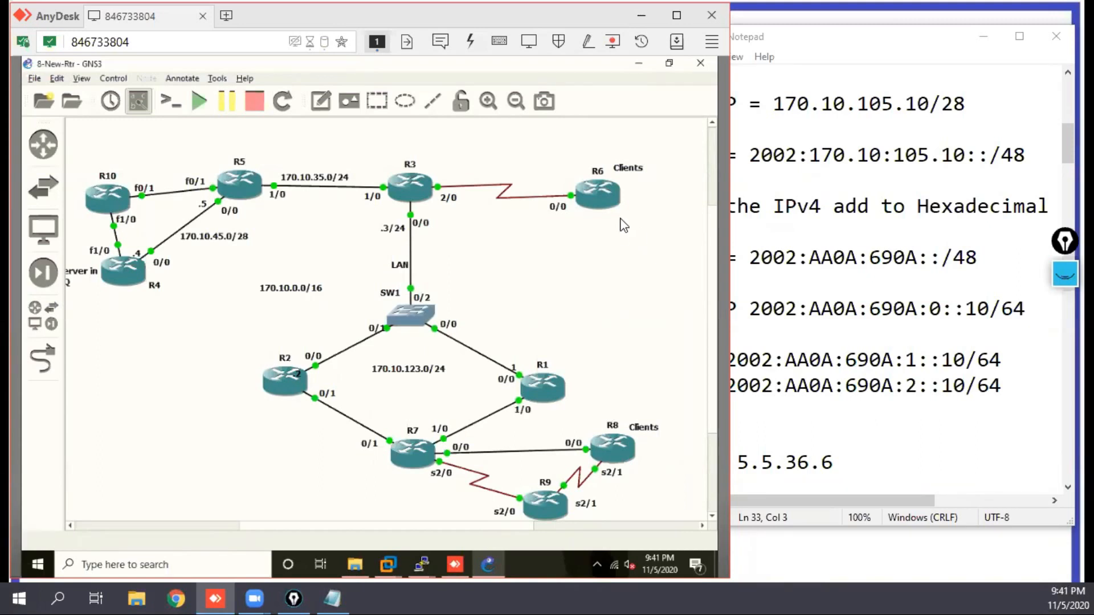
Step: Minimize the GNS3 topology and the R10 and R8 consoles, and open and close Firefox on the remote desktop
click(638, 63)
click(638, 65)
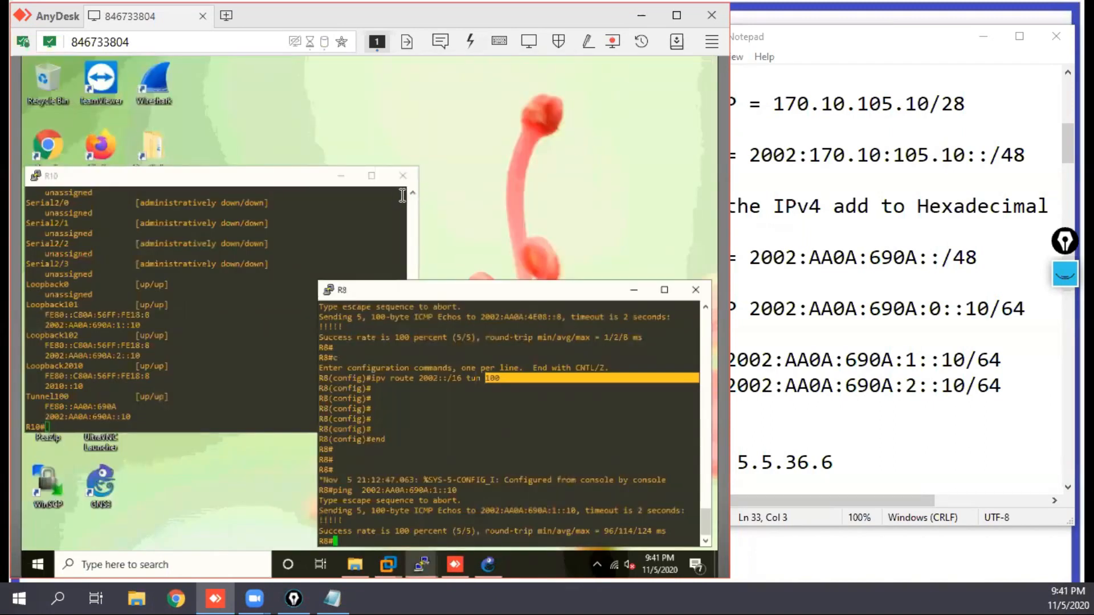
click(341, 176)
click(633, 290)
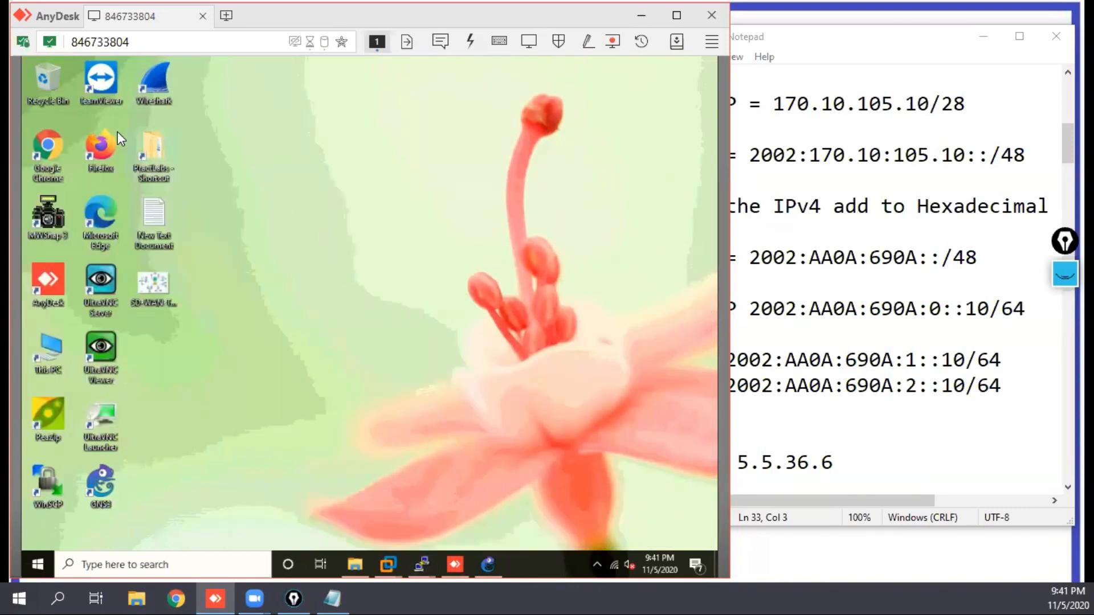
double_click(101, 146)
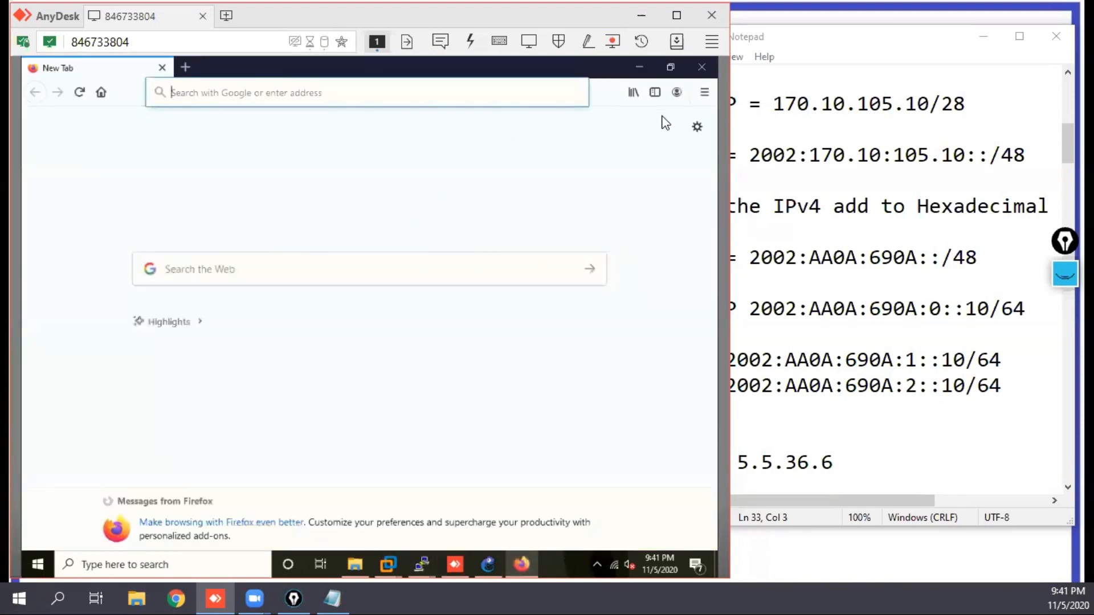
click(696, 71)
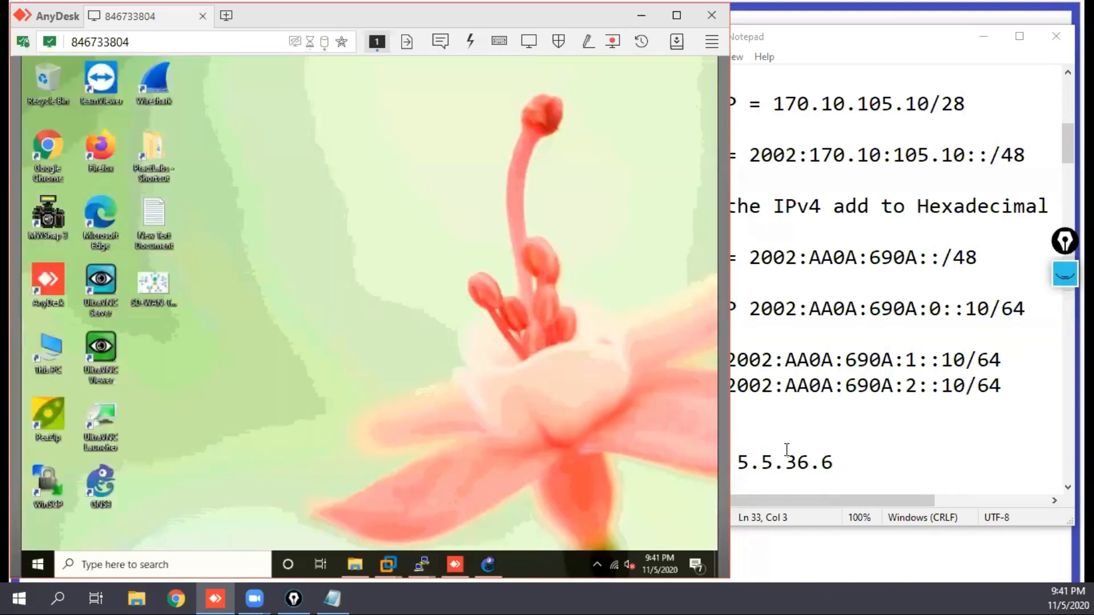
Step: Add the line networkrare.com below R6's public IP in the IPV6 Addressing note, leaving blank lines in between
click(914, 462)
key(Return)
key(Return)
key(Return)
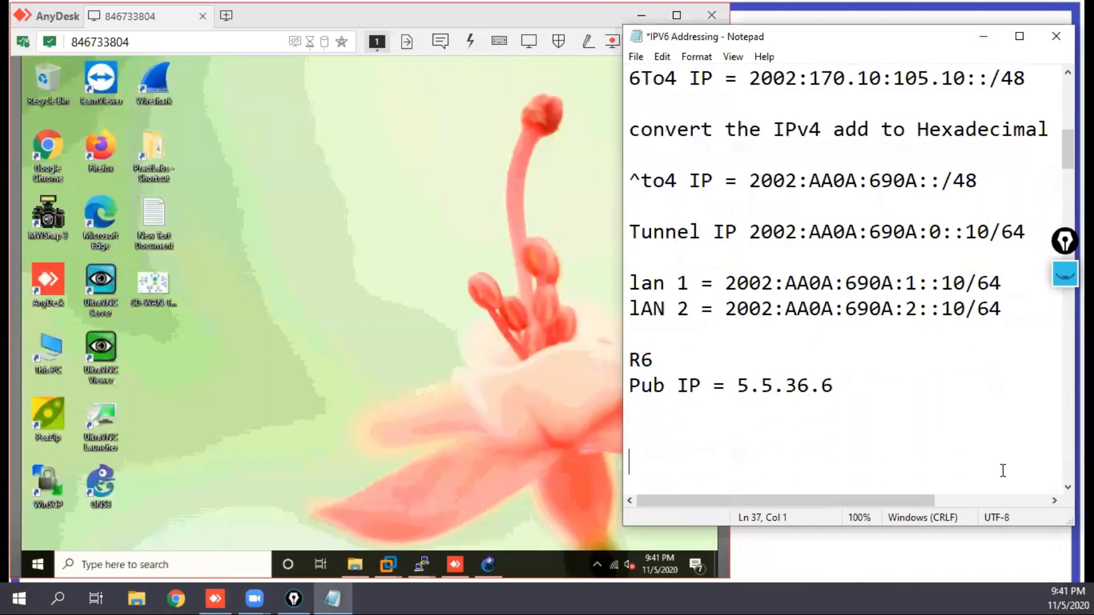
text(netrare)
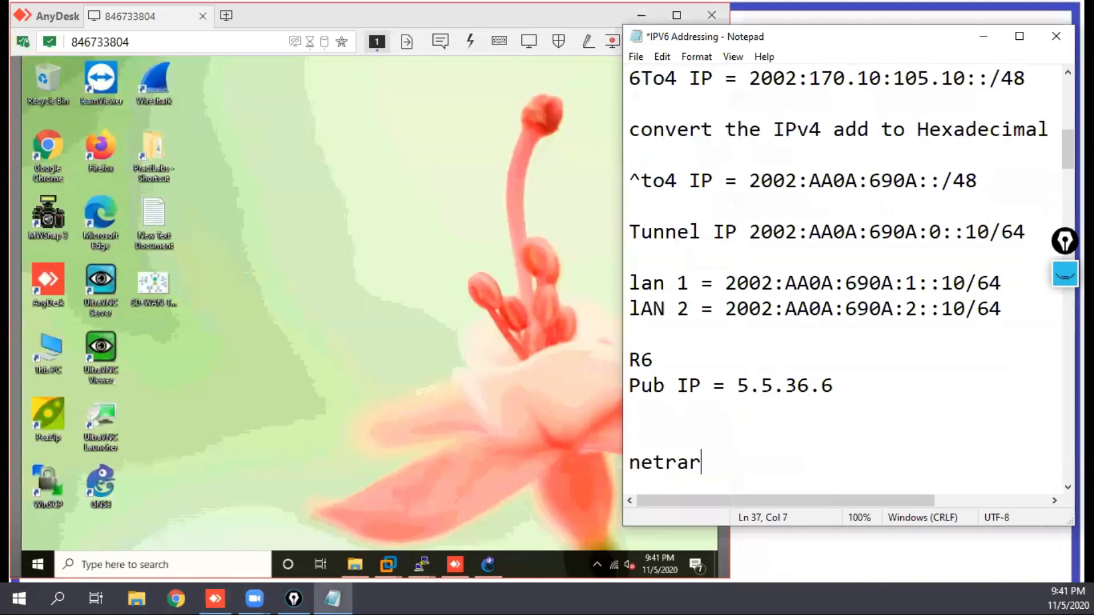
key(BackSpace)
key(BackSpace)
key(BackSpace)
key(BackSpace)
text(workrare.com)
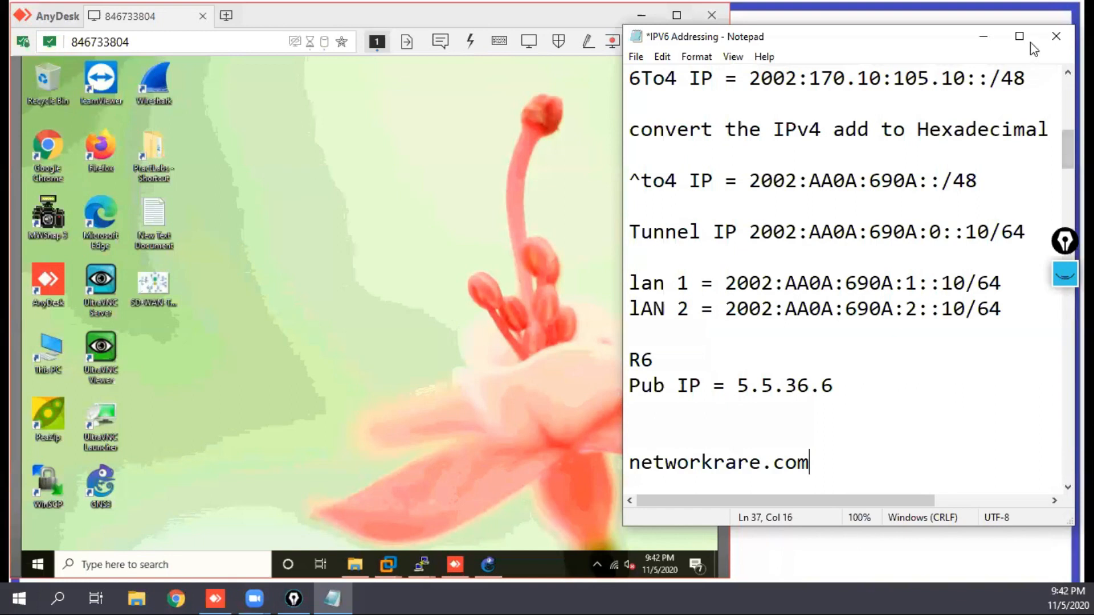
Step: Close the IPV6 Addressing note in Notepad without saving the changes
click(1055, 38)
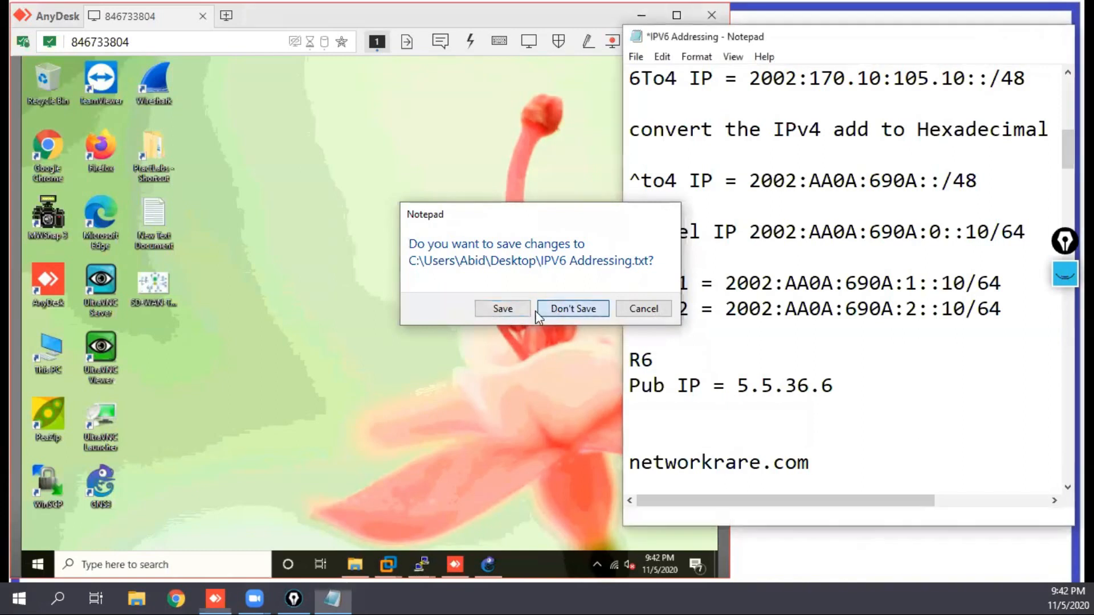
click(542, 313)
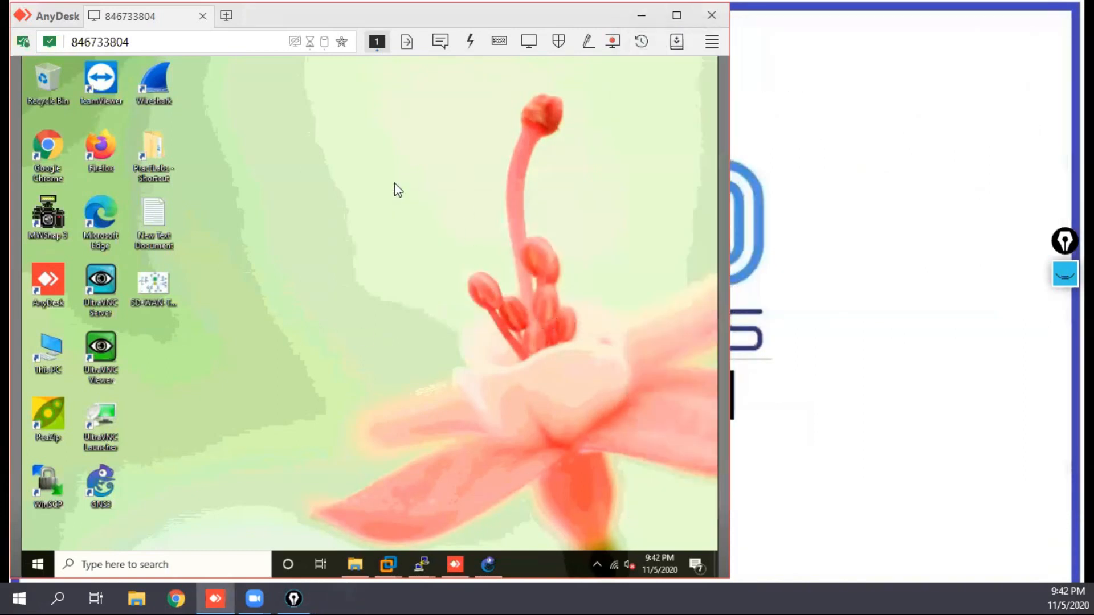